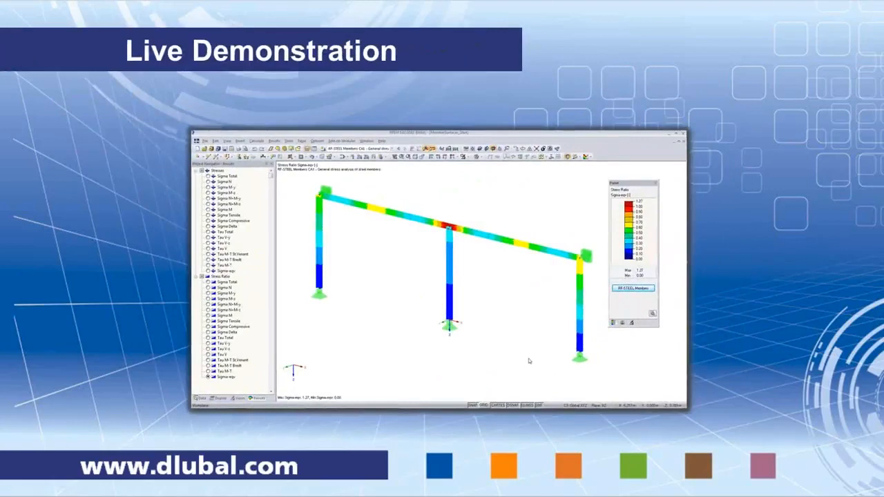
# - Switch to the 1MemberSurfaces_Start model in RFEM and hide the stress ratio results
pyautogui.hotkey('alt', 'Tab')
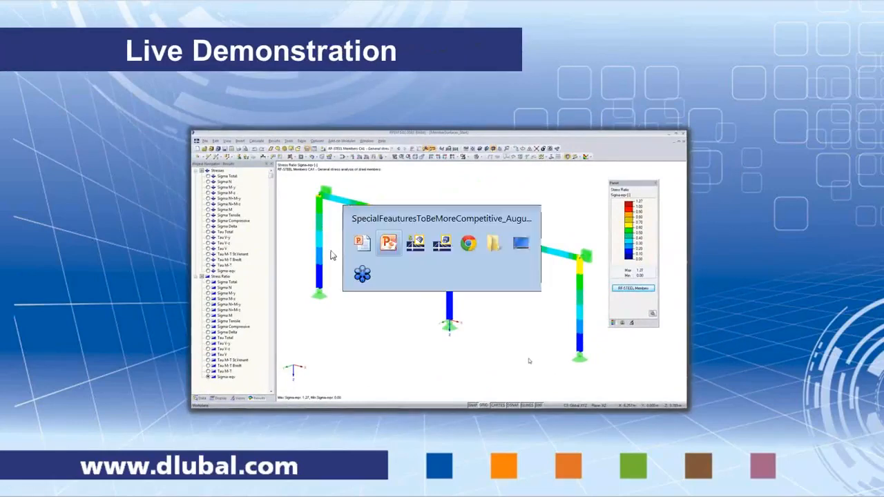
pyautogui.press('Tab')
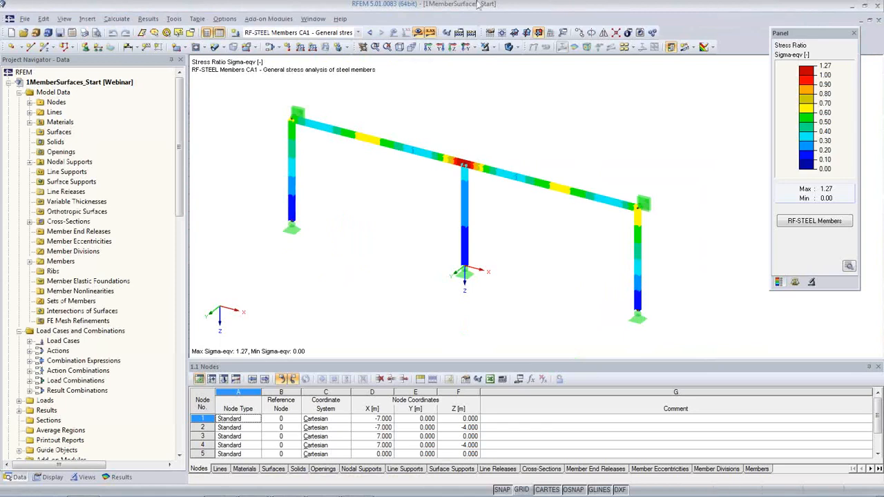
pyautogui.click(513, 47)
pyautogui.click(516, 62)
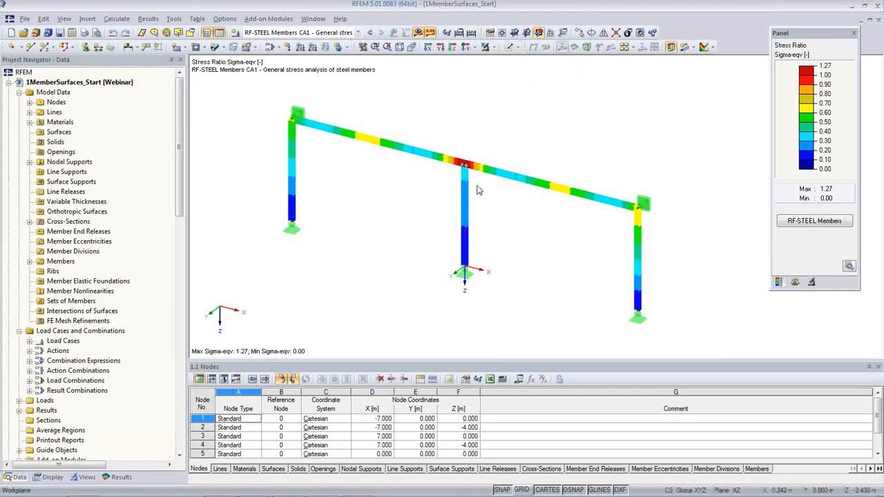
pyautogui.click(418, 32)
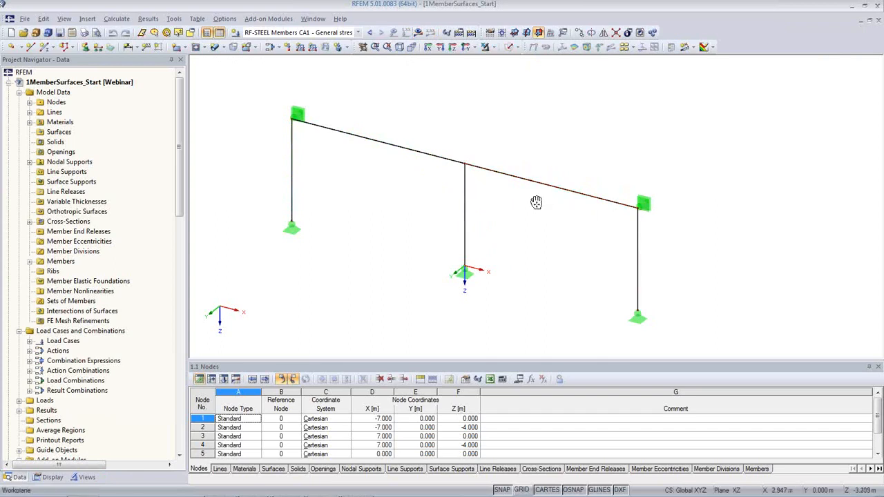
# - Display the loads of each load case and load combination in turn, from LC1 Self-weight through to CO4
pyautogui.scroll(2, 521, 220)
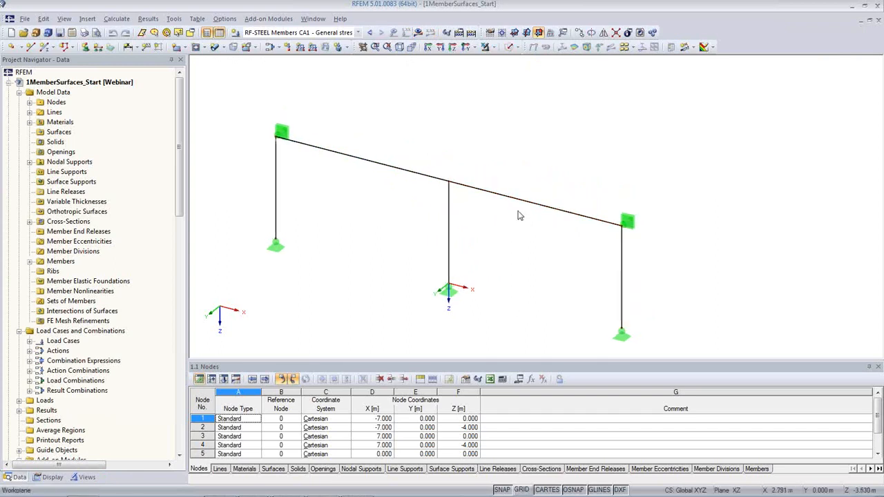
pyautogui.click(337, 33)
pyautogui.click(337, 44)
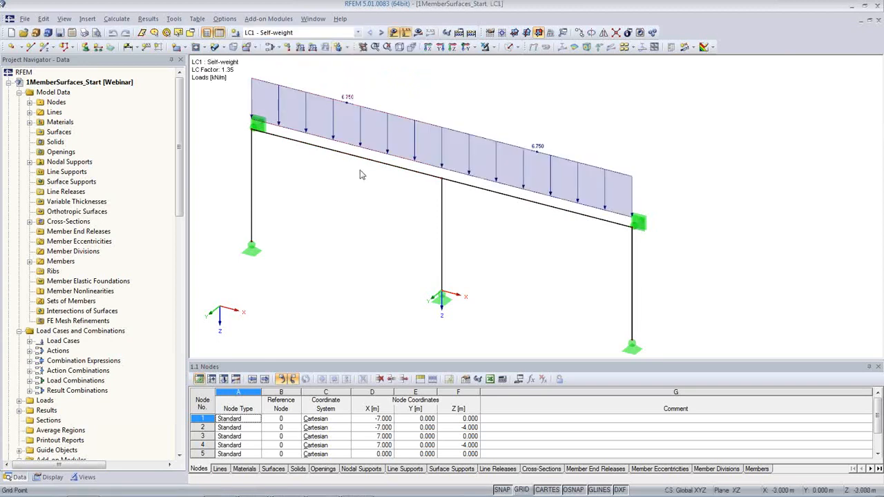
pyautogui.click(382, 33)
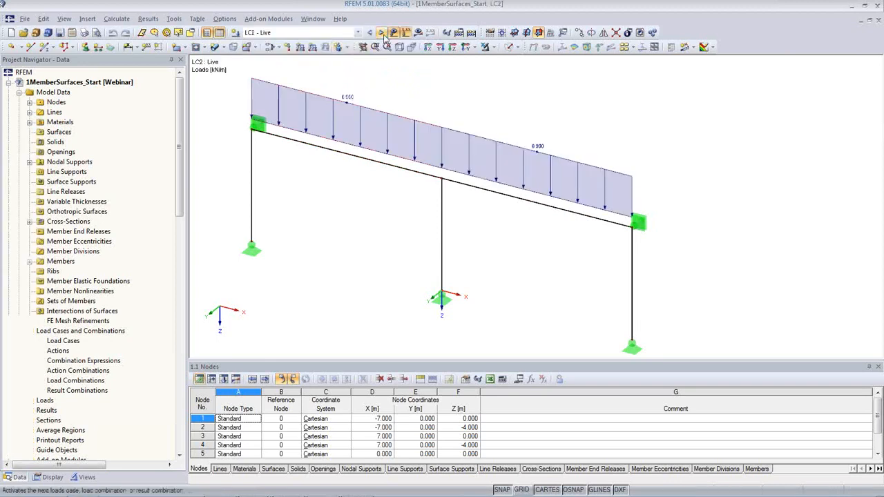
pyautogui.click(382, 34)
pyautogui.click(382, 34)
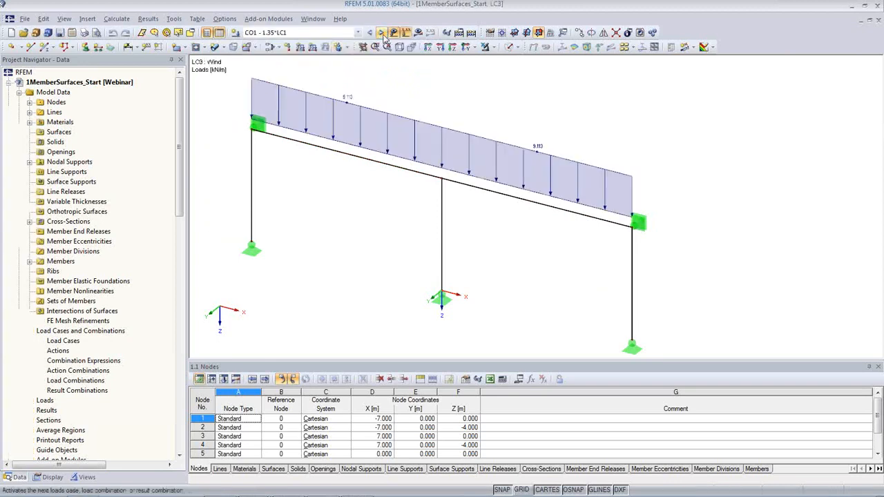
pyautogui.click(382, 33)
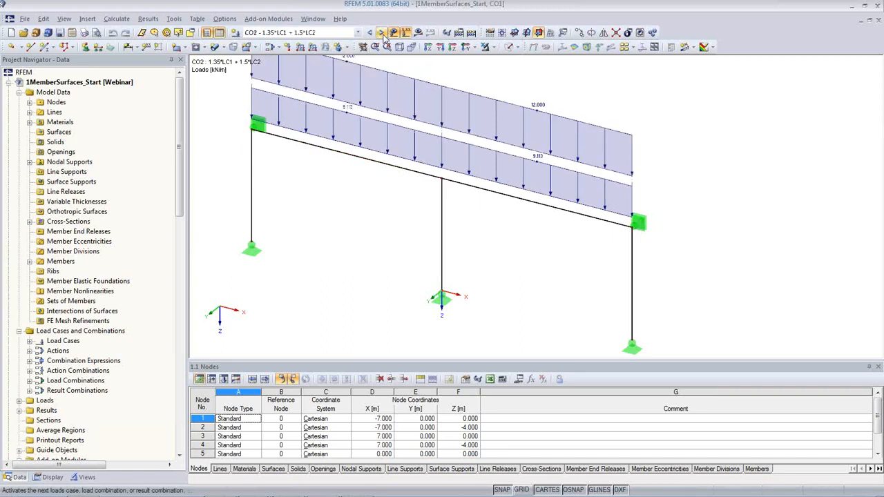
pyautogui.click(382, 33)
pyautogui.click(382, 34)
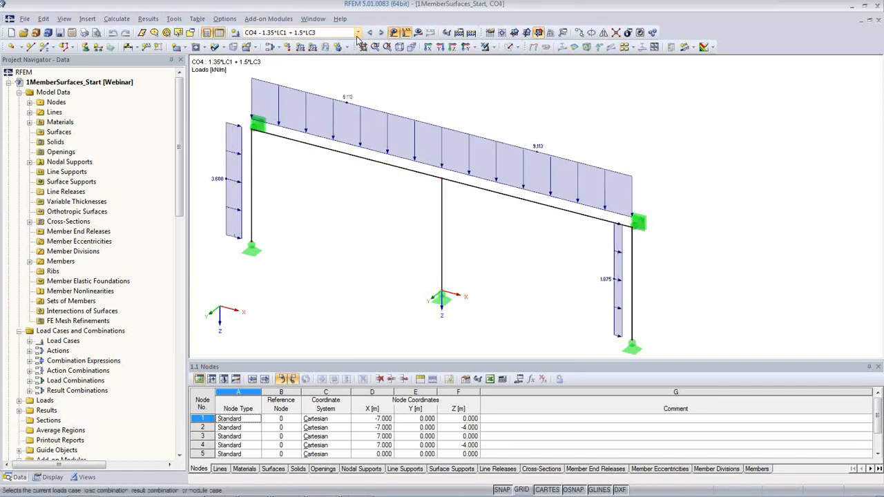
# - Display the member internal forces My for result combination RC1 on the frame
pyautogui.click(358, 33)
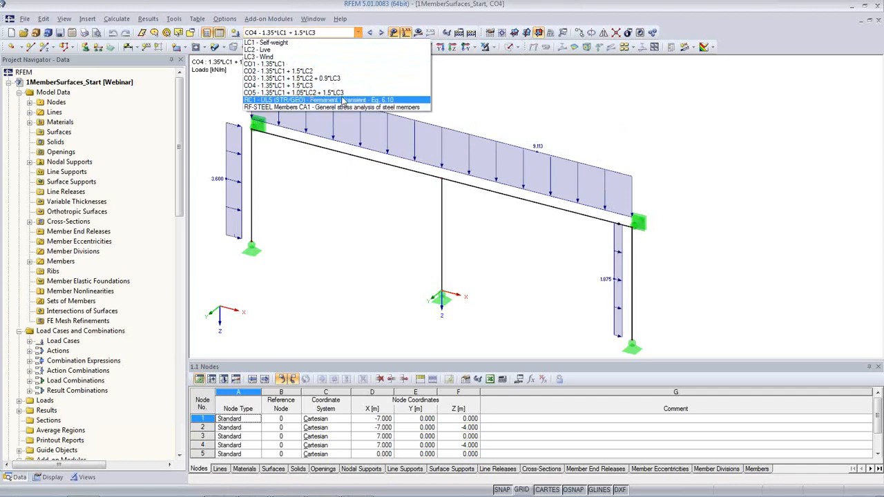
pyautogui.click(343, 101)
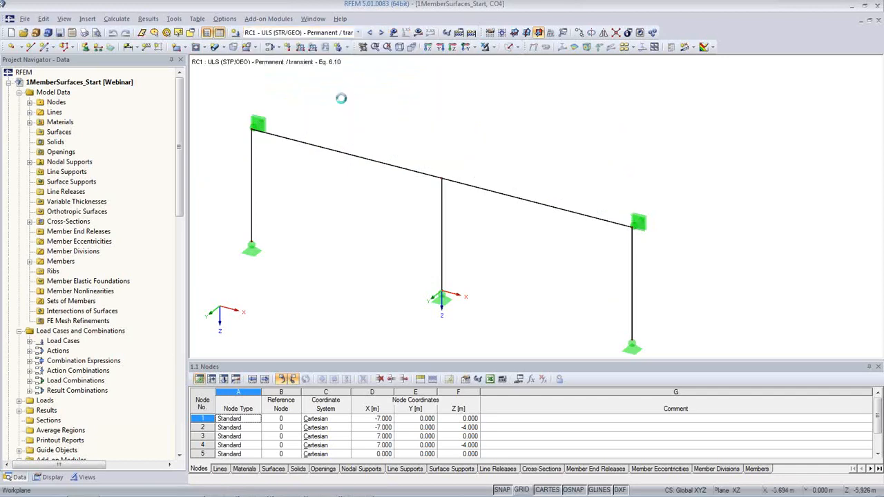
pyautogui.click(418, 33)
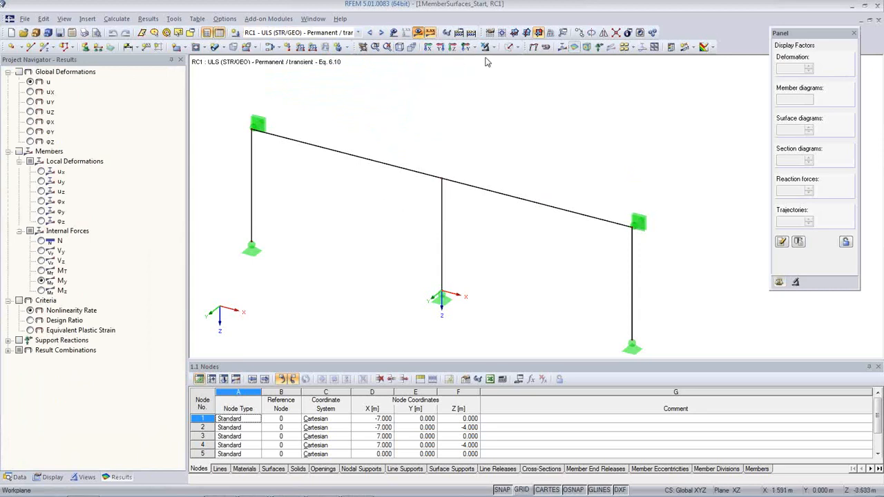
pyautogui.click(561, 46)
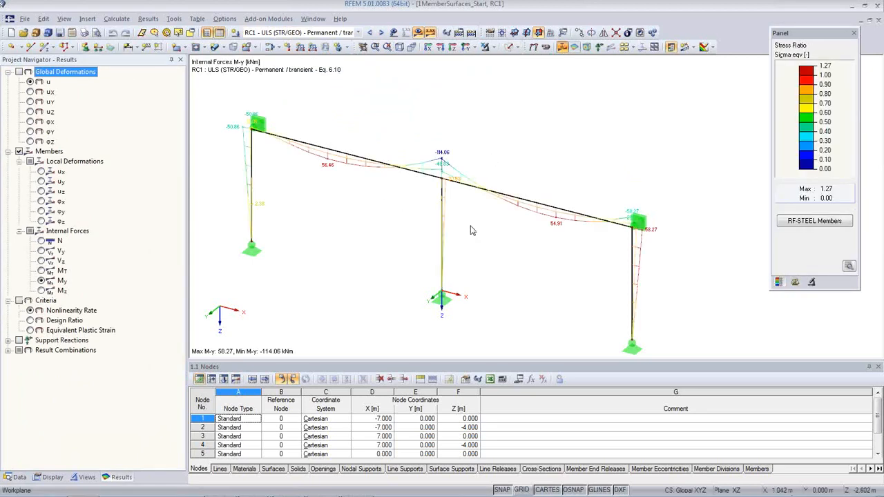
pyautogui.moveTo(471, 236); pyautogui.dragTo(492, 222, button='middle')
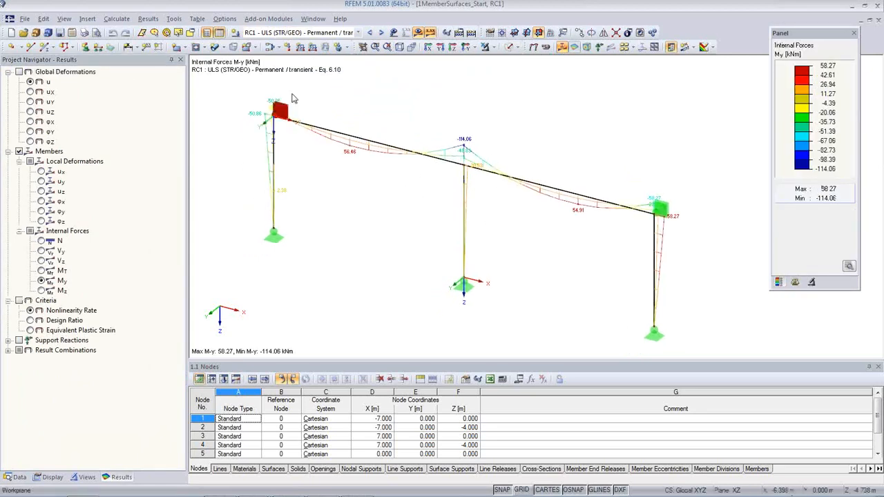
# - Display the RF-STEEL Members CA1 stress ratio results and examine them around the top of the central column
pyautogui.click(358, 33)
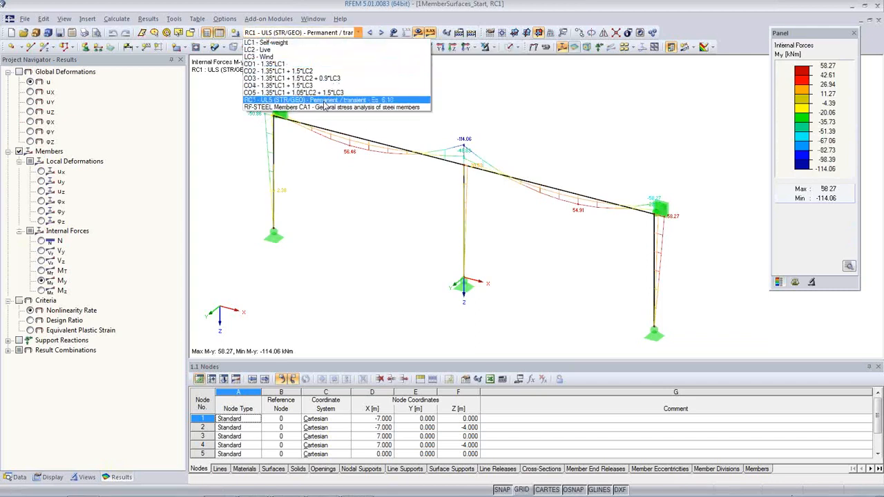
pyautogui.click(324, 107)
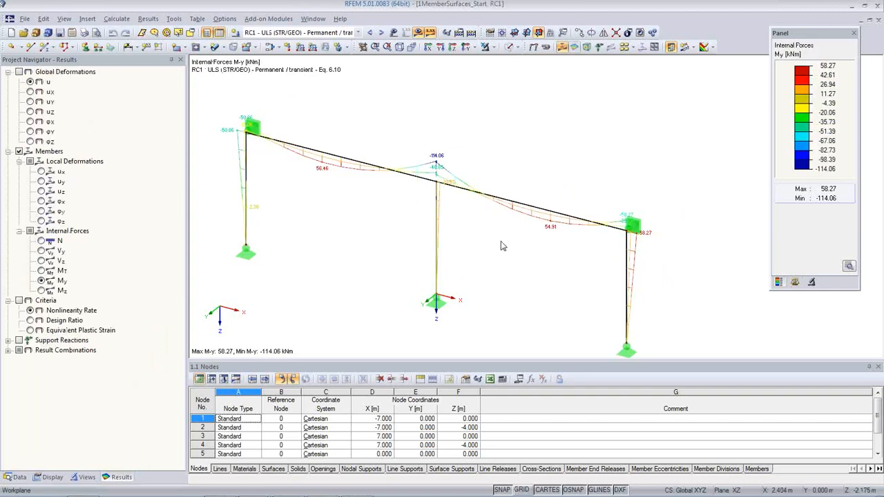
pyautogui.click(358, 33)
pyautogui.click(336, 109)
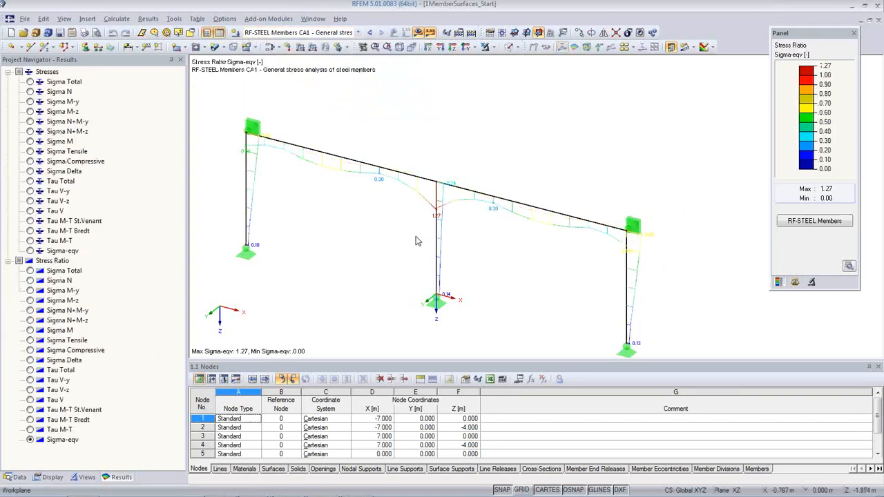
pyautogui.scroll(5, 445, 207)
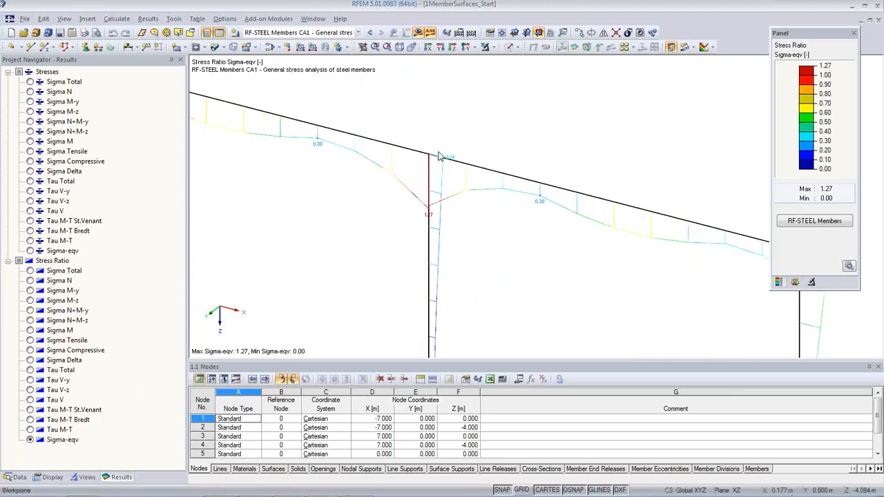
# - Set the member diagram display factor to 0 and view the stress ratios along the whole frame
pyautogui.click(794, 282)
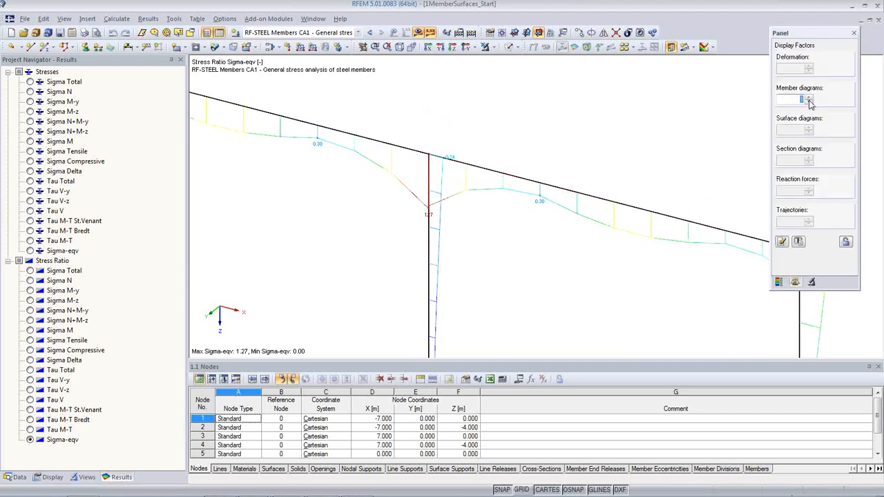
pyautogui.click(782, 241)
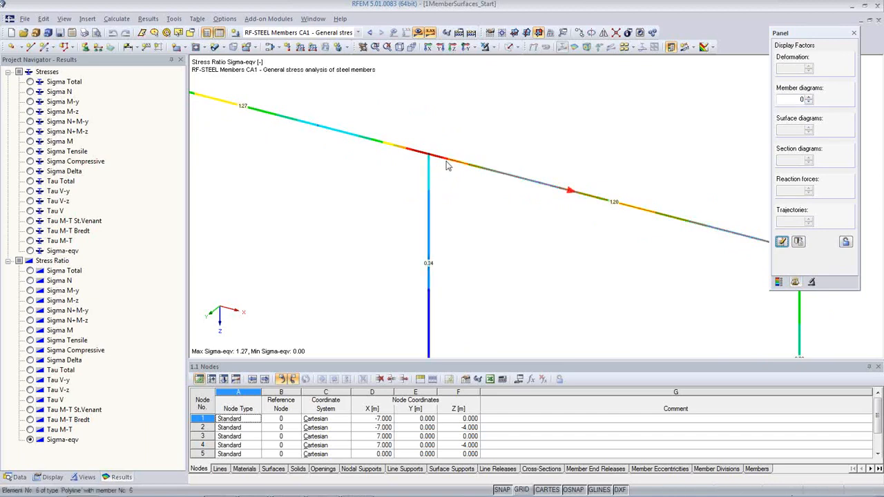
pyautogui.scroll(-3, 455, 217)
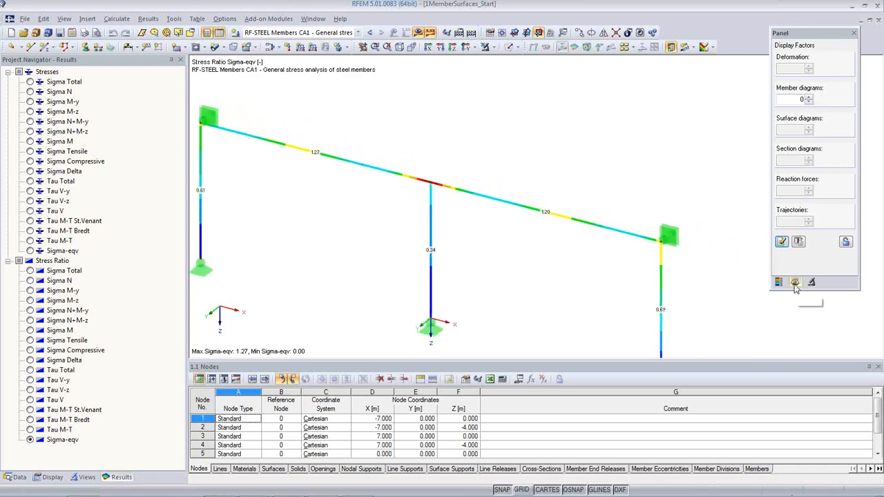
# - Set the member diagram display factor to 0.75 and focus on the joint above the central column
pyautogui.click(808, 96)
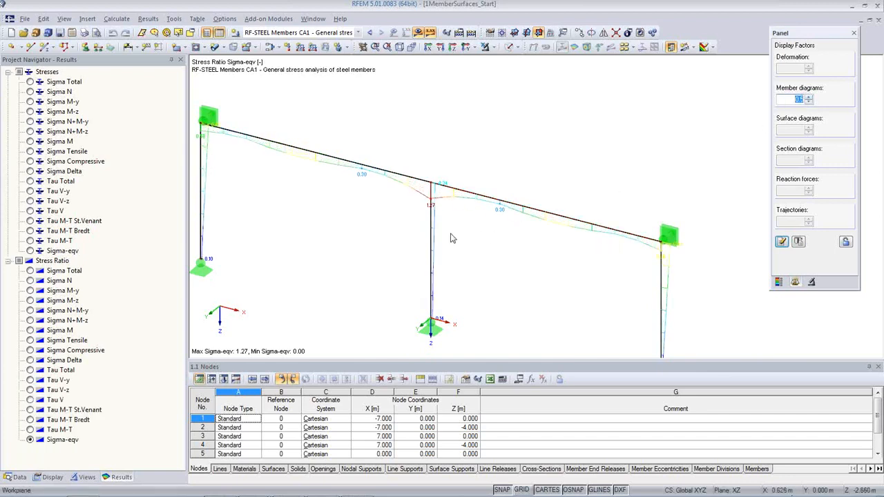
pyautogui.scroll(1, 464, 237)
pyautogui.moveTo(465, 238); pyautogui.dragTo(482, 235, button='middle')
pyautogui.scroll(1, 481, 235)
pyautogui.scroll(1, 475, 198)
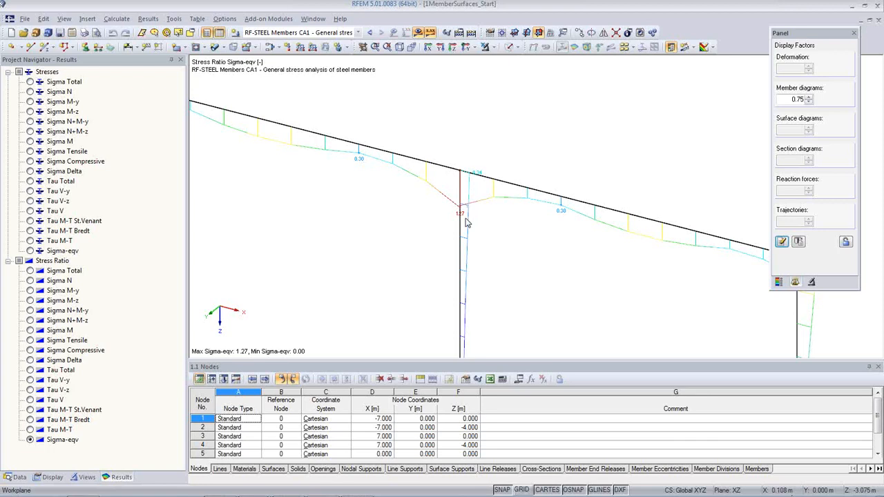
# - Display the model in solid mode, examine the joint between beam and central column, and return to the wireframe display
pyautogui.click(508, 48)
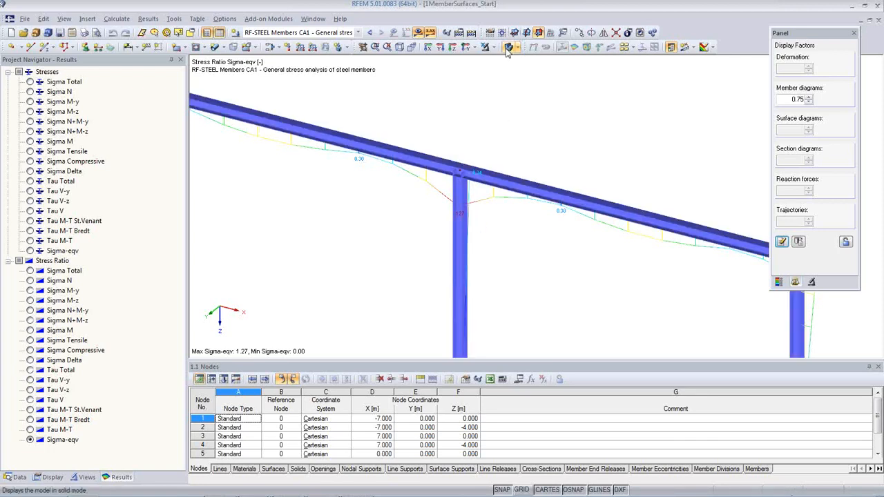
pyautogui.moveTo(500, 238); pyautogui.dragTo(447, 210, button='middle')
pyautogui.scroll(3, 446, 206)
pyautogui.scroll(1, 447, 207)
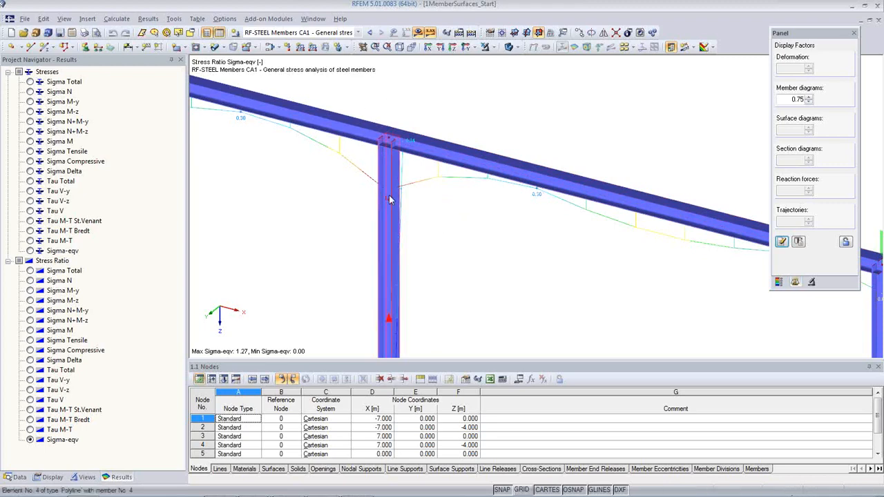
pyautogui.moveTo(389, 195); pyautogui.dragTo(455, 245, button='middle')
pyautogui.scroll(4, 457, 242)
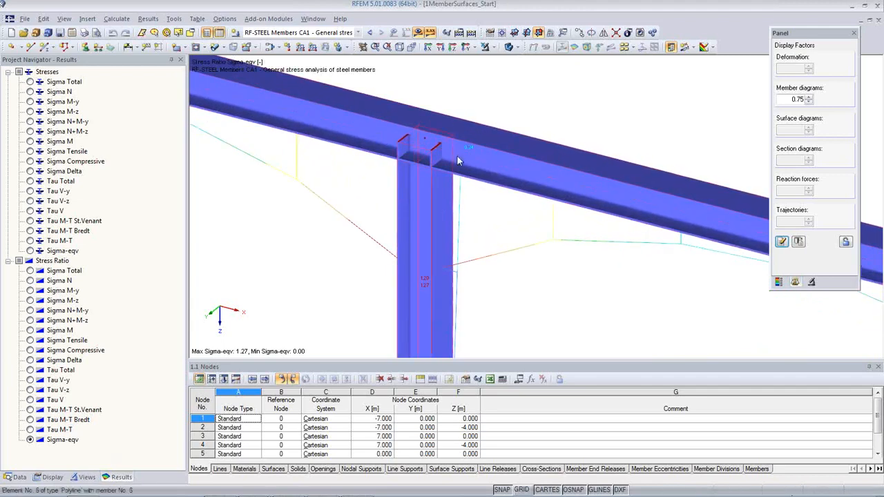
pyautogui.click(508, 49)
pyautogui.click(509, 50)
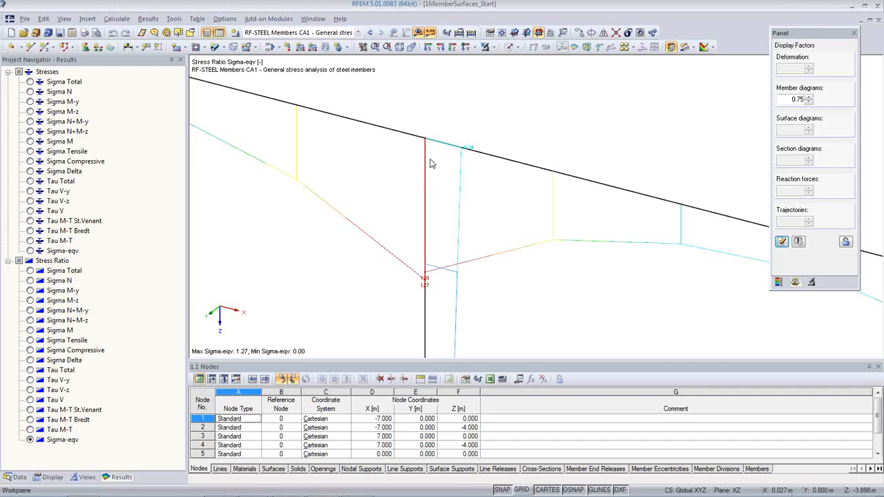
# - Hide the stress ratio results so that only the frame's members are displayed
pyautogui.click(420, 34)
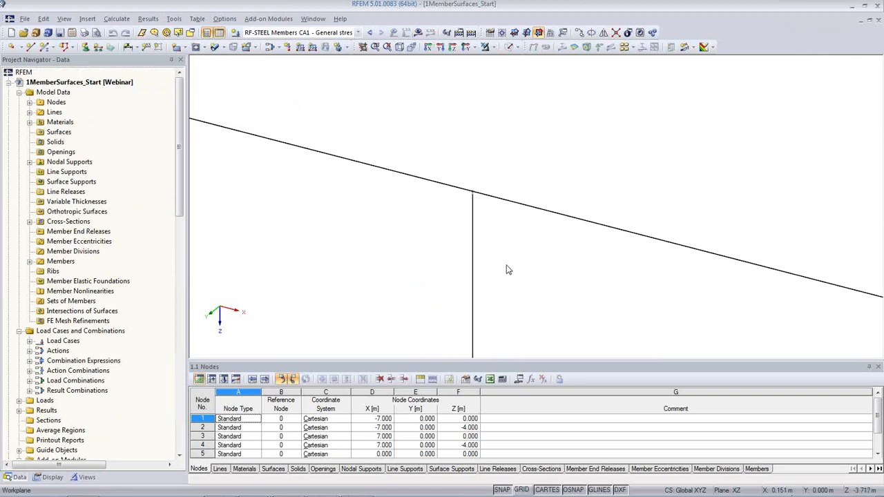
pyautogui.scroll(-3, 495, 248)
pyautogui.moveTo(493, 249); pyautogui.dragTo(481, 231, button='middle')
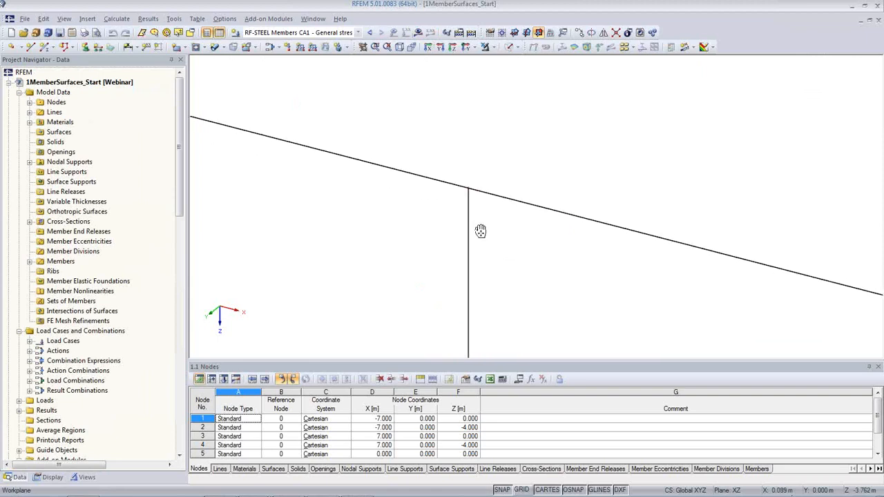
pyautogui.scroll(-1, 455, 247)
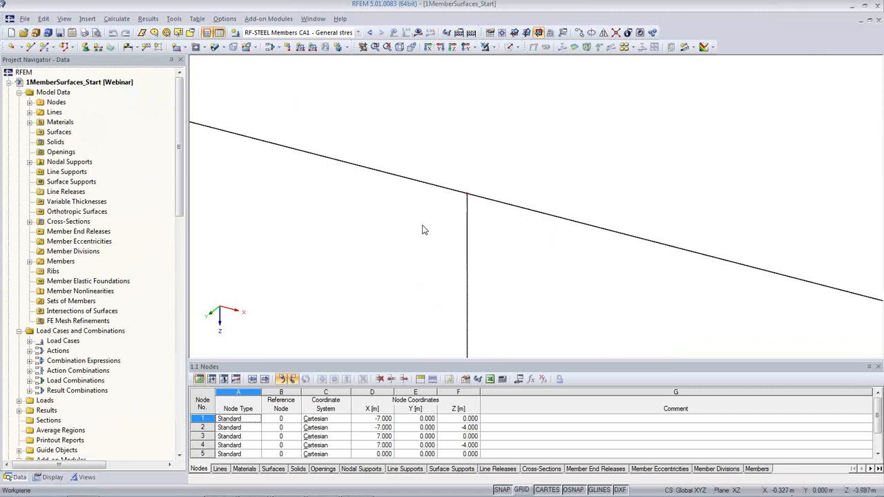
# - Divide the beam to the left of the central column with a new intermediate node 0.5 m from the member end
pyautogui.moveTo(422, 230); pyautogui.dragTo(459, 221, button='middle')
pyautogui.scroll(-2, 454, 219)
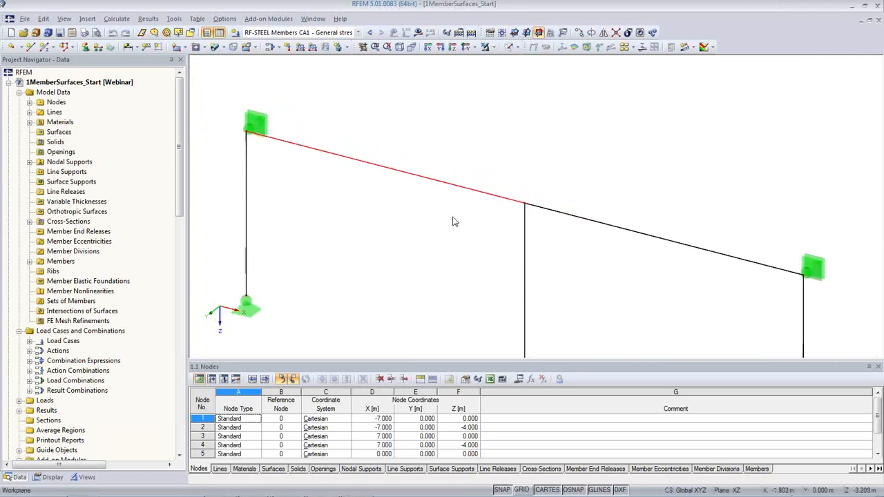
pyautogui.scroll(1, 440, 216)
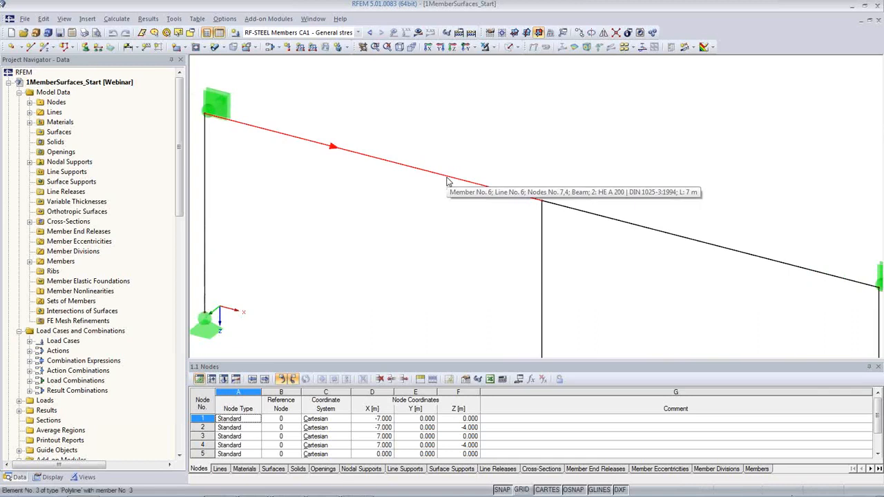
pyautogui.rightClick(447, 182)
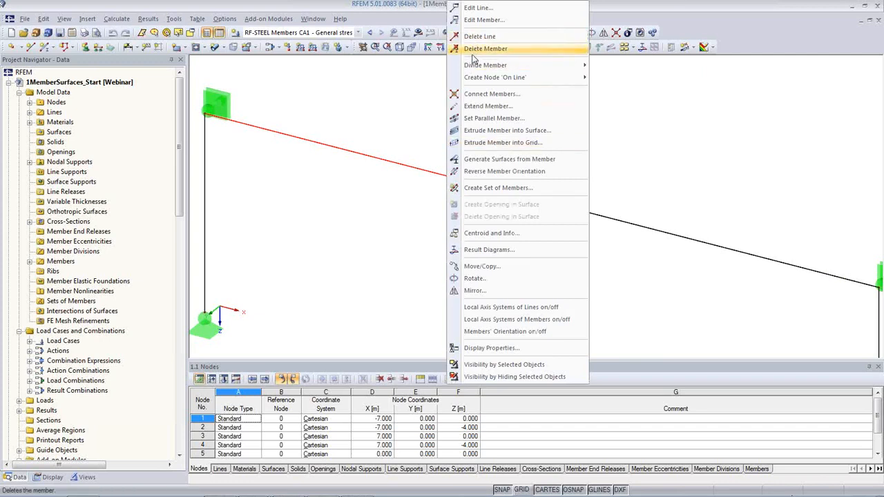
pyautogui.moveTo(483, 66)
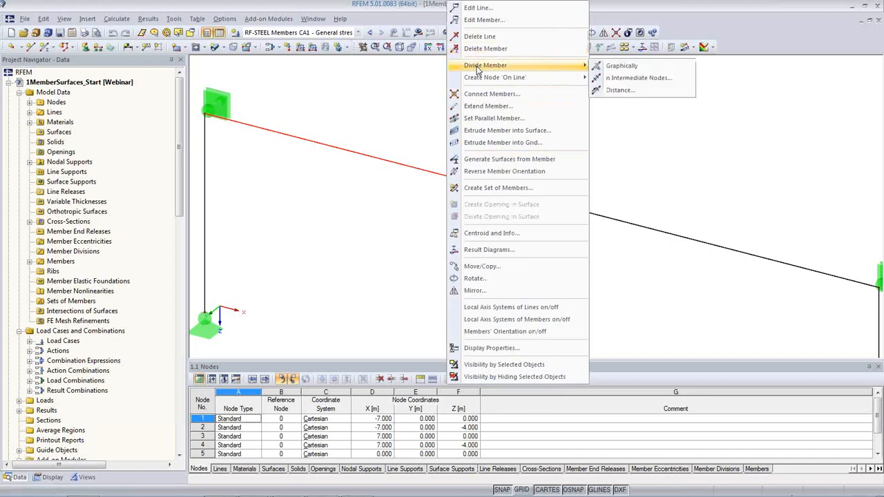
pyautogui.click(630, 94)
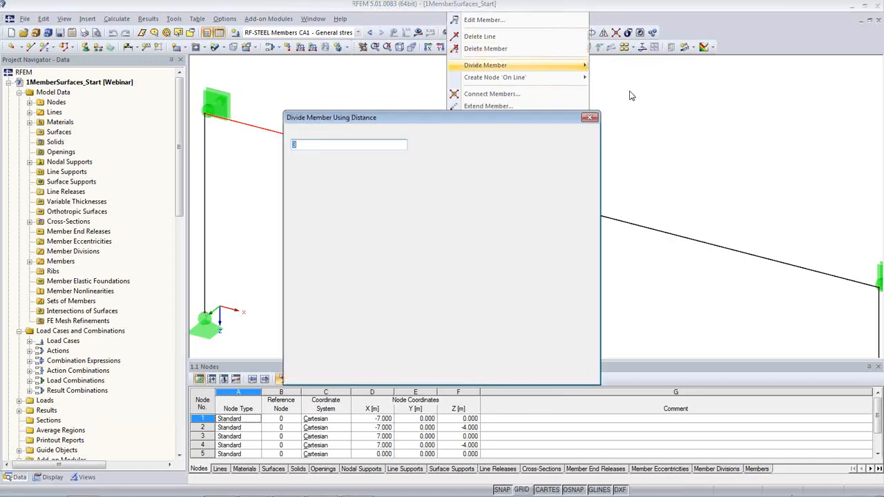
pyautogui.moveTo(518, 122); pyautogui.dragTo(421, 216)
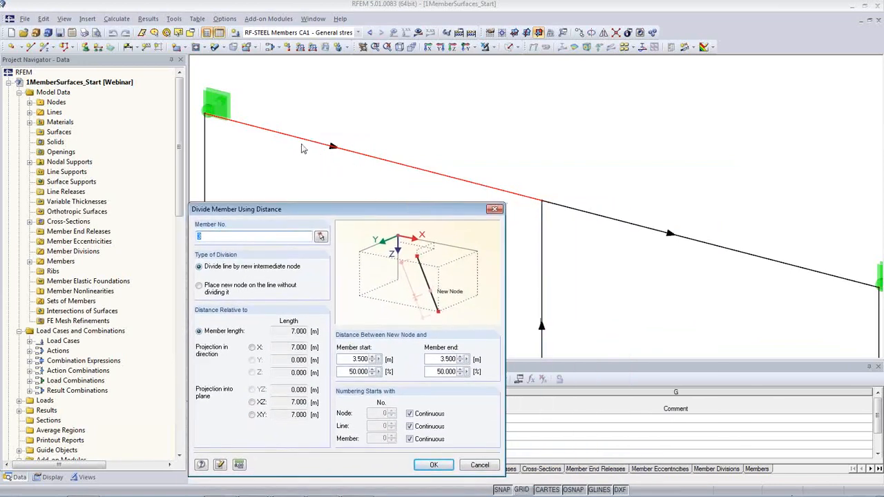
pyautogui.moveTo(345, 214); pyautogui.dragTo(340, 187)
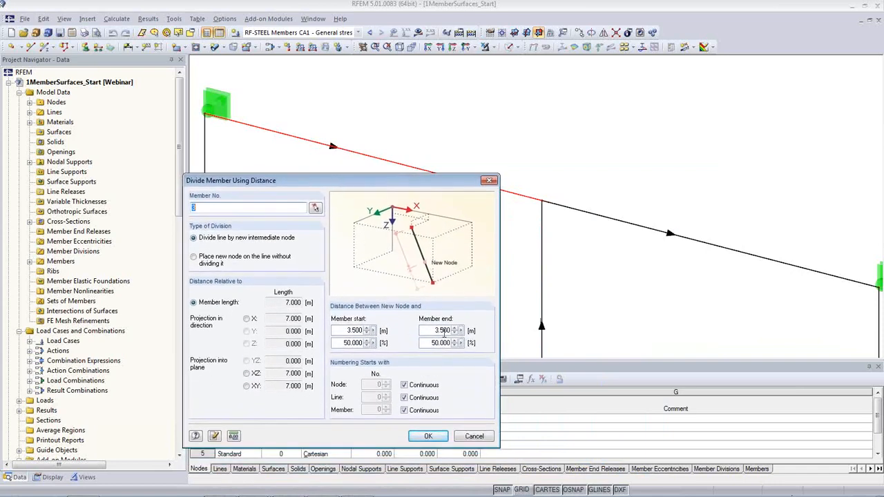
pyautogui.doubleClick(428, 333)
pyautogui.write('0.5')
pyautogui.click(429, 436)
# - Display load case LC1 - Self-weight and check the member load on the short segment of the divided beam
pyautogui.moveTo(529, 207); pyautogui.dragTo(479, 167, button='middle')
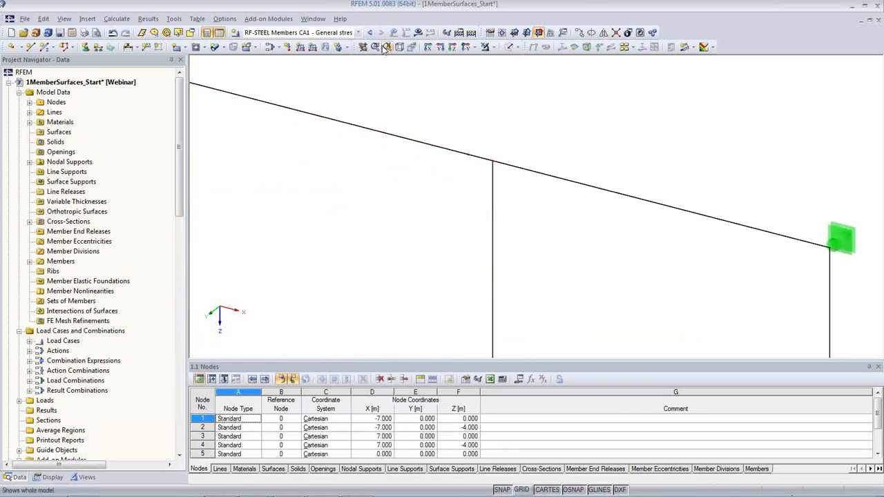
pyautogui.click(358, 34)
pyautogui.click(269, 44)
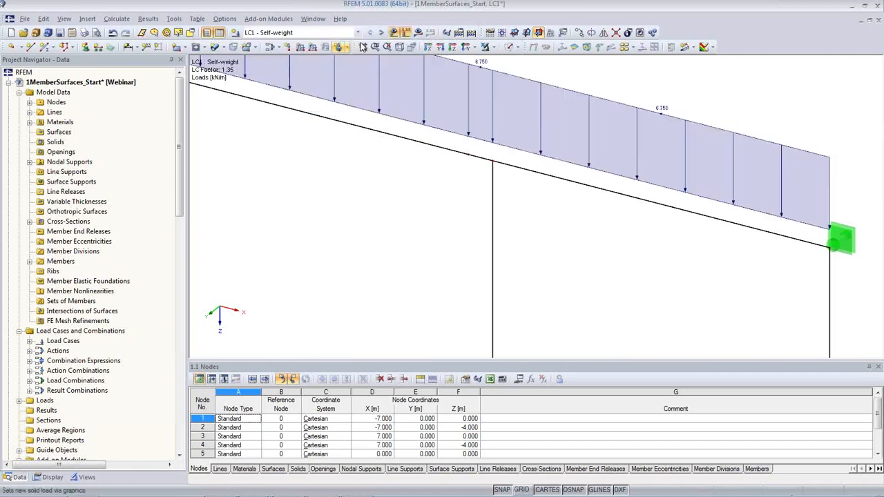
pyautogui.moveTo(427, 200); pyautogui.dragTo(434, 265, button='middle')
pyautogui.scroll(-1, 442, 257)
pyautogui.click(486, 152)
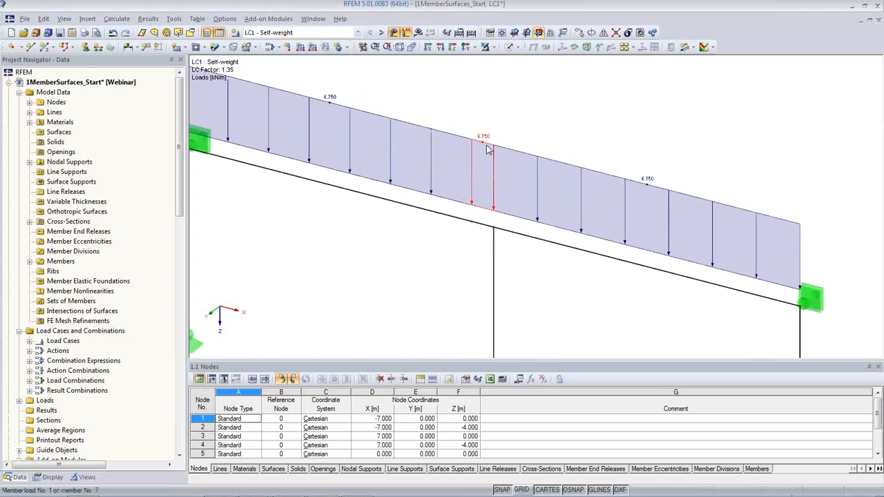
# - Divide the beam to the right of the central column with a new intermediate node 0.5 m from the member start
pyautogui.click(537, 267)
pyautogui.click(540, 240)
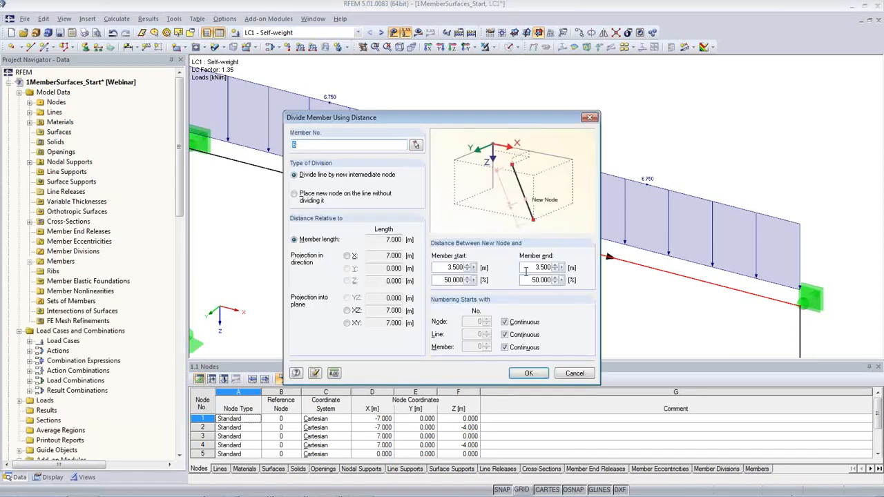
pyautogui.doubleClick(446, 267)
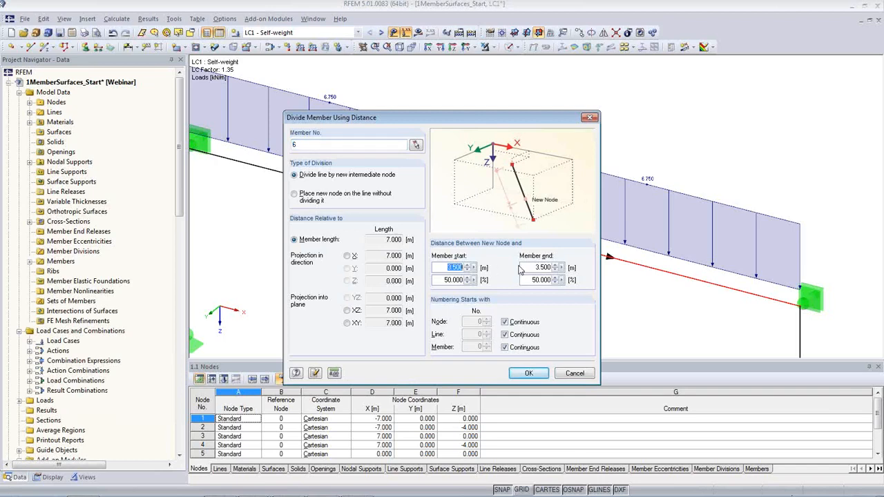
pyautogui.write('0.5')
pyautogui.click(528, 373)
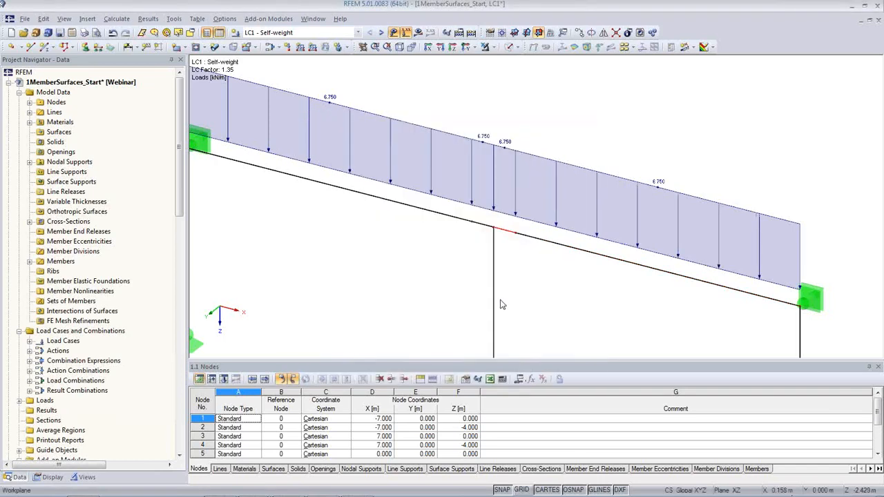
# - Divide the central column with a new intermediate node 0.5 m from its member end
pyautogui.click(493, 297)
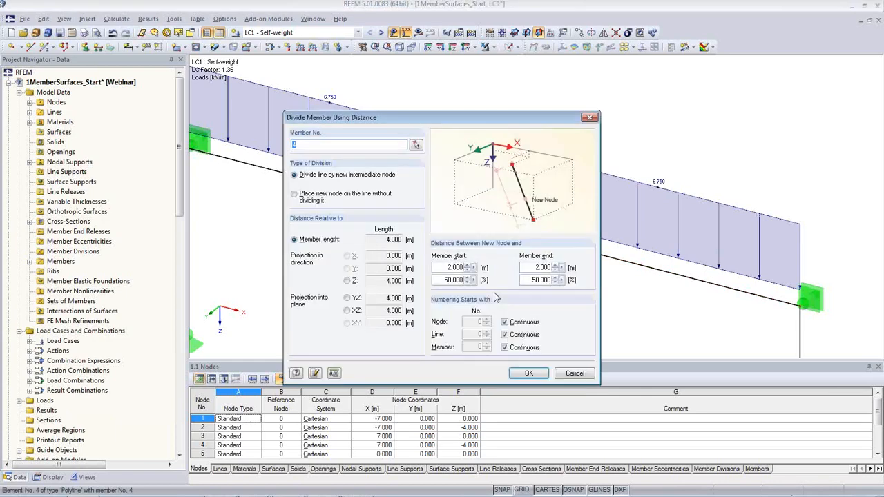
pyautogui.click(525, 267)
pyautogui.write('0.5')
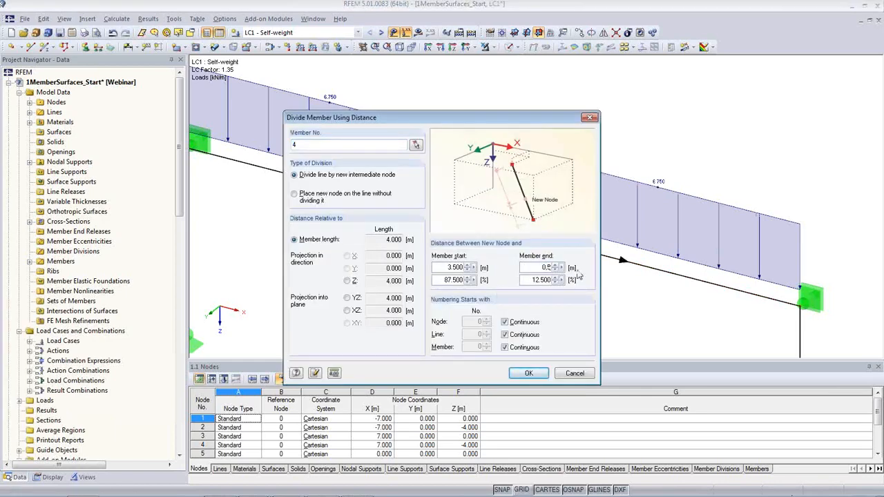
pyautogui.click(529, 373)
# - Hide the self-weight loads and focus on the joint above the central column
pyautogui.moveTo(553, 312); pyautogui.dragTo(532, 275, button='middle')
pyautogui.scroll(2, 529, 254)
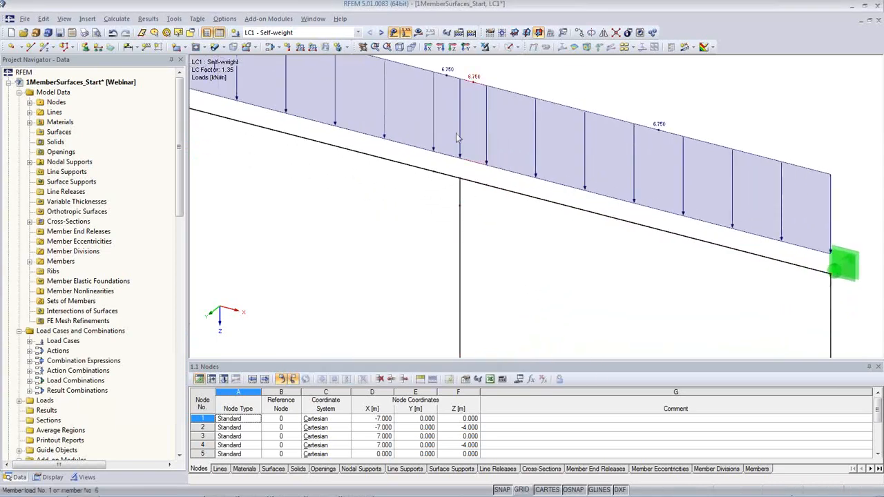
pyautogui.click(393, 32)
pyautogui.scroll(2, 461, 200)
pyautogui.scroll(1, 464, 189)
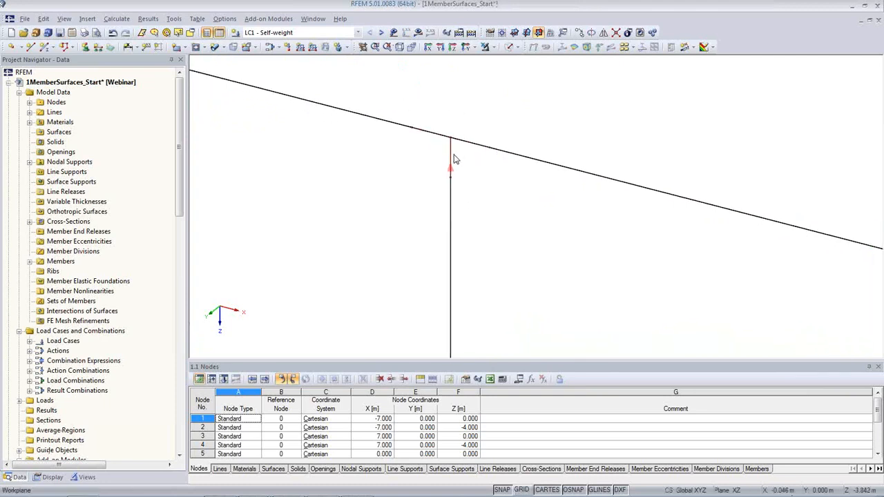
# - Isolate the three short member segments meeting at the central joint using visibility by selected objects
pyautogui.moveTo(434, 190); pyautogui.dragTo(416, 248, button='middle')
pyautogui.moveTo(366, 134); pyautogui.dragTo(532, 284)
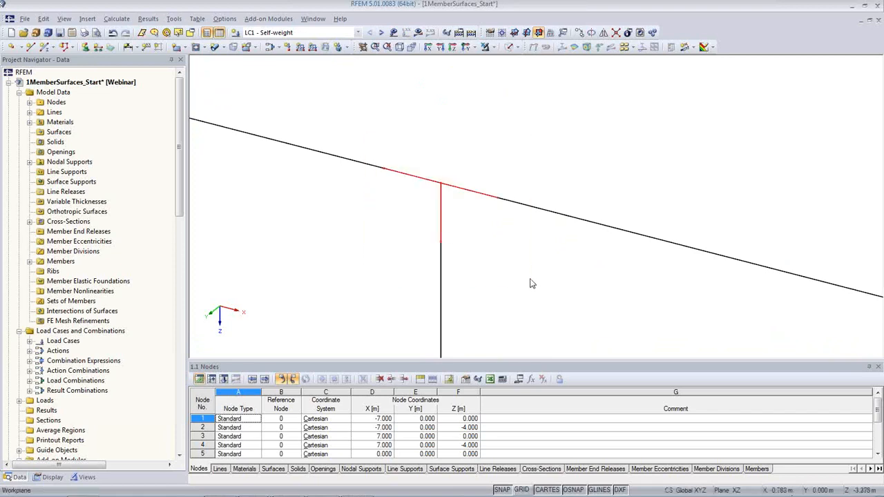
pyautogui.click(492, 49)
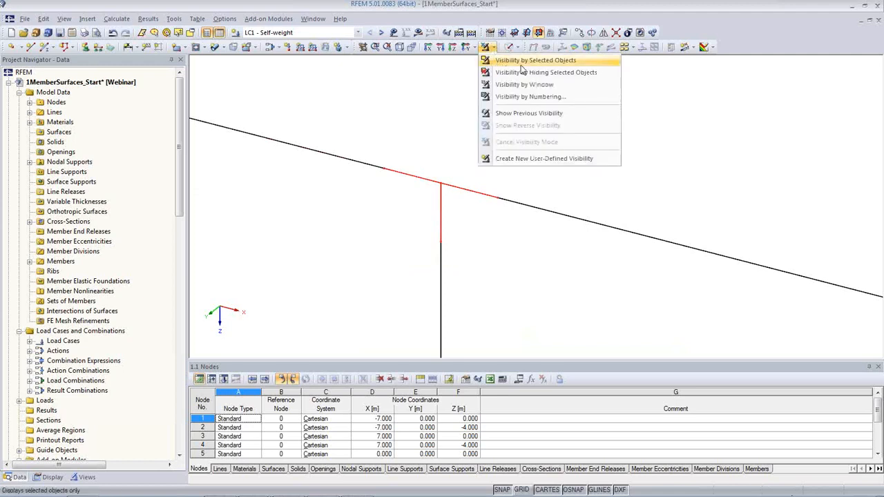
pyautogui.click(522, 61)
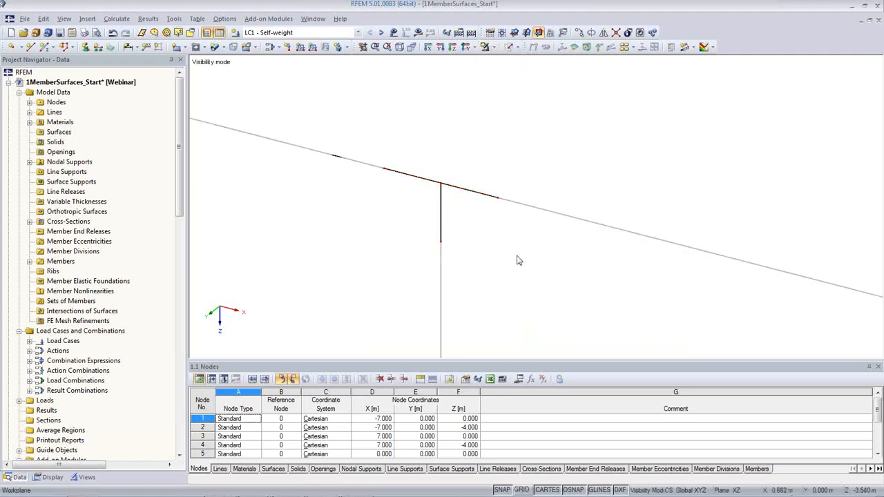
# - Display the isolated beam and column segments as a solid transparent model
pyautogui.moveTo(519, 265); pyautogui.dragTo(572, 243, button='middle')
pyautogui.scroll(2, 552, 234)
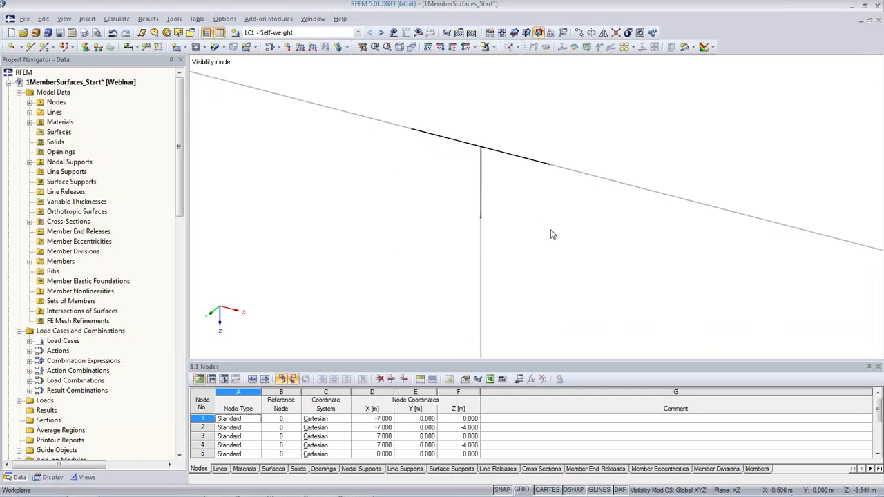
pyautogui.moveTo(552, 231); pyautogui.dragTo(495, 246, button='middle')
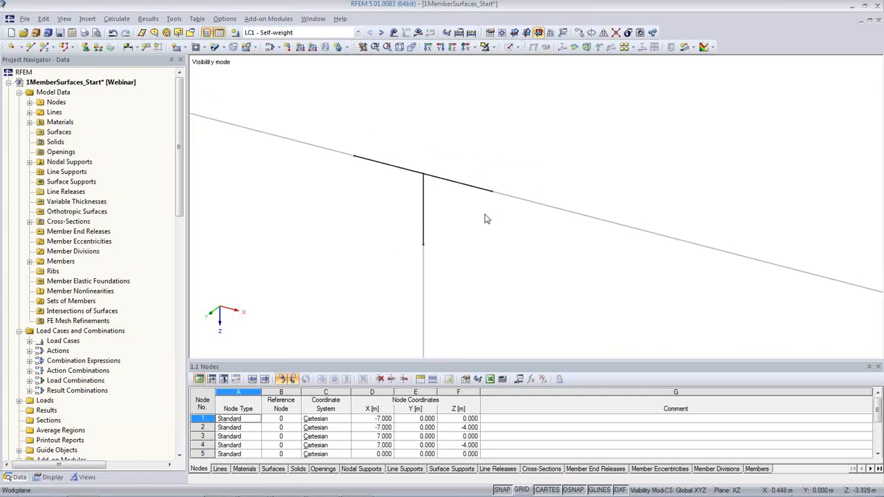
pyautogui.click(509, 48)
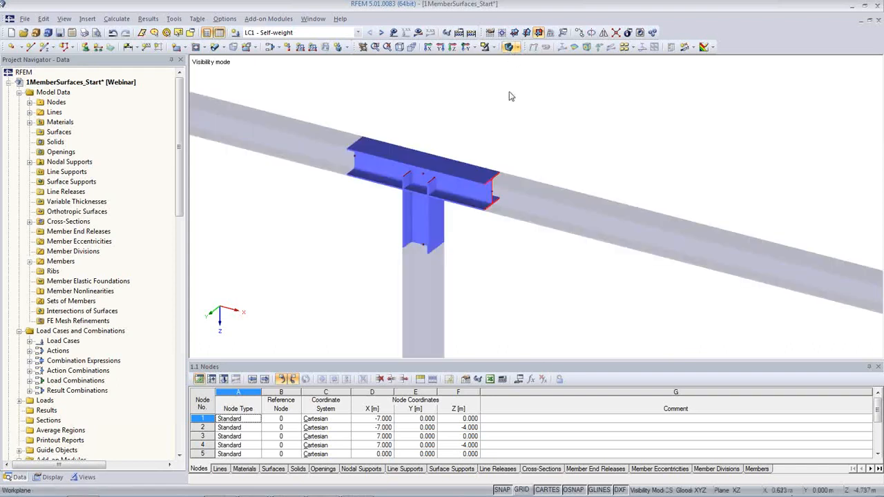
pyautogui.click(510, 47)
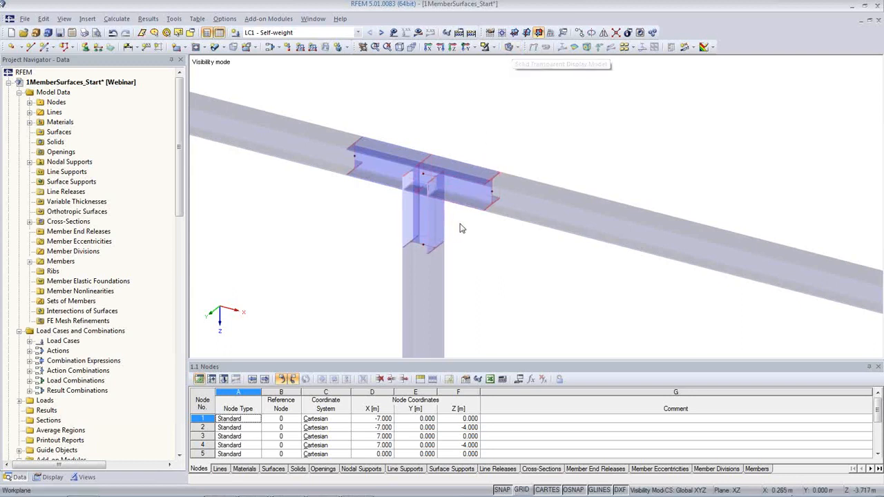
# - Generate surfaces from the three selected members at the central joint
pyautogui.rightClick(460, 177)
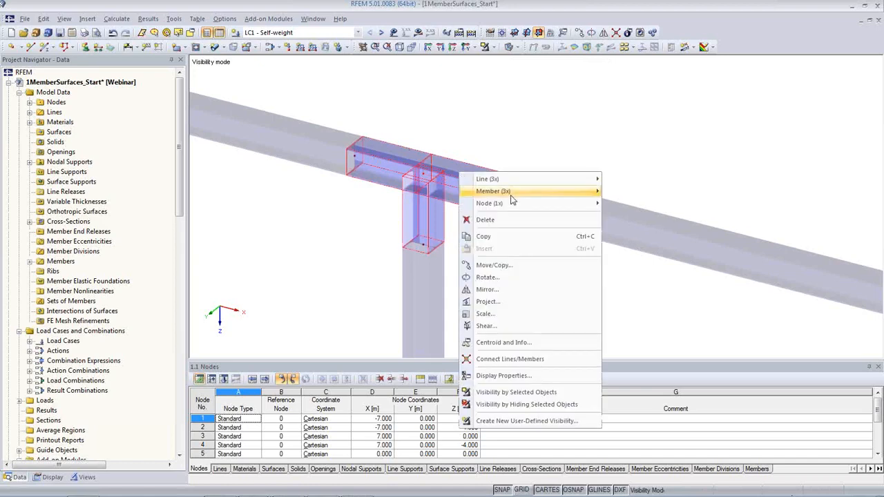
pyautogui.moveTo(511, 192)
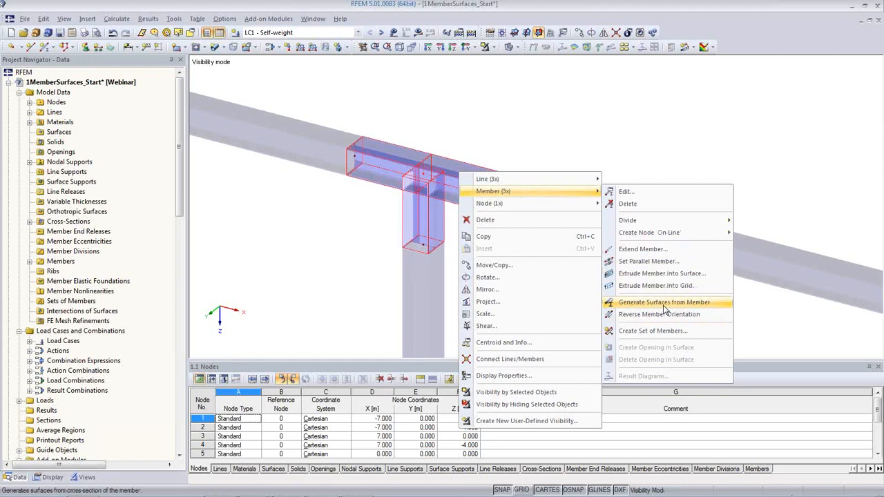
pyautogui.click(664, 306)
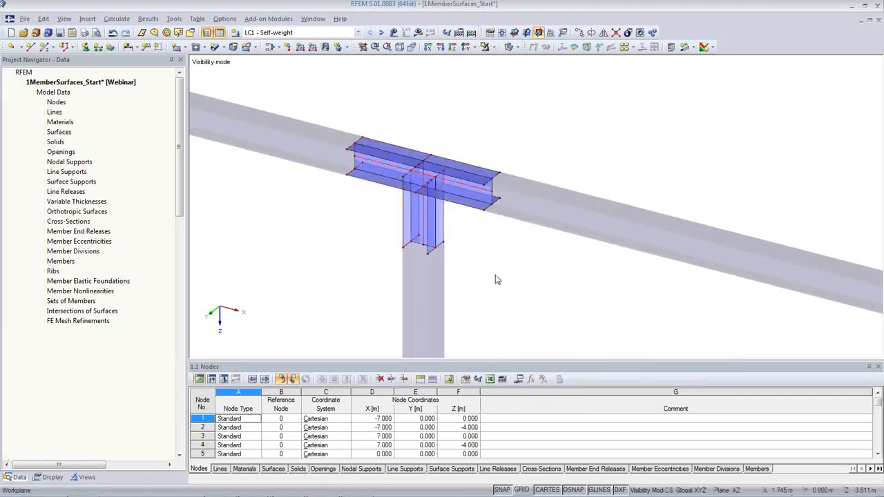
# - Check the thickness and material of the lower flange and web surfaces in the right beam segment, and examine the whole joint
pyautogui.scroll(1, 487, 245)
pyautogui.scroll(2, 489, 204)
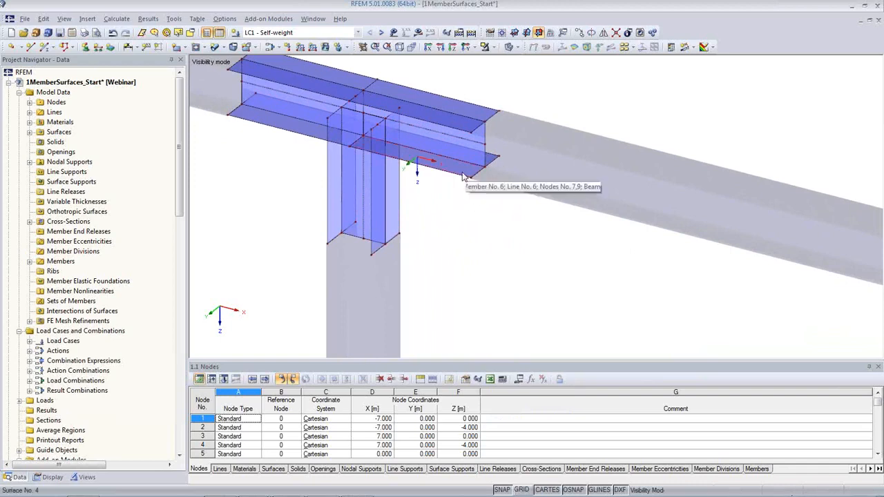
pyautogui.doubleClick(467, 176)
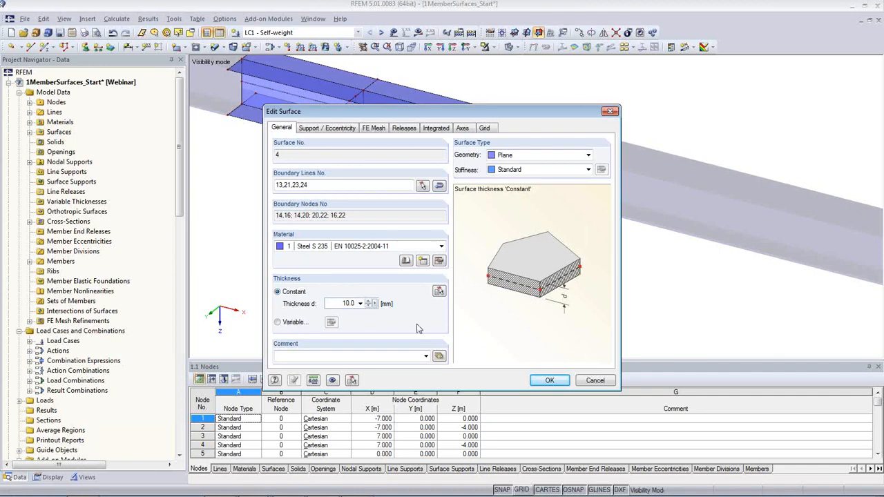
pyautogui.click(589, 384)
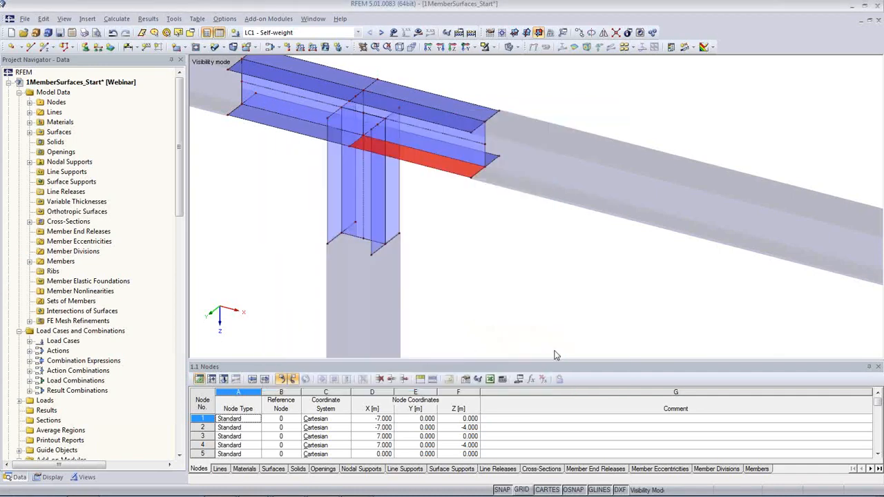
pyautogui.doubleClick(466, 158)
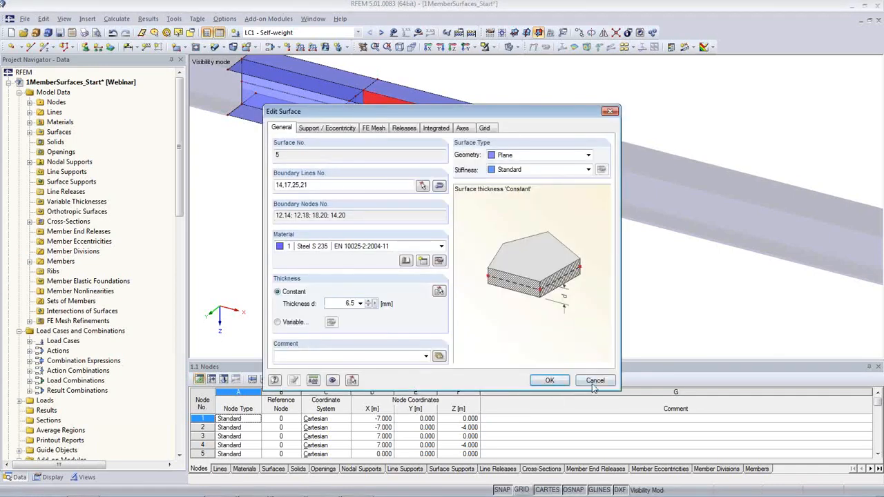
pyautogui.click(593, 381)
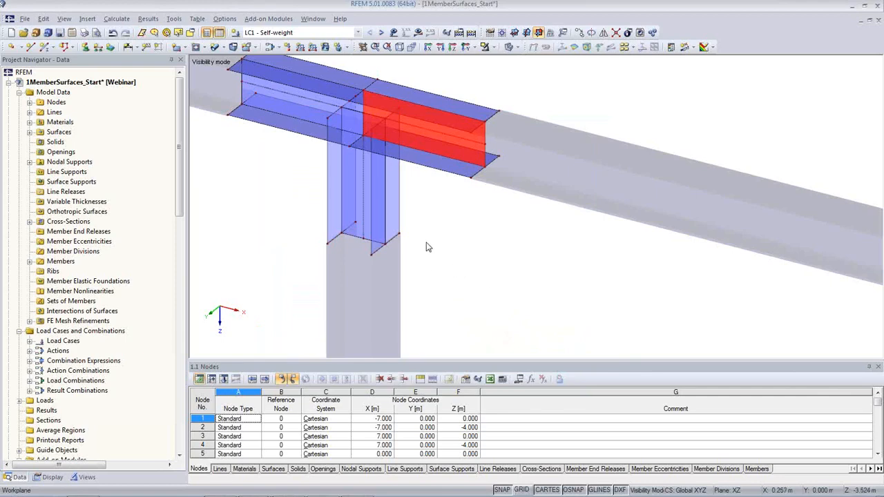
pyautogui.click(255, 222)
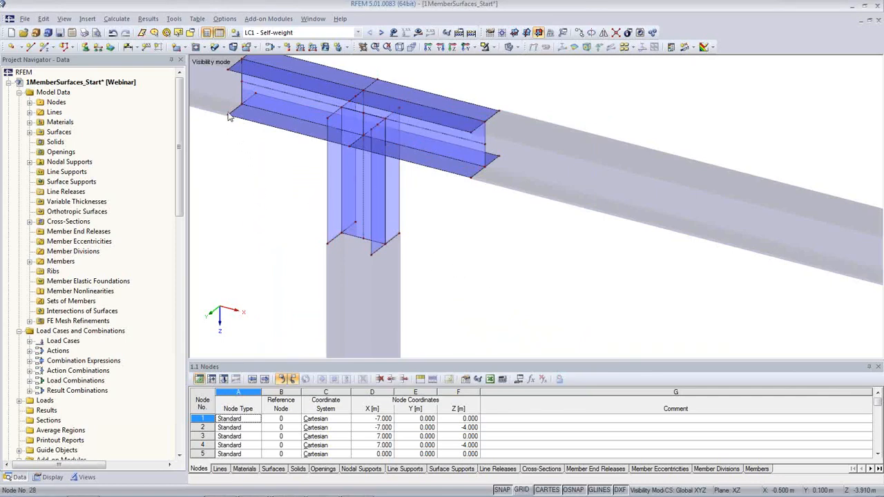
pyautogui.scroll(-2, 250, 192)
pyautogui.moveTo(263, 209); pyautogui.dragTo(374, 263, button='middle')
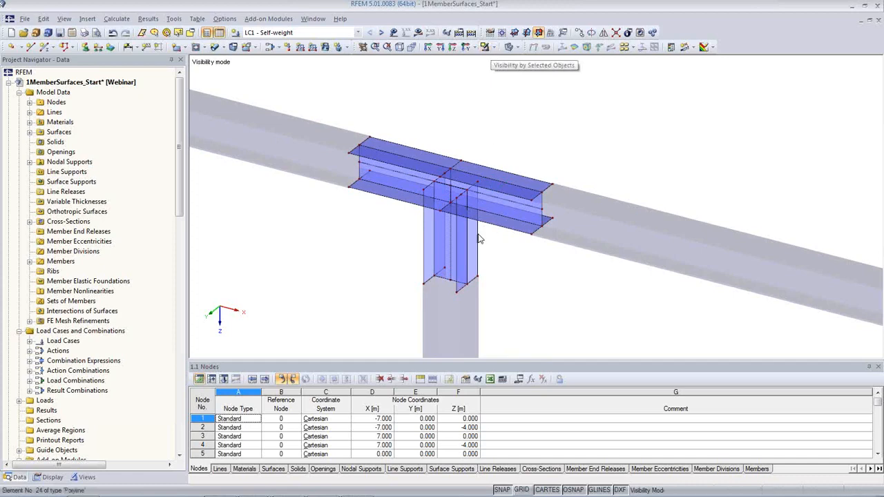
pyautogui.moveTo(474, 241); pyautogui.dragTo(493, 231, button='middle')
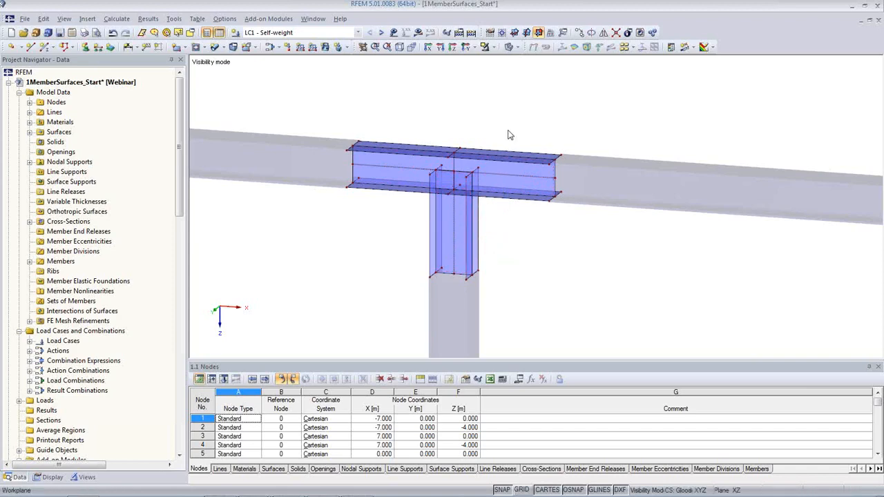
# - Switch the joint to the wireframe display model
pyautogui.click(491, 47)
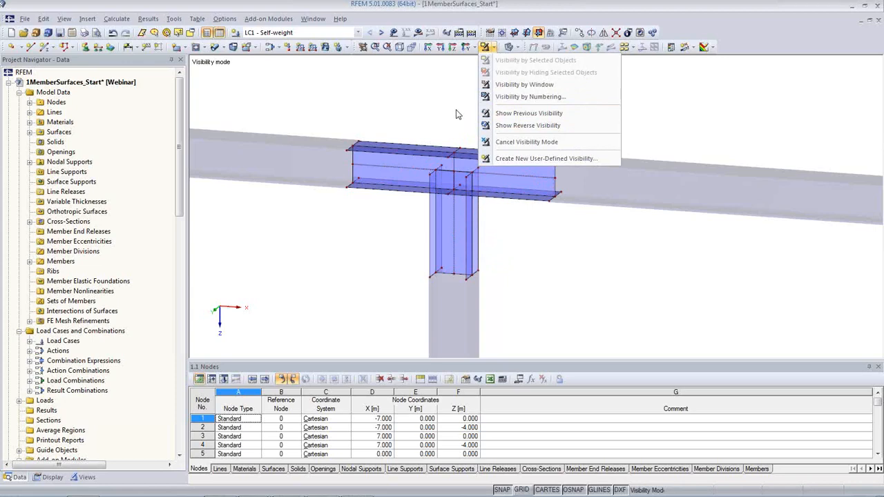
pyautogui.click(447, 106)
pyautogui.click(509, 47)
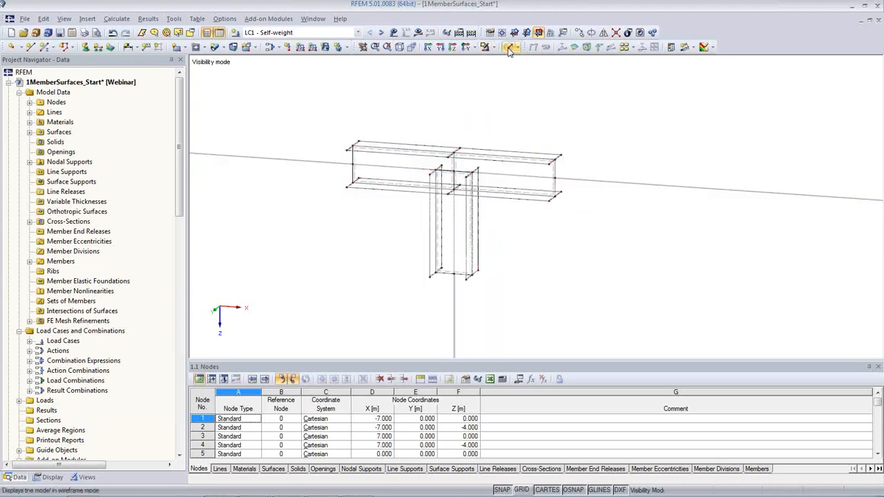
pyautogui.moveTo(485, 190); pyautogui.dragTo(486, 207, button='middle')
pyautogui.scroll(5, 490, 204)
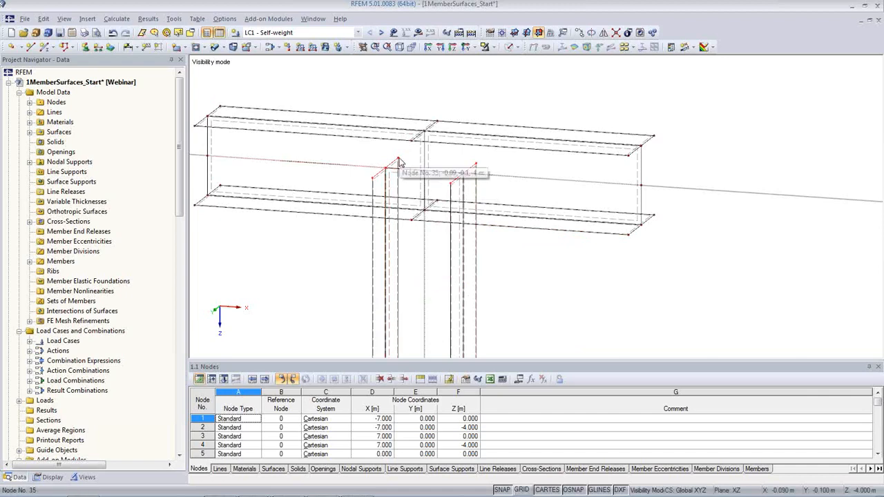
# - Move the top edges of the column's flange surfaces by 0.090 m in Z, with zero X displacement, onto the beam's lower flange
pyautogui.click(578, 33)
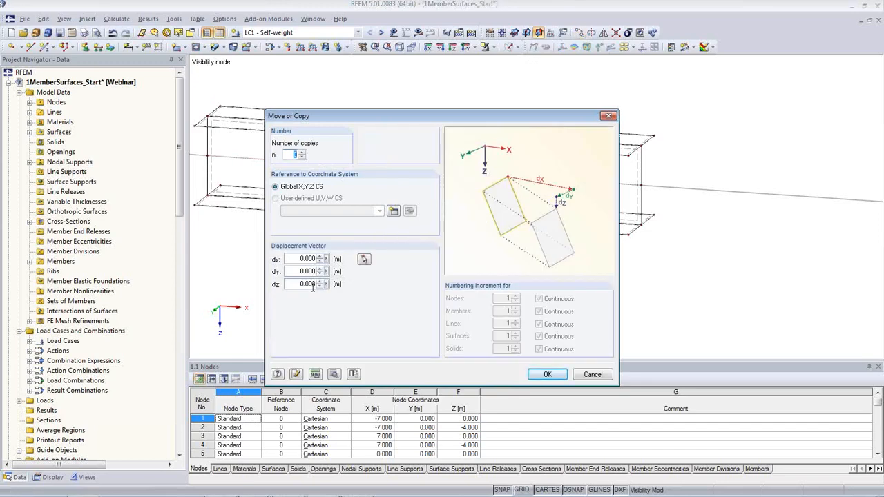
pyautogui.moveTo(340, 128); pyautogui.dragTo(568, 129)
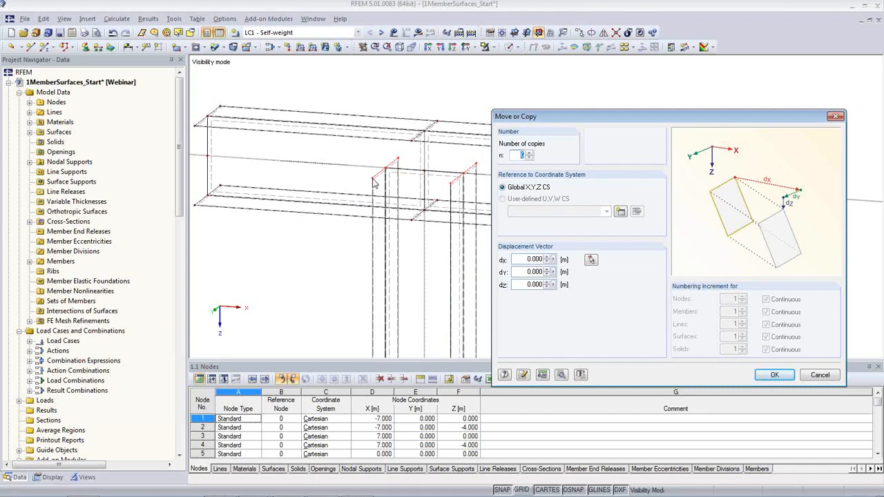
pyautogui.click(591, 260)
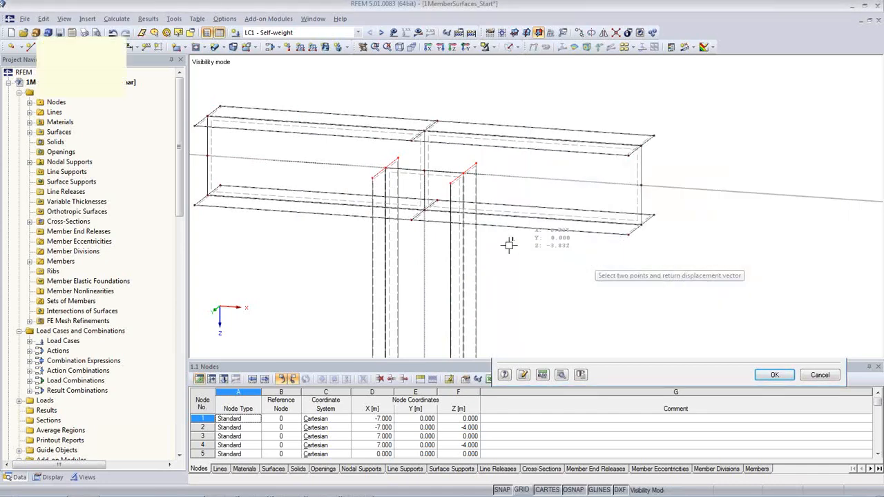
pyautogui.click(371, 179)
pyautogui.click(411, 221)
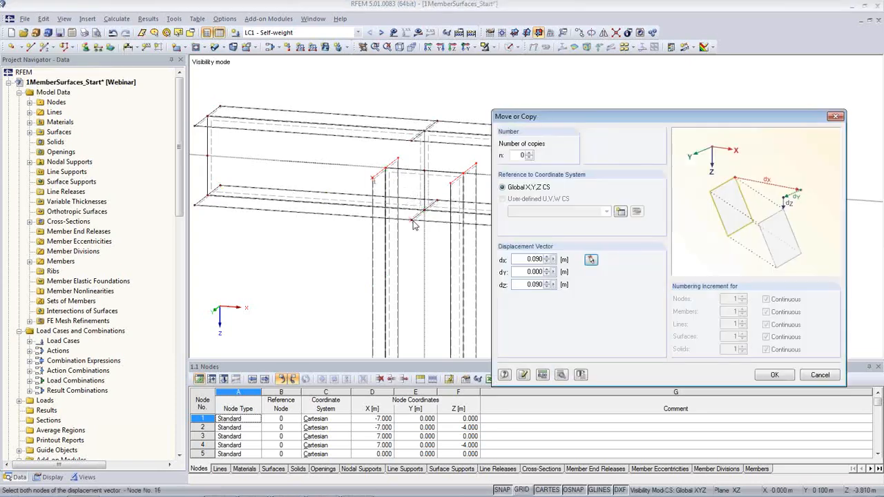
pyautogui.doubleClick(519, 260)
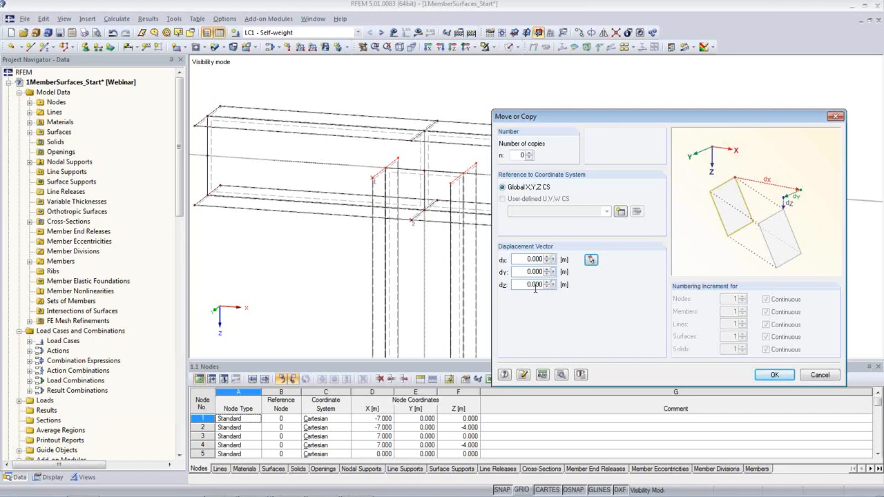
pyautogui.click(773, 376)
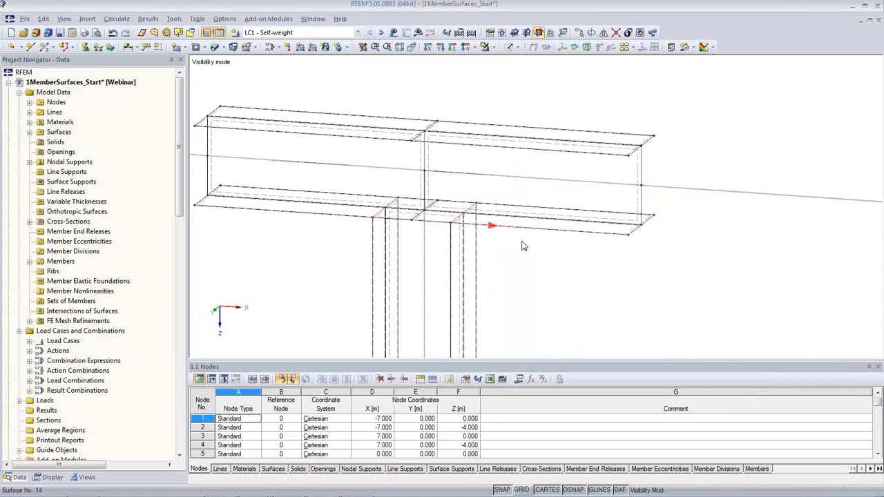
# - Compare the coordinates of the beam's lower flange end node and the column flange's top corner node
pyautogui.scroll(1, 518, 238)
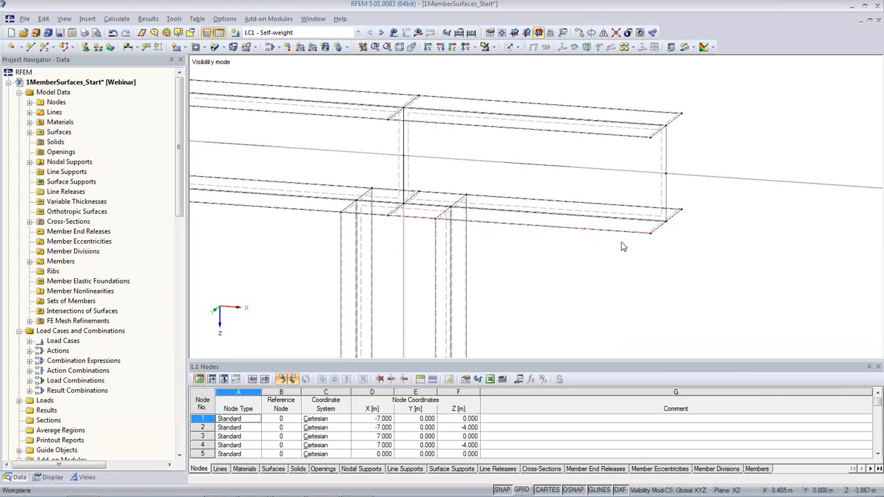
pyautogui.doubleClick(650, 233)
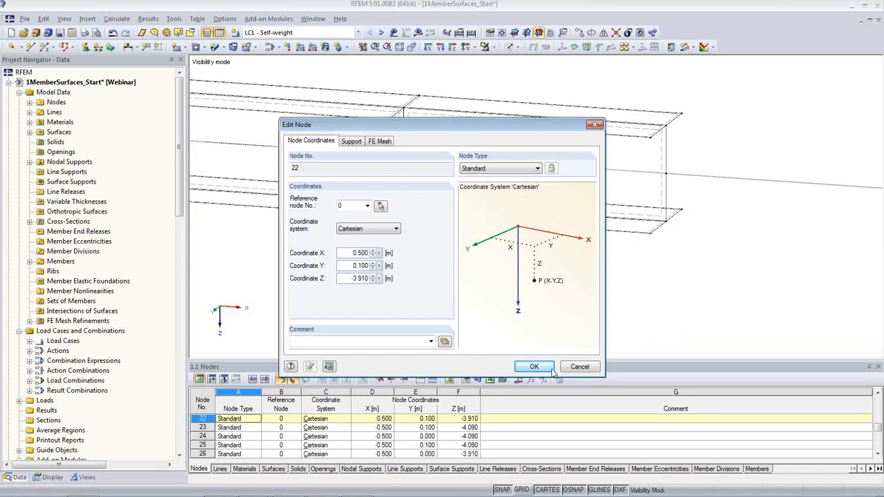
pyautogui.click(577, 367)
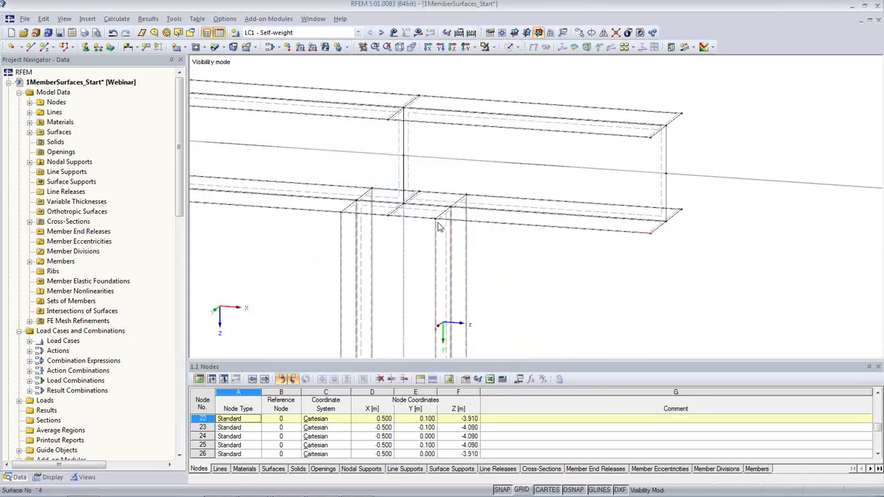
pyautogui.doubleClick(437, 222)
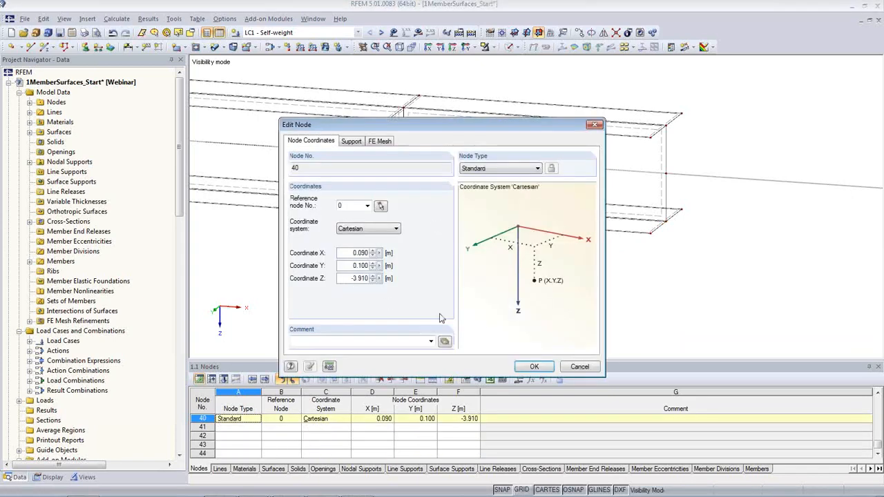
pyautogui.click(565, 369)
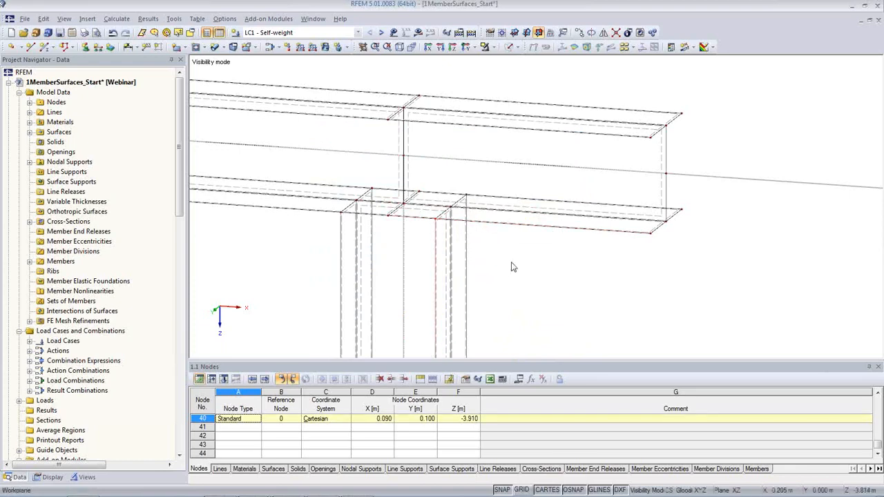
# - Create a polygonal surface with Rigid stiffness across the right beam segment's outer end, using its flange corner nodes as vertices
pyautogui.moveTo(525, 262); pyautogui.dragTo(578, 257, button='middle')
pyautogui.scroll(-3, 578, 257)
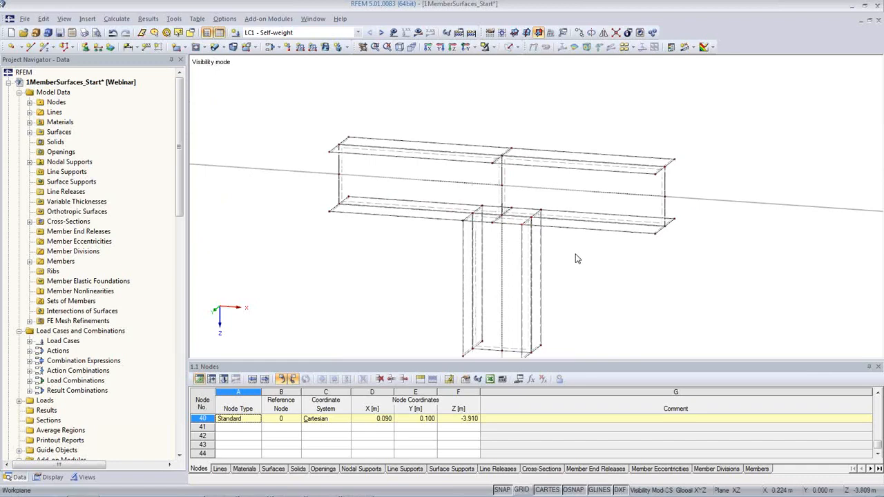
pyautogui.moveTo(577, 266); pyautogui.dragTo(551, 233, button='middle')
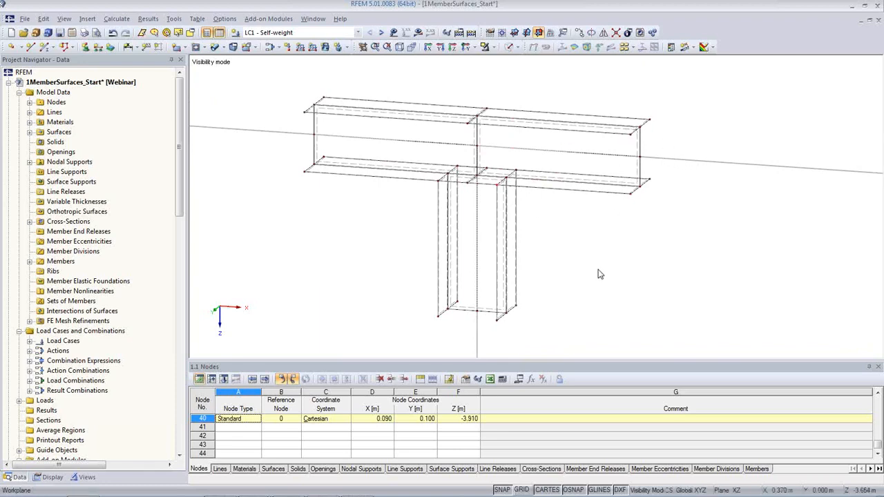
pyautogui.click(641, 163)
pyautogui.click(184, 48)
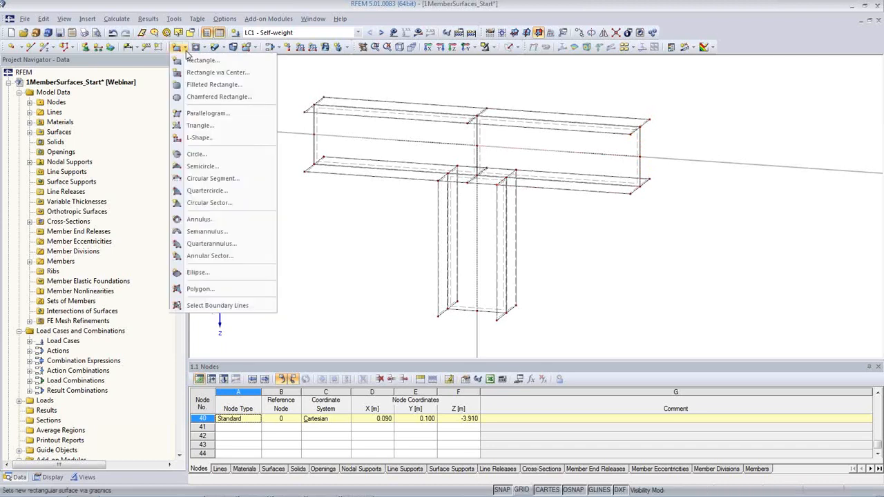
pyautogui.click(201, 290)
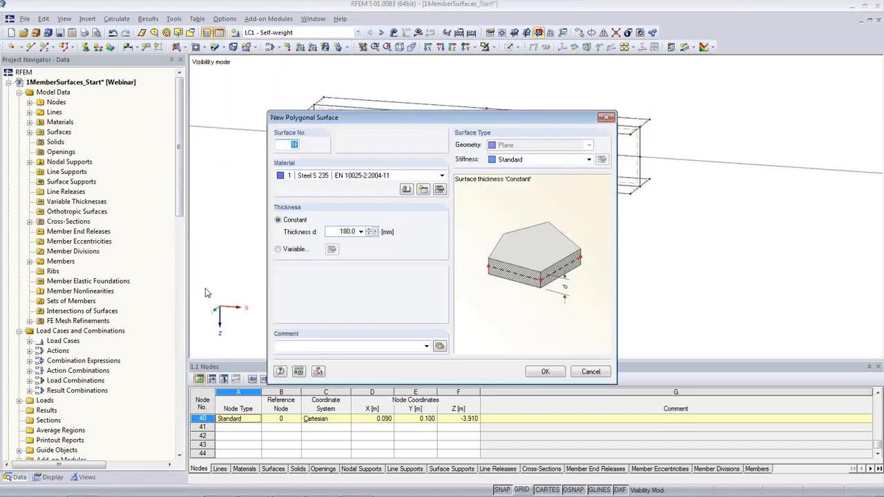
pyautogui.click(589, 160)
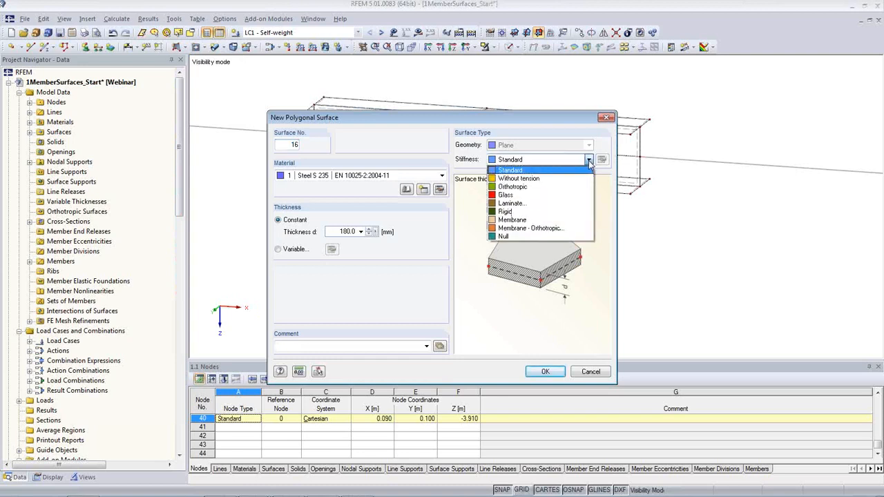
pyautogui.click(586, 213)
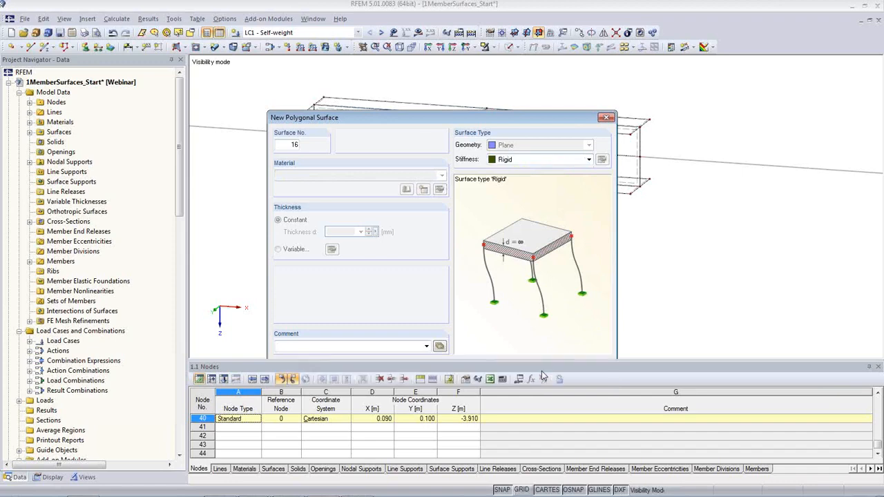
pyautogui.click(544, 372)
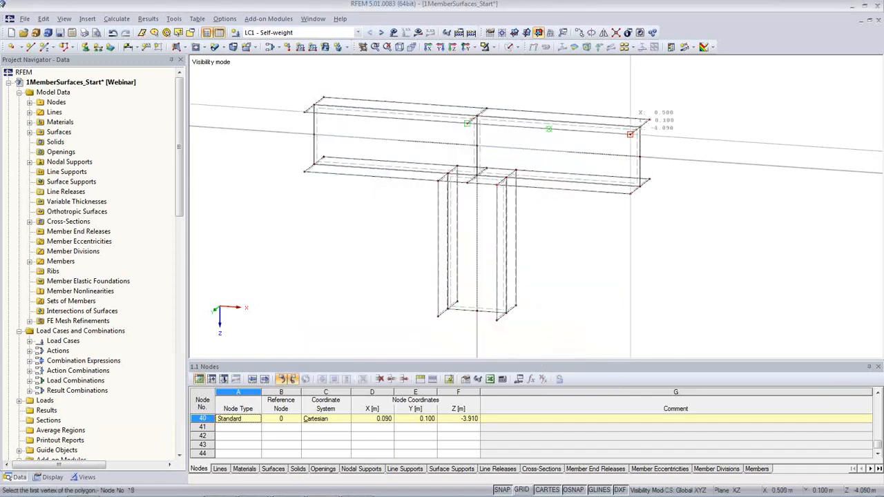
pyautogui.click(630, 134)
pyautogui.click(649, 120)
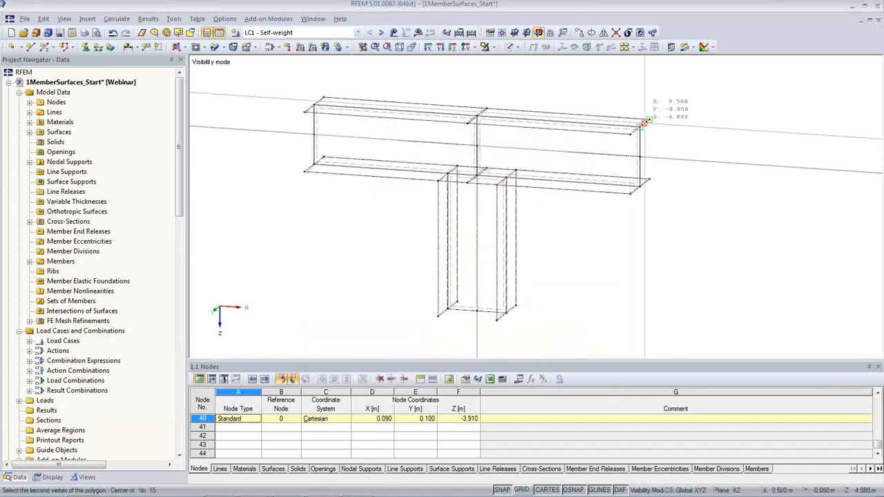
pyautogui.click(650, 179)
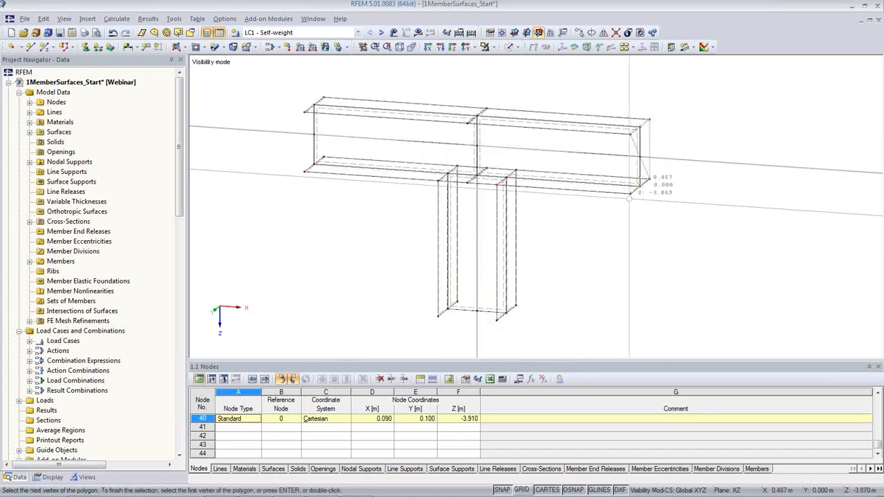
pyautogui.click(630, 134)
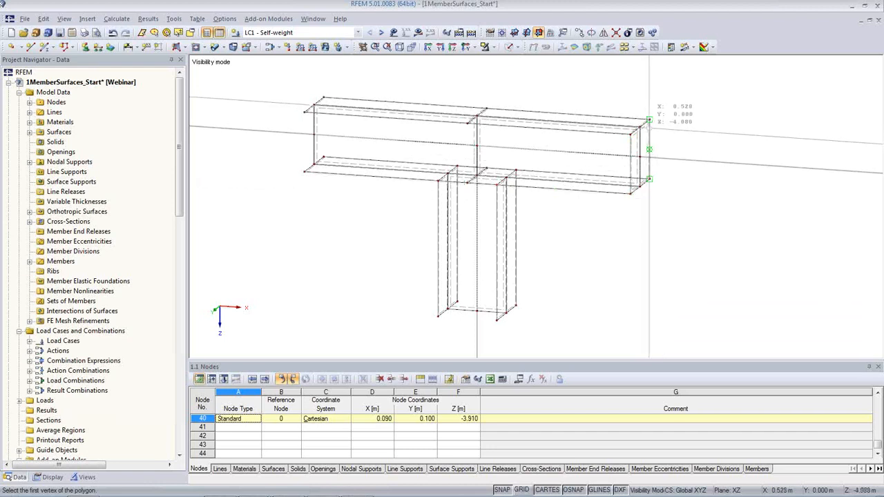
# - Add a rigid polygonal surface across the left beam segment's outer end through its flange corner nodes
pyautogui.click(304, 111)
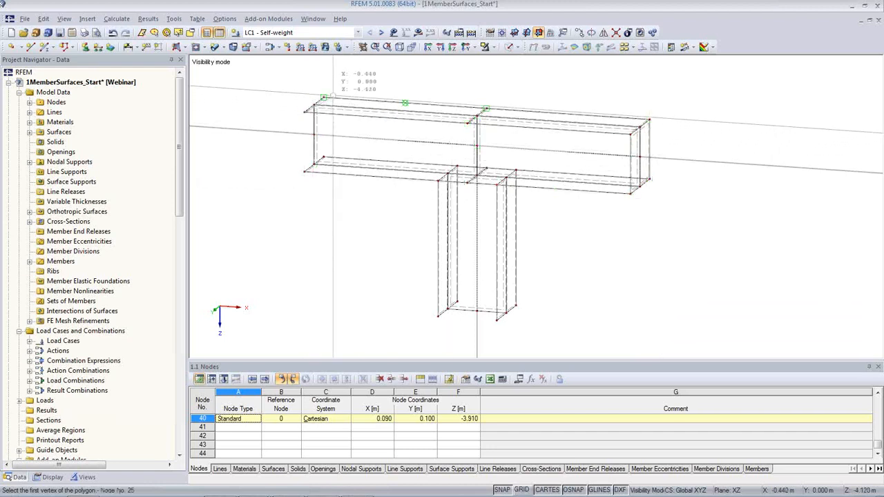
pyautogui.click(323, 97)
pyautogui.click(323, 157)
pyautogui.click(305, 112)
# - Add a rigid polygonal surface across the column segment's lower end through its four flange corner nodes
pyautogui.click(438, 317)
pyautogui.click(497, 320)
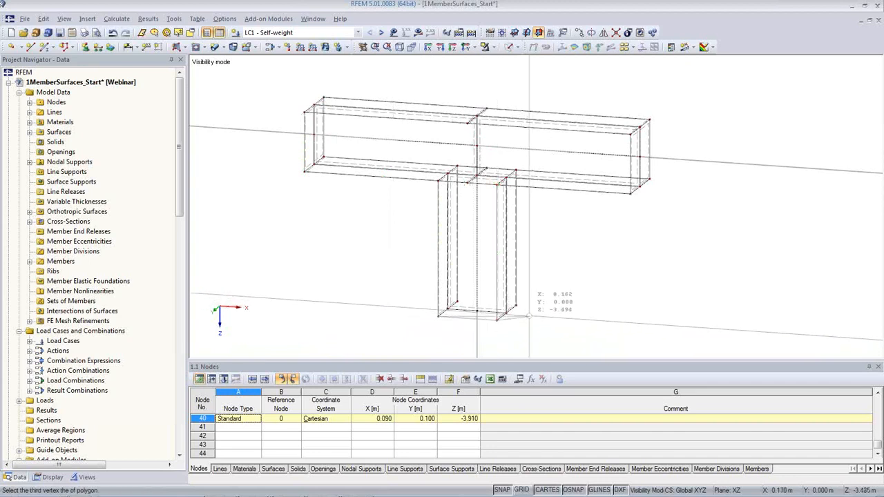
pyautogui.click(516, 306)
pyautogui.click(457, 302)
pyautogui.click(437, 316)
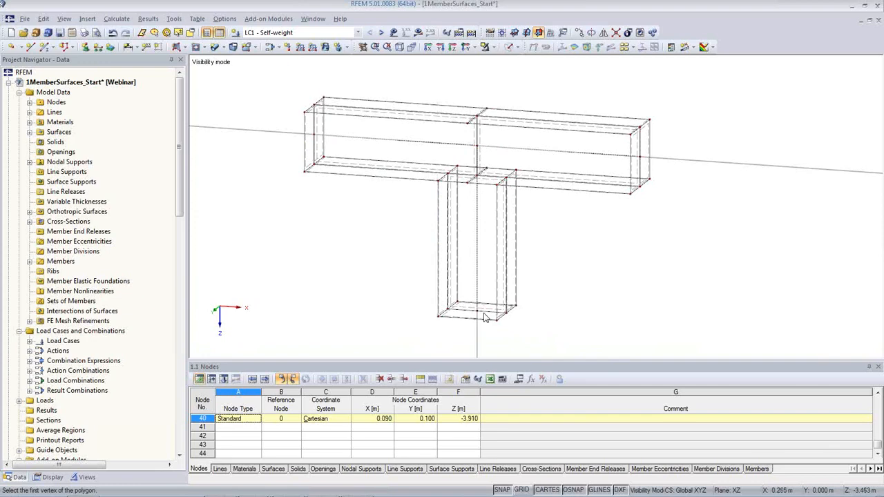
# - Examine the rigid end surface and the column-to-beam connection in solid and solid transparent display, and return to wireframe
pyautogui.scroll(5, 308, 166)
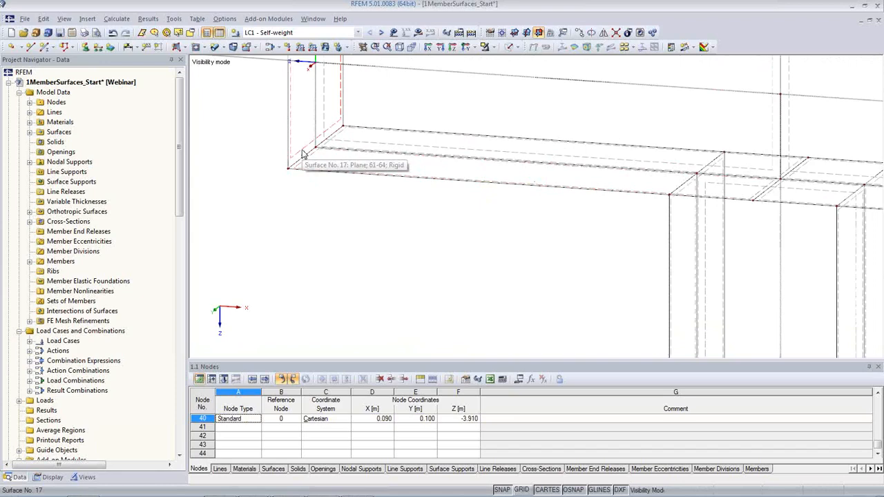
pyautogui.click(509, 49)
pyautogui.moveTo(463, 233); pyautogui.dragTo(433, 318, button='middle')
pyautogui.scroll(-2, 438, 311)
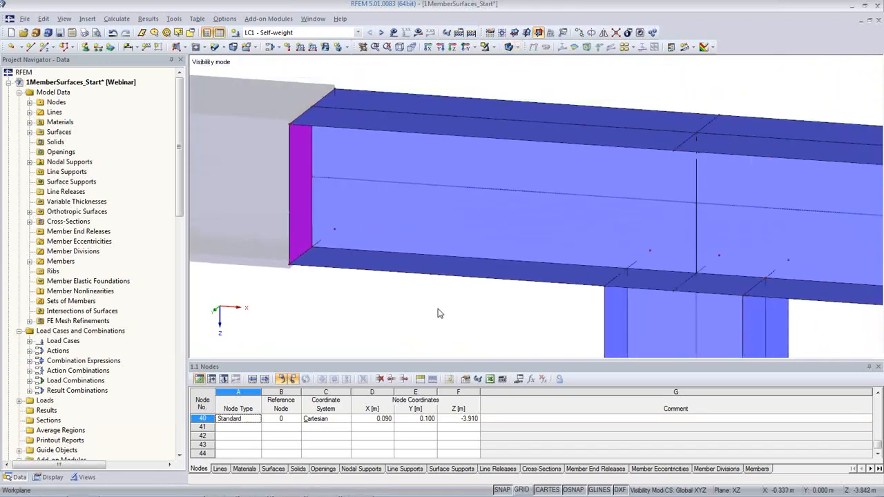
pyautogui.click(512, 46)
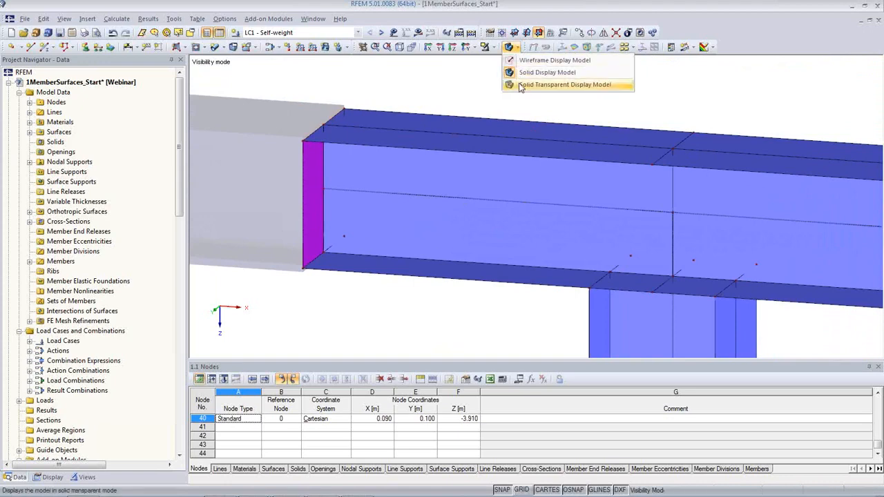
pyautogui.click(553, 84)
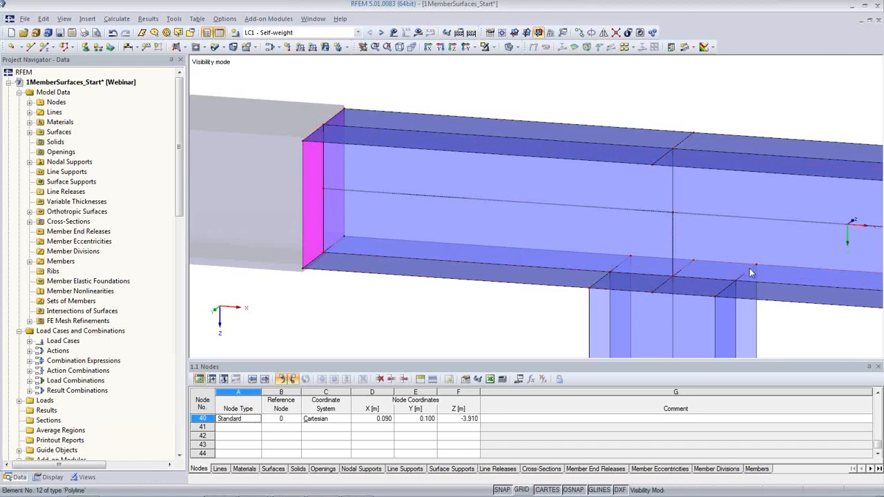
pyautogui.click(514, 47)
pyautogui.click(524, 72)
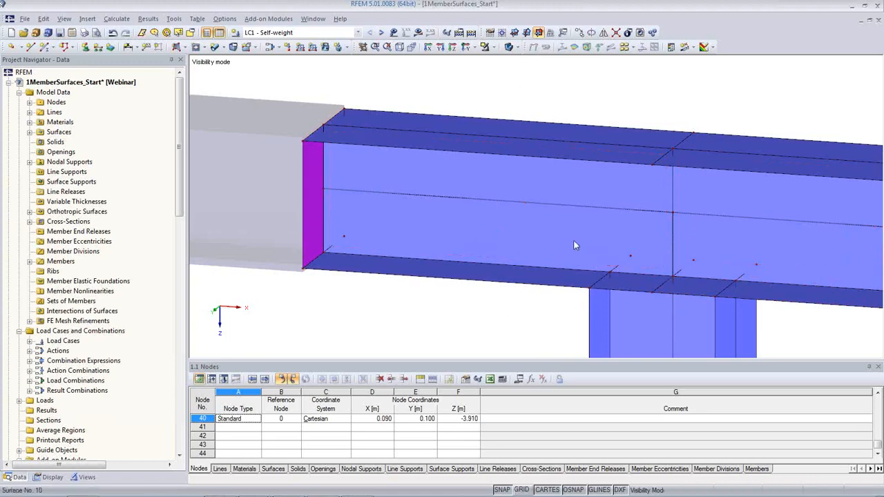
pyautogui.click(512, 47)
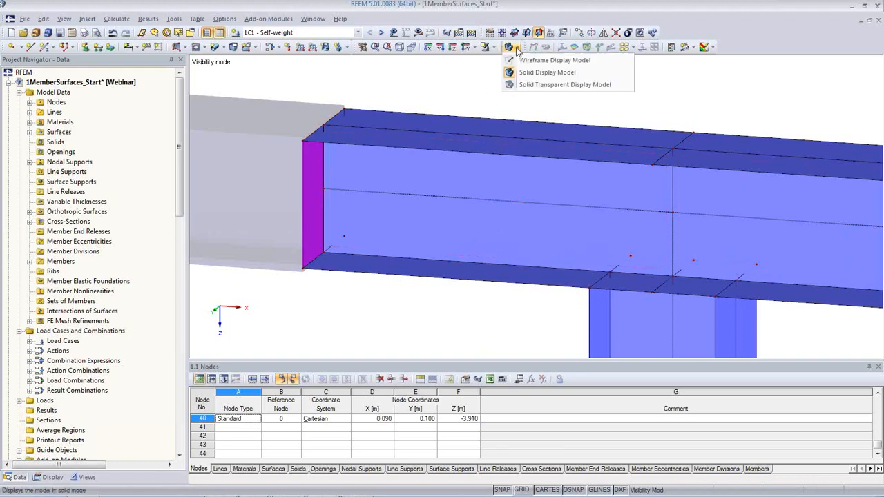
pyautogui.click(519, 84)
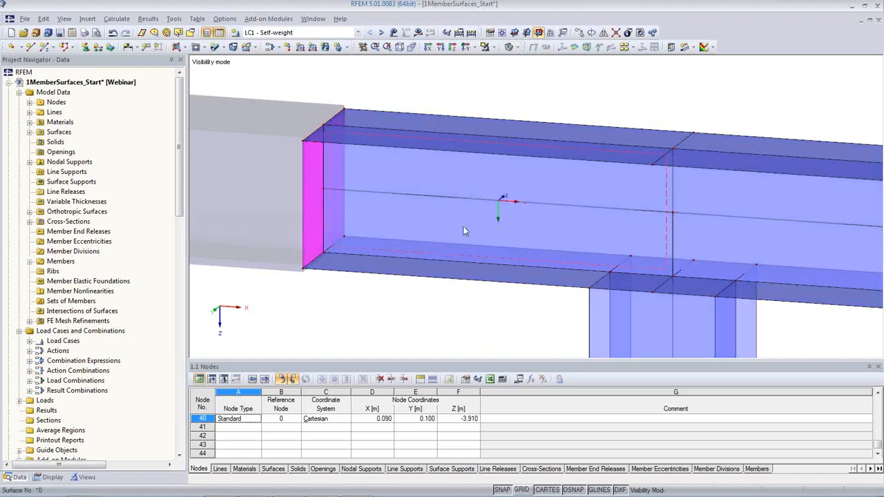
pyautogui.click(514, 47)
pyautogui.click(522, 61)
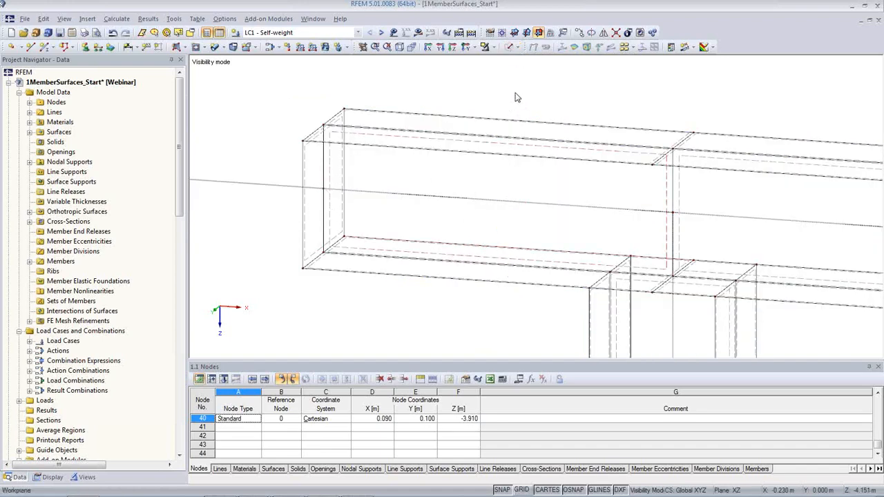
# - Cancel the visibility mode so that the entire frame is displayed around the surface-modelled joint
pyautogui.scroll(-4, 503, 111)
pyautogui.moveTo(558, 245); pyautogui.dragTo(430, 210, button='middle')
pyautogui.scroll(-3, 430, 210)
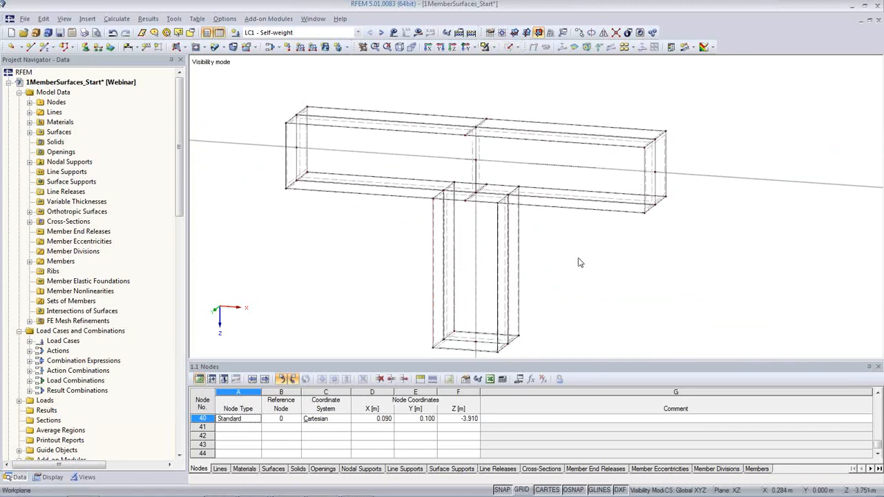
pyautogui.scroll(-2, 578, 259)
pyautogui.moveTo(575, 267); pyautogui.dragTo(531, 252, button='middle')
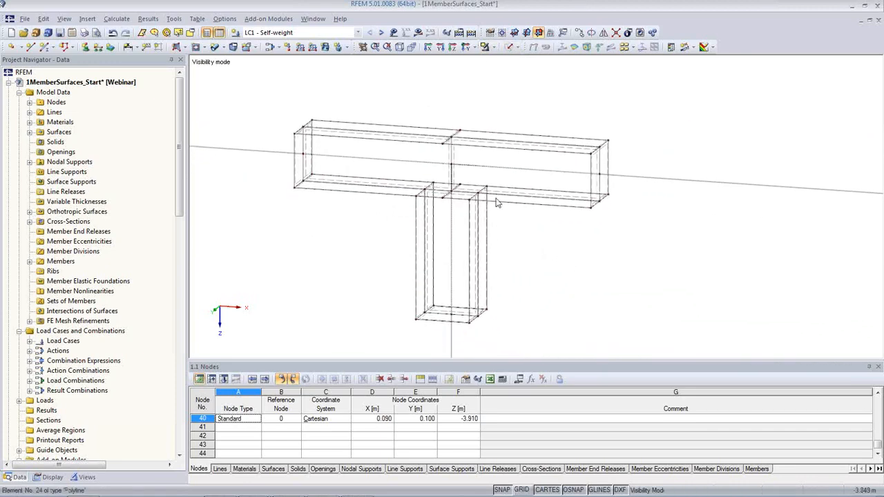
pyautogui.click(493, 48)
pyautogui.click(525, 142)
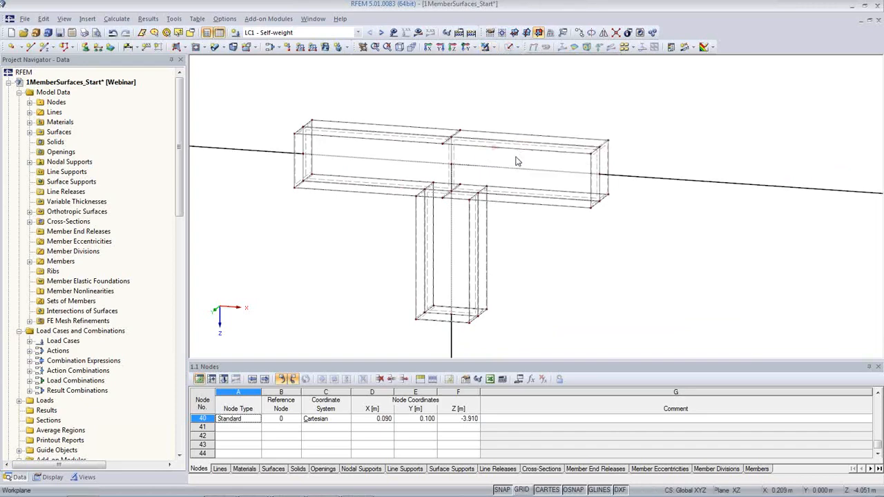
# - Switch to solid display and examine the transitions between the beam members and the joint surfaces, especially at the left rigid end
pyautogui.click(507, 48)
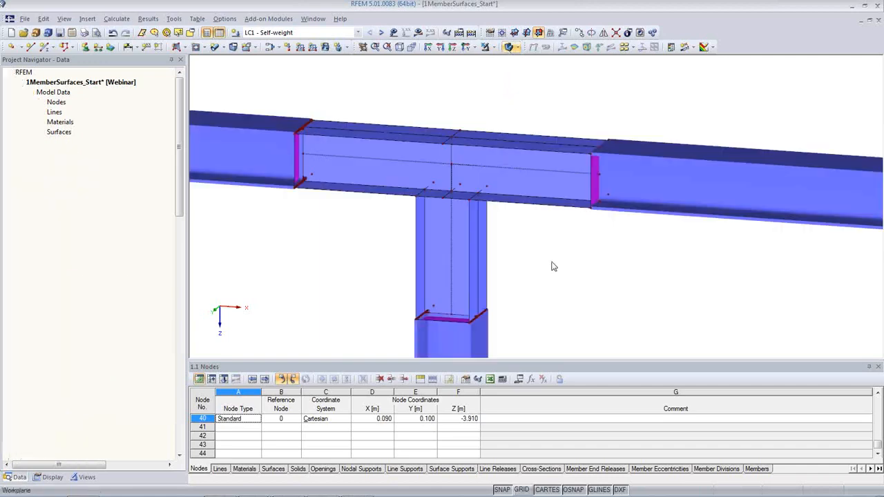
pyautogui.scroll(3, 550, 267)
pyautogui.scroll(-1, 551, 268)
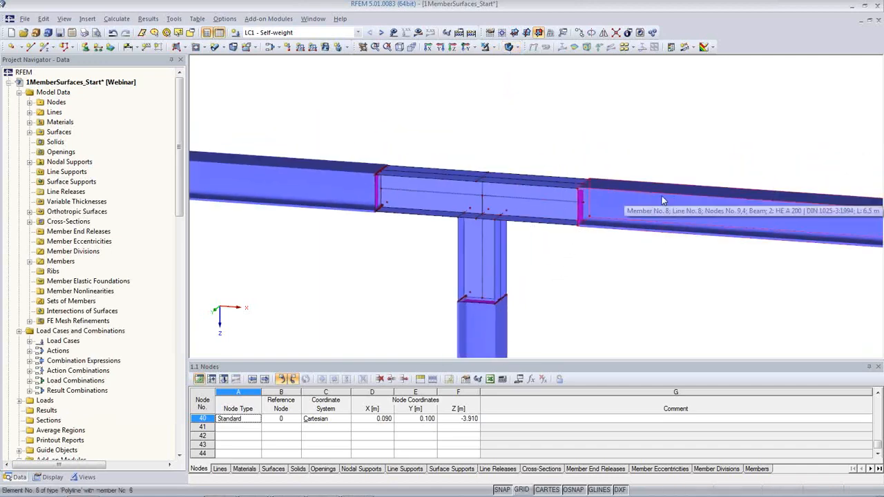
pyautogui.scroll(2, 566, 203)
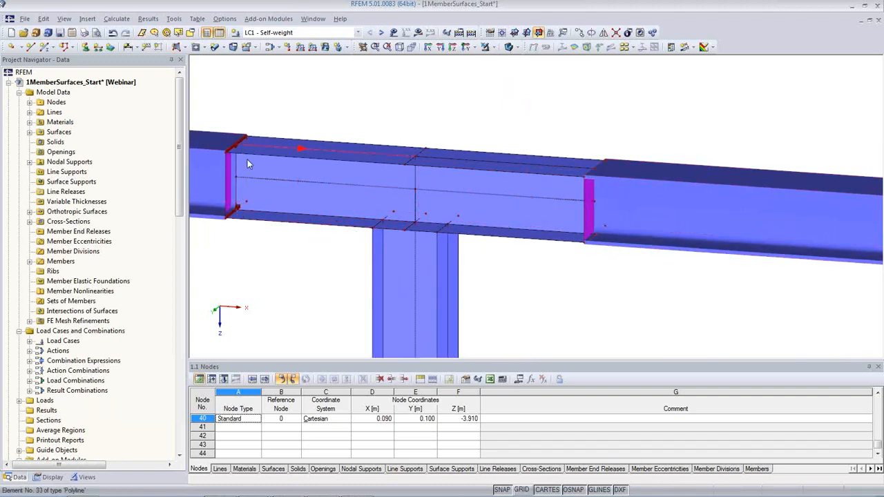
pyautogui.scroll(3, 247, 160)
pyautogui.moveTo(234, 166); pyautogui.dragTo(329, 154, button='middle')
pyautogui.scroll(3, 329, 154)
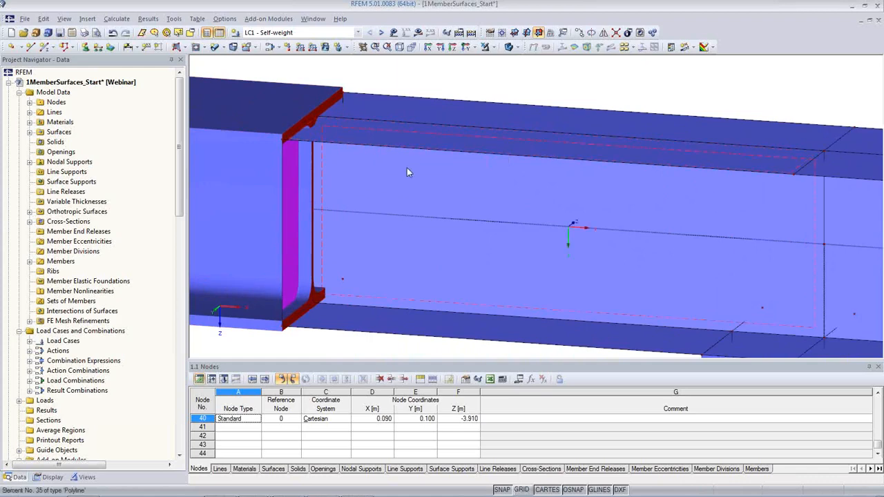
# - Render the solid model's surfaces as Filled incl. thickness, and as Filled incl. thickness with edges
pyautogui.click(53, 477)
pyautogui.scroll(-20, 83, 370)
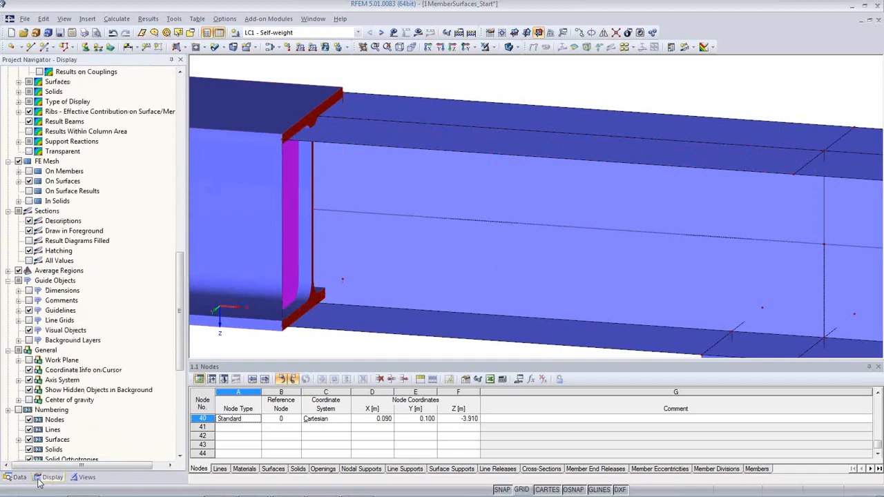
pyautogui.scroll(-9, 131, 332)
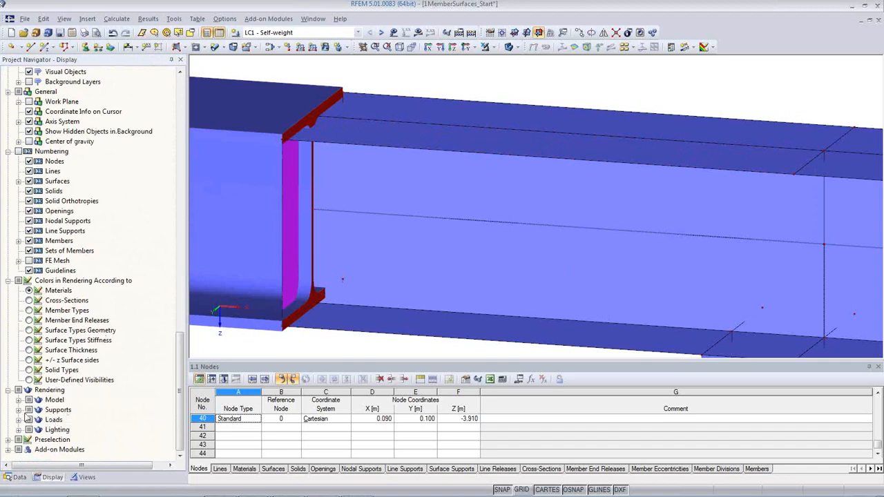
pyautogui.click(18, 400)
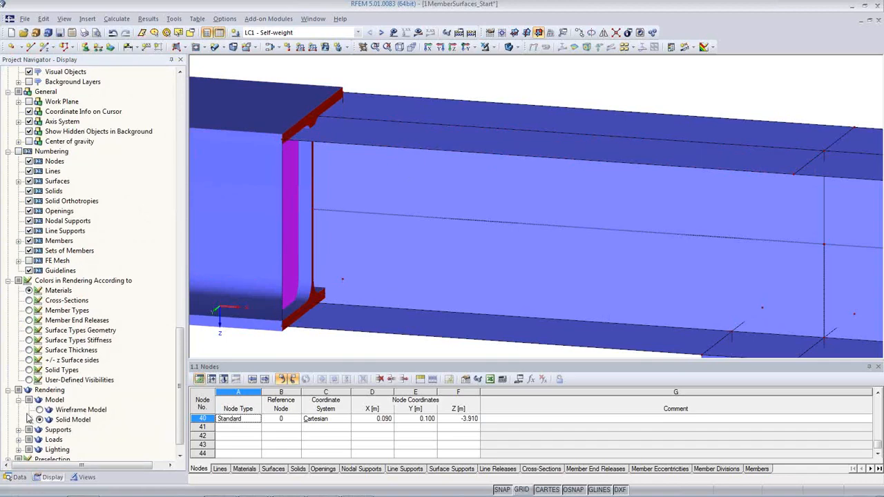
pyautogui.click(29, 420)
pyautogui.scroll(-3, 118, 426)
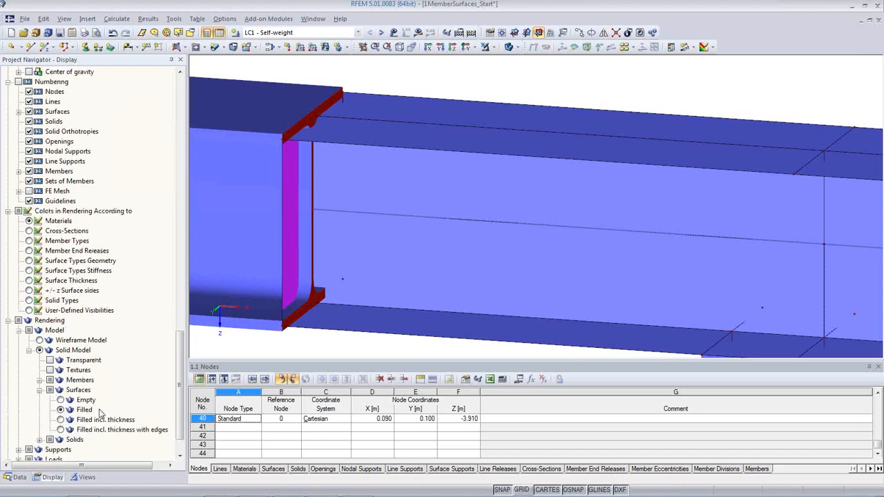
pyautogui.click(60, 420)
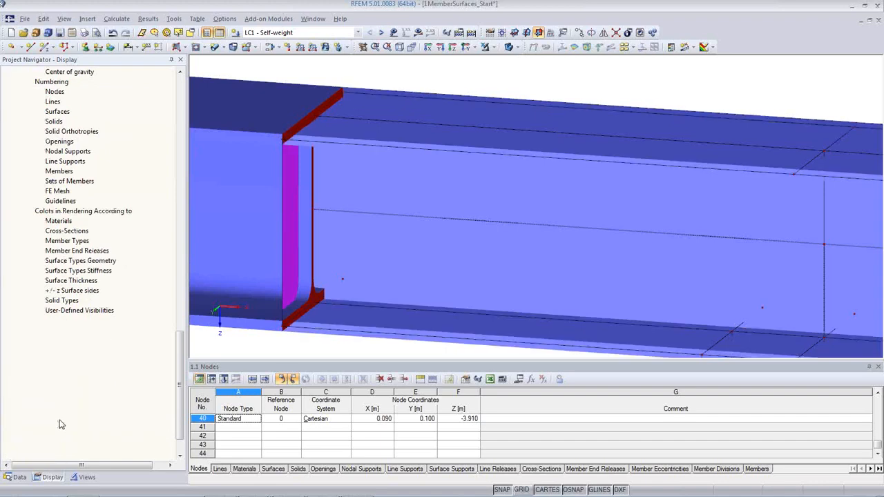
pyautogui.click(60, 429)
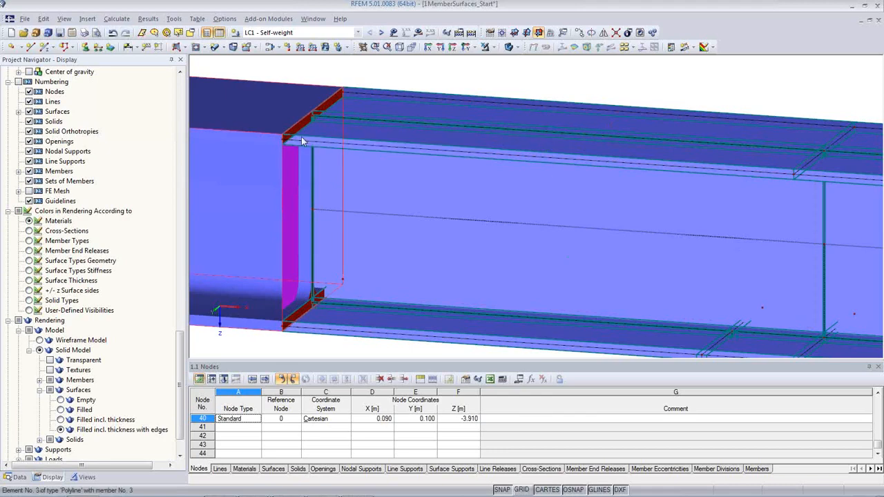
# - Examine the upper flange corner at the left coupling and return the surface rendering to Filled
pyautogui.scroll(3, 298, 136)
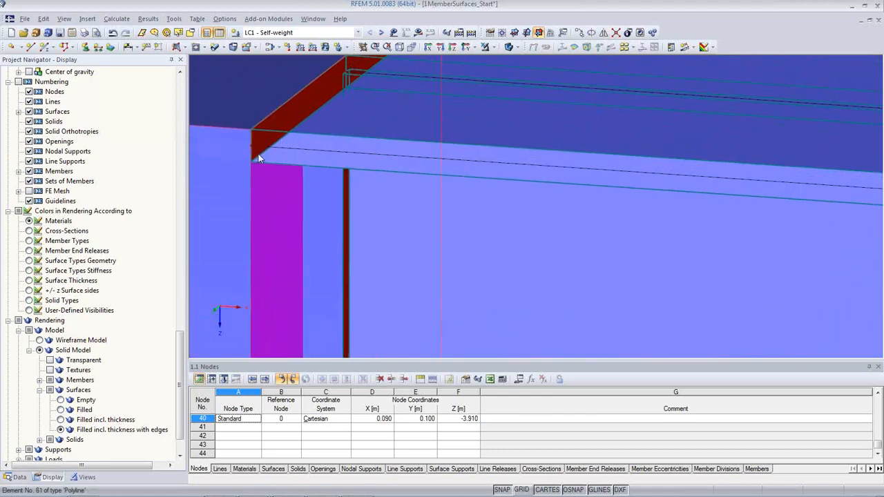
pyautogui.scroll(-4, 257, 144)
pyautogui.scroll(-2, 354, 91)
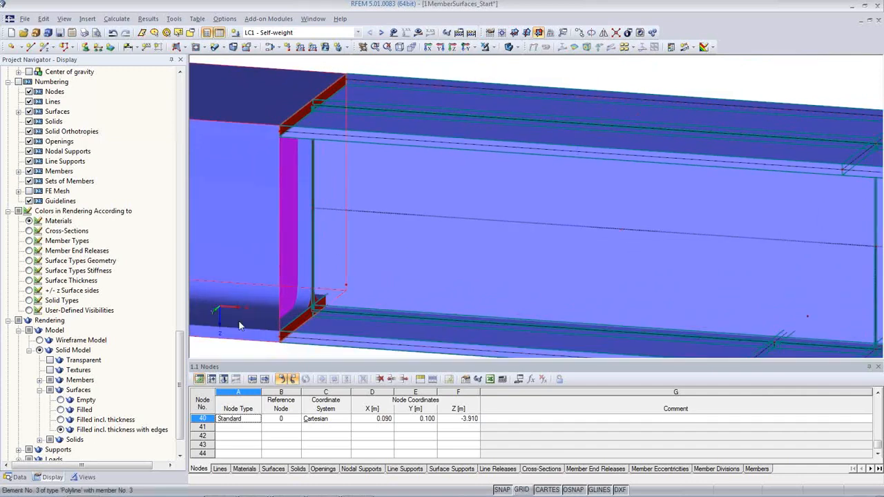
pyautogui.click(60, 409)
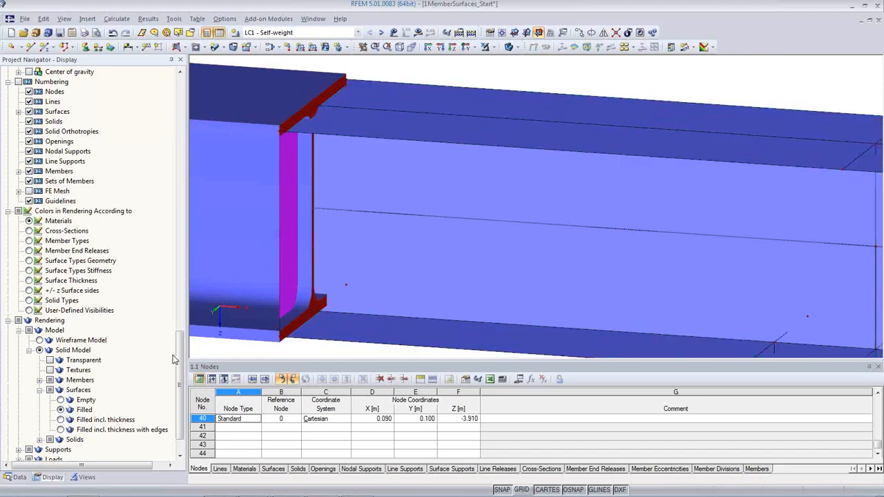
pyautogui.scroll(-2, 136, 347)
pyautogui.scroll(4, 136, 347)
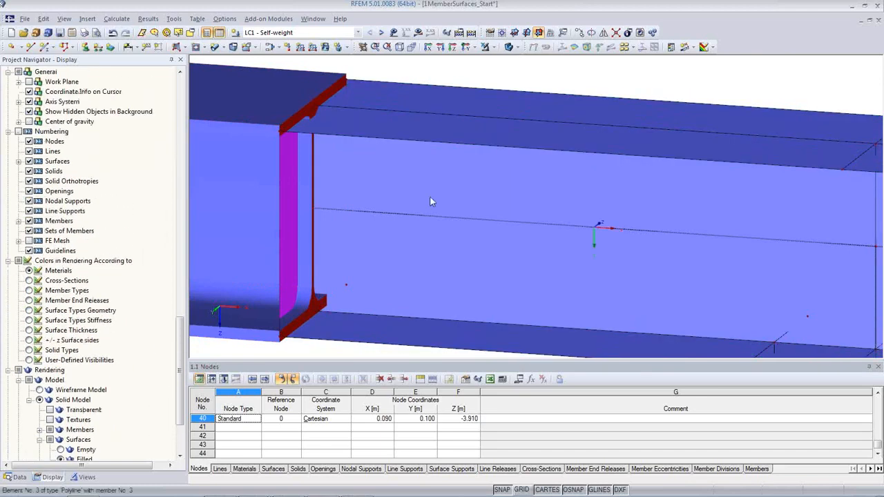
# - View the left coupling in solid transparent display and return the model to wireframe with the whole joint in view
pyautogui.click(508, 49)
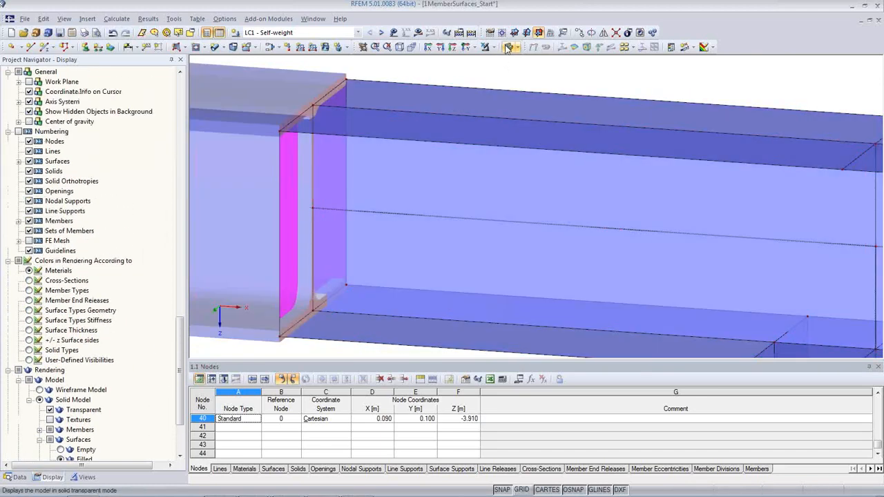
pyautogui.click(506, 49)
pyautogui.scroll(-2, 495, 205)
pyautogui.scroll(-3, 495, 205)
pyautogui.moveTo(700, 306); pyautogui.dragTo(589, 228, button='middle')
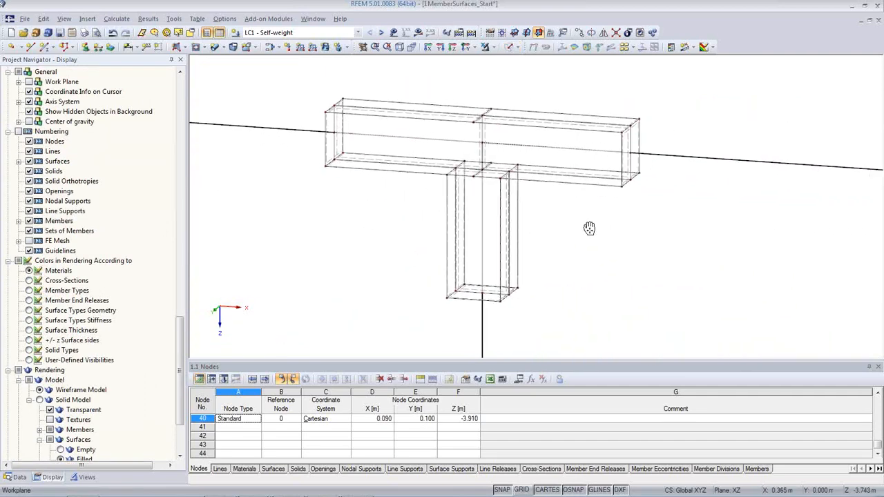
pyautogui.scroll(-2, 589, 228)
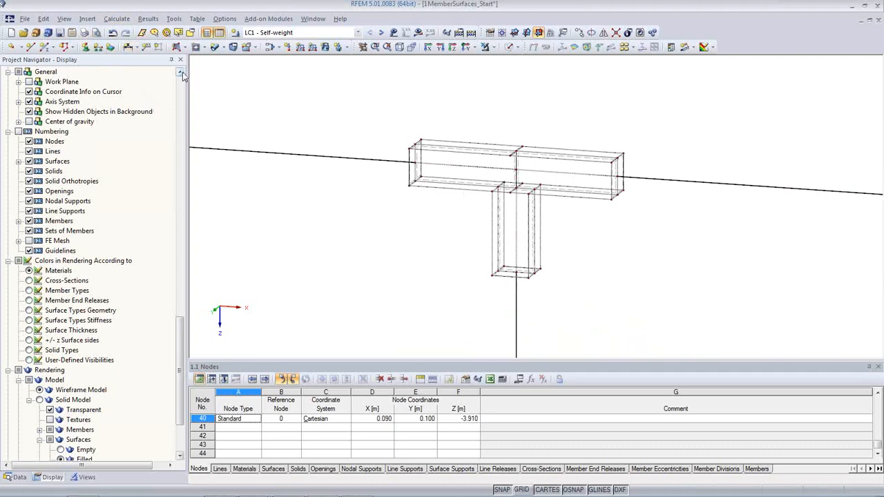
# - Generate the FE mesh with a target element length of 0.025 m, enabling its regeneration when the mesh settings are accepted
pyautogui.click(115, 21)
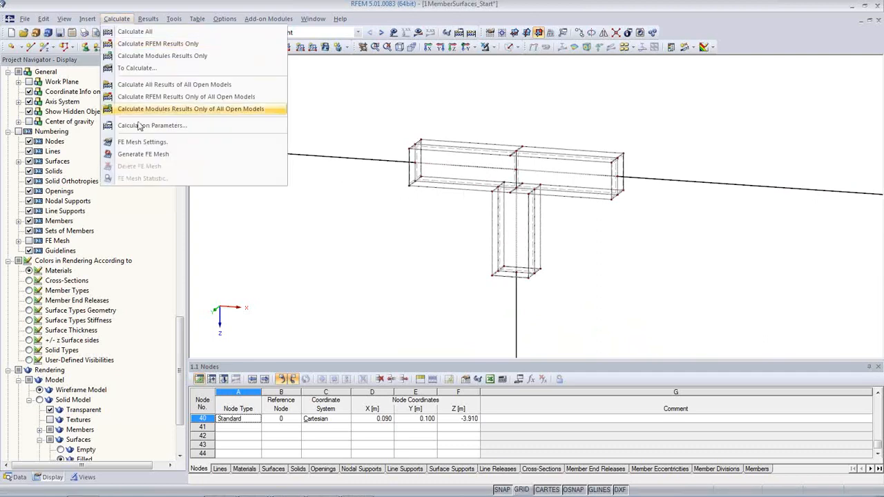
pyautogui.click(142, 143)
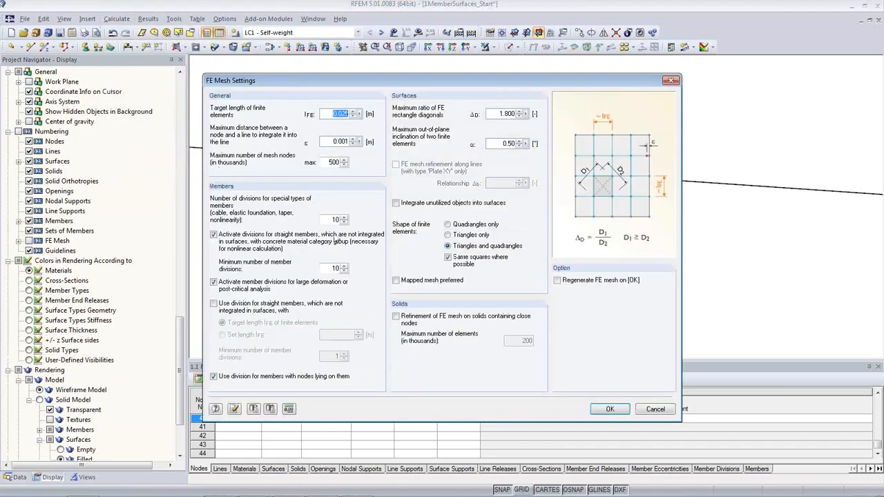
pyautogui.click(349, 114)
pyautogui.click(558, 281)
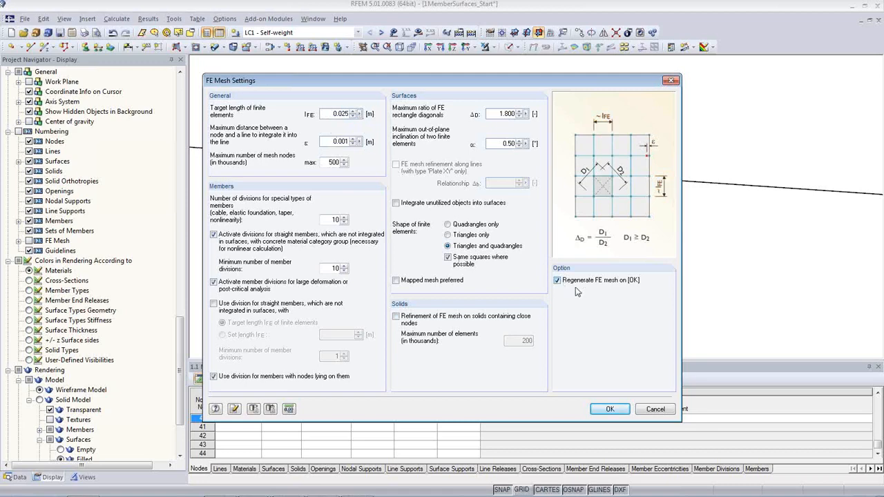
pyautogui.click(608, 408)
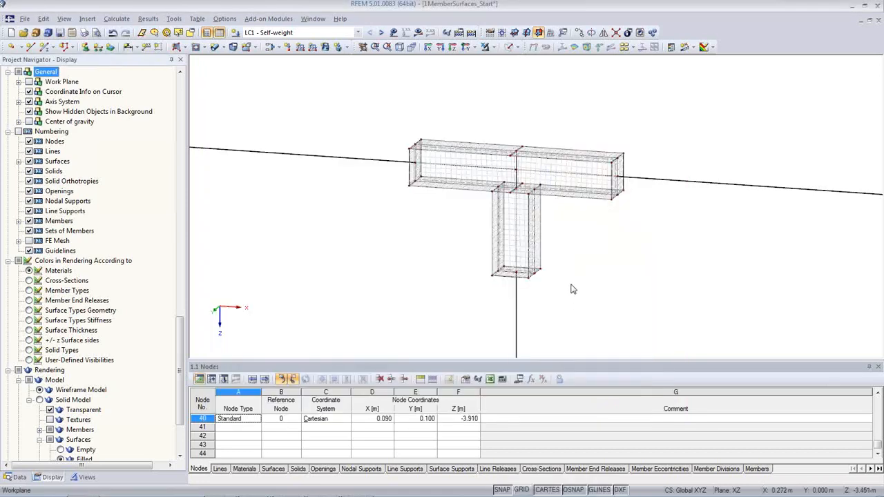
# - Examine the generated FE mesh at the column-to-beam connection and along the beam segment up to its rigid end surfaces
pyautogui.moveTo(598, 256); pyautogui.dragTo(523, 246, button='middle')
pyautogui.scroll(4, 458, 198)
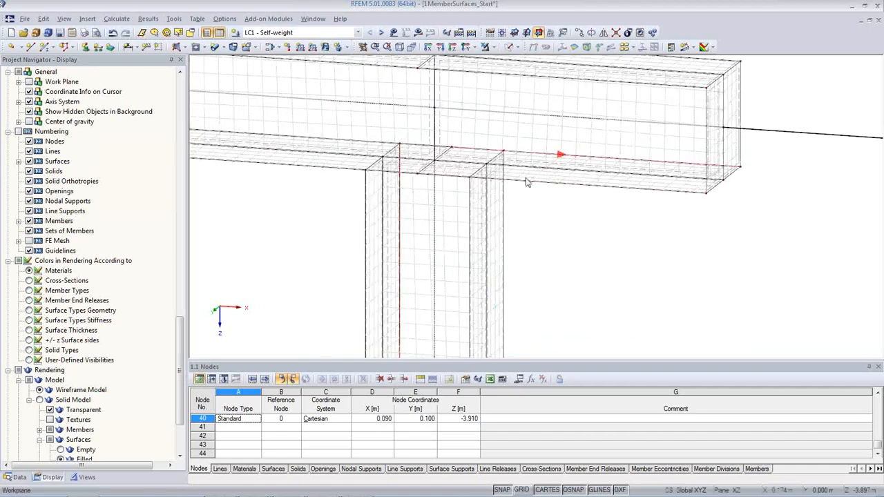
pyautogui.scroll(-3, 658, 205)
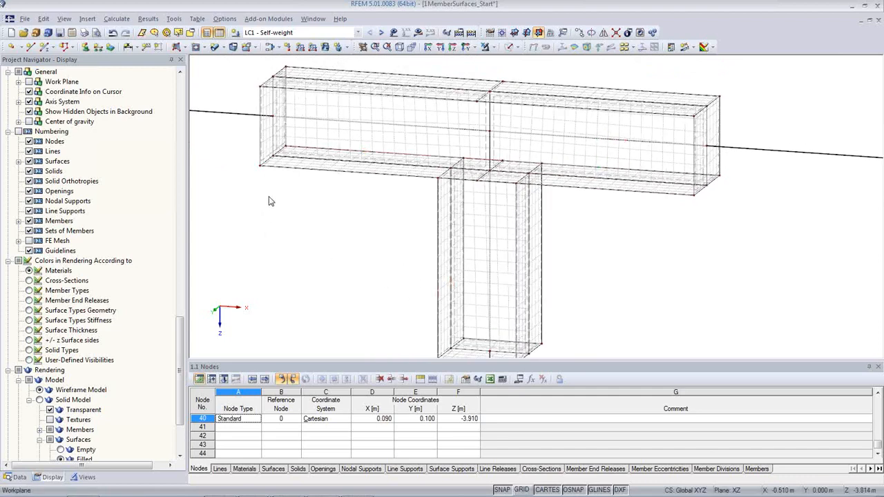
pyautogui.scroll(3, 345, 200)
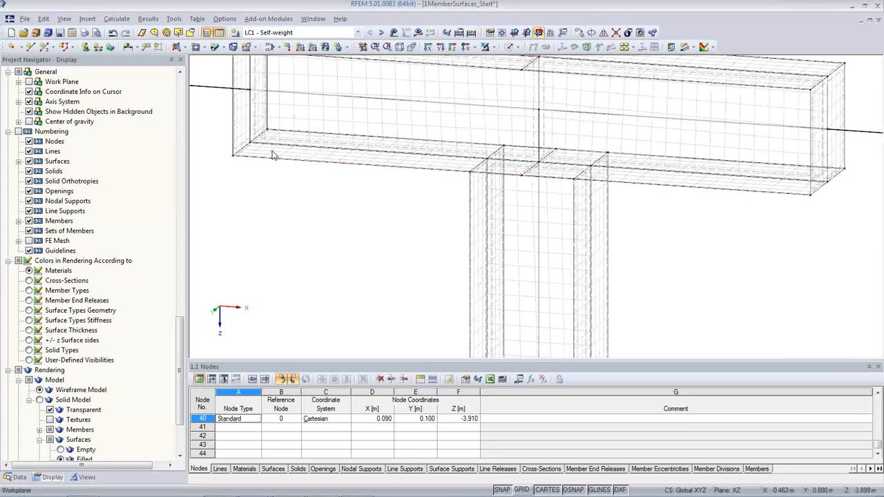
pyautogui.scroll(-2, 322, 201)
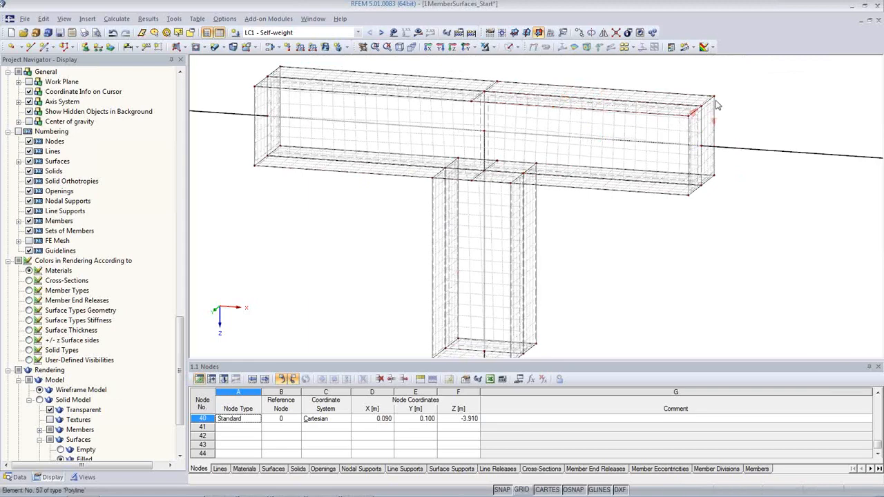
pyautogui.scroll(-2, 667, 249)
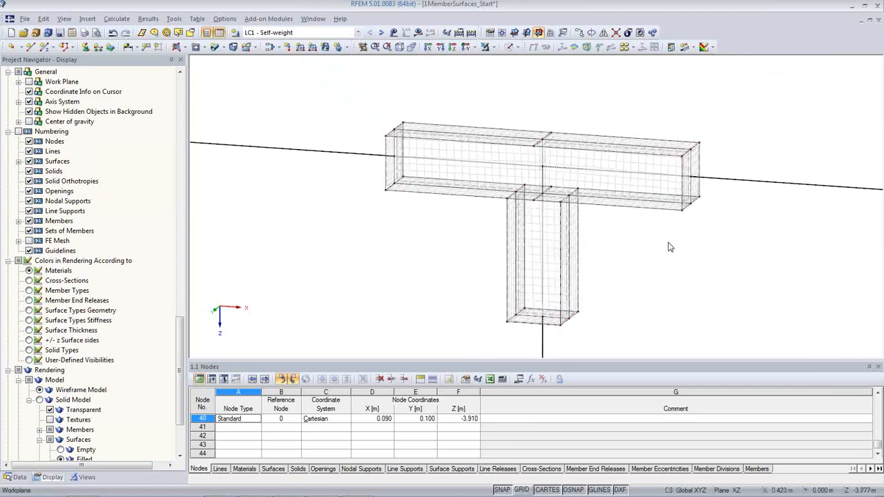
pyautogui.moveTo(603, 257); pyautogui.dragTo(537, 246, button='middle')
pyautogui.scroll(-1, 538, 246)
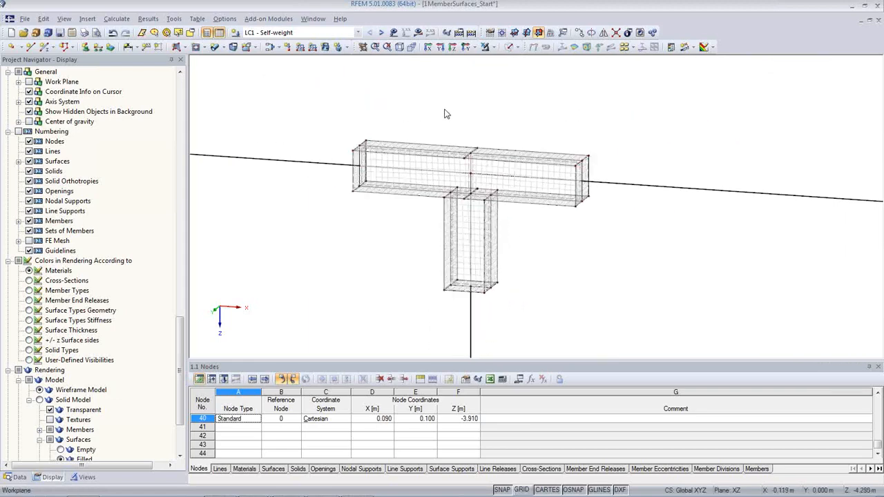
# - Calculate load case LC1 - Self-weight and show its results on the model
pyautogui.scroll(-1, 444, 111)
pyautogui.scroll(-4, 417, 73)
pyautogui.moveTo(398, 165); pyautogui.dragTo(442, 231, button='middle')
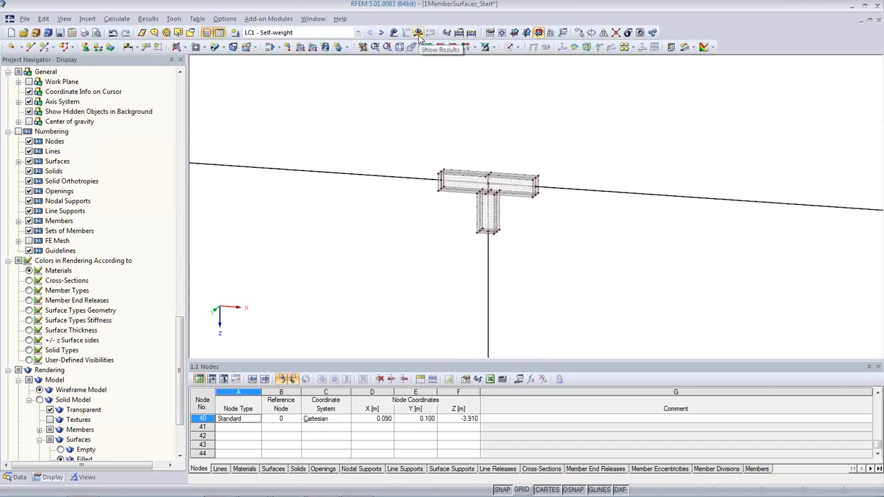
pyautogui.click(419, 36)
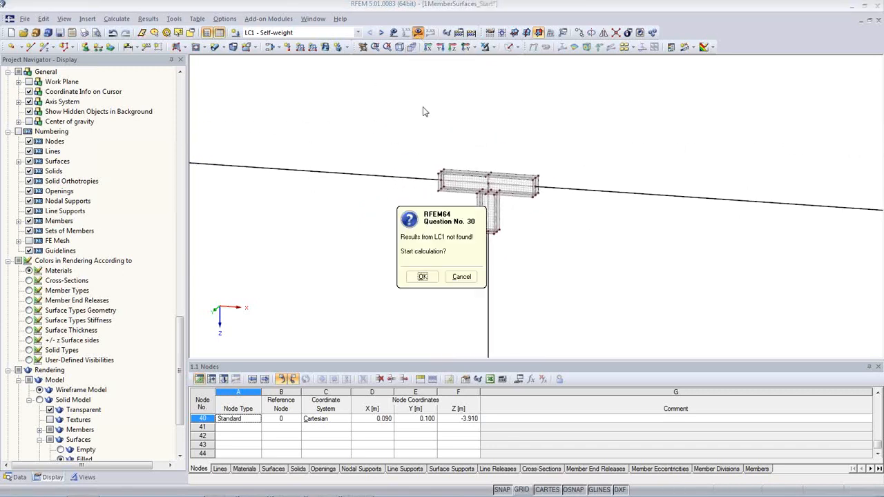
pyautogui.click(423, 279)
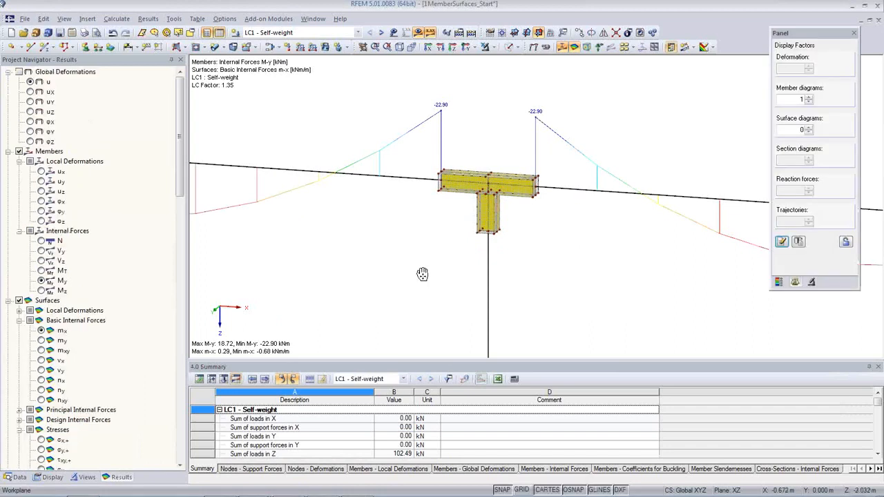
# - Display the axial force N diagram for the frame members
pyautogui.scroll(-5, 422, 274)
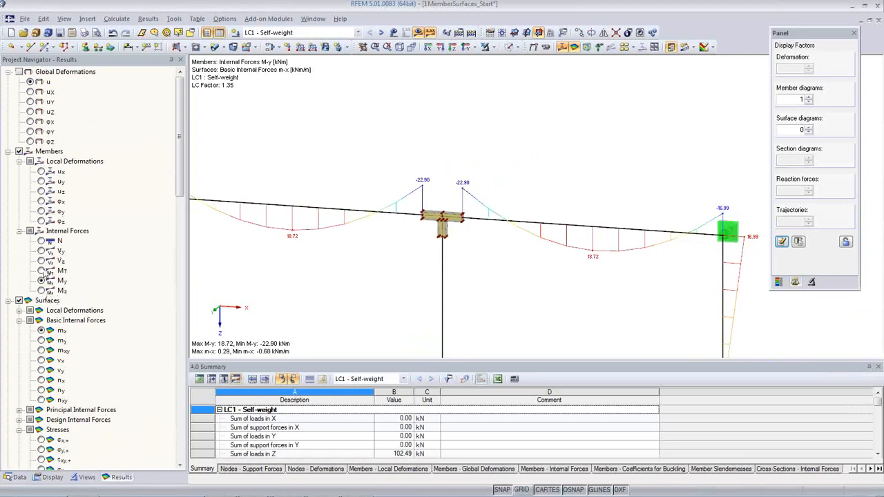
pyautogui.click(41, 240)
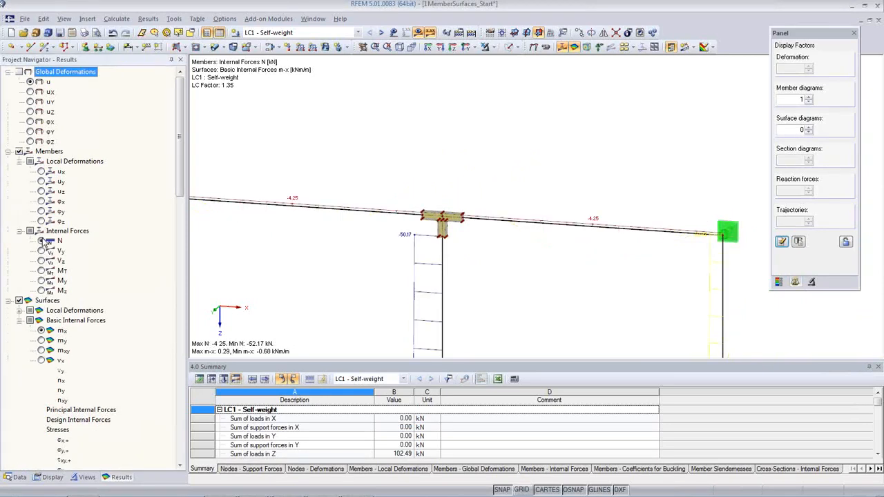
# - Display the shear force Vz and bending moment My diagrams for the frame members
pyautogui.click(41, 261)
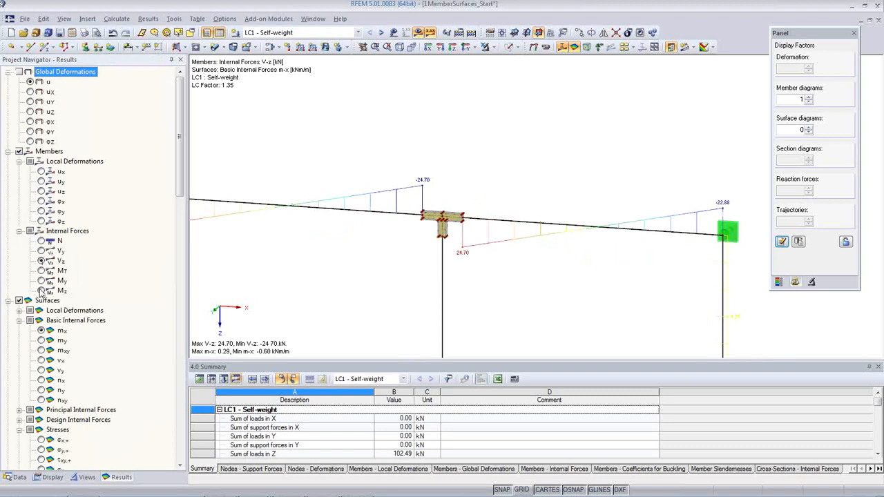
pyautogui.click(41, 281)
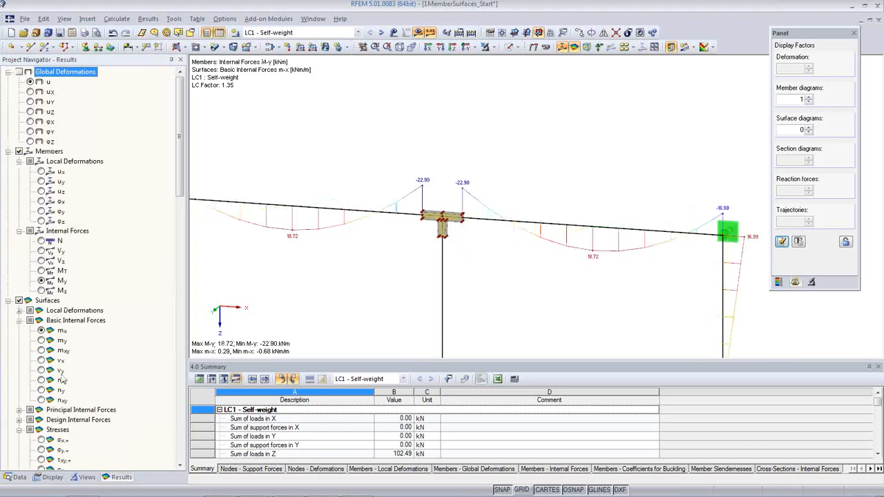
# - Set the member result diagrams to the Two-Colored display style
pyautogui.click(53, 477)
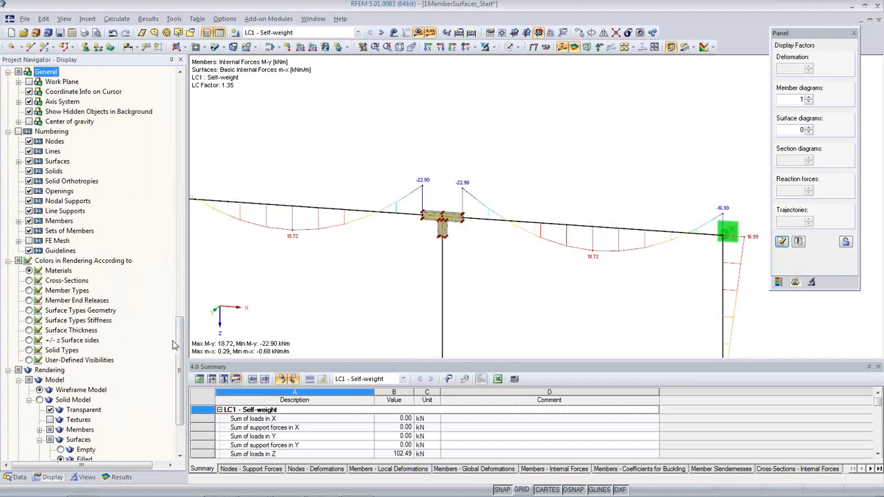
pyautogui.moveTo(181, 349); pyautogui.dragTo(172, 210)
pyautogui.click(40, 211)
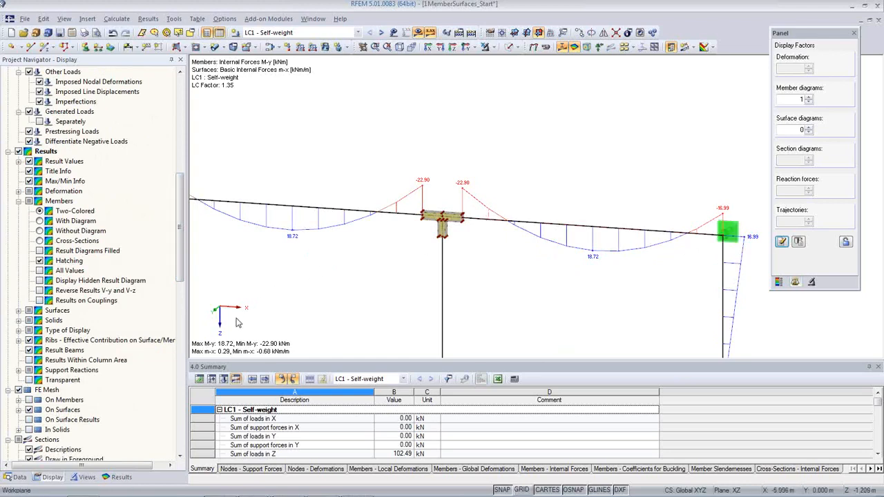
# - Show the distribution options for surface results and examine the moments mx, constant on elements, at the column-to-beam joint
pyautogui.click(19, 311)
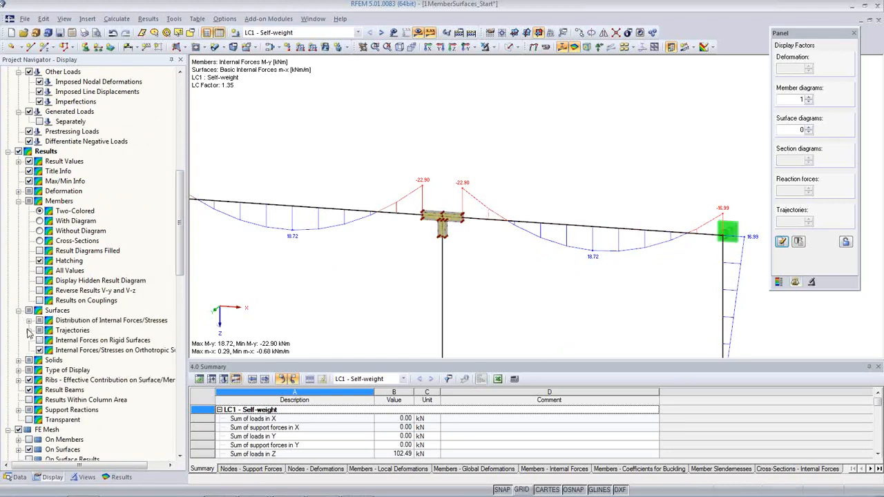
pyautogui.click(29, 320)
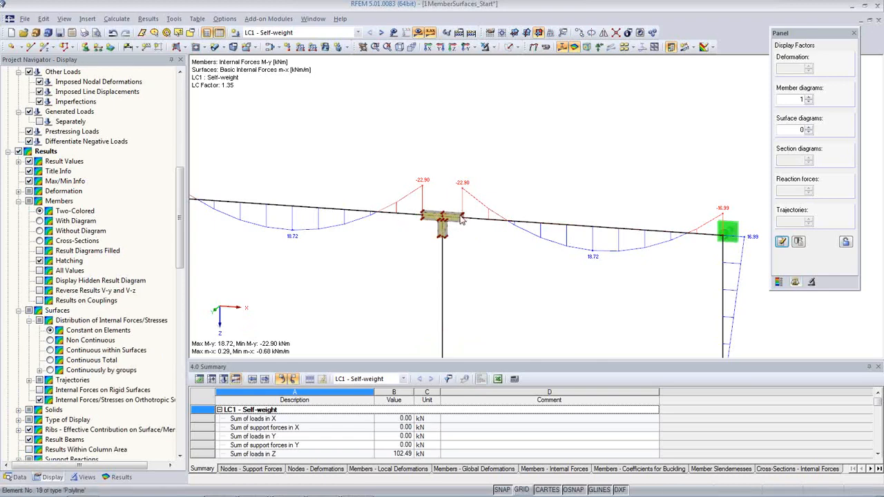
pyautogui.scroll(6, 454, 237)
pyautogui.scroll(5, 421, 210)
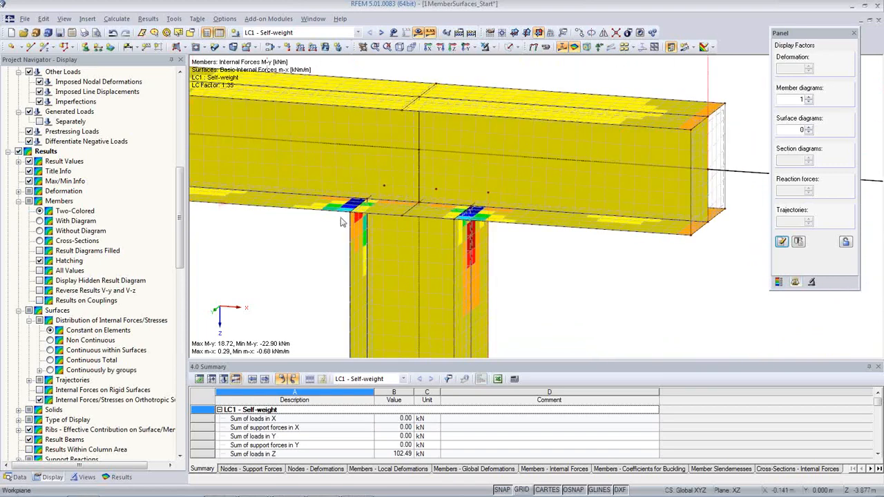
pyautogui.scroll(-2, 342, 210)
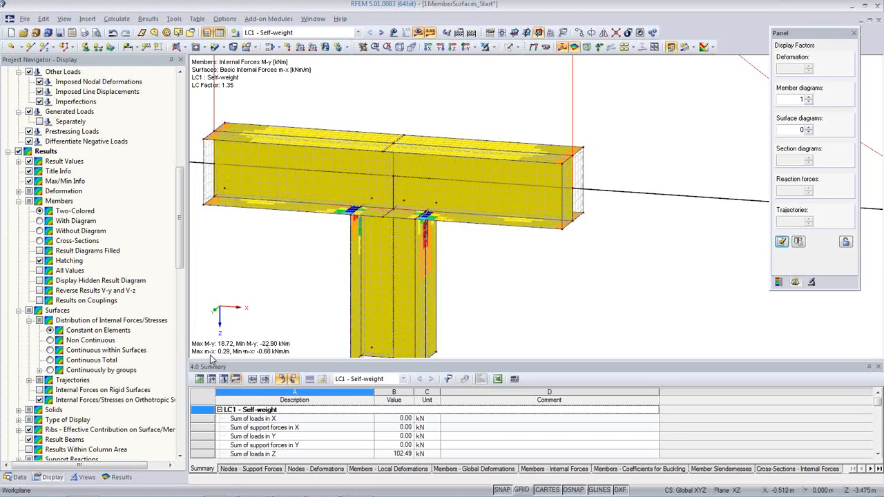
# - Display the surface moments my and the maximum von Mises equivalent stresses on the joint surfaces
pyautogui.click(122, 477)
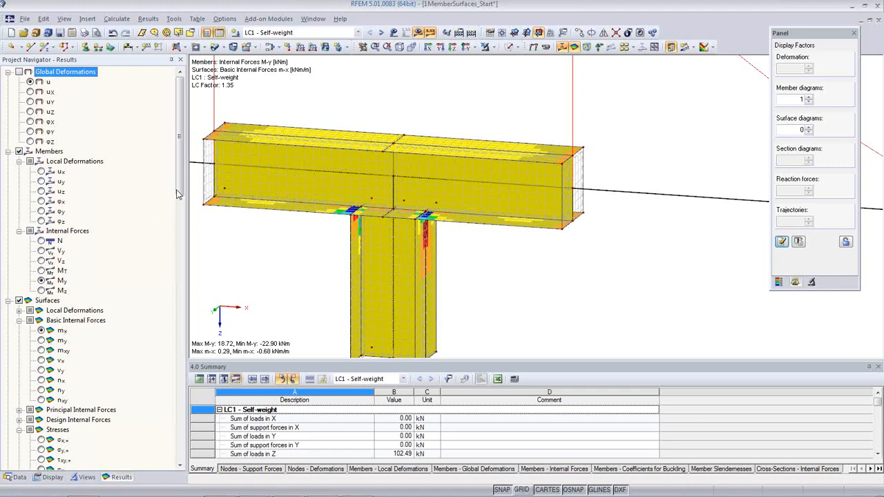
pyautogui.scroll(-5, 176, 194)
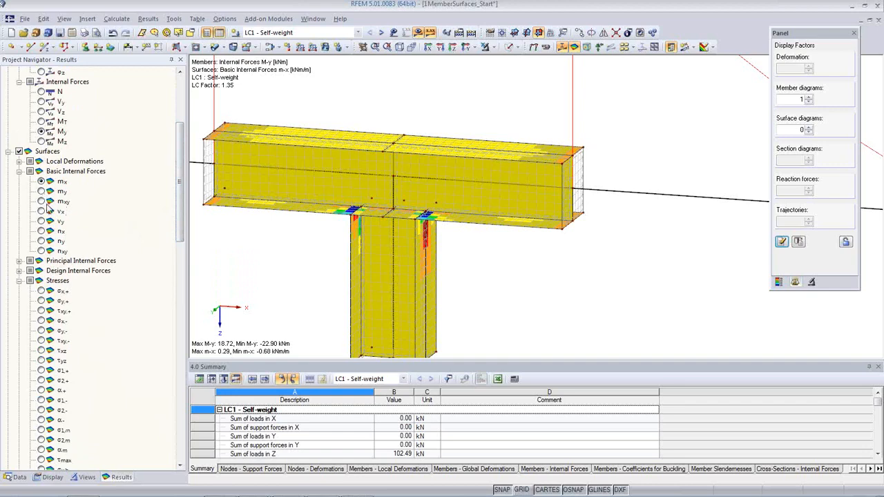
pyautogui.click(42, 191)
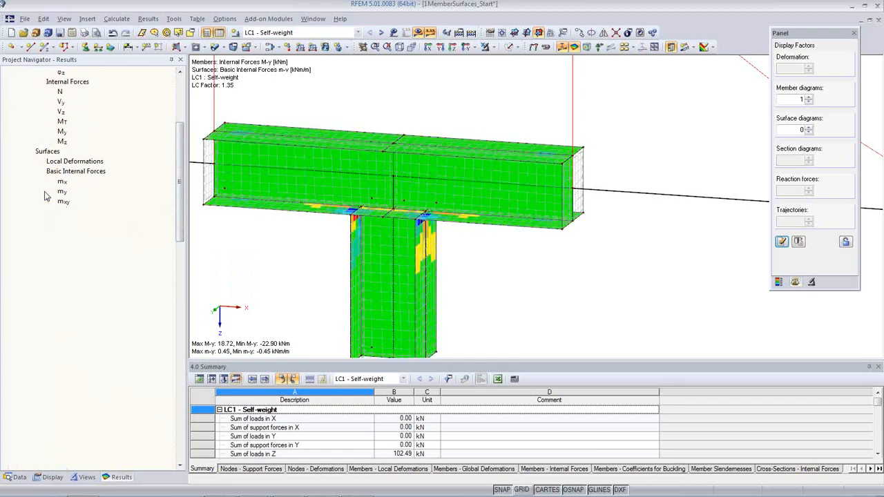
pyautogui.moveTo(177, 223); pyautogui.dragTo(177, 283)
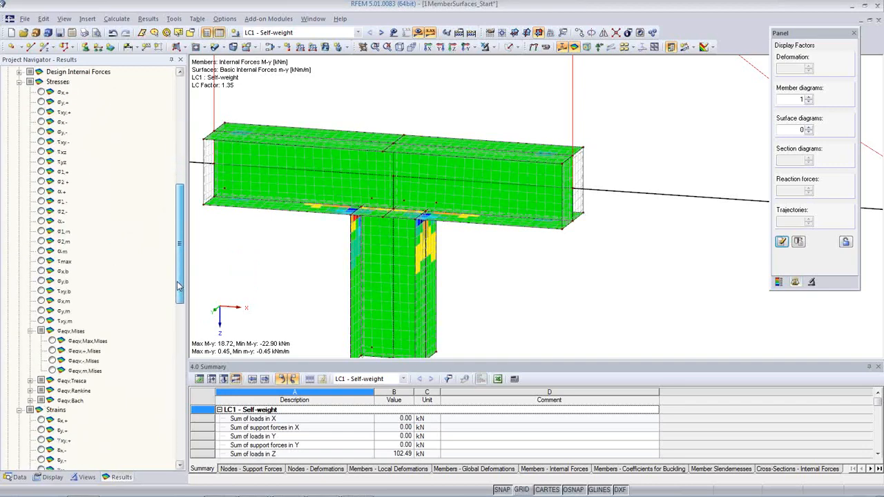
pyautogui.click(51, 342)
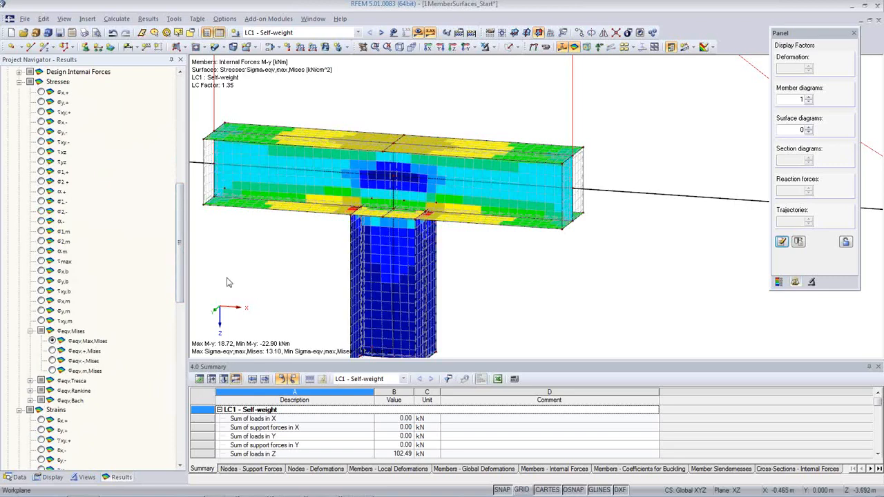
# - Set the distribution of surface internal forces and stresses to Continuous within Surfaces
pyautogui.scroll(3, 343, 223)
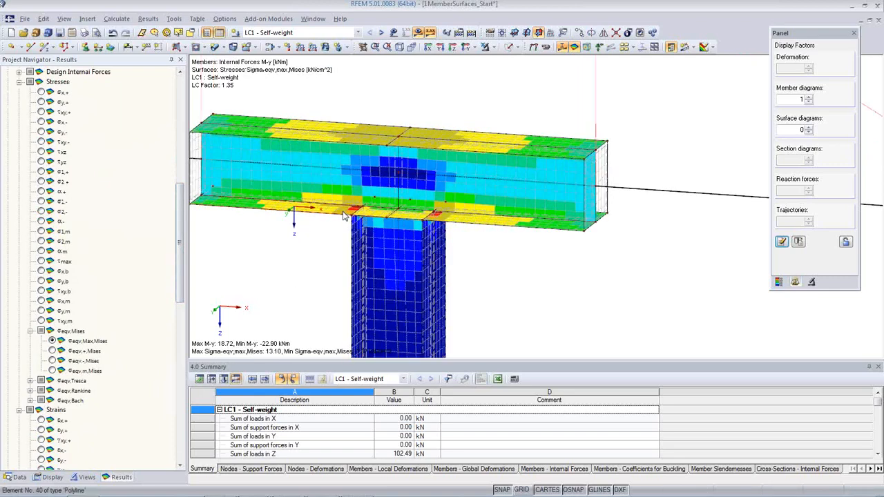
pyautogui.click(52, 477)
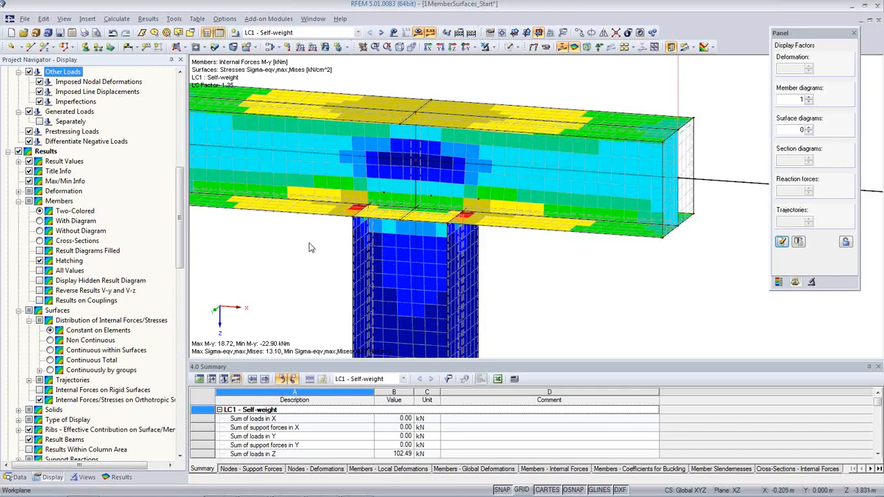
pyautogui.click(50, 351)
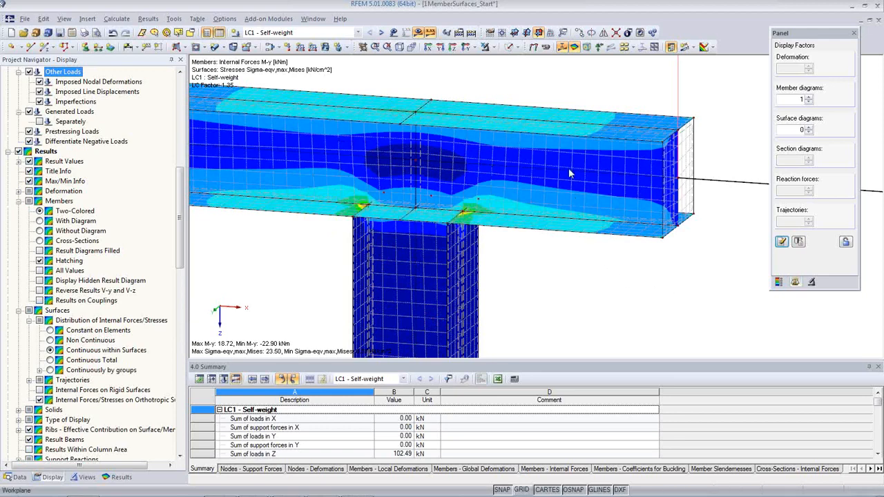
# - Display the model in solid transparent mode and select one of the beam's top flange surfaces at the joint
pyautogui.click(510, 47)
pyautogui.click(511, 47)
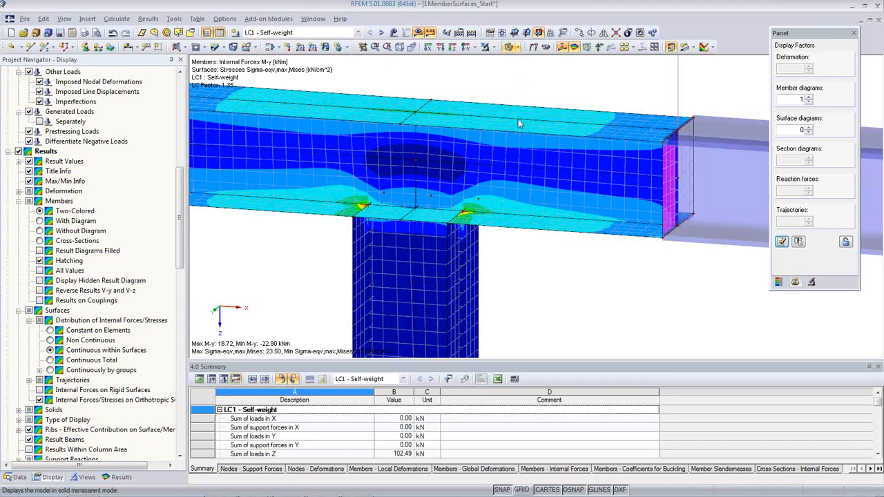
pyautogui.click(519, 117)
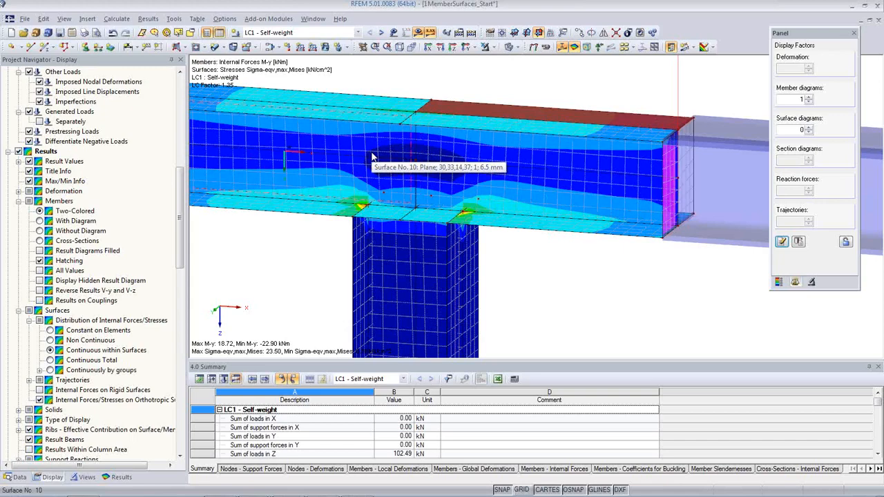
# - Examine the stress distribution around the joint and show the color scale for the maximum von Mises stresses
pyautogui.scroll(2, 349, 159)
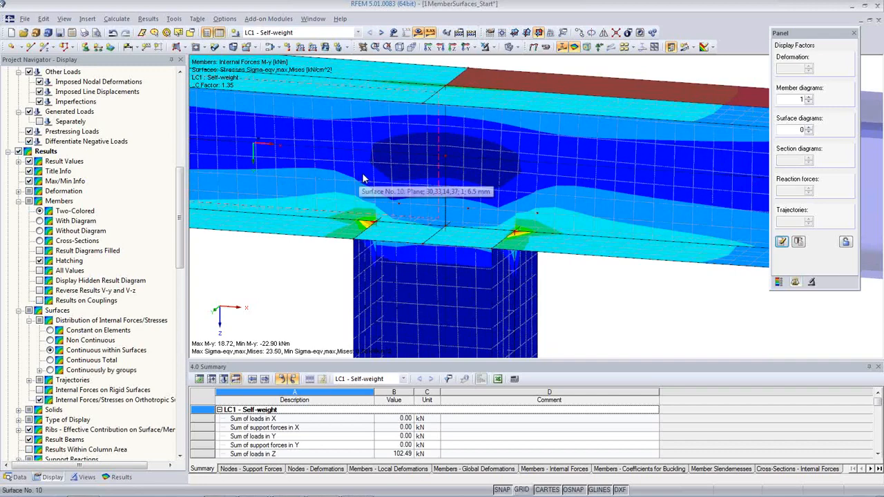
pyautogui.scroll(-3, 364, 179)
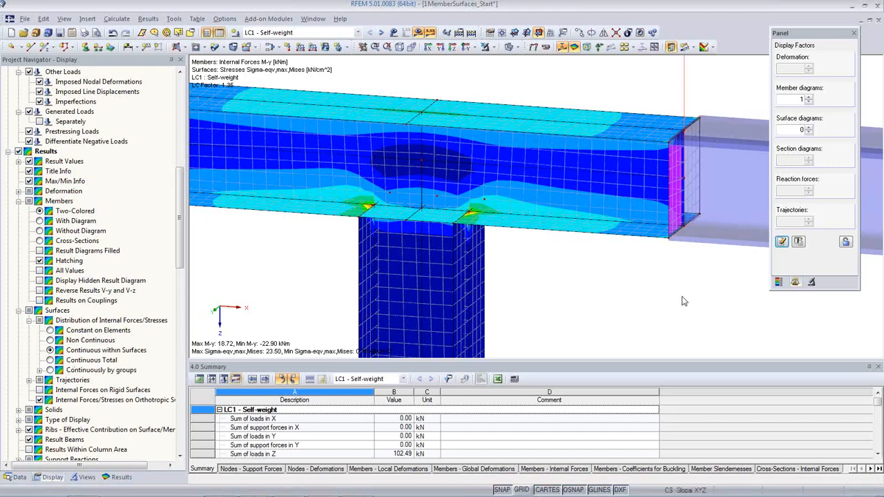
pyautogui.click(779, 283)
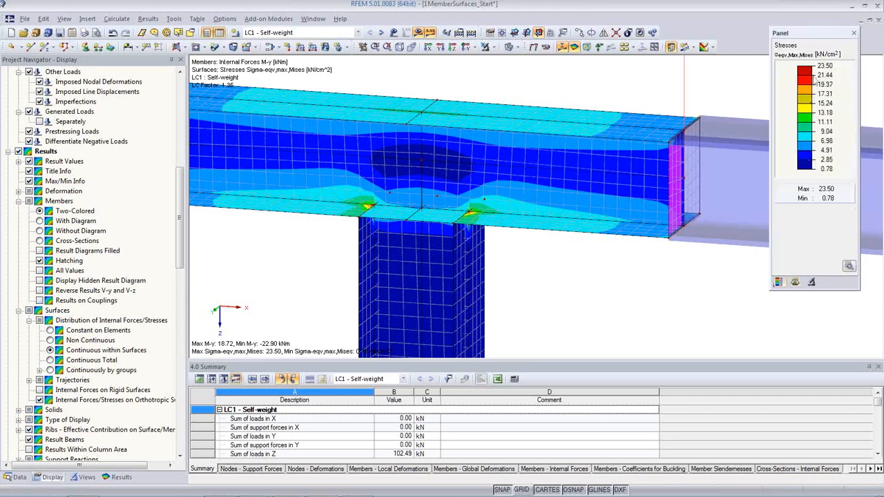
pyautogui.moveTo(816, 35); pyautogui.dragTo(799, 33)
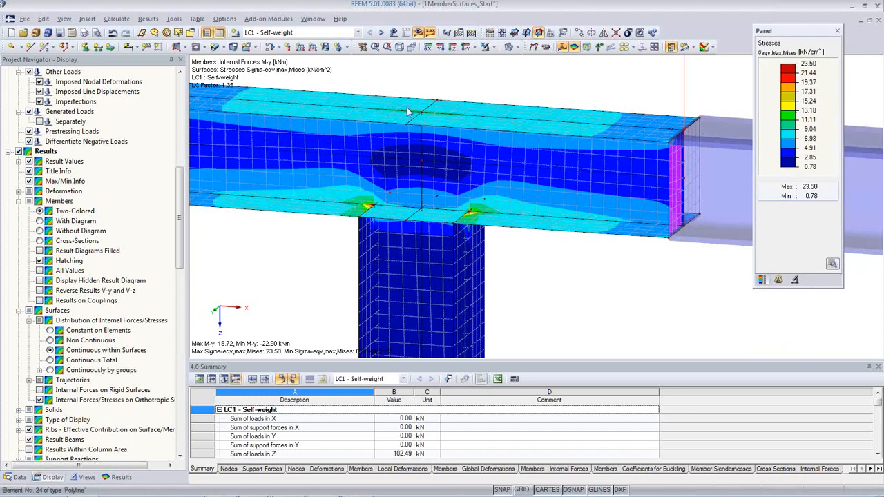
# - Calculate result combination RC1 - ULS (STR/GEO) and examine its maximum von Mises stresses at the column-to-beam connection
pyautogui.click(356, 34)
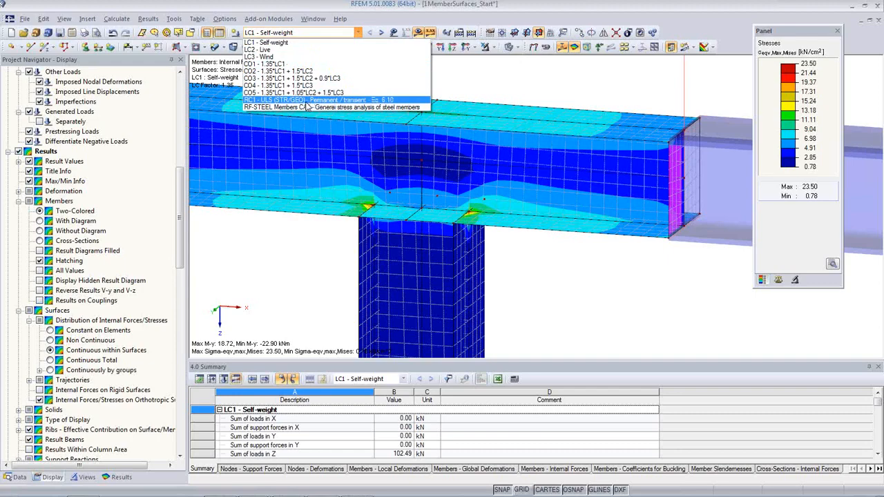
pyautogui.click(307, 103)
pyautogui.click(422, 278)
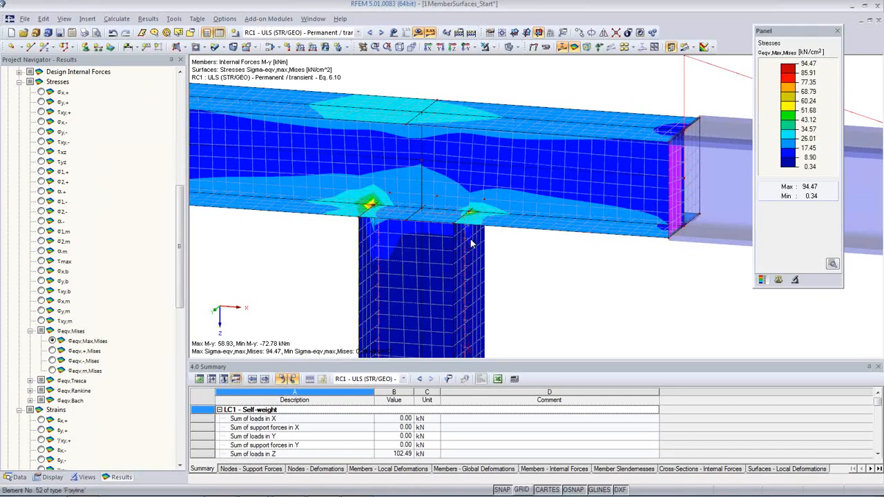
pyautogui.scroll(1, 372, 204)
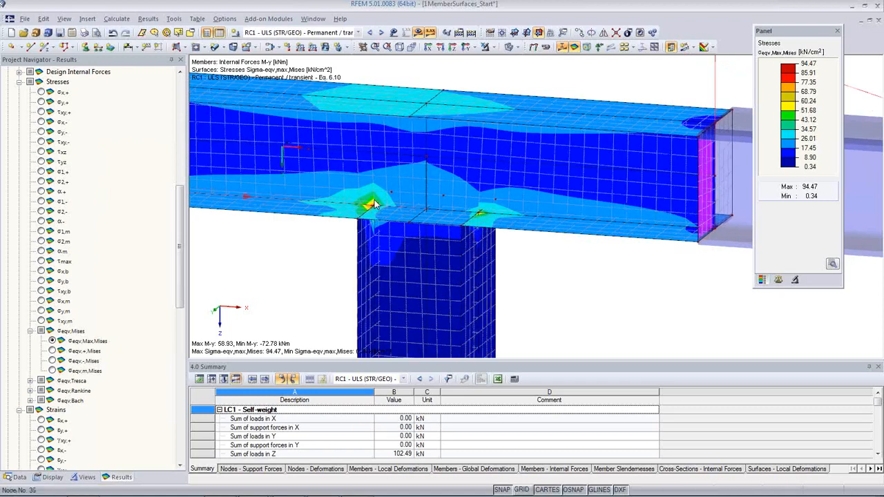
pyautogui.scroll(1, 371, 203)
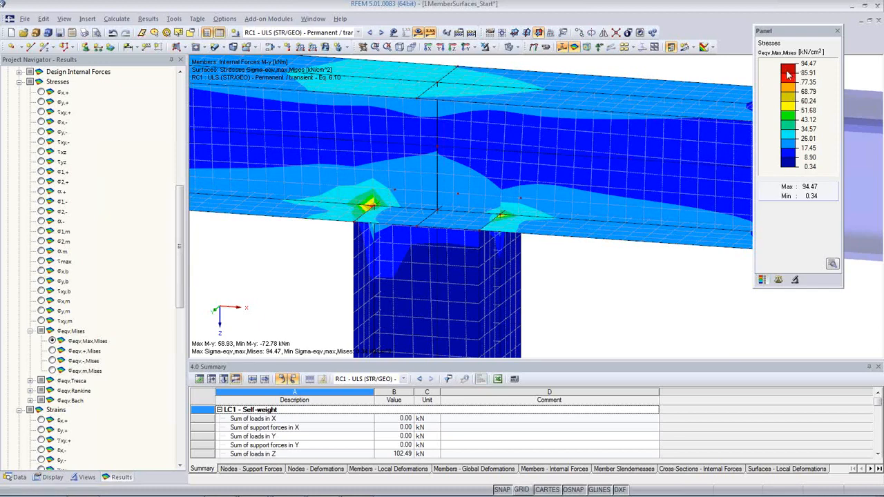
# - Display the RC1 surface stresses σx,+, σy,+ and the membrane principal stress σ1,m over the whole joint
pyautogui.scroll(5, 28, 231)
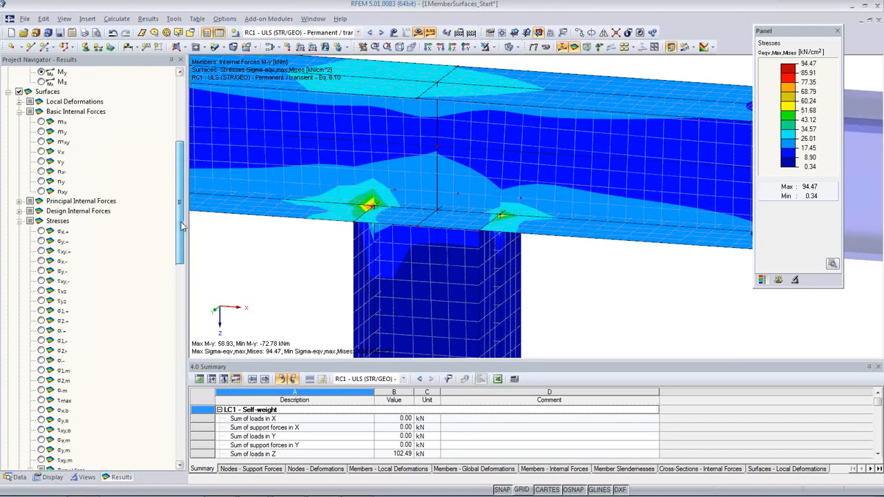
pyautogui.click(41, 240)
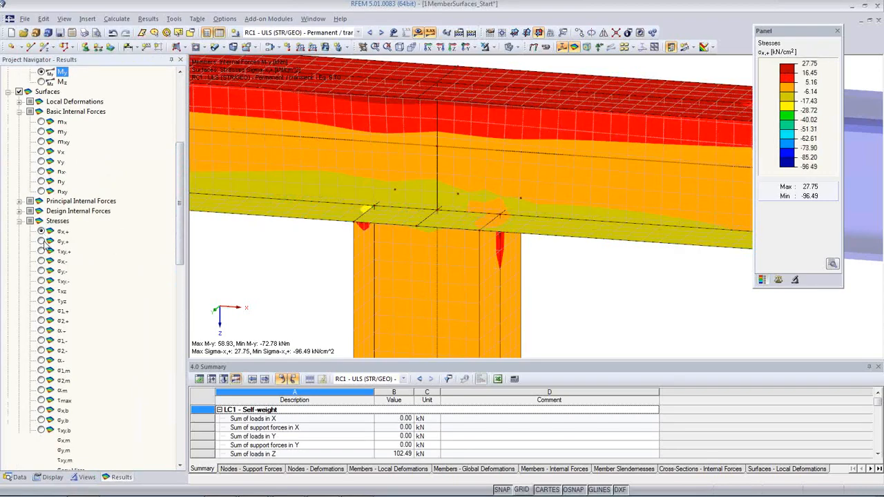
pyautogui.scroll(-3, 54, 250)
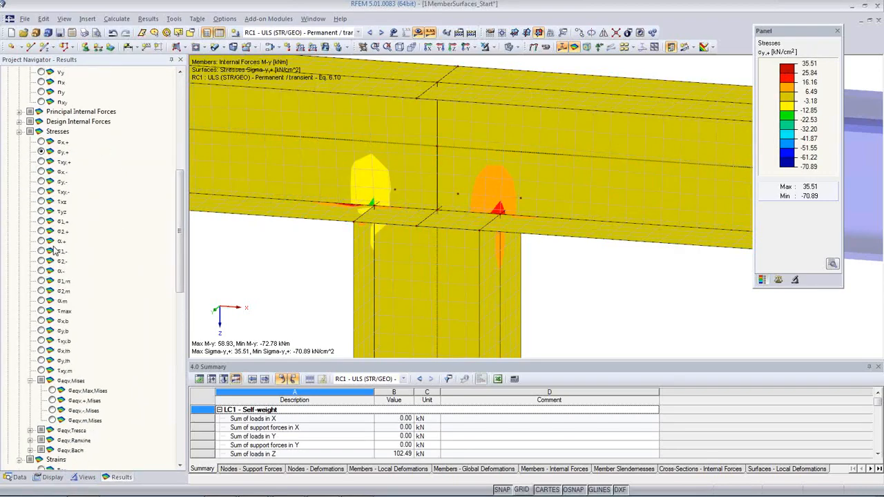
pyautogui.click(41, 281)
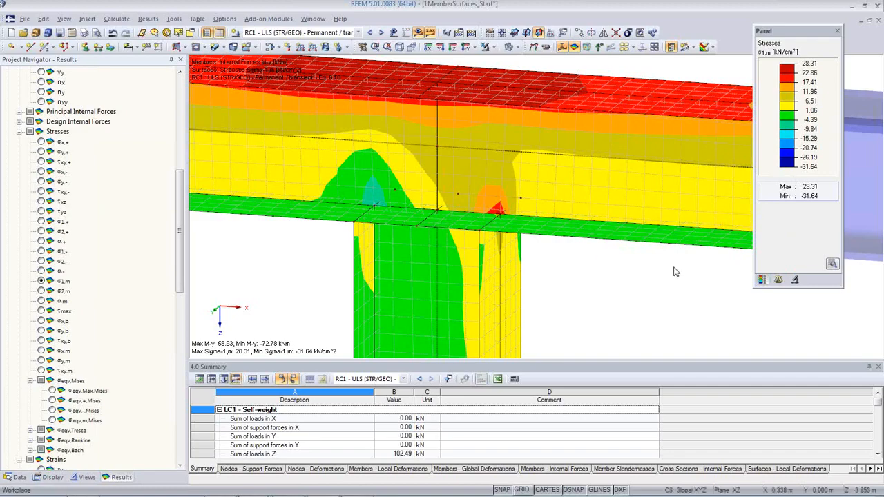
pyautogui.scroll(-1, 563, 274)
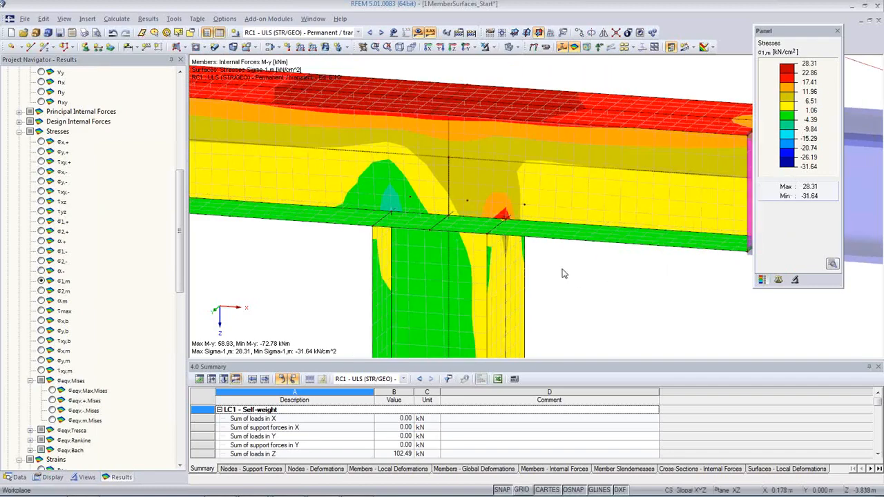
pyautogui.scroll(-3, 434, 266)
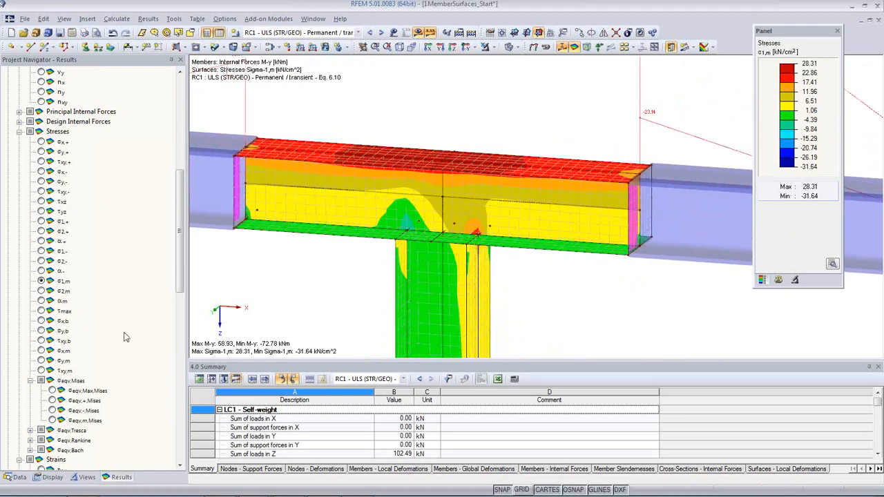
# - Display the maximum von Mises stresses for RC1 again and examine the stress peaks where the column flanges meet the beam
pyautogui.scroll(-2, 110, 344)
pyautogui.click(52, 332)
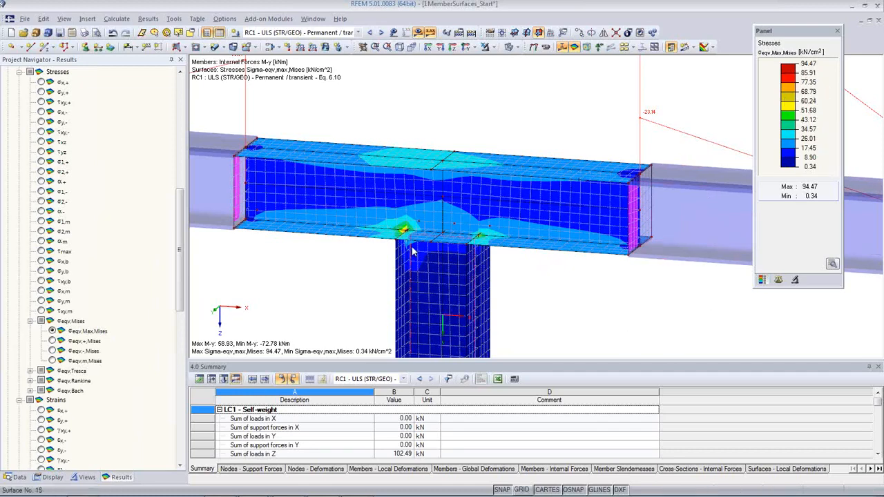
pyautogui.scroll(2, 412, 243)
pyautogui.scroll(3, 412, 243)
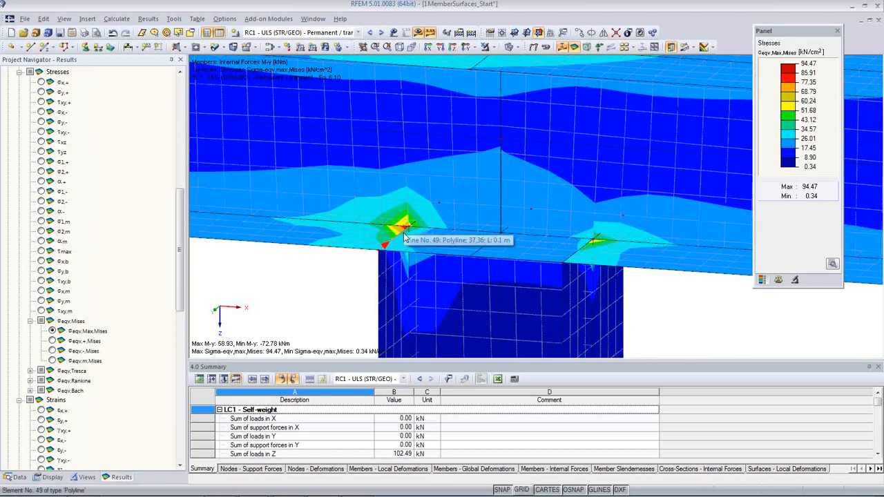
pyautogui.scroll(3, 438, 236)
pyautogui.scroll(-2, 439, 237)
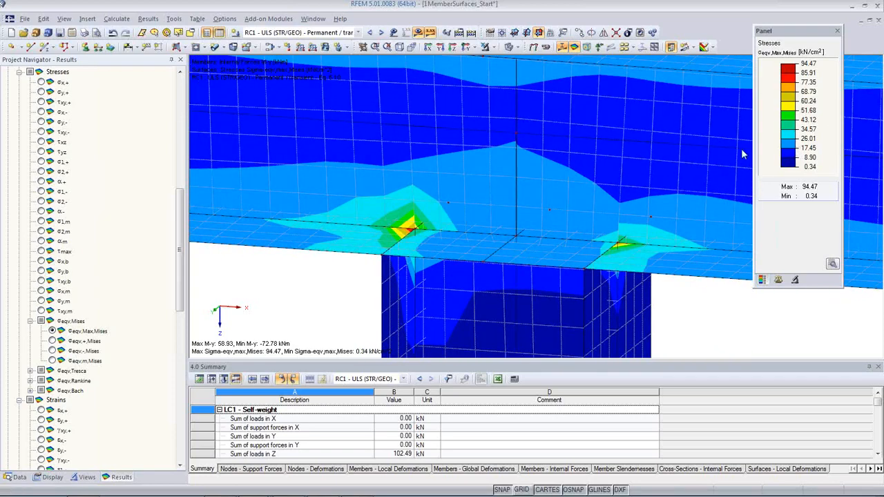
# - Display the result values on the surfaces and examine the extreme von Mises stresses around the joint
pyautogui.scroll(-3, 527, 216)
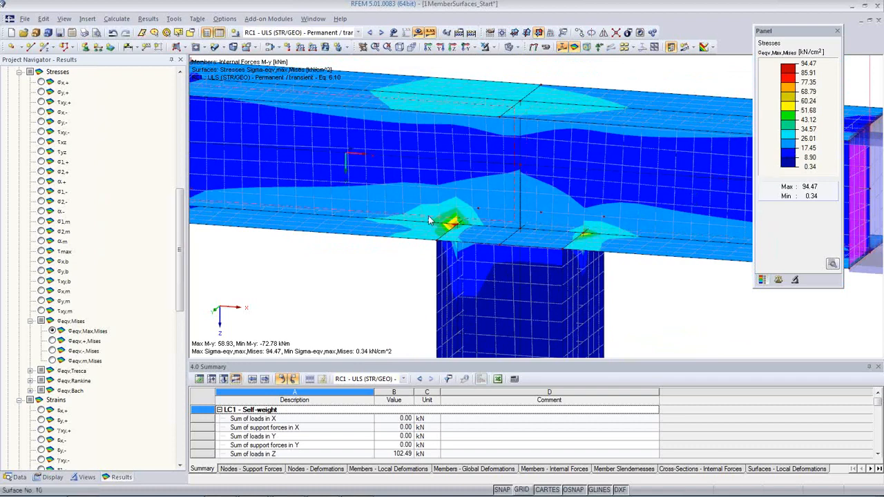
pyautogui.click(626, 48)
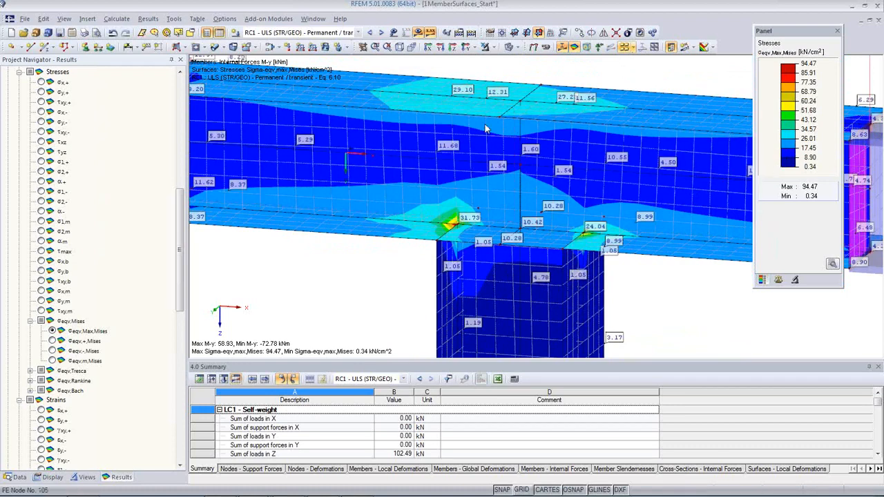
pyautogui.scroll(-2, 587, 177)
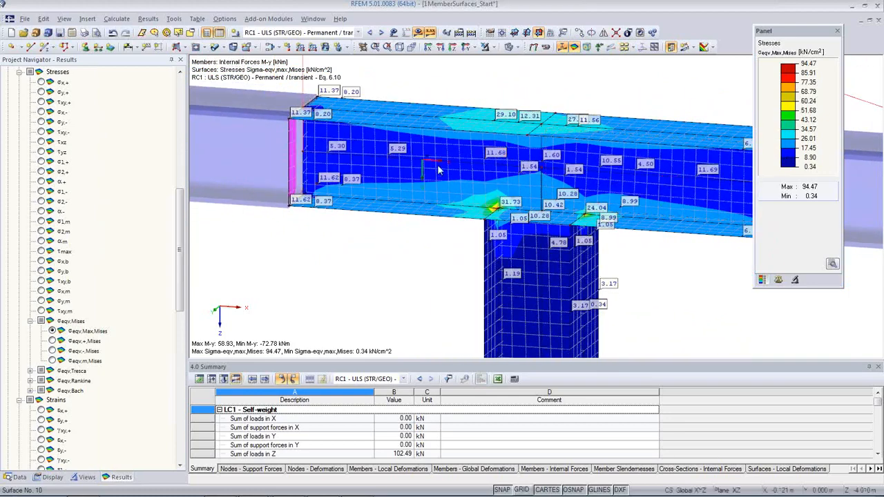
pyautogui.scroll(1, 439, 169)
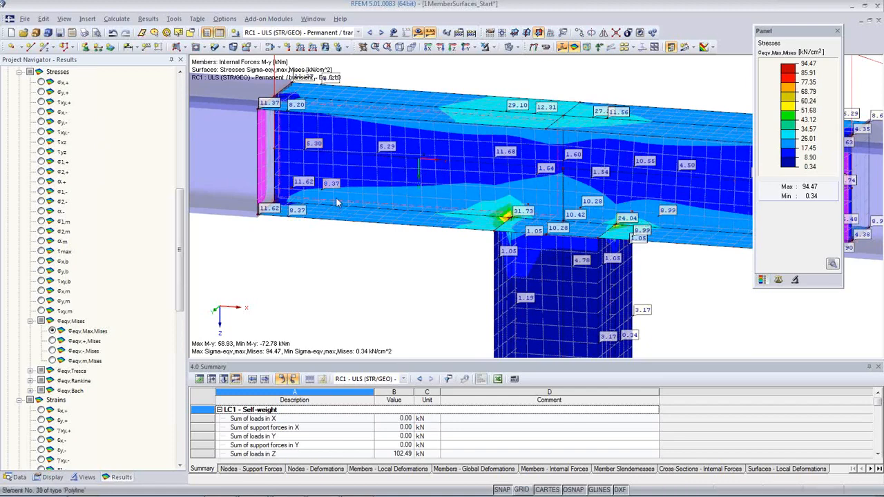
# - Turn off the extreme values setting so surface stress values appear on grid and user-defined points
pyautogui.moveTo(183, 297); pyautogui.dragTo(179, 467)
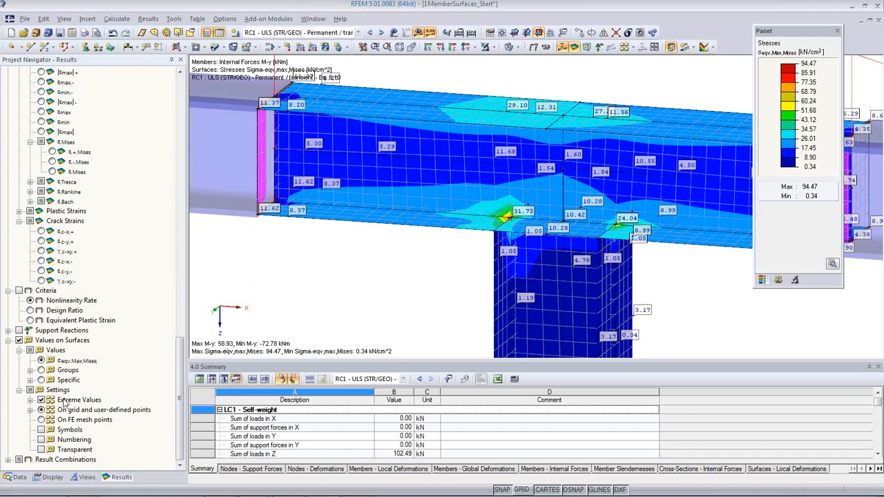
pyautogui.click(41, 401)
pyautogui.click(41, 410)
pyautogui.click(30, 401)
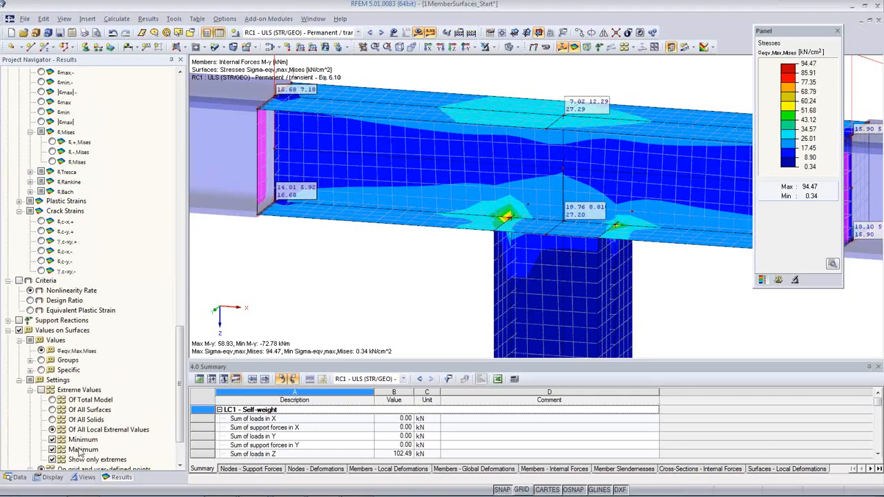
pyautogui.scroll(-1, 80, 449)
pyautogui.scroll(-1, 89, 431)
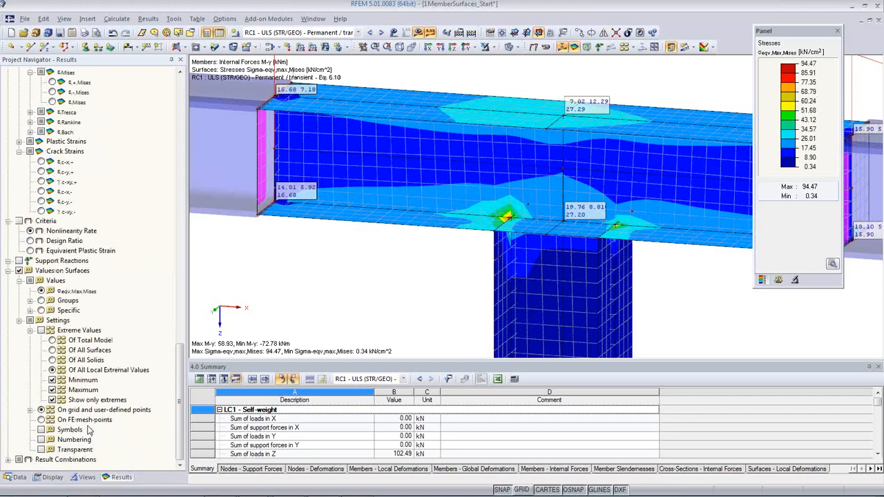
# - Show the surface stress values on FE mesh points and examine them around the column-to-beam connection
pyautogui.click(41, 420)
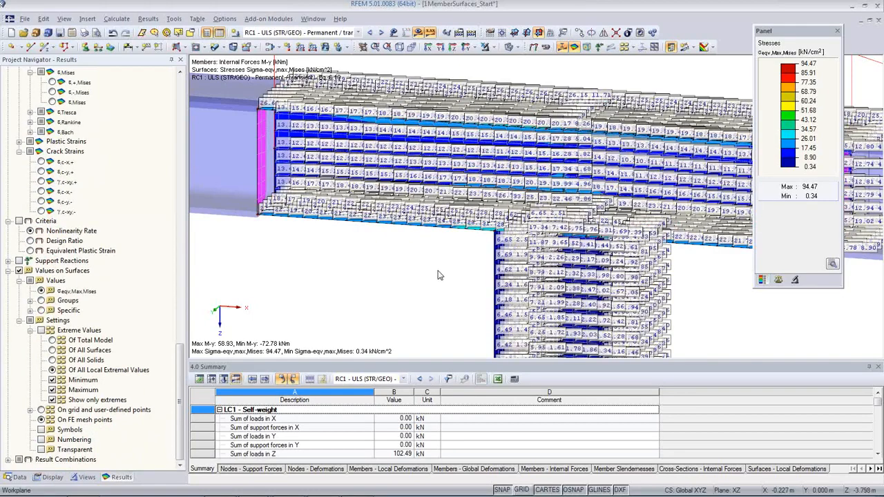
pyautogui.scroll(3, 562, 168)
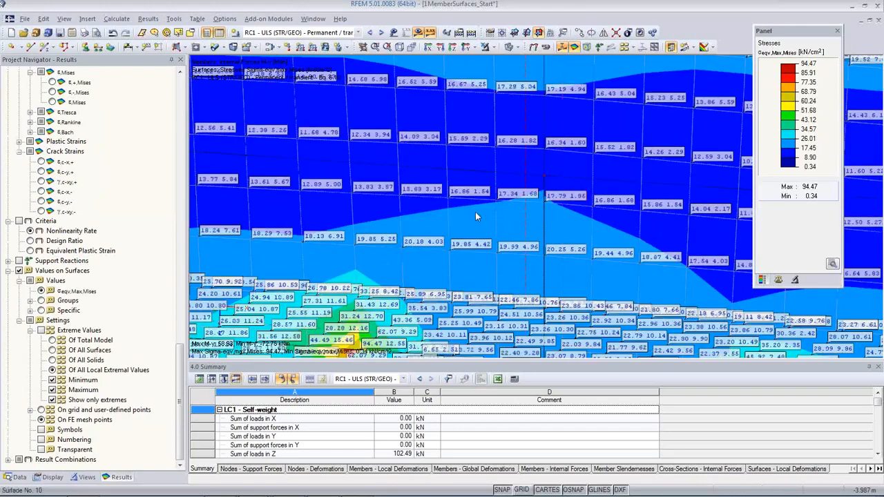
pyautogui.scroll(-2, 475, 209)
pyautogui.scroll(-4, 477, 206)
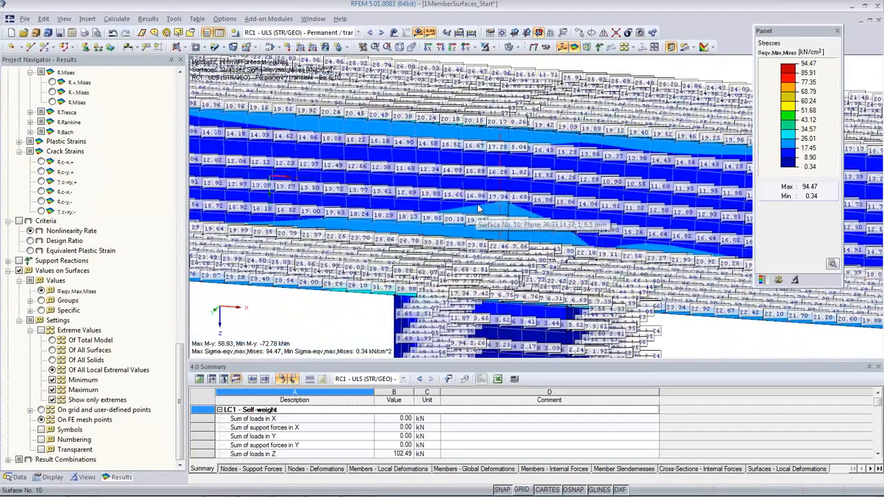
# - Turn the extreme values setting back on, then hide all result values on the surfaces
pyautogui.click(41, 330)
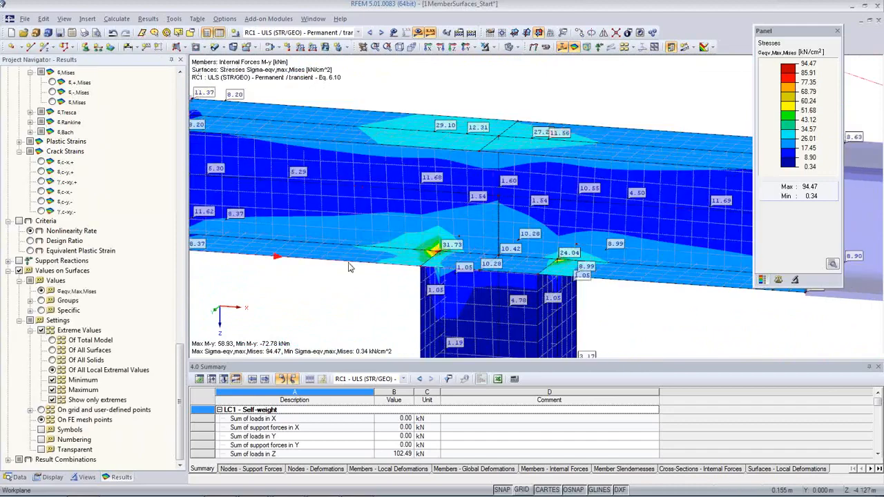
pyautogui.scroll(-3, 538, 159)
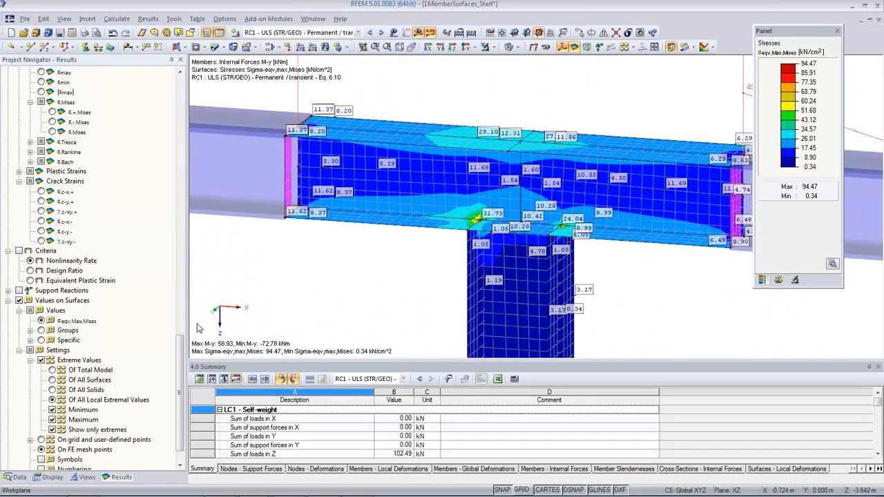
pyautogui.scroll(-1, 180, 389)
pyautogui.moveTo(181, 389)
pyautogui.mouseDown()
pyautogui.moveTo(180, 410)
pyautogui.moveTo(191, 270)
pyautogui.moveTo(182, 388)
pyautogui.mouseUp()
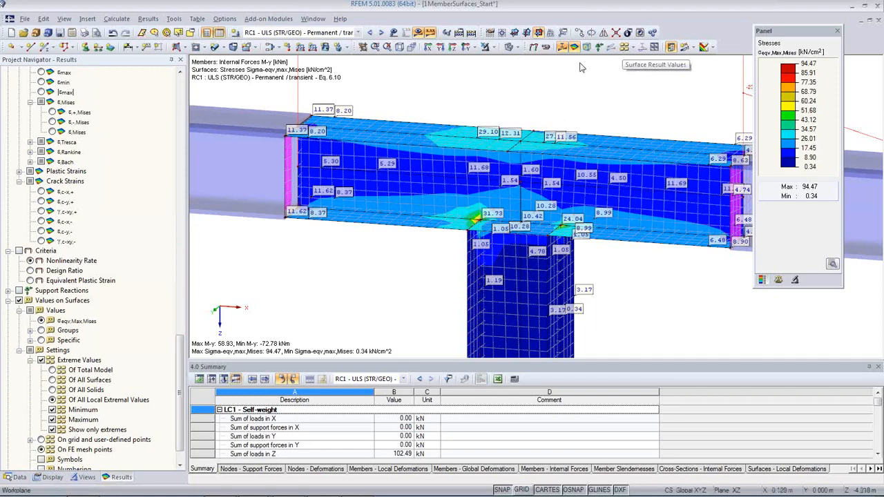
pyautogui.click(623, 46)
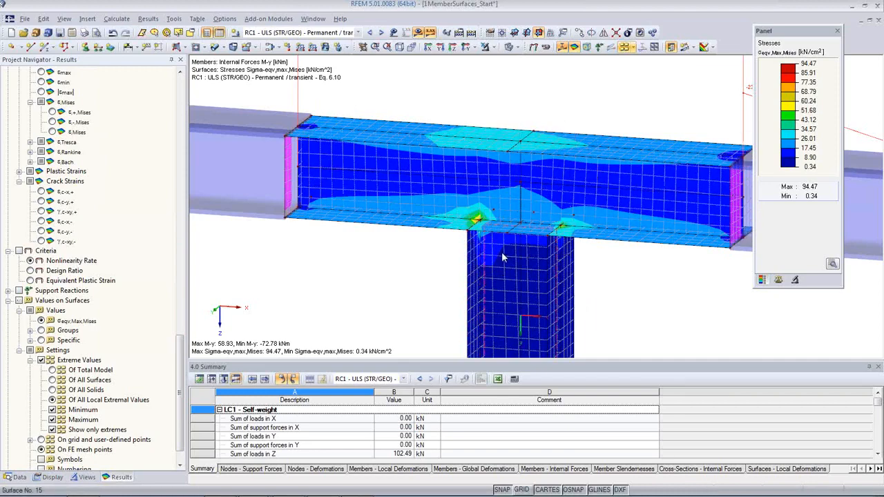
# - Select all surfaces of the T-shaped joint and open them together for editing
pyautogui.moveTo(533, 281); pyautogui.dragTo(475, 251, button='middle')
pyautogui.scroll(4, 475, 251)
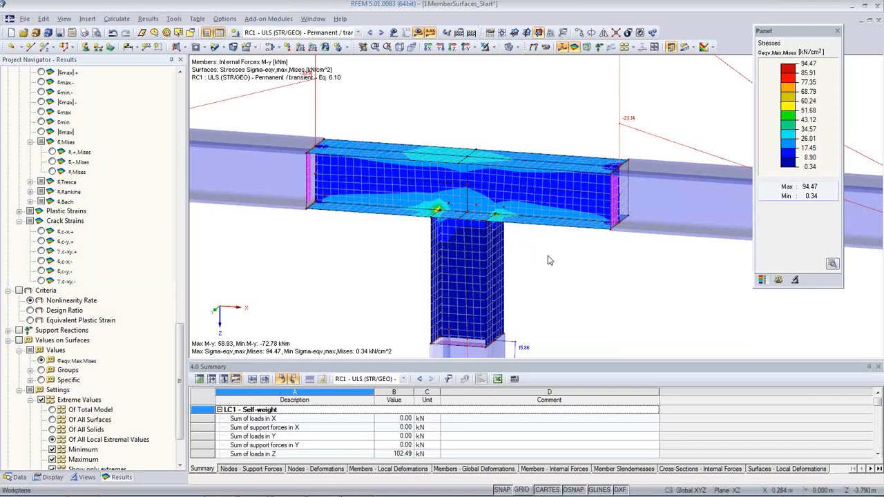
pyautogui.moveTo(548, 256); pyautogui.dragTo(408, 137)
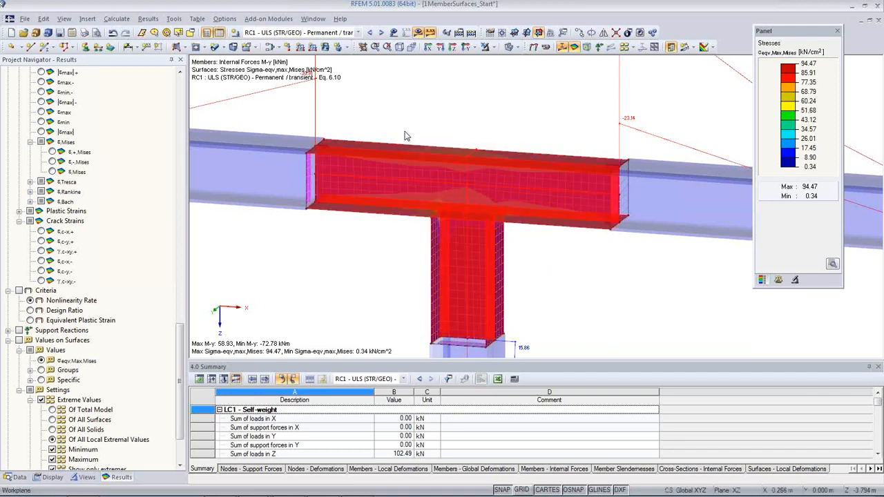
pyautogui.doubleClick(404, 178)
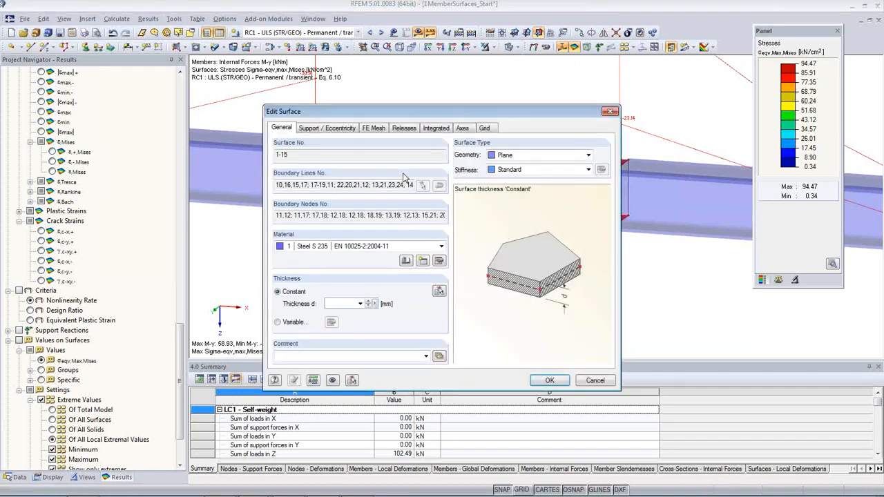
pyautogui.click(394, 246)
pyautogui.click(394, 253)
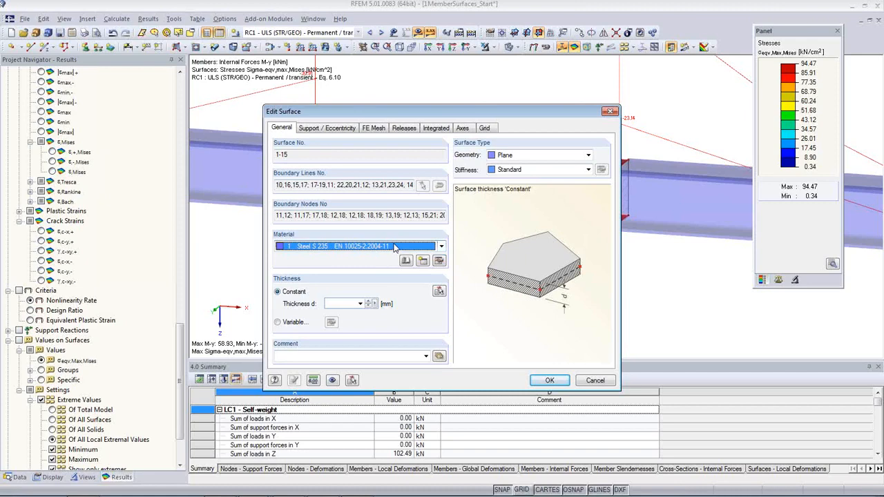
# - Create a new material for the joint surfaces using Steel S 235, EN 10025-2:2004-11, from the material library favorites
pyautogui.click(422, 260)
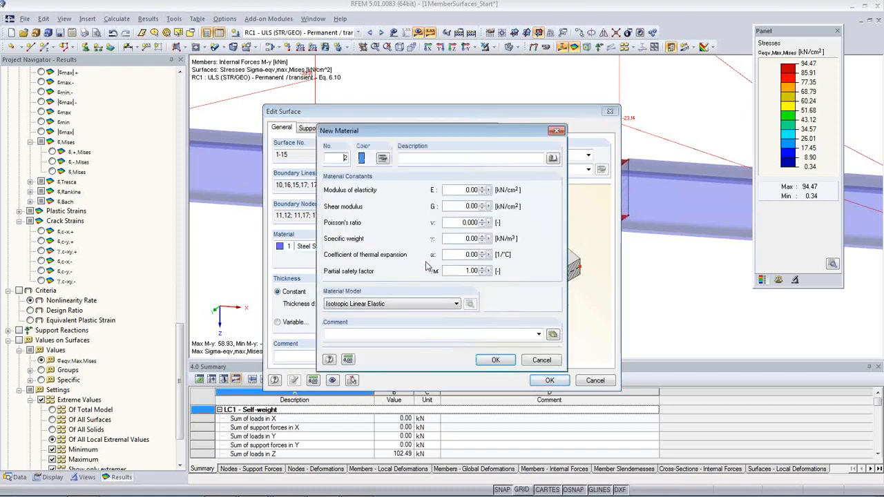
pyautogui.click(552, 158)
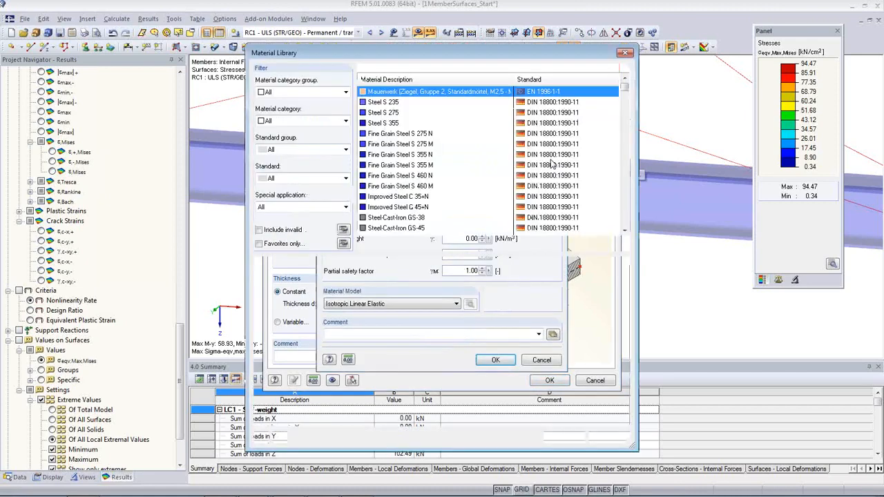
pyautogui.click(259, 244)
pyautogui.click(400, 125)
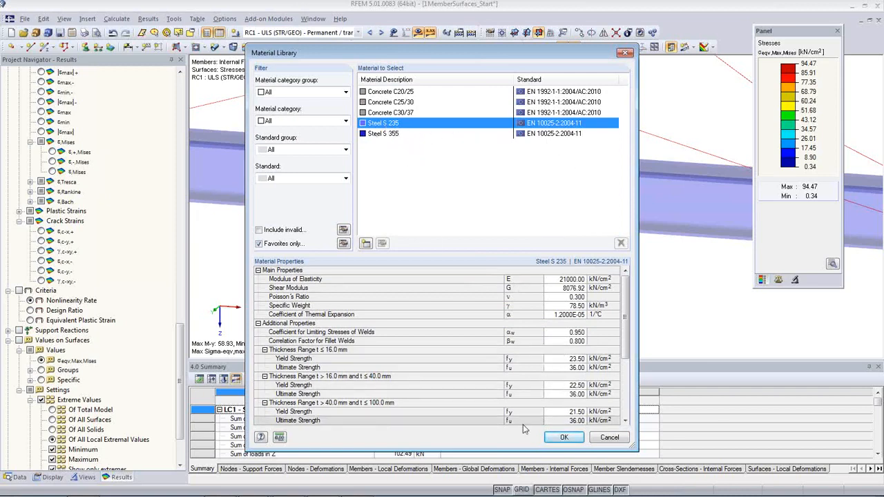
pyautogui.click(564, 437)
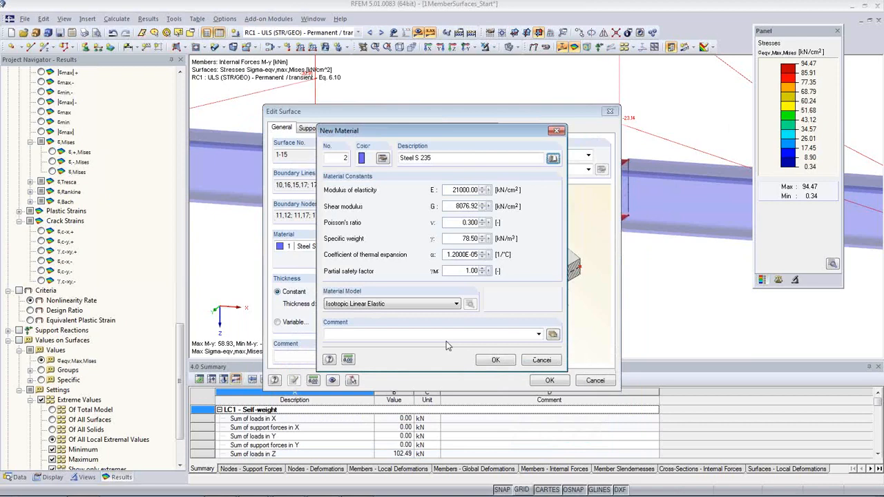
# - Set the new material's model to Isotropic Plastic 2D/3D with its basic definition and apply it to the joint surfaces
pyautogui.click(345, 308)
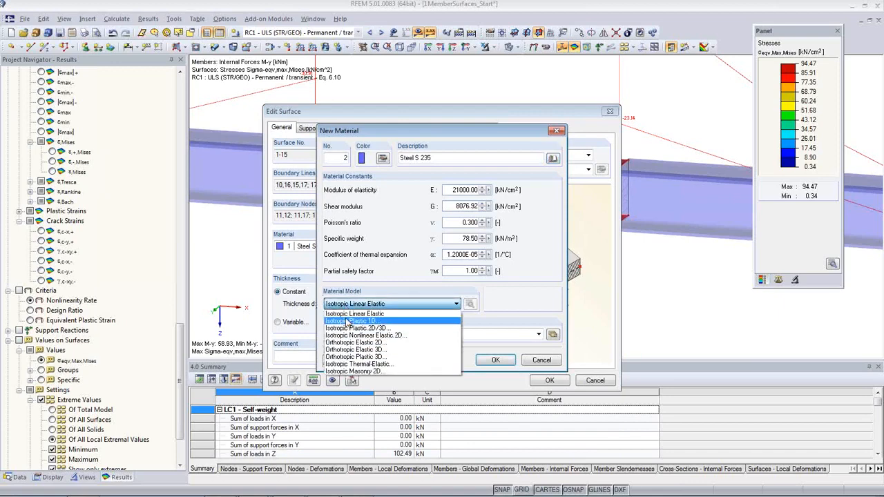
pyautogui.click(403, 328)
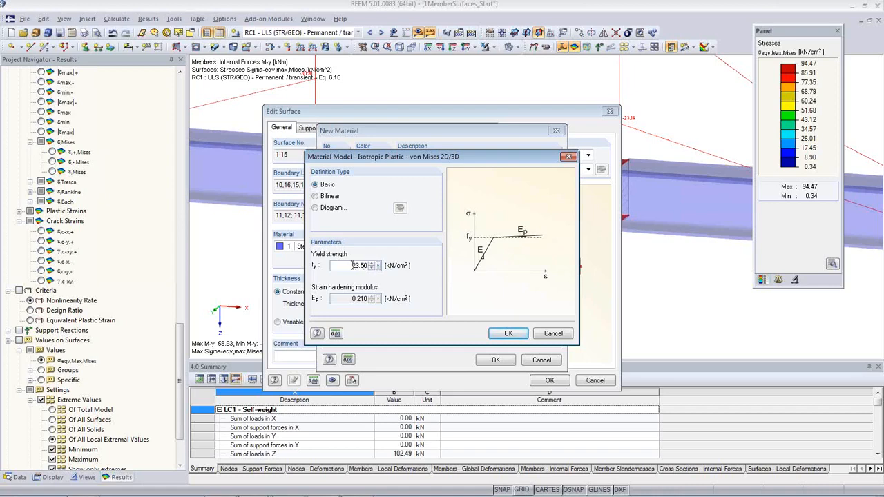
pyautogui.click(508, 333)
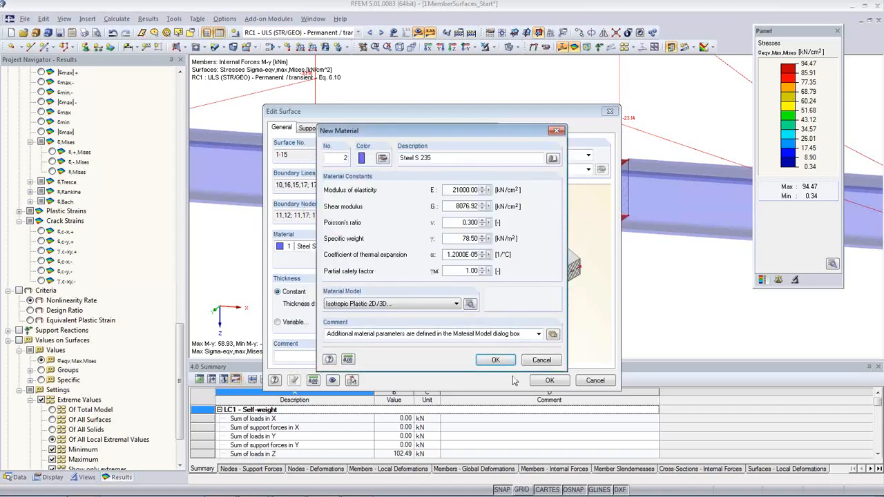
pyautogui.click(499, 361)
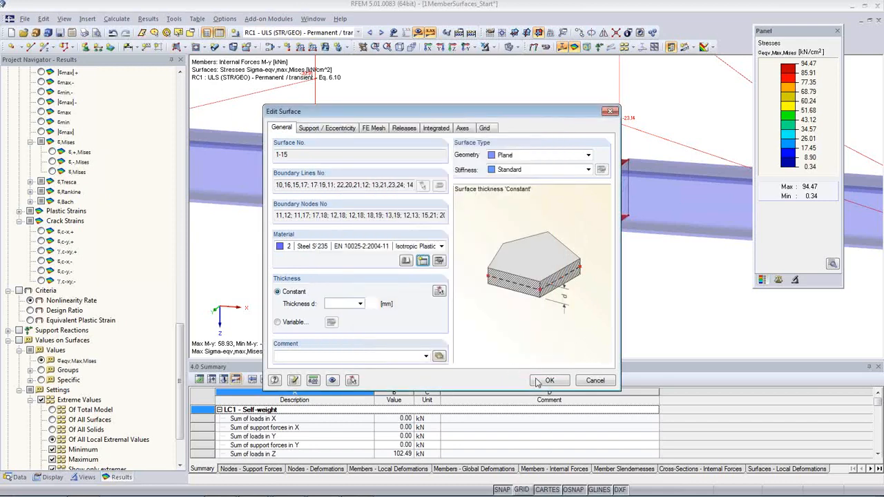
pyautogui.click(542, 382)
pyautogui.click(423, 281)
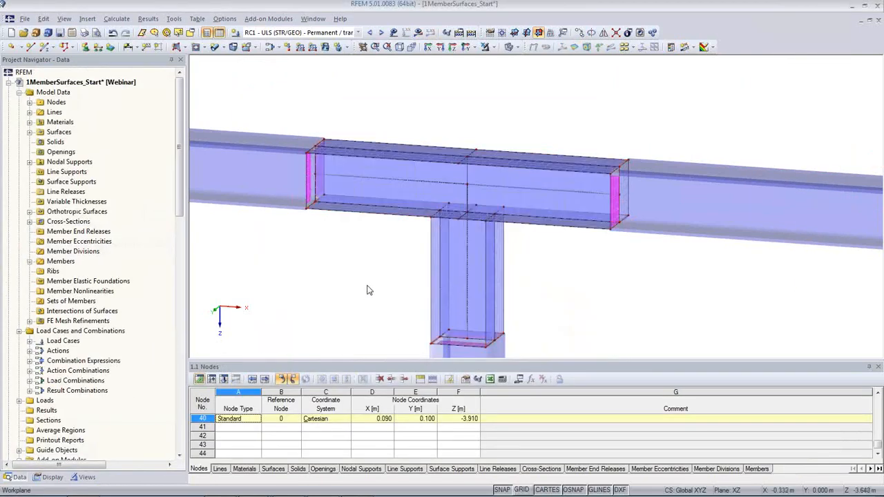
# - Show the whole frame and limit the visibility to the surfaces with material 2 - Steel S 235
pyautogui.scroll(-2, 588, 281)
pyautogui.scroll(-3, 564, 259)
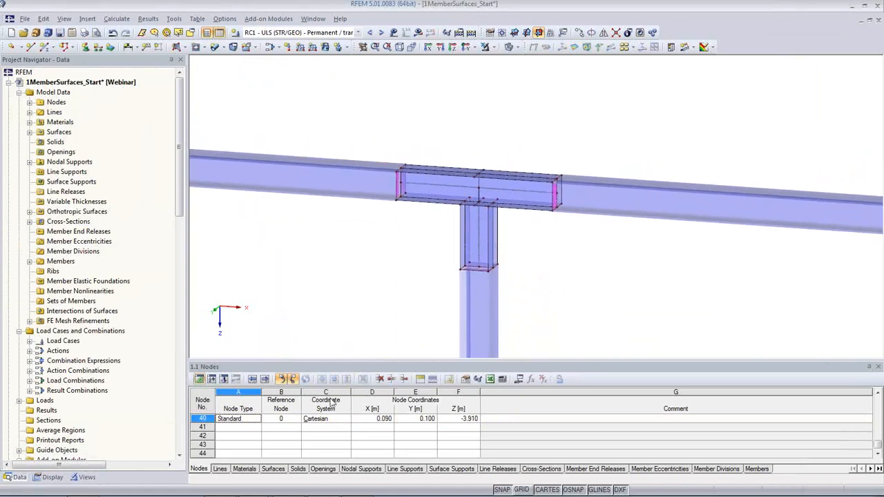
pyautogui.click(78, 480)
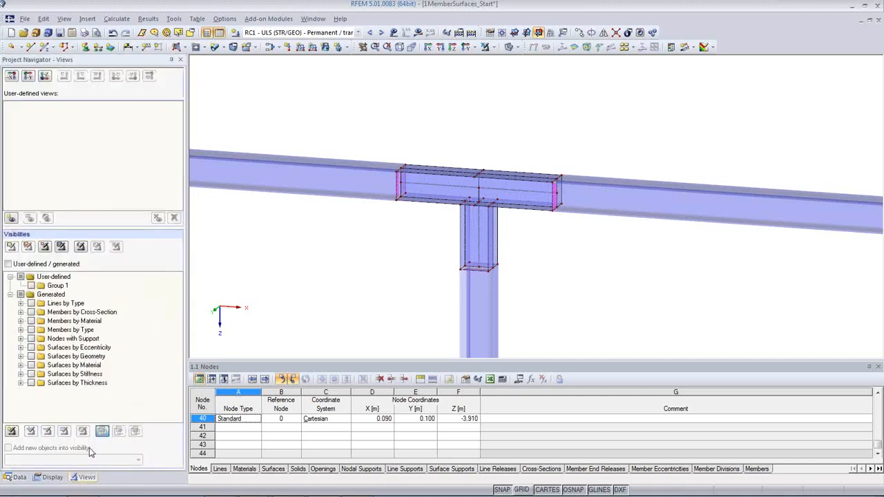
pyautogui.scroll(-2, 416, 280)
pyautogui.scroll(-5, 426, 201)
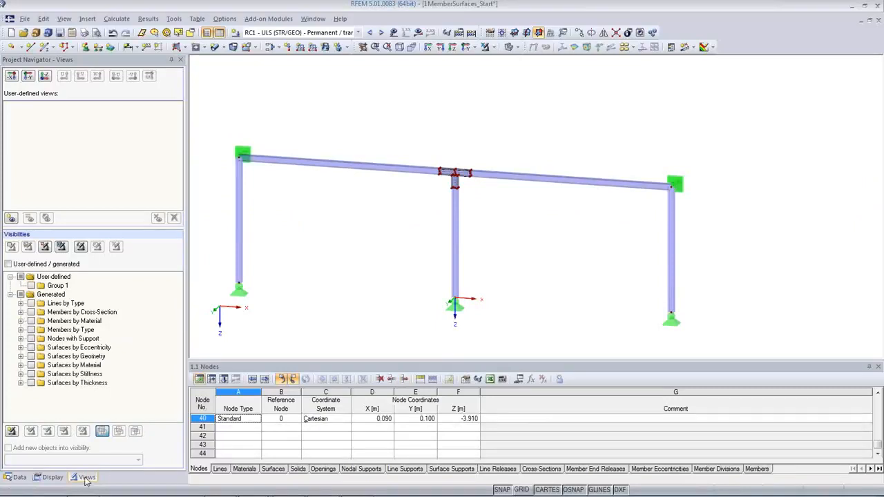
pyautogui.click(20, 366)
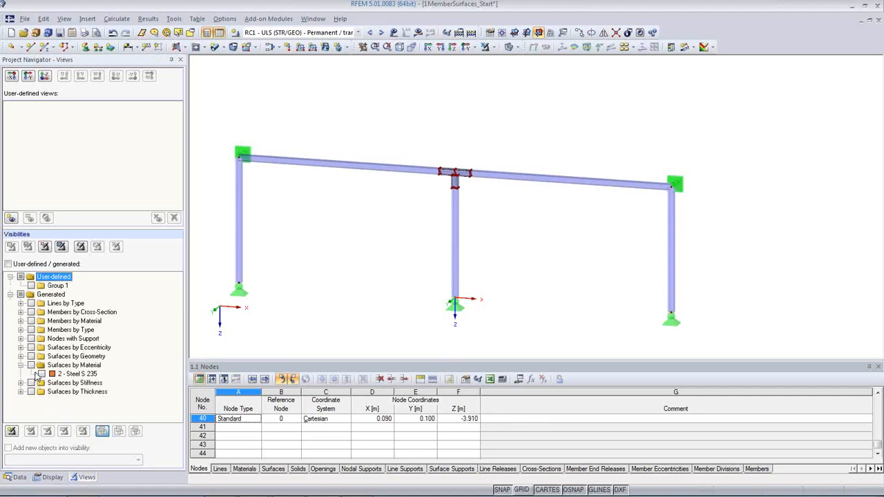
pyautogui.click(31, 366)
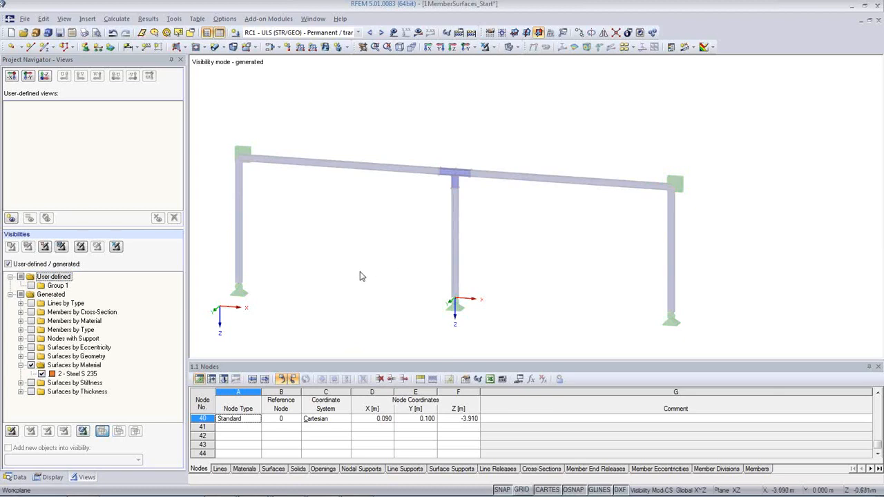
# - Add the members with material 1 - Steel S 235 to the visibility and display the model in wireframe mode
pyautogui.click(31, 321)
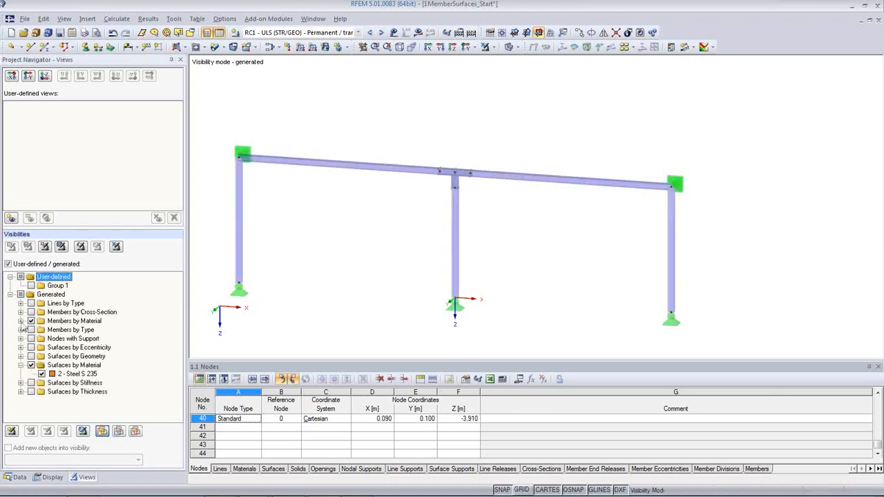
pyautogui.click(20, 321)
pyautogui.keyDown('ctrl'); pyautogui.moveTo(375, 246); pyautogui.dragTo(281, 330, button='middle'); pyautogui.keyUp('ctrl')
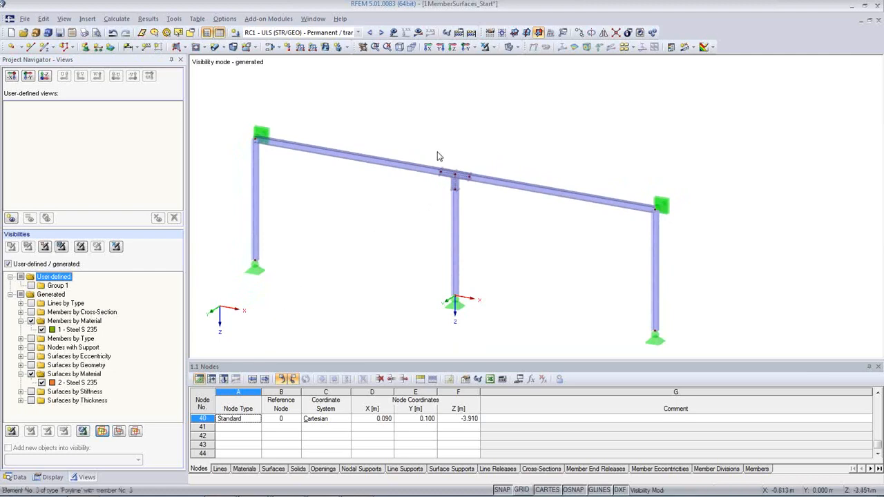
pyautogui.click(509, 47)
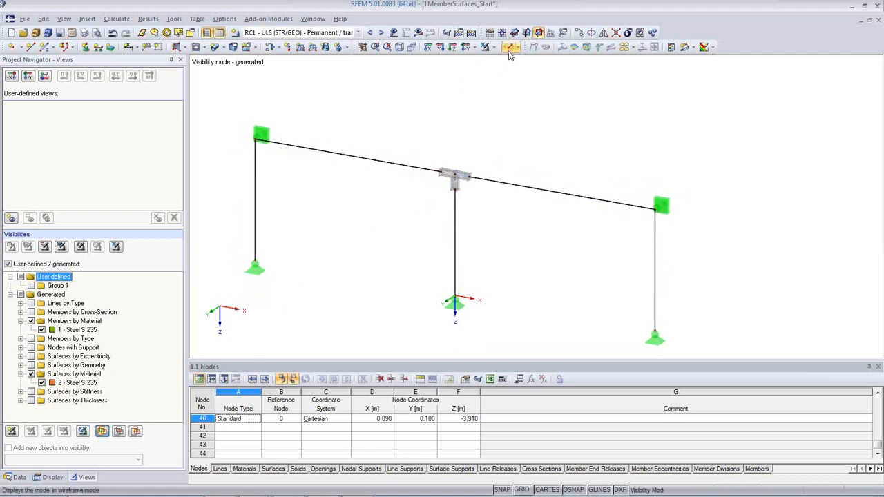
# - Switch the model display from wireframe to the transparent solid rendering
pyautogui.click(509, 47)
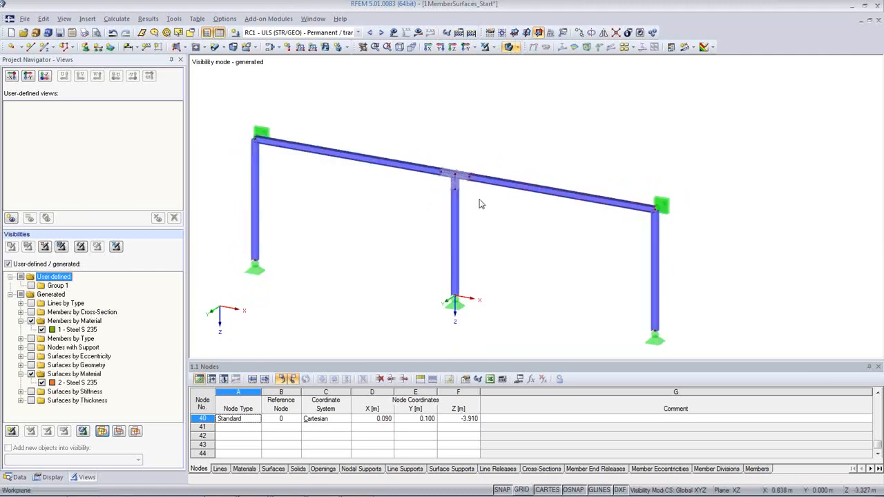
pyautogui.moveTo(479, 200); pyautogui.dragTo(475, 207, button='middle')
pyautogui.scroll(4, 471, 196)
pyautogui.scroll(-3, 452, 196)
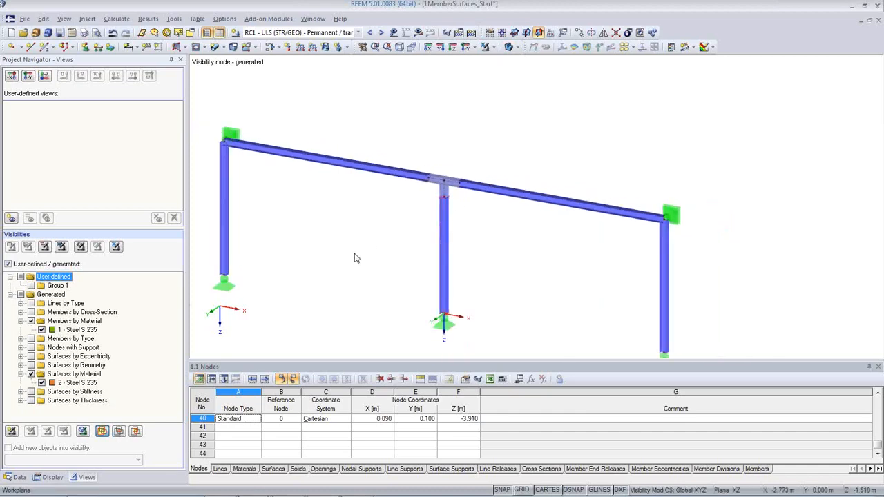
# - Select materials 1 and 2 alternately in the Materials table to examine which members and surfaces each is assigned to
pyautogui.click(245, 468)
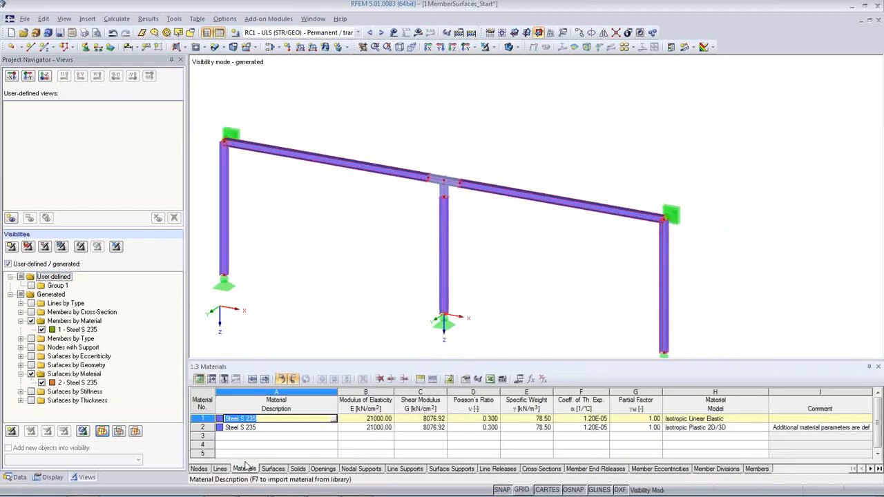
pyautogui.click(283, 428)
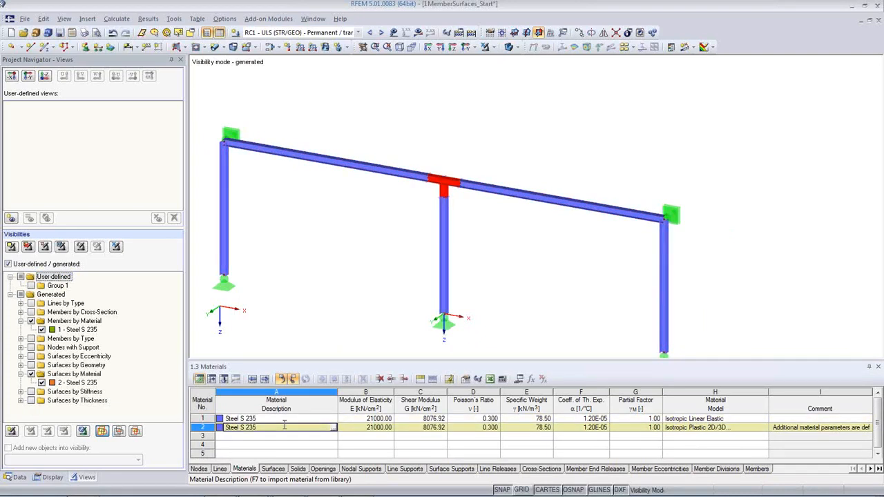
pyautogui.click(279, 419)
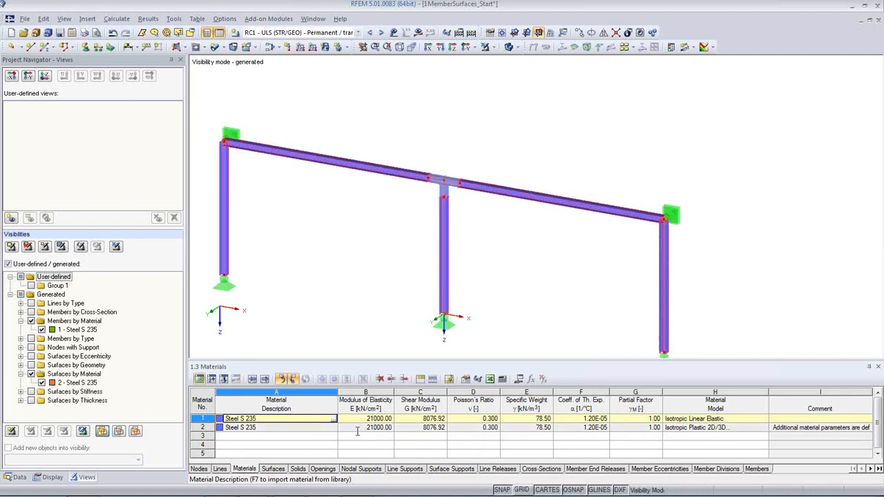
pyautogui.press('Down')
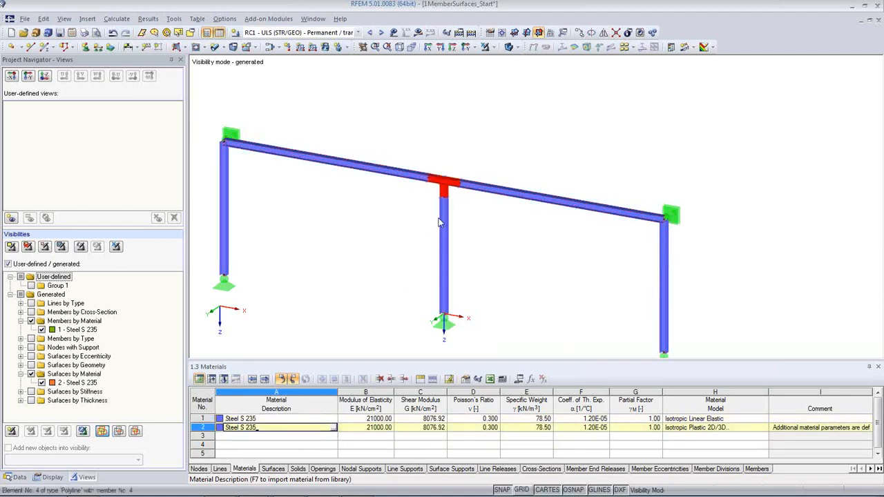
pyautogui.click(286, 418)
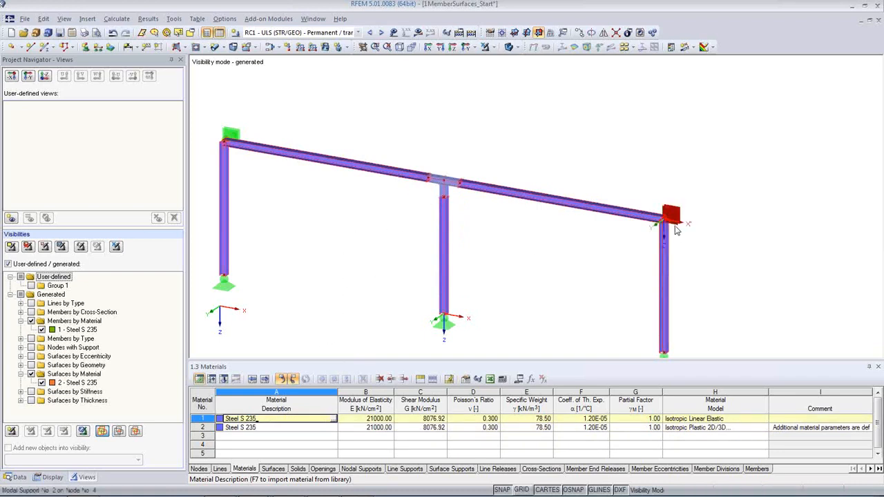
pyautogui.click(298, 427)
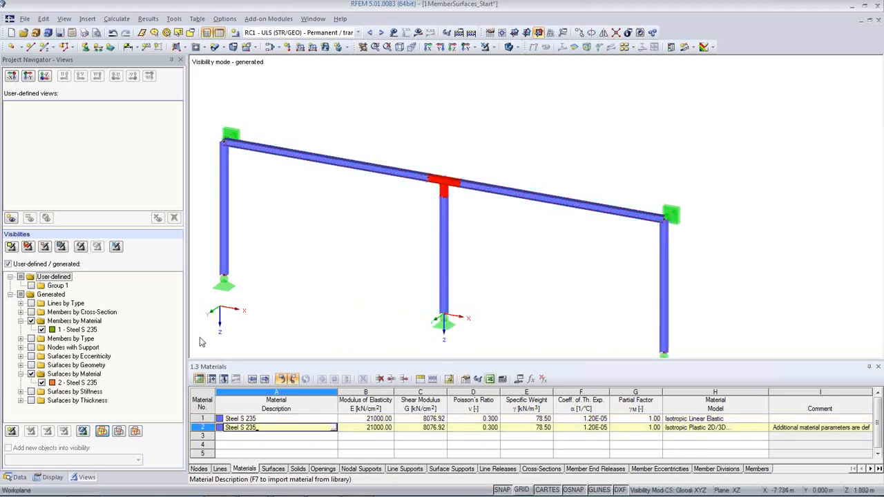
# - Toggle the visibility of the Members by Material and Surfaces by Material groups to compare them, ending with both shown
pyautogui.click(30, 321)
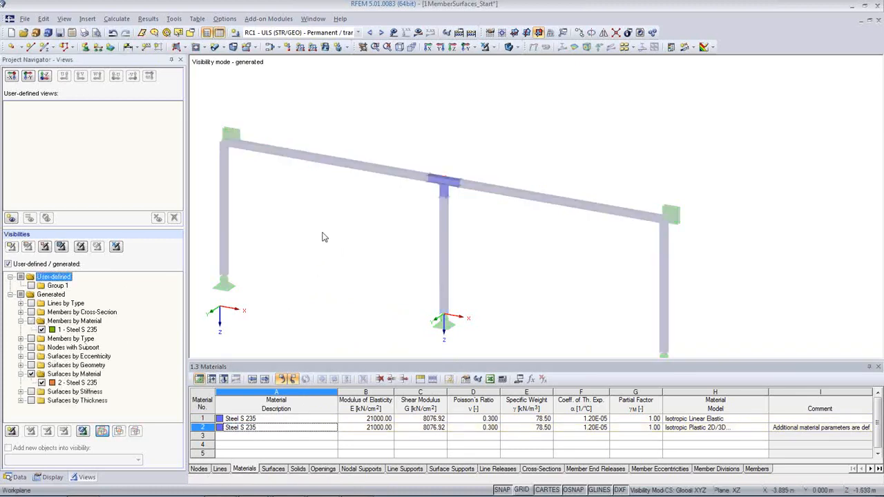
pyautogui.click(339, 163)
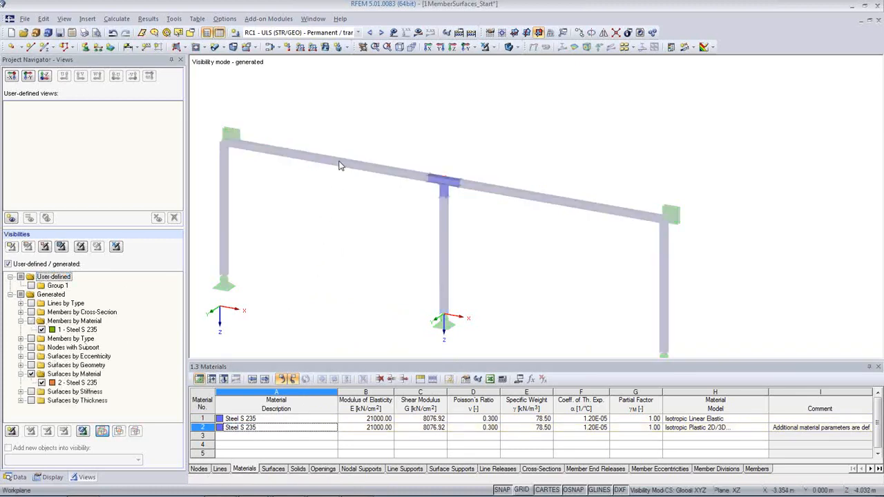
pyautogui.click(30, 321)
pyautogui.click(30, 321)
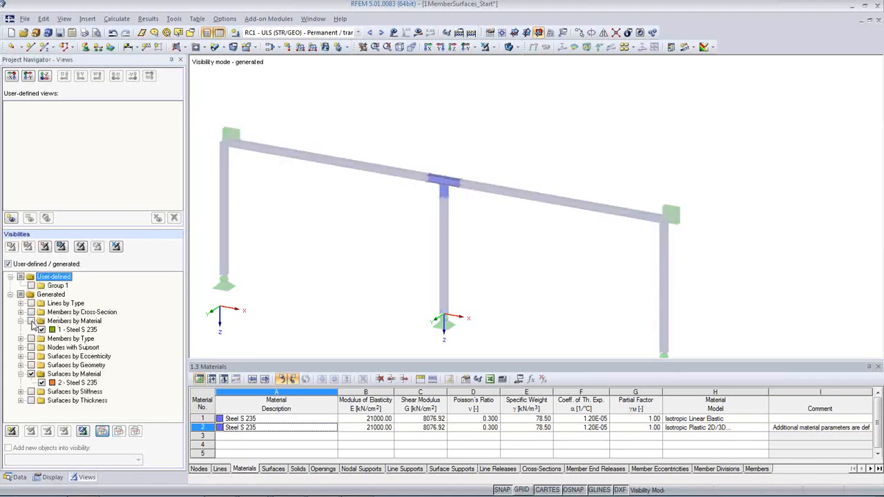
pyautogui.click(31, 374)
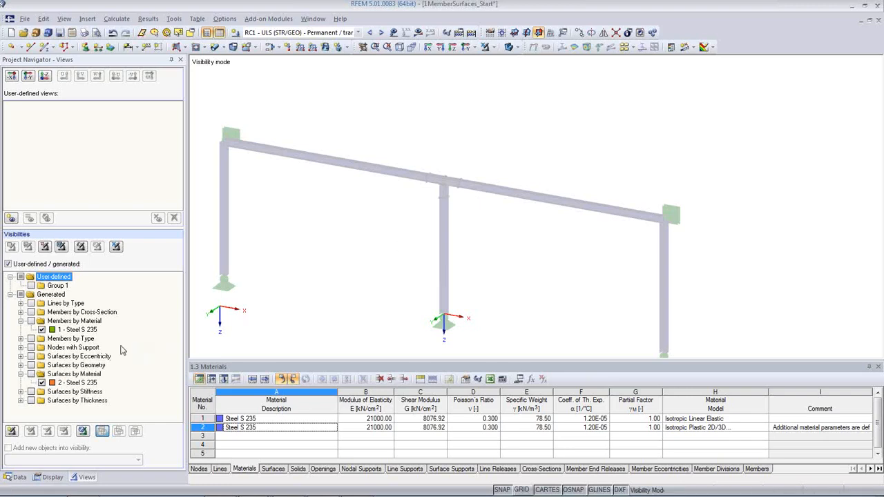
pyautogui.click(30, 321)
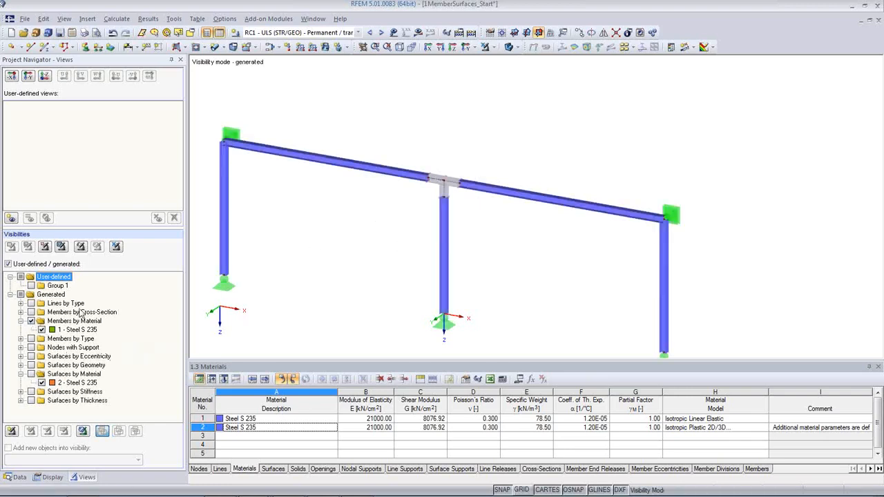
pyautogui.click(32, 374)
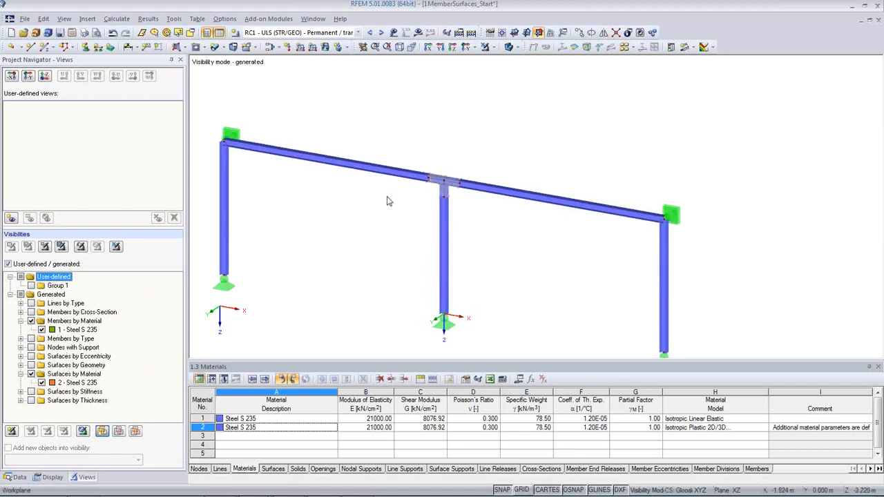
# - Cancel the visibility mode so that the complete frame around the central joint is displayed
pyautogui.click(116, 249)
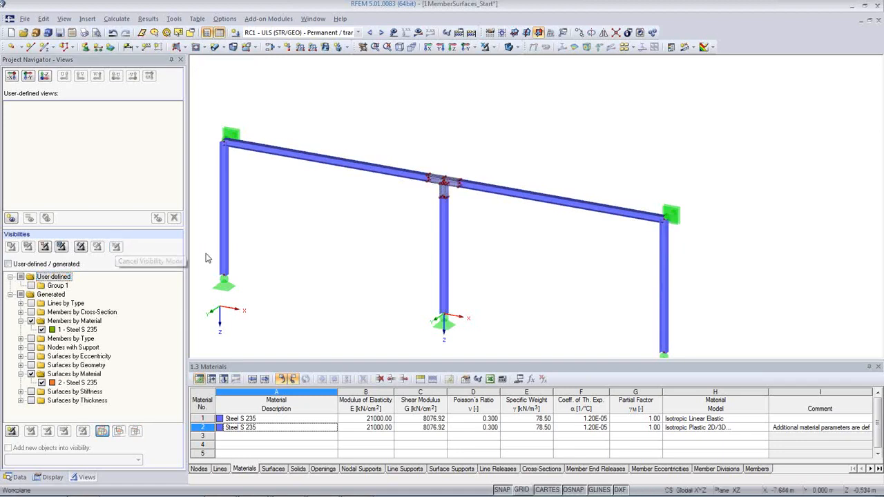
pyautogui.scroll(2, 446, 193)
pyautogui.scroll(-3, 482, 199)
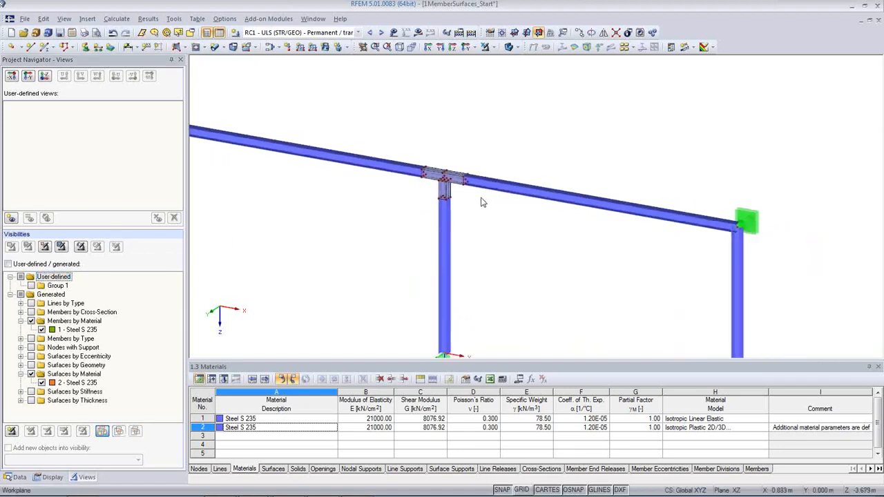
pyautogui.scroll(1, 536, 238)
pyautogui.click(418, 33)
pyautogui.click(422, 277)
pyautogui.scroll(2, 473, 208)
pyautogui.scroll(5, 498, 267)
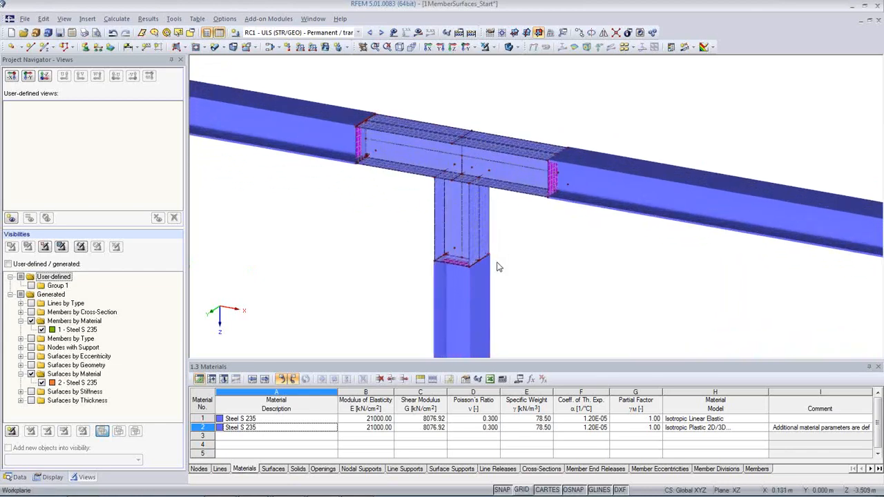
pyautogui.scroll(4, 499, 267)
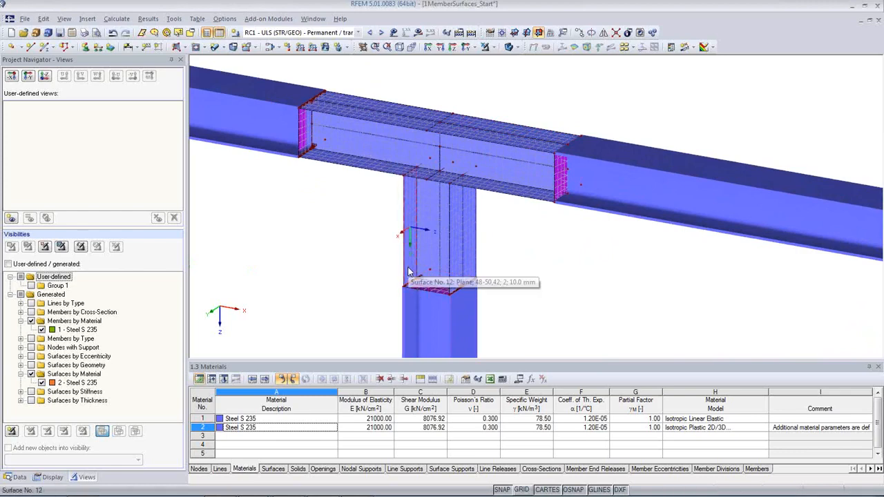
# - Examine the central joint's flange and web surfaces from several sides, including where they connect to the beams and column
pyautogui.click(517, 143)
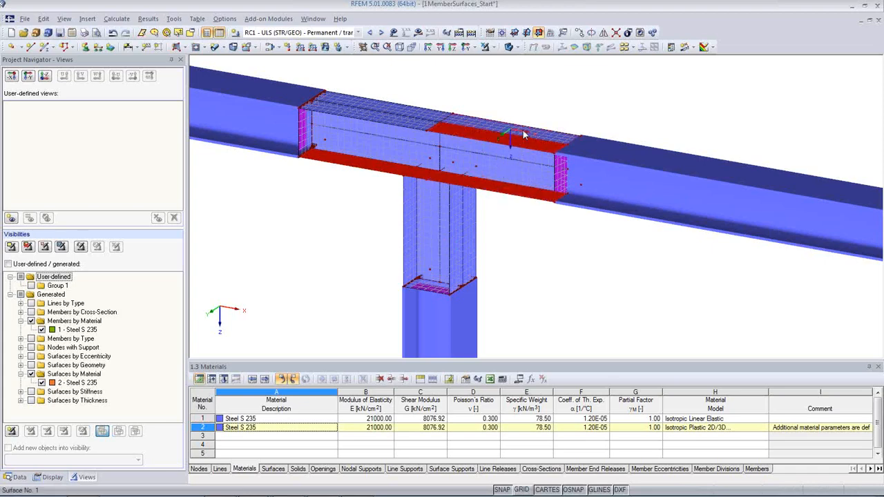
pyautogui.click(354, 114)
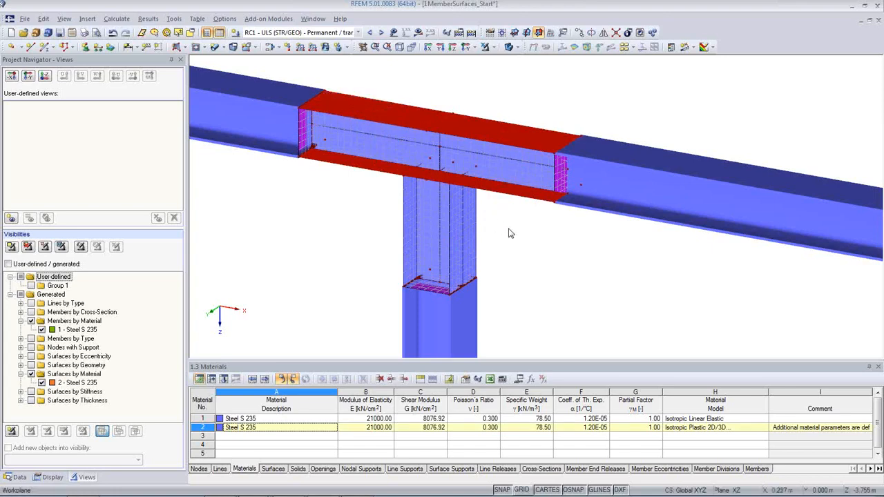
pyautogui.click(439, 149)
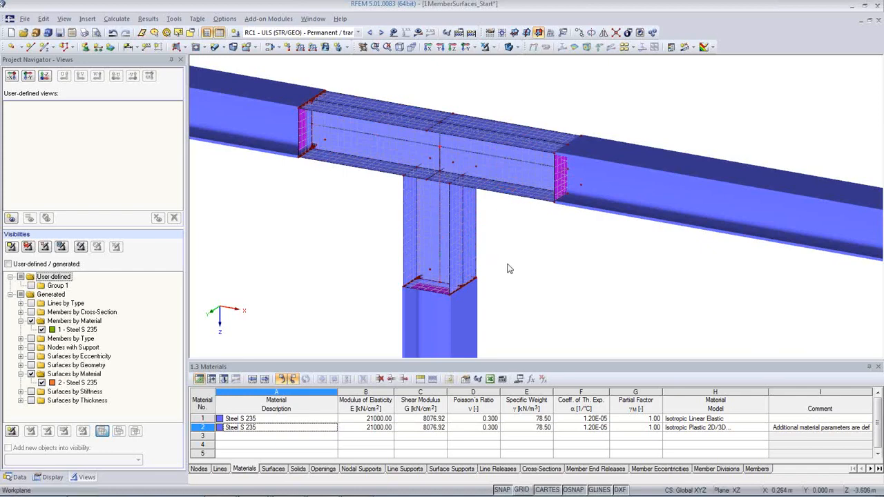
pyautogui.moveTo(562, 258); pyautogui.dragTo(595, 259, button='middle')
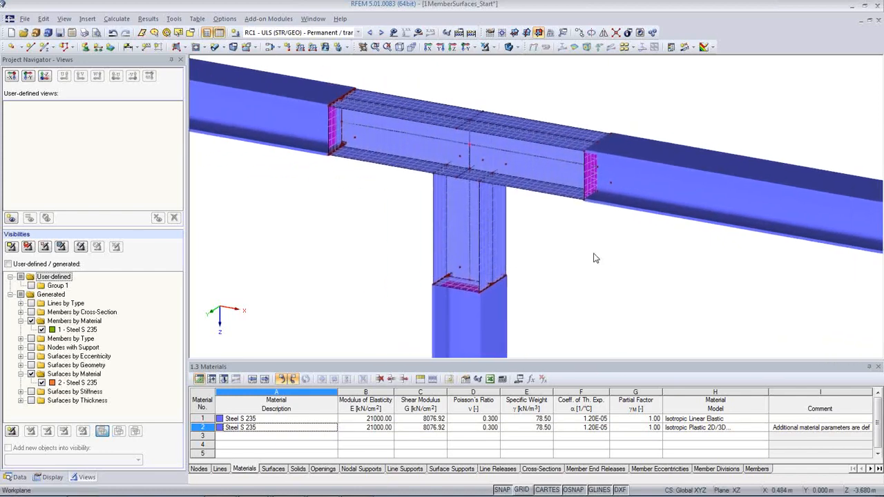
pyautogui.keyDown('ctrl'); pyautogui.moveTo(649, 273); pyautogui.dragTo(673, 246, button='middle'); pyautogui.keyUp('ctrl')
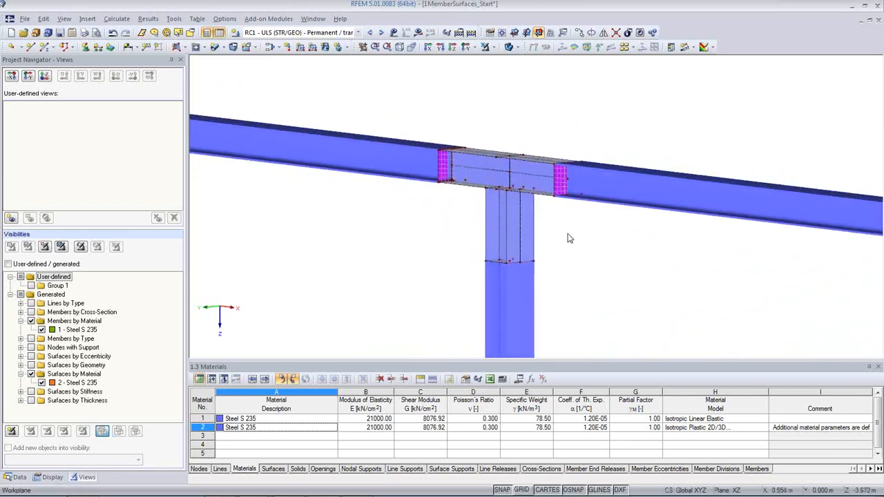
pyautogui.click(510, 175)
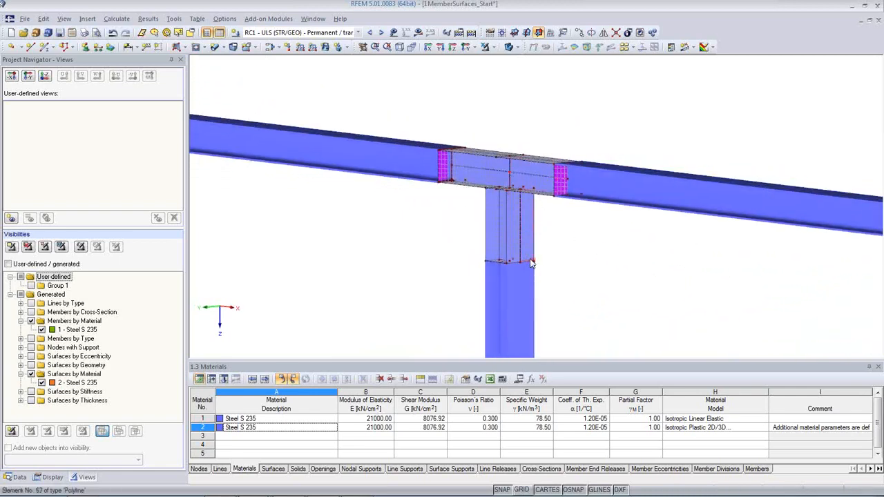
pyautogui.keyDown('ctrl'); pyautogui.moveTo(627, 243); pyautogui.dragTo(544, 220, button='middle'); pyautogui.keyUp('ctrl')
pyautogui.scroll(1, 442, 200)
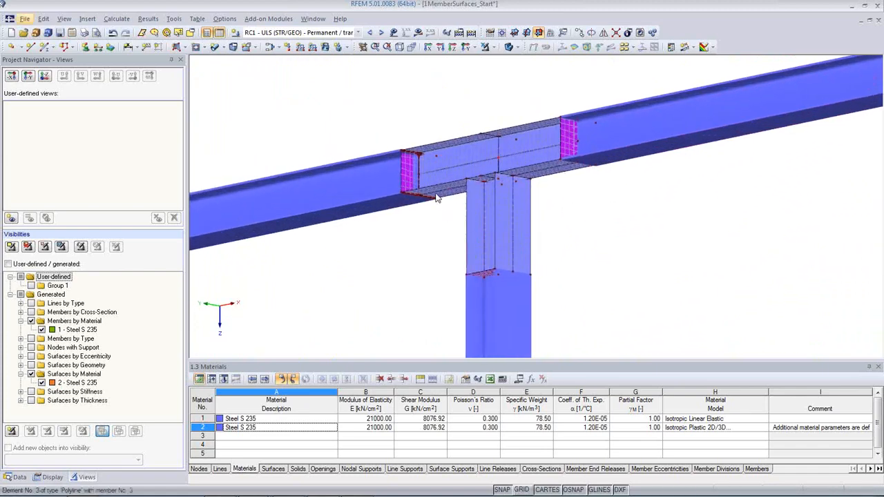
# - Set a constant thickness of 20 mm for all upper and lower beam flange surfaces of the central joint
pyautogui.scroll(3, 435, 192)
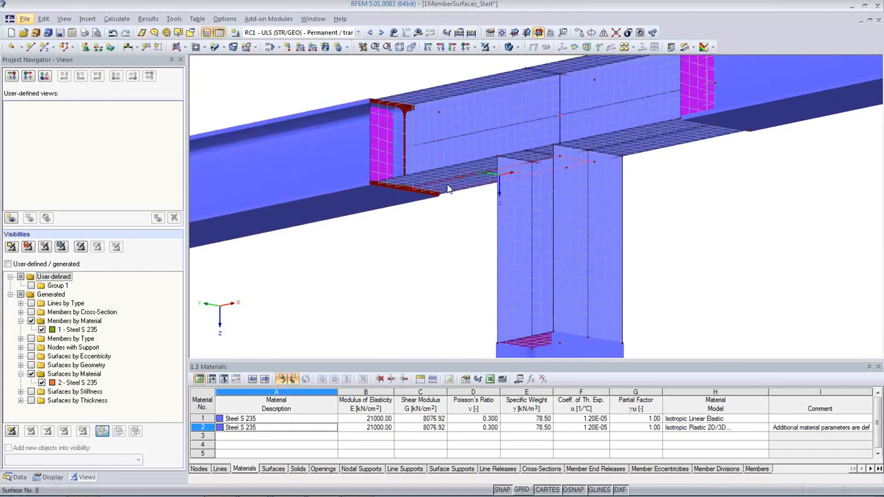
pyautogui.click(439, 178)
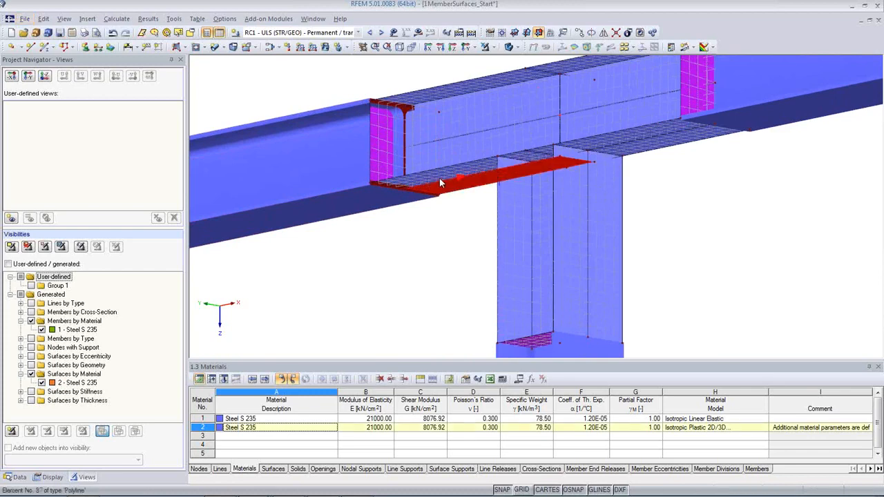
pyautogui.keyDown('ctrl'); pyautogui.click(614, 140); pyautogui.keyUp('ctrl')
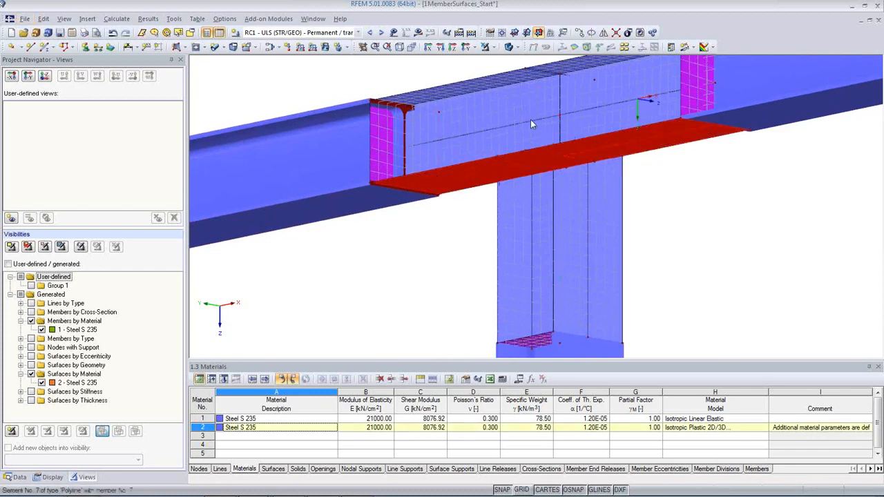
pyautogui.keyDown('ctrl'); pyautogui.click(483, 87); pyautogui.keyUp('ctrl')
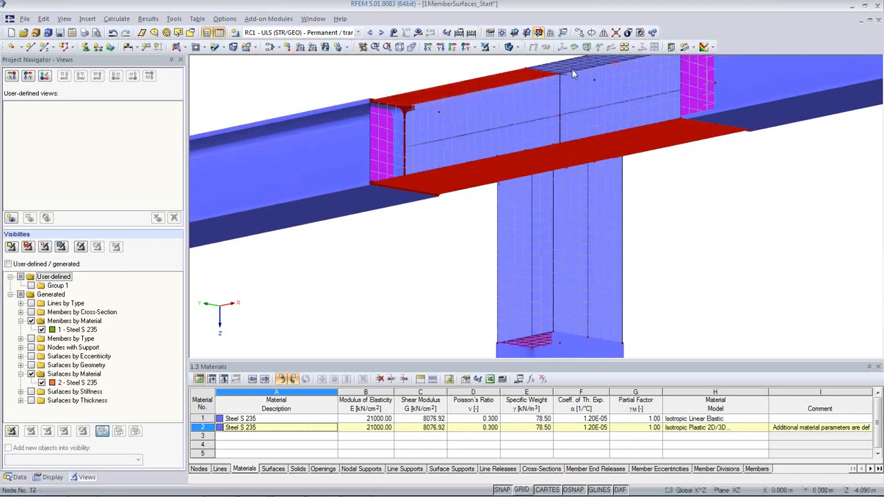
pyautogui.keyDown('ctrl'); pyautogui.moveTo(617, 162); pyautogui.dragTo(541, 148, button='middle'); pyautogui.keyUp('ctrl')
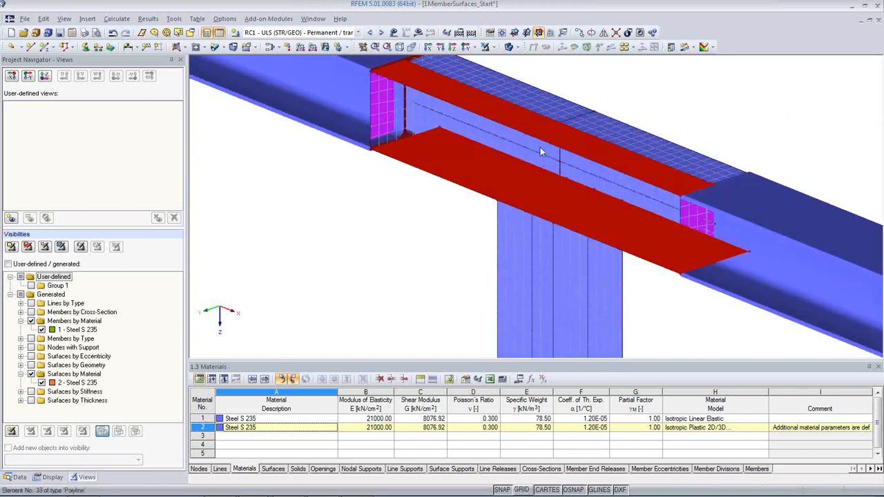
pyautogui.doubleClick(611, 128)
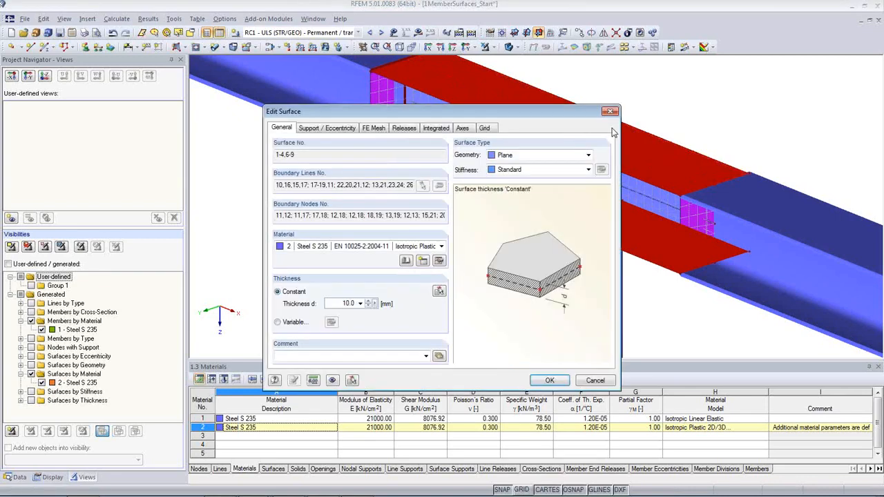
pyautogui.write('20')
pyautogui.click(553, 380)
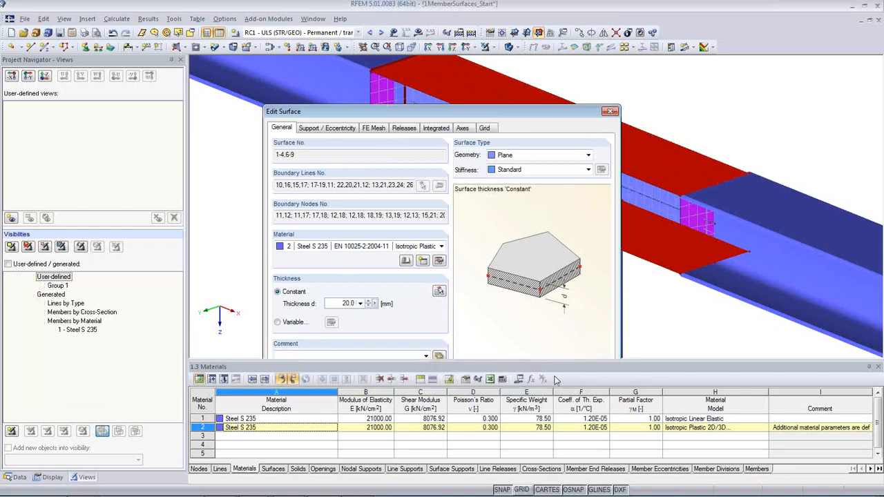
pyautogui.click(403, 290)
pyautogui.scroll(-3, 404, 286)
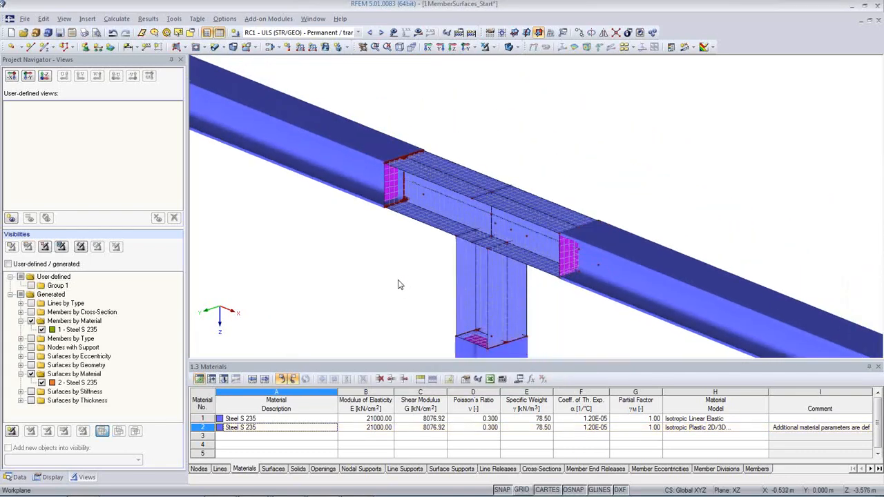
pyautogui.moveTo(398, 280); pyautogui.dragTo(379, 243, button='middle')
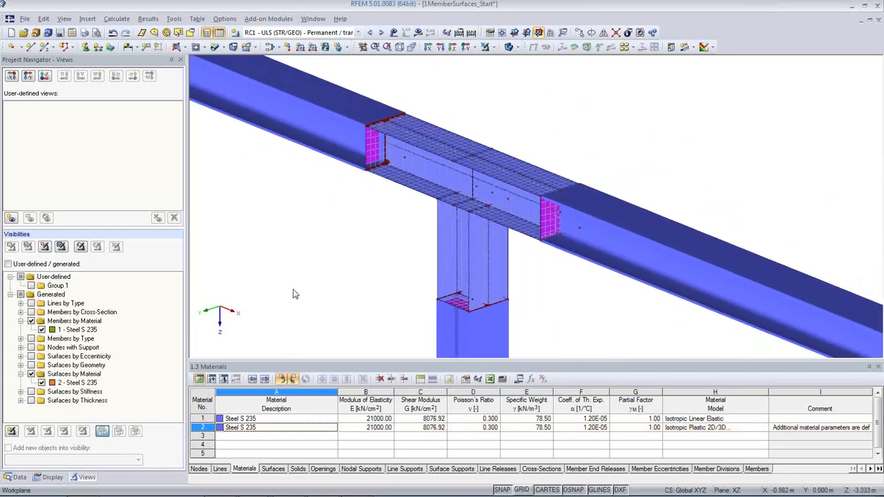
# - Activate the generated visibilities for surfaces by geometry and by thickness without the 10 mm surfaces, and switch to the Solid Transparent Display Model
pyautogui.click(21, 365)
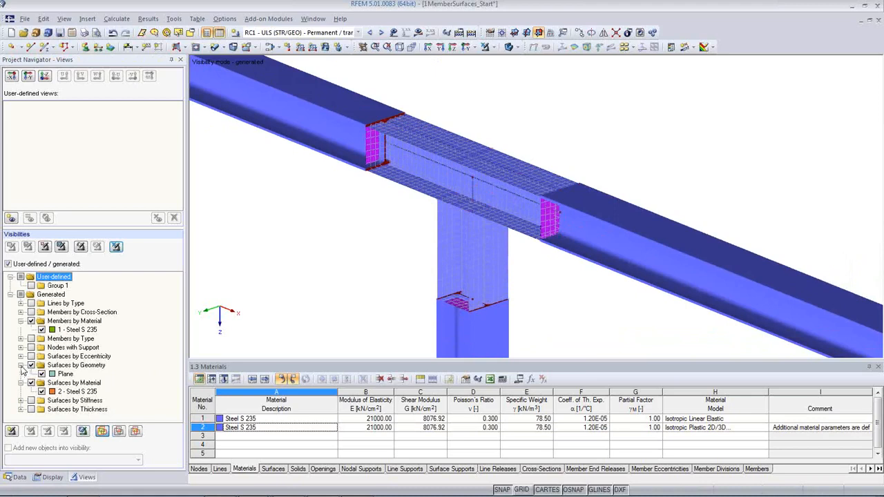
pyautogui.click(21, 409)
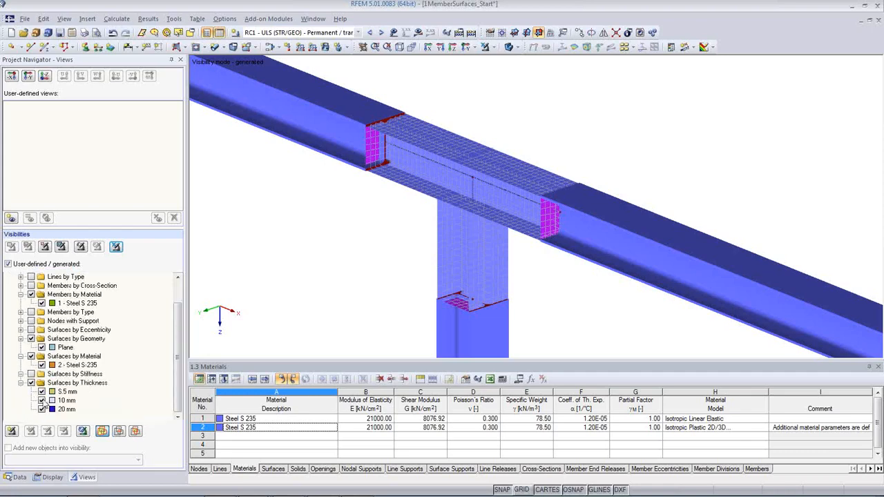
pyautogui.click(515, 47)
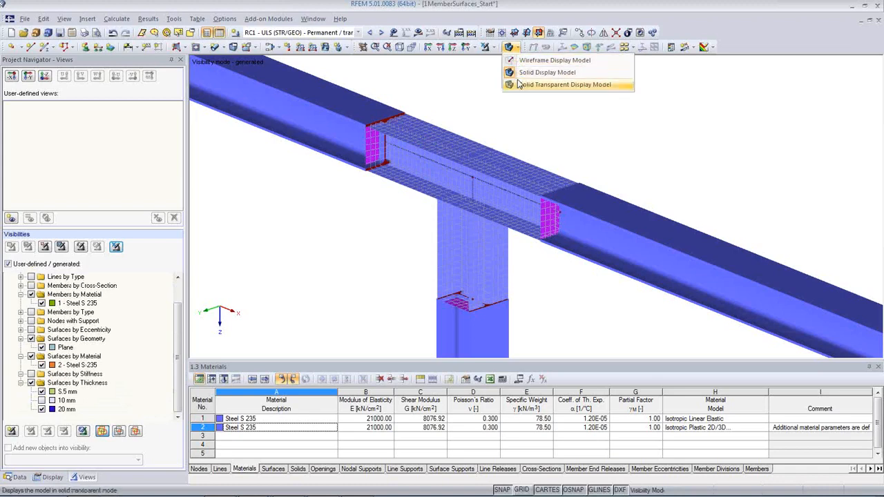
pyautogui.click(520, 85)
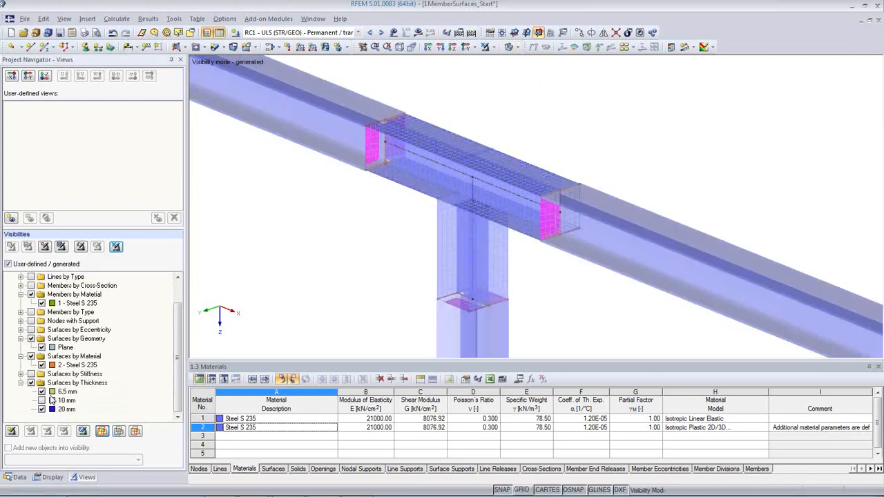
# - Isolate the 20 mm surfaces by thickness to check the joint's beam flanges, and cancel the visibility mode to show the whole frame
pyautogui.click(32, 295)
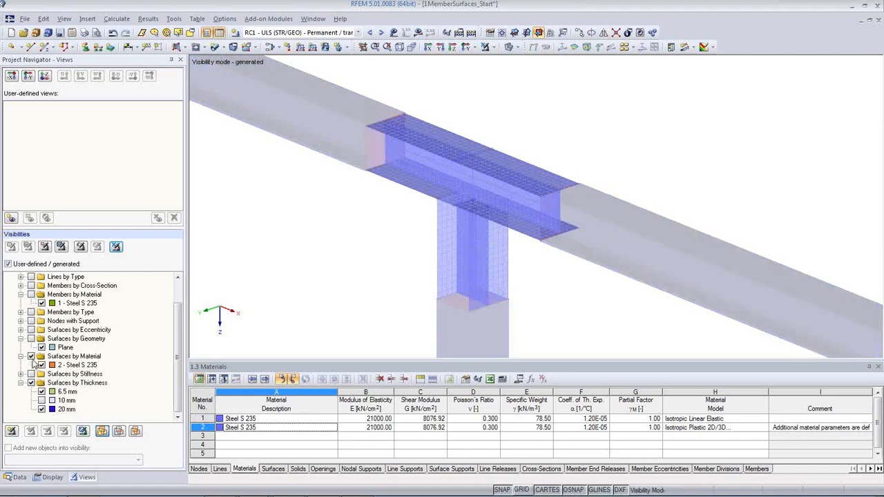
pyautogui.click(31, 356)
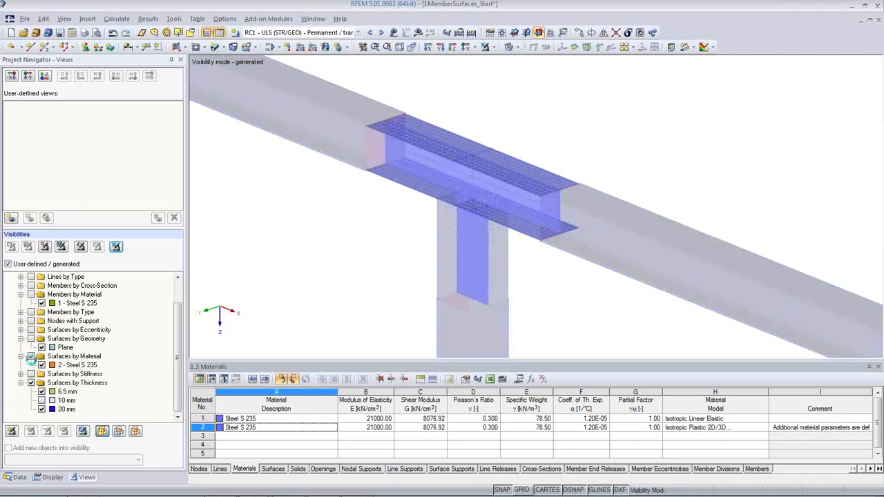
pyautogui.click(42, 401)
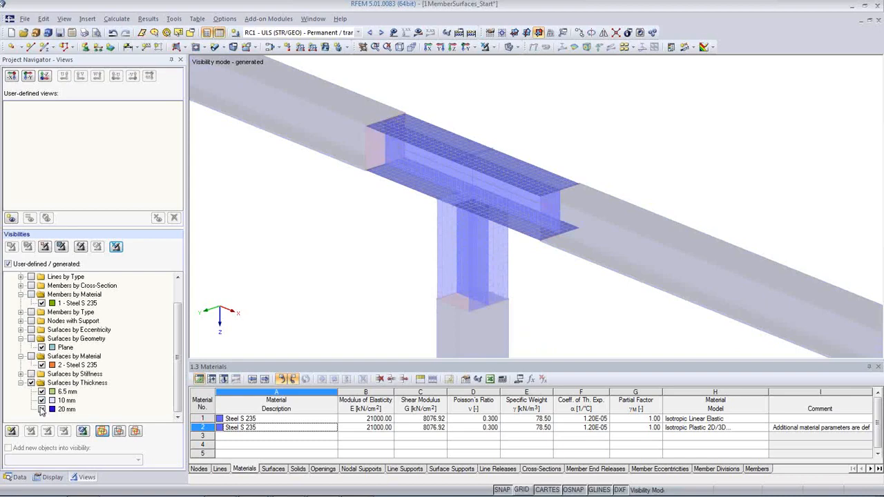
pyautogui.click(41, 410)
pyautogui.click(41, 401)
pyautogui.click(41, 392)
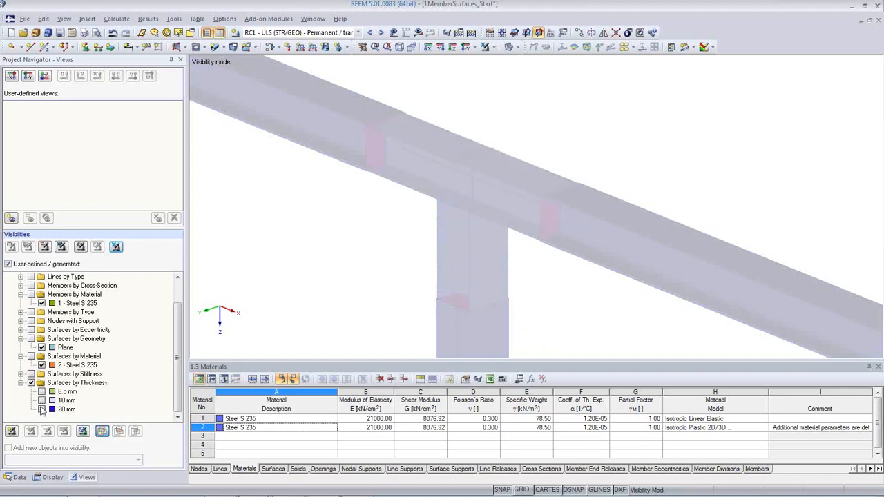
pyautogui.click(42, 409)
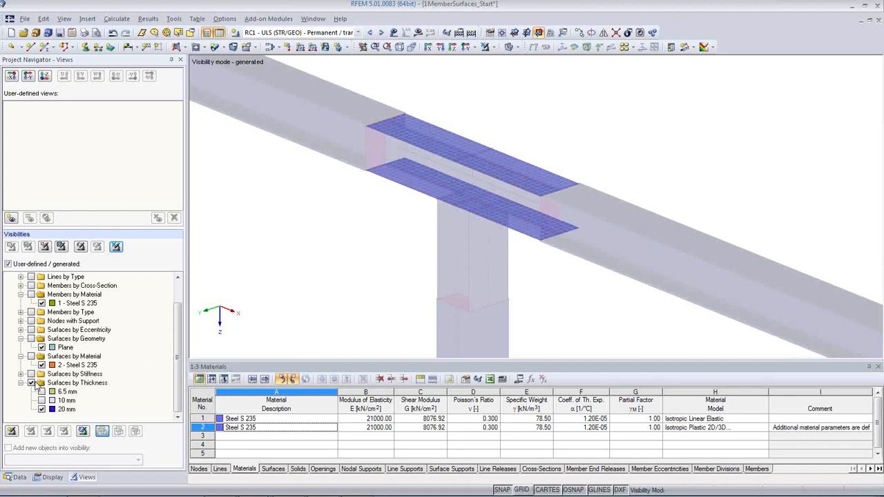
pyautogui.click(117, 247)
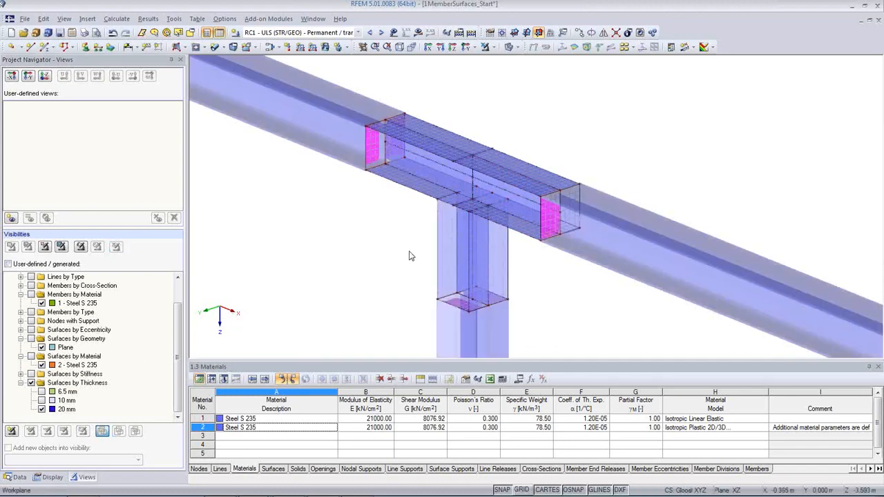
# - Examine the RC1 equivalent Mises stresses on the central joint, especially where the column meets the lower beam flange
pyautogui.click(425, 277)
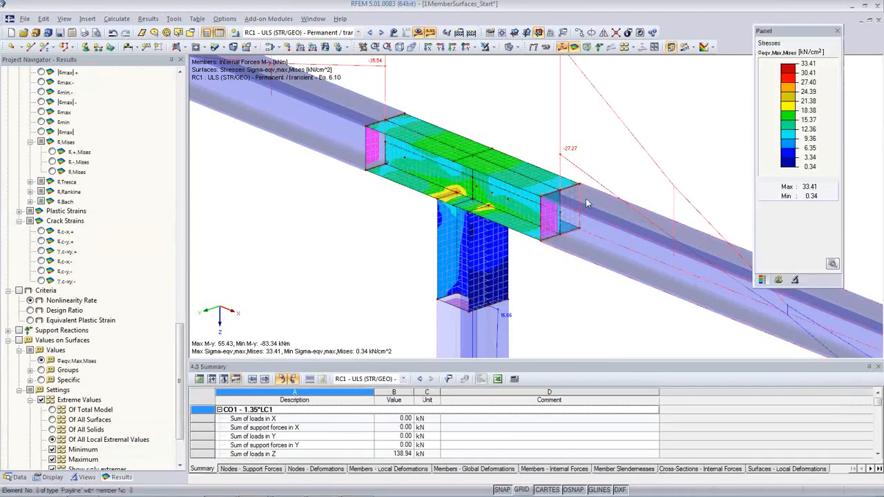
pyautogui.moveTo(400, 262); pyautogui.dragTo(351, 255, button='middle')
pyautogui.scroll(-1, 351, 255)
pyautogui.scroll(-1, 351, 255)
pyautogui.keyDown('ctrl'); pyautogui.moveTo(463, 305); pyautogui.dragTo(499, 245, button='middle'); pyautogui.keyUp('ctrl')
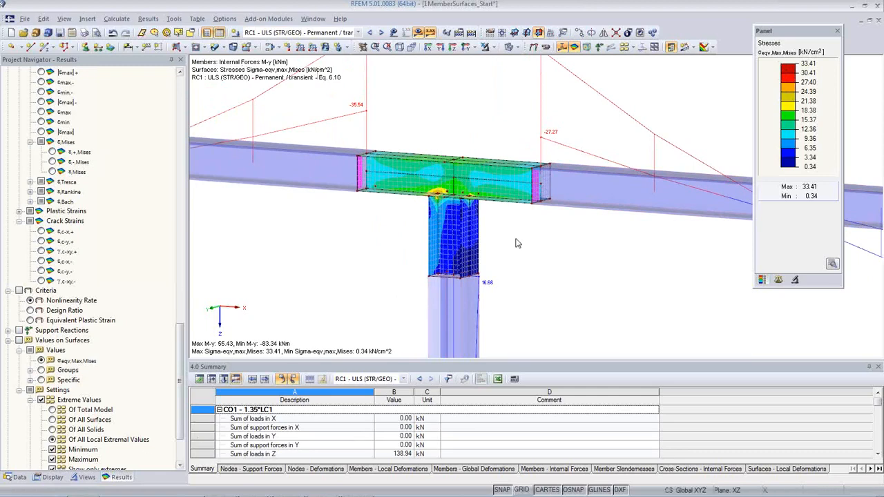
pyautogui.scroll(3, 451, 241)
pyautogui.scroll(3, 433, 226)
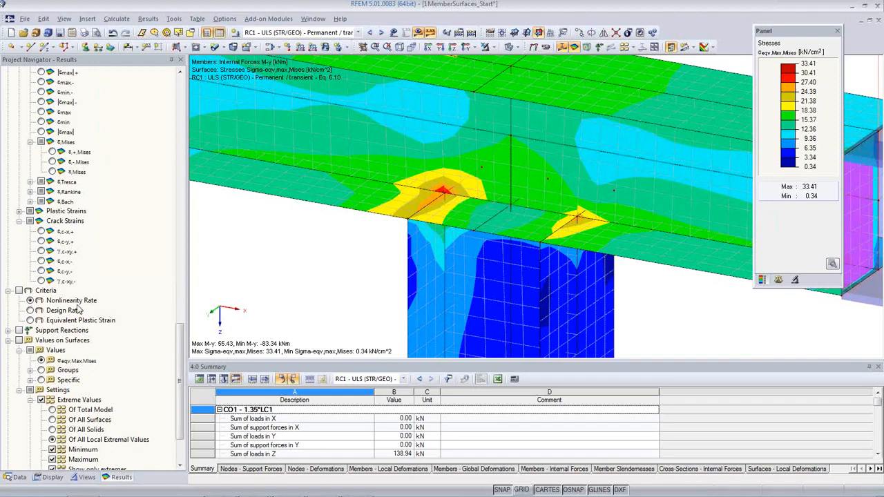
# - Set the surface stress distribution to Constant on Elements and inspect the equivalent stresses around the column-to-flange connection
pyautogui.click(66, 477)
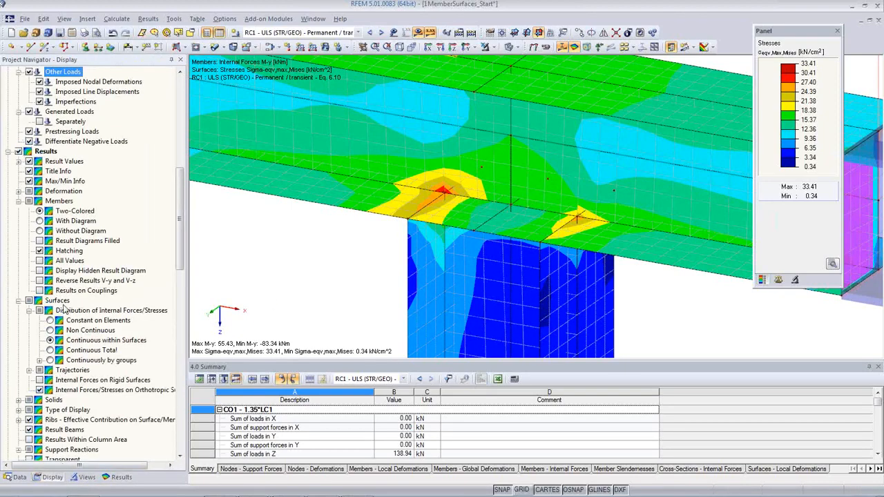
pyautogui.click(49, 321)
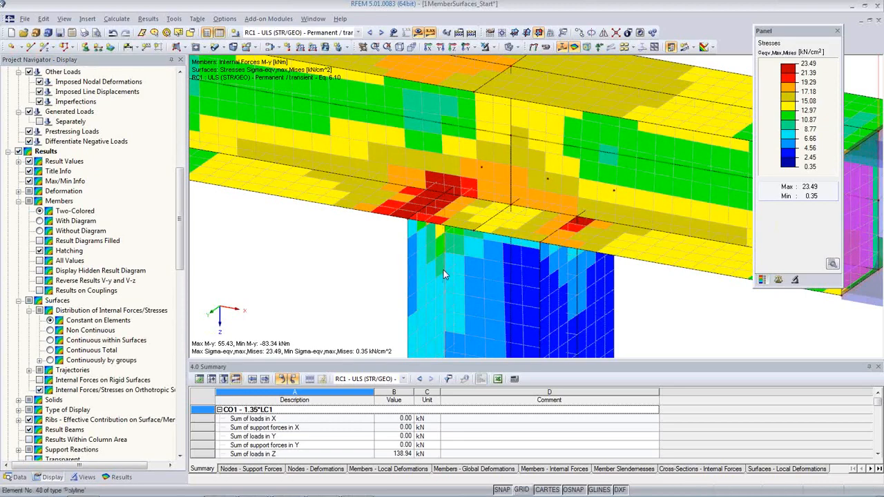
pyautogui.scroll(-3, 397, 273)
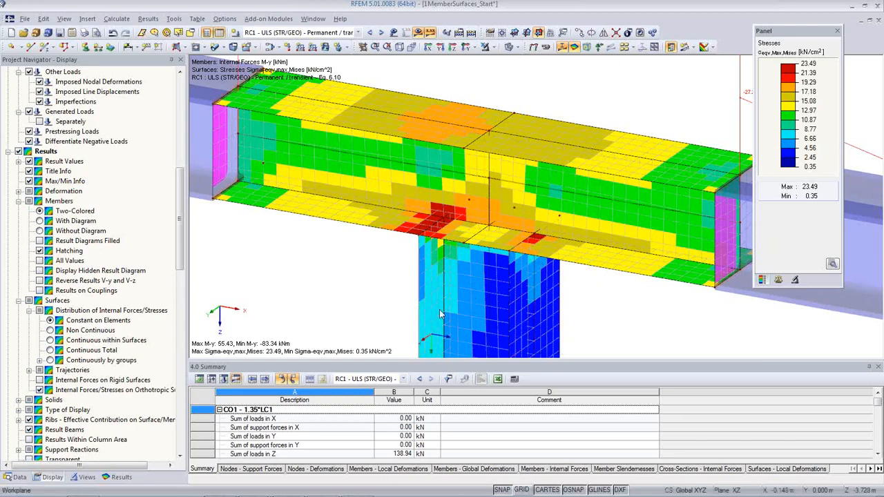
pyautogui.keyDown('ctrl'); pyautogui.moveTo(552, 306); pyautogui.dragTo(486, 277, button='middle'); pyautogui.keyUp('ctrl')
pyautogui.scroll(3, 449, 257)
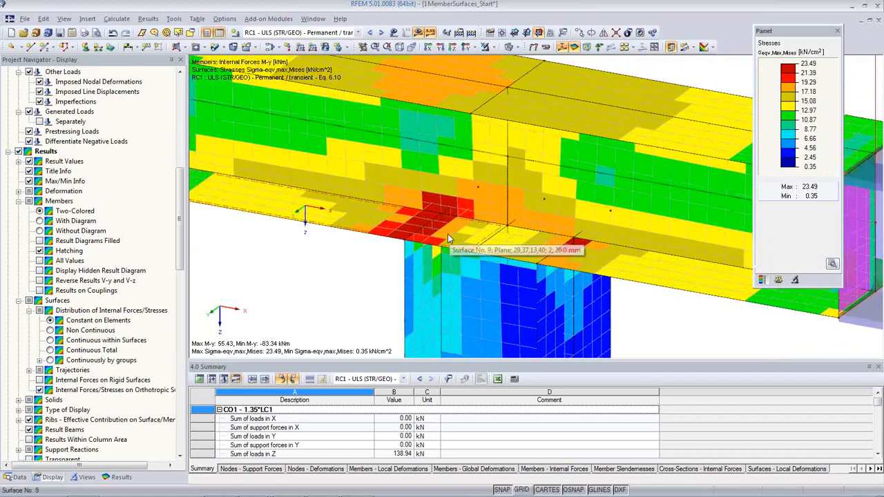
pyautogui.scroll(-3, 447, 257)
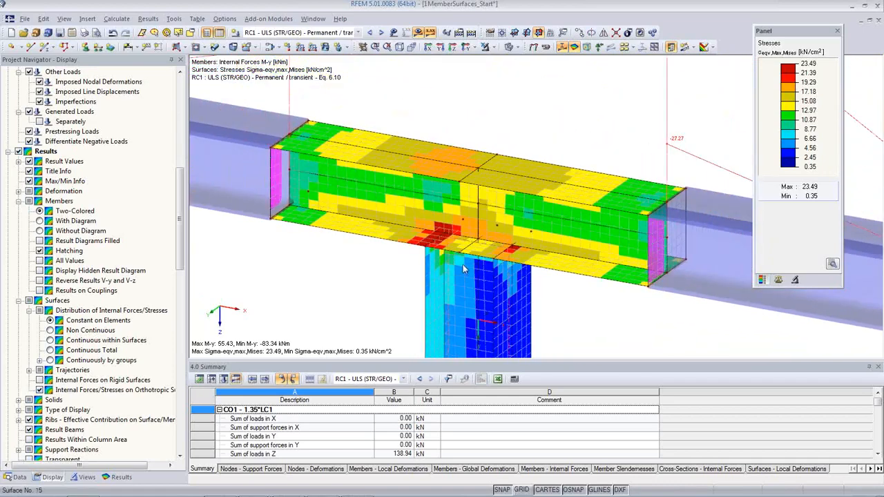
pyautogui.keyDown('ctrl'); pyautogui.moveTo(546, 282); pyautogui.dragTo(587, 267, button='middle'); pyautogui.keyUp('ctrl')
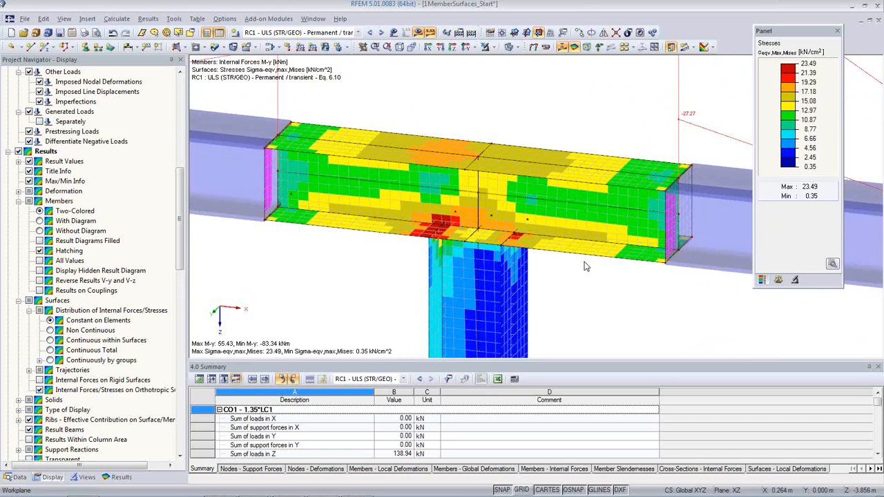
# - Display the Mises equivalent strains on the central joint's surfaces for RC1
pyautogui.moveTo(178, 250); pyautogui.dragTo(181, 282)
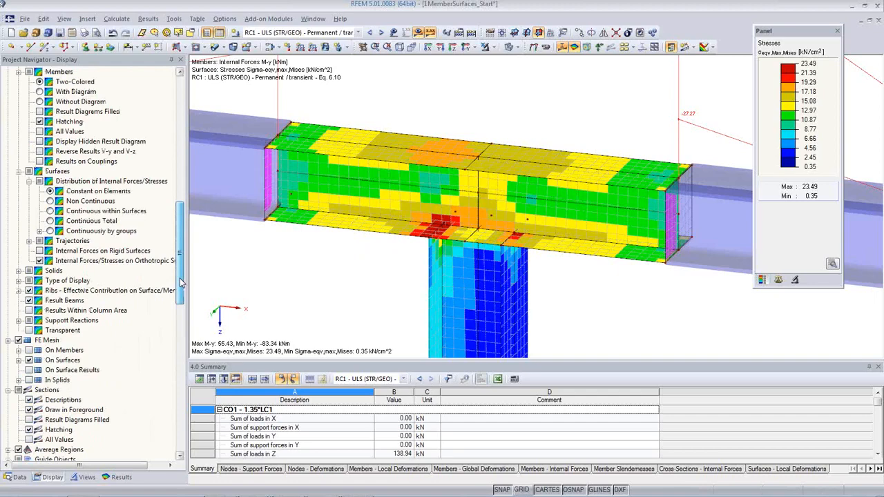
pyautogui.moveTo(181, 282); pyautogui.dragTo(176, 343)
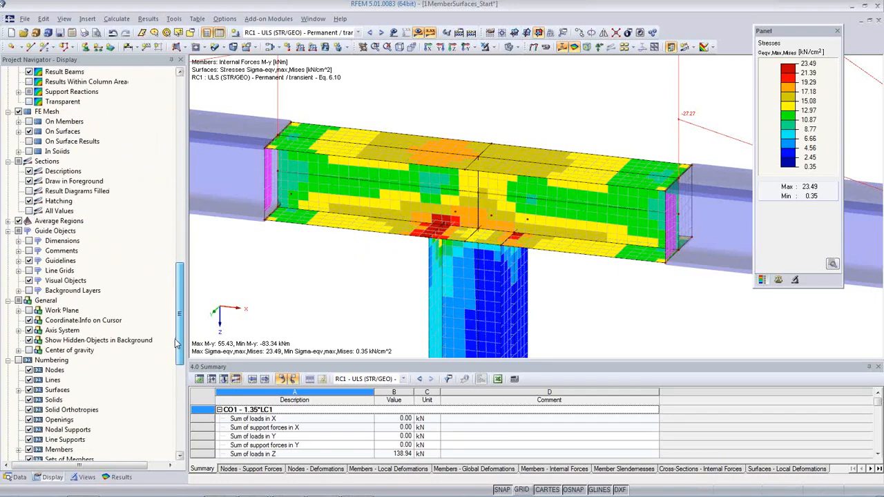
pyautogui.click(122, 477)
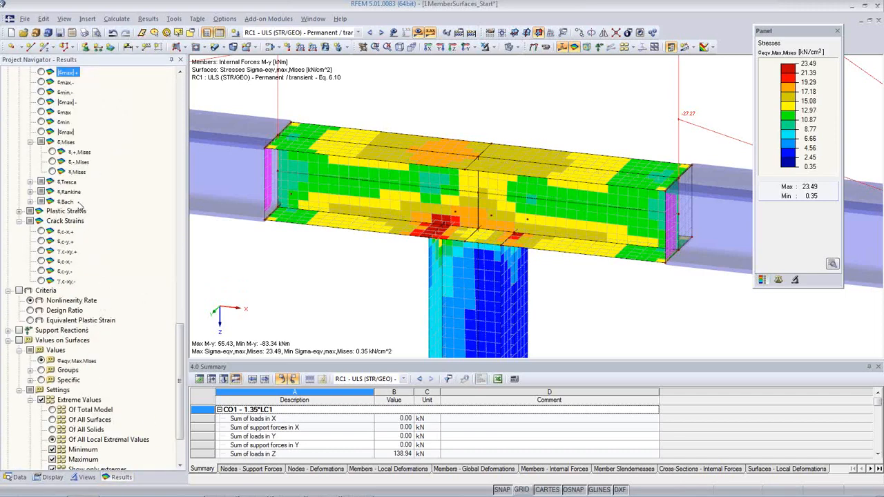
pyautogui.click(53, 172)
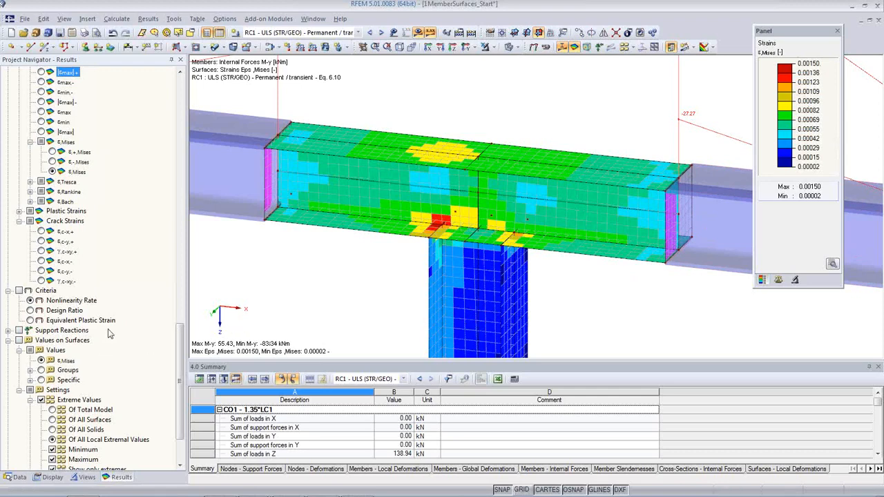
# - Display the Nonlinearity Rate criterion and inspect the yielding elements where the column meets the lower beam flange
pyautogui.click(25, 296)
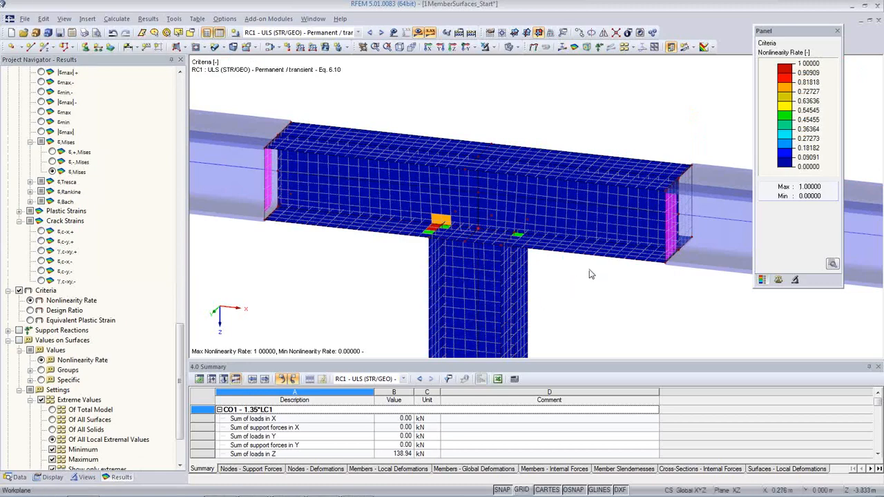
pyautogui.keyDown('ctrl'); pyautogui.moveTo(587, 269); pyautogui.dragTo(720, 284, button='middle'); pyautogui.keyUp('ctrl')
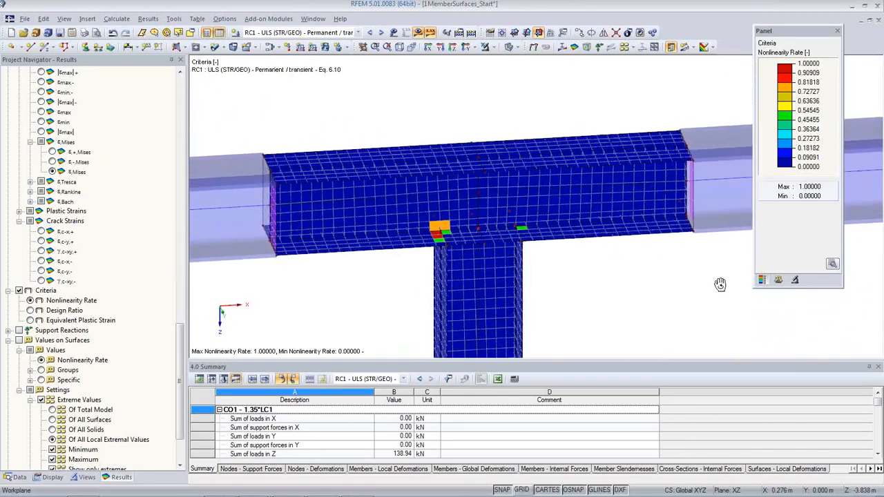
pyautogui.scroll(4, 456, 245)
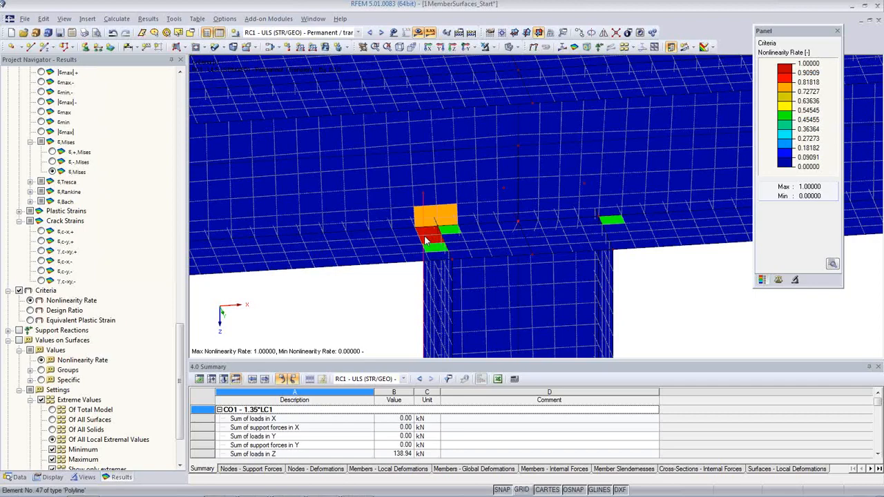
pyautogui.scroll(-4, 426, 241)
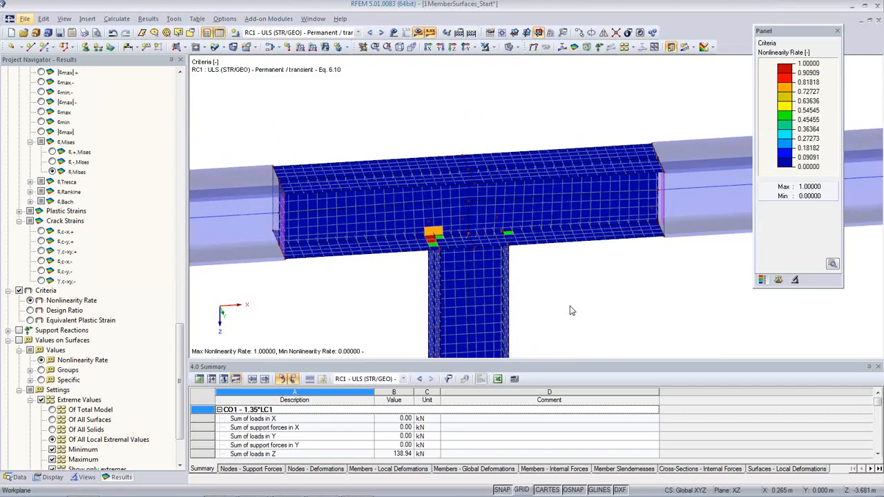
pyautogui.moveTo(561, 296); pyautogui.dragTo(556, 250, button='middle')
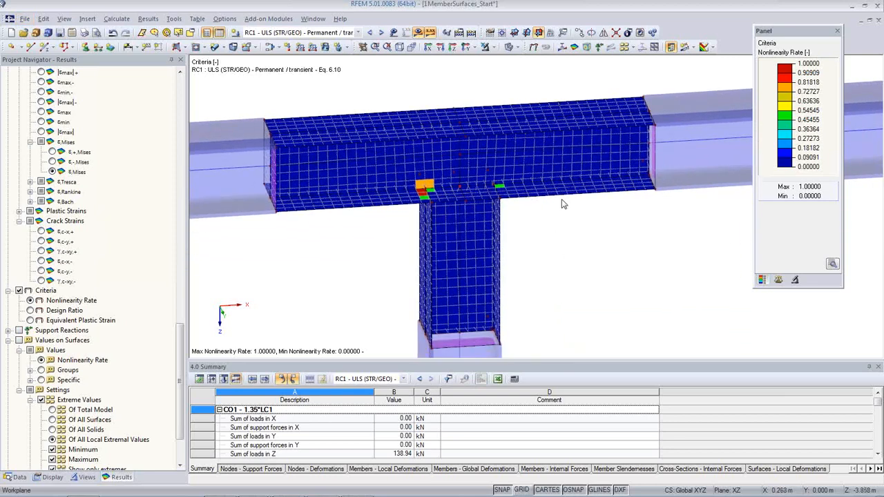
# - Display the sigma-x,+ surface stresses for RC1 and view the joint obliquely together with the adjoining beams and column
pyautogui.moveTo(175, 335); pyautogui.dragTo(177, 121)
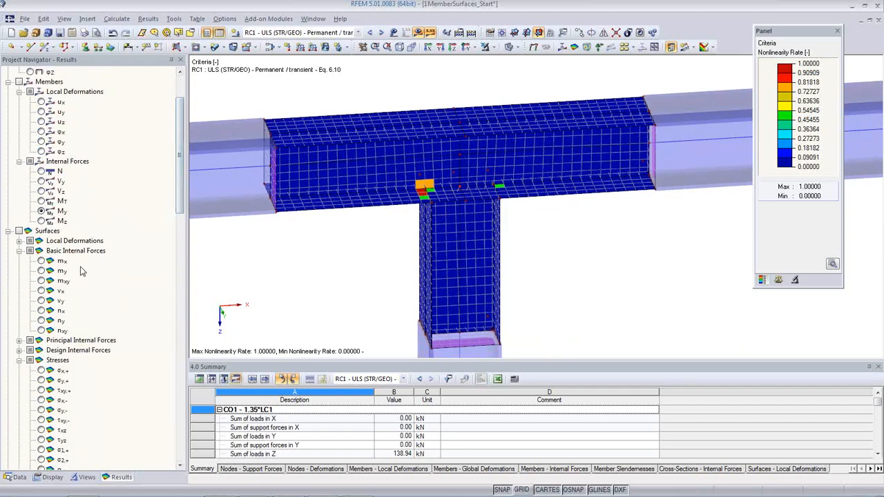
pyautogui.click(42, 370)
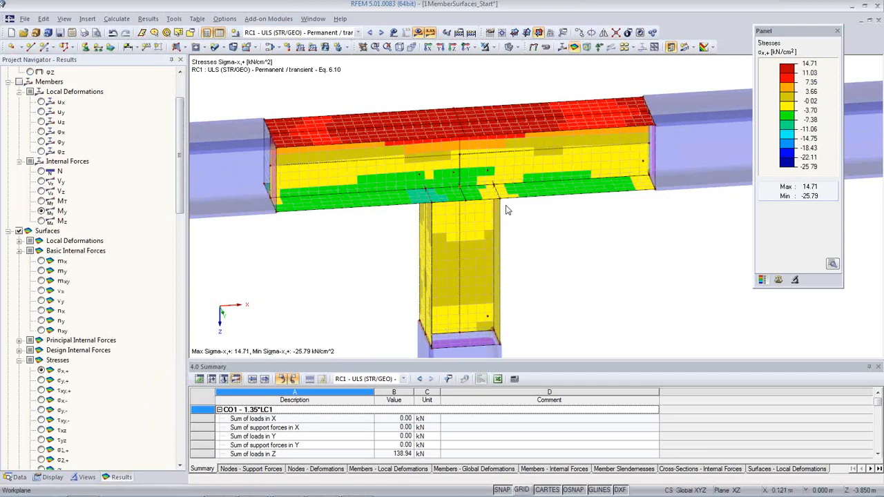
pyautogui.moveTo(566, 230); pyautogui.dragTo(321, 227, button='middle')
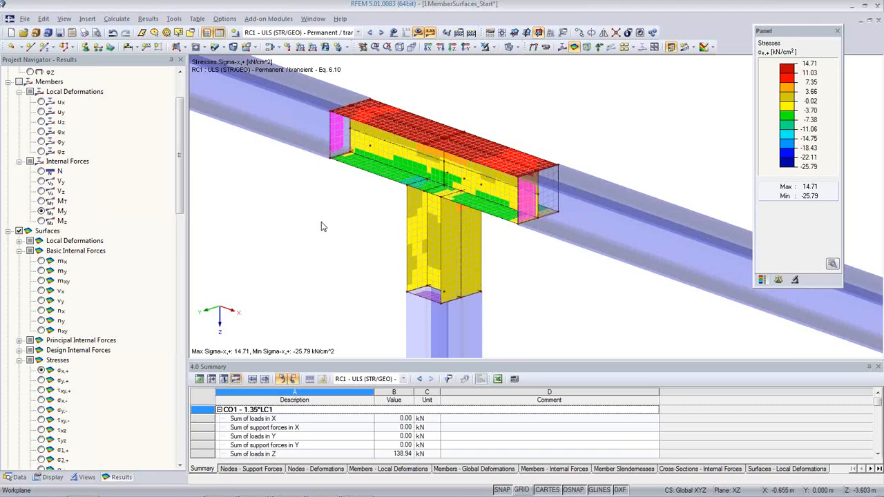
# - Switch to the 2Contiuous beam model and display the results of load case LC2 - Variable load in field 1
pyautogui.click(15, 477)
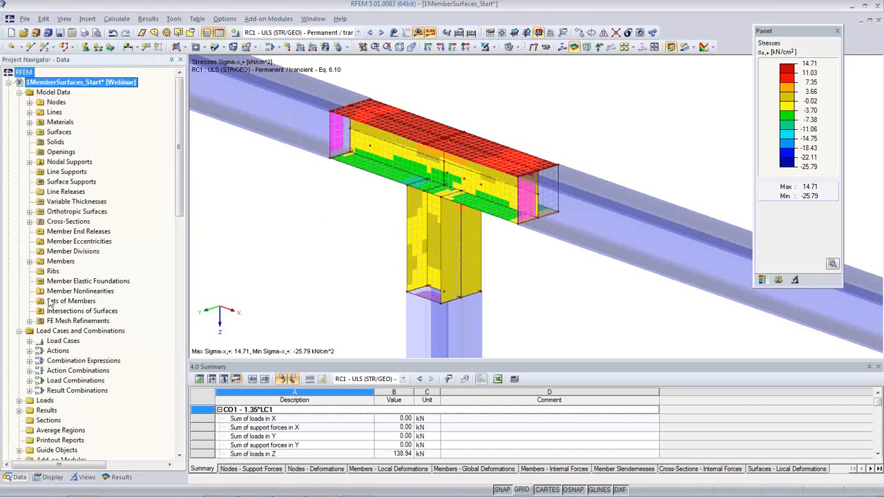
pyautogui.click(8, 83)
pyautogui.click(71, 93)
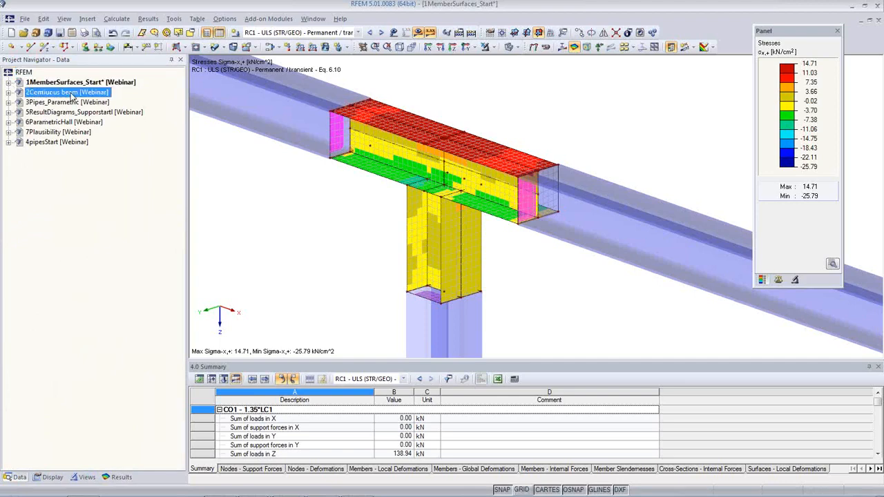
pyautogui.doubleClick(72, 94)
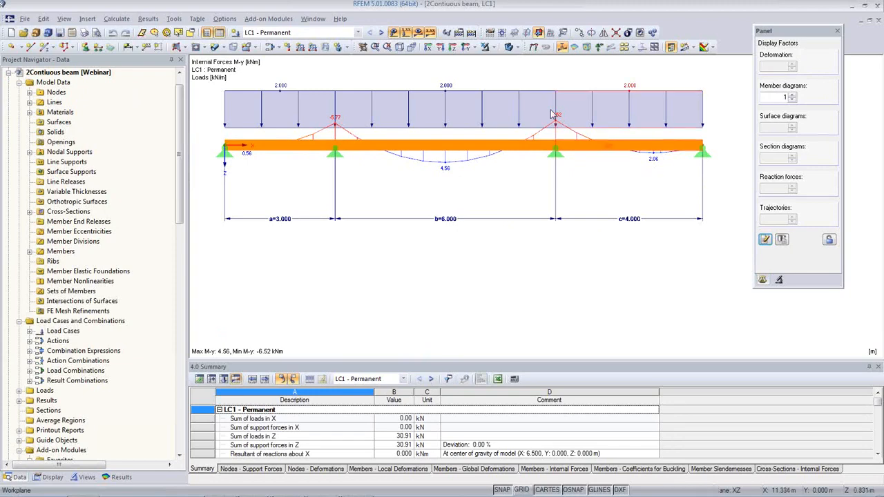
pyautogui.click(381, 33)
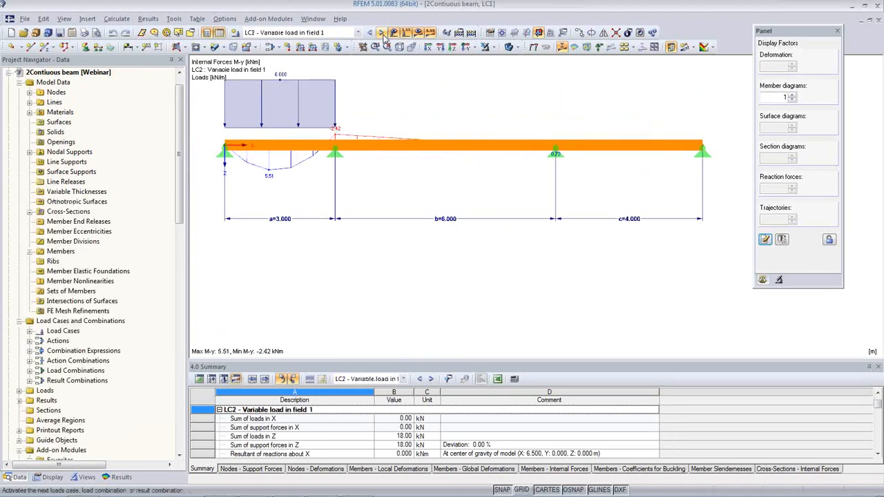
# - Browse the moment diagrams up to LC4 - Variable load in field 3, and display the RF-TIMBER Pro CA1 design ratios
pyautogui.click(381, 33)
pyautogui.click(381, 33)
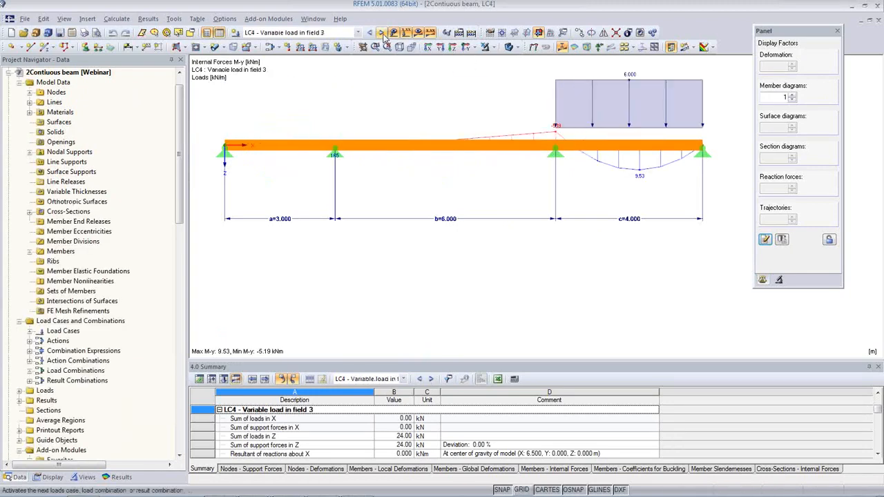
pyautogui.click(357, 33)
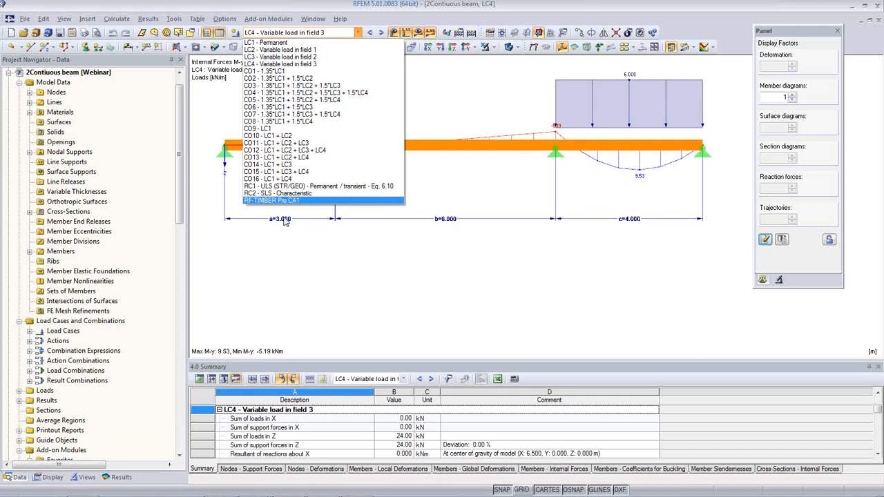
pyautogui.click(326, 250)
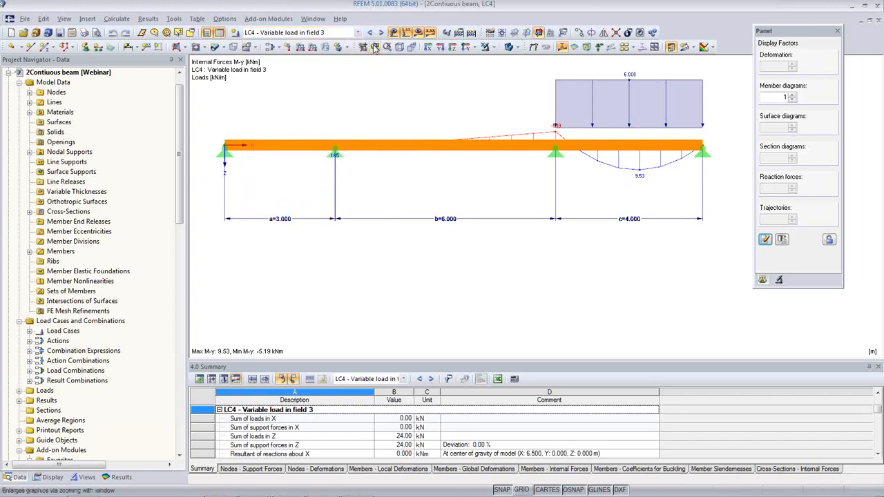
pyautogui.click(357, 32)
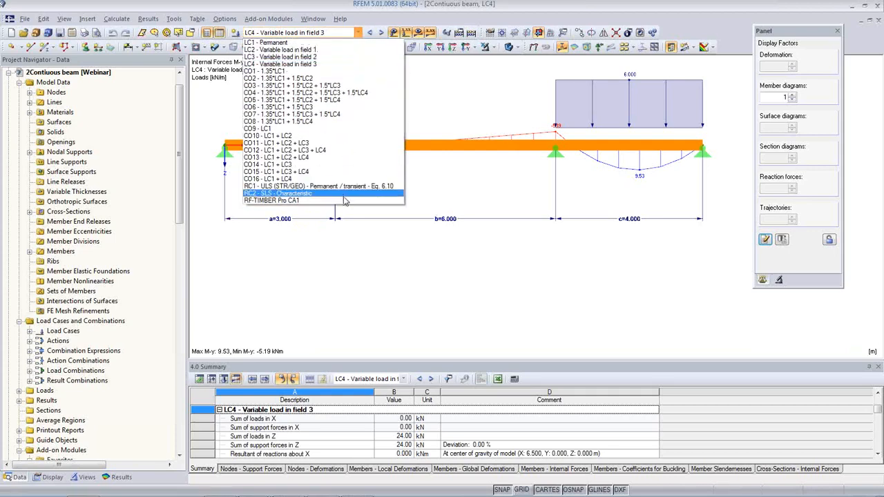
pyautogui.click(345, 200)
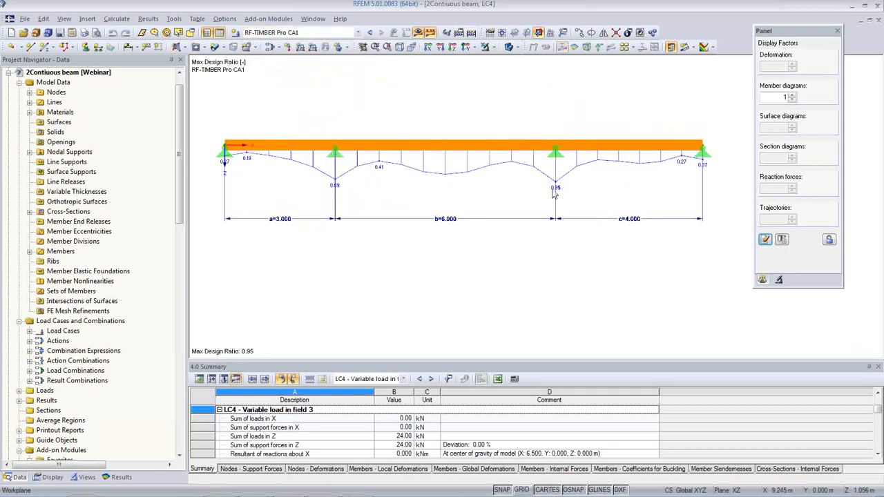
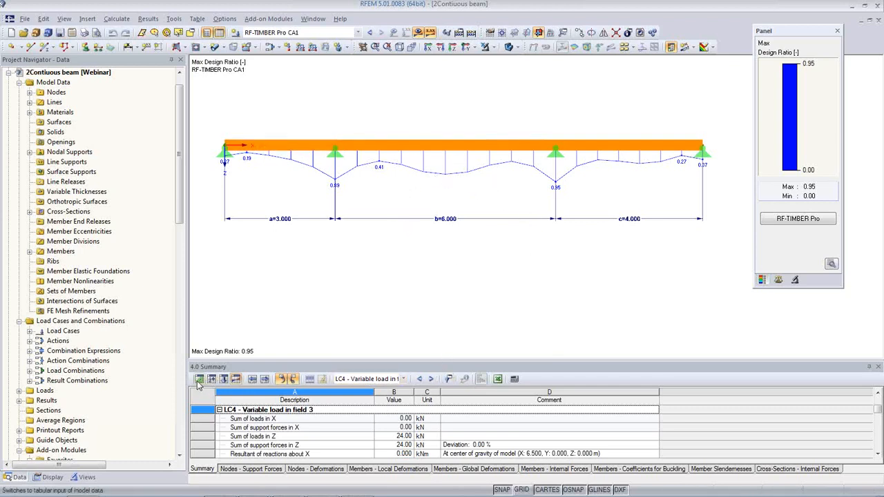
# - Open the model's parameter list for editing and place it below the beam so that the graphic stays clear
pyautogui.click(64, 18)
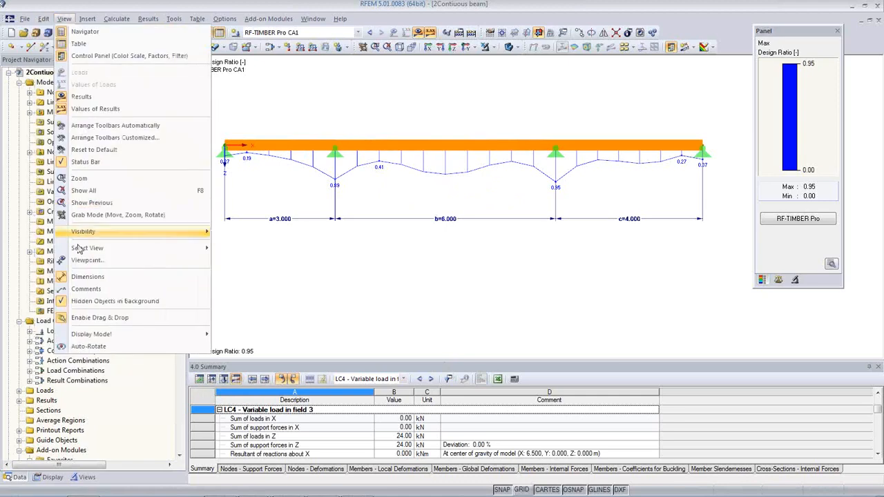
pyautogui.moveTo(43, 19)
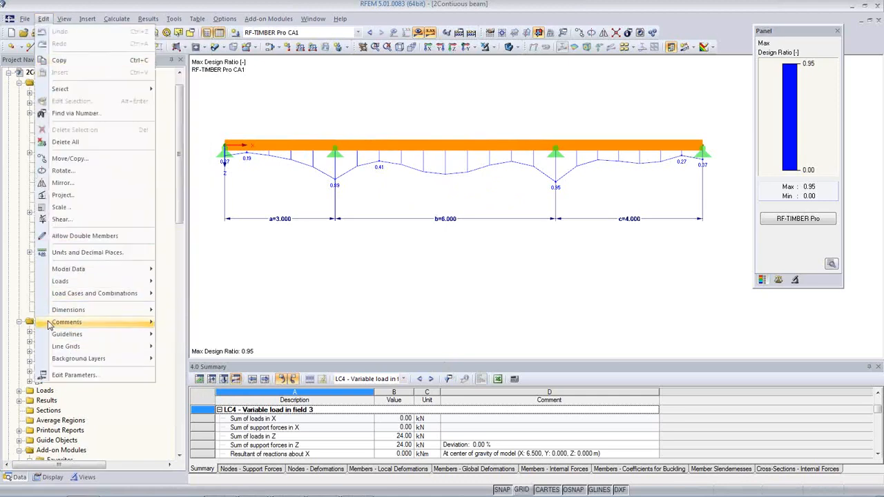
pyautogui.click(66, 376)
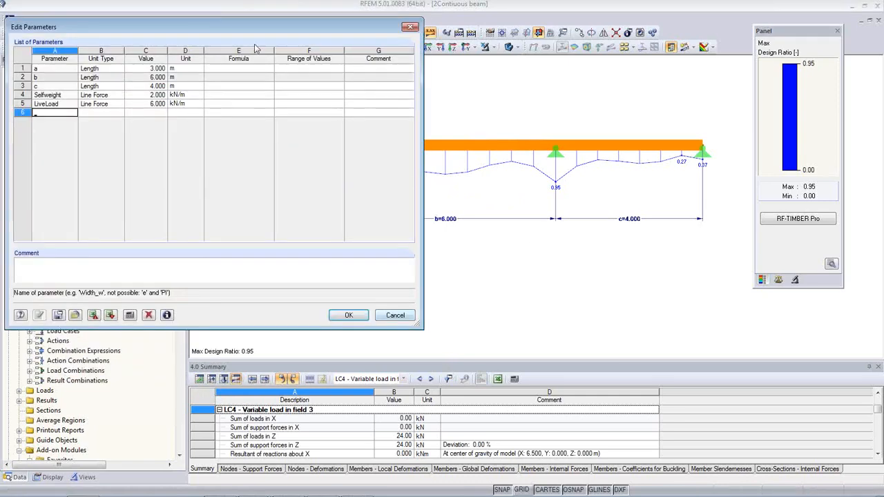
pyautogui.moveTo(243, 18); pyautogui.dragTo(503, 260)
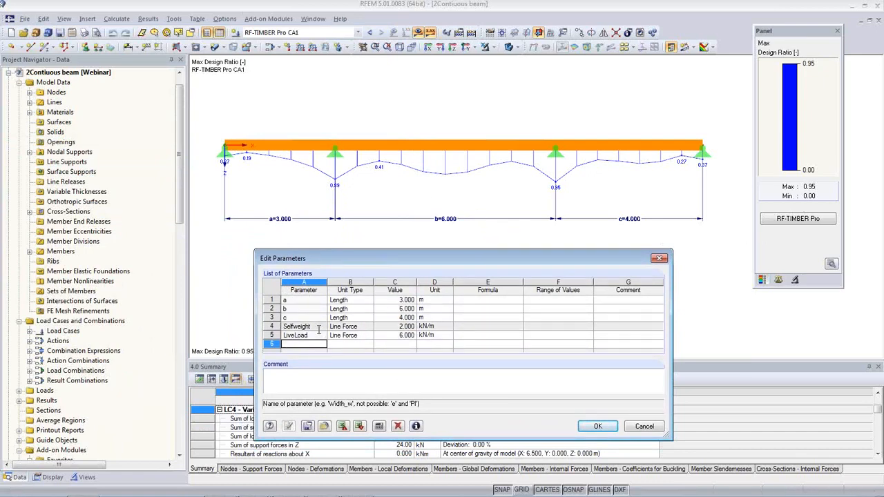
# - Display the M-y results of load combination CO15 - LC1 + LC3 + LC4 with all loads in view
pyautogui.click(363, 223)
pyautogui.click(370, 32)
pyautogui.click(370, 32)
pyautogui.click(370, 33)
pyautogui.click(371, 33)
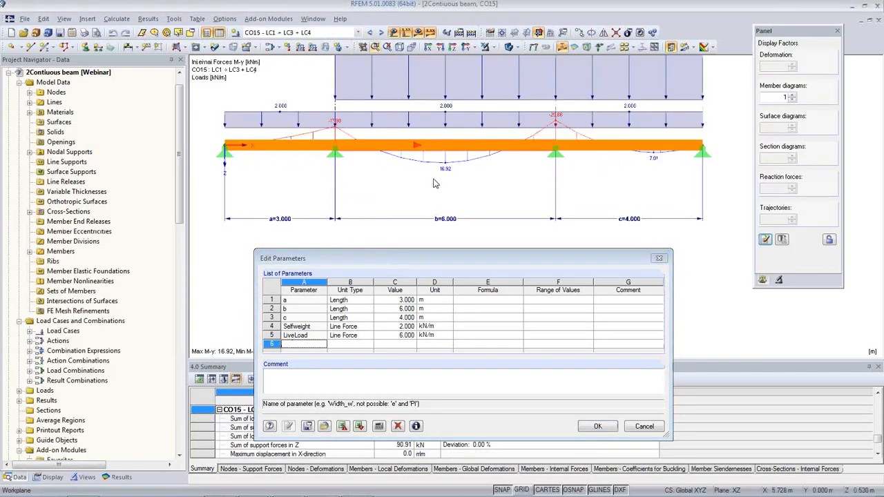
pyautogui.moveTo(397, 186); pyautogui.dragTo(394, 208, button='middle')
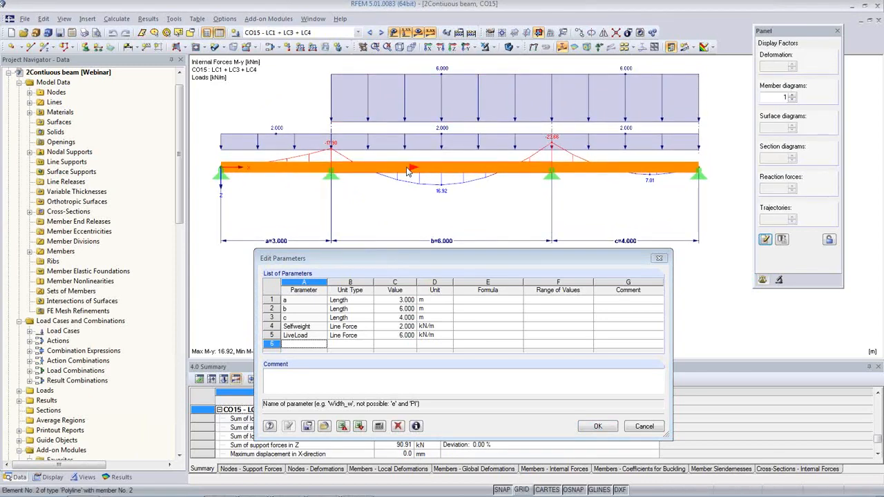
# - Set the span length parameters to a = 4 m, b = 5 m and c = 8 m
pyautogui.doubleClick(403, 299)
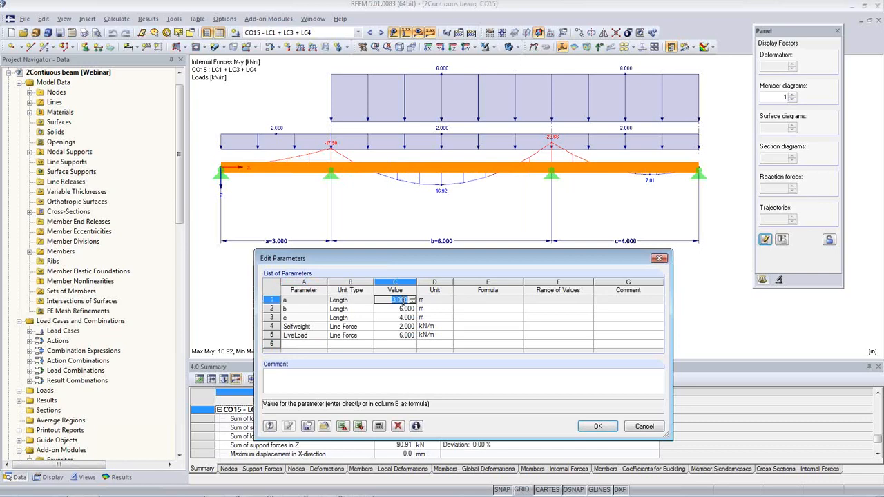
pyautogui.write('4')
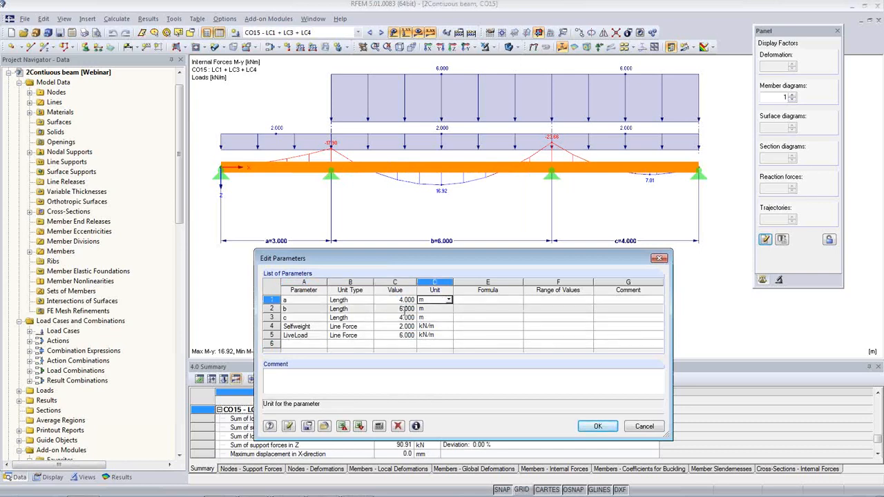
pyautogui.doubleClick(405, 308)
pyautogui.write('5')
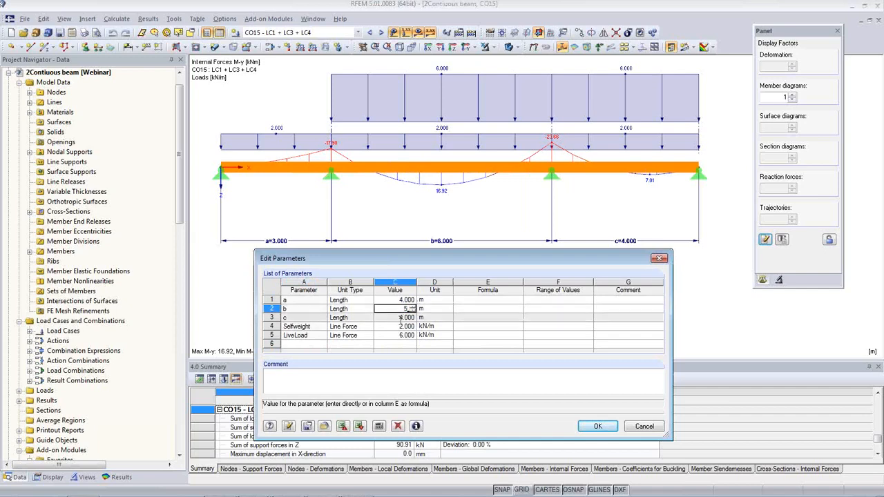
pyautogui.doubleClick(402, 318)
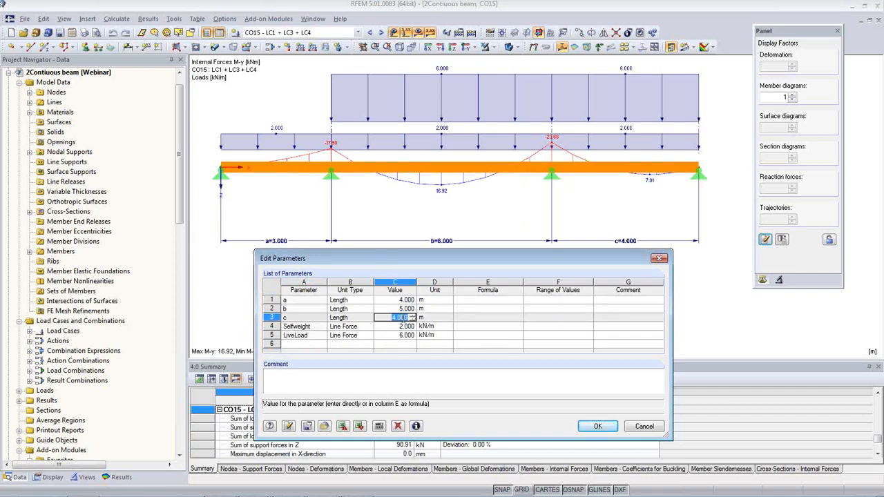
pyautogui.write('8')
pyautogui.press('Return')
# - Set Selfweight to 1 kN/m and LiveLoad to 5 kN/m, and apply the parameters to the model
pyautogui.doubleClick(401, 326)
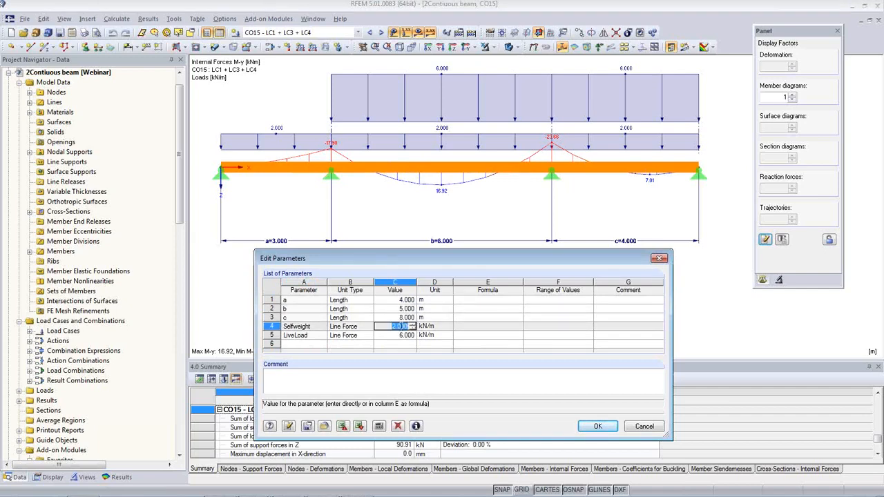
pyautogui.write('1')
pyautogui.press('Return')
pyautogui.doubleClick(401, 335)
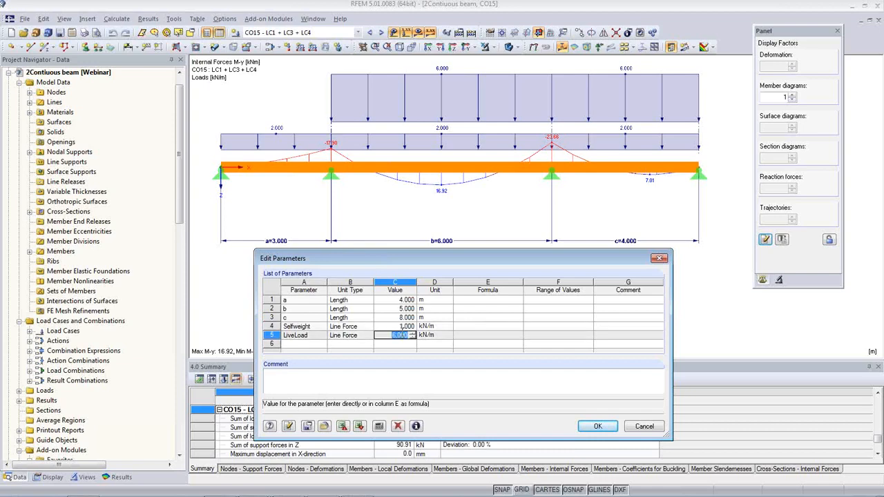
pyautogui.write('5')
pyautogui.press('Up')
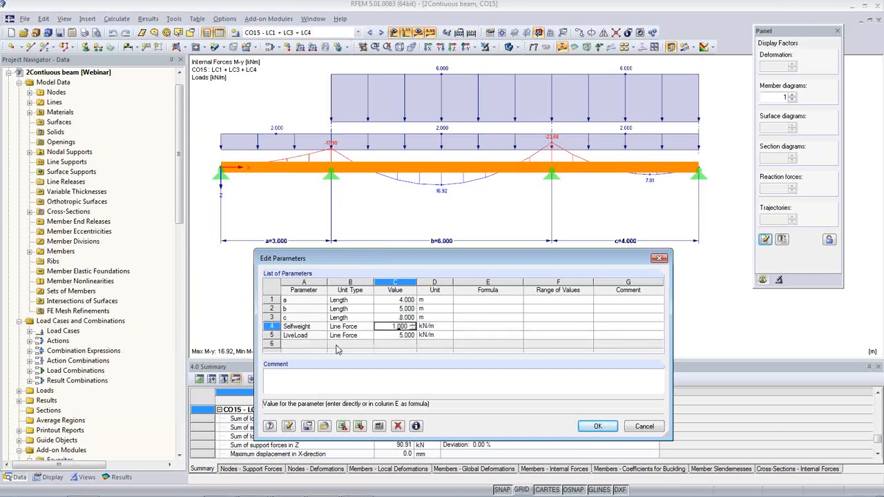
pyautogui.click(288, 428)
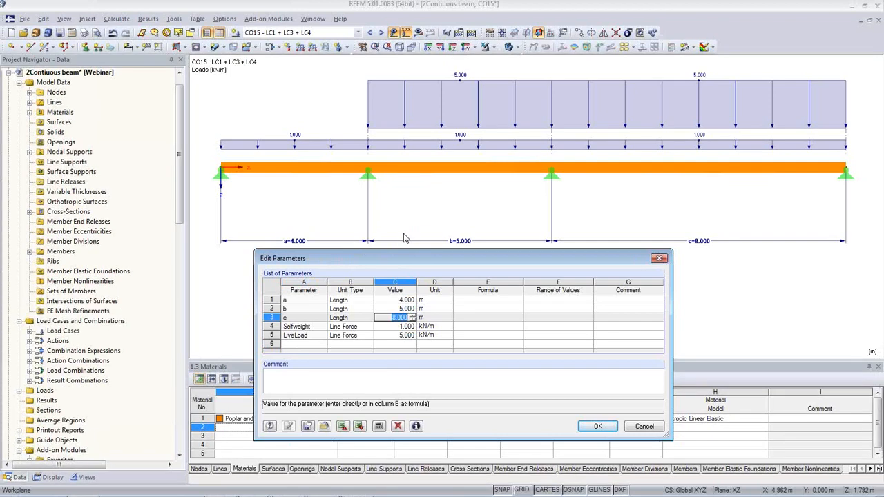
# - Set span length parameter c to 6 m and apply it to the beam
pyautogui.click(387, 317)
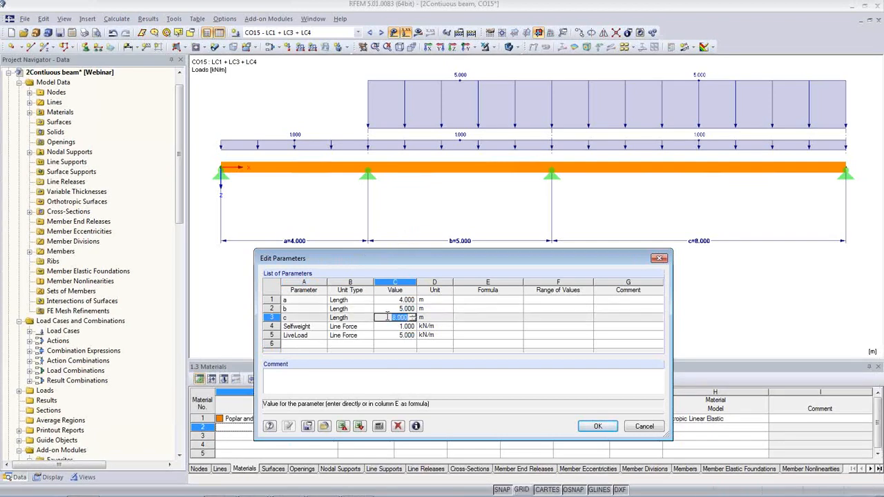
pyautogui.press('Tab')
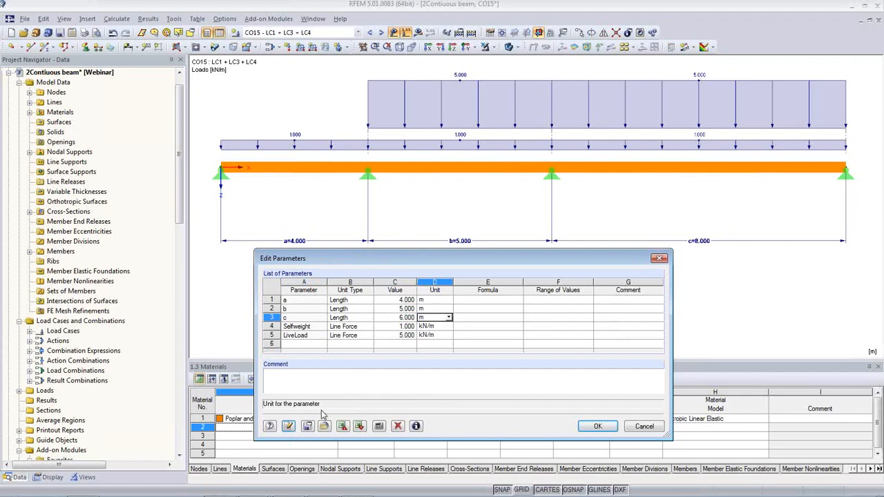
pyautogui.click(288, 428)
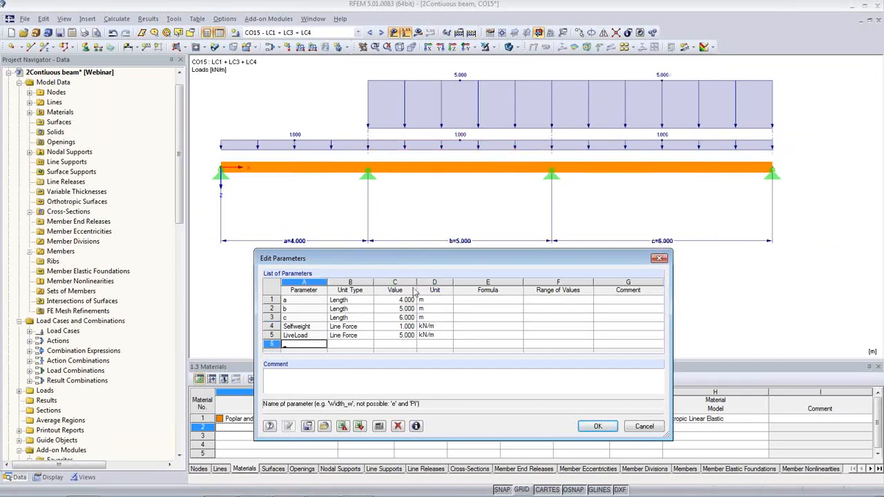
# - Set the LiveLoad parameter to 4 kN/m and apply it to the beam
pyautogui.click(398, 335)
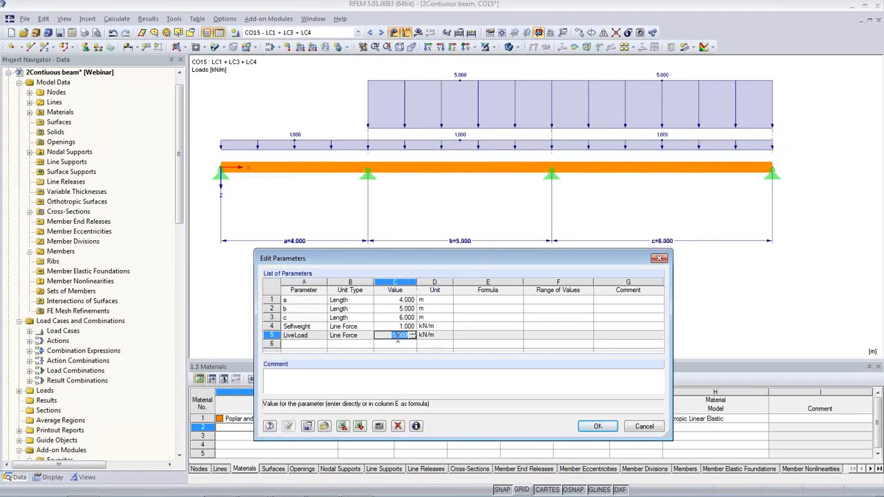
pyautogui.write('4')
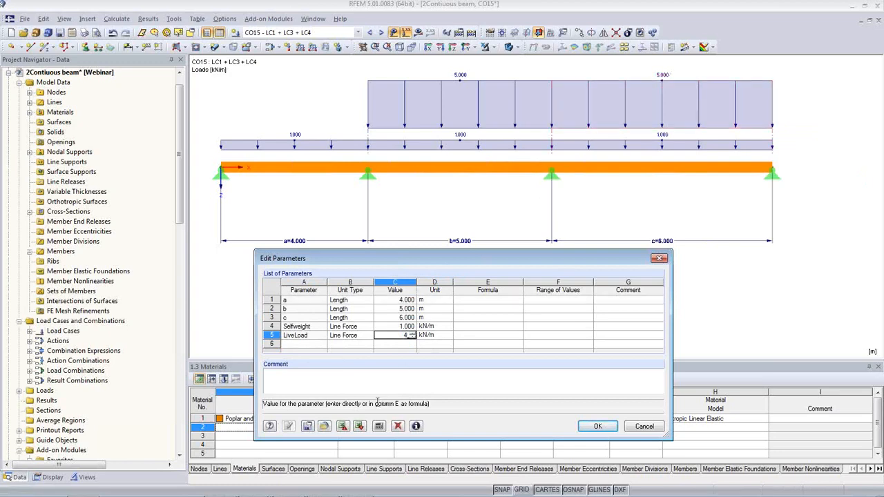
pyautogui.click(308, 426)
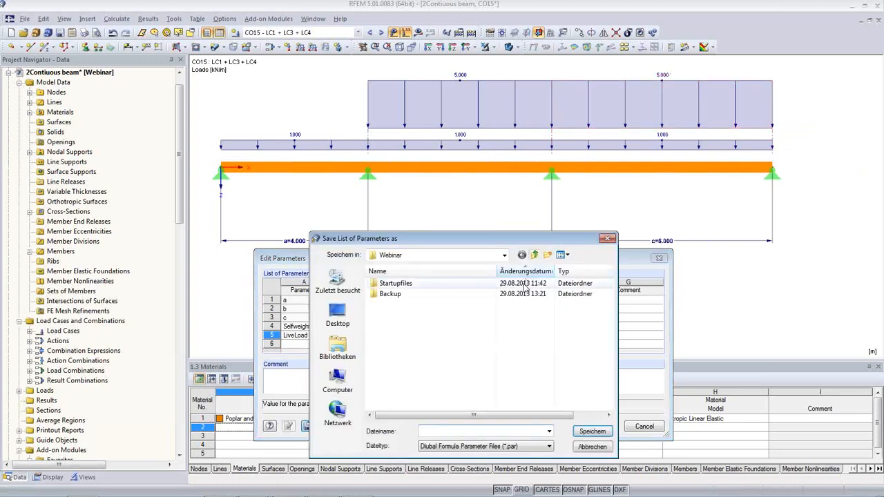
pyautogui.press('Escape')
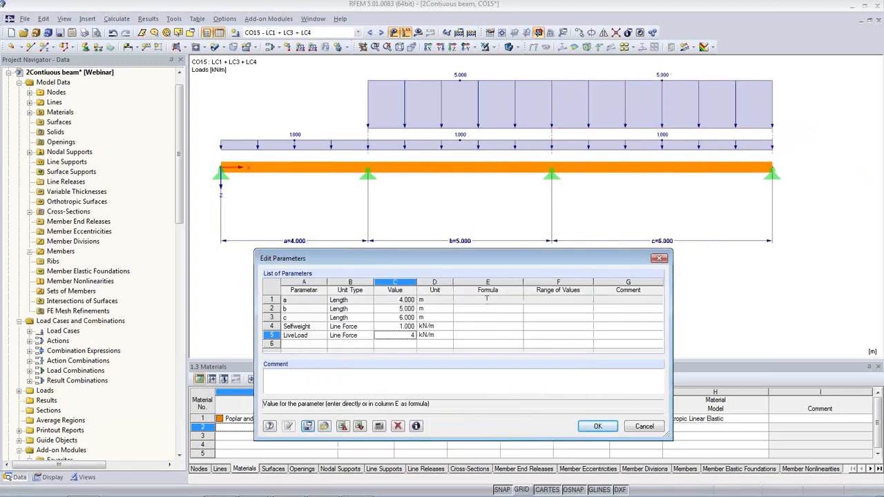
pyautogui.press('Up')
pyautogui.click(288, 426)
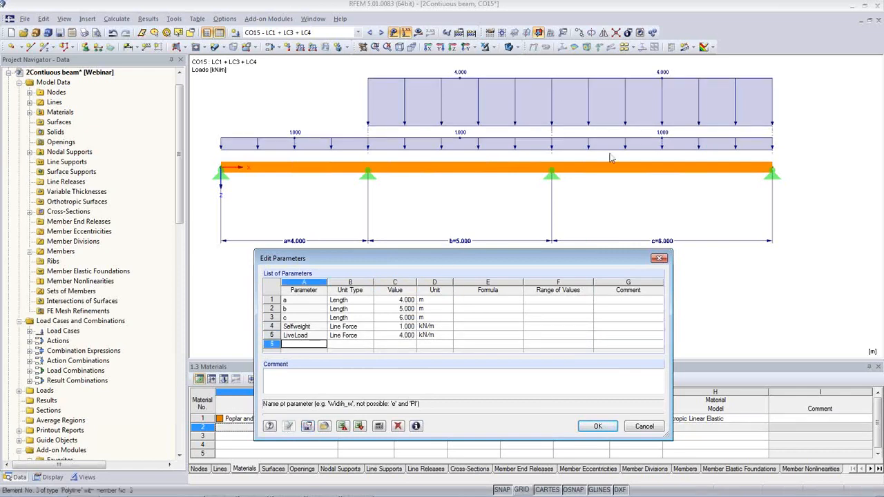
# - Accept the edited parameters and recalculate the continuous beam
pyautogui.click(598, 427)
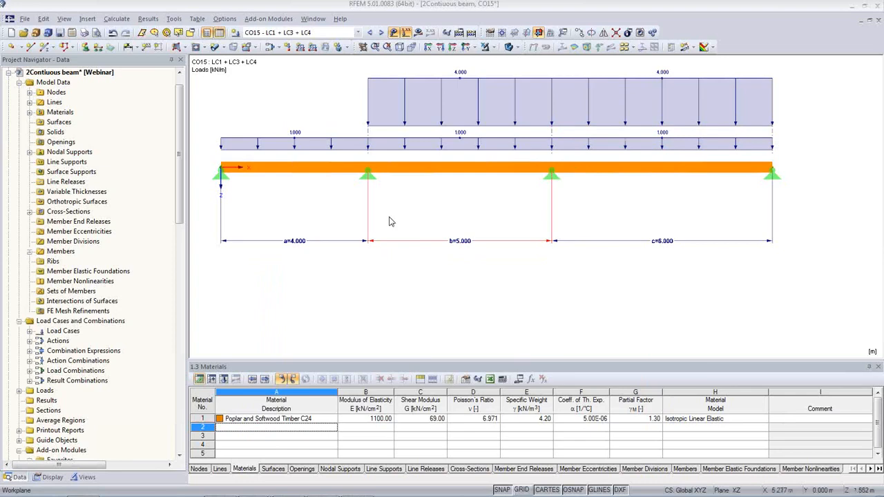
pyautogui.click(124, 20)
pyautogui.click(133, 33)
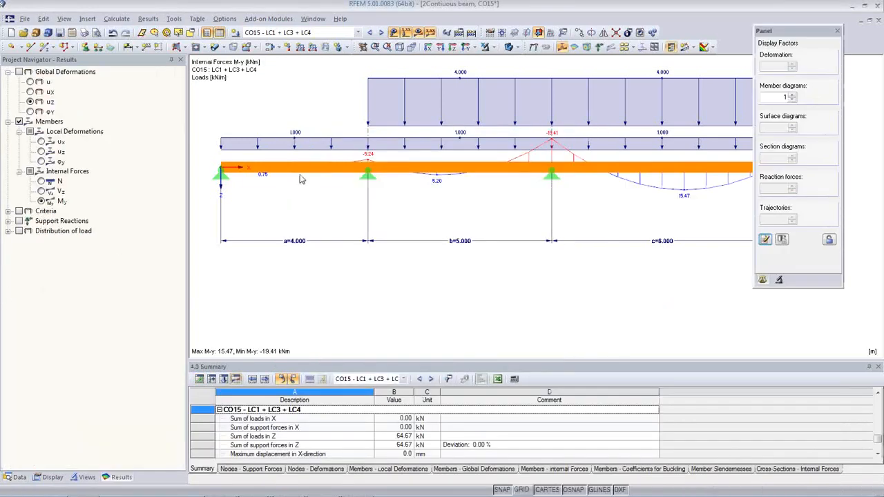
# - Open the printout report PR1: Printout Report Main Edition from the model's project data
pyautogui.click(17, 477)
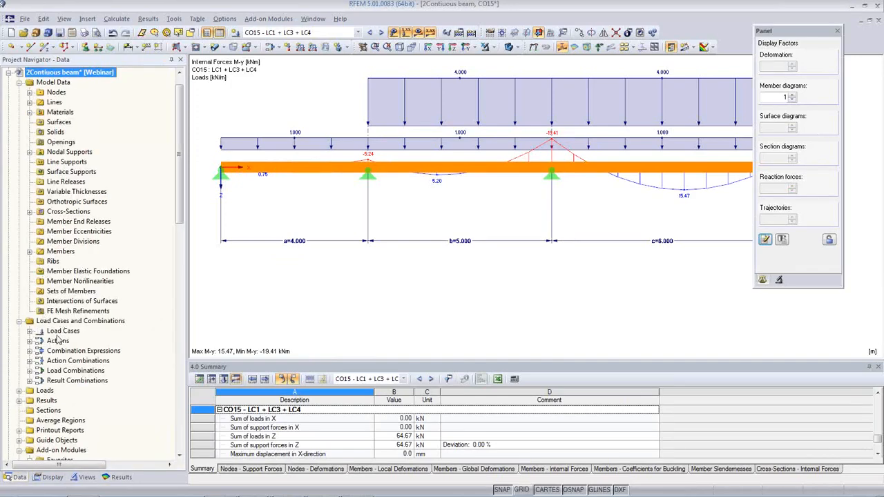
pyautogui.scroll(-2, 61, 334)
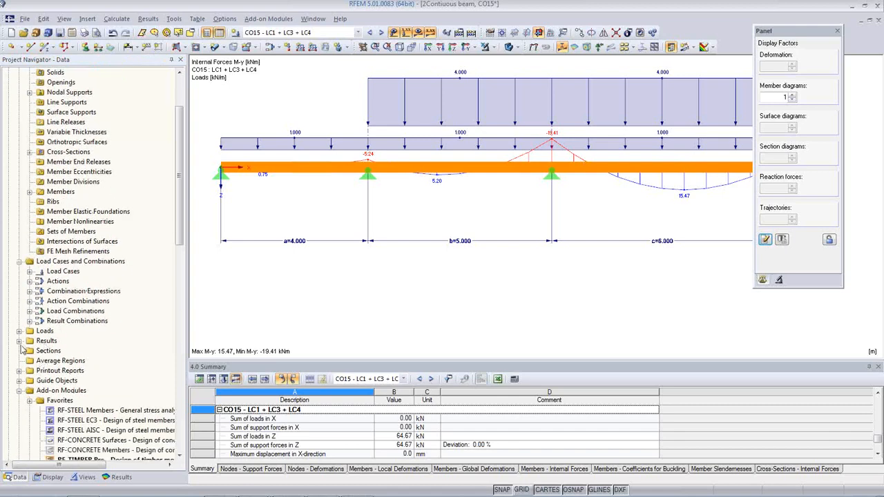
pyautogui.click(20, 370)
pyautogui.scroll(-2, 101, 346)
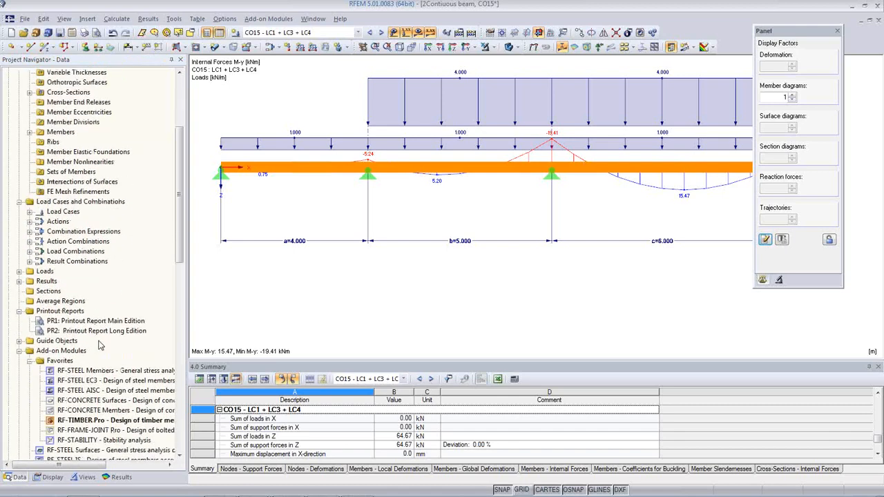
pyautogui.click(106, 322)
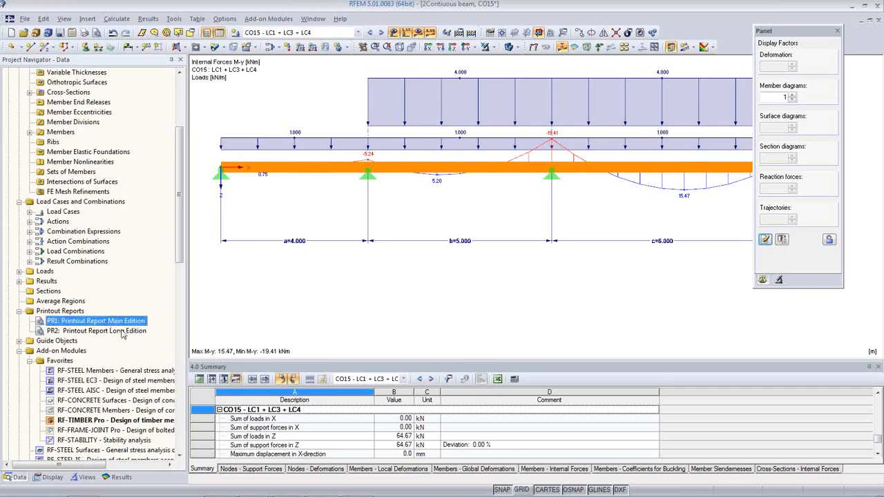
pyautogui.doubleClick(118, 322)
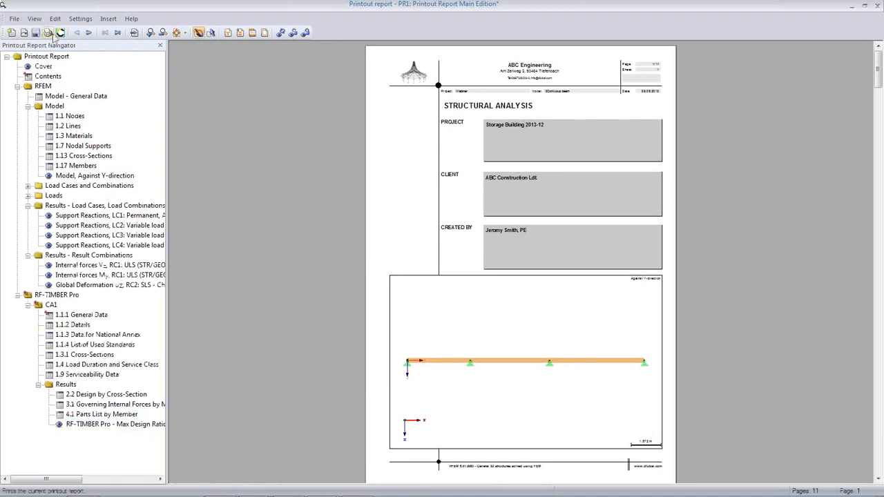
# - Display the printout report two pages at a time
pyautogui.click(32, 19)
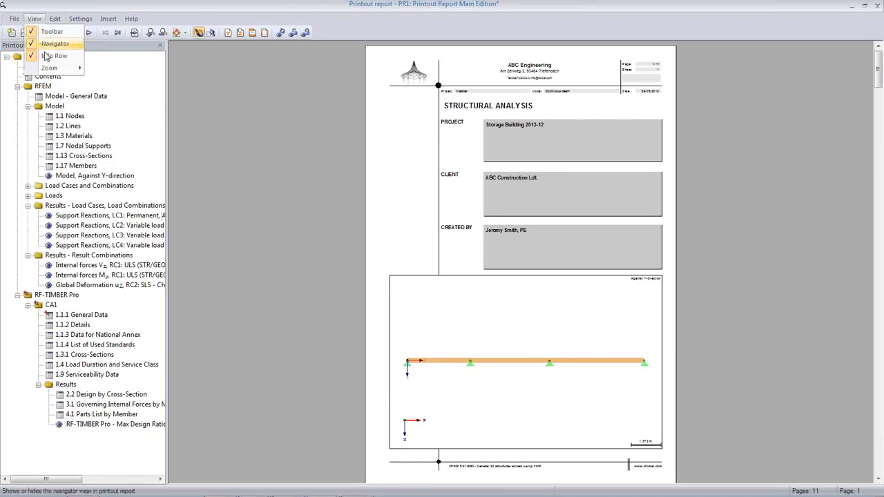
pyautogui.moveTo(52, 67)
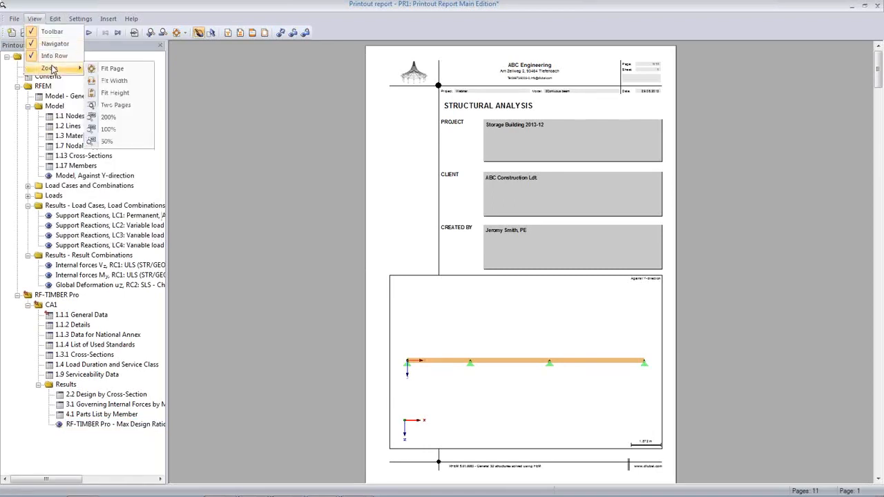
pyautogui.click(115, 105)
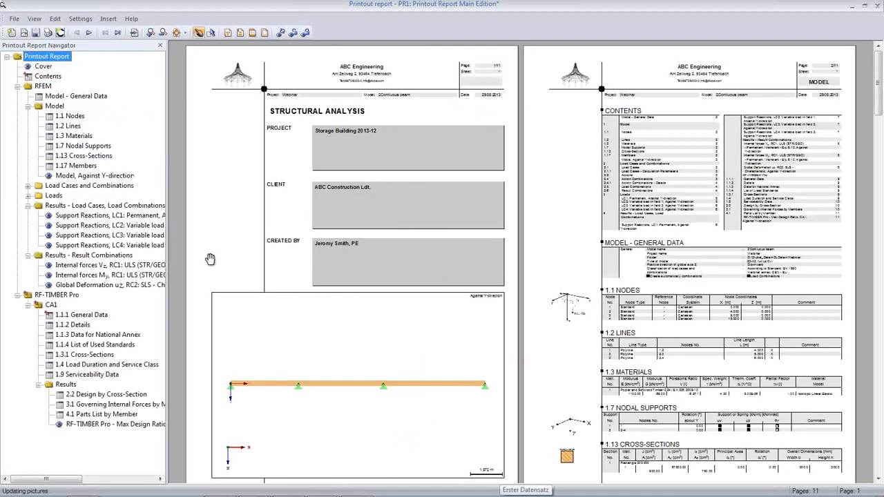
# - Review the report from the LC3 support reactions through the RF-TIMBER Pro maximum design ratio, and close it without saving
pyautogui.click(111, 236)
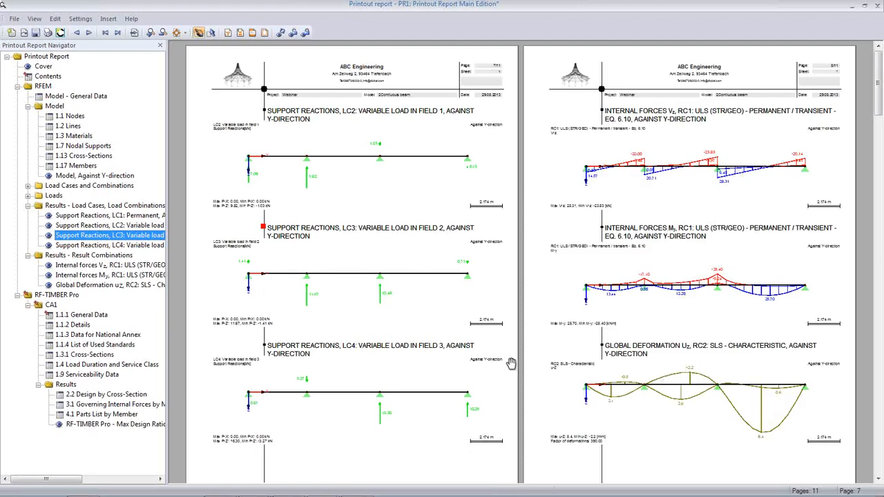
pyautogui.scroll(-10, 510, 362)
pyautogui.scroll(-8, 511, 362)
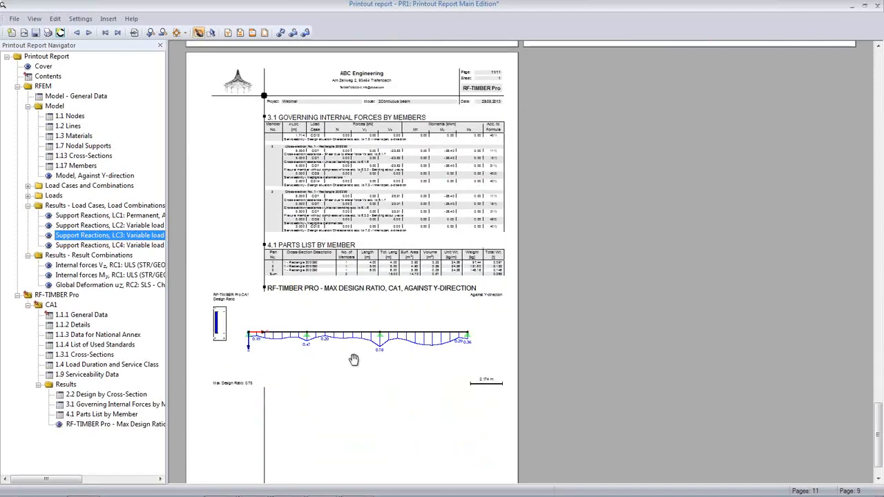
pyautogui.scroll(-2, 353, 359)
pyautogui.scroll(10, 276, 394)
pyautogui.scroll(7, 280, 356)
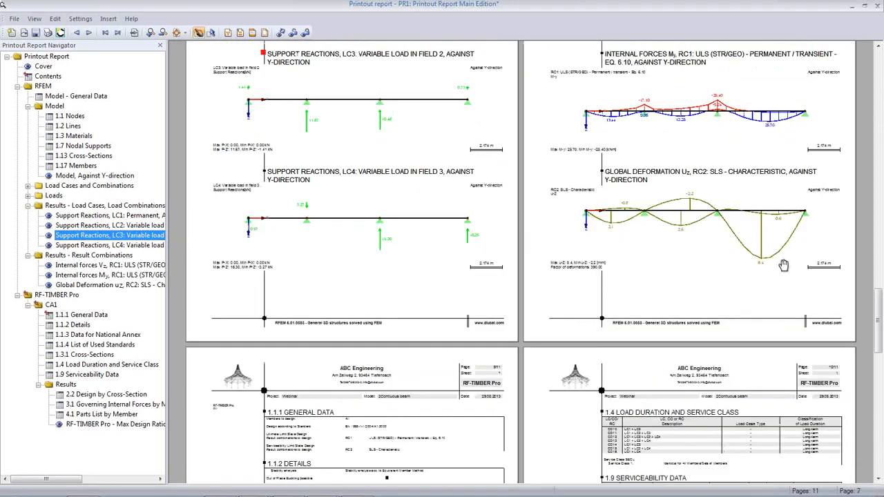
pyautogui.click(877, 6)
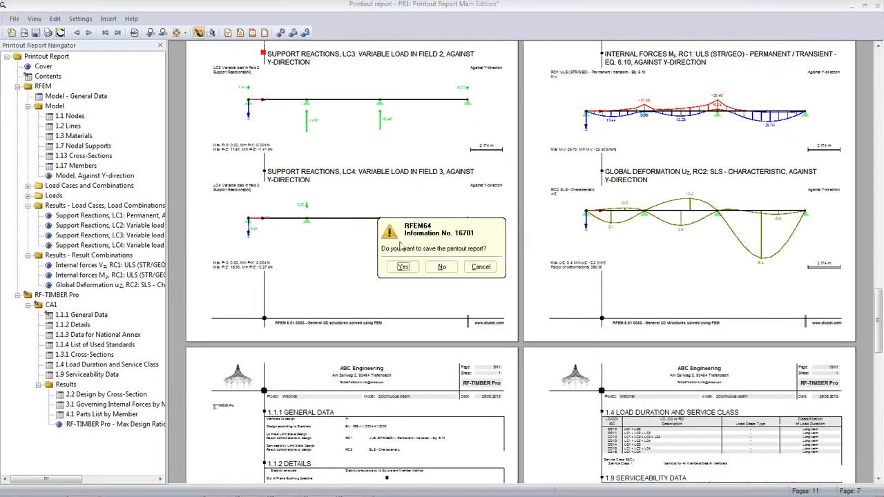
pyautogui.click(440, 276)
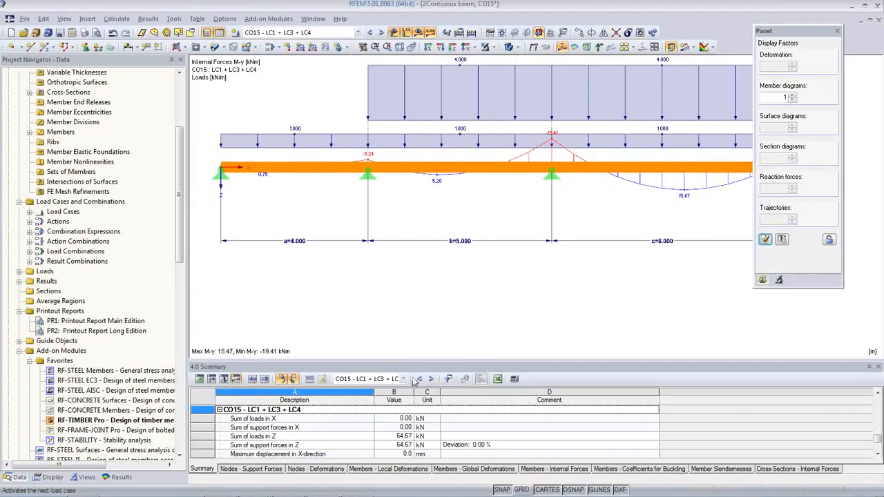
# - Open the model's parameter list and set span length parameter c to 4 m
pyautogui.click(43, 18)
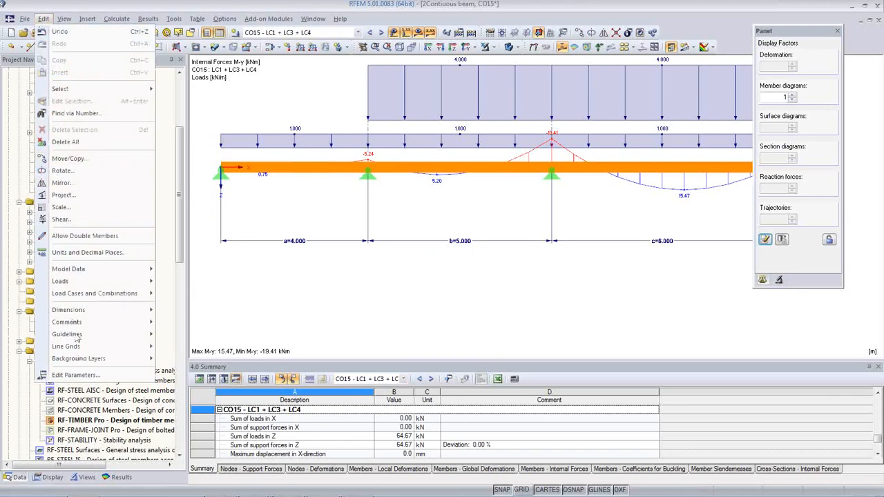
pyautogui.click(80, 376)
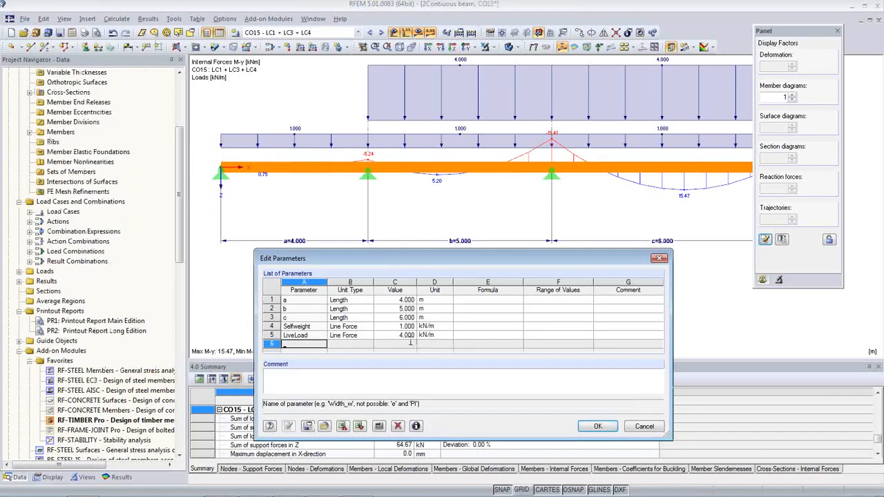
pyautogui.doubleClick(399, 318)
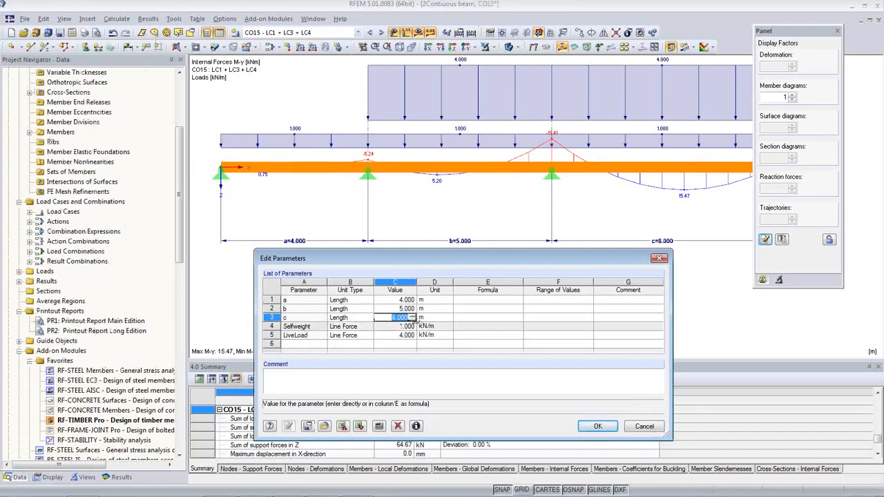
pyautogui.write('4')
pyautogui.press('Return')
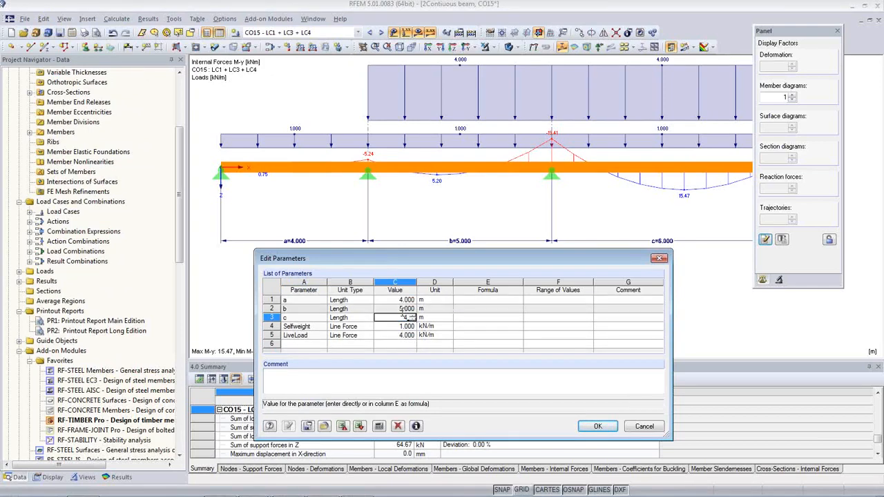
pyautogui.doubleClick(395, 309)
pyautogui.click(391, 316)
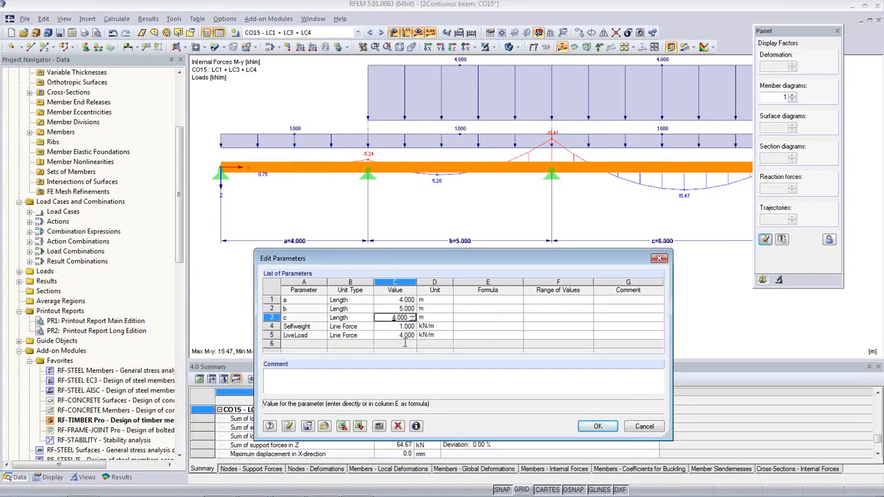
# - Apply the edited parameter list with length c at 4 m and recalculate the model
pyautogui.click(585, 428)
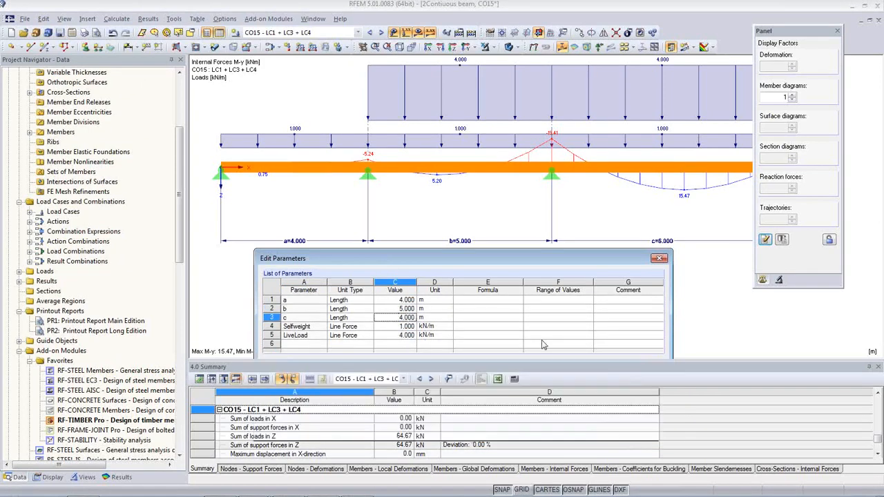
pyautogui.click(120, 21)
pyautogui.click(124, 31)
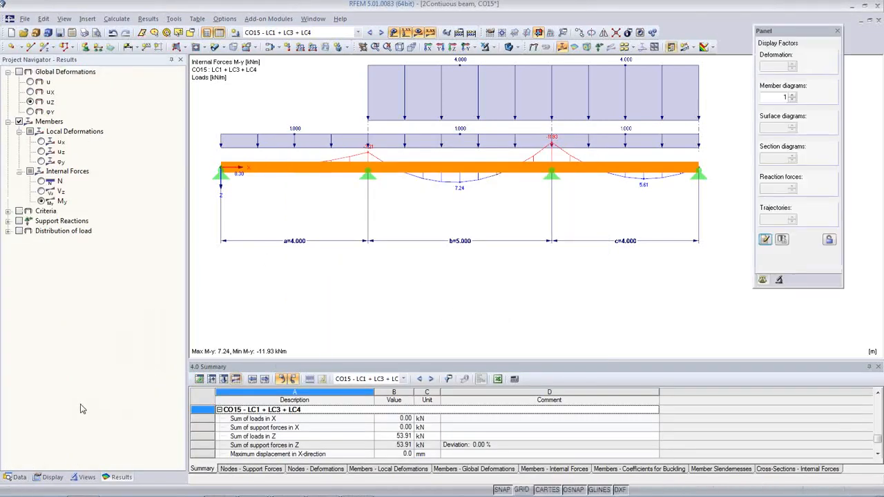
# - Open the PR1 main edition printout report, check the updated beam graphic and load tables, and close the report
pyautogui.click(15, 477)
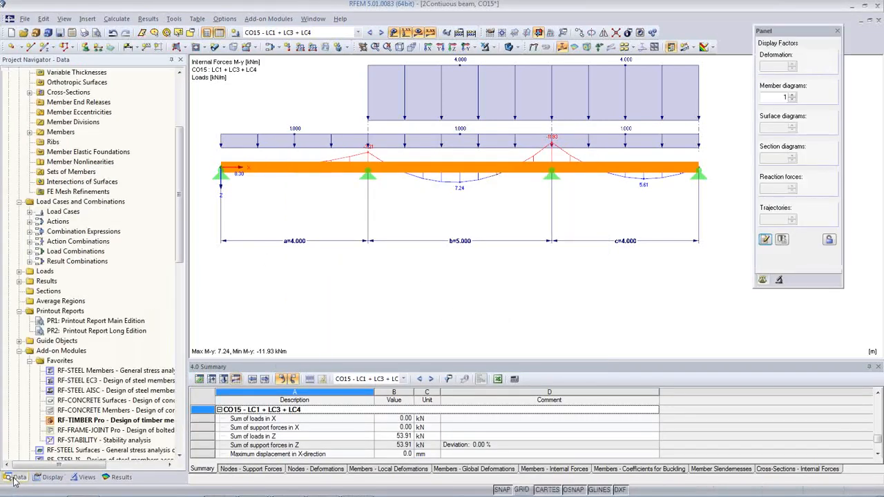
pyautogui.click(81, 322)
pyautogui.doubleClick(81, 321)
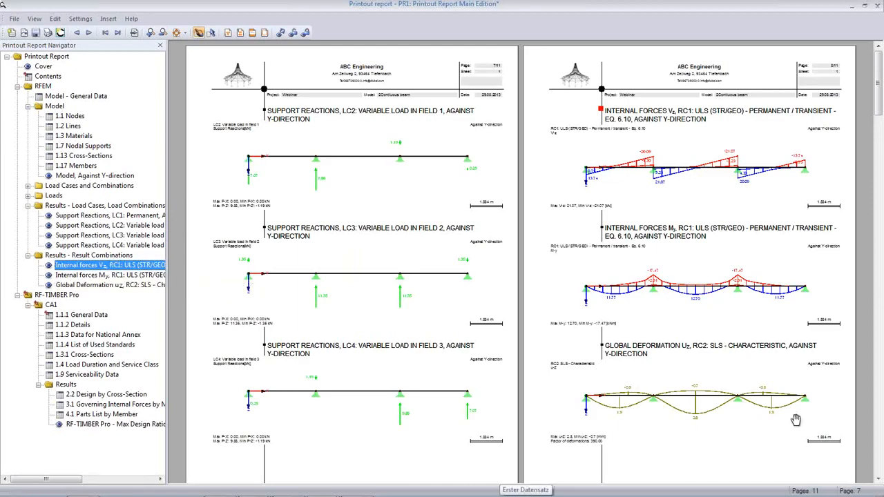
pyautogui.scroll(15, 476, 283)
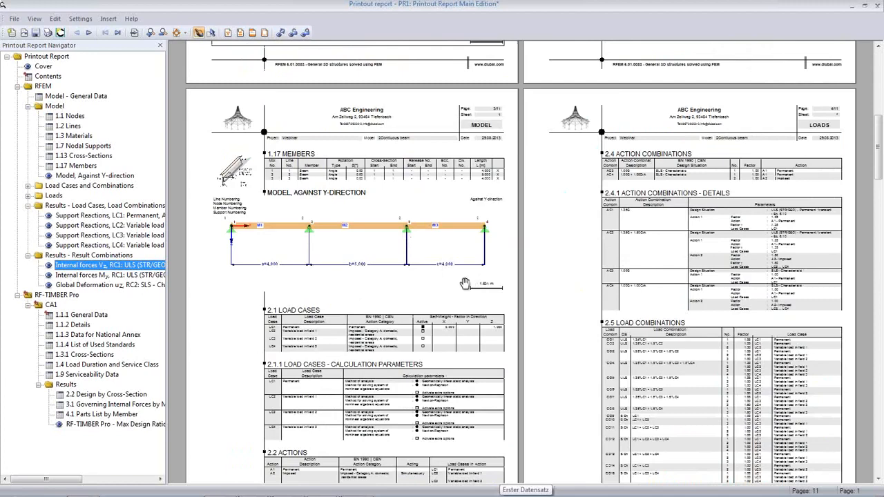
pyautogui.keyDown('ctrl'); pyautogui.scroll(3, 451, 269); pyautogui.keyUp('ctrl')
pyautogui.keyDown('ctrl'); pyautogui.scroll(2, 450, 269); pyautogui.keyUp('ctrl')
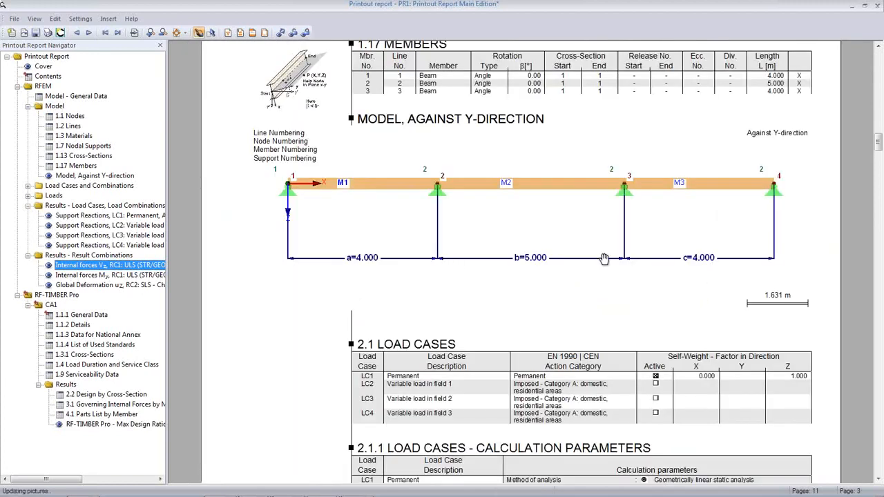
pyautogui.scroll(-6, 520, 275)
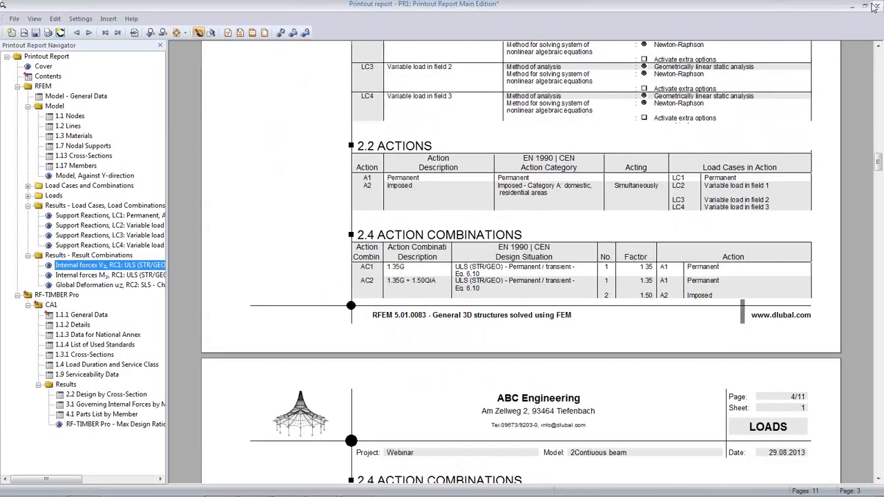
pyautogui.click(875, 6)
pyautogui.click(440, 269)
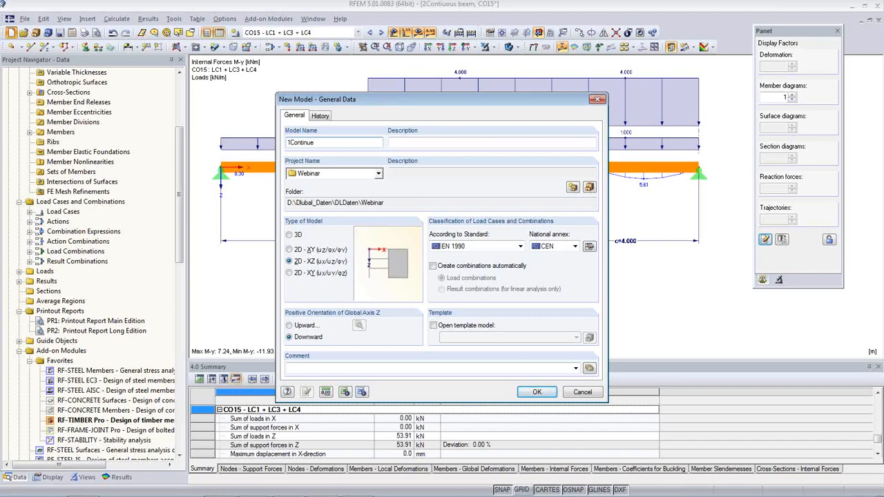
# - Create the 2D-XZ model 1Continue and set up a generated continuous beam with three 5 m spans, 3 kN/m permanent and 5 kN/m variable load
pyautogui.click(547, 395)
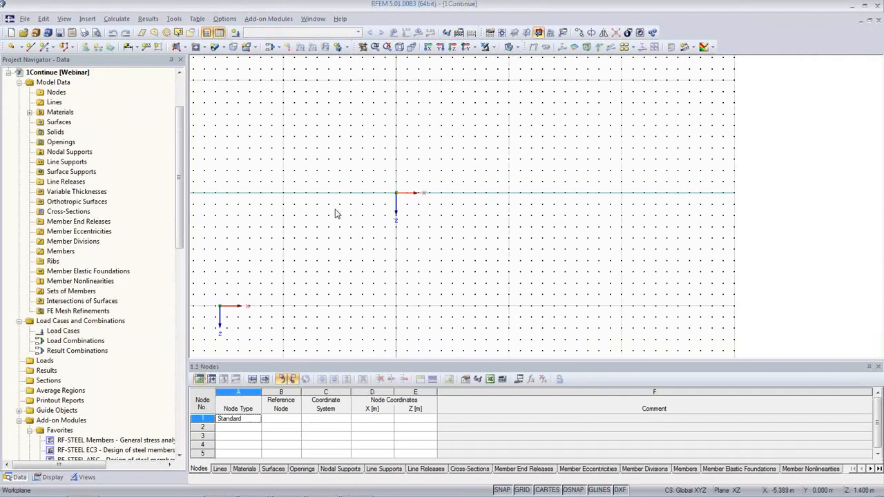
pyautogui.click(170, 20)
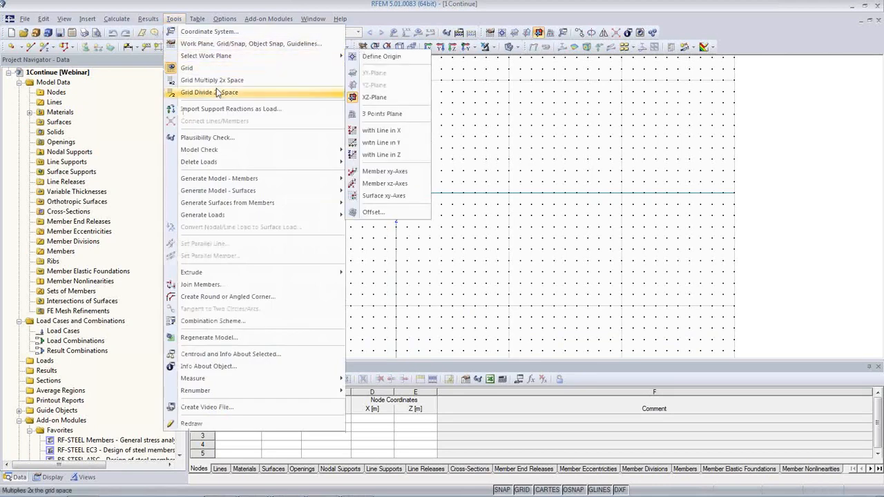
pyautogui.moveTo(217, 178)
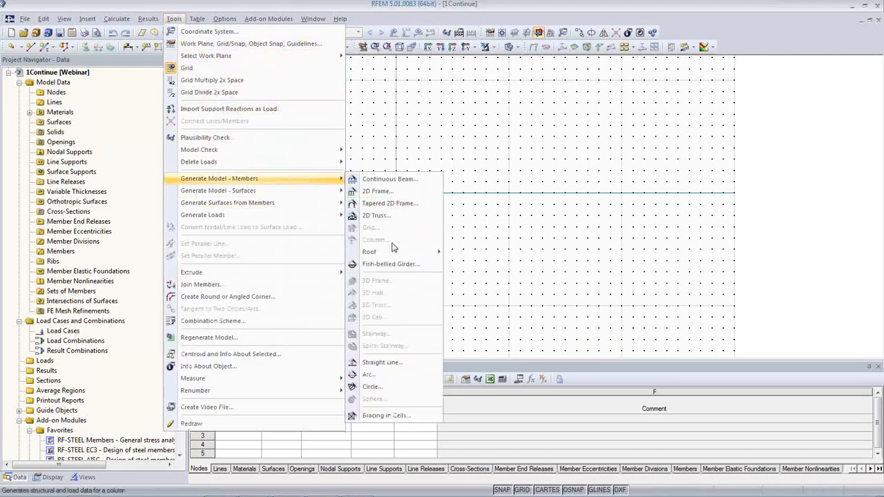
pyautogui.click(392, 182)
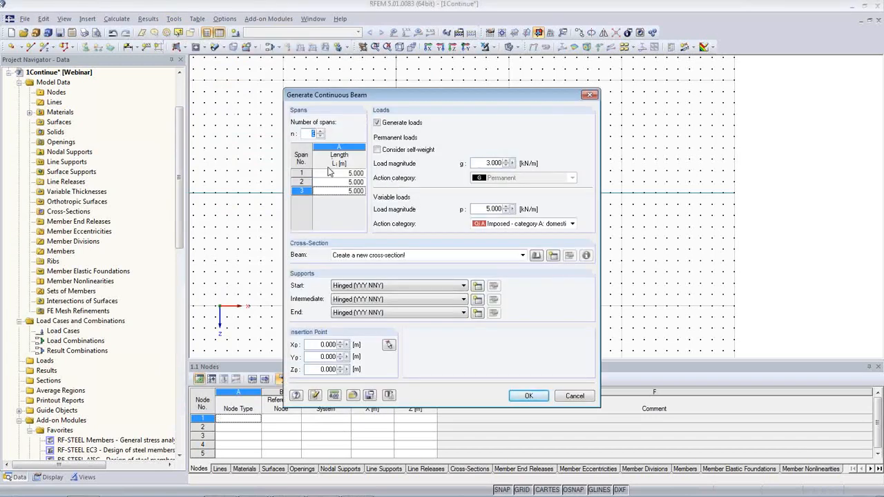
pyautogui.click(319, 131)
pyautogui.click(320, 136)
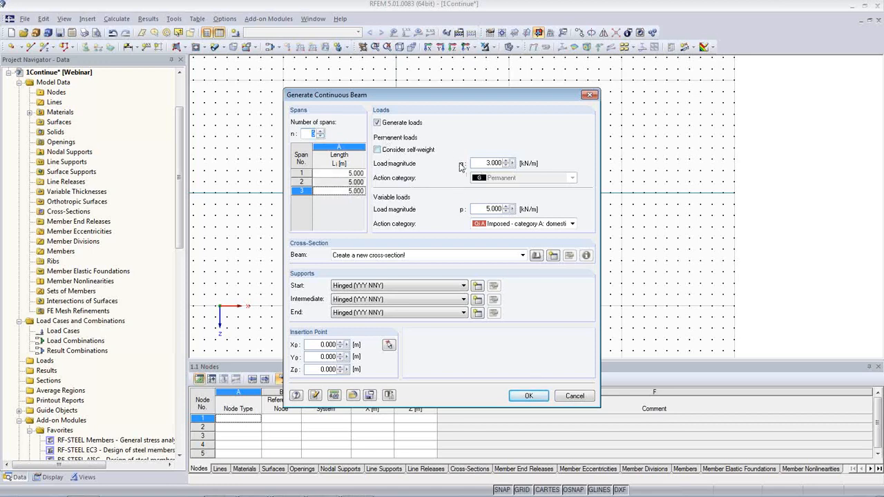
pyautogui.doubleClick(482, 164)
pyautogui.doubleClick(490, 209)
# - Define a new rectangular timber cross-section for the beam, 300 mm wide and 500 mm deep, in Poplar and Softwood Timber C24
pyautogui.click(554, 256)
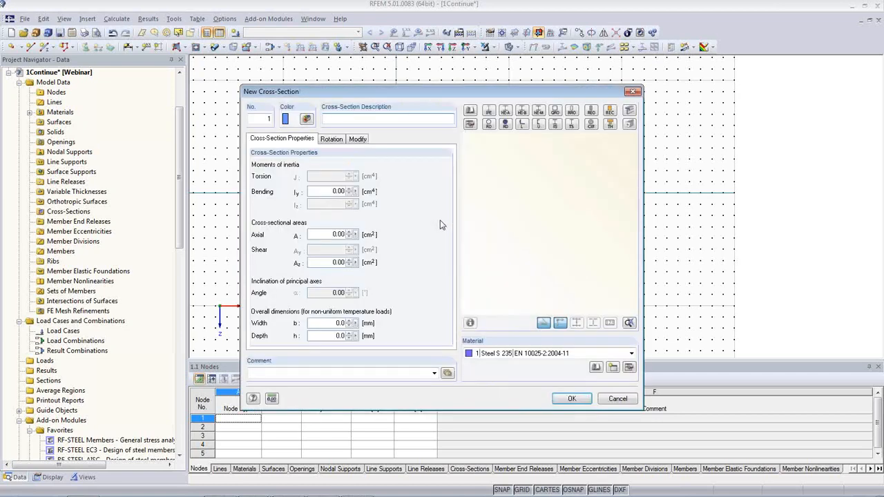
pyautogui.click(609, 123)
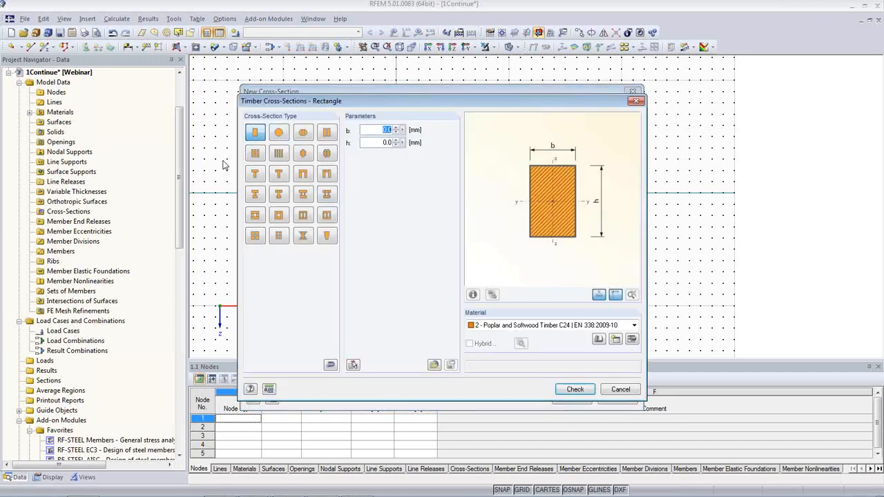
pyautogui.write('300')
pyautogui.press('Tab')
pyautogui.write('50')
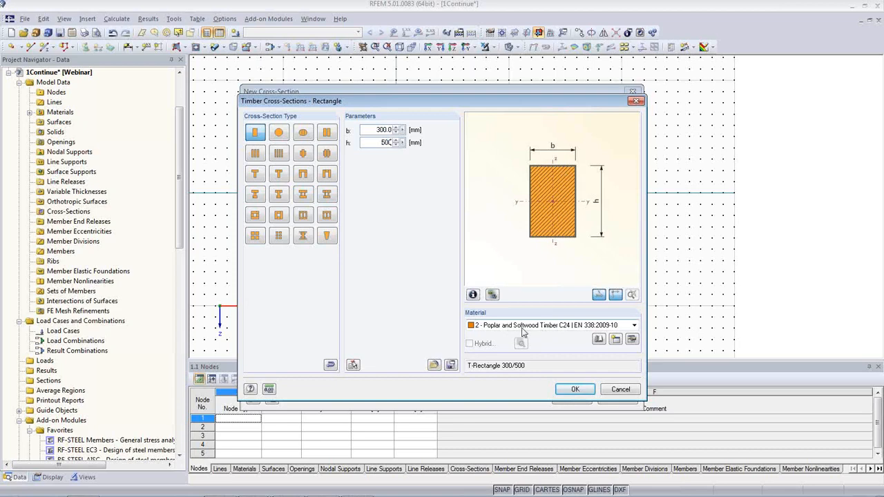
pyautogui.click(633, 325)
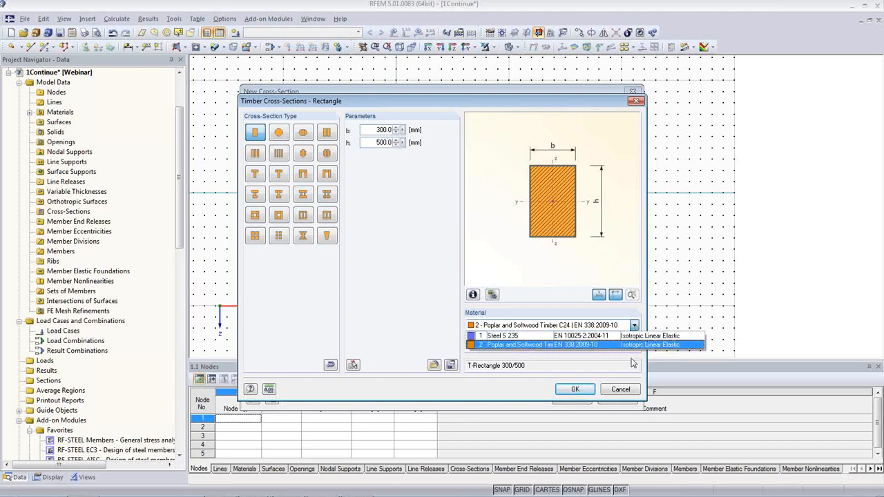
pyautogui.click(580, 344)
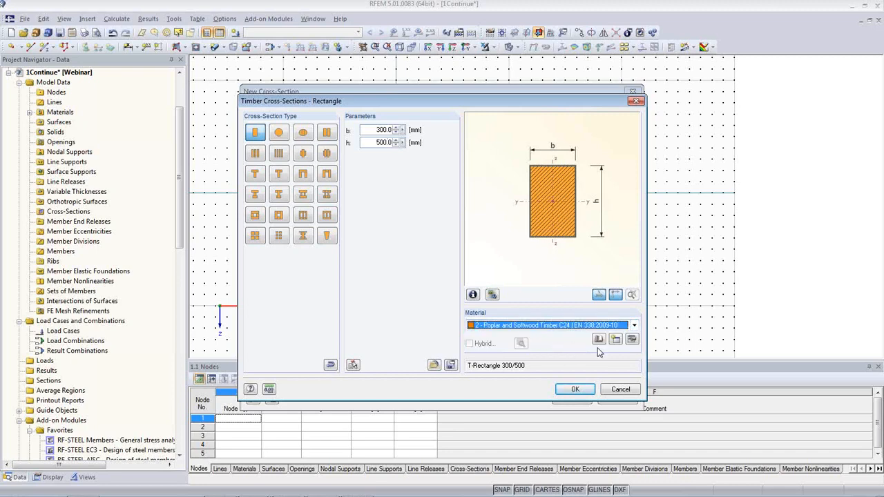
# - Examine the C24 timber's material constants and its entry in the material library, keeping the material as defined
pyautogui.click(631, 340)
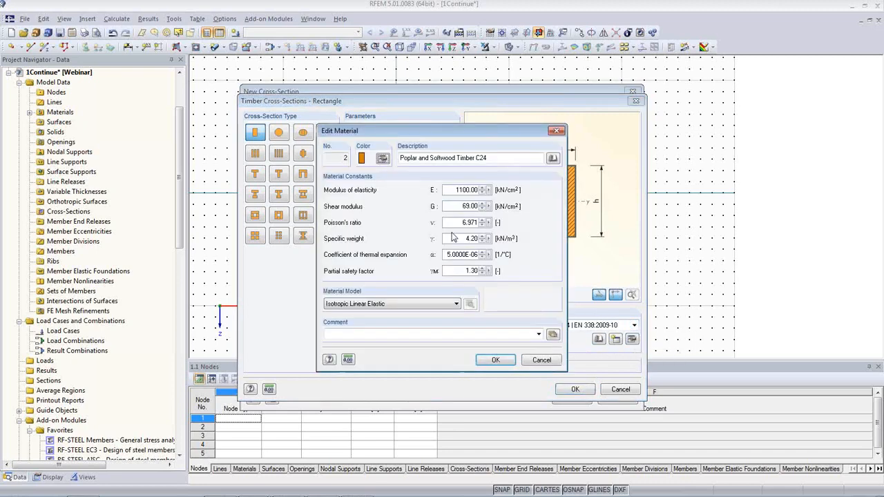
pyautogui.click(552, 159)
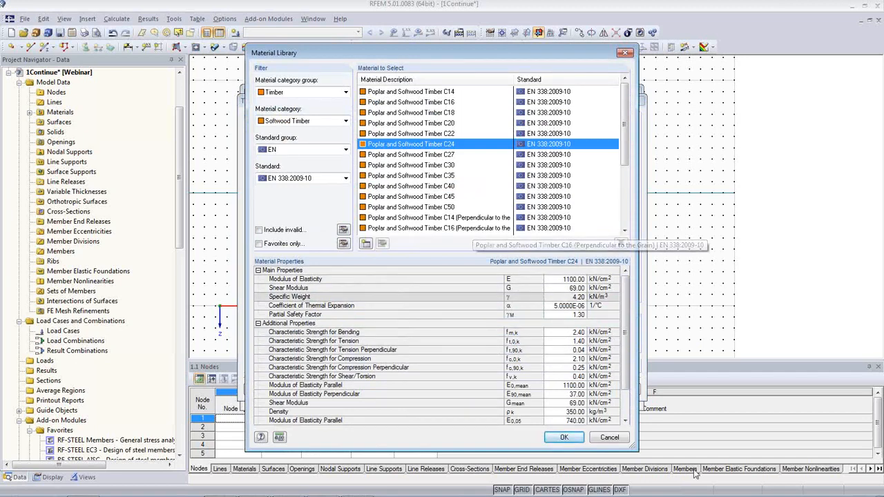
pyautogui.click(608, 439)
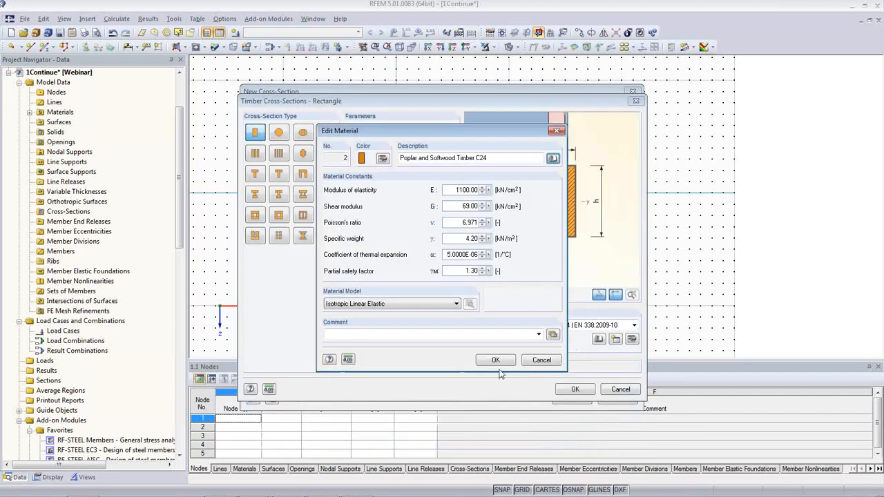
pyautogui.click(495, 361)
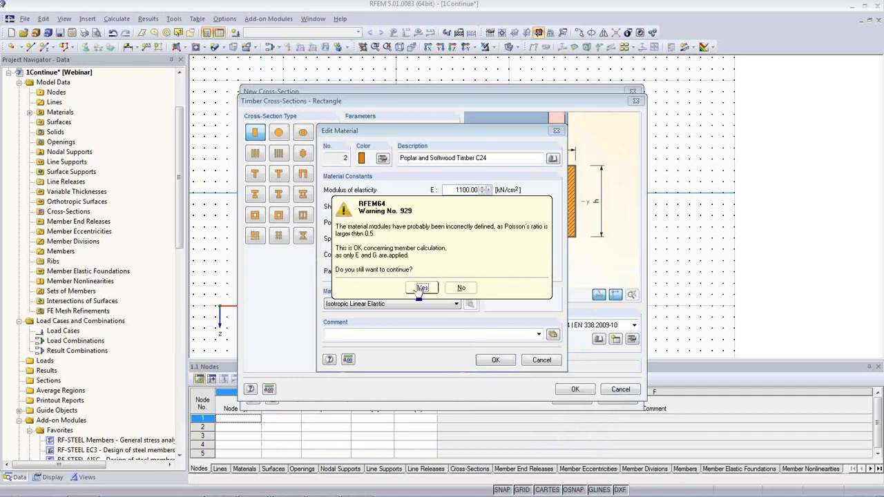
pyautogui.click(419, 288)
# - Accept the 300/500 timber rectangle and inspect its section properties and stress point table
pyautogui.click(573, 389)
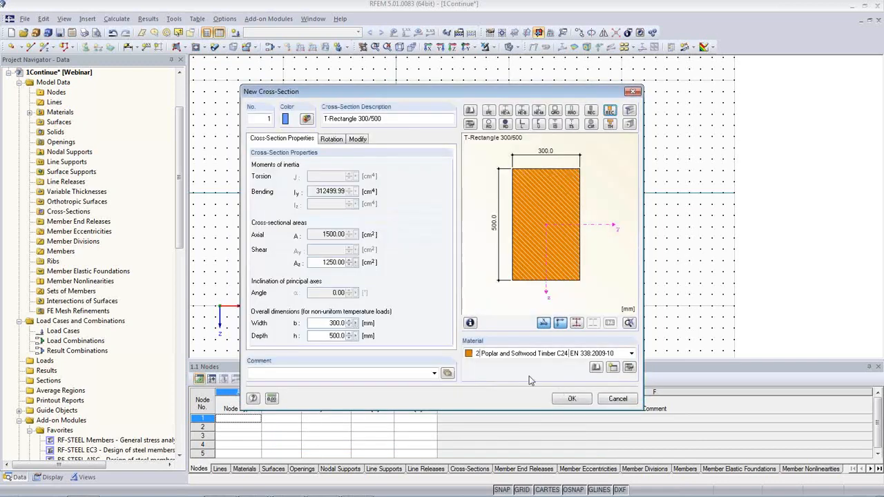
pyautogui.click(469, 322)
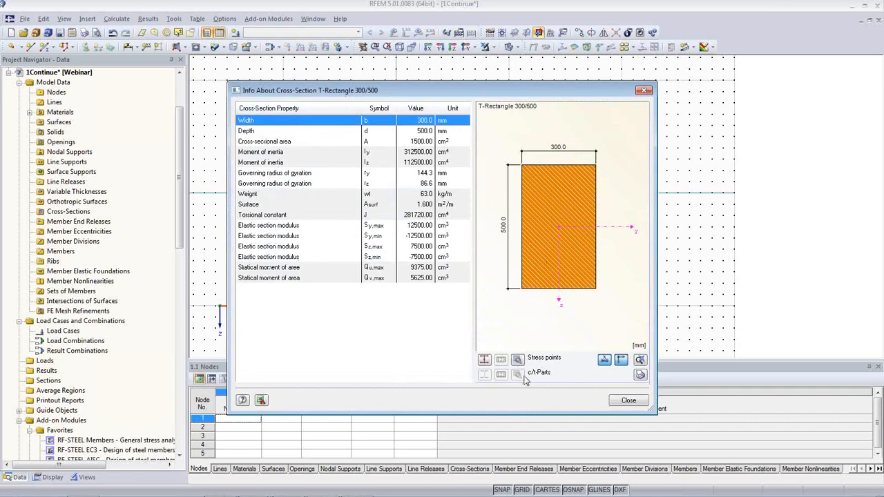
pyautogui.click(517, 360)
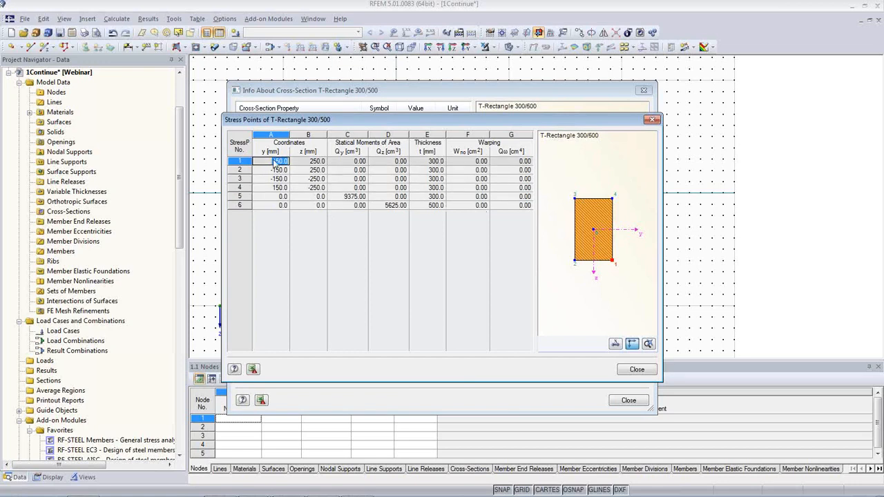
pyautogui.click(636, 370)
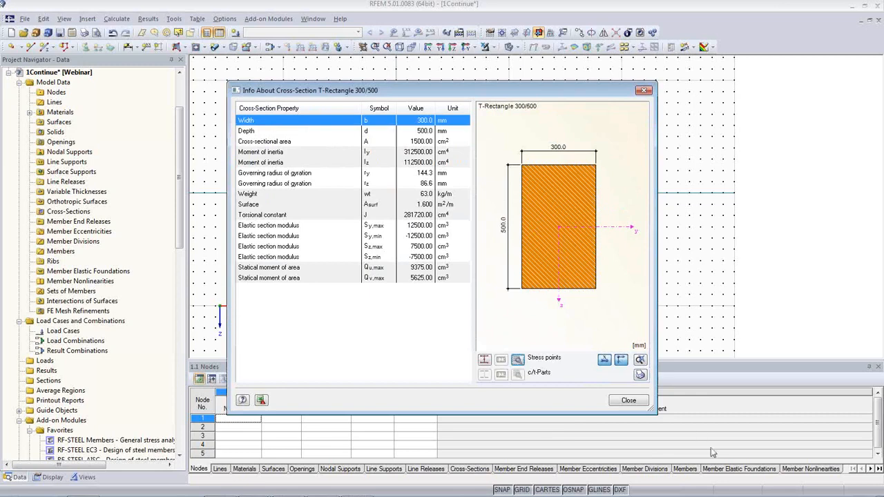
pyautogui.click(628, 401)
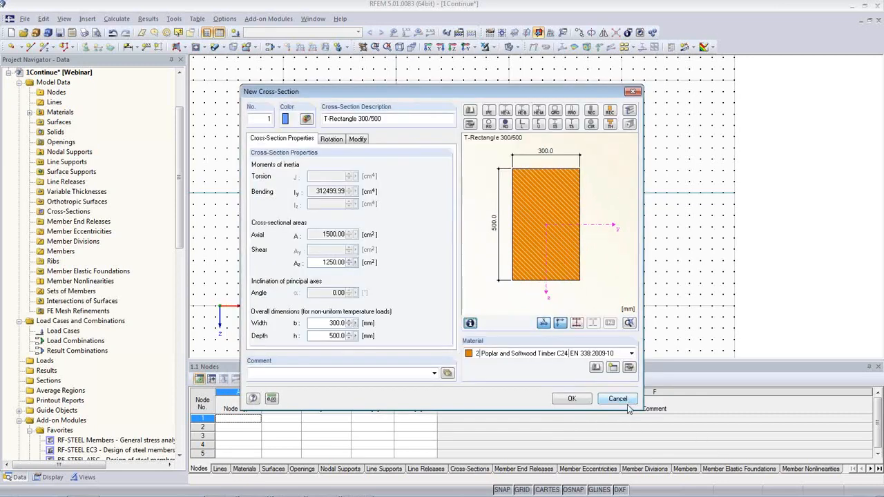
# - Assign the new cross-section to the beam, generate the three-span continuous beam, and hide the work plane grid
pyautogui.click(580, 399)
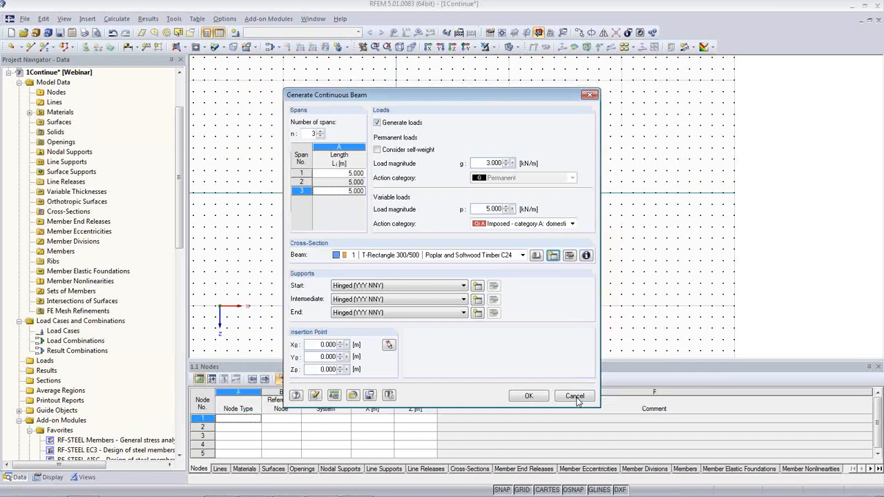
pyautogui.click(528, 398)
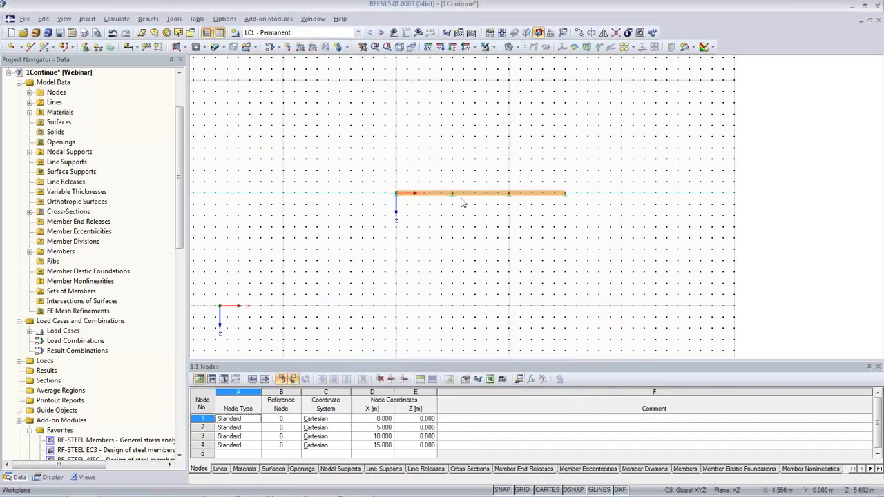
pyautogui.scroll(3, 462, 202)
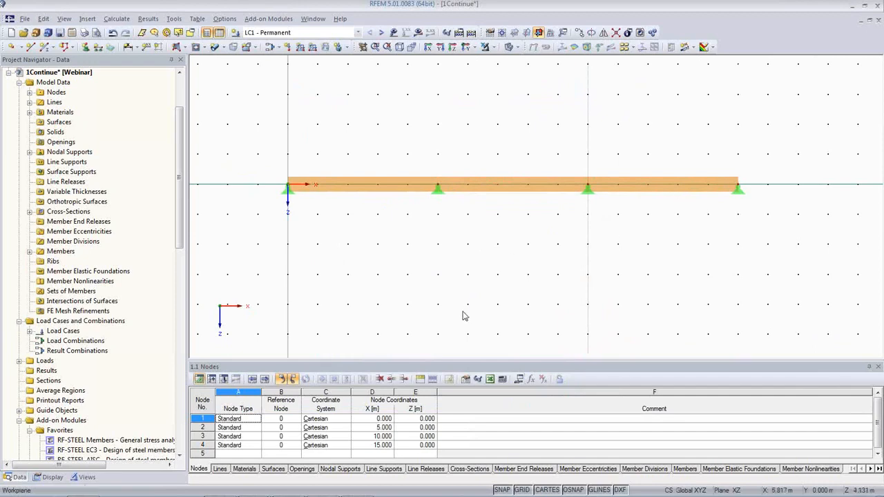
pyautogui.click(521, 489)
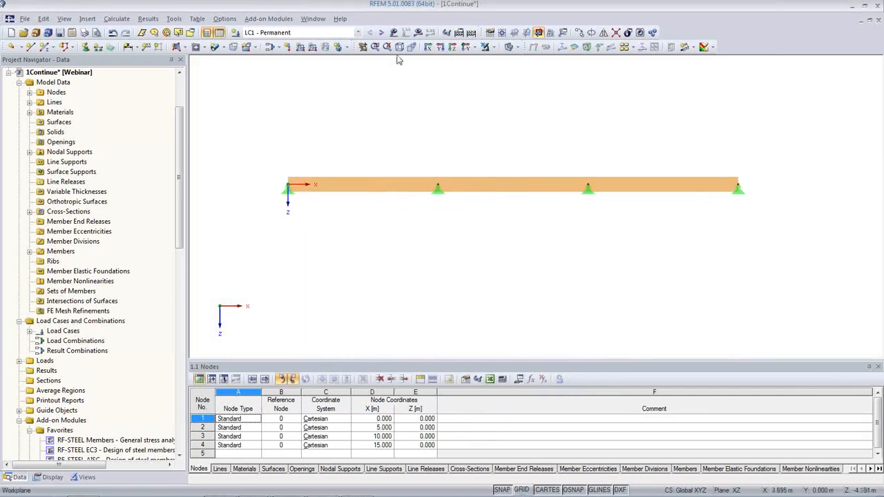
# - Display the generated loads on the beam and go through the load cases from LC1 to LC4
pyautogui.click(393, 32)
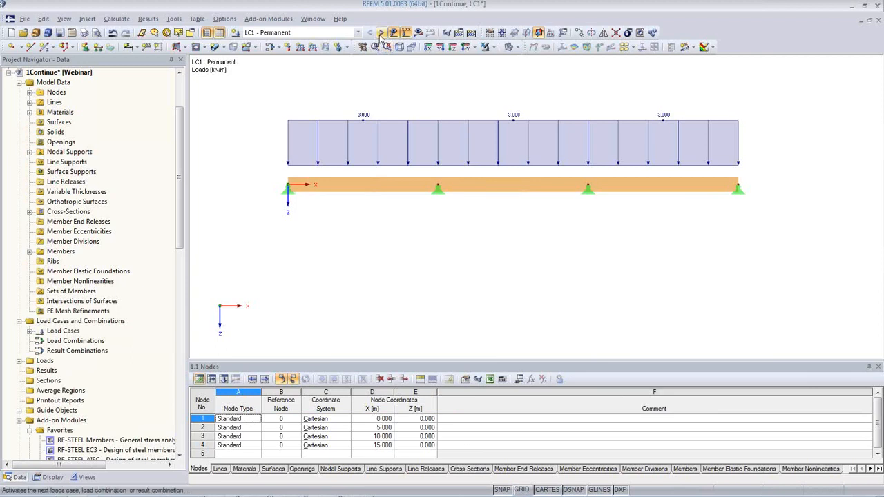
pyautogui.click(381, 33)
pyautogui.click(380, 33)
pyautogui.click(381, 33)
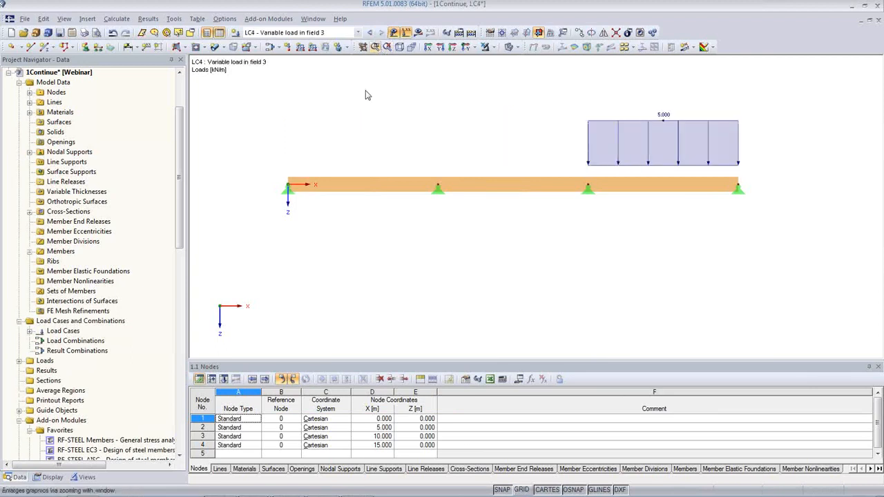
# - Enable automatic creation of load combinations in the model's general data, with EN 1990 and the CEN national annex
pyautogui.rightClick(60, 73)
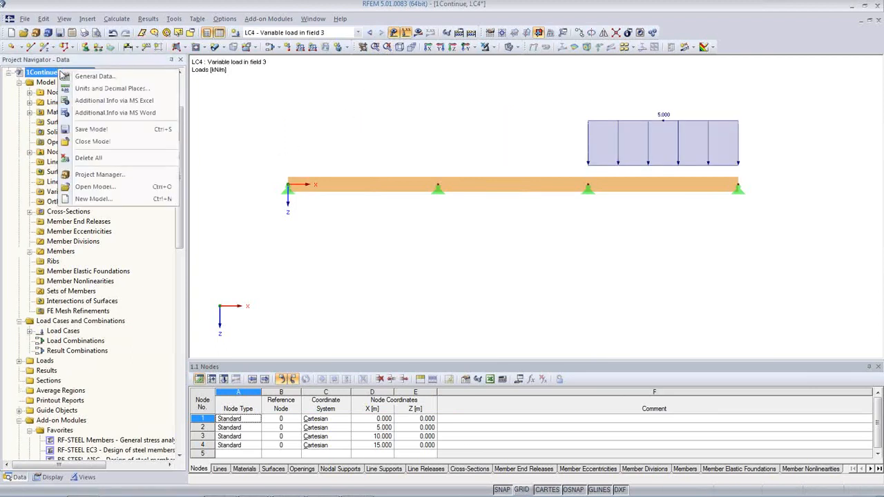
pyautogui.click(80, 77)
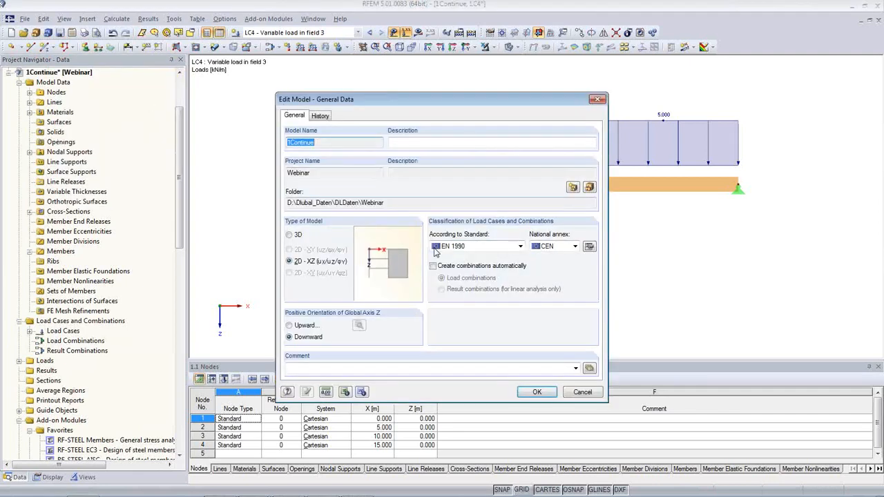
pyautogui.click(520, 246)
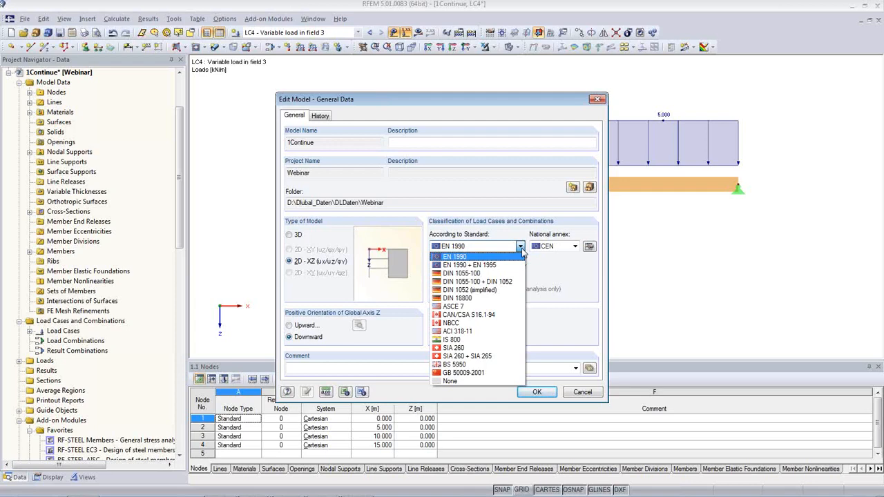
pyautogui.click(478, 256)
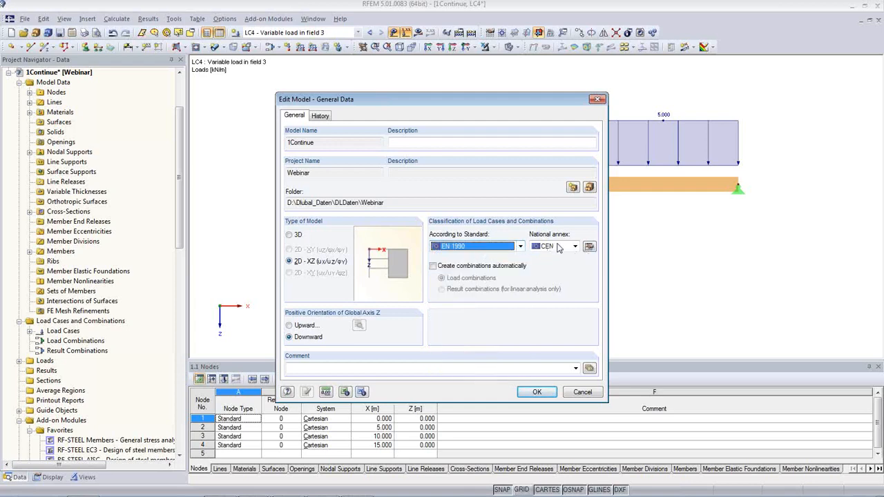
pyautogui.click(559, 247)
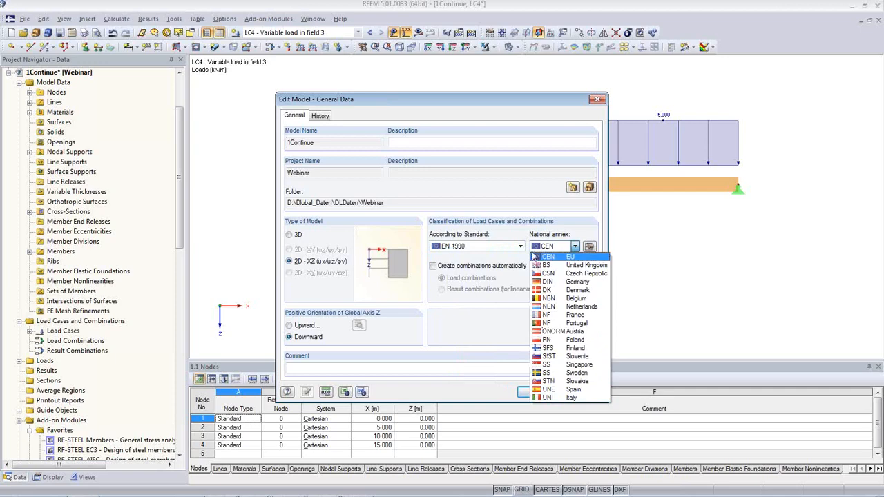
pyautogui.click(545, 257)
pyautogui.click(433, 266)
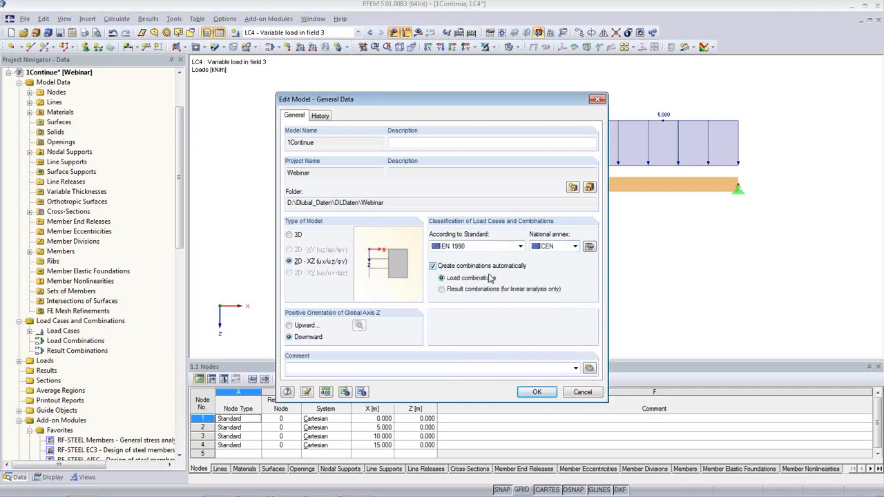
pyautogui.click(546, 395)
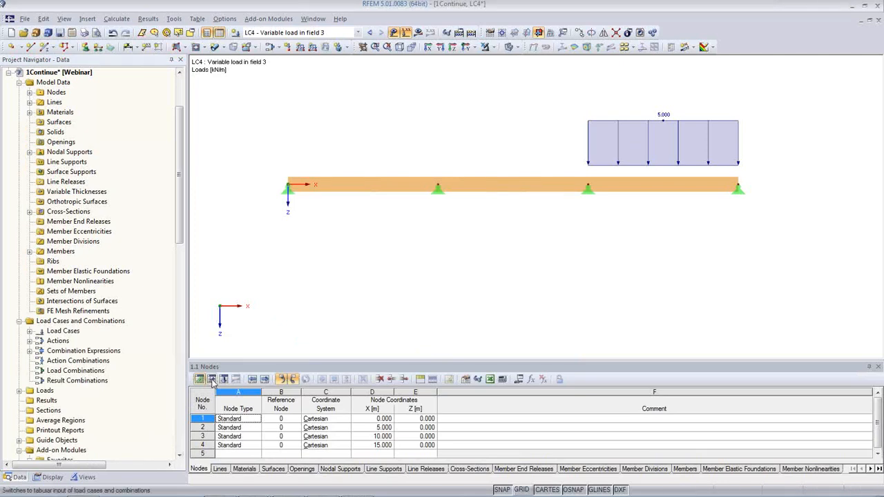
# - Show the load cases in an enlarged input table and check the loads of LC1 to LC4 on the beam
pyautogui.click(210, 382)
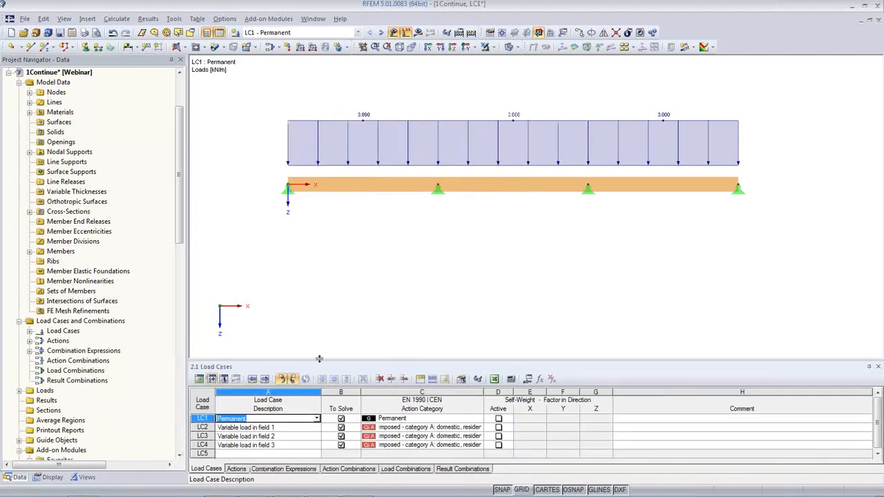
pyautogui.moveTo(320, 360); pyautogui.dragTo(304, 265)
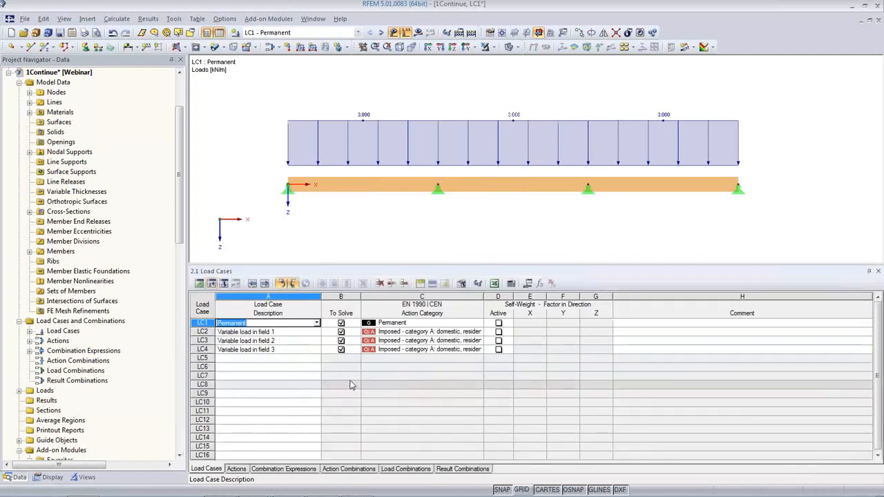
pyautogui.click(274, 332)
pyautogui.click(274, 340)
pyautogui.click(278, 349)
pyautogui.click(277, 341)
pyautogui.click(278, 332)
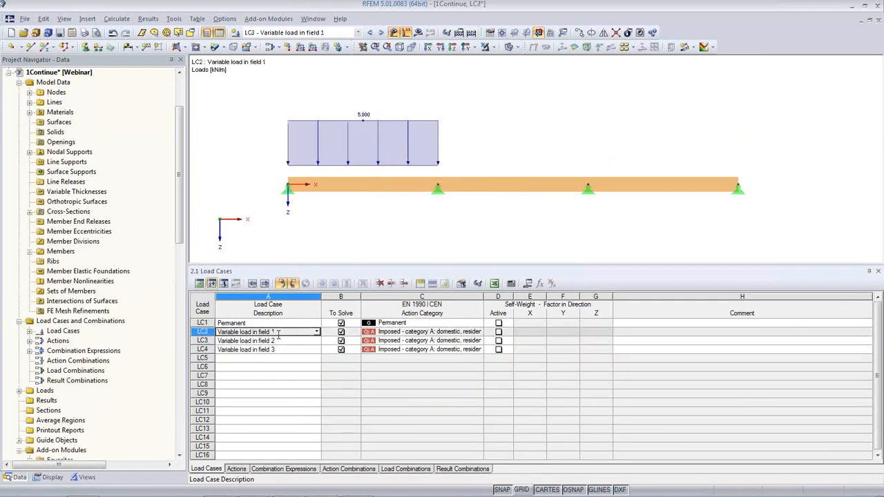
pyautogui.click(278, 323)
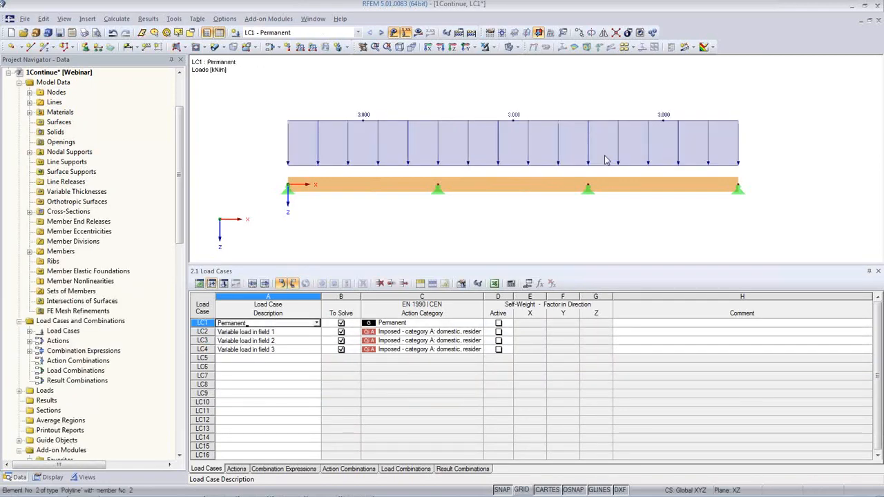
pyautogui.click(308, 331)
pyautogui.click(308, 340)
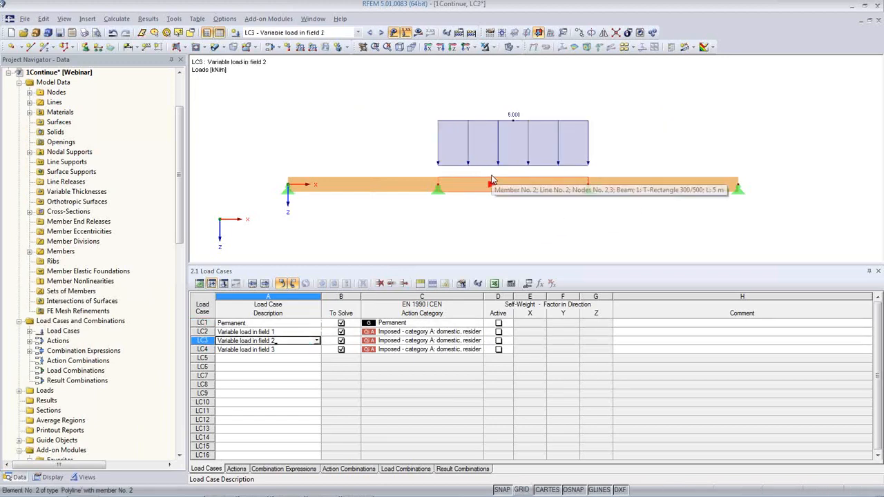
# - Inspect the generated load combinations, showing the loads of CO7, CO4 and CO3 on the beam
pyautogui.click(393, 471)
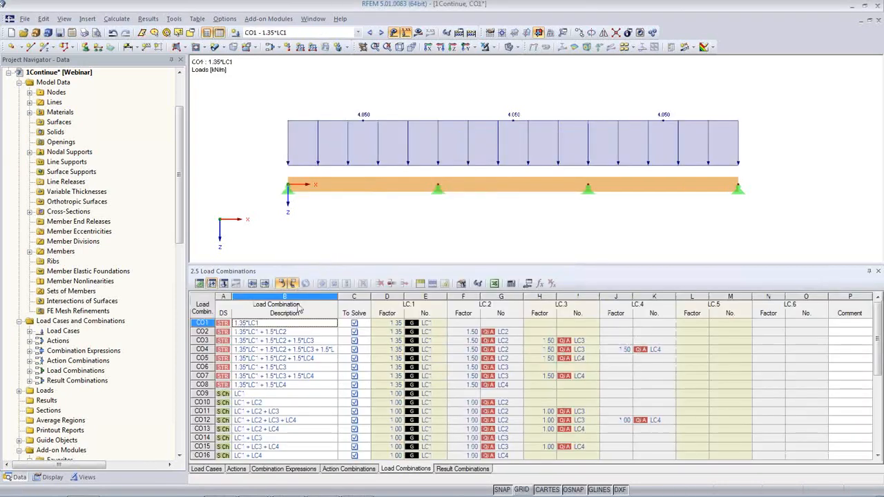
pyautogui.click(270, 376)
pyautogui.click(268, 350)
pyautogui.click(267, 340)
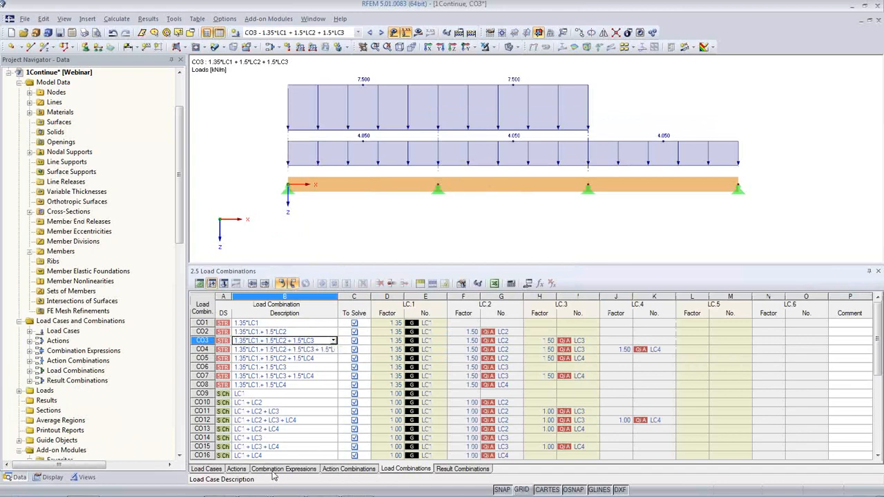
# - Exclude the SLS combination expressions so only the ULS design situation is used, and show the updated load combinations
pyautogui.click(284, 469)
pyautogui.click(337, 340)
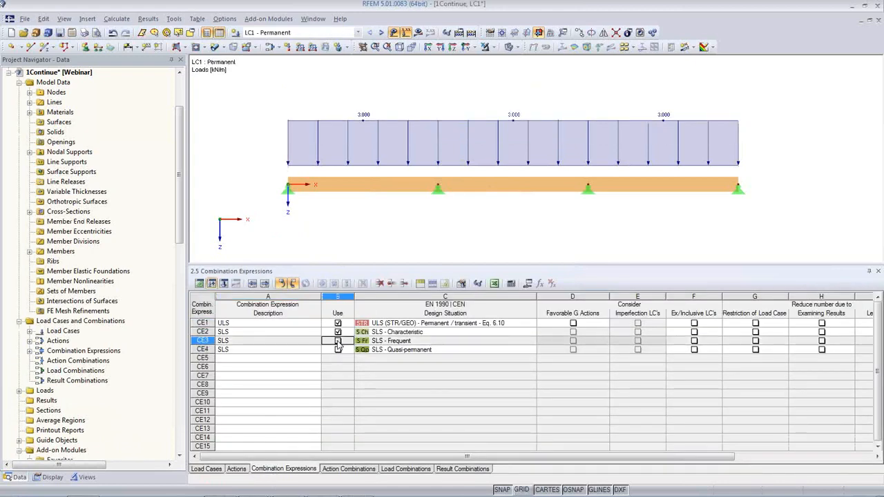
pyautogui.click(338, 332)
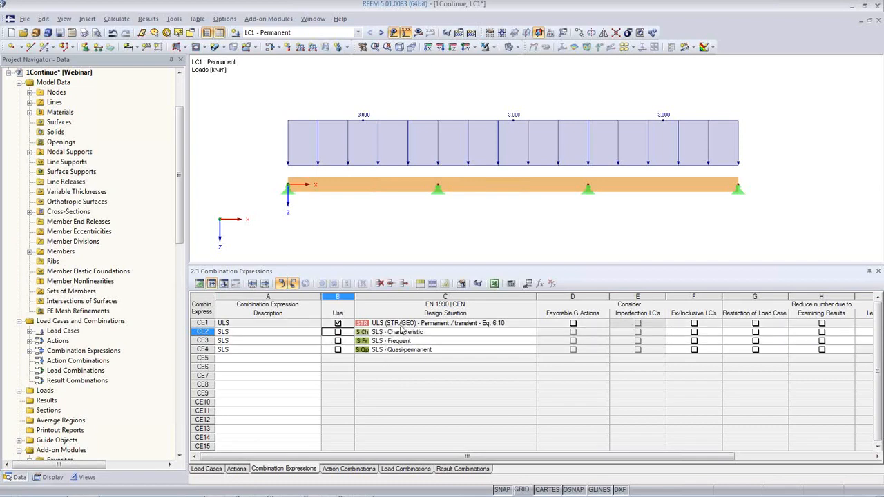
pyautogui.click(405, 469)
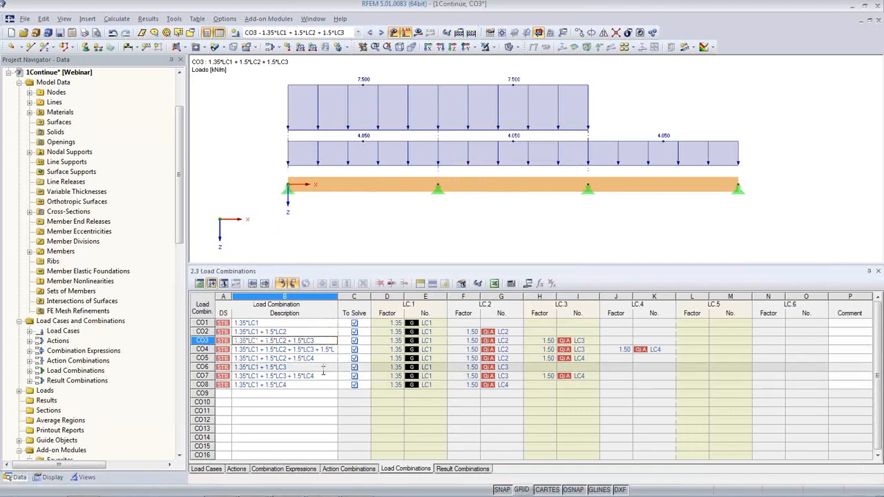
pyautogui.click(354, 213)
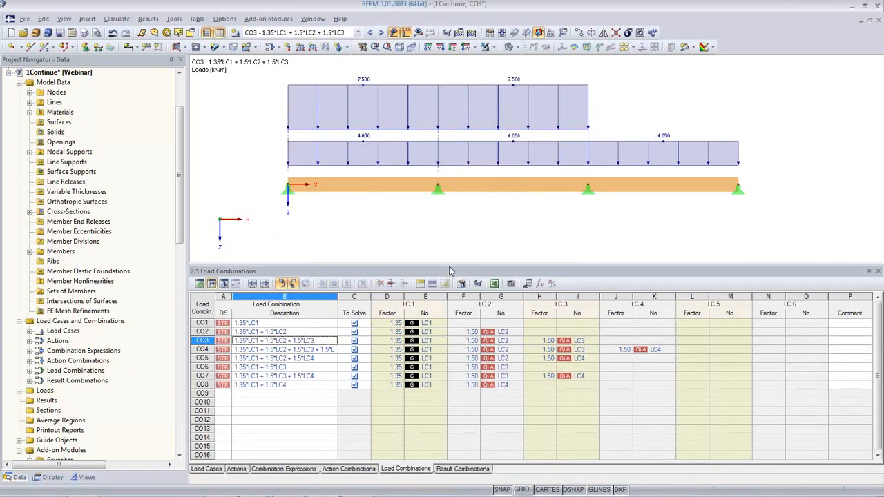
# - Shrink the table area and set the X coordinate of the beam's end node 4 to 16 m
pyautogui.moveTo(449, 268); pyautogui.dragTo(446, 363)
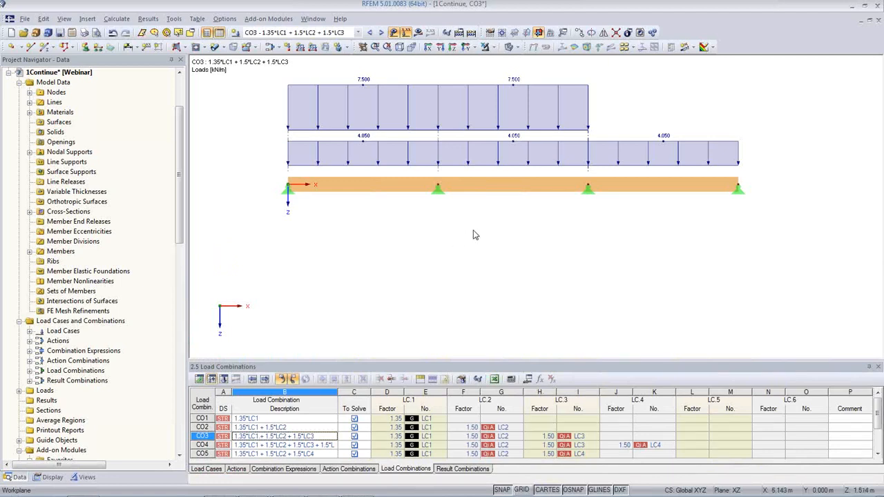
pyautogui.moveTo(474, 235); pyautogui.dragTo(459, 261, button='middle')
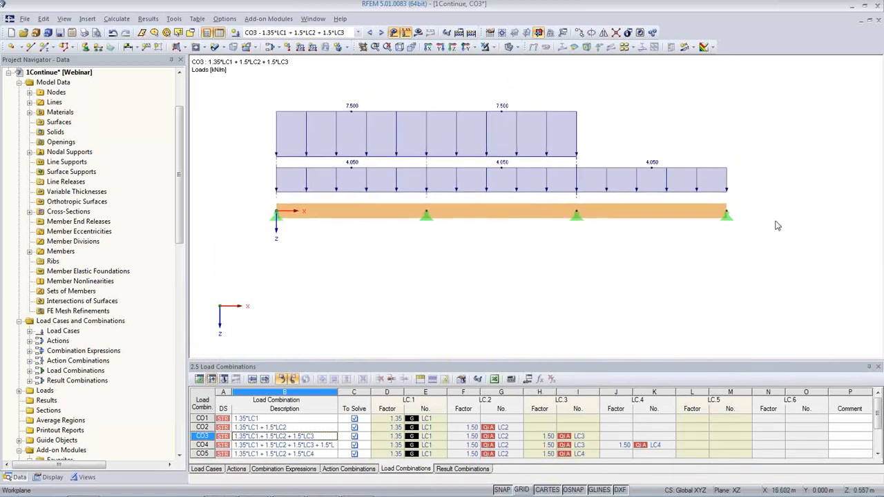
pyautogui.doubleClick(727, 216)
pyautogui.moveTo(346, 253); pyautogui.dragTo(389, 254)
pyautogui.write('16')
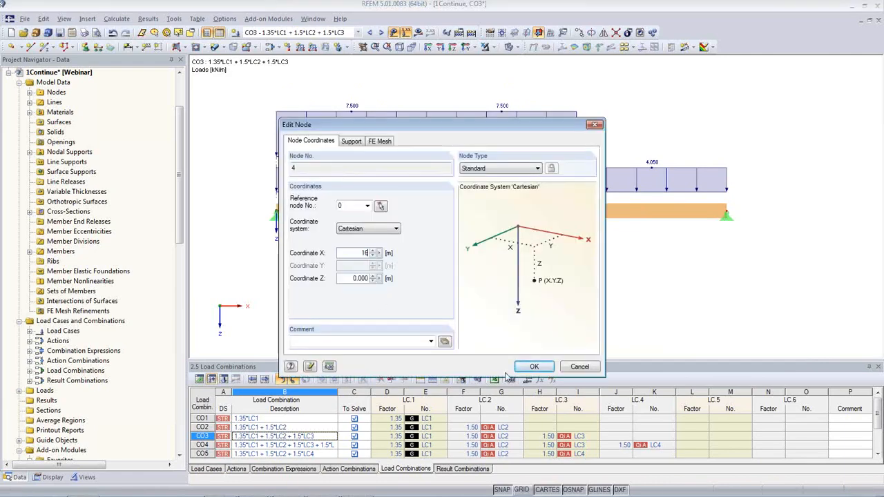
pyautogui.click(534, 366)
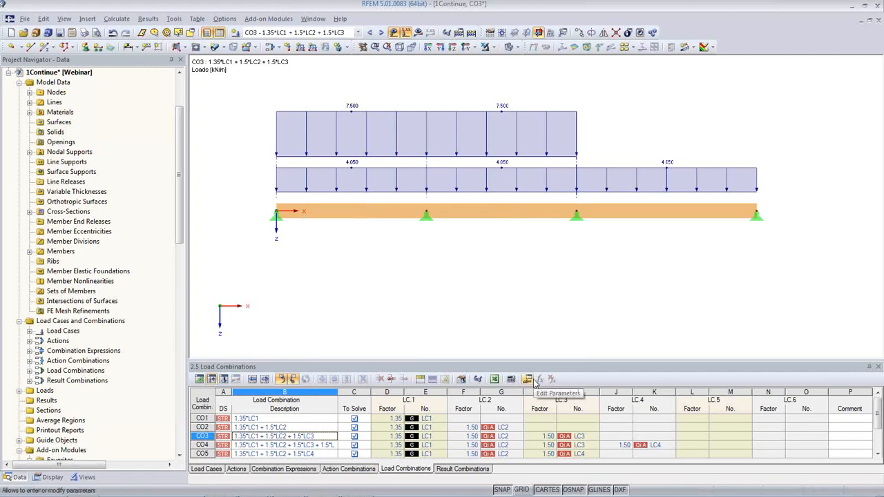
# - Show the nodes table, open the parameter list and add a length parameter Span1 with the value 3 m
pyautogui.click(199, 380)
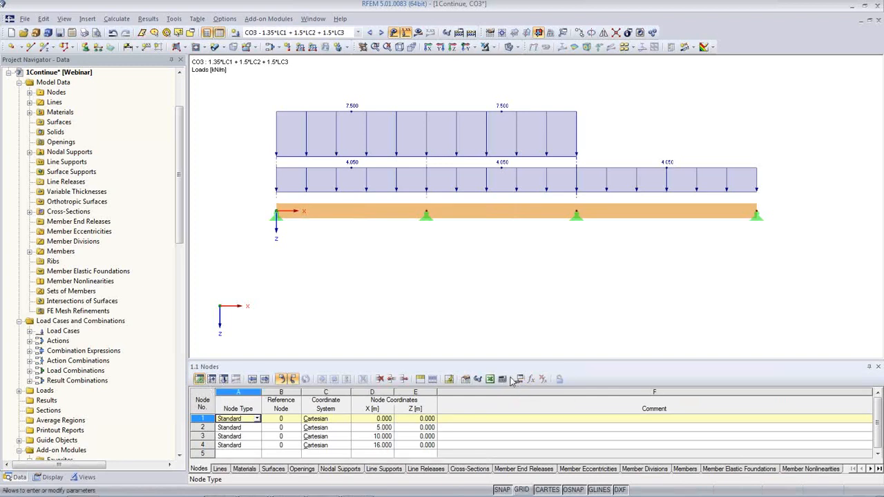
pyautogui.click(43, 20)
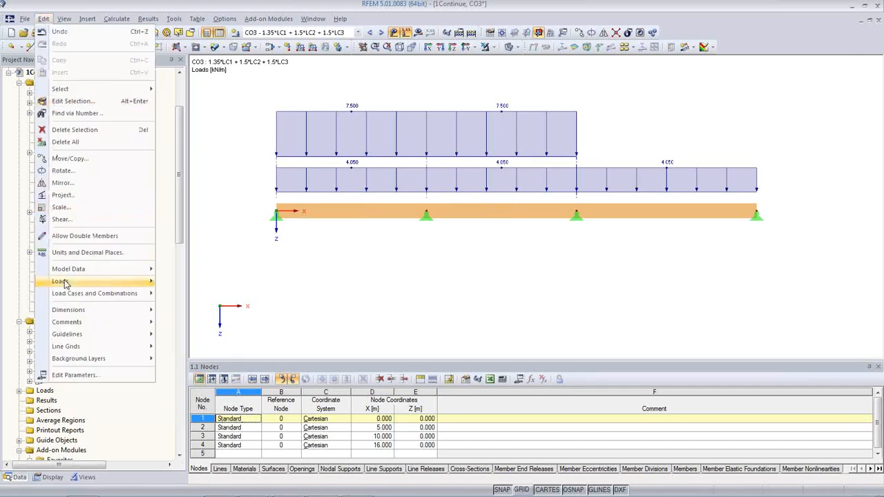
pyautogui.click(78, 377)
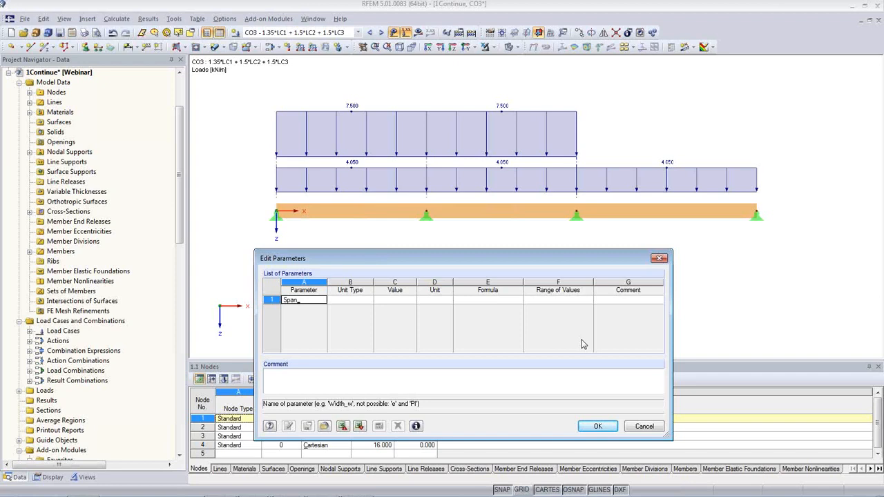
pyautogui.press('Tab')
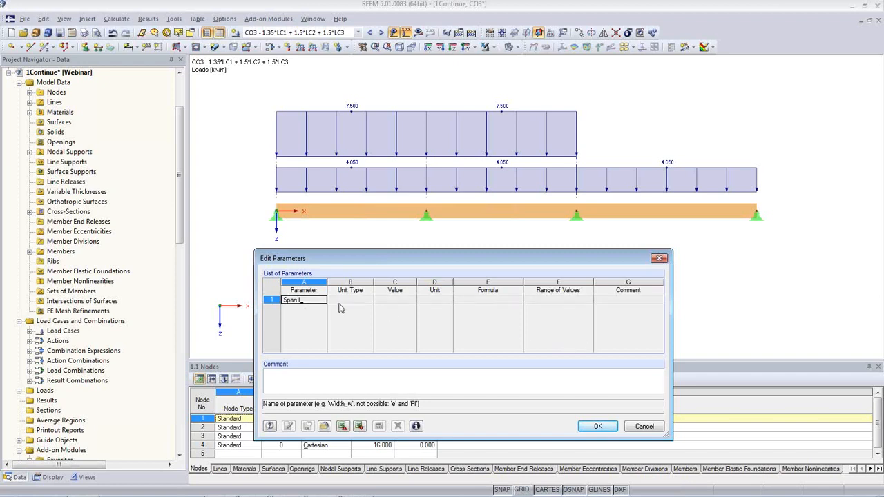
pyautogui.click(397, 300)
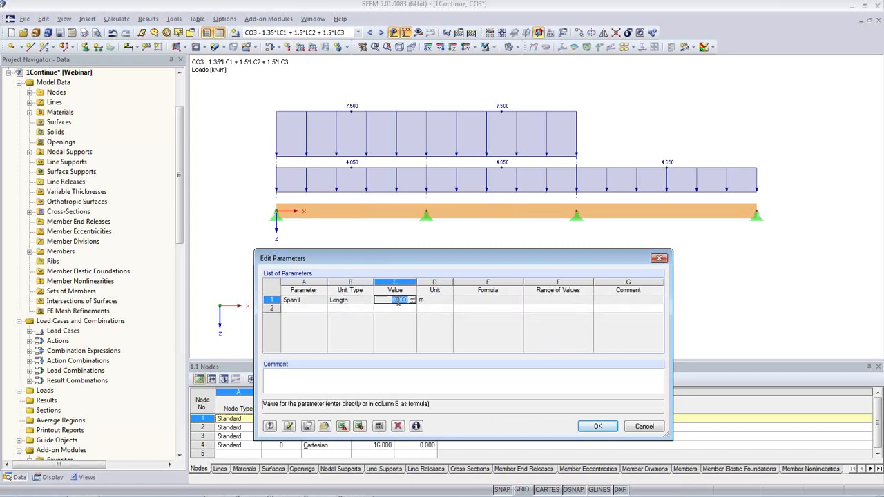
pyautogui.write('3')
# - Add the length parameters SpanMid with 4 m and Span2 with 5 m
pyautogui.click(301, 309)
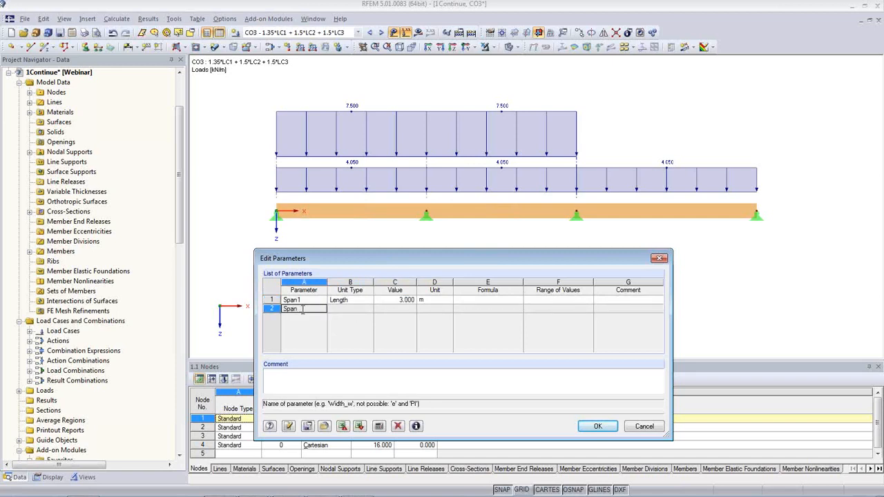
pyautogui.press('Tab')
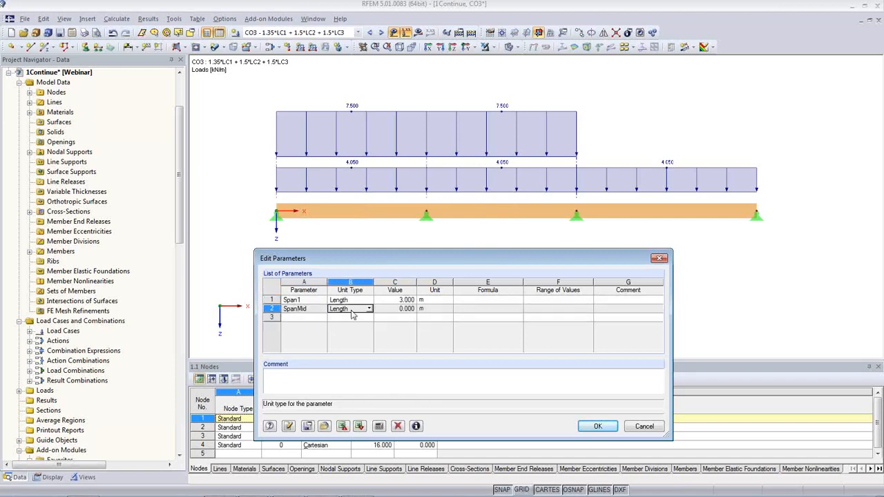
pyautogui.press('Tab')
pyautogui.write('4')
pyautogui.click(317, 318)
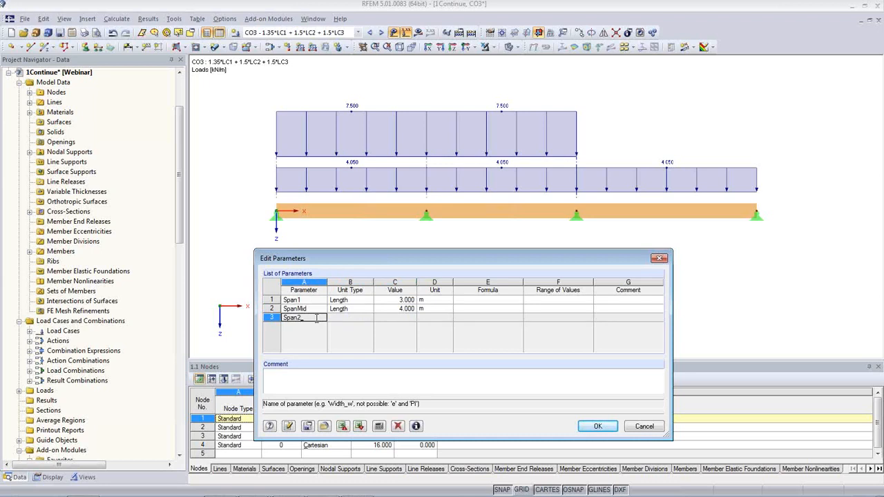
pyautogui.press('Tab')
pyautogui.press('Tab')
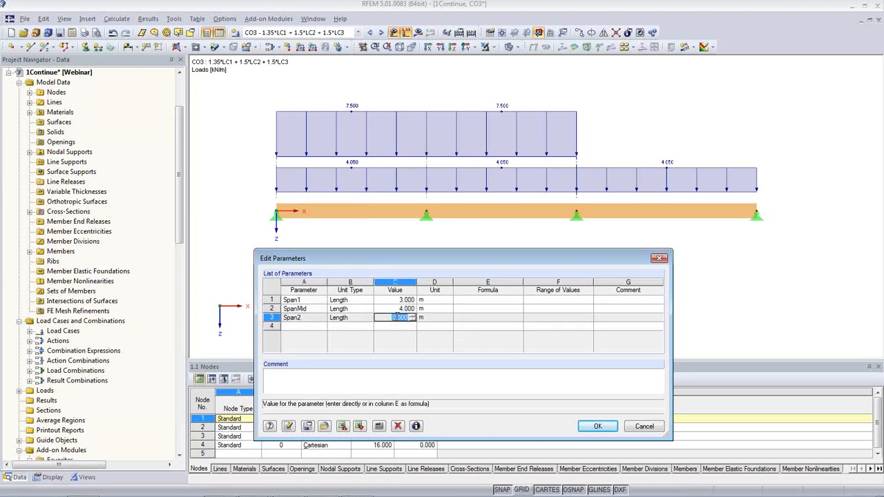
pyautogui.write('5')
# - Add a parameter Selfweight with the unit type Line Force and the value 1 kN/m
pyautogui.click(302, 327)
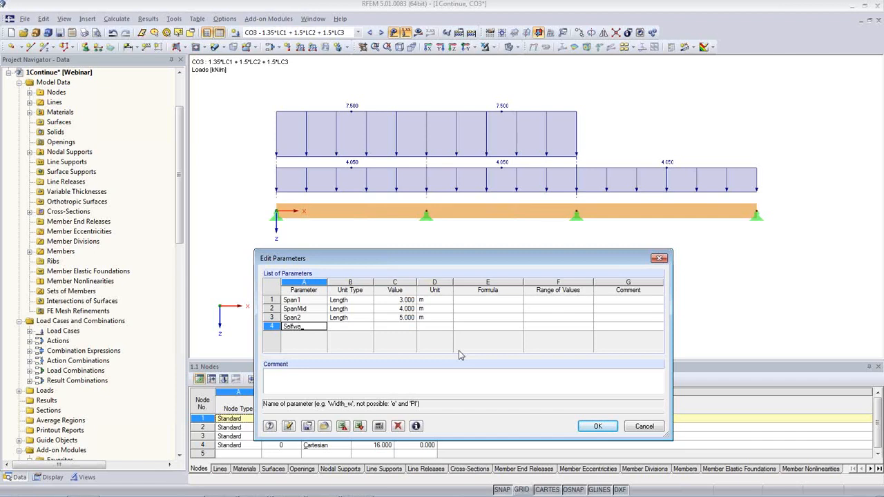
pyautogui.click(368, 330)
pyautogui.click(370, 329)
pyautogui.scroll(-3, 365, 424)
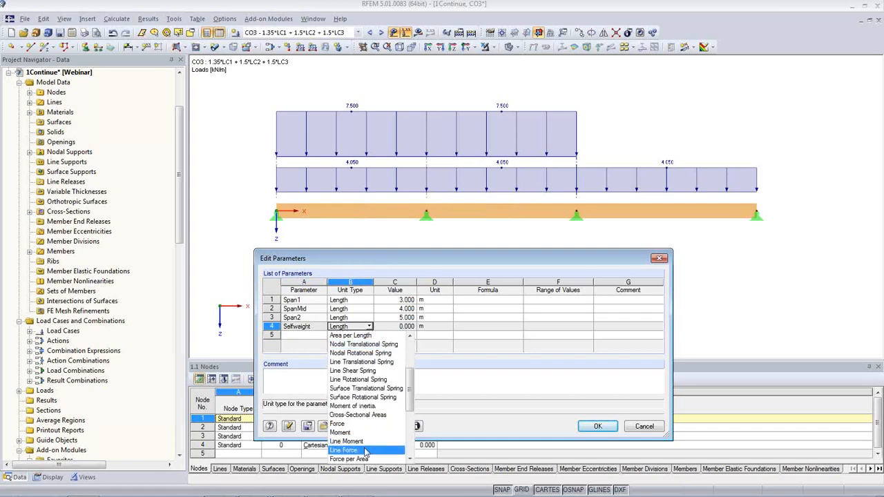
pyautogui.click(346, 449)
pyautogui.press('Tab')
pyautogui.write('1')
pyautogui.press('Return')
# - Add a parameter Live with the unit type Line Force and the value 3 kN/m, and accept the parameter list
pyautogui.click(308, 335)
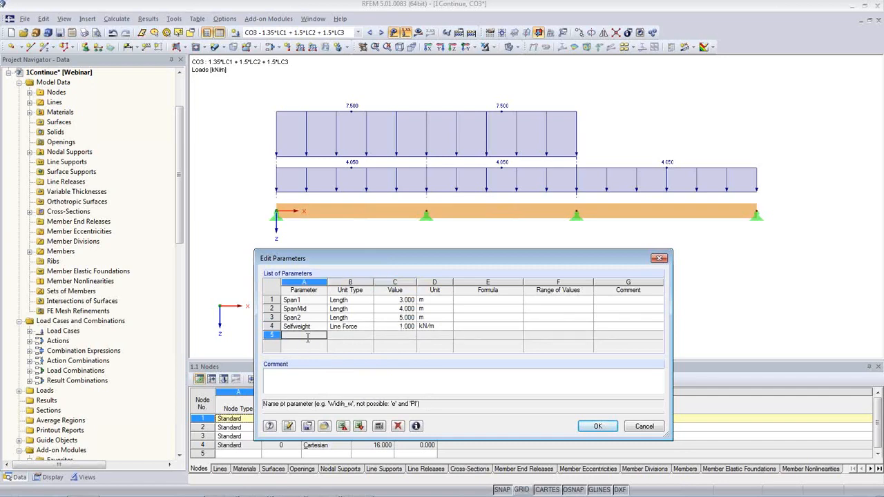
pyautogui.write('Live')
pyautogui.press('Tab')
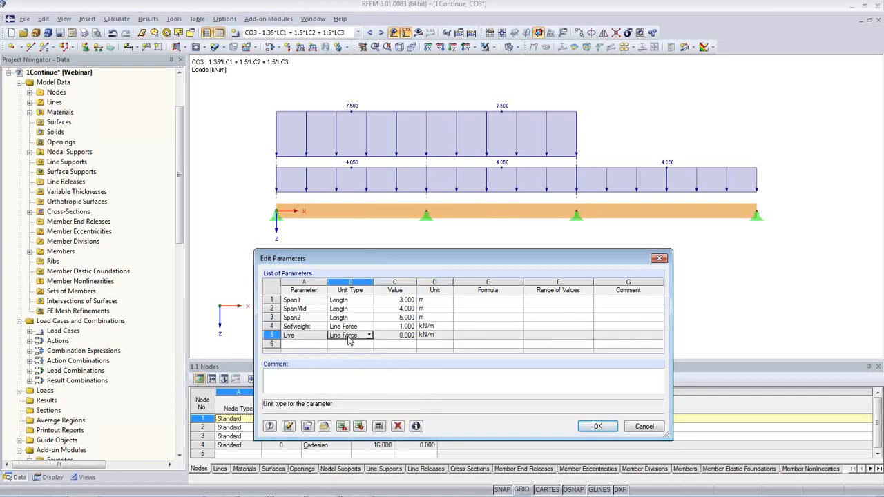
pyautogui.press('Tab')
pyautogui.write('3')
pyautogui.click(397, 326)
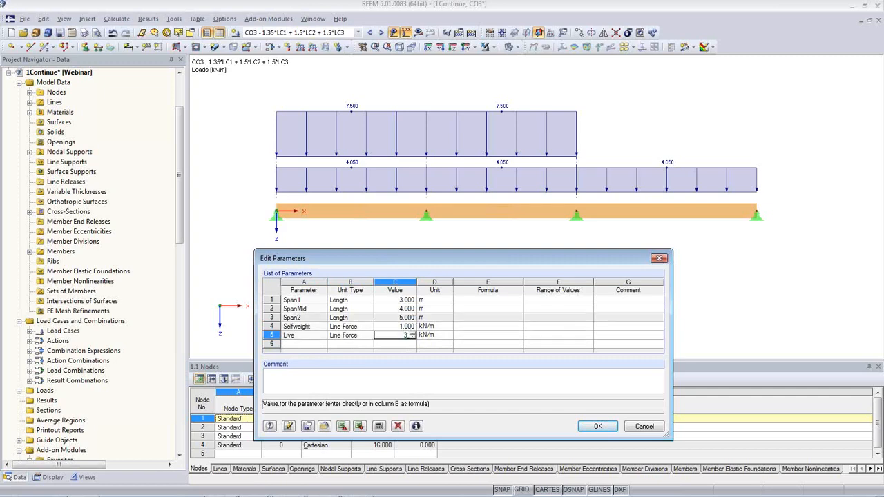
pyautogui.moveTo(448, 261); pyautogui.dragTo(441, 220)
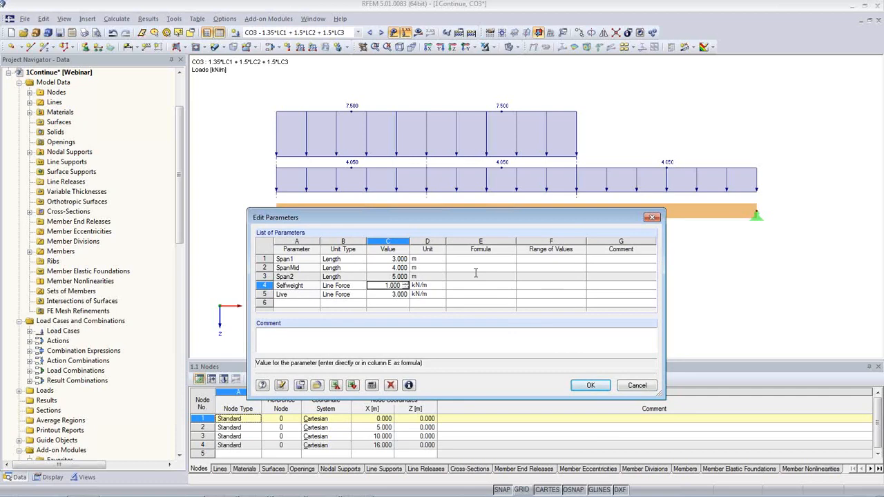
pyautogui.click(587, 386)
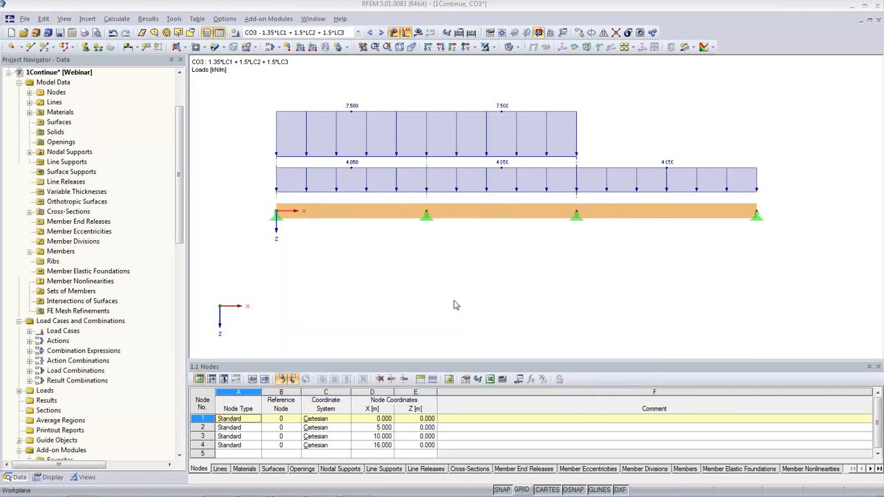
# - Link the X coordinate of node 2, the beam's first inner support, to the formula Span1
pyautogui.moveTo(459, 290); pyautogui.dragTo(427, 240, button='middle')
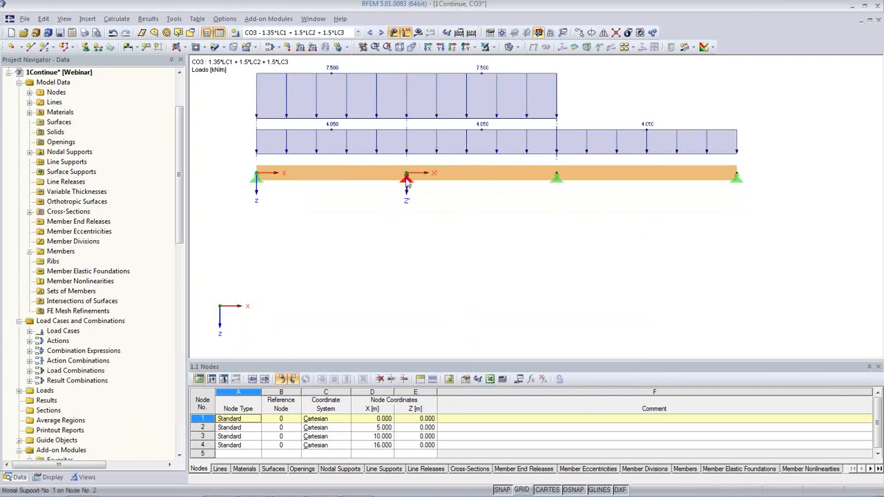
pyautogui.doubleClick(406, 176)
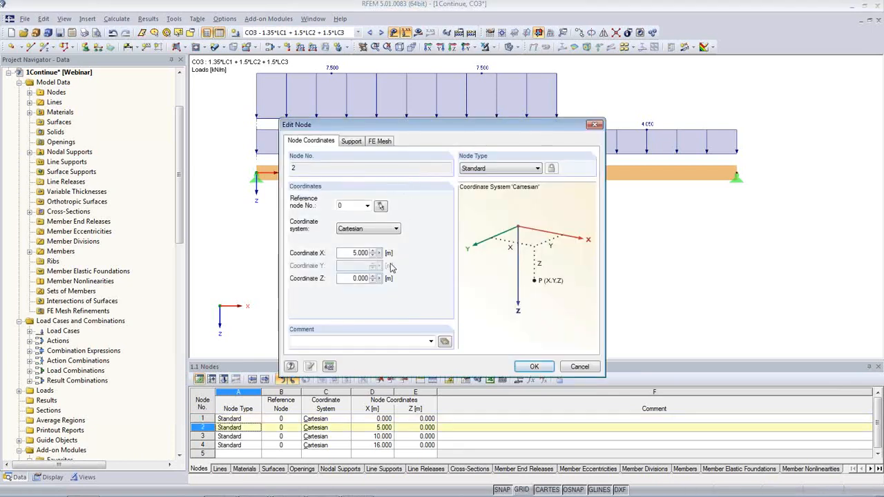
pyautogui.doubleClick(348, 252)
pyautogui.click(379, 255)
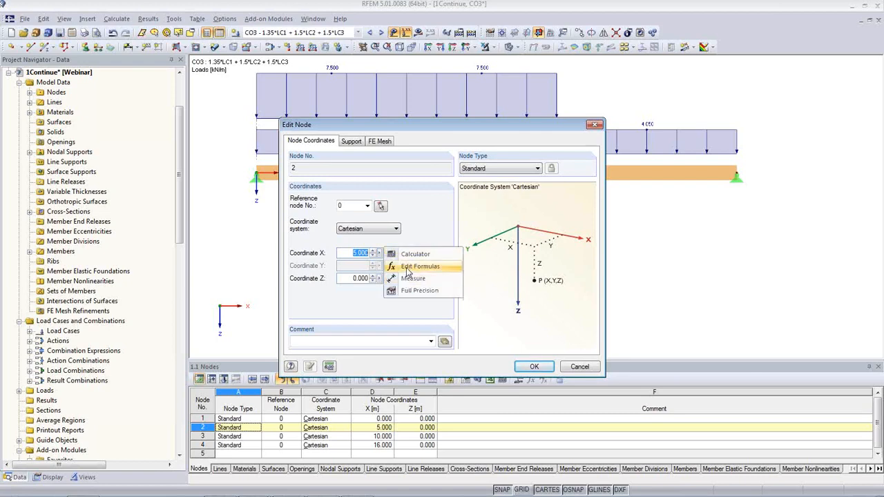
pyautogui.click(409, 267)
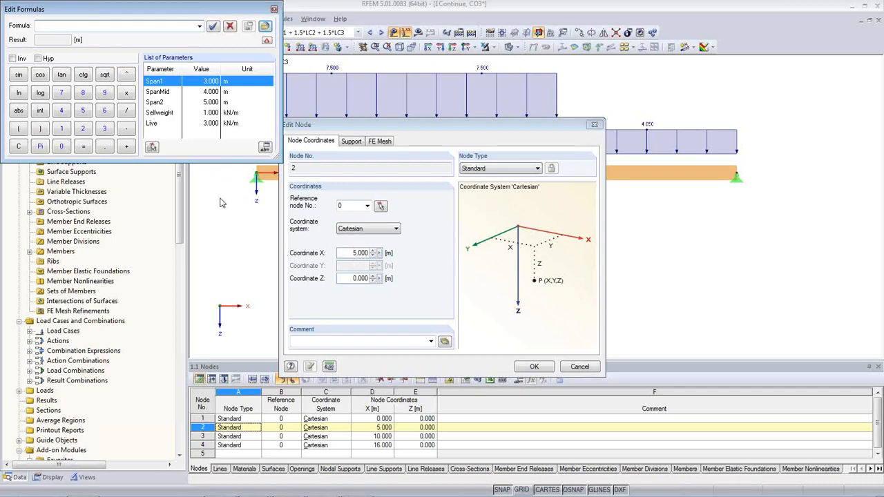
pyautogui.doubleClick(156, 81)
pyautogui.click(211, 27)
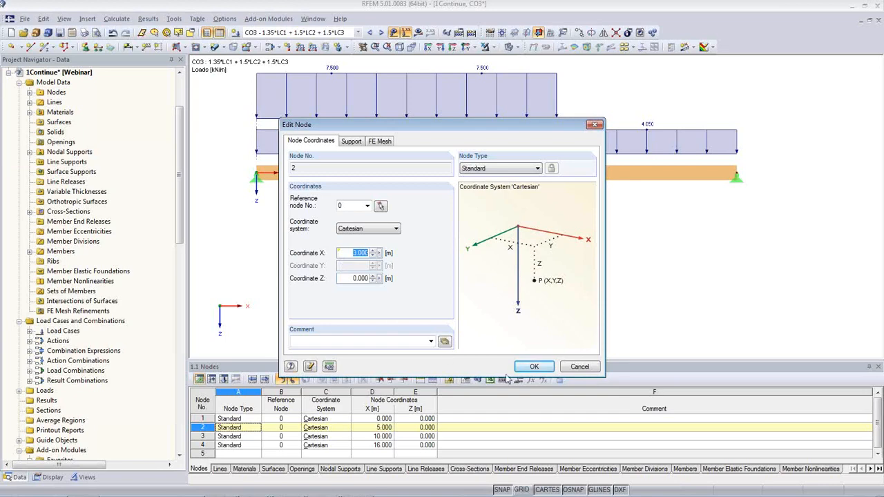
pyautogui.click(532, 368)
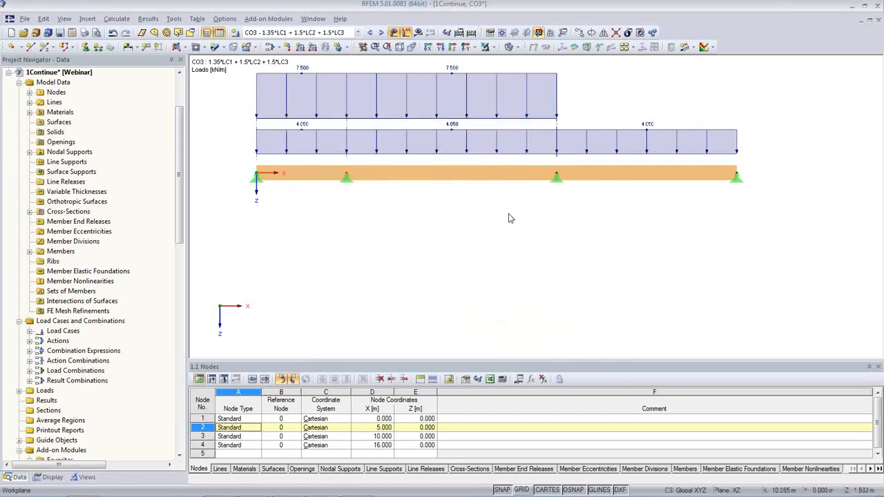
# - Define the X coordinate of node 3, the second inner support, by the formula Span1+SpanMid
pyautogui.doubleClick(556, 176)
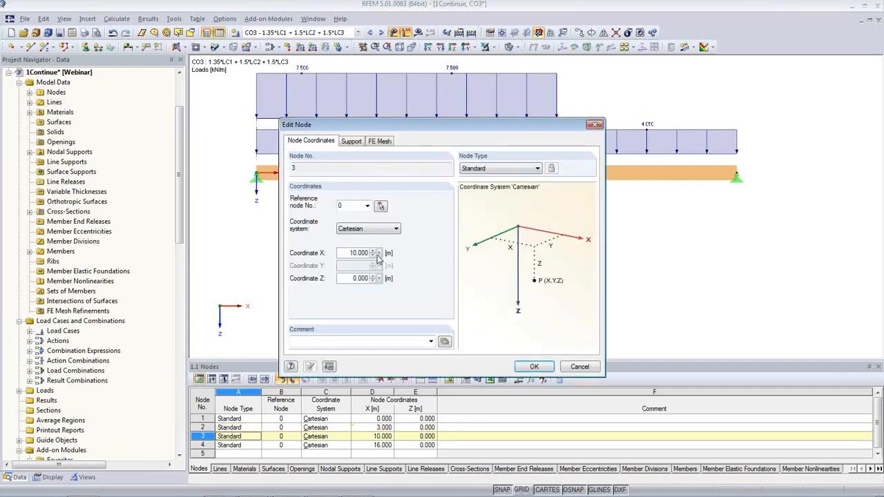
pyautogui.rightClick(379, 257)
pyautogui.click(400, 264)
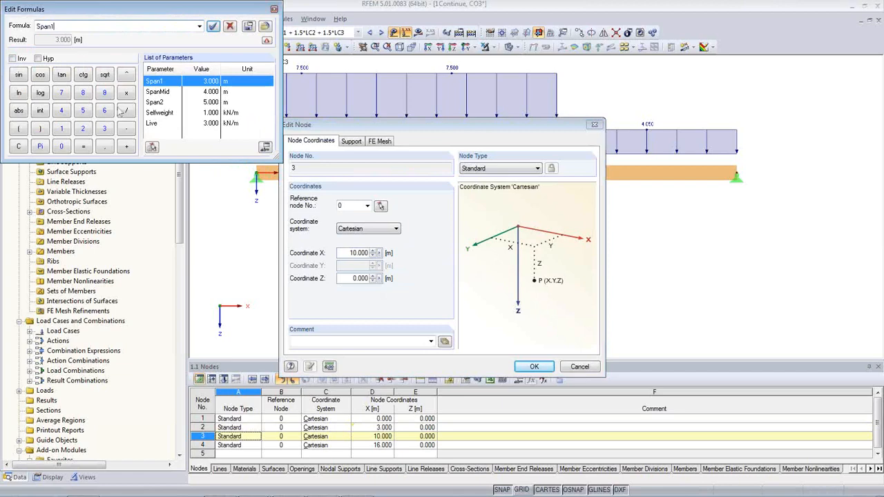
pyautogui.click(127, 145)
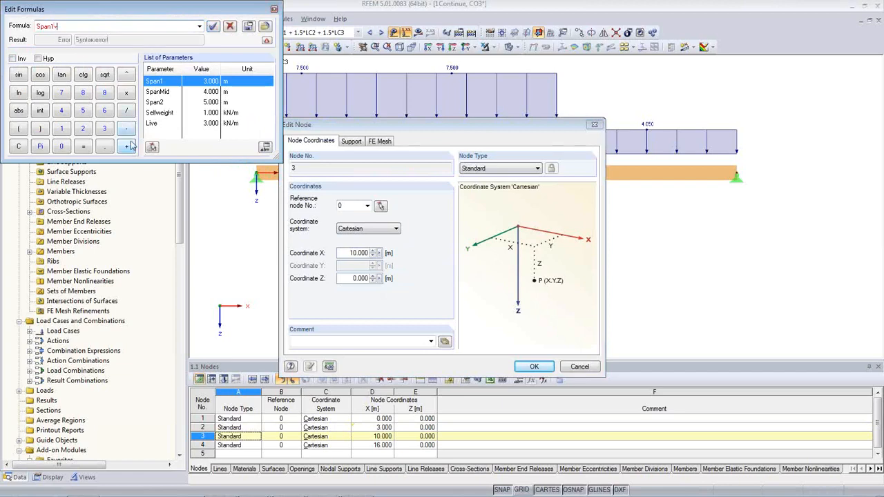
pyautogui.doubleClick(157, 92)
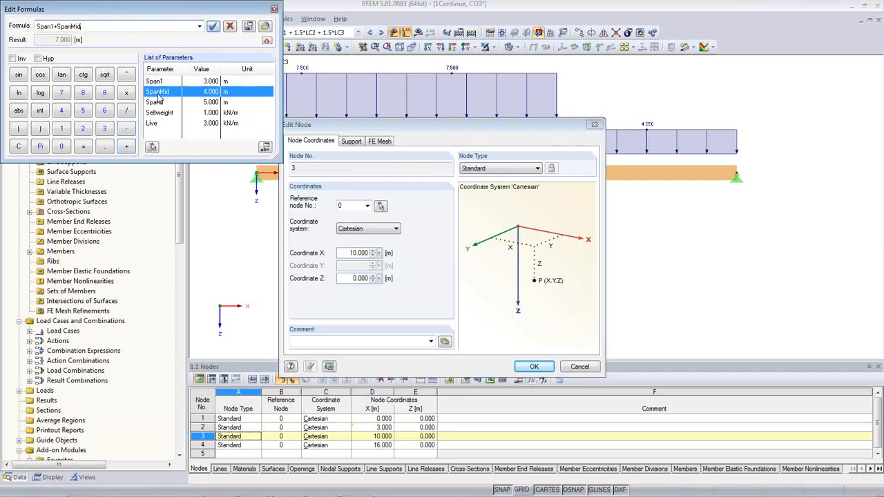
pyautogui.click(213, 26)
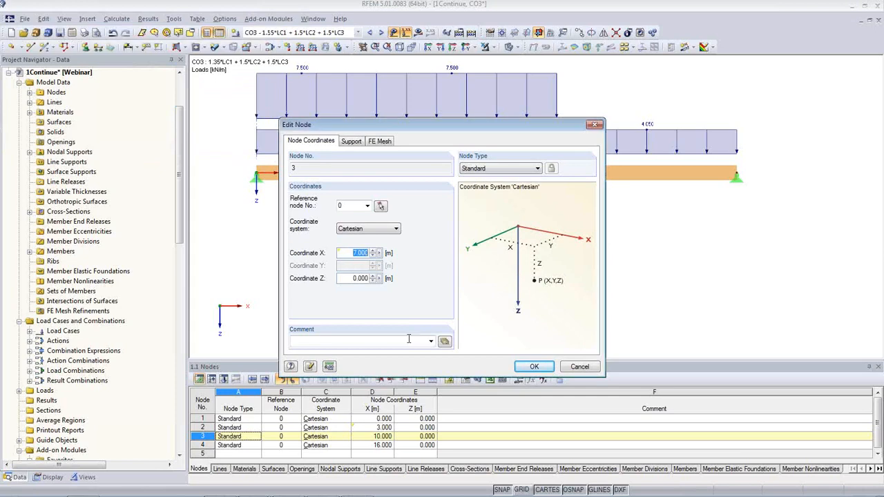
pyautogui.click(531, 367)
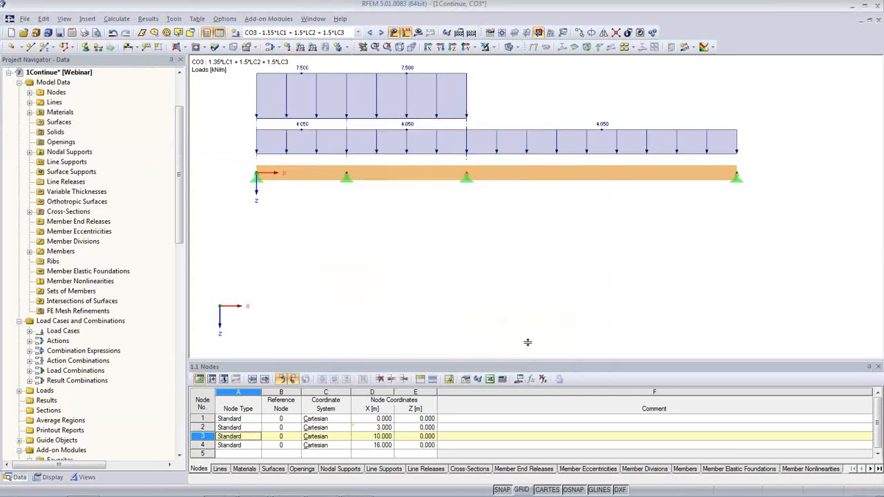
# - Define the X coordinate of the beam's end node 4 by the formula Span1+SpanMid+Span2
pyautogui.doubleClick(737, 177)
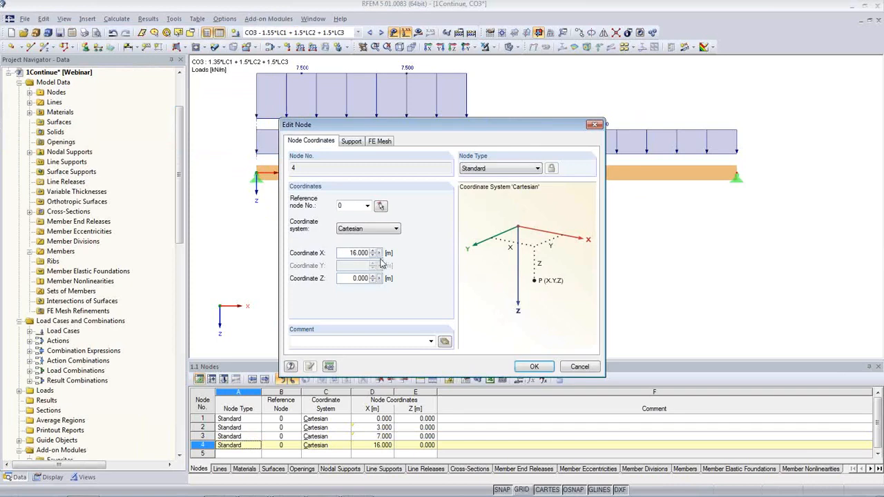
pyautogui.rightClick(380, 253)
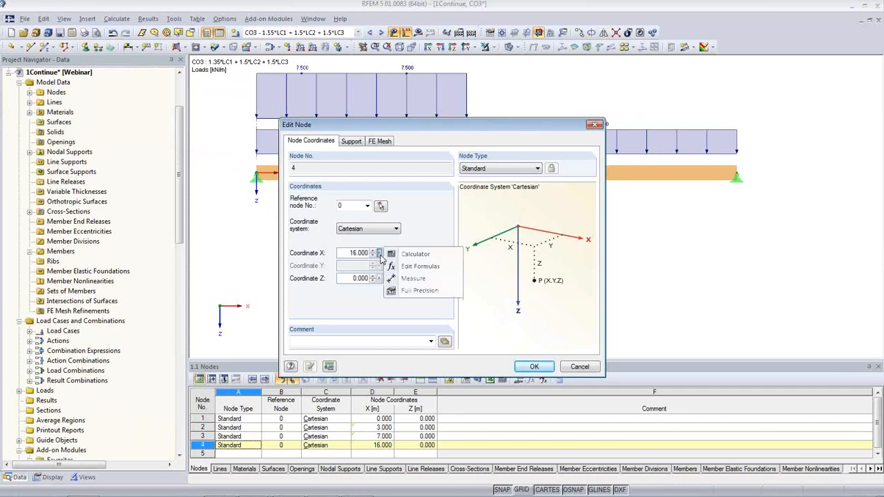
pyautogui.click(422, 267)
pyautogui.click(94, 26)
pyautogui.click(126, 129)
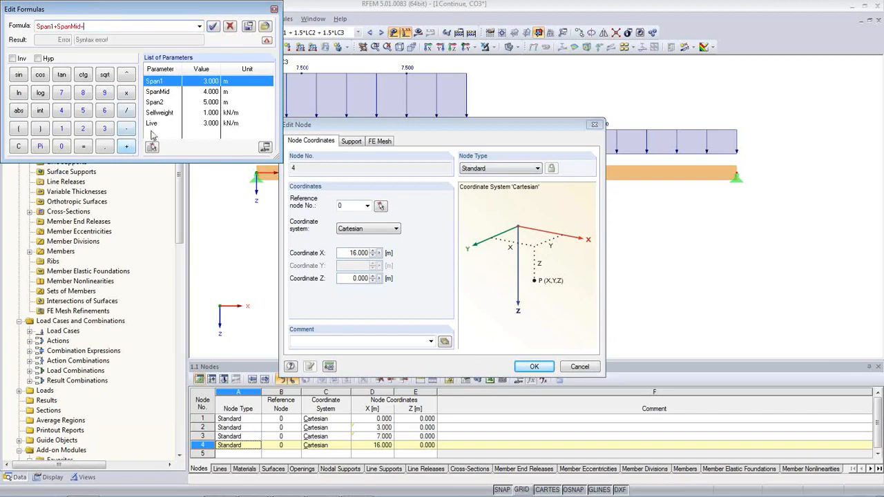
pyautogui.doubleClick(159, 103)
pyautogui.click(213, 27)
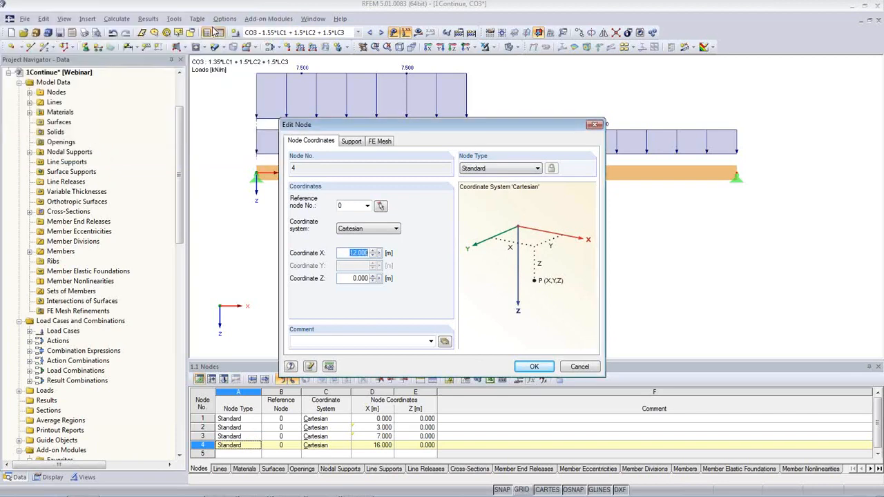
pyautogui.click(534, 366)
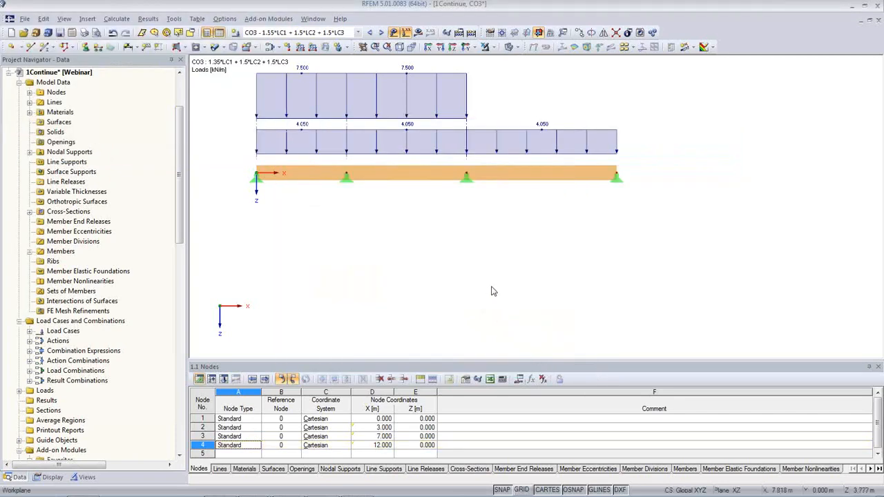
# - Set the parameters Span1, SpanMid and Span2 to 4 m each and apply them to the model
pyautogui.click(519, 379)
pyautogui.click(390, 259)
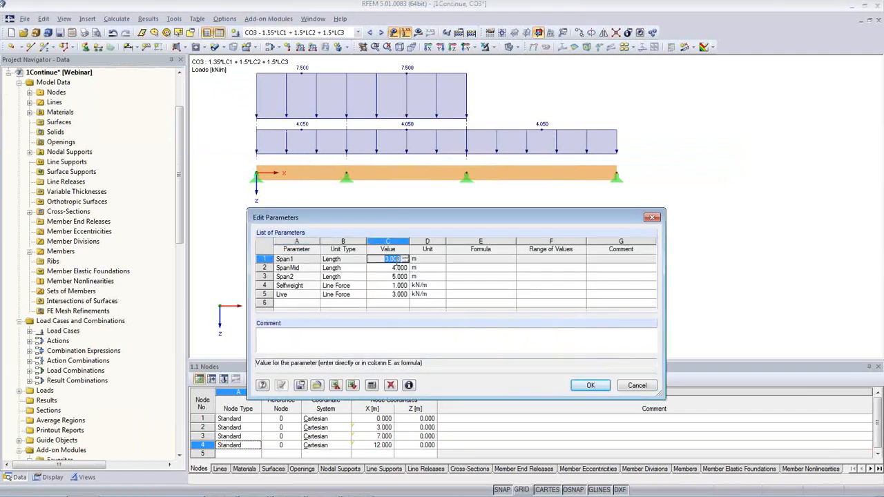
pyautogui.write('4')
pyautogui.press('Return')
pyautogui.write('4')
pyautogui.press('Return')
pyautogui.write('4')
pyautogui.press('Return')
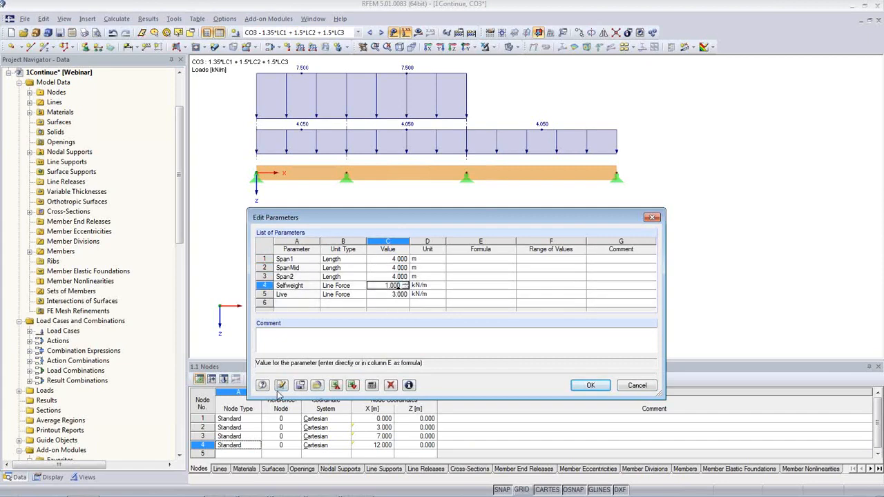
pyautogui.click(280, 385)
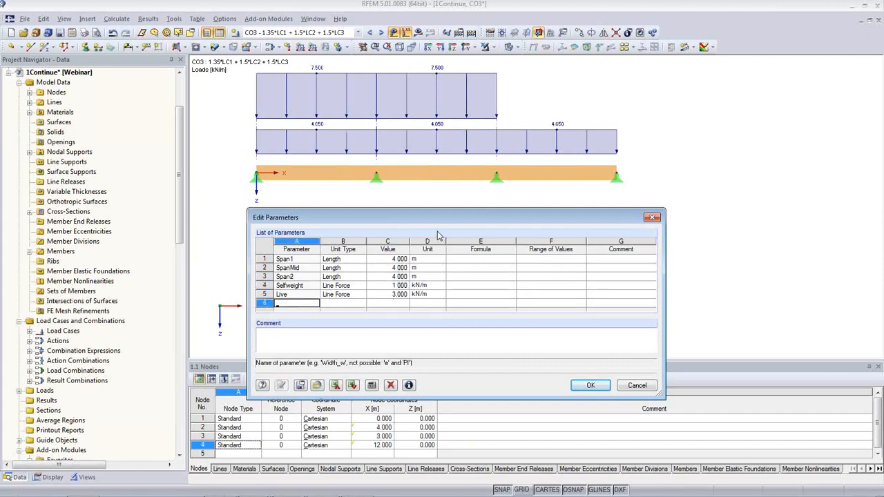
pyautogui.click(590, 385)
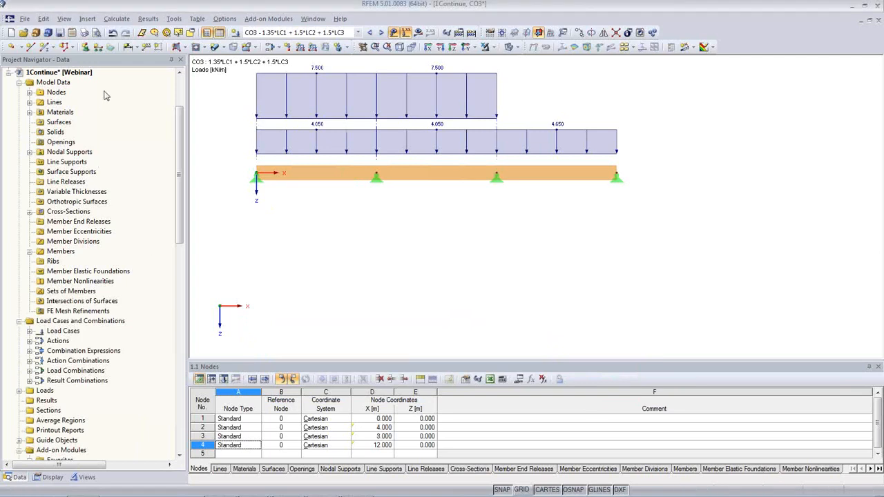
# - Add a linear dimension chain across the three beam members, placed about 1.26 m below the beam
pyautogui.click(130, 49)
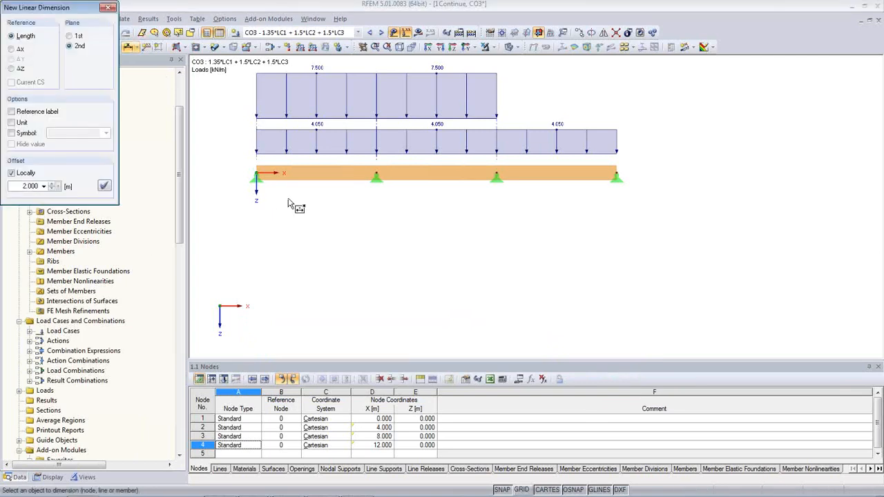
pyautogui.click(294, 172)
pyautogui.click(415, 176)
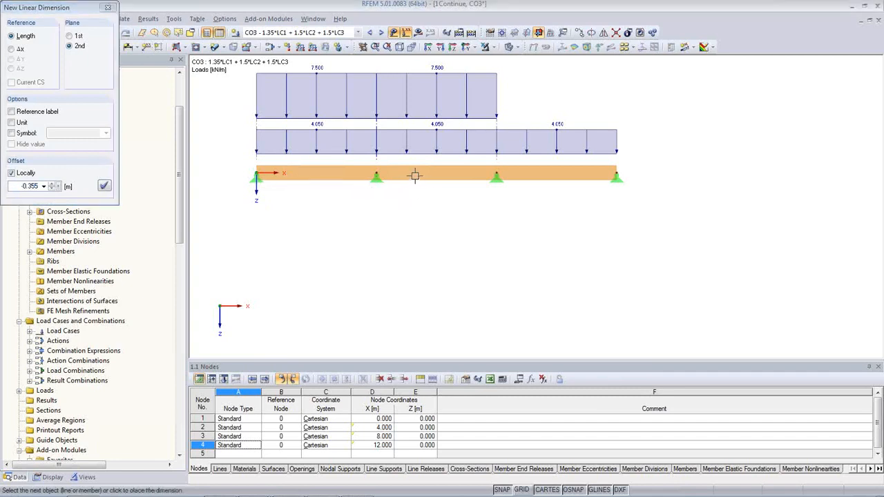
pyautogui.click(537, 177)
pyautogui.click(535, 216)
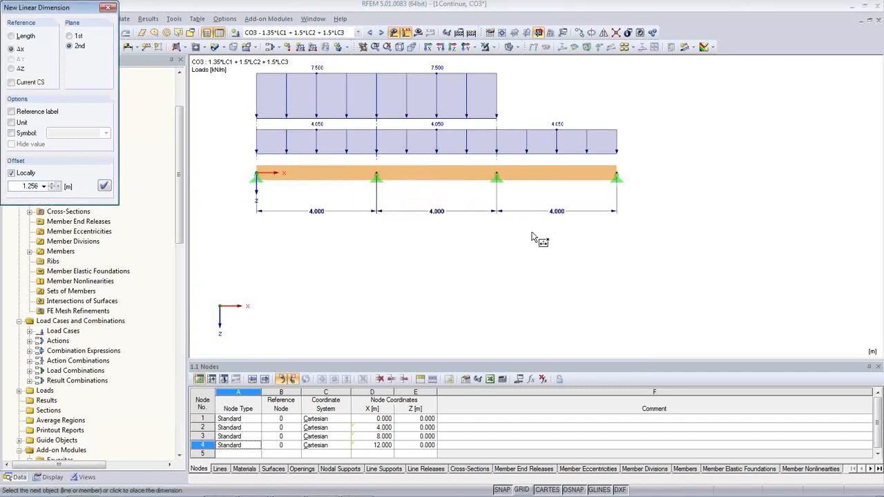
pyautogui.press('Escape')
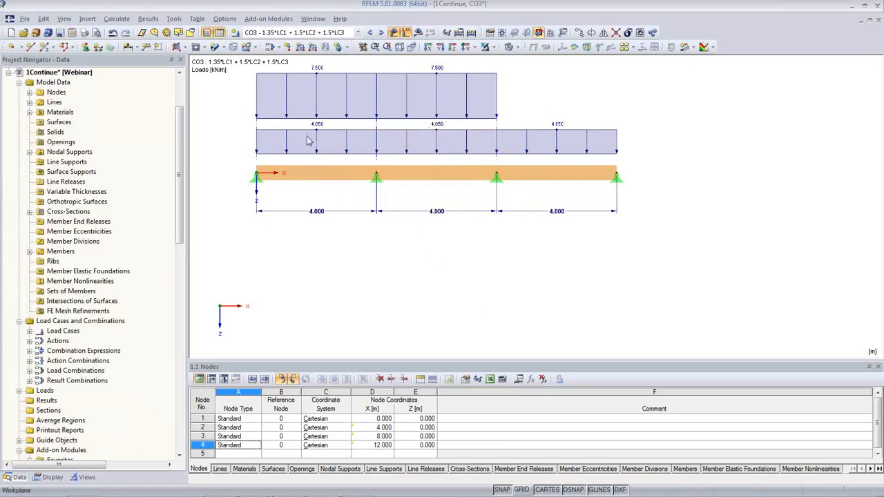
# - Switch to load case LC1 - Permanent and link the member load p on members 1-3 to the formula Selfweight
pyautogui.click(346, 35)
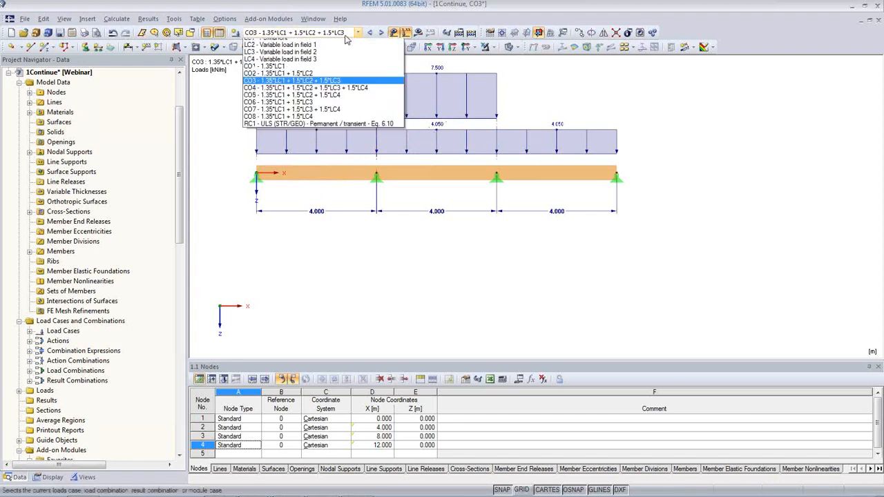
pyautogui.click(340, 42)
pyautogui.moveTo(700, 137); pyautogui.dragTo(218, 85)
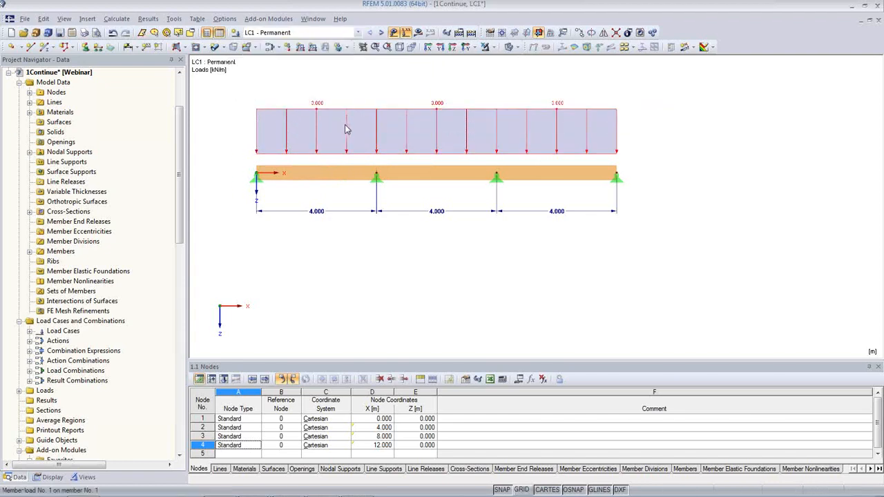
pyautogui.doubleClick(346, 128)
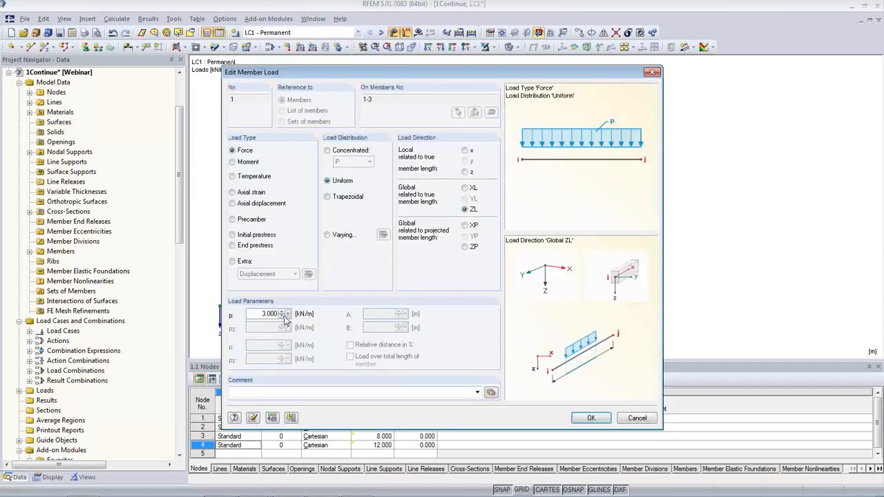
pyautogui.click(287, 314)
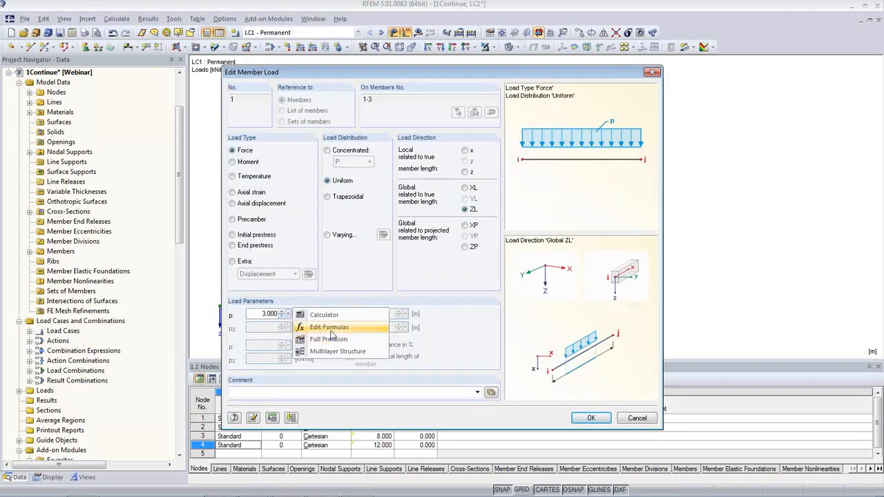
pyautogui.click(329, 328)
pyautogui.click(163, 113)
pyautogui.doubleClick(163, 113)
pyautogui.click(213, 25)
pyautogui.click(591, 418)
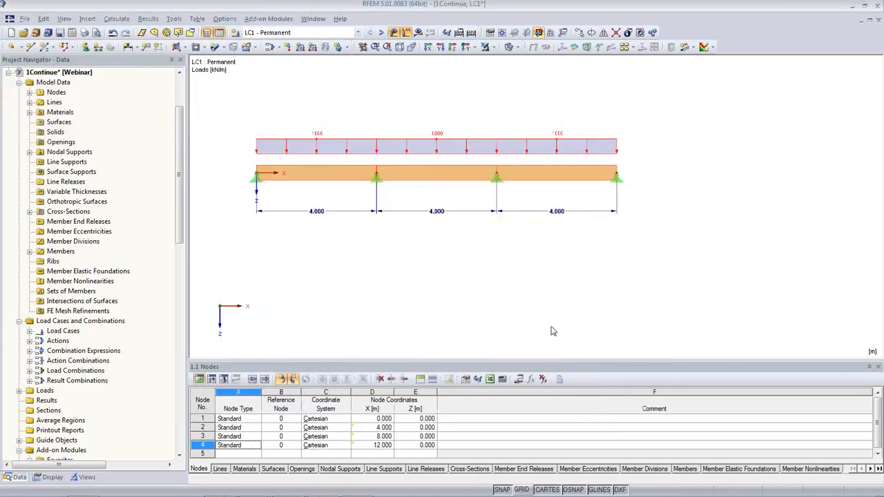
# - Switch to load case LC2 - Variable load in field 1 and link member 1's load p to the formula Live
pyautogui.click(380, 33)
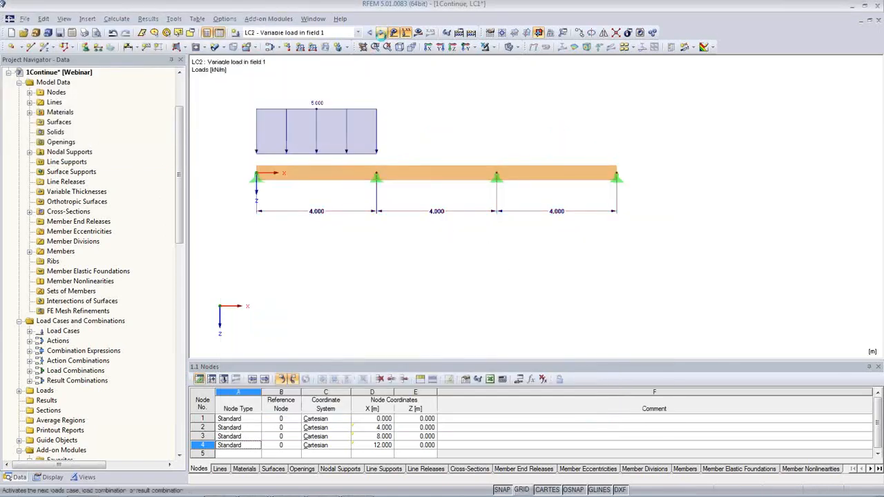
pyautogui.doubleClick(327, 116)
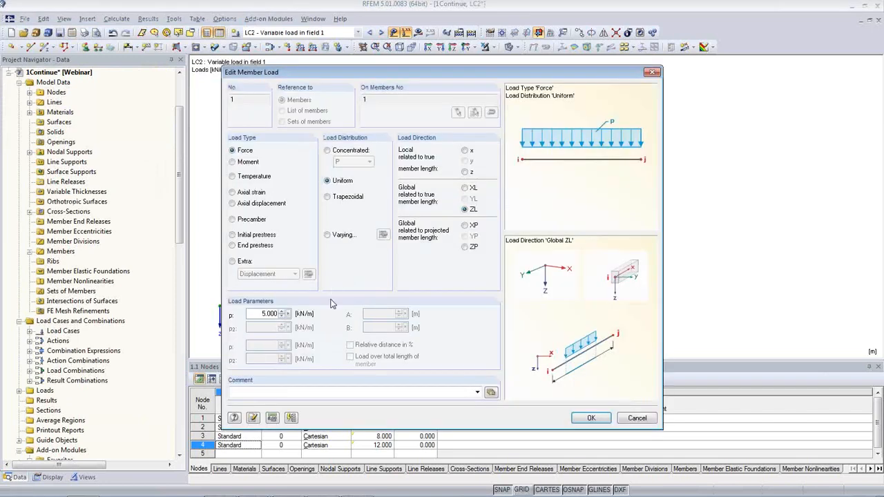
pyautogui.rightClick(294, 316)
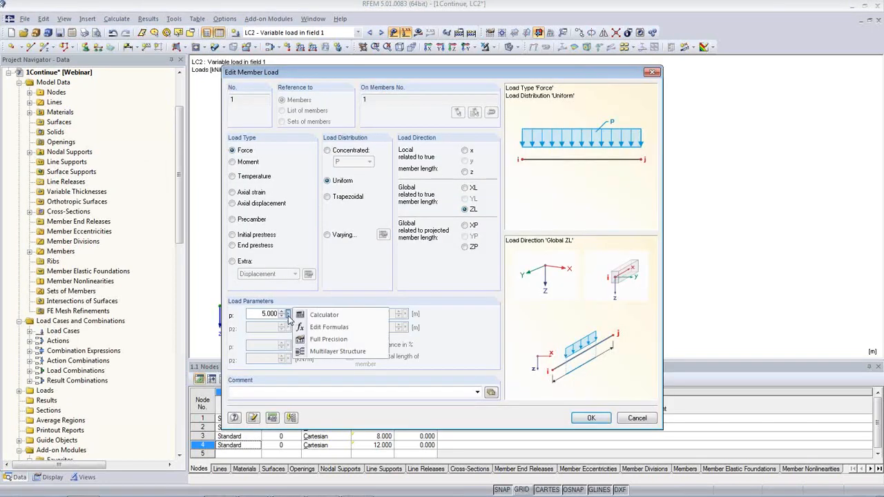
pyautogui.click(326, 327)
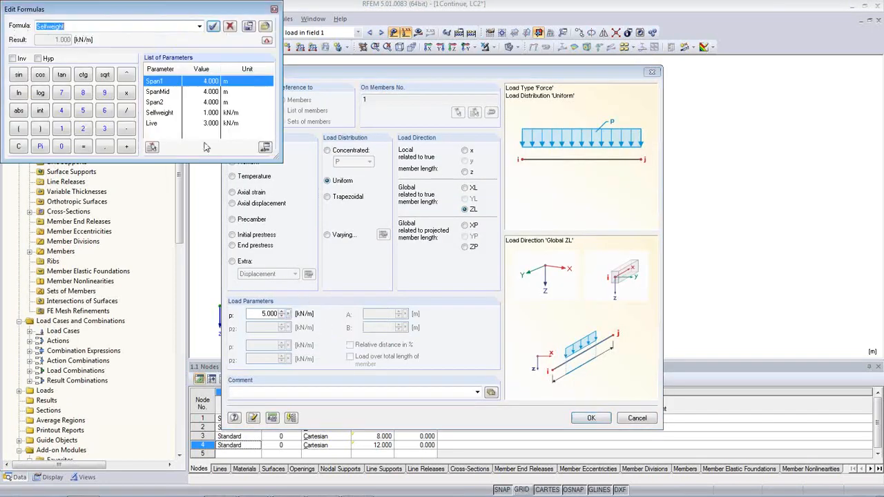
pyautogui.doubleClick(153, 123)
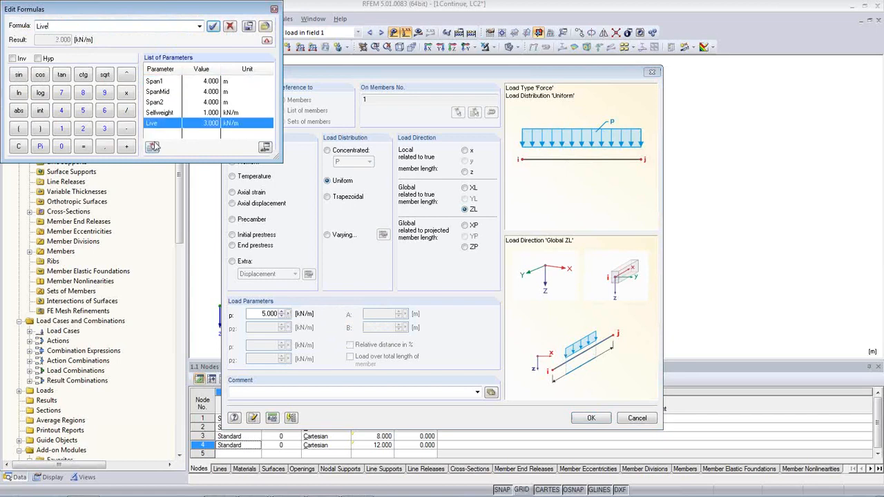
pyautogui.click(213, 26)
pyautogui.click(591, 418)
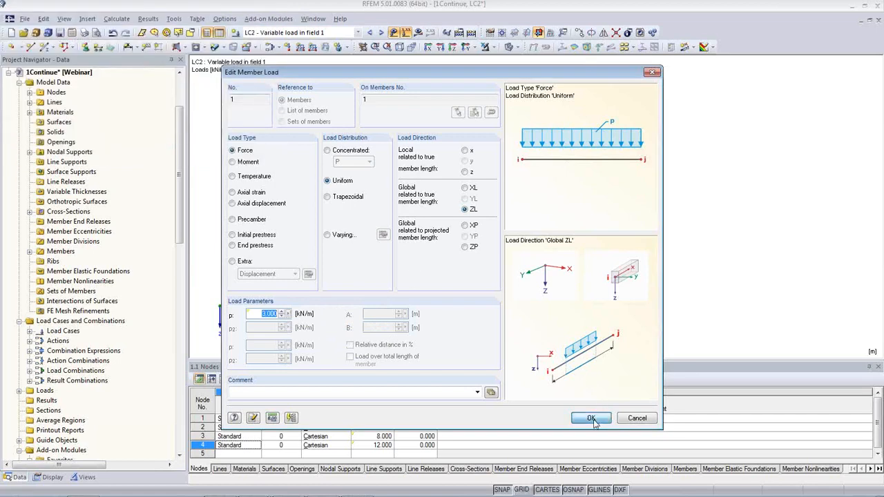
# - Switch to load case LC3 - Variable load in field 2 and link member 2's load p to the formula Live
pyautogui.click(381, 33)
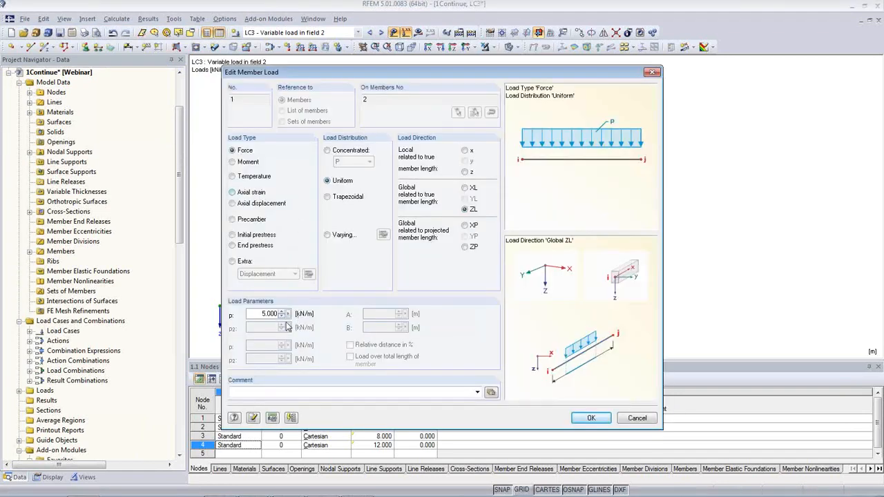
pyautogui.click(288, 315)
pyautogui.click(330, 326)
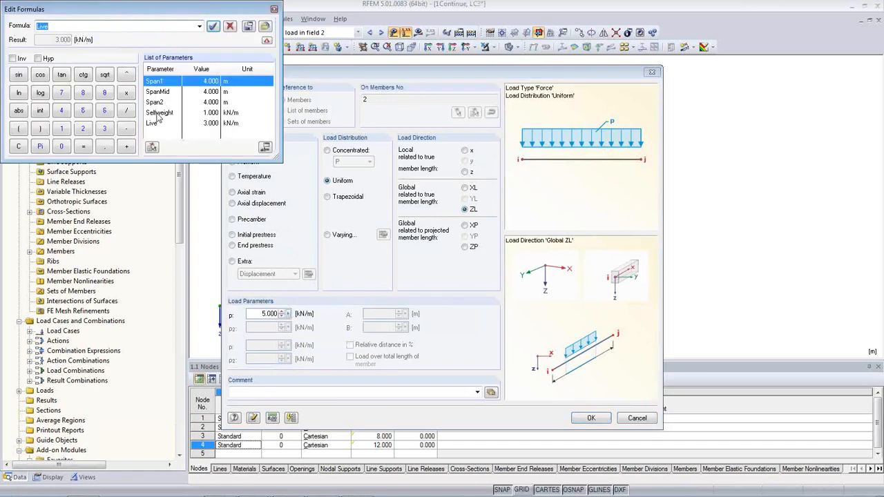
pyautogui.click(213, 27)
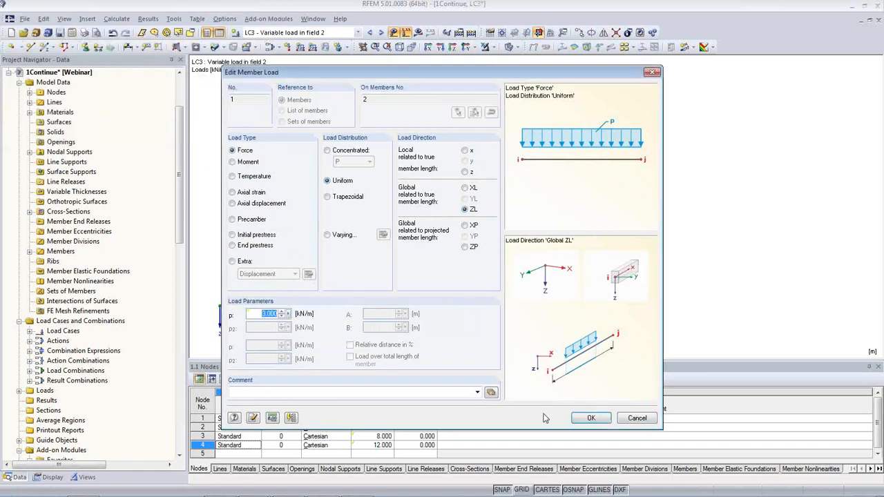
pyautogui.click(589, 418)
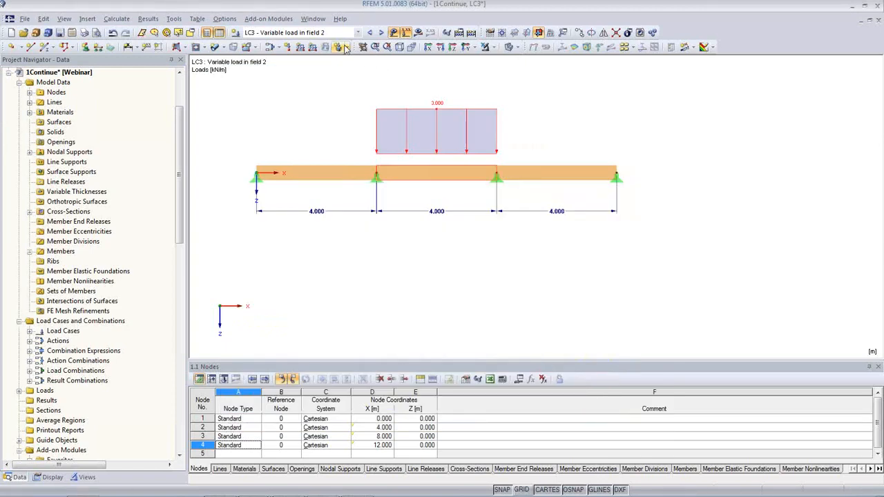
# - Switch to load case LC4 - Variable load in field 3 and link member 3's load p to the formula Live
pyautogui.click(380, 32)
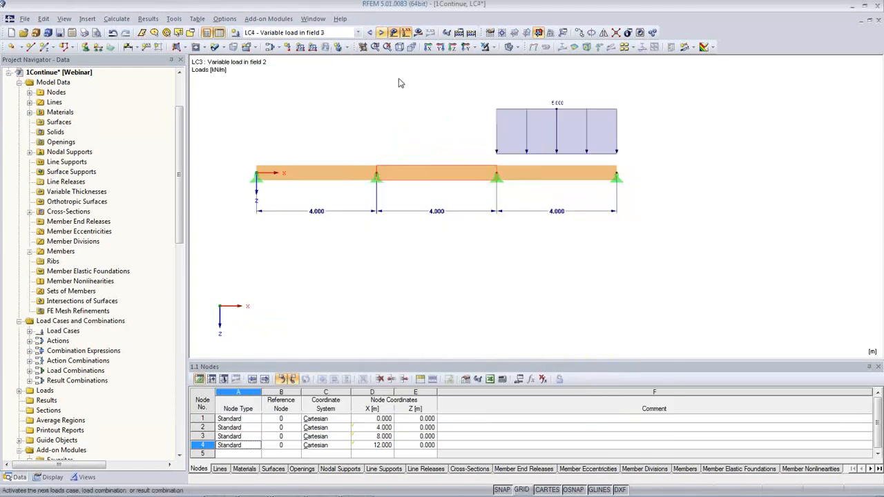
pyautogui.doubleClick(504, 120)
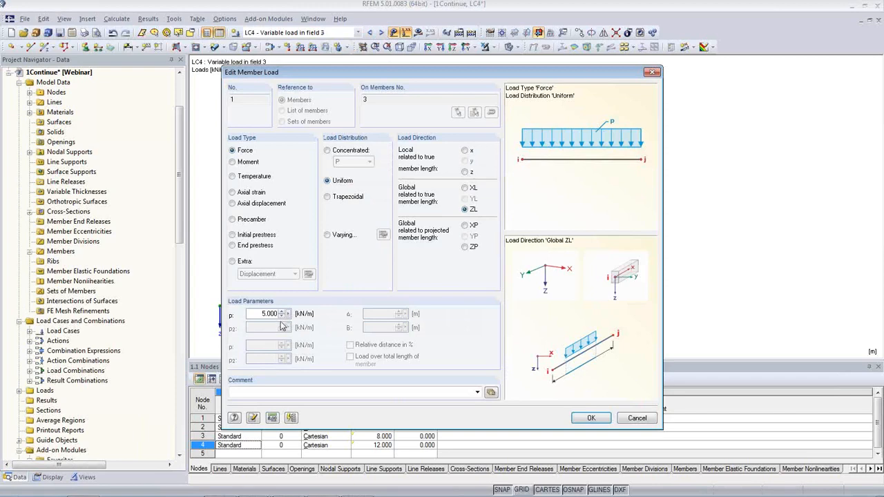
pyautogui.rightClick(283, 324)
pyautogui.click(307, 322)
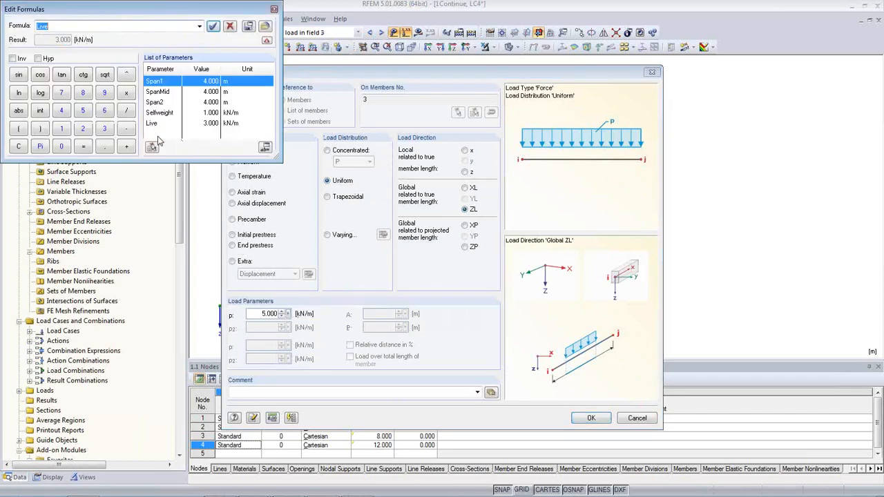
pyautogui.click(213, 26)
pyautogui.click(591, 418)
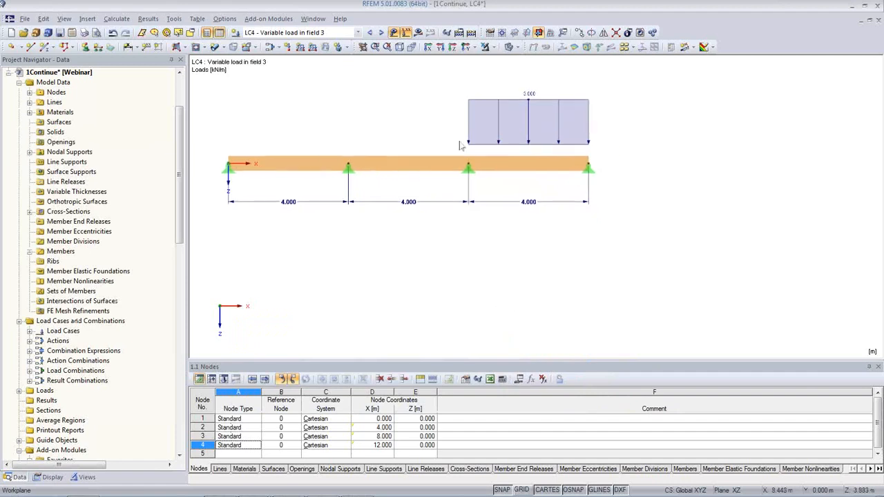
# - Display load combination CO2 and set the parameters Span1 to 5 m, Selfweight to 2 kN/m and Live to 5 kN/m
pyautogui.click(381, 33)
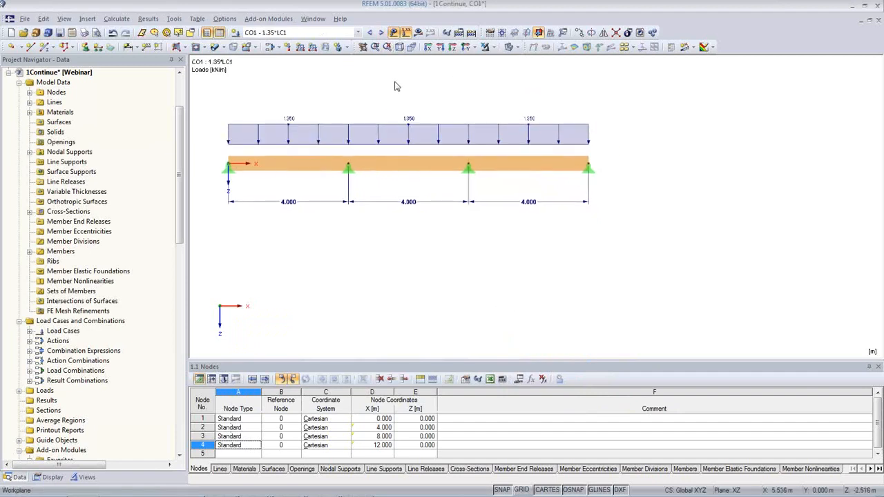
pyautogui.click(383, 34)
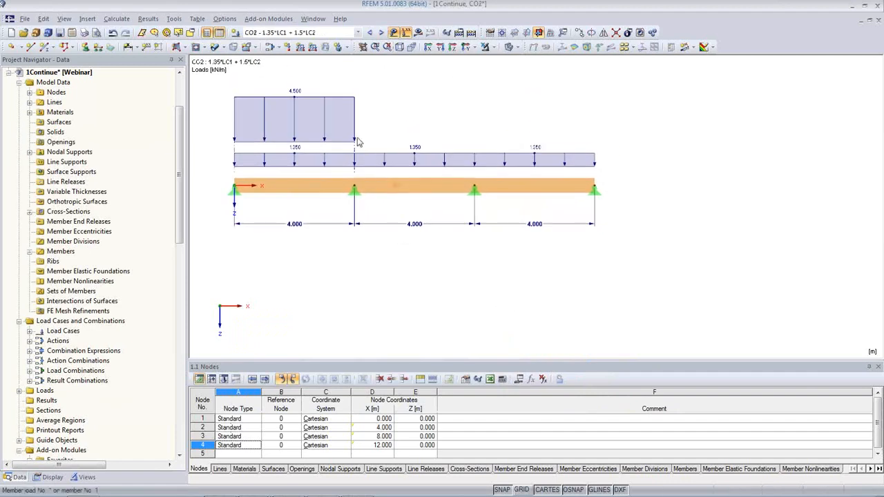
pyautogui.click(518, 380)
pyautogui.click(403, 259)
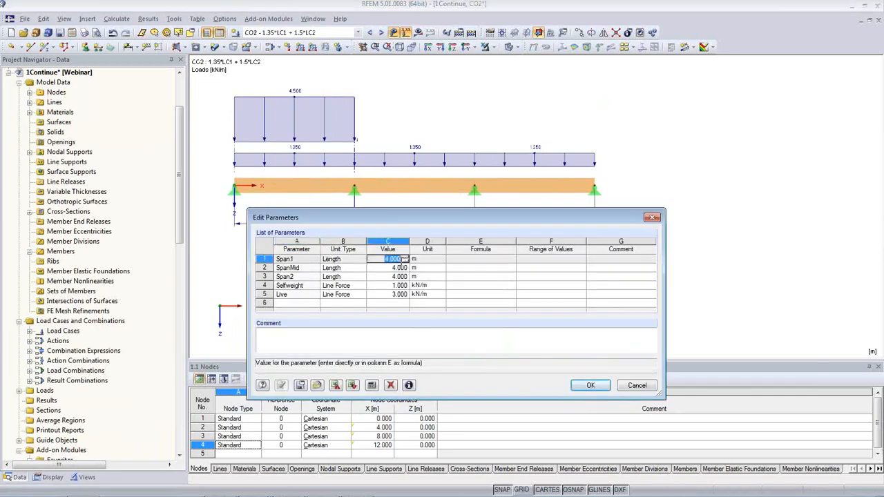
pyautogui.write('5')
pyautogui.click(404, 285)
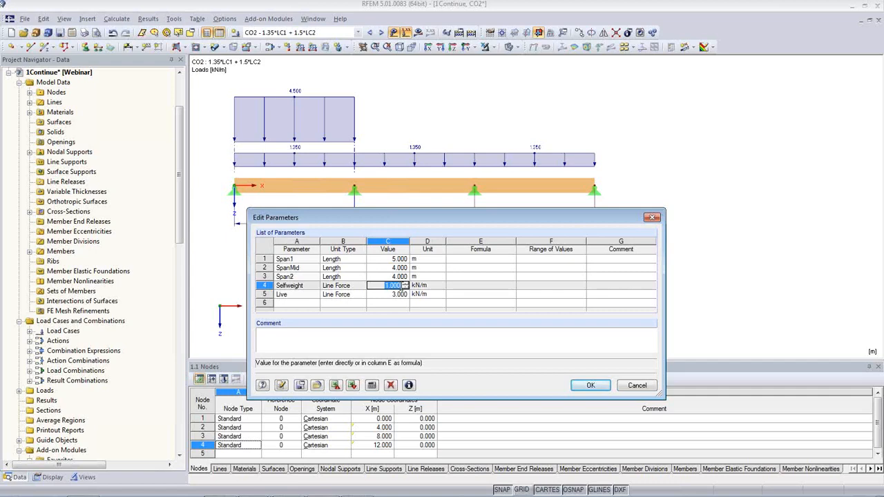
pyautogui.write('2')
pyautogui.click(398, 295)
pyautogui.write('5')
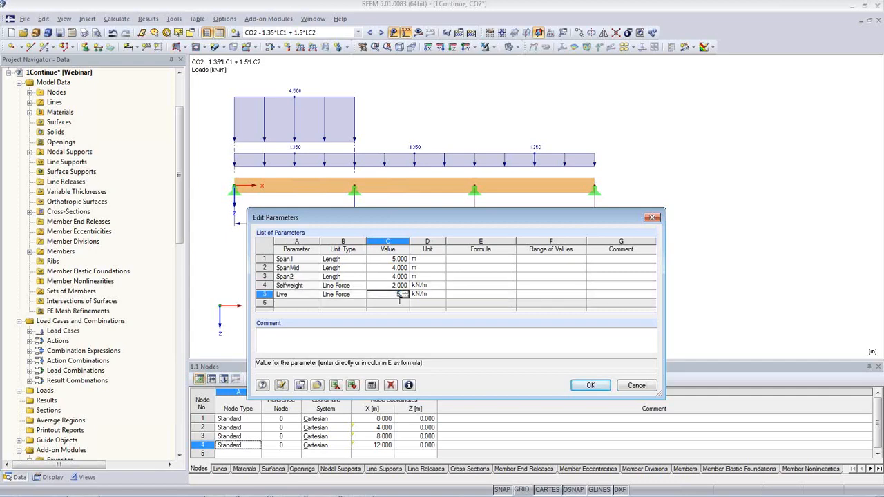
pyautogui.click(399, 285)
pyautogui.click(594, 389)
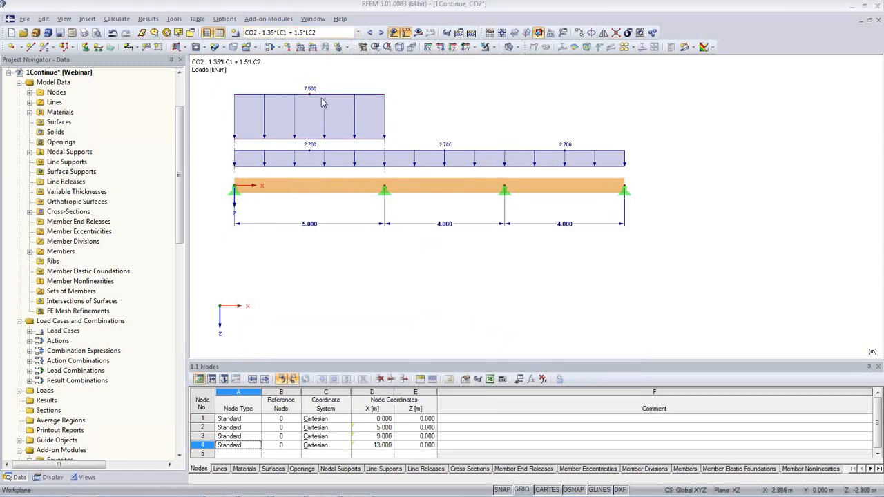
# - Display load case LC2 - Variable load in field 1 to check its load on the first span
pyautogui.click(358, 33)
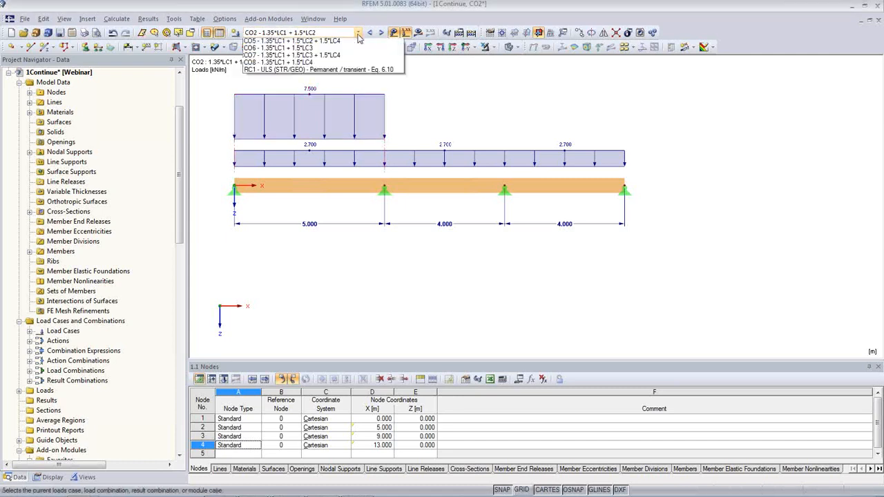
pyautogui.click(349, 51)
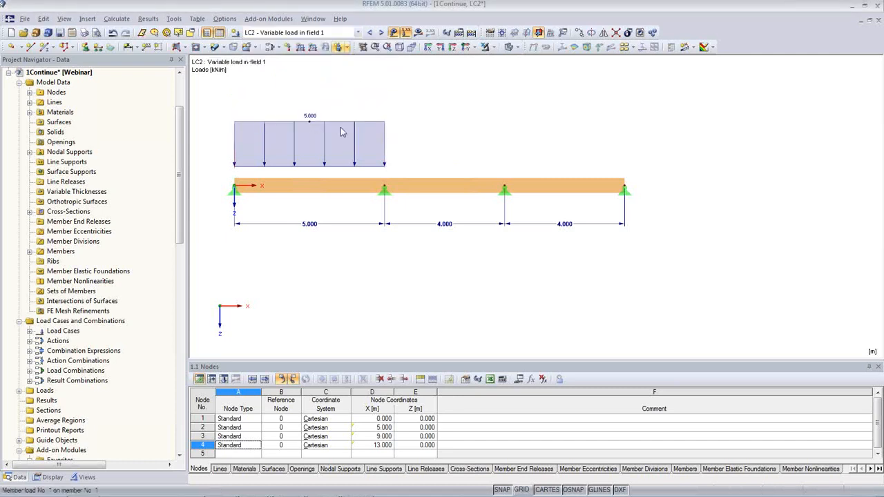
pyautogui.click(379, 35)
pyautogui.click(380, 33)
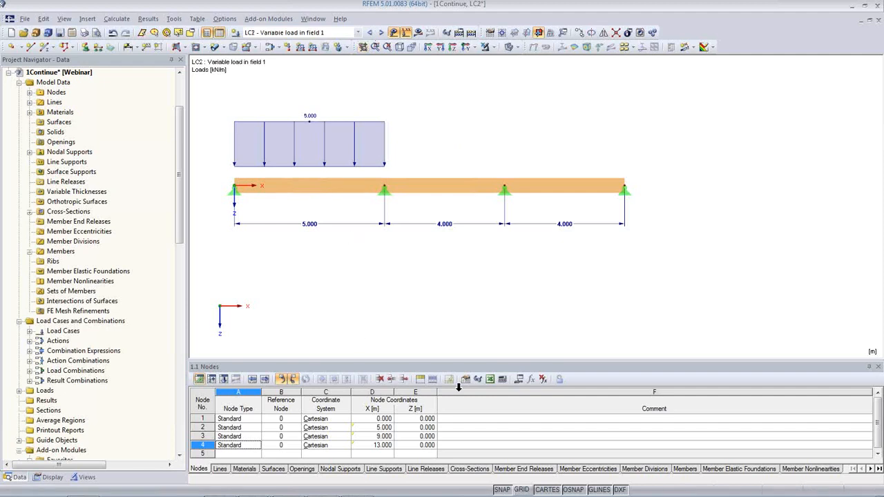
# - Set the parameters Span1 and Span2 to 2 m each and apply them to the model
pyautogui.click(519, 379)
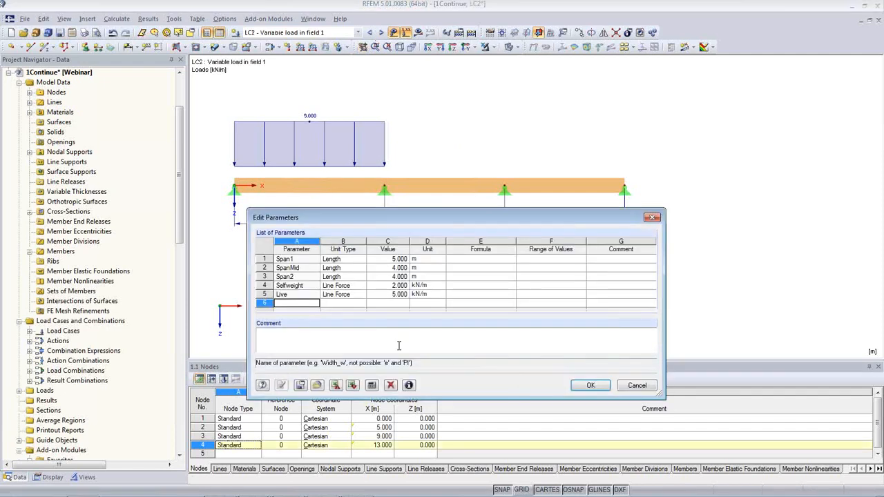
pyautogui.click(405, 259)
pyautogui.click(405, 261)
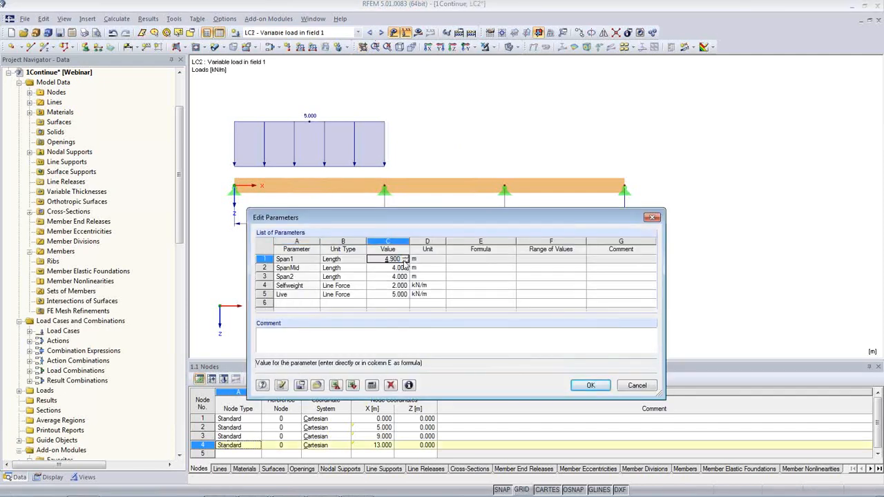
pyautogui.write('2')
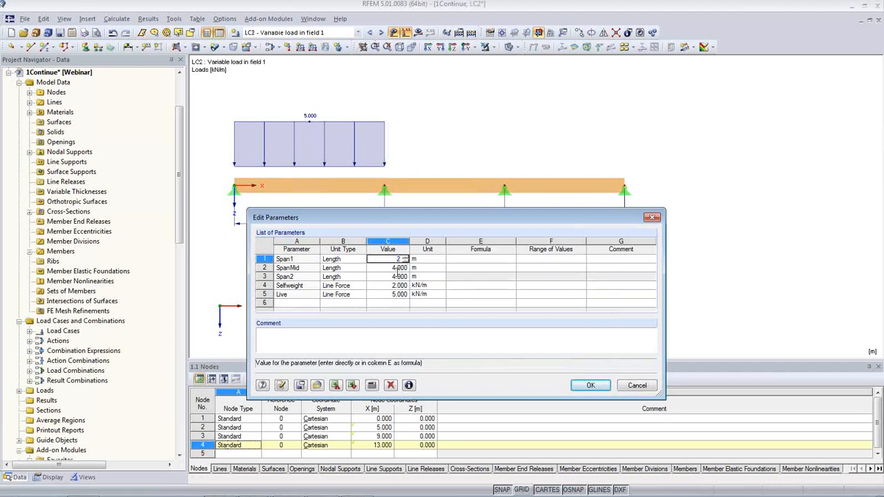
pyautogui.click(395, 276)
pyautogui.write('2')
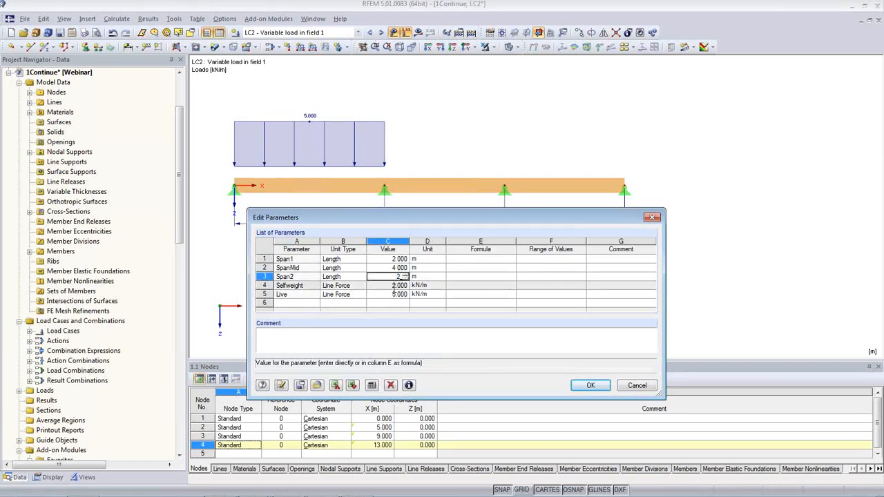
pyautogui.press('Return')
pyautogui.click(590, 386)
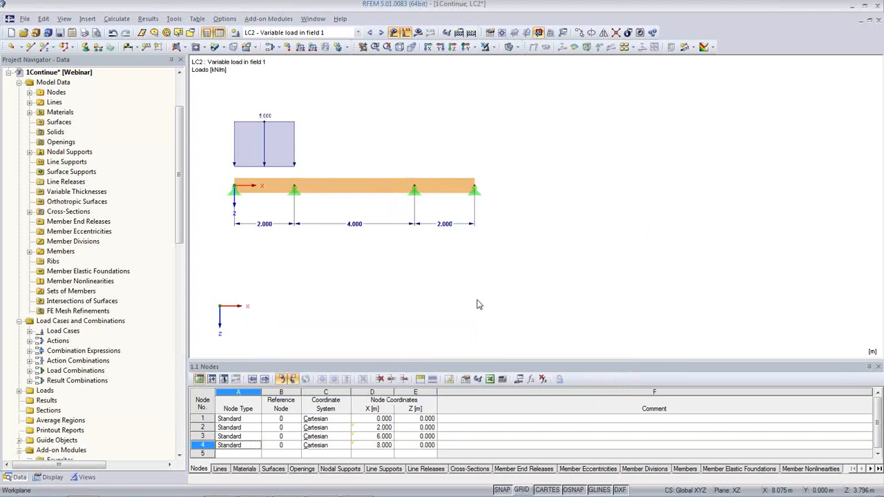
# - Calculate the model and view the global deformations u of the beam for LC2
pyautogui.click(113, 20)
pyautogui.click(132, 31)
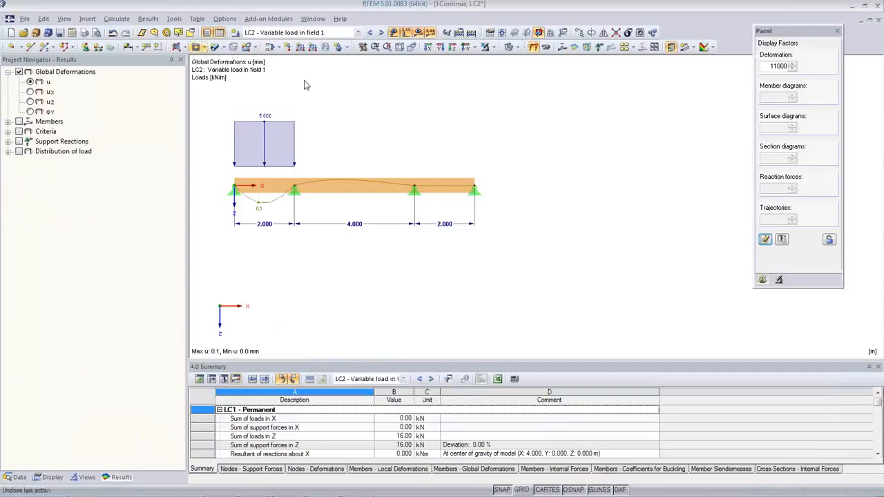
pyautogui.scroll(2, 530, 228)
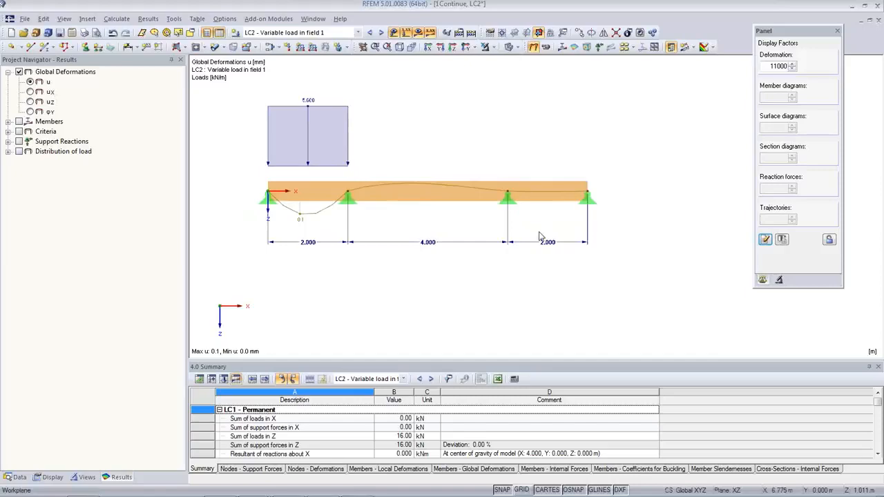
# - Switch to the Block Manager and browse the Flat Trusses blocks, selecting FT701p-crv-b, FT706c-crv-b and finally FT901c-crv-r
pyautogui.moveTo(358, 490)
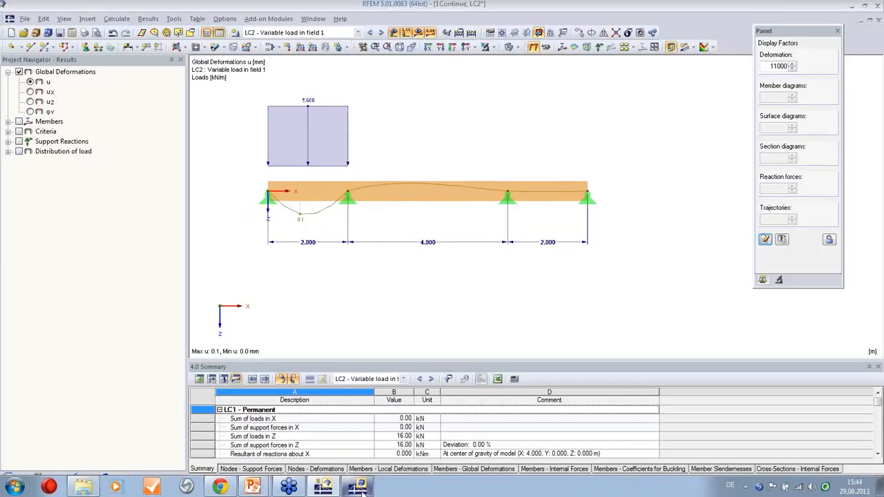
pyautogui.click(355, 461)
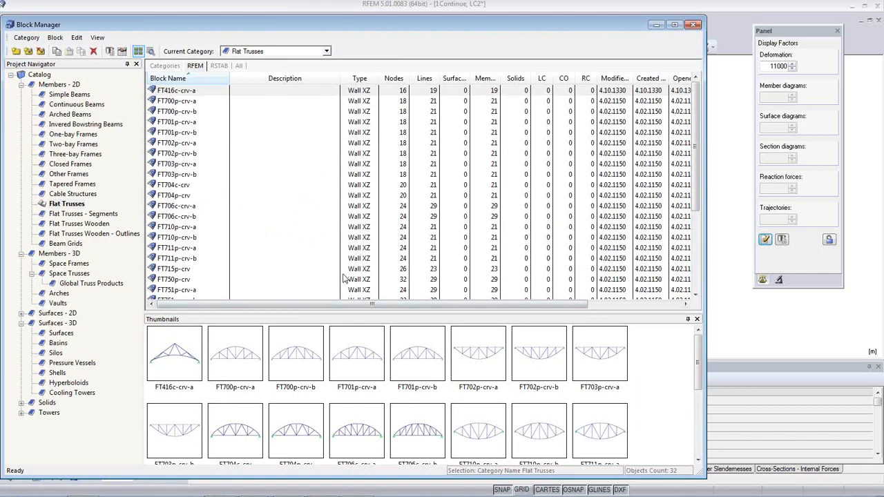
pyautogui.click(180, 133)
pyautogui.scroll(-2, 508, 388)
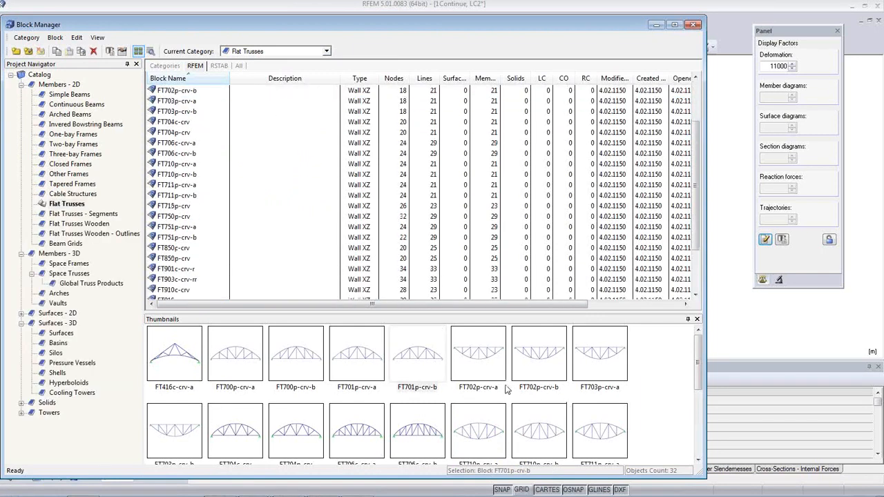
pyautogui.click(437, 434)
pyautogui.scroll(-3, 527, 418)
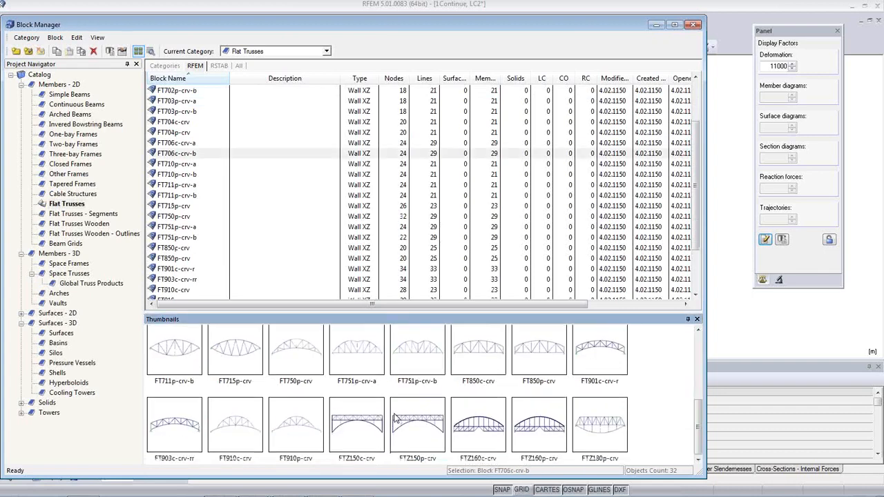
pyautogui.click(600, 366)
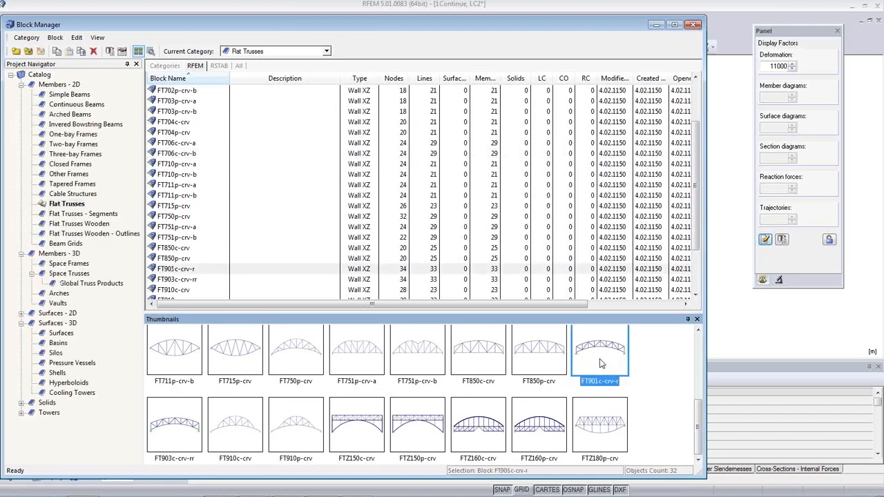
# - Browse the Flat Trusses, Flat Trusses - Segments, Flat Trusses Wooden and Space Frames block categories
pyautogui.click(350, 361)
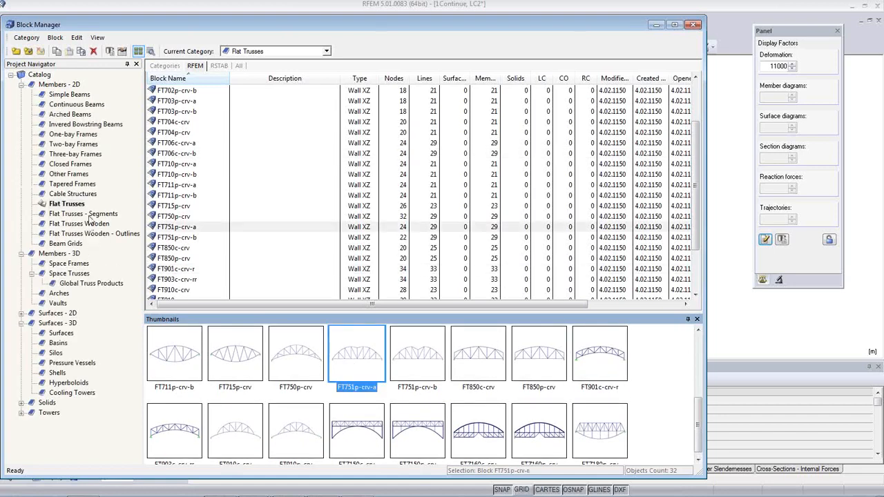
pyautogui.click(87, 214)
pyautogui.click(83, 224)
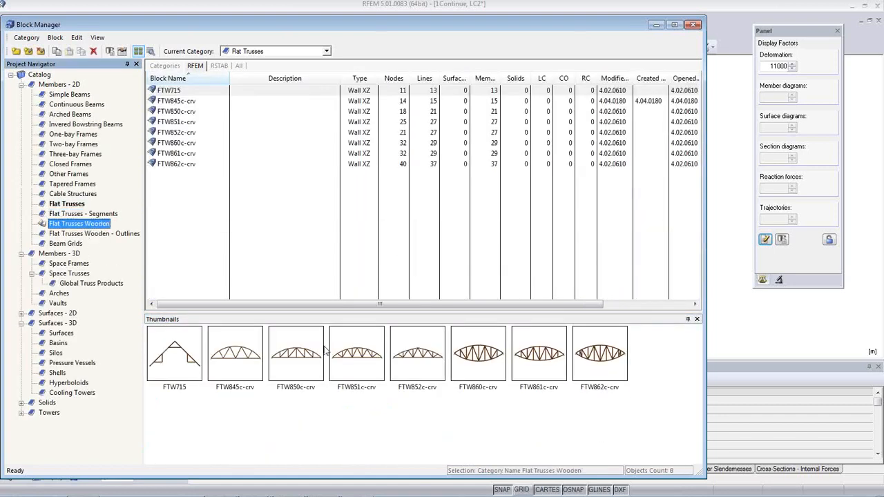
pyautogui.click(67, 264)
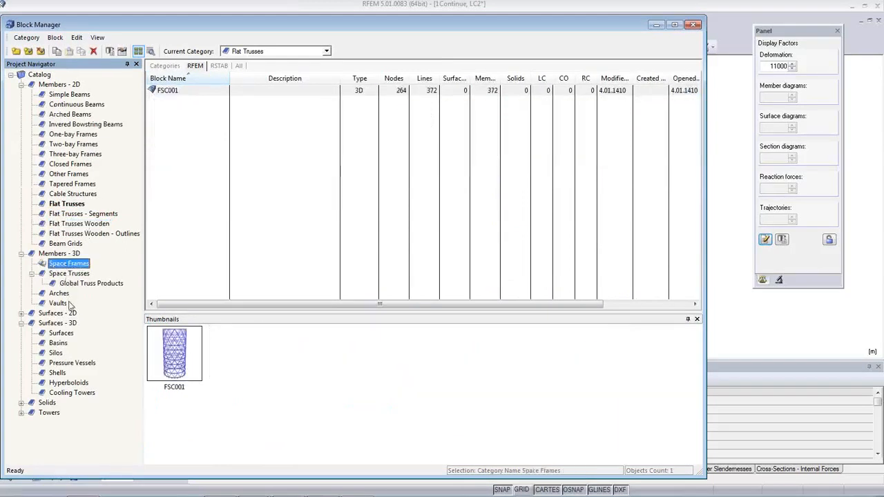
# - Display the RSTAB blocks of Global Truss Products and look through them, selecting F34-2.0m and then F33-2.0m
pyautogui.click(78, 284)
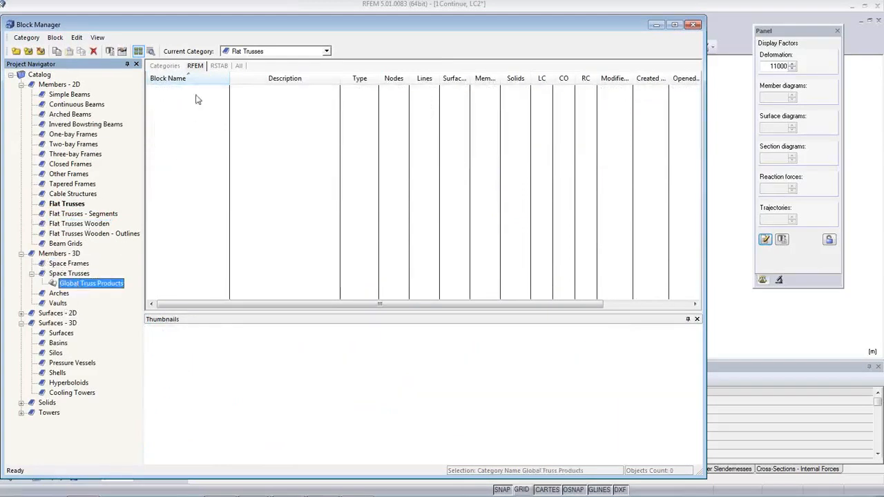
pyautogui.click(215, 66)
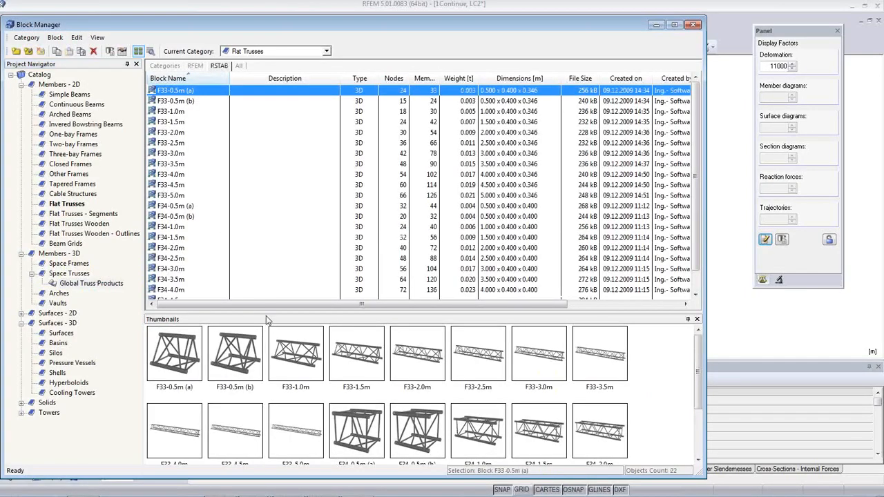
pyautogui.click(168, 248)
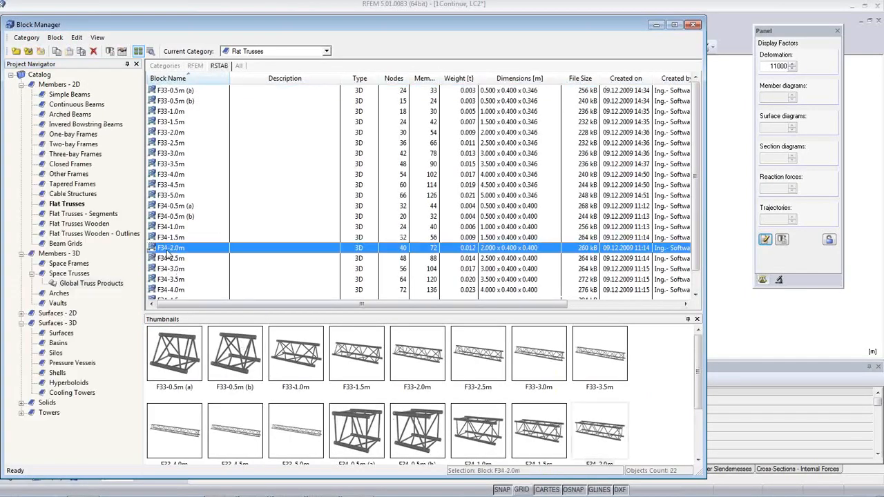
pyautogui.scroll(-1, 340, 276)
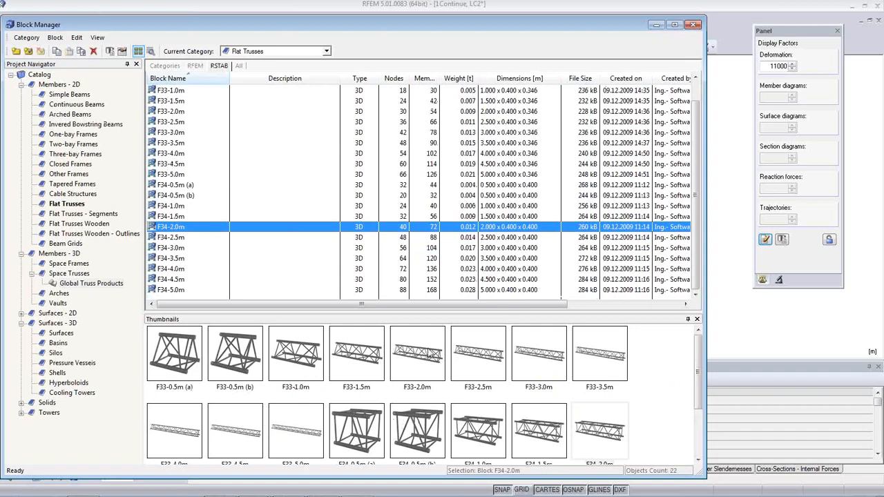
pyautogui.click(418, 356)
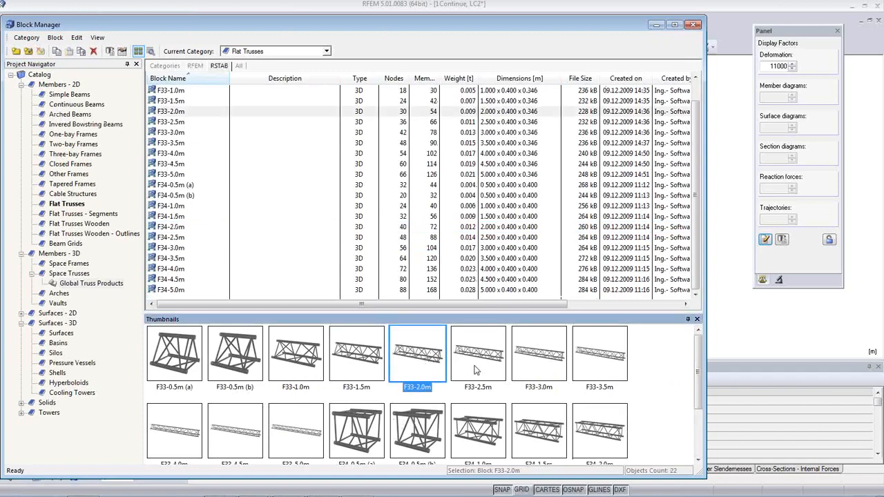
pyautogui.scroll(-2, 473, 384)
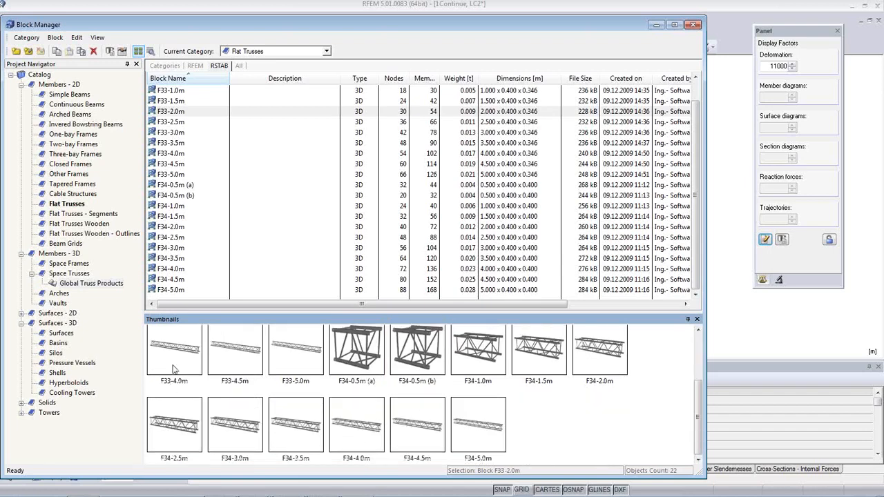
# - Open the Flat Trusses block FT701p-crv-a for insertion and show the horizontal dimensions in its preview
pyautogui.click(67, 204)
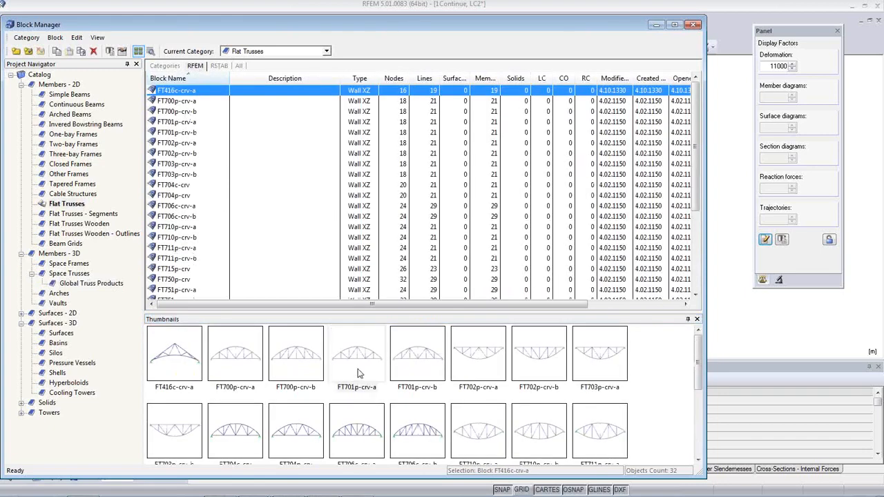
pyautogui.click(359, 374)
pyautogui.doubleClick(358, 373)
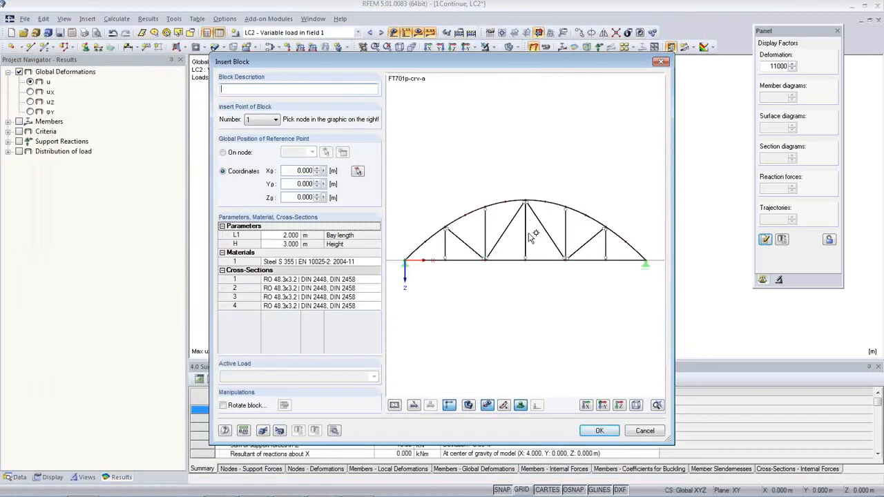
pyautogui.doubleClick(282, 235)
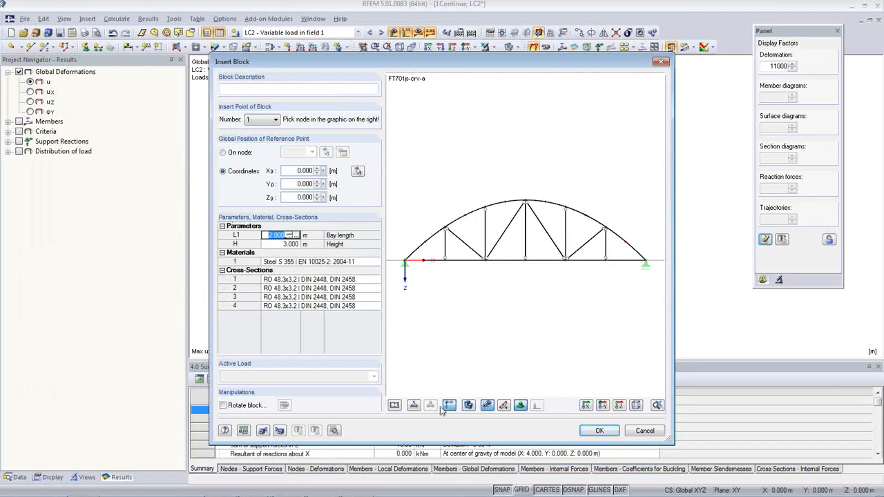
pyautogui.click(414, 405)
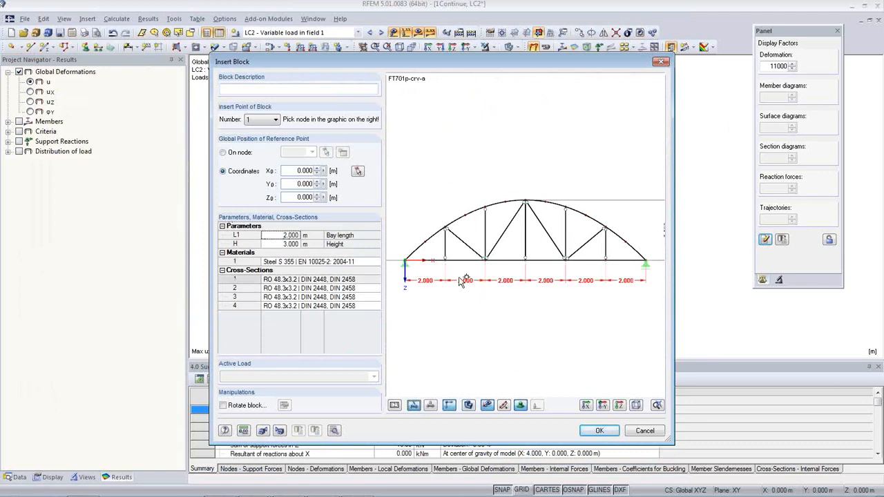
# - Try increasing the truss block's bay length L1 to 2.7 m in an enlarged preview, and cancel the block insertion
pyautogui.doubleClick(290, 235)
pyautogui.click(295, 233)
pyautogui.click(295, 233)
pyautogui.click(295, 233)
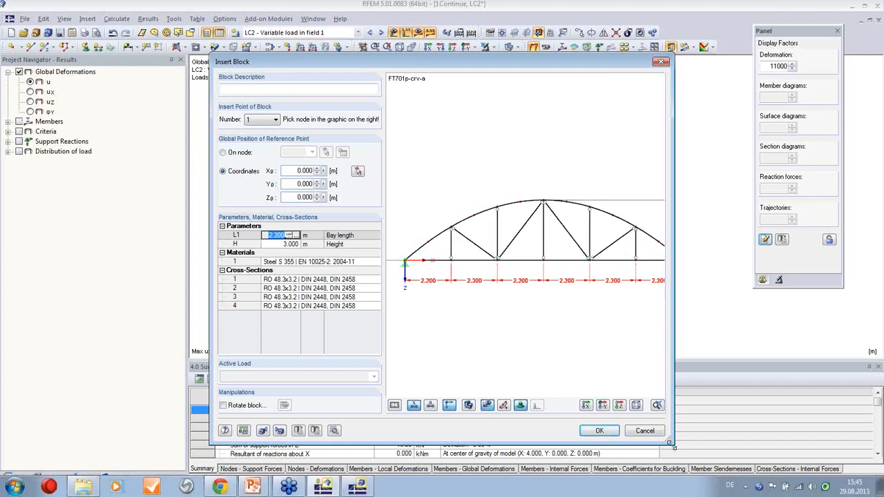
pyautogui.moveTo(674, 444); pyautogui.dragTo(813, 449)
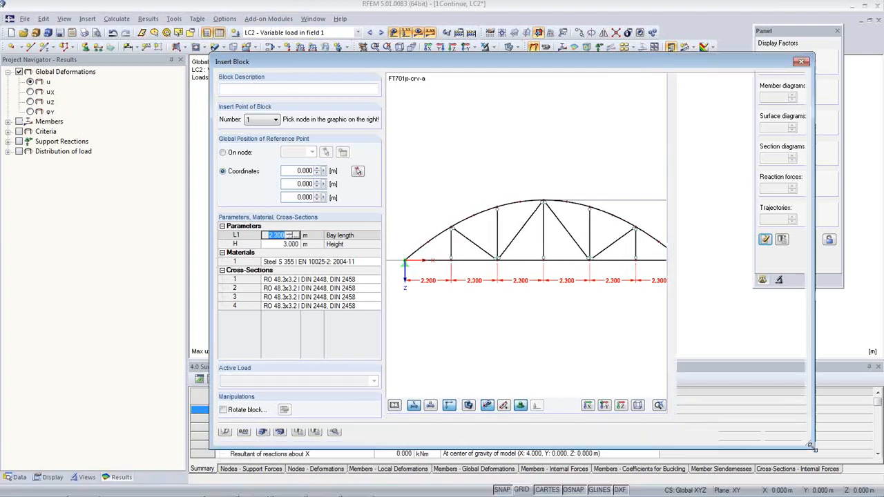
pyautogui.click(292, 234)
pyautogui.click(292, 235)
pyautogui.click(292, 234)
pyautogui.click(291, 234)
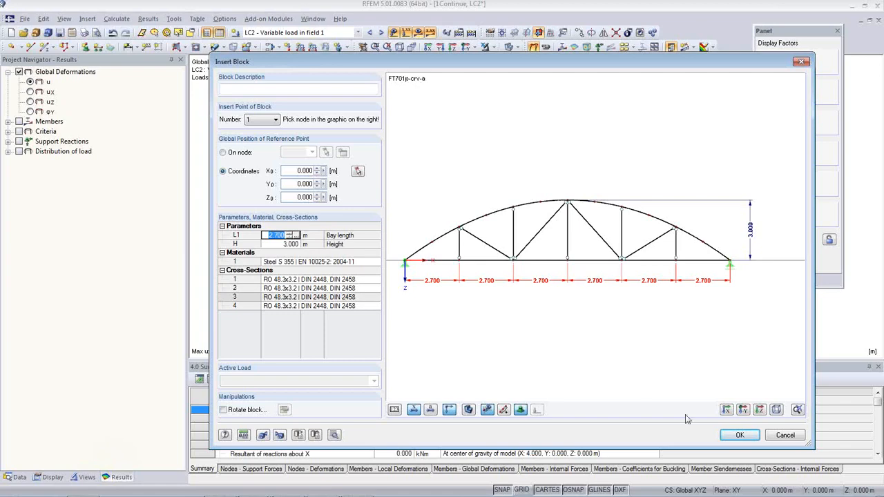
pyautogui.click(785, 435)
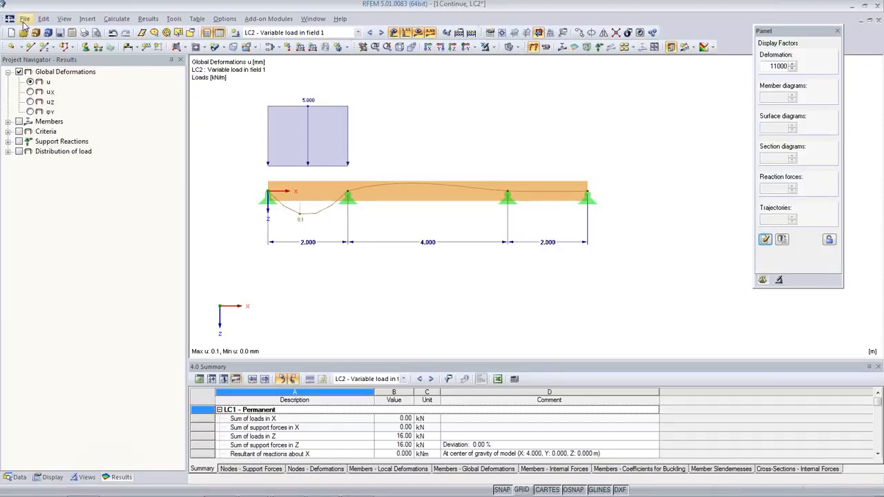
# - Switch to the model 3Pipes_Parametric and inspect the pipe joint in 3D
pyautogui.click(25, 476)
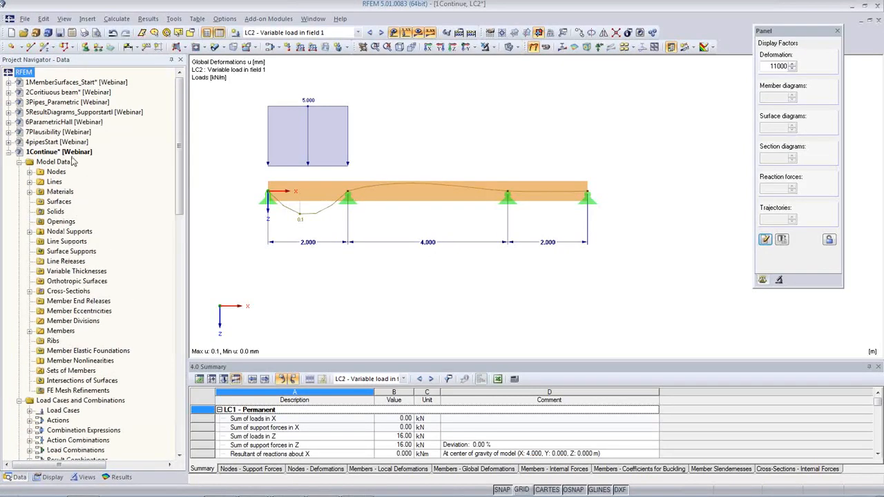
pyautogui.rightClick(66, 103)
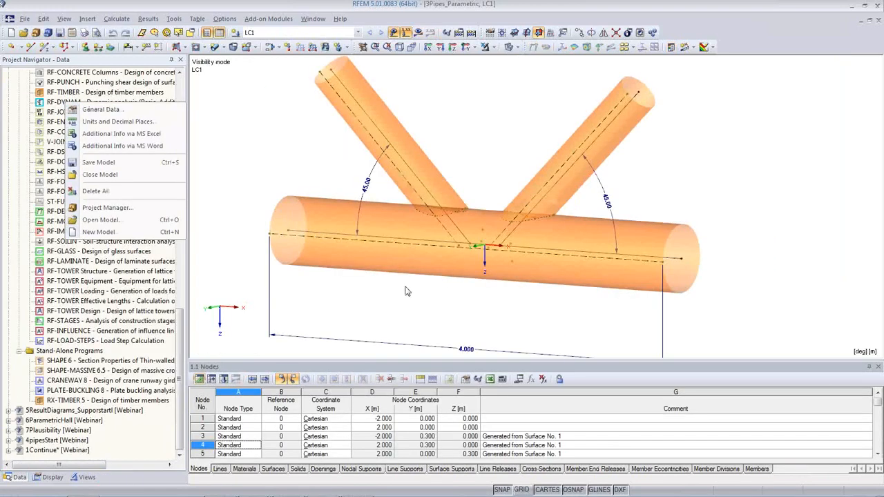
pyautogui.moveTo(580, 318); pyautogui.dragTo(661, 288, button='middle')
pyautogui.keyDown('ctrl'); pyautogui.moveTo(596, 304); pyautogui.dragTo(561, 288, button='middle'); pyautogui.keyUp('ctrl')
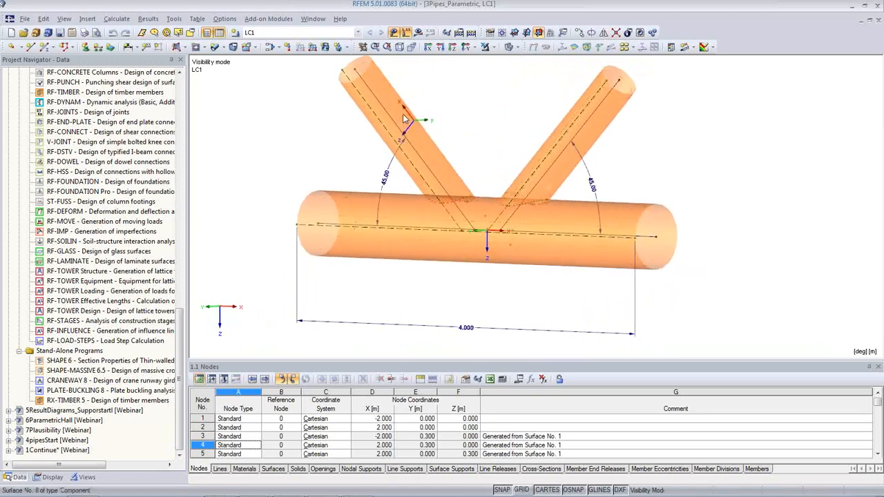
pyautogui.keyDown('shift'); pyautogui.moveTo(550, 295); pyautogui.dragTo(663, 275, button='middle'); pyautogui.keyUp('shift')
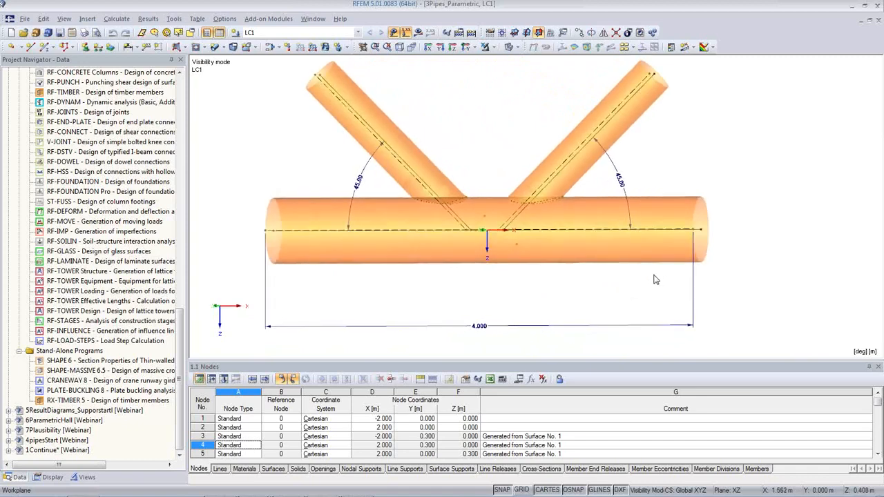
pyautogui.scroll(-2, 656, 277)
# - View the surface properties of the horizontal main pipe without changes and examine the pipe intersections from several angles
pyautogui.doubleClick(642, 261)
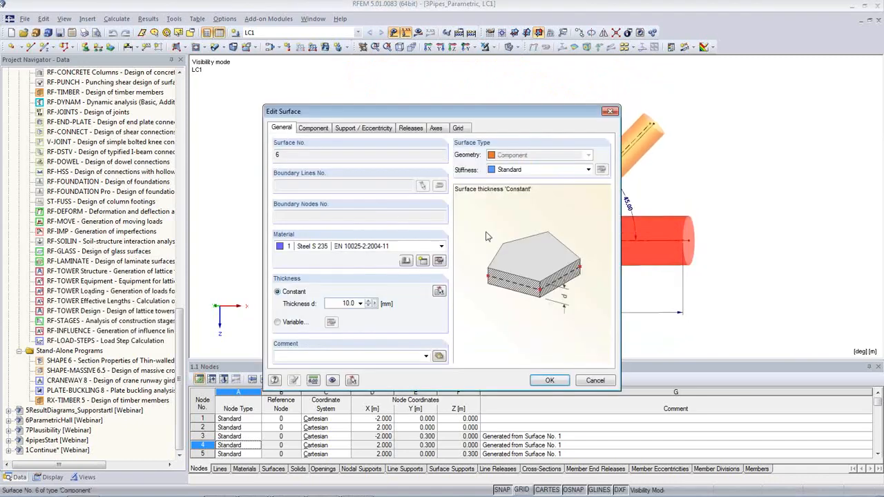
pyautogui.click(595, 383)
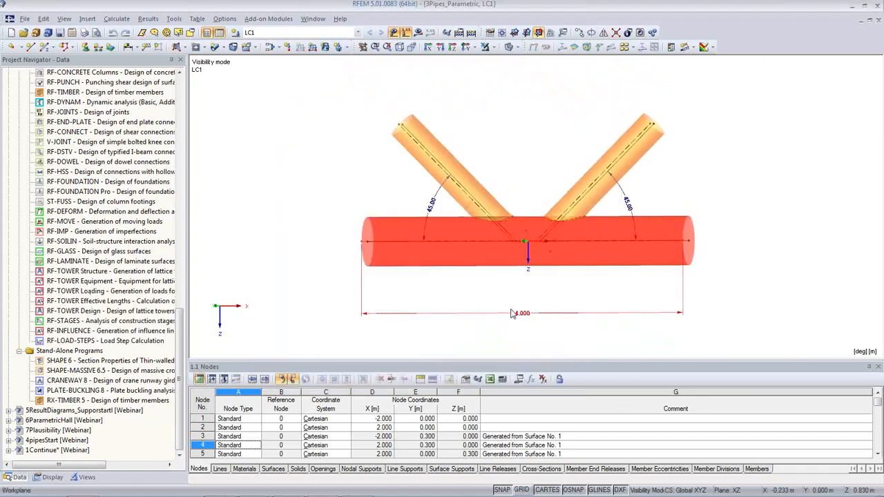
pyautogui.click(586, 297)
pyautogui.moveTo(622, 297); pyautogui.dragTo(538, 296, button='middle')
pyautogui.scroll(2, 538, 295)
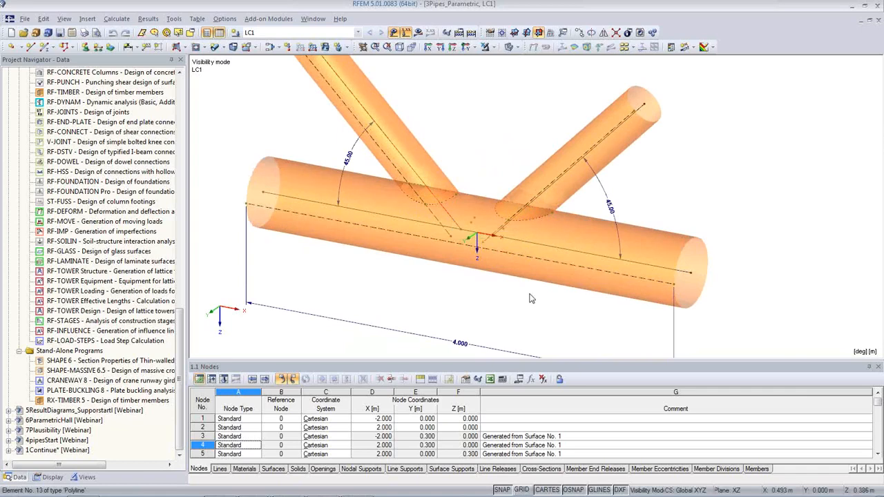
pyautogui.click(592, 248)
pyautogui.click(474, 304)
pyautogui.scroll(-2, 476, 305)
pyautogui.keyDown('ctrl'); pyautogui.moveTo(477, 304); pyautogui.dragTo(600, 204, button='middle'); pyautogui.keyUp('ctrl')
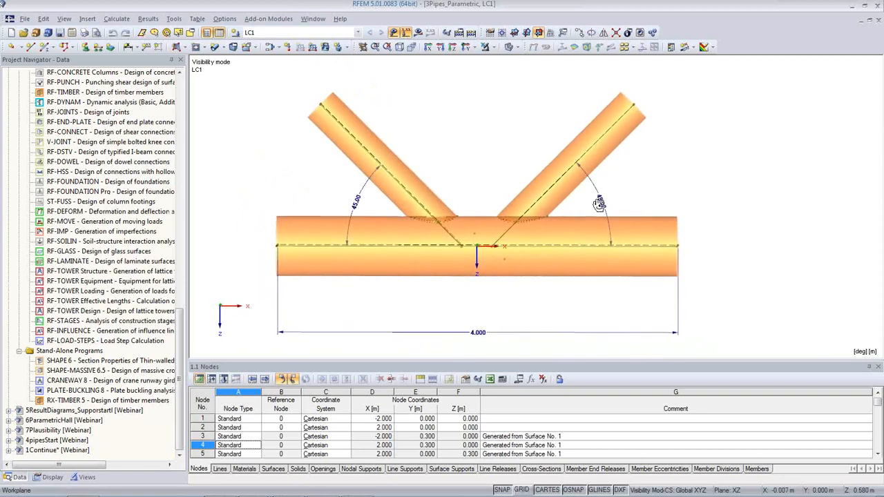
# - Open the parameter list of the pipe model and set Angle_left to 30 deg
pyautogui.click(519, 378)
pyautogui.moveTo(467, 218); pyautogui.dragTo(478, 313)
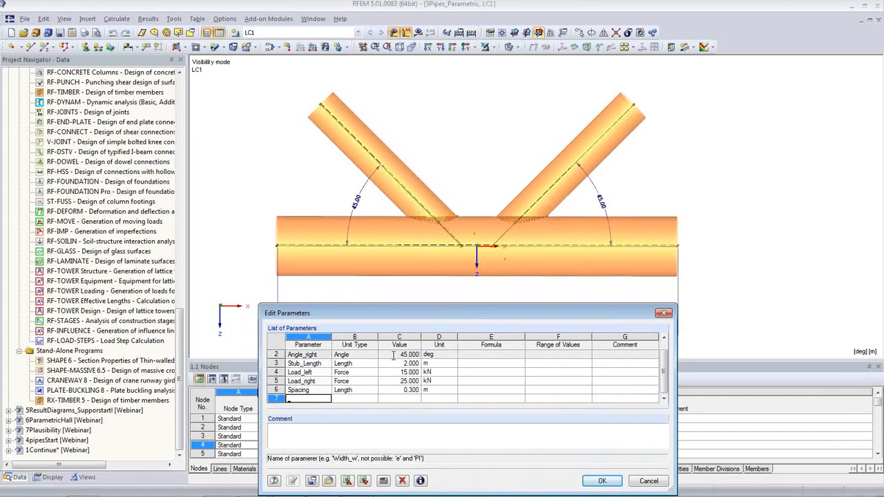
pyautogui.click(394, 355)
pyautogui.moveTo(663, 379); pyautogui.dragTo(667, 363)
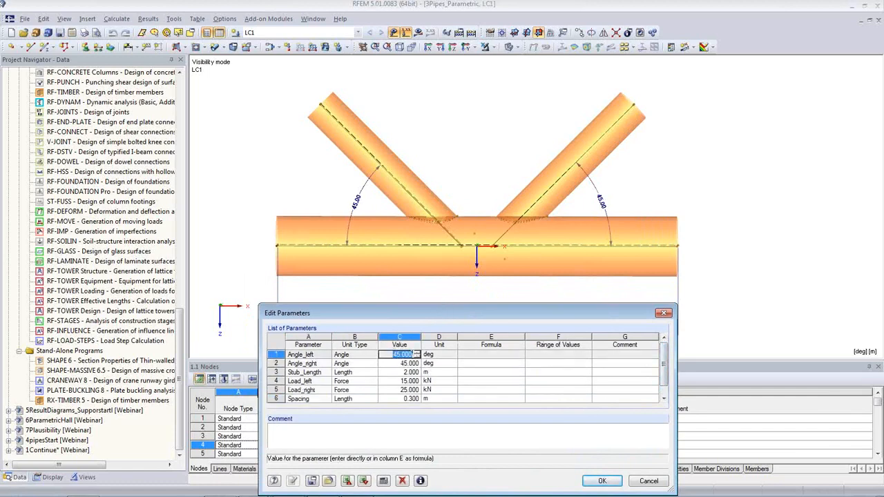
pyautogui.click(395, 355)
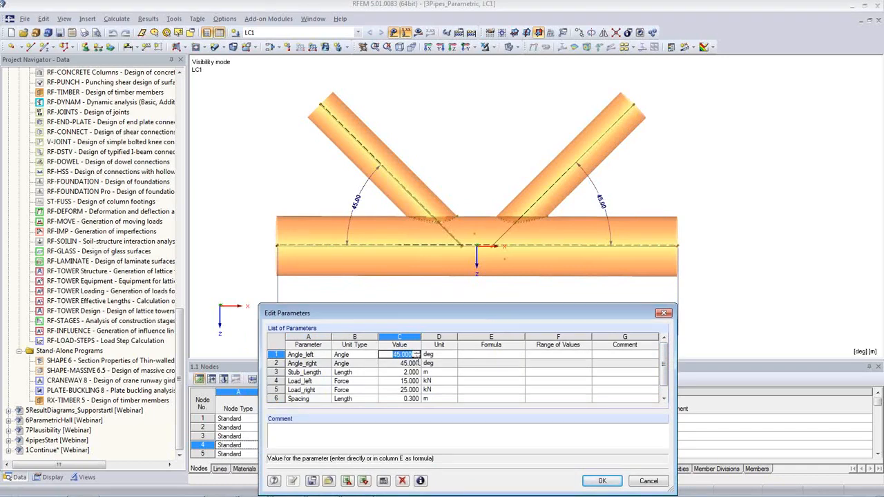
pyautogui.write('30')
pyautogui.press('Tab')
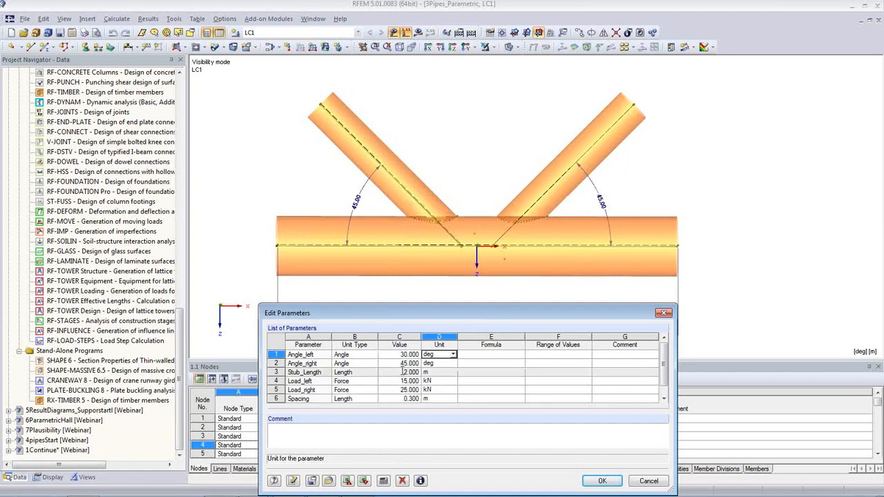
# - Set Angle_right to 50 deg, apply the parameters to the pipe model, and close the parameter list
pyautogui.doubleClick(406, 364)
pyautogui.write('50')
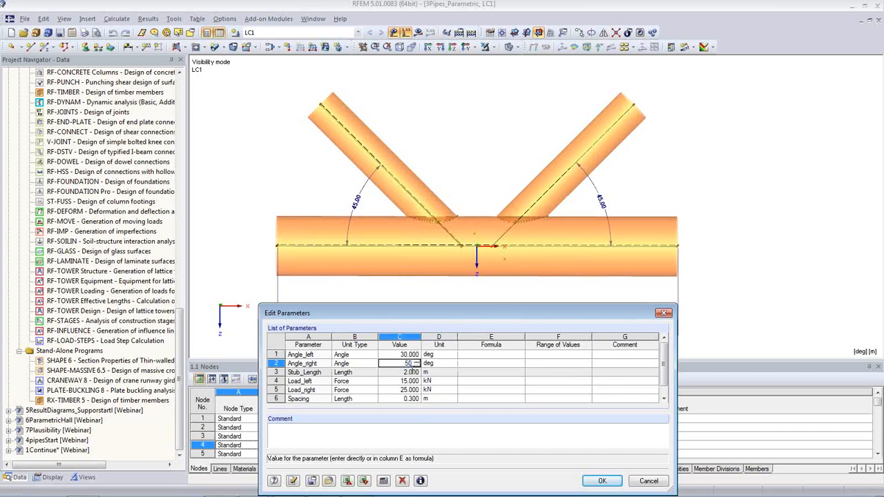
pyautogui.press('Tab')
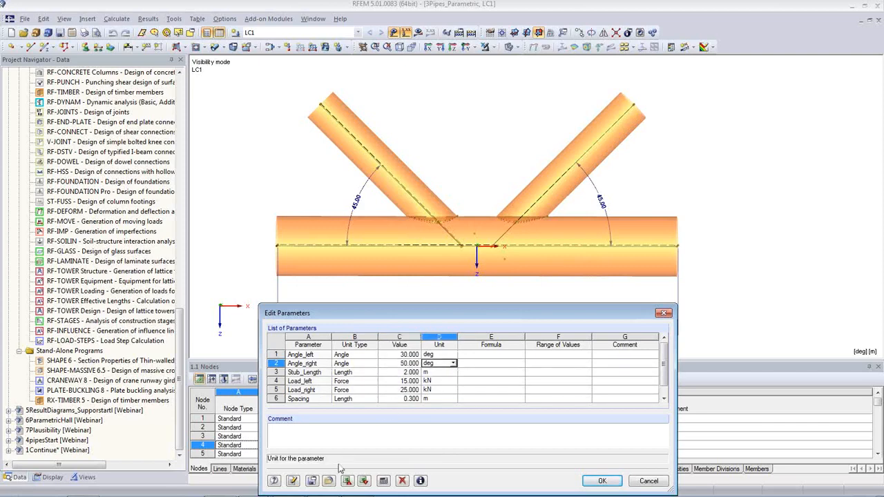
pyautogui.click(293, 481)
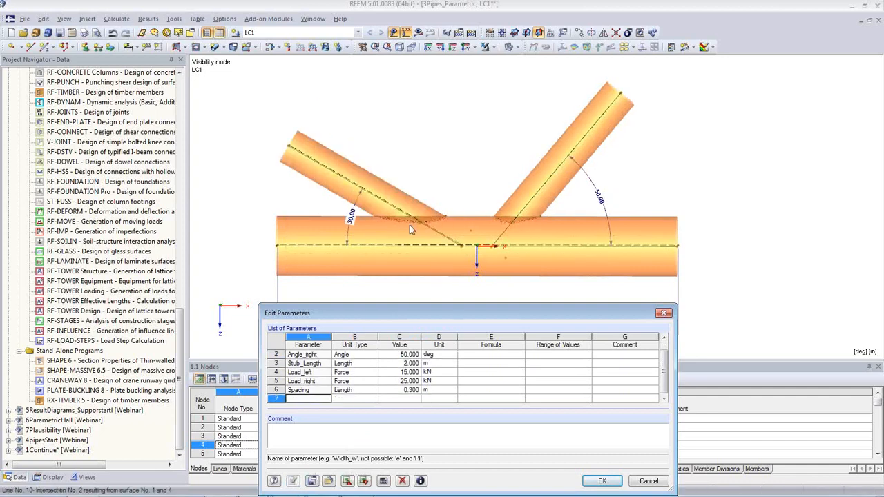
pyautogui.moveTo(496, 191); pyautogui.dragTo(441, 187, button='middle')
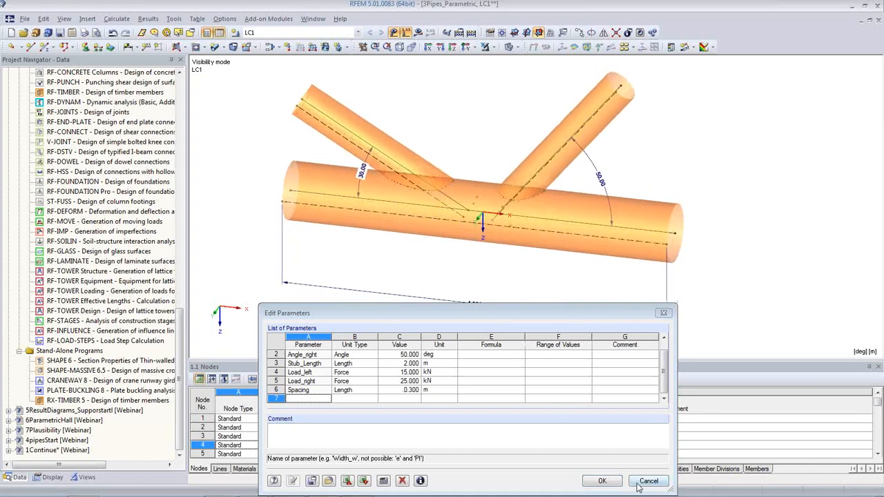
pyautogui.click(647, 481)
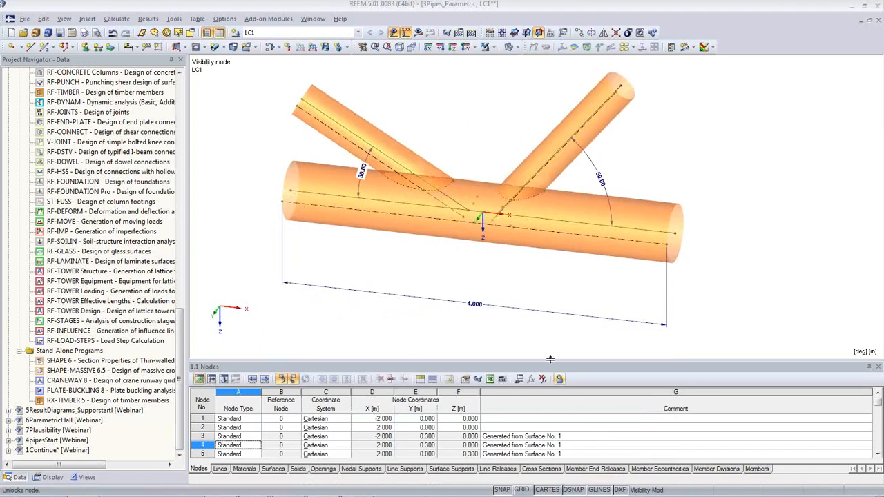
# - Edit the parent surface of the horizontal main pipe's component and set the pipe radius to 0.4 m
pyautogui.doubleClick(653, 219)
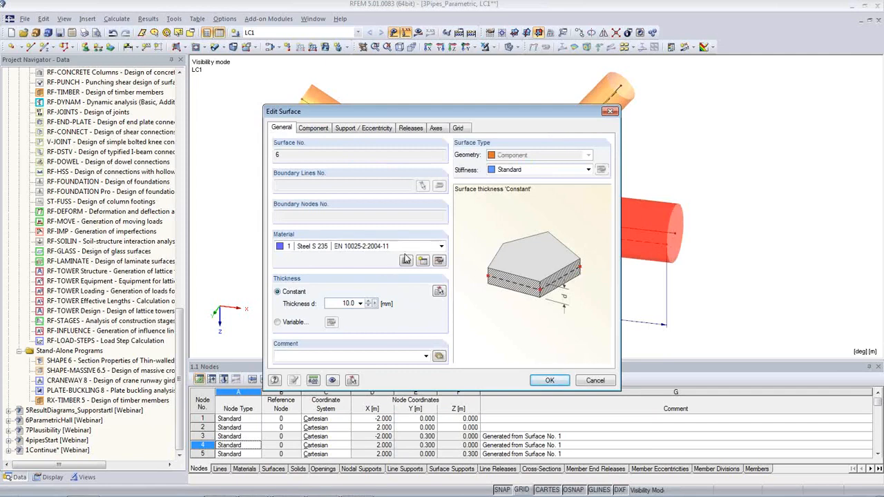
pyautogui.press('Escape')
pyautogui.rightClick(642, 217)
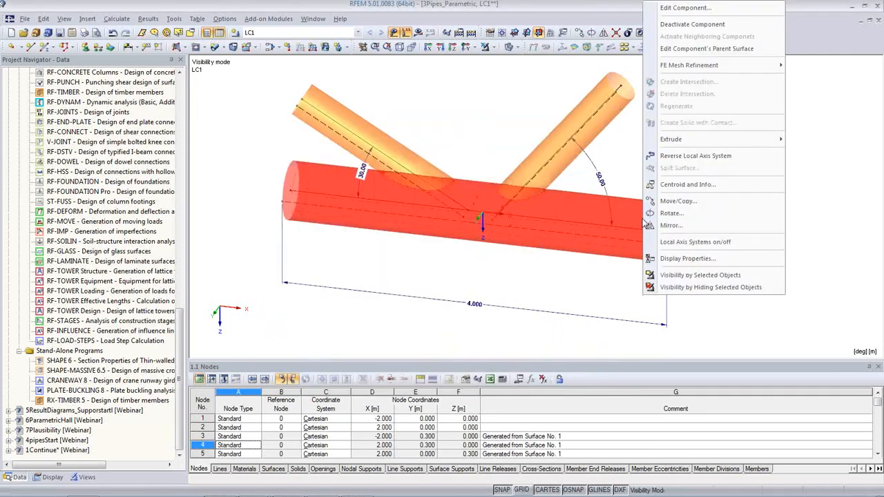
pyautogui.click(689, 49)
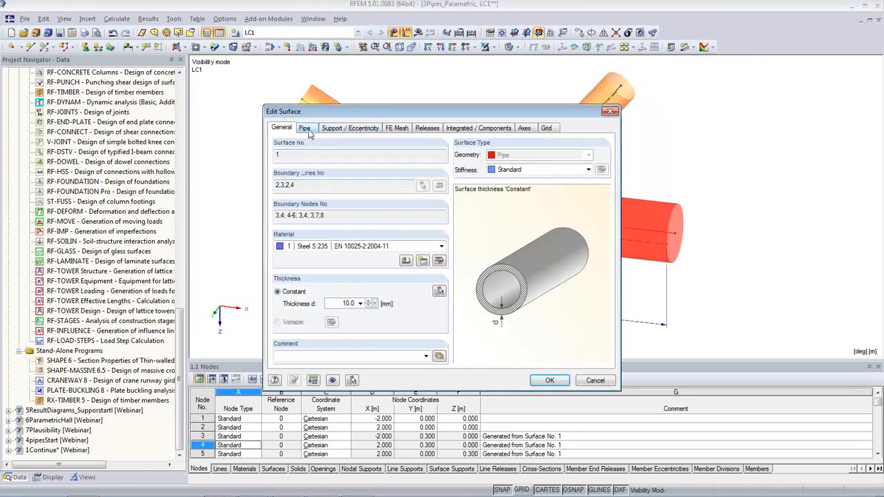
pyautogui.click(308, 131)
pyautogui.moveTo(348, 118); pyautogui.dragTo(159, 161)
pyautogui.doubleClick(156, 247)
pyautogui.write('0.4')
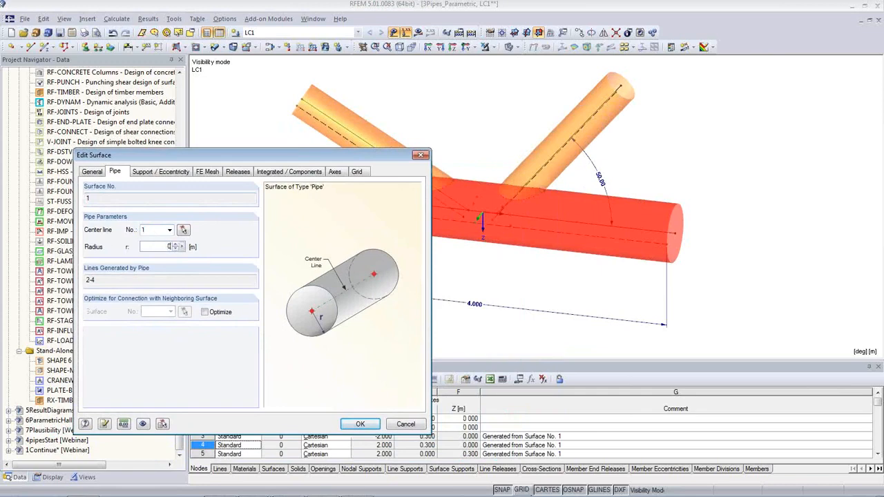
pyautogui.click(353, 422)
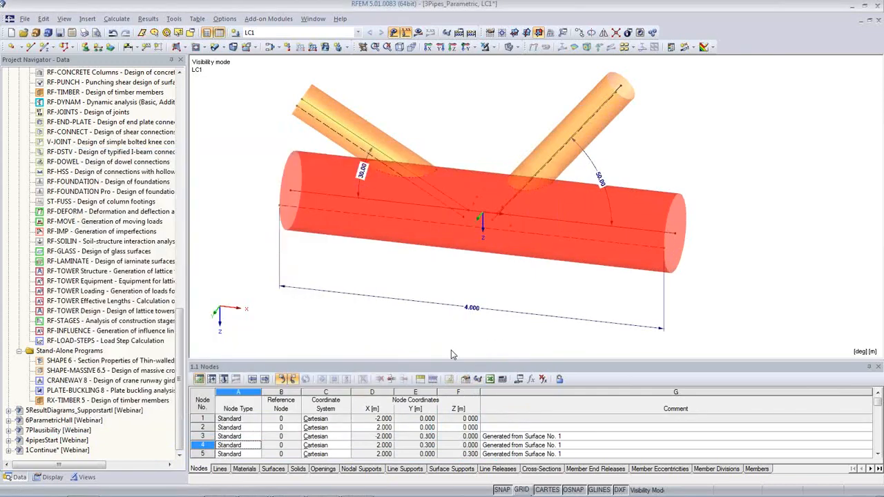
pyautogui.moveTo(470, 191)
pyautogui.keyDown('ctrl'); pyautogui.mouseDown(button='middle')
pyautogui.moveTo(321, 199)
pyautogui.moveTo(112, 145)
pyautogui.moveTo(477, 193)
pyautogui.mouseUp(button='middle'); pyautogui.keyUp('ctrl')
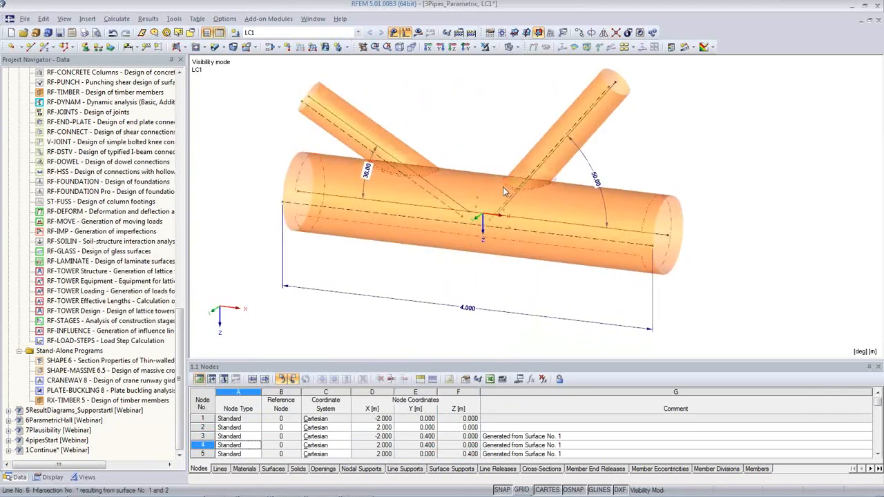
pyautogui.scroll(-2, 529, 295)
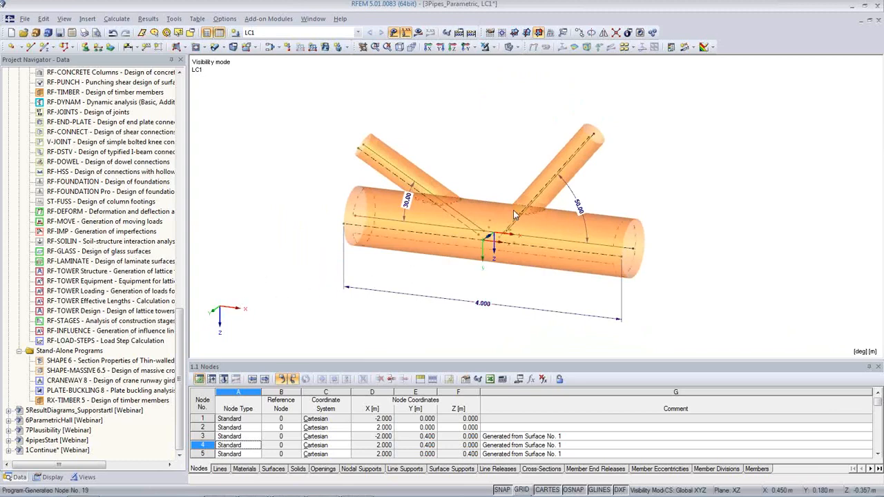
# - Switch to the model 4pipesStart and view it in the Y direction
pyautogui.moveTo(179, 330); pyautogui.dragTo(186, 90)
pyautogui.click(8, 102)
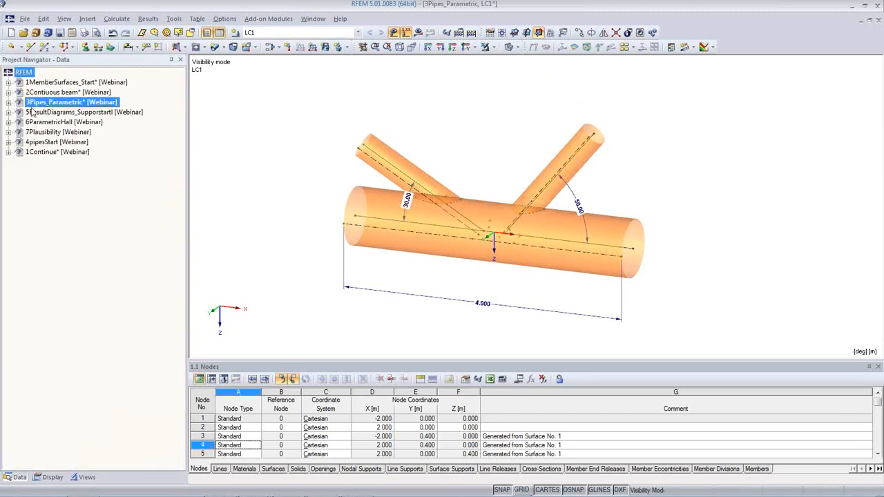
pyautogui.rightClick(53, 145)
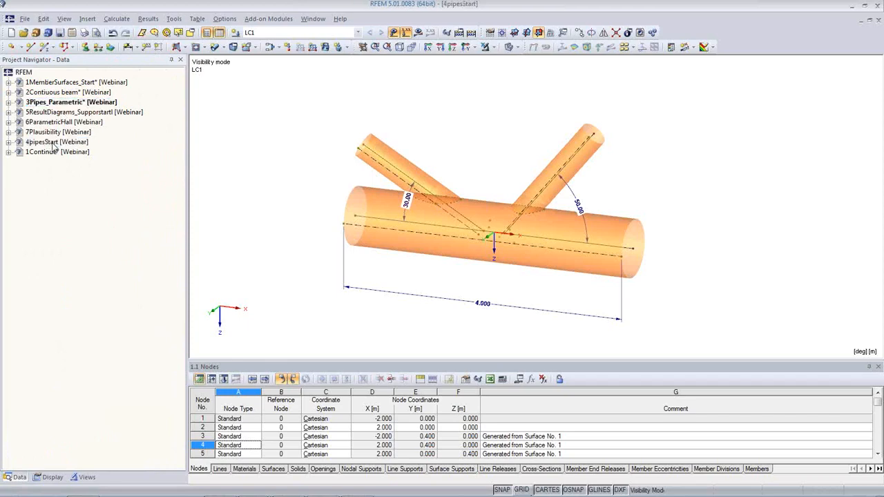
pyautogui.click(293, 240)
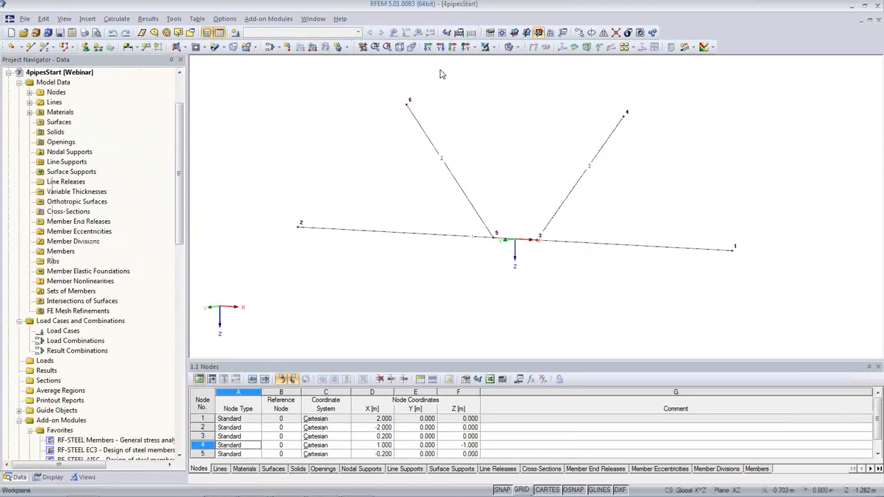
pyautogui.click(439, 48)
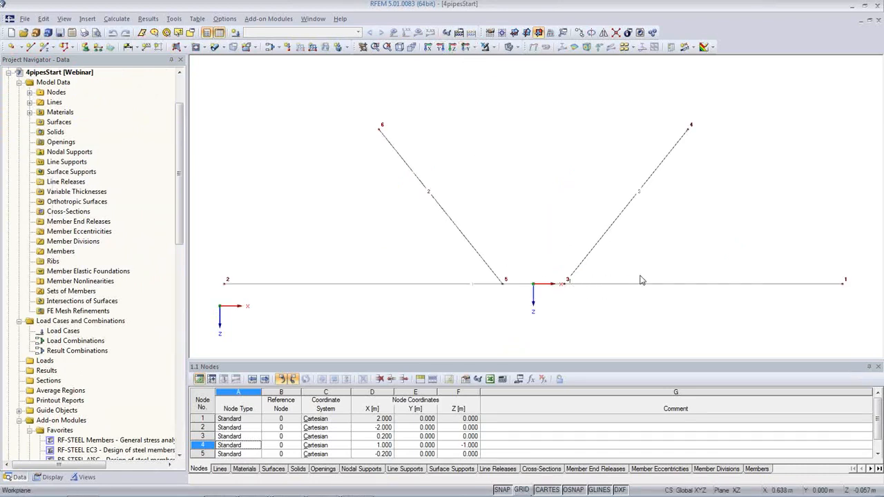
pyautogui.moveTo(688, 302); pyautogui.dragTo(683, 267, button='middle')
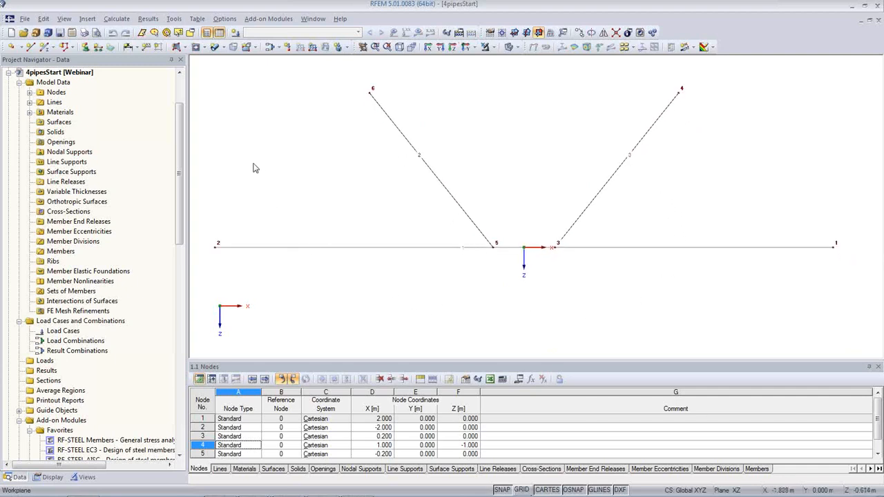
# - Create a pipe surface around horizontal line 1 in Steel S 235 with 10 mm thickness and 0.3 m radius
pyautogui.click(385, 248)
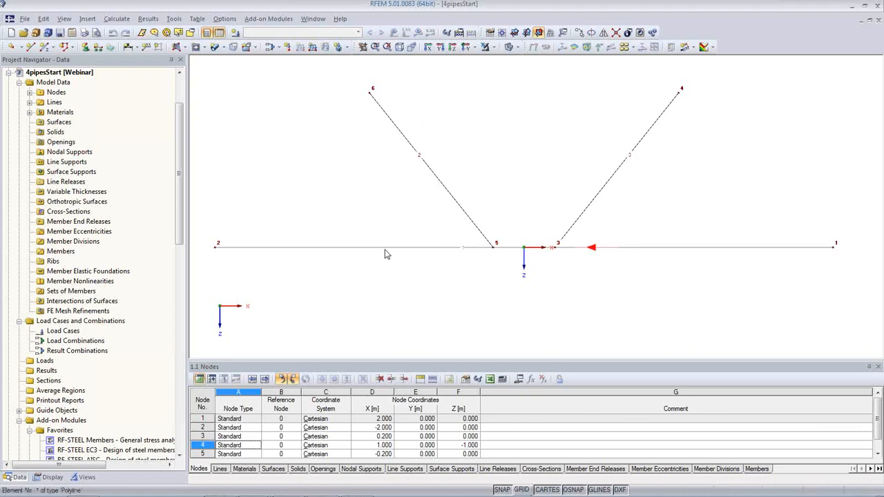
pyautogui.click(222, 47)
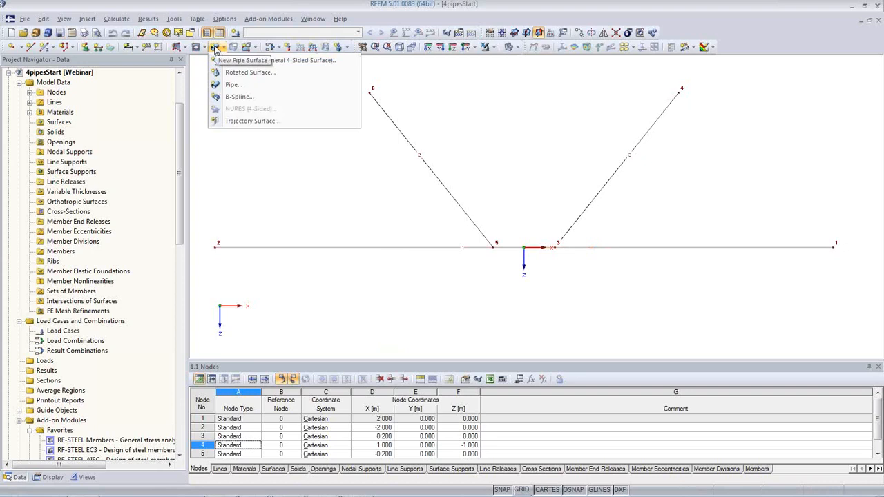
pyautogui.click(234, 84)
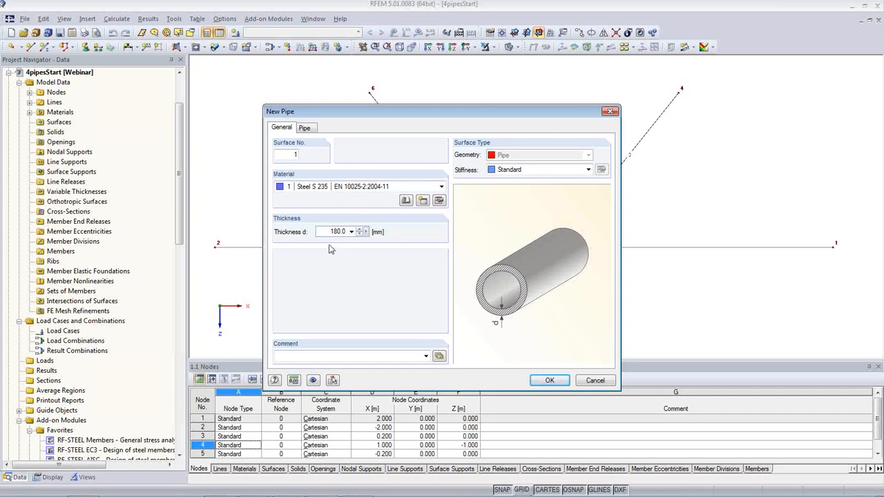
pyautogui.moveTo(325, 232); pyautogui.dragTo(382, 245)
pyautogui.click(308, 130)
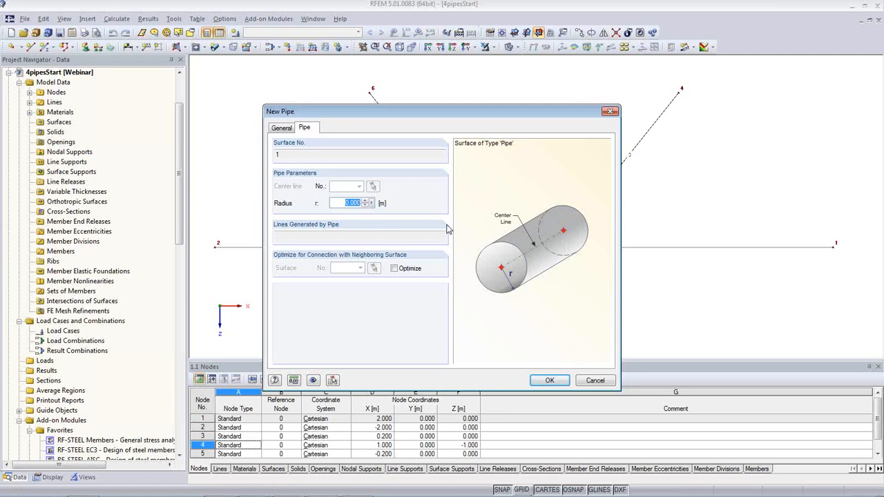
pyautogui.press('BackSpace')
pyautogui.click(551, 381)
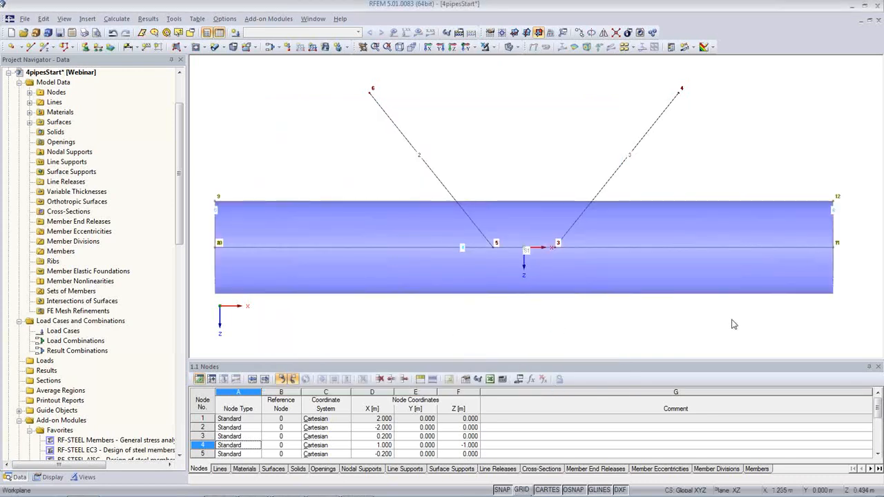
# - Turn off the display of node, line and surface numbering in the model
pyautogui.keyDown('ctrl'); pyautogui.moveTo(740, 311); pyautogui.dragTo(570, 280, button='middle'); pyautogui.keyUp('ctrl')
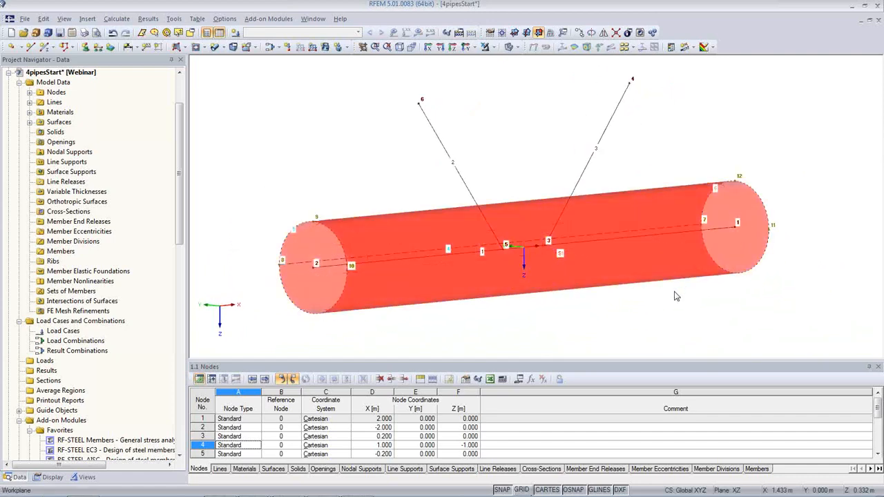
pyautogui.keyDown('ctrl'); pyautogui.moveTo(525, 304); pyautogui.dragTo(350, 146, button='middle'); pyautogui.keyUp('ctrl')
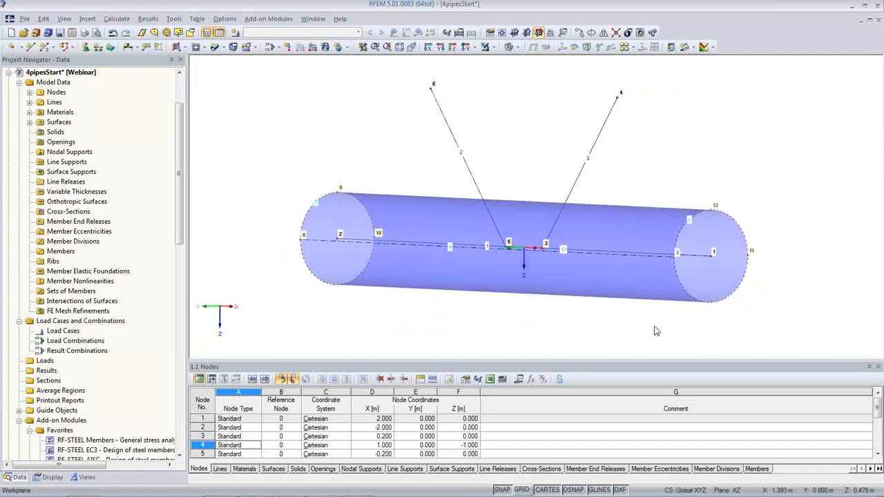
pyautogui.rightClick(348, 145)
pyautogui.click(390, 198)
pyautogui.keyDown('ctrl'); pyautogui.moveTo(564, 246); pyautogui.dragTo(724, 261, button='middle'); pyautogui.keyUp('ctrl')
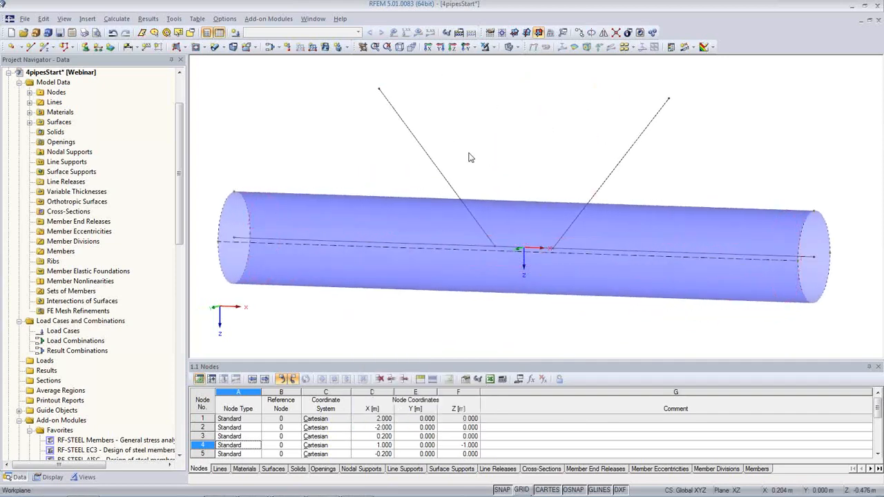
# - Create two pipe surfaces with 0.15 m radius around the two inclined lines
pyautogui.click(214, 46)
pyautogui.click(306, 129)
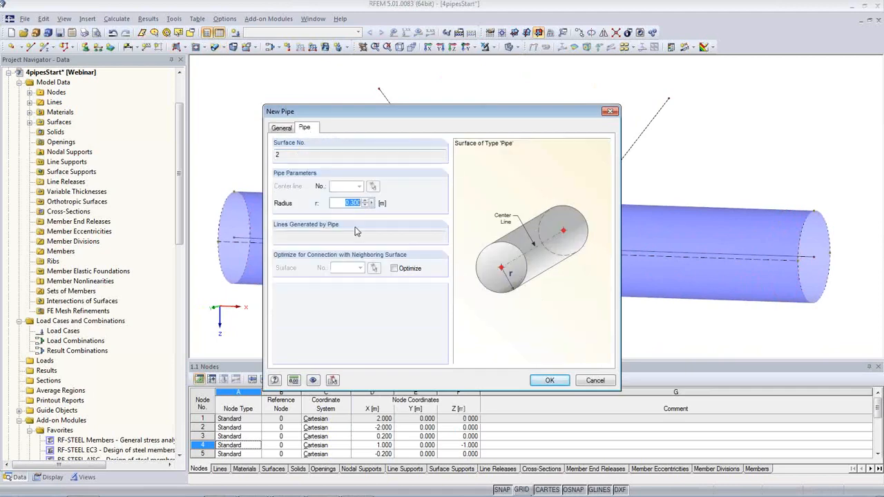
pyautogui.write('0.15')
pyautogui.click(549, 381)
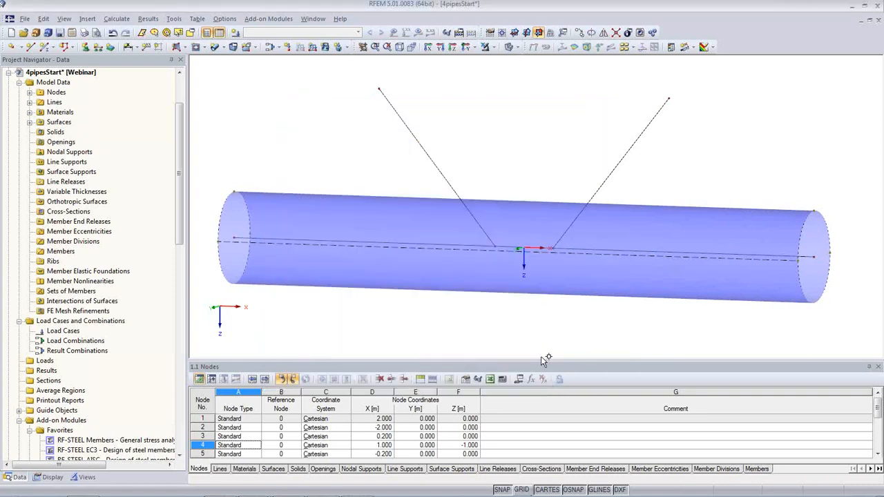
pyautogui.click(606, 178)
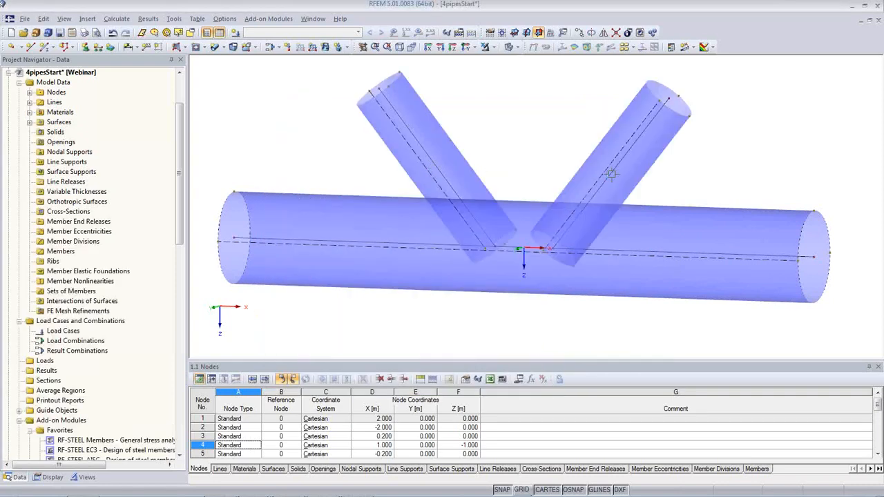
# - Select all three pipe surfaces and create the intersections between them
pyautogui.keyDown('ctrl'); pyautogui.moveTo(537, 314); pyautogui.dragTo(584, 225, button='middle'); pyautogui.keyUp('ctrl')
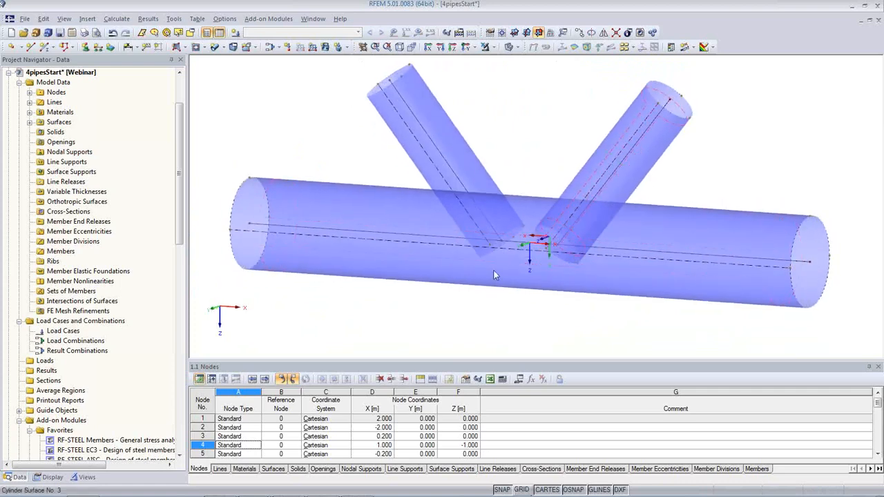
pyautogui.click(437, 283)
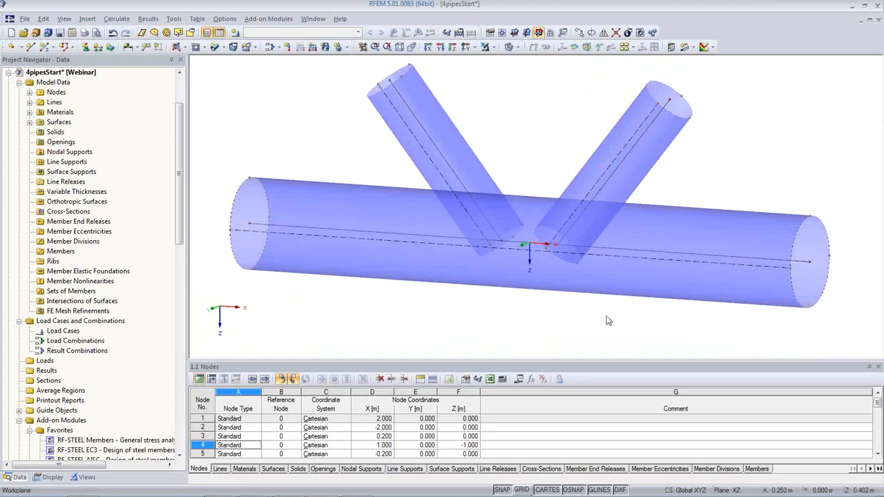
pyautogui.moveTo(630, 320); pyautogui.dragTo(410, 170)
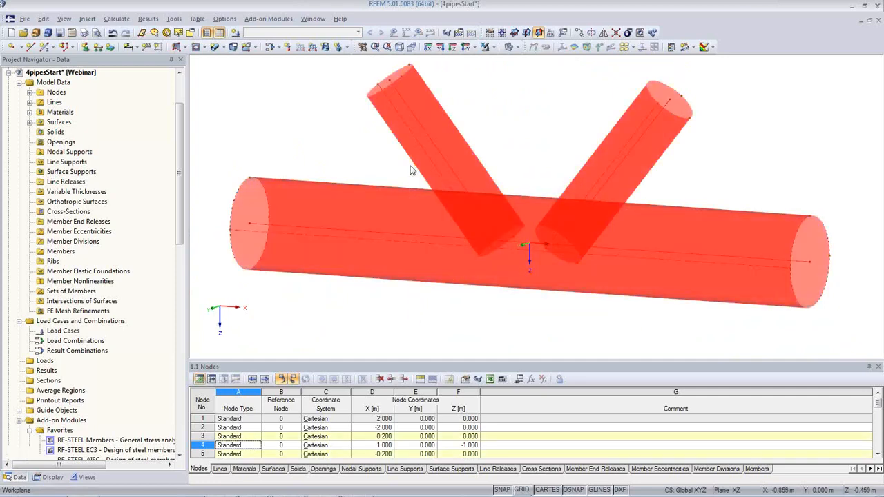
pyautogui.rightClick(470, 168)
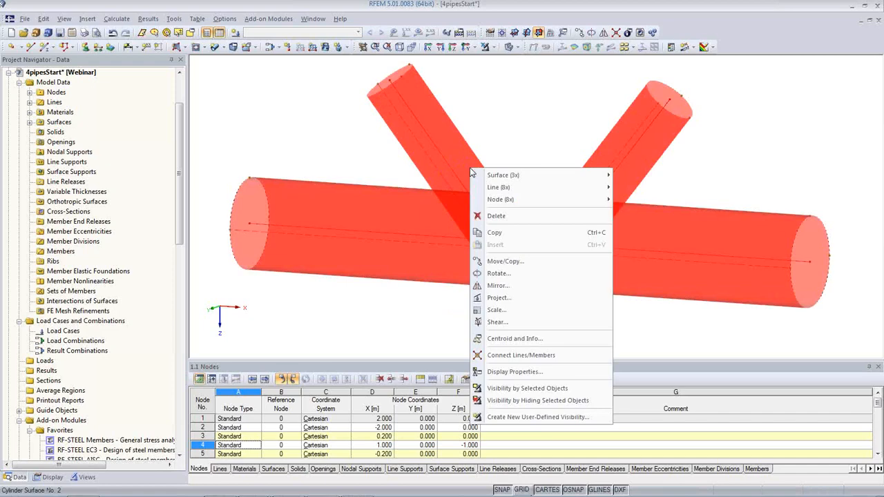
pyautogui.moveTo(481, 176)
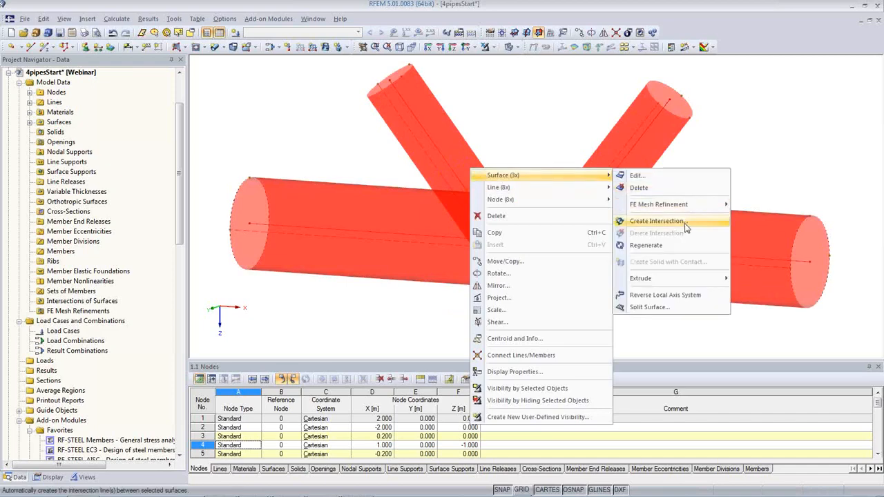
pyautogui.click(656, 221)
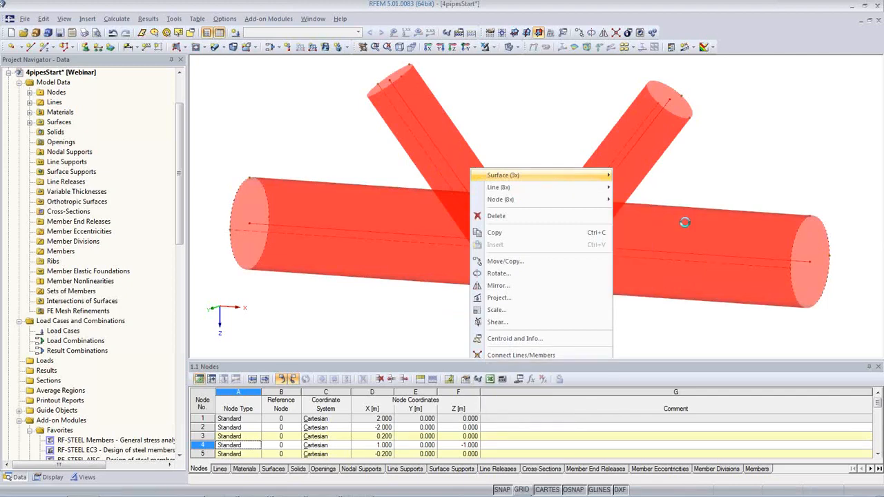
pyautogui.click(491, 315)
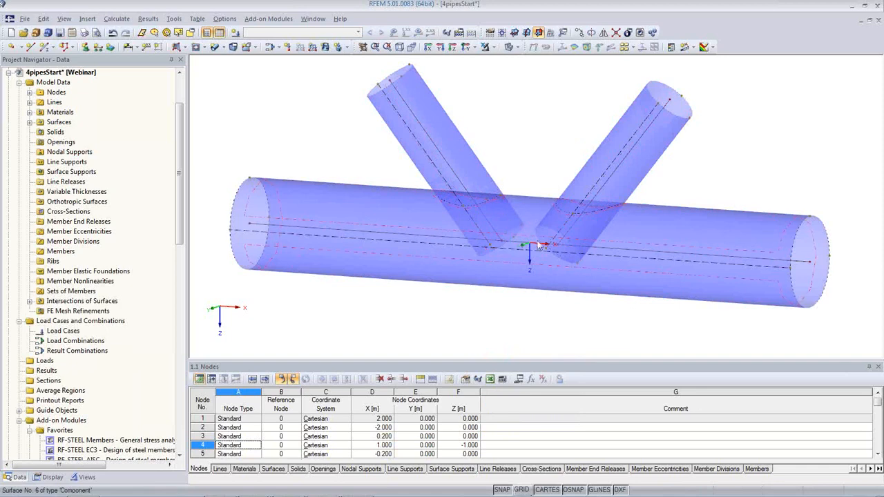
pyautogui.keyDown('ctrl'); pyautogui.moveTo(571, 313); pyautogui.dragTo(601, 254, button='middle'); pyautogui.keyUp('ctrl')
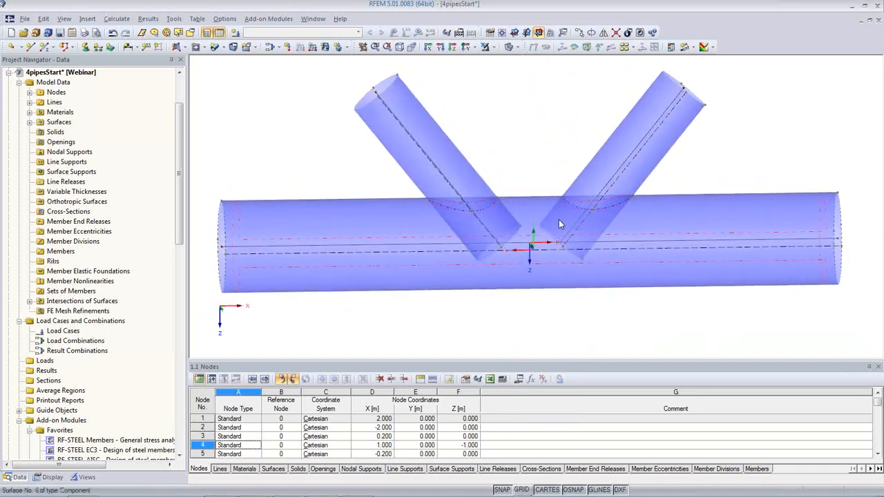
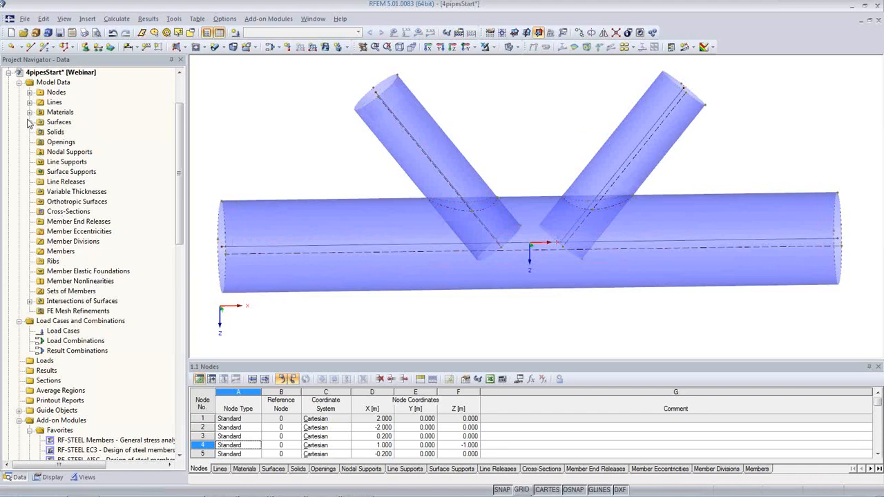
# - Expand the Materials and Surfaces entries of 4pipesStart in the project navigator and select pipe surface 1
pyautogui.click(19, 479)
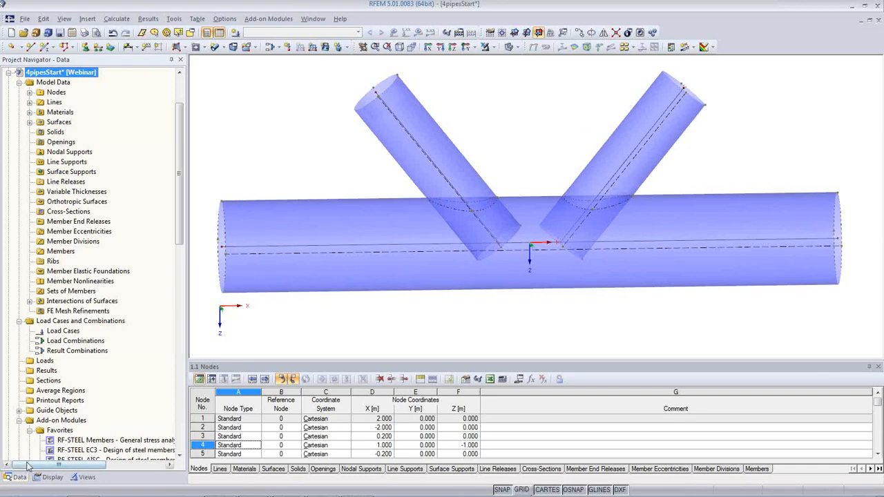
pyautogui.click(30, 112)
pyautogui.click(30, 132)
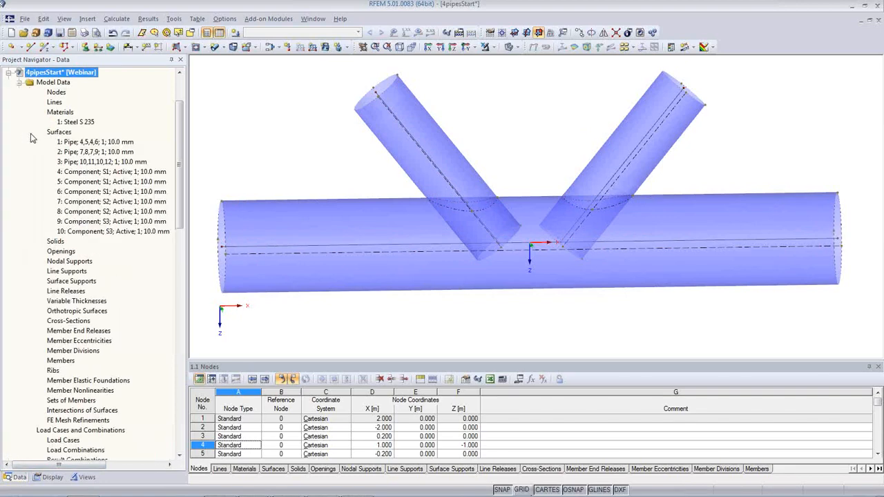
pyautogui.click(101, 143)
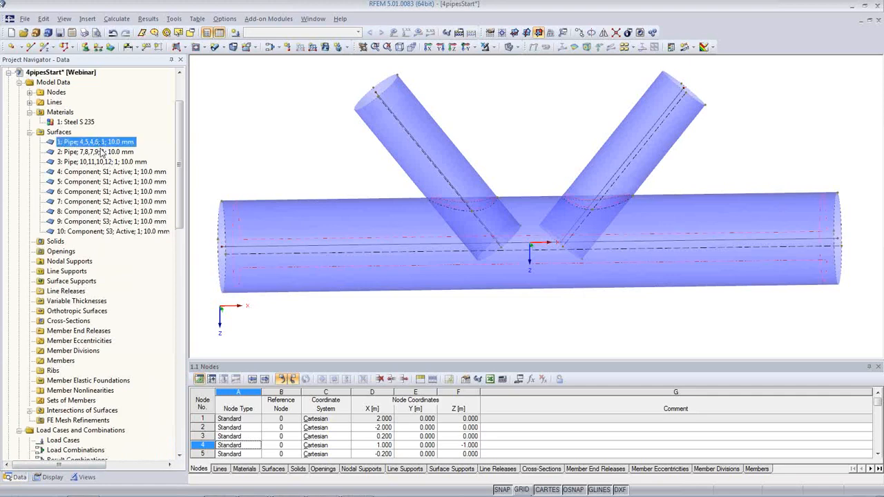
# - Examine in the project navigator which part of the joint each of surfaces 2 to 6 represents, covering pipes and the S1 components
pyautogui.click(102, 152)
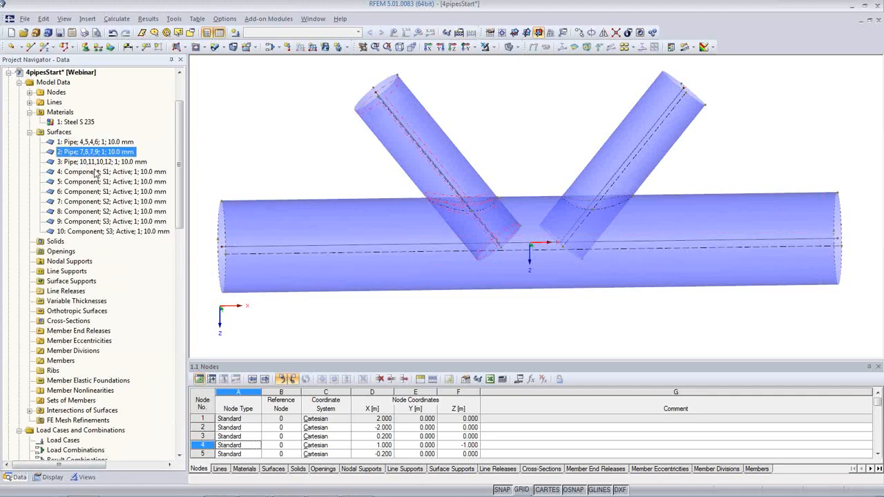
pyautogui.click(99, 162)
pyautogui.click(100, 172)
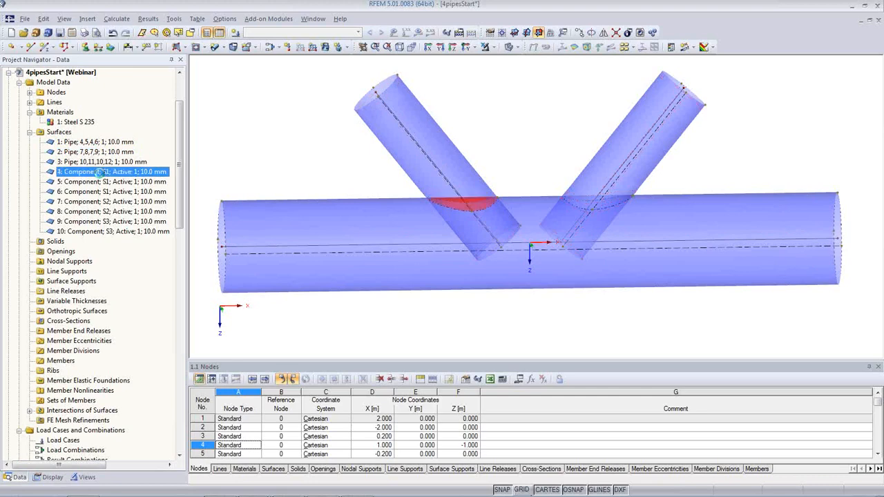
pyautogui.click(101, 182)
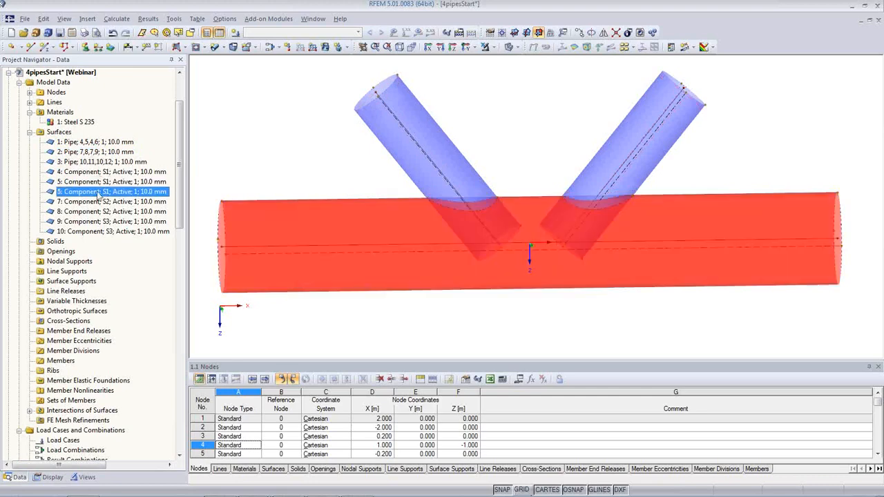
pyautogui.click(98, 172)
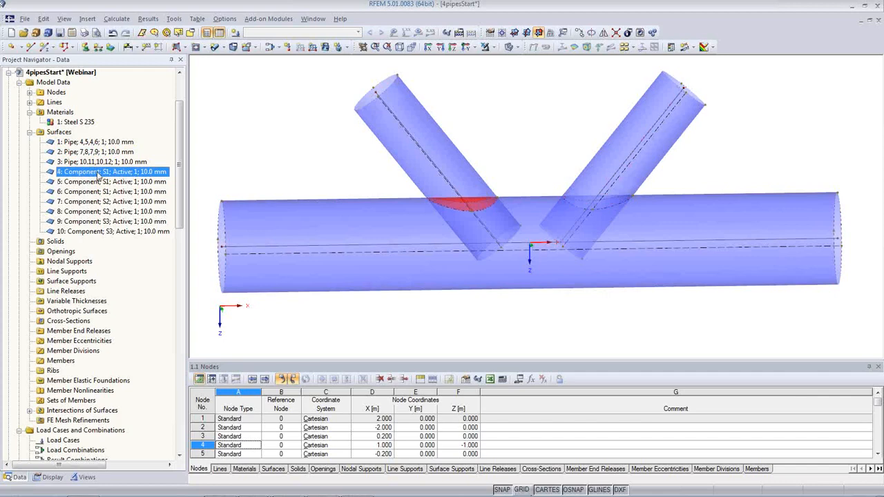
pyautogui.click(100, 183)
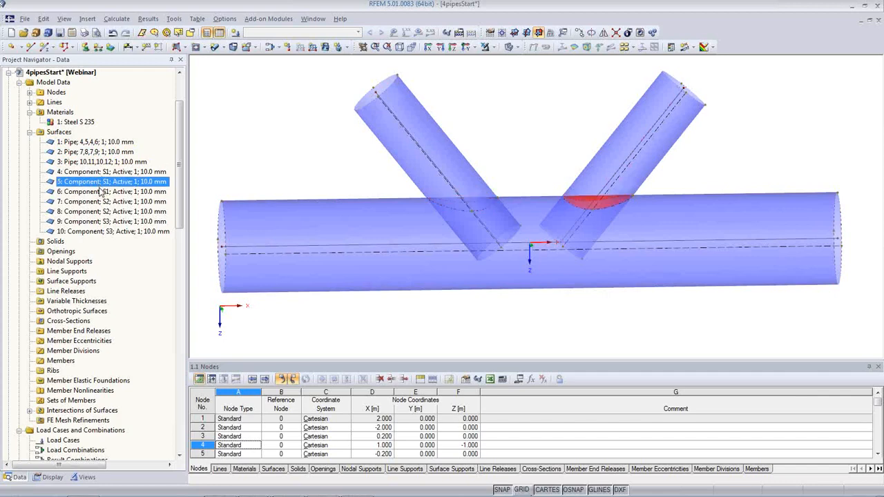
pyautogui.click(99, 163)
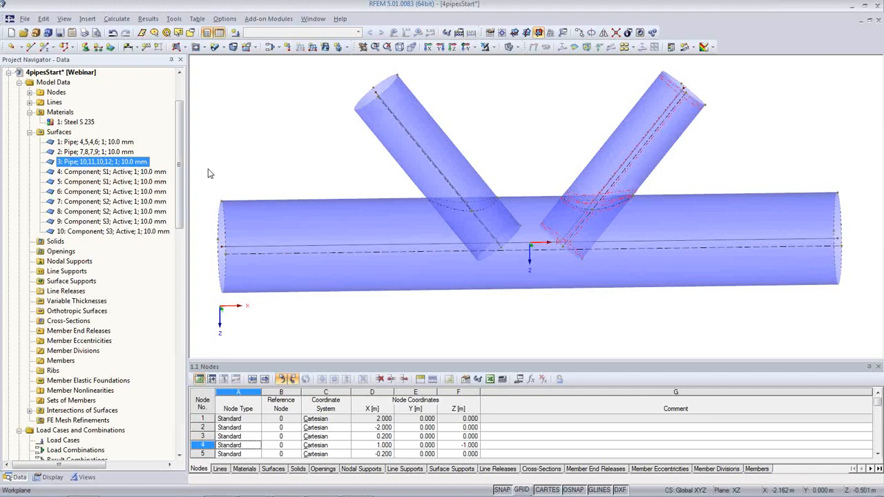
pyautogui.click(116, 172)
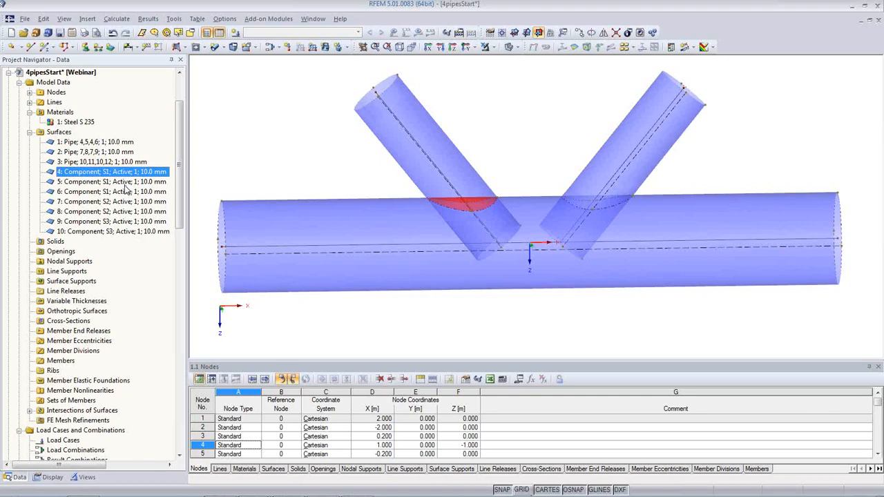
pyautogui.click(125, 184)
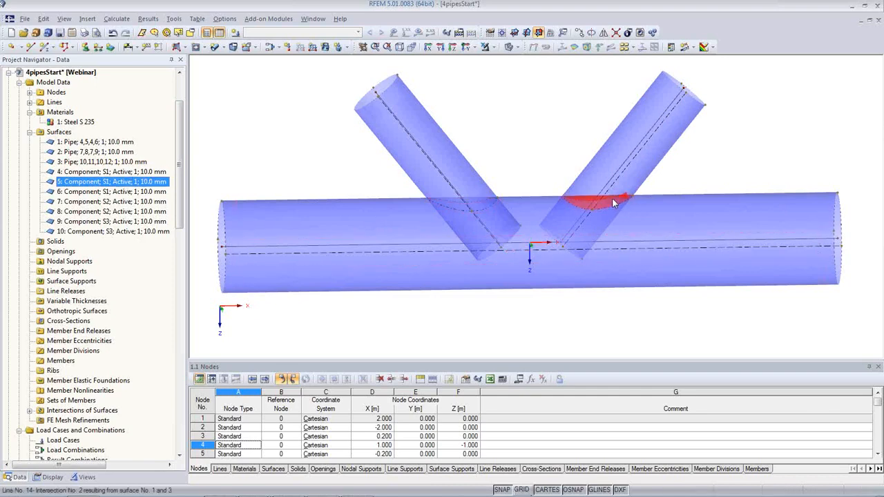
pyautogui.click(127, 194)
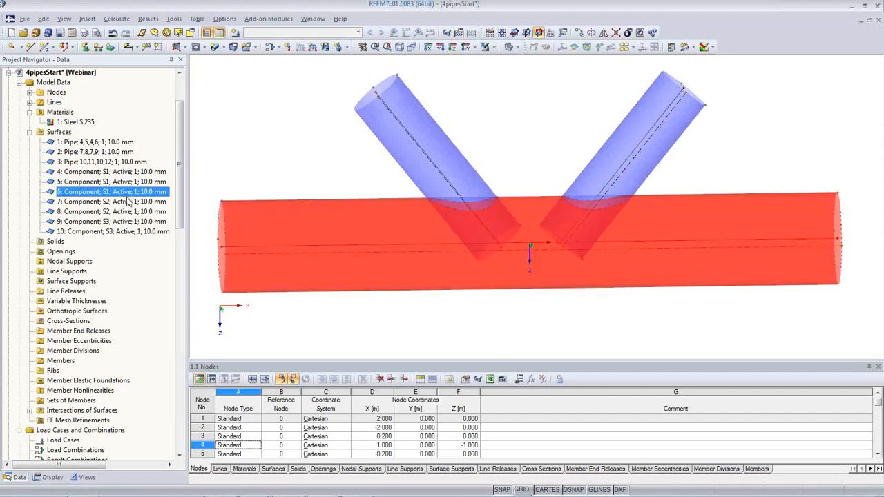
# - Deactivate components 7 and 9, the ends of the two inclined pipes that lie inside the main pipe
pyautogui.click(128, 205)
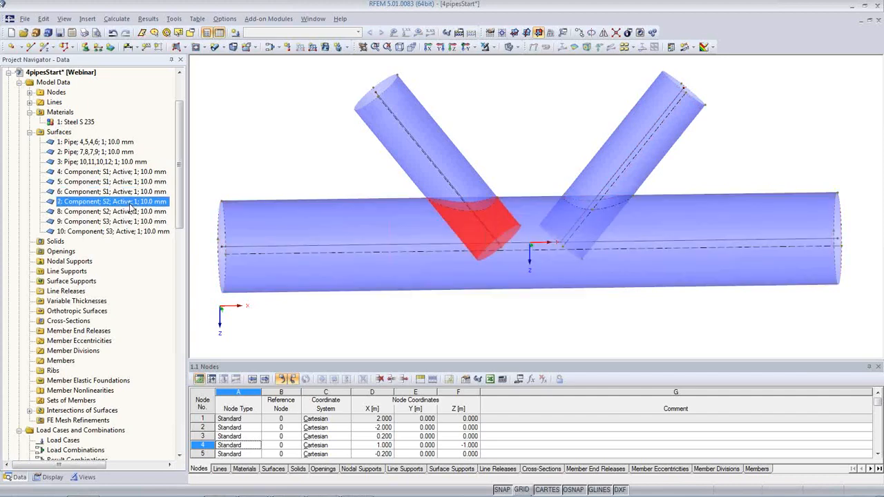
pyautogui.rightClick(130, 206)
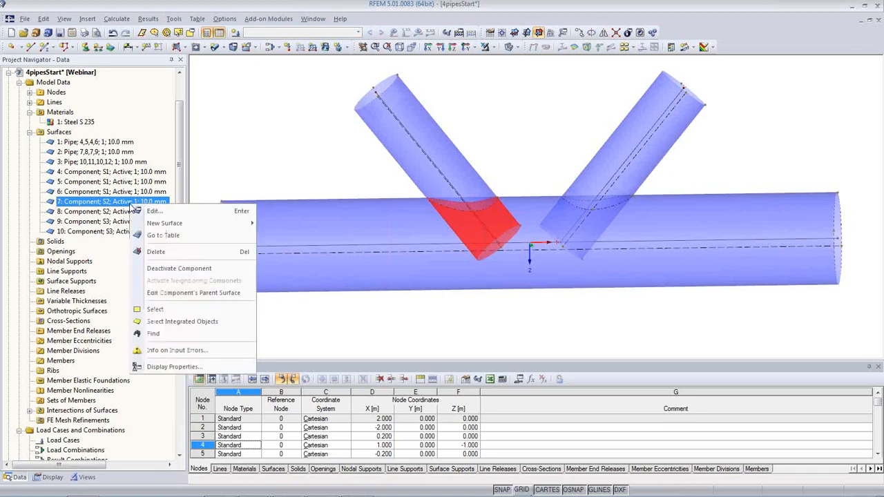
pyautogui.click(193, 269)
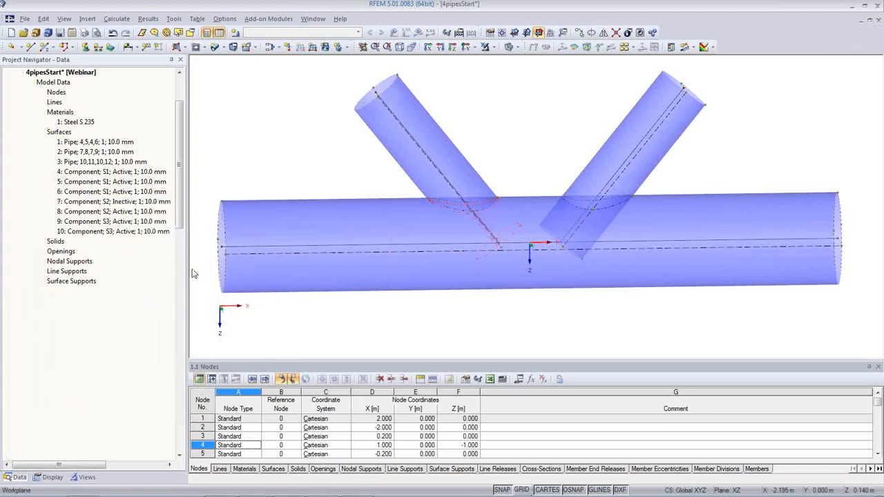
pyautogui.click(135, 212)
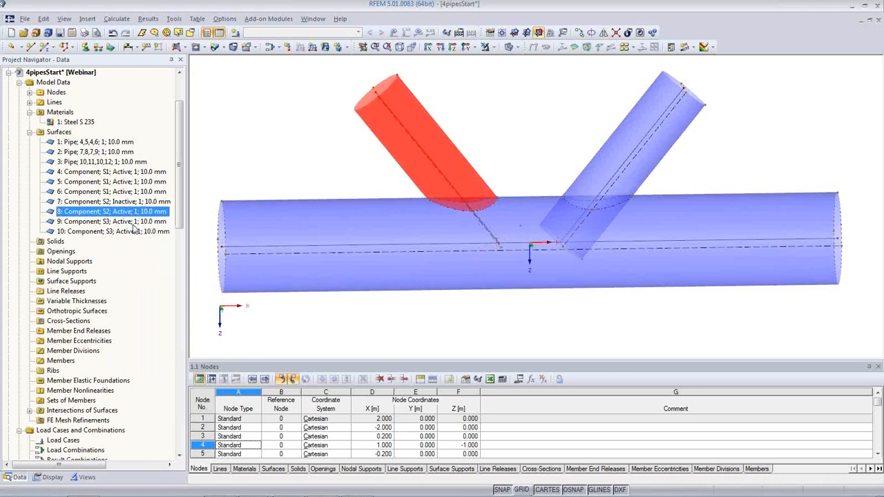
pyautogui.click(110, 222)
pyautogui.rightClick(133, 225)
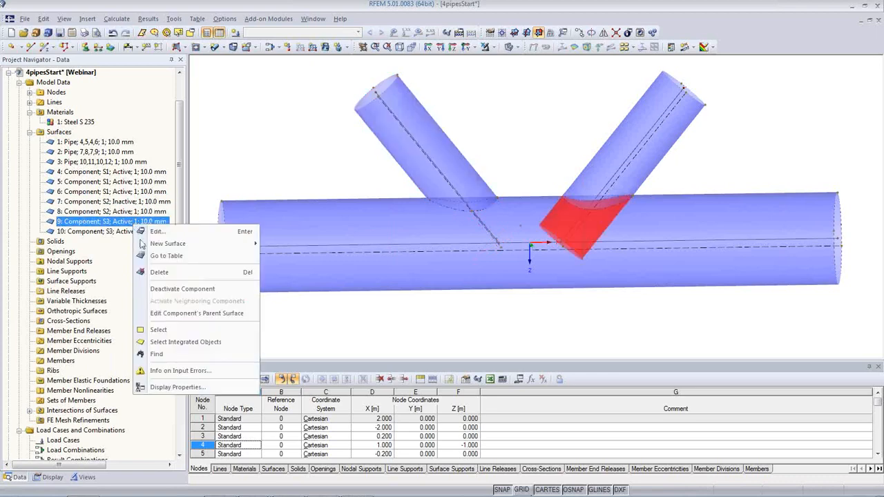
pyautogui.click(172, 289)
# - Check component 10 and examine the trimmed joint from several angles, including a look through the main pipe's open end
pyautogui.click(129, 232)
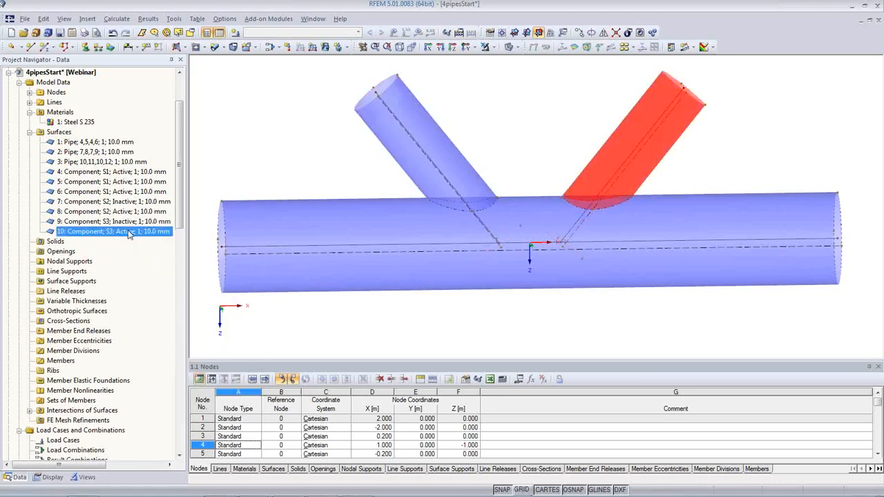
pyautogui.click(481, 325)
pyautogui.moveTo(647, 271); pyautogui.dragTo(599, 251, button='middle')
pyautogui.keyDown('ctrl'); pyautogui.moveTo(709, 267); pyautogui.dragTo(258, 228, button='middle'); pyautogui.keyUp('ctrl')
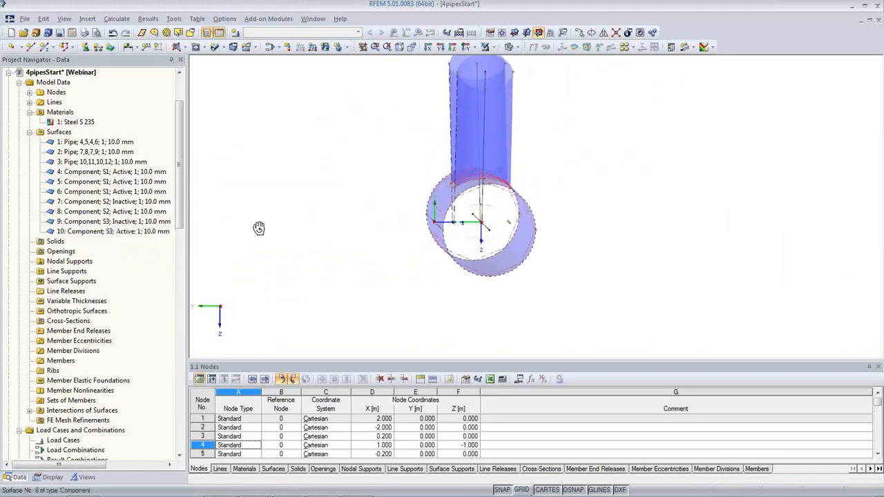
pyautogui.keyDown('ctrl'); pyautogui.moveTo(343, 132); pyautogui.dragTo(685, 174, button='middle'); pyautogui.keyUp('ctrl')
pyautogui.scroll(-1, 620, 218)
pyautogui.scroll(-1, 619, 218)
pyautogui.keyDown('ctrl'); pyautogui.moveTo(571, 279); pyautogui.dragTo(540, 315, button='middle'); pyautogui.keyUp('ctrl')
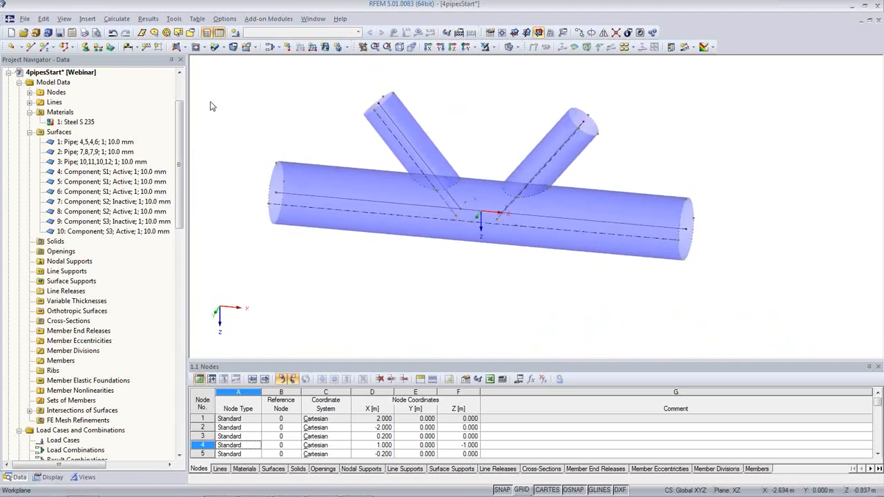
# - Close the four open pipe ends with plane surfaces of Rigid stiffness, using the end circles as boundary lines
pyautogui.click(184, 47)
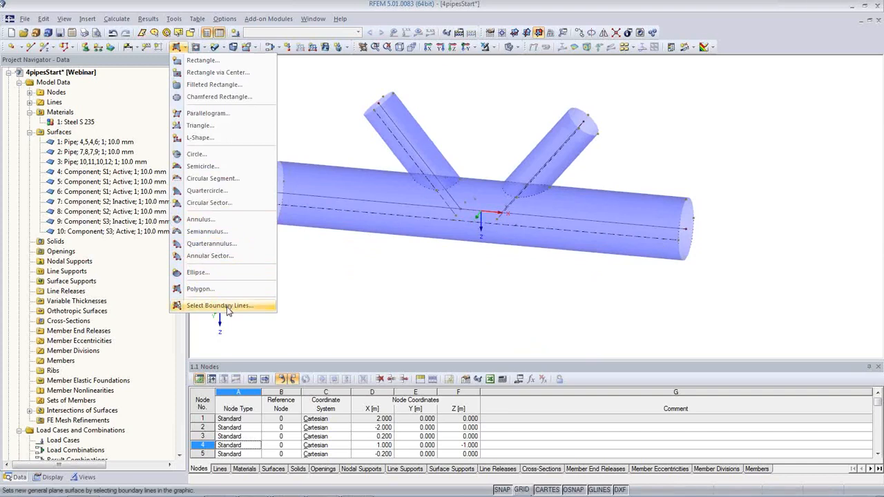
pyautogui.click(228, 306)
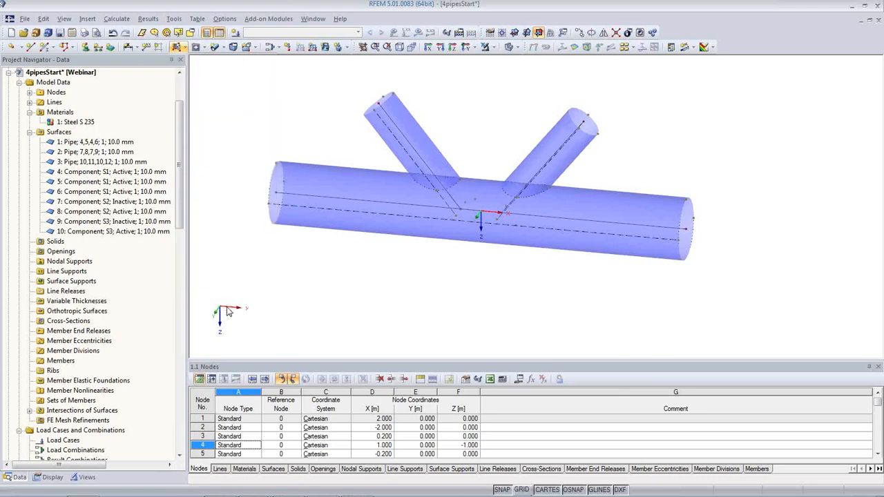
pyautogui.click(570, 161)
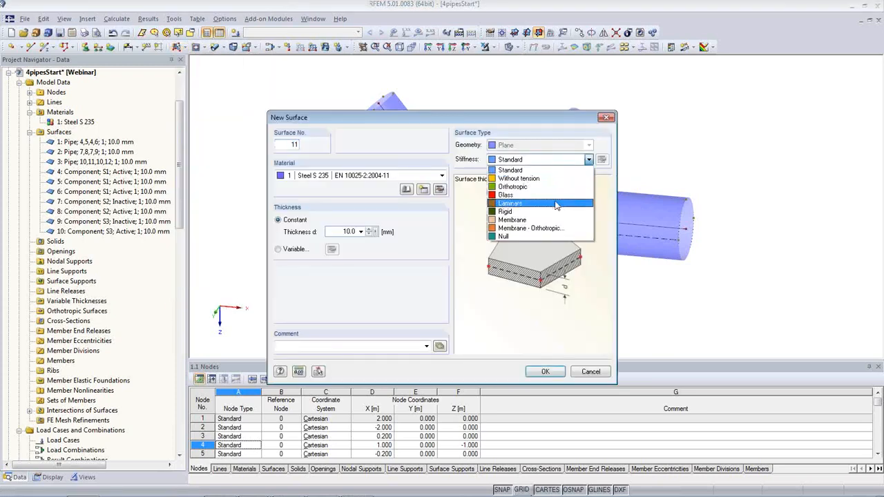
pyautogui.click(557, 212)
pyautogui.click(545, 372)
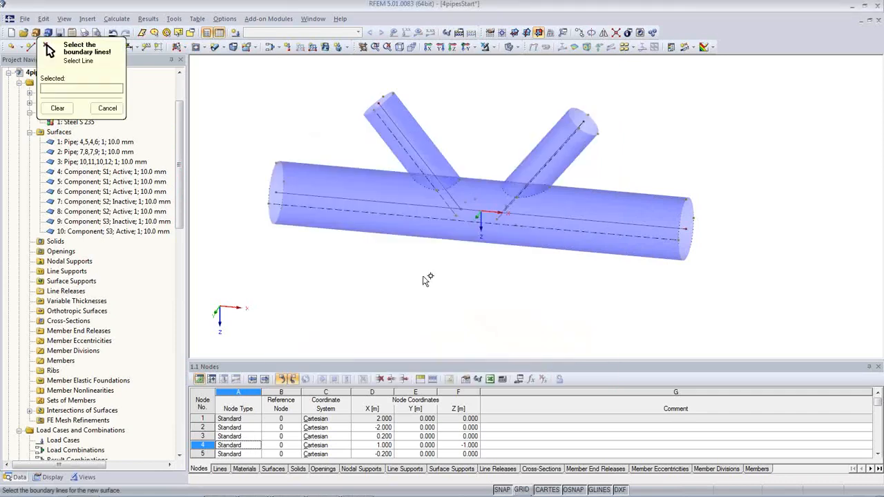
pyautogui.click(282, 173)
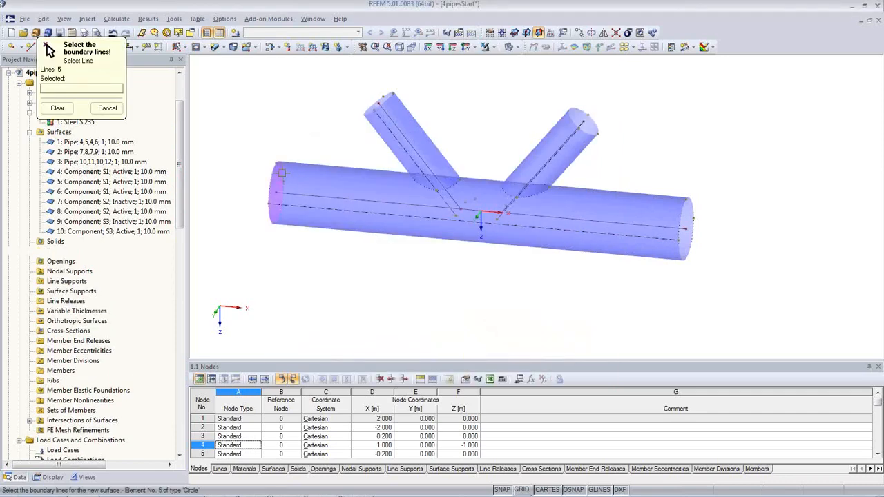
pyautogui.click(390, 98)
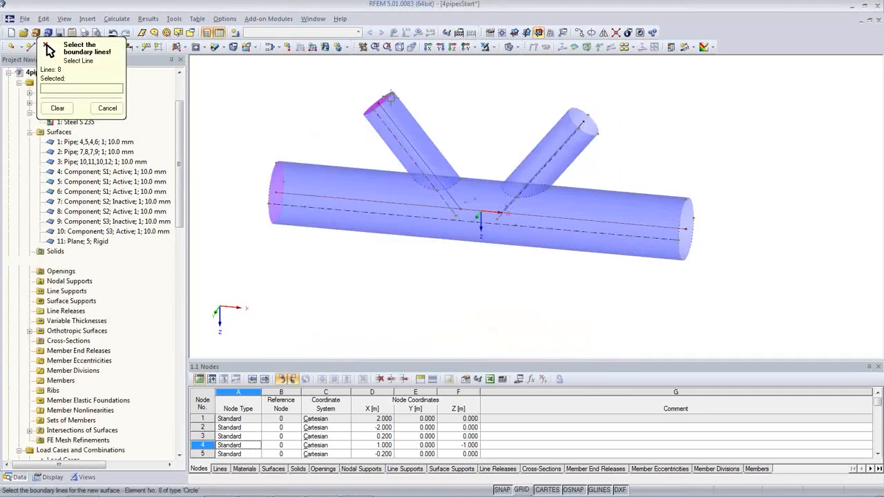
pyautogui.click(580, 119)
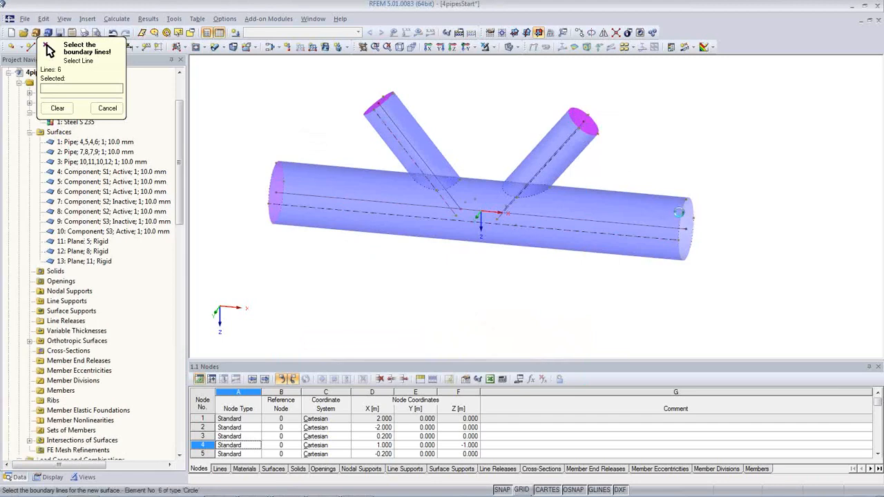
pyautogui.click(680, 216)
pyautogui.press('Escape')
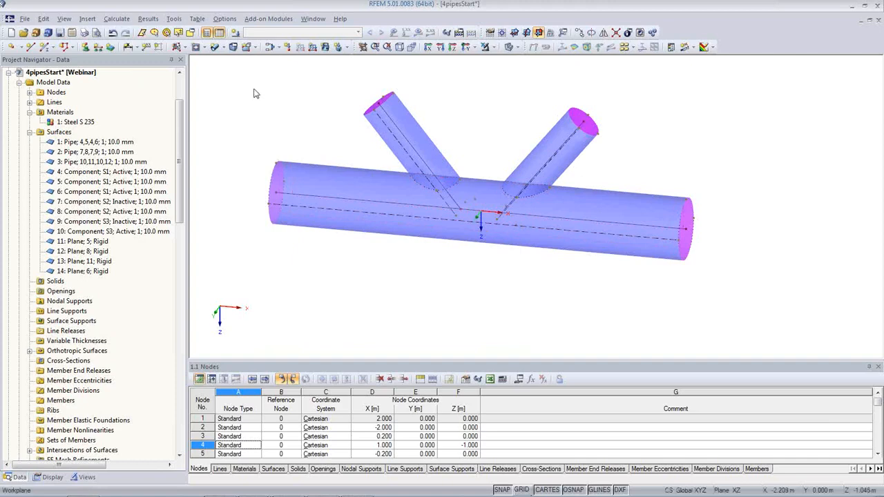
# - Define a new nodal support type with uX, uY and uZ fixed, rotation about X restrained and rotation about Z released
pyautogui.click(85, 51)
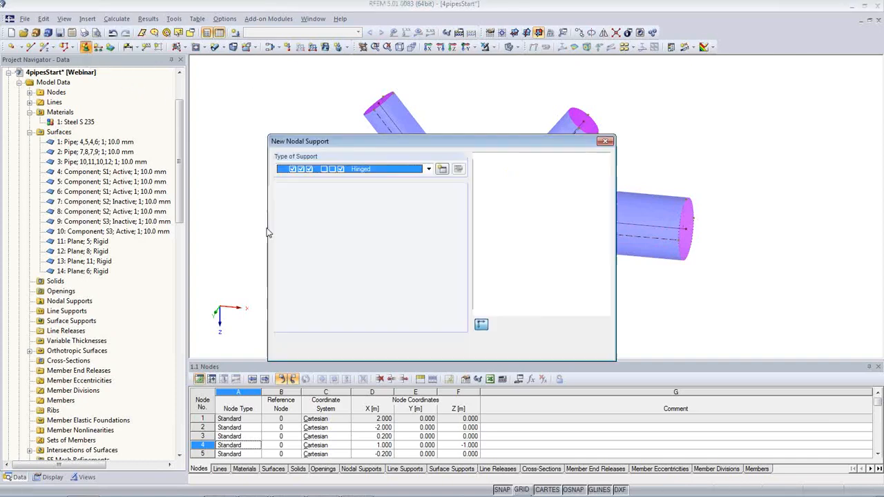
pyautogui.click(441, 168)
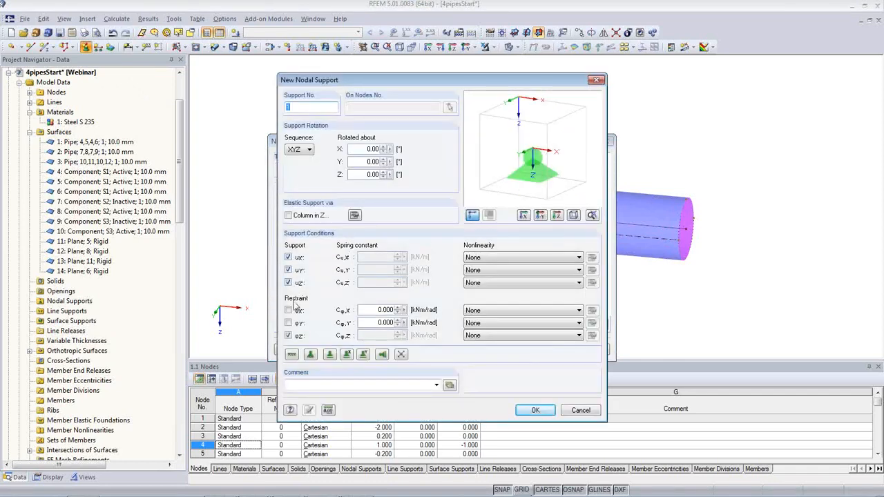
pyautogui.click(287, 310)
pyautogui.click(288, 336)
pyautogui.click(536, 411)
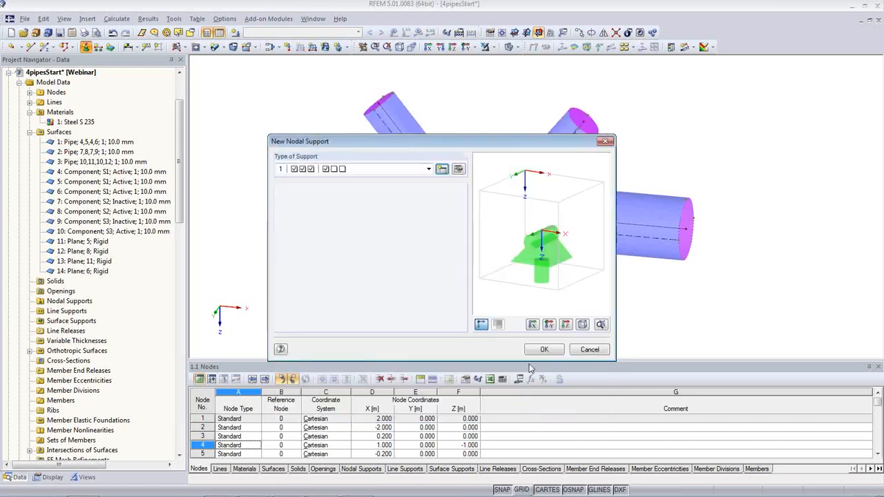
# - Place the new nodal support on the centre nodes at both ends of the main pipe
pyautogui.click(545, 352)
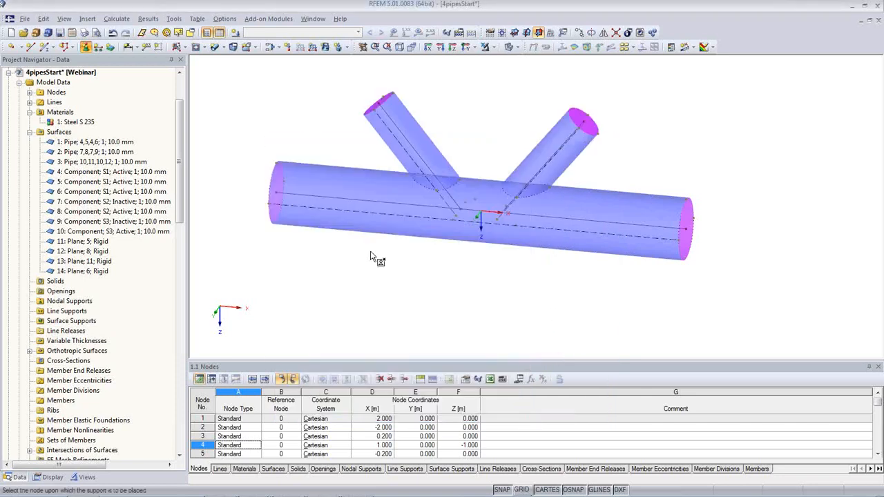
pyautogui.click(273, 191)
pyautogui.click(663, 261)
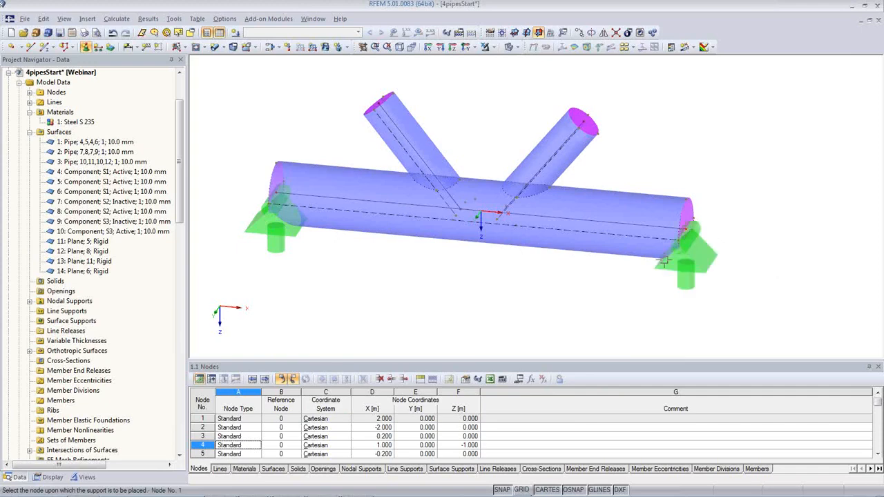
pyautogui.press('Escape')
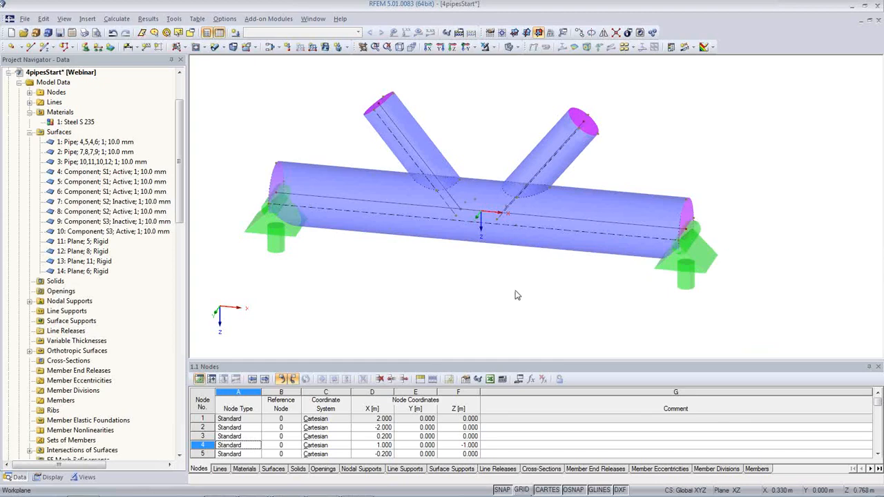
# - Create load case LC1 with the description Self-weight, keeping the Permanent action category and active self-weight factor 1.000 in Z
pyautogui.click(235, 33)
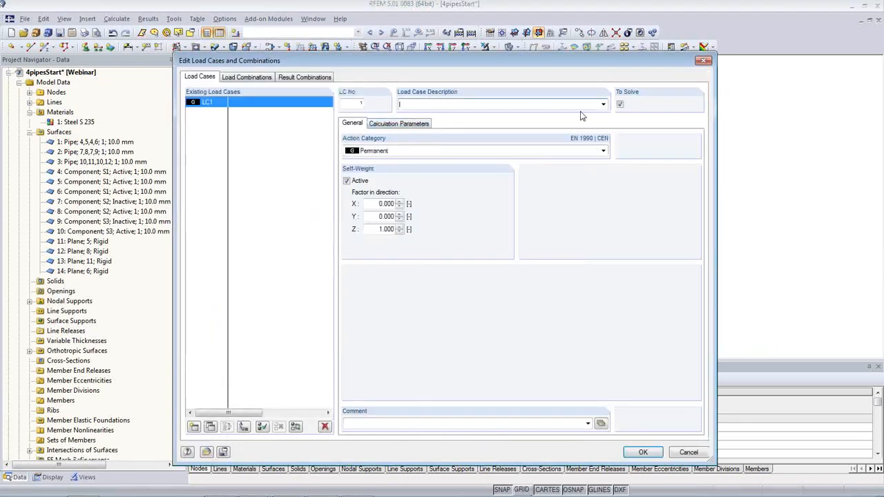
pyautogui.click(602, 104)
pyautogui.click(583, 114)
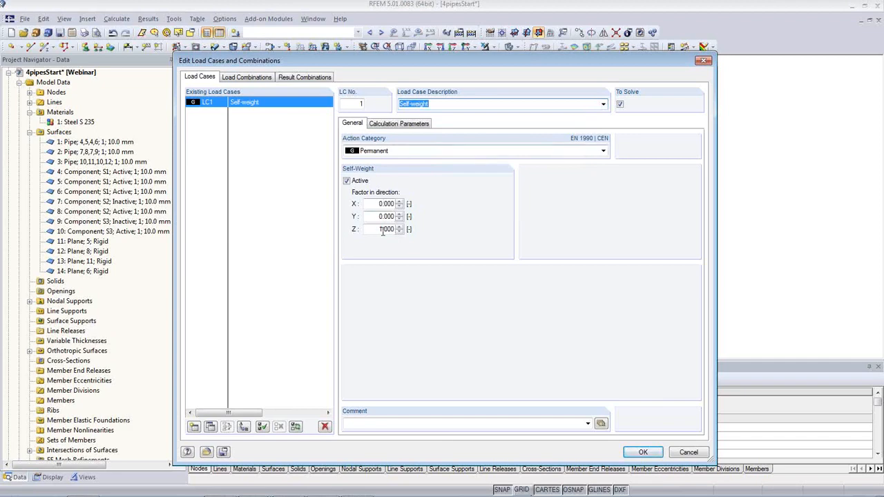
pyautogui.click(643, 453)
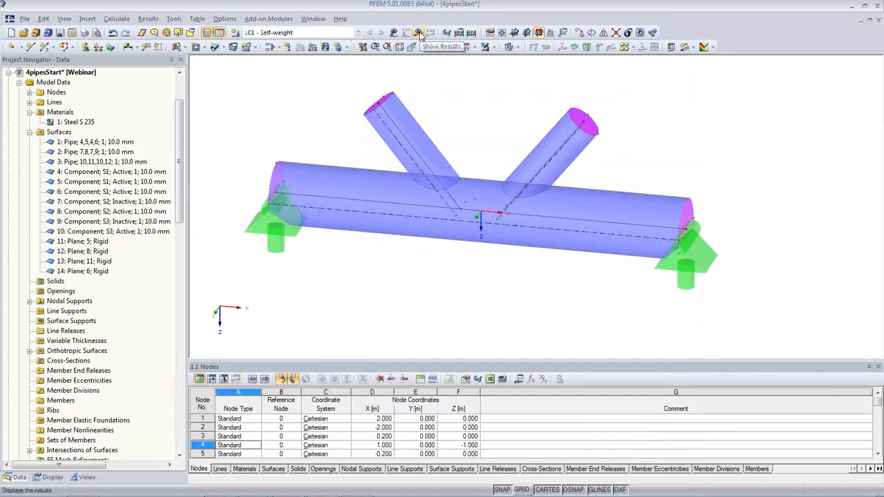
# - Set the target length of finite elements to 0.1 m in the FE mesh settings
pyautogui.click(116, 18)
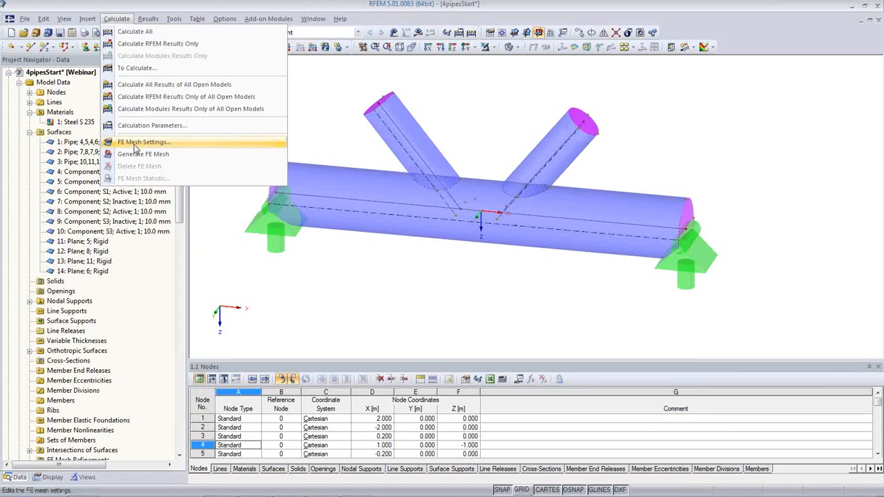
pyautogui.click(137, 142)
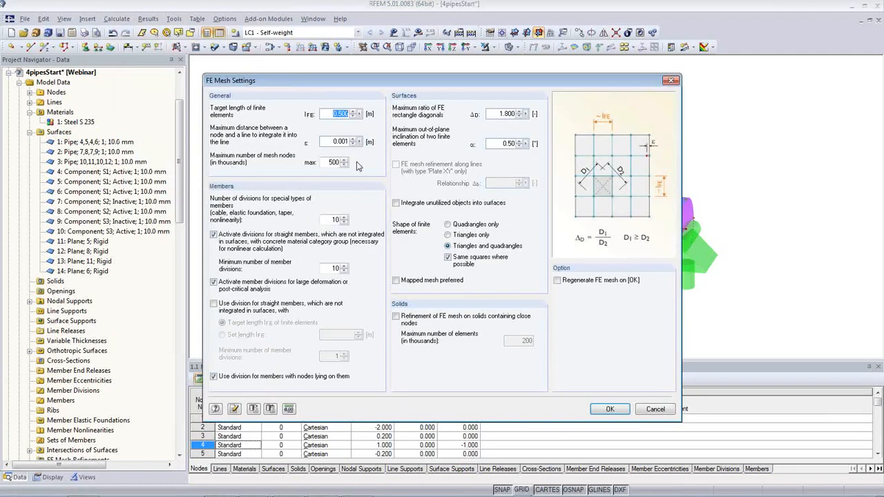
pyautogui.write('0.1')
pyautogui.click(608, 409)
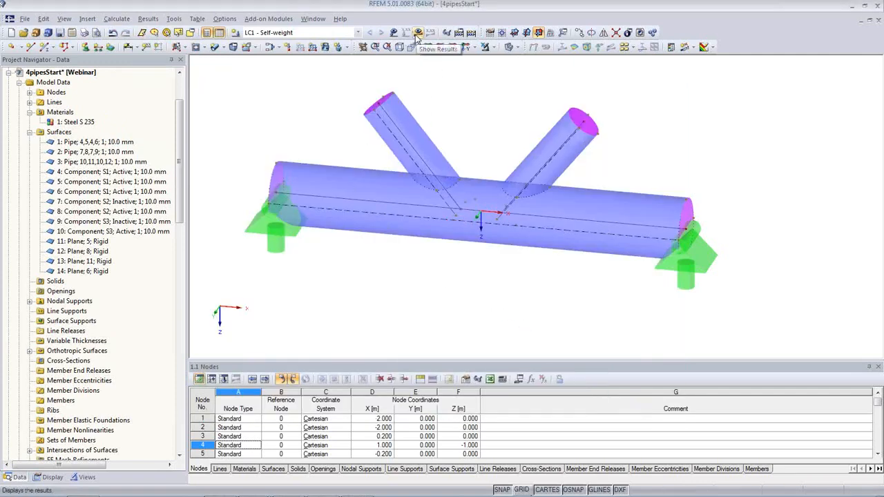
# - Generate the FE mesh for the pipe joint and check it around the pipe intersections
pyautogui.click(125, 19)
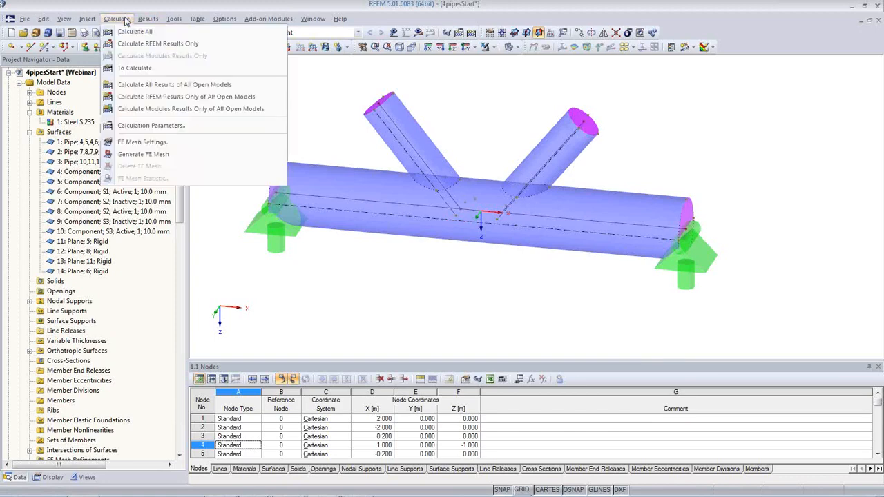
pyautogui.click(143, 154)
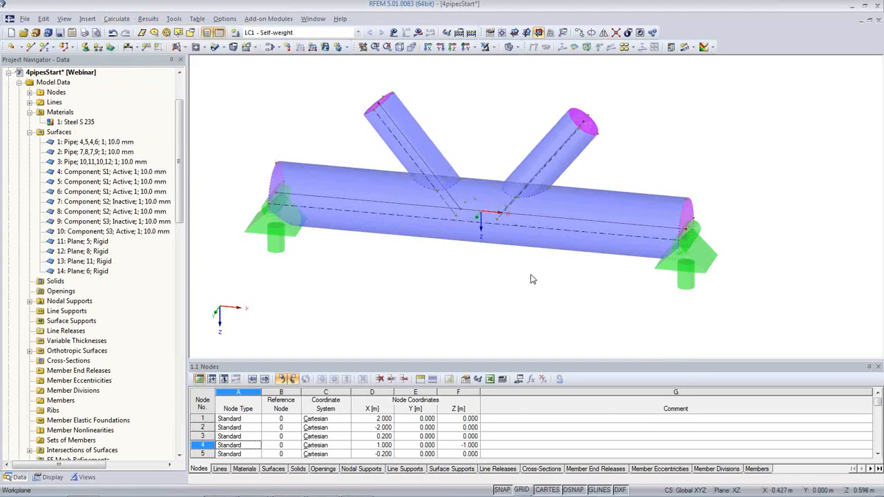
pyautogui.scroll(2, 558, 224)
pyautogui.scroll(3, 560, 216)
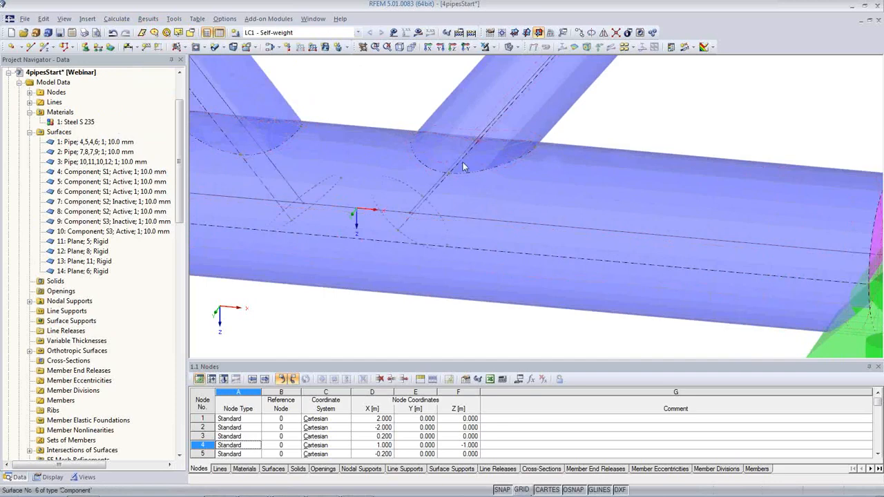
pyautogui.scroll(-2, 446, 186)
pyautogui.scroll(-4, 446, 185)
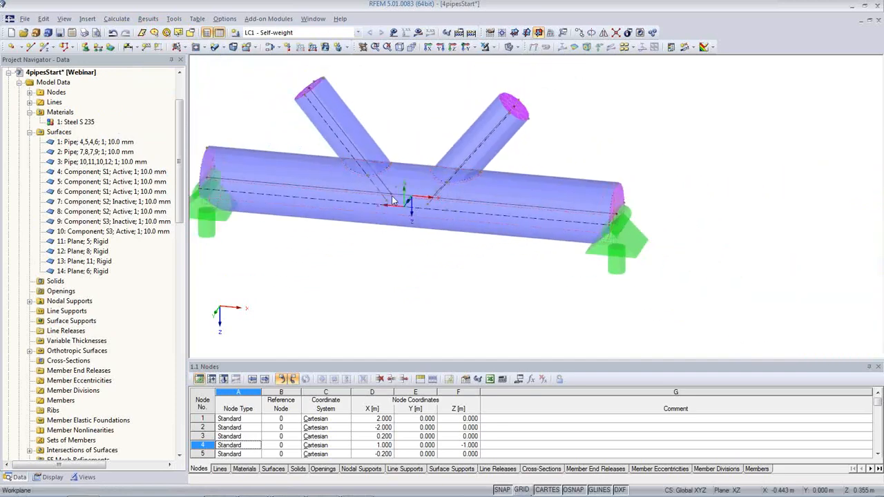
# - Calculate load case LC1 - Self-weight and display the global deformations of the pipe joint
pyautogui.click(418, 33)
pyautogui.click(416, 276)
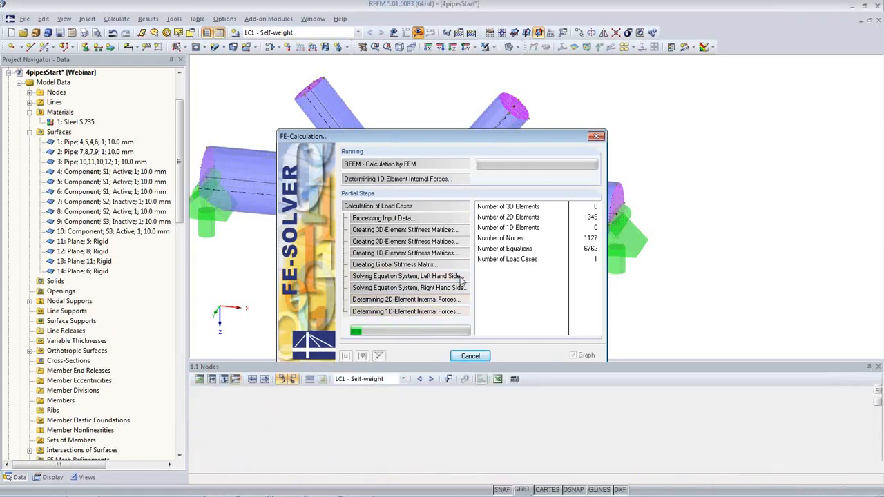
pyautogui.moveTo(436, 267)
pyautogui.keyDown('ctrl'); pyautogui.mouseDown(button='middle')
pyautogui.moveTo(509, 274)
pyautogui.moveTo(386, 249)
pyautogui.moveTo(443, 263)
pyautogui.mouseUp(button='middle'); pyautogui.keyUp('ctrl')
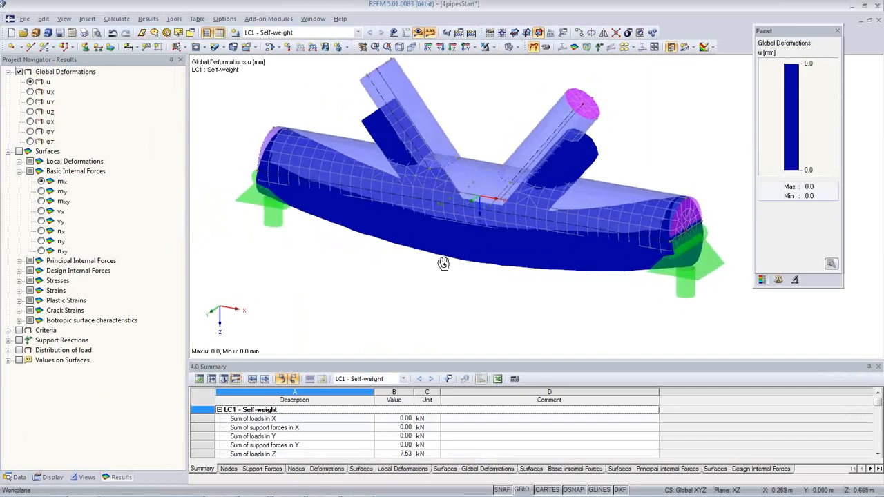
# - Display the maximum von Mises equivalent stresses on the pipe surfaces and examine them around the pipe intersections
pyautogui.click(574, 46)
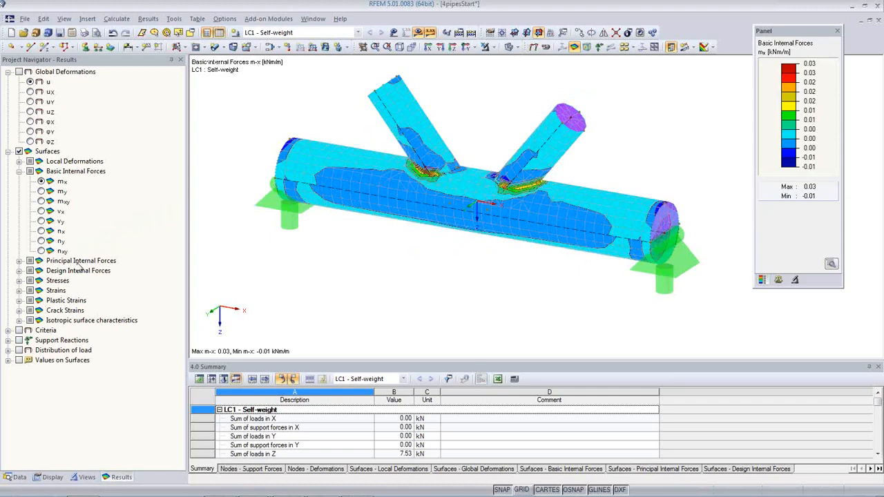
pyautogui.click(19, 280)
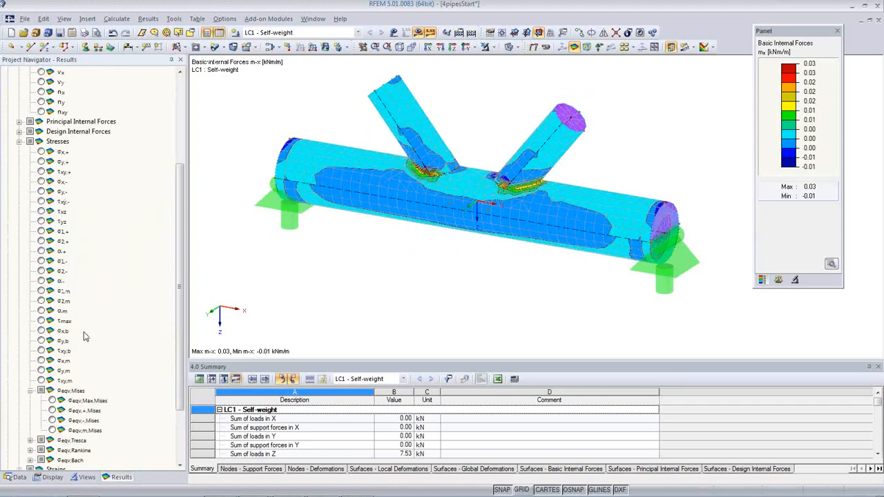
pyautogui.click(53, 402)
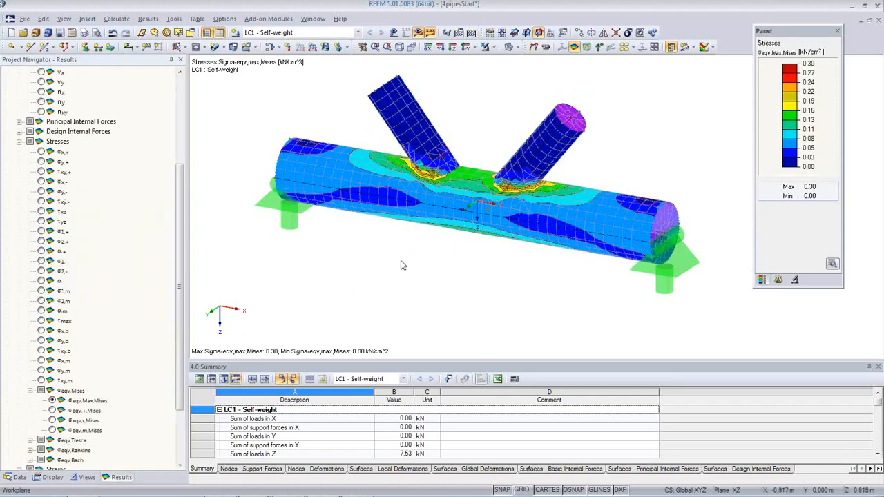
pyautogui.scroll(5, 509, 253)
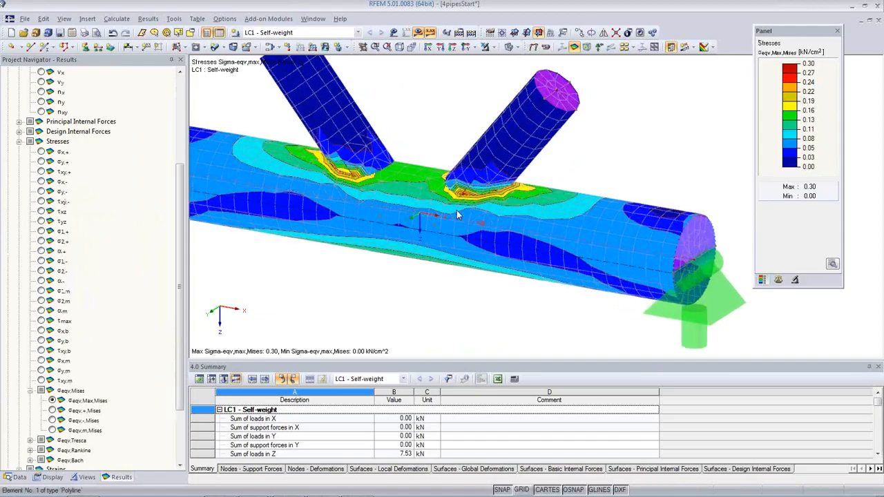
pyautogui.keyDown('ctrl'); pyautogui.moveTo(529, 201); pyautogui.dragTo(489, 168, button='middle'); pyautogui.keyUp('ctrl')
pyautogui.scroll(-6, 489, 168)
pyautogui.scroll(2, 488, 213)
pyautogui.moveTo(482, 213); pyautogui.dragTo(478, 286, button='middle')
pyautogui.scroll(3, 479, 281)
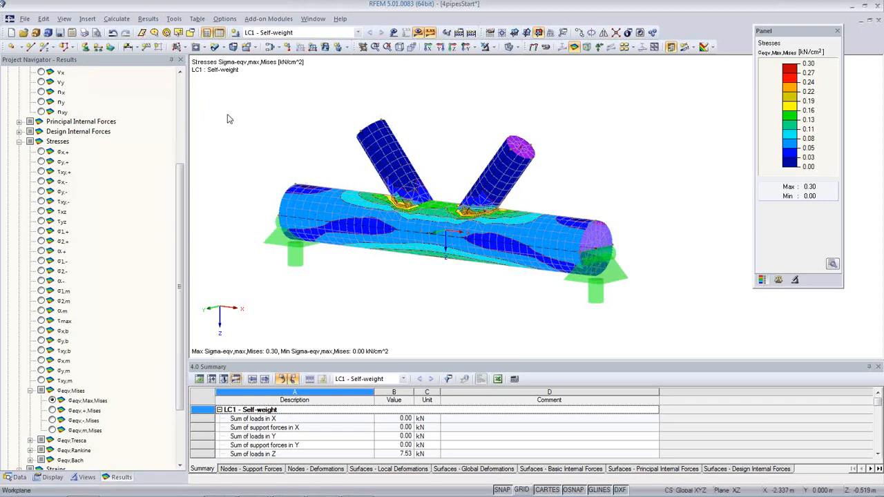
# - Switch to the open model 5ResultDiagrams_Supporstart and bring the whole slab into view
pyautogui.click(15, 477)
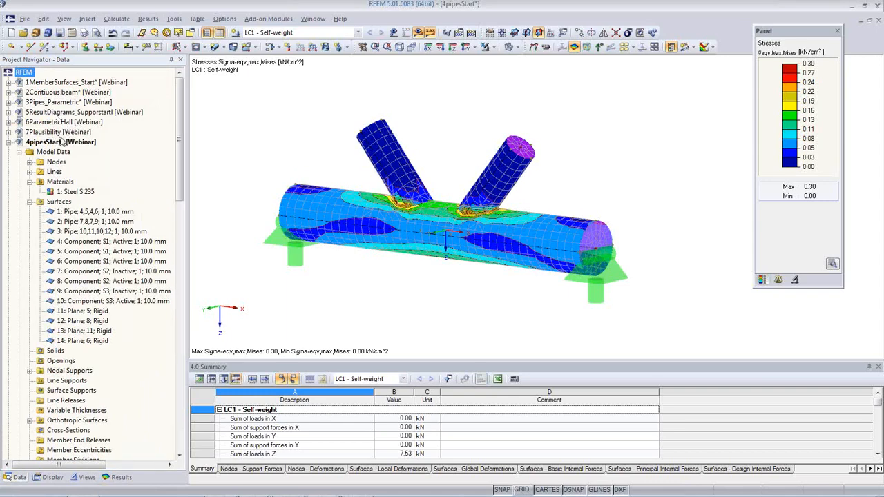
pyautogui.click(63, 114)
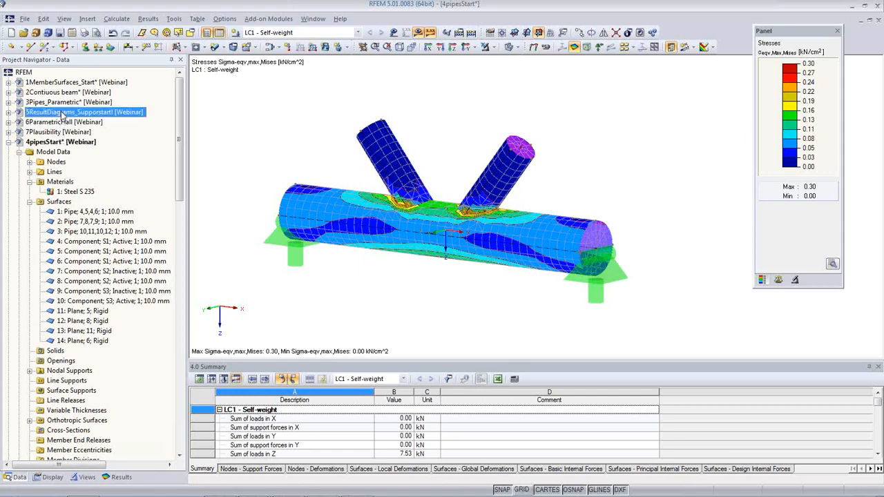
pyautogui.moveTo(418, 303); pyautogui.dragTo(534, 352, button='middle')
pyautogui.scroll(-4, 449, 255)
pyautogui.scroll(-1, 537, 335)
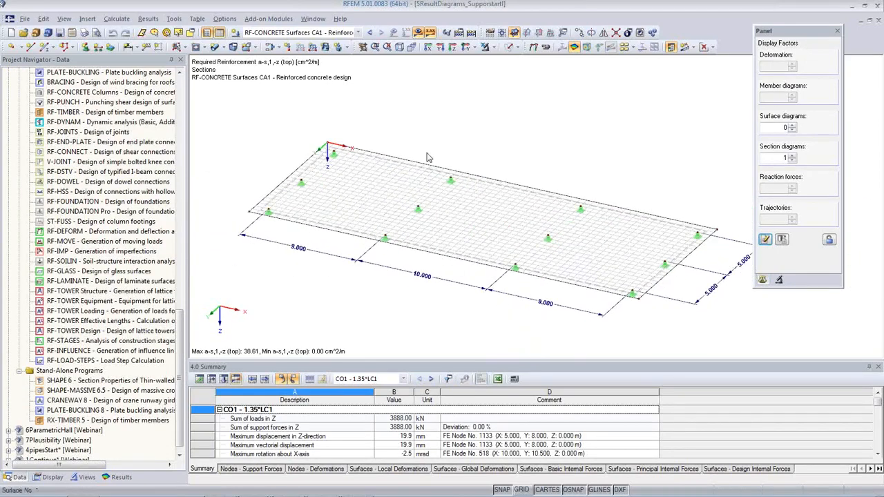
# - Show the slab in solid rendering, review its surface material and thickness, and inspect the nodal supports beneath it
pyautogui.click(510, 47)
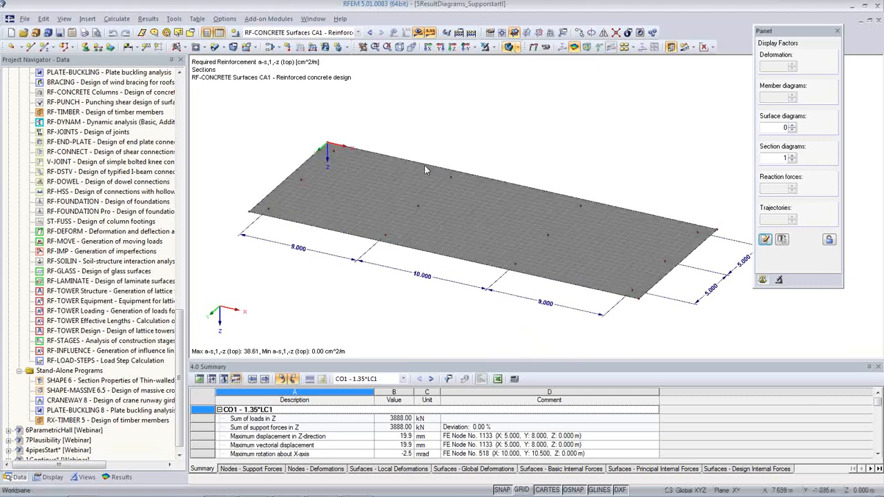
pyautogui.doubleClick(385, 180)
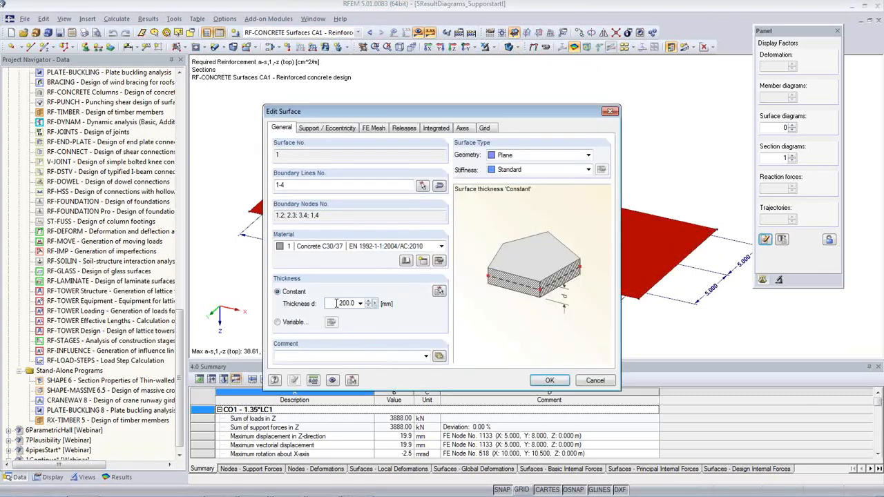
pyautogui.click(594, 380)
pyautogui.click(497, 321)
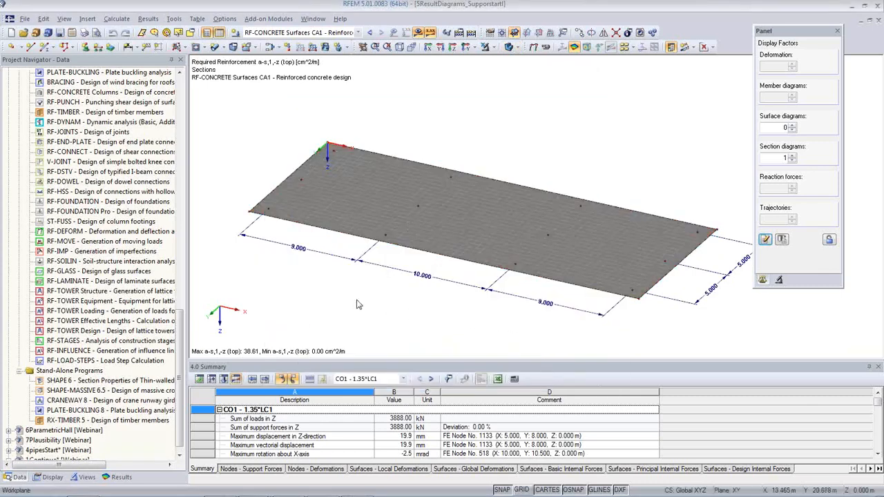
pyautogui.keyDown('ctrl'); pyautogui.moveTo(431, 316); pyautogui.dragTo(465, 163, button='middle'); pyautogui.keyUp('ctrl')
pyautogui.scroll(1, 381, 234)
pyautogui.scroll(3, 381, 235)
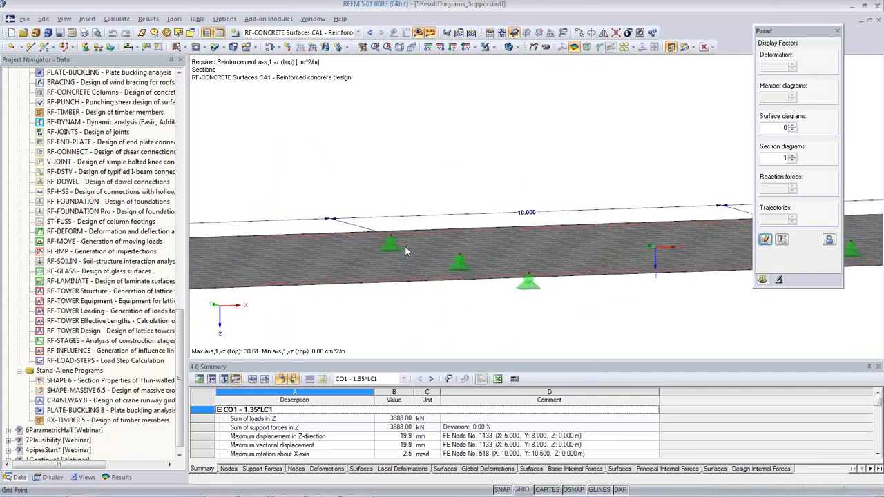
pyautogui.scroll(-3, 494, 263)
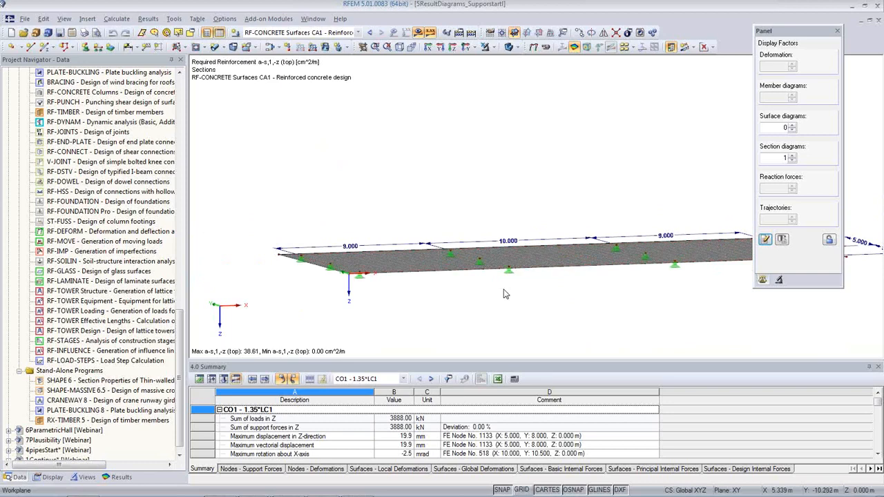
pyautogui.moveTo(354, 257)
pyautogui.keyDown('ctrl'); pyautogui.mouseDown(button='middle')
pyautogui.moveTo(513, 285)
pyautogui.moveTo(560, 323)
pyautogui.moveTo(504, 288)
pyautogui.moveTo(506, 122)
pyautogui.mouseUp(button='middle'); pyautogui.keyUp('ctrl')
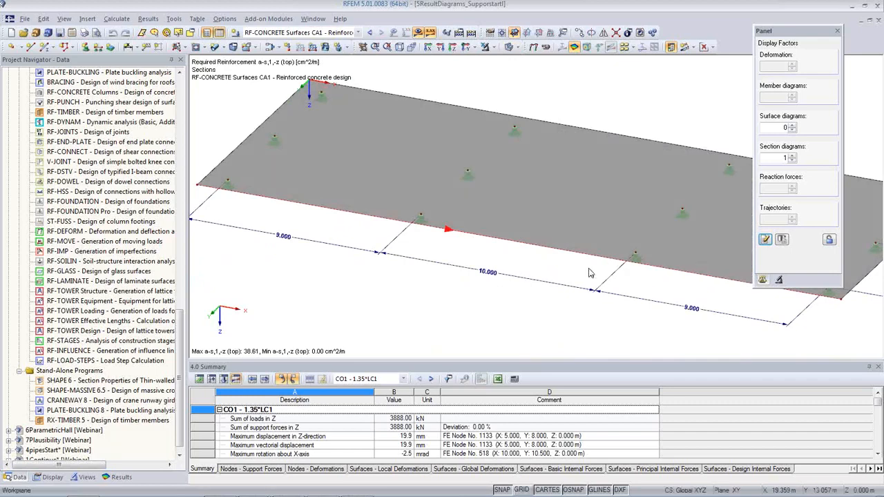
# - Display the slab's surface loads for load cases LC1 - Self-weight and LC2 - Live
pyautogui.click(360, 33)
pyautogui.click(362, 42)
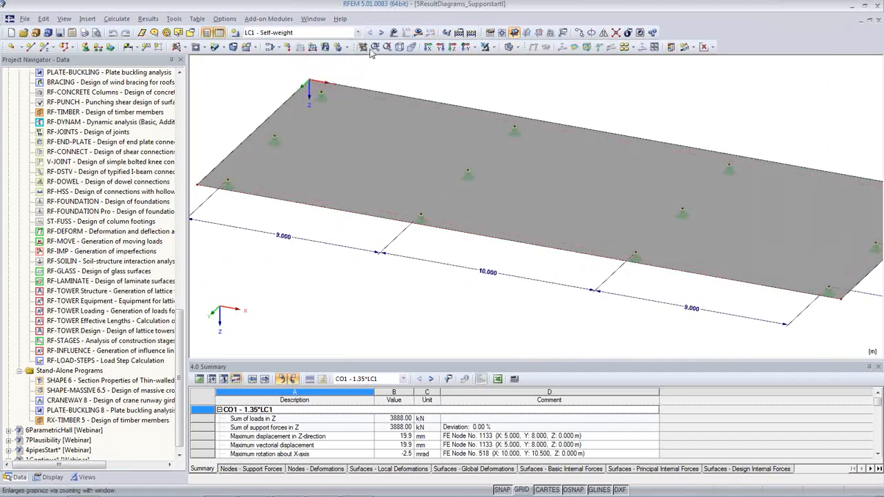
pyautogui.click(382, 32)
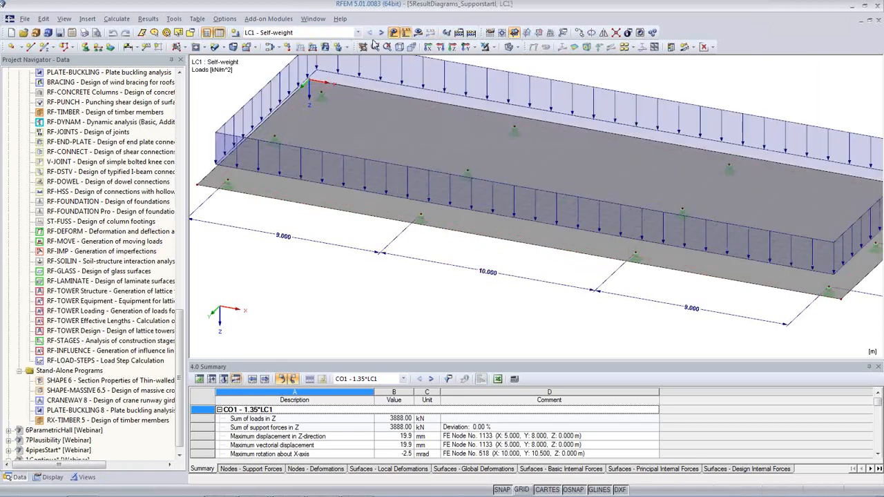
pyautogui.scroll(1, 351, 279)
pyautogui.moveTo(365, 271); pyautogui.dragTo(358, 321, button='middle')
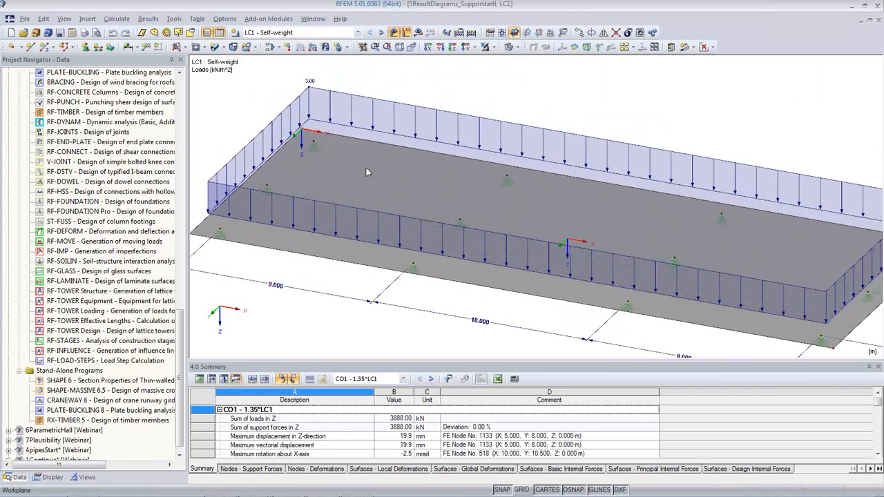
pyautogui.click(381, 32)
# - Show the results of result combination RC1 as coloured isobands on the slab and display the basic internal forces my
pyautogui.click(358, 33)
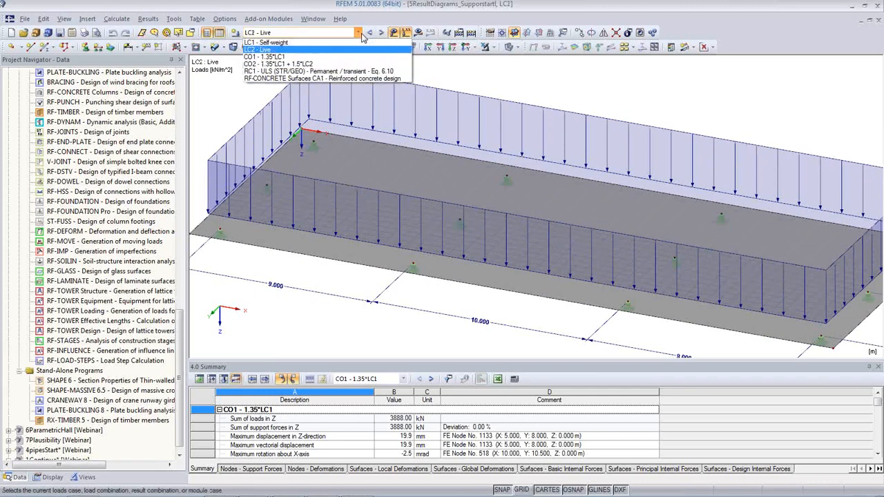
pyautogui.click(352, 72)
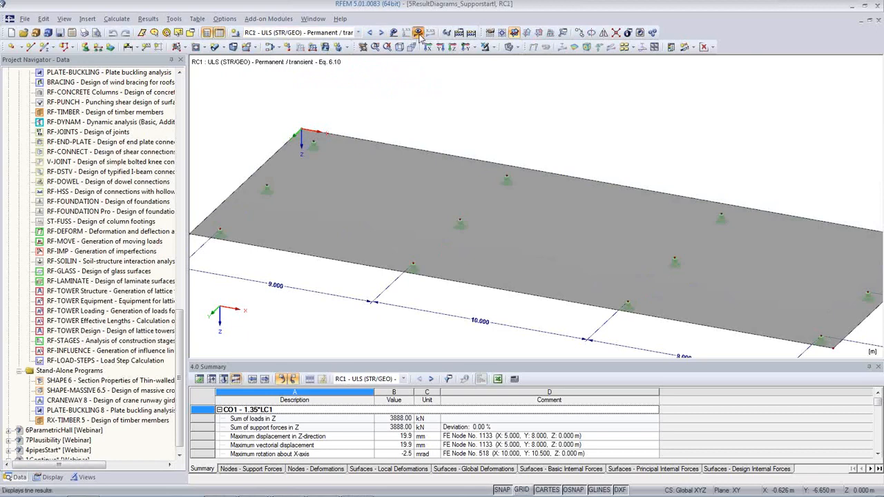
pyautogui.click(418, 33)
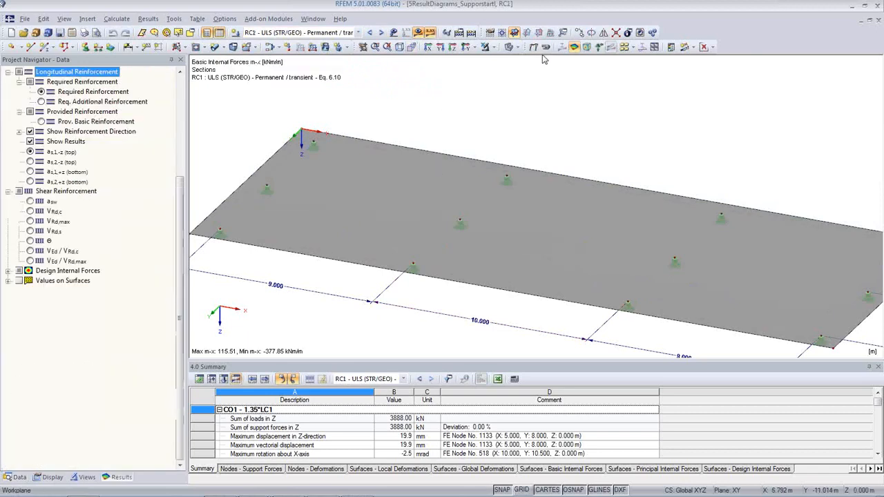
pyautogui.click(712, 47)
pyautogui.click(698, 59)
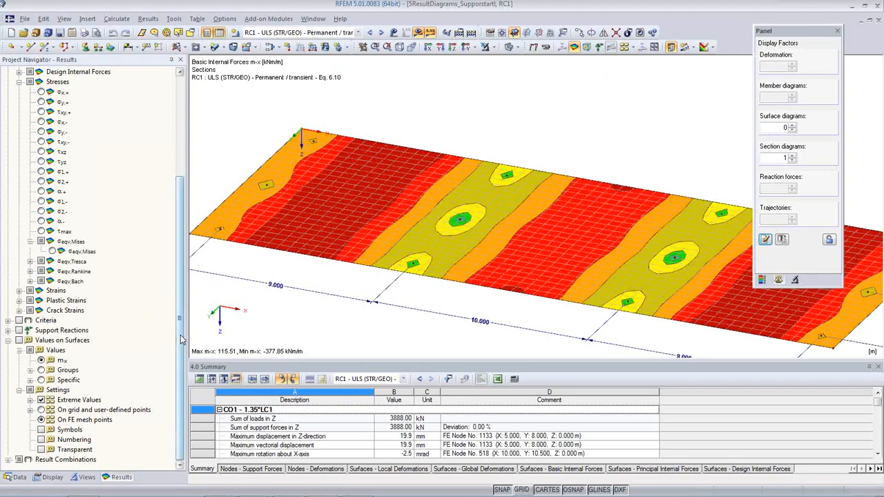
pyautogui.scroll(5, 181, 339)
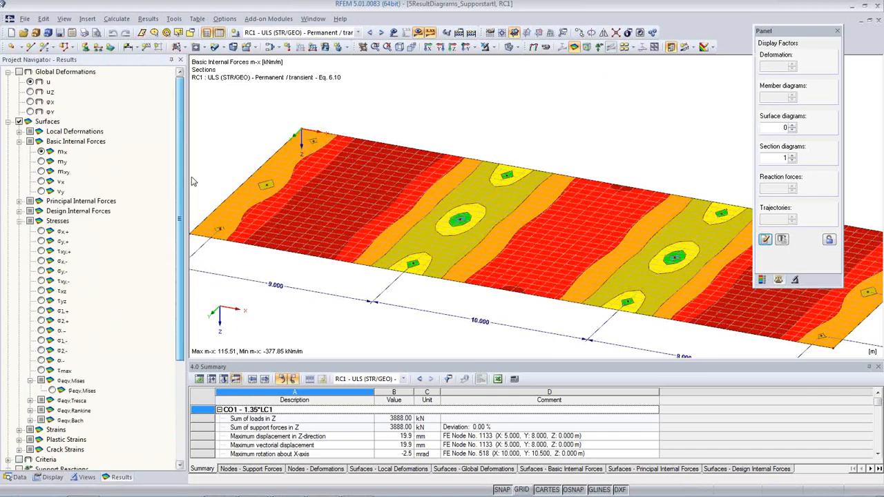
pyautogui.click(41, 161)
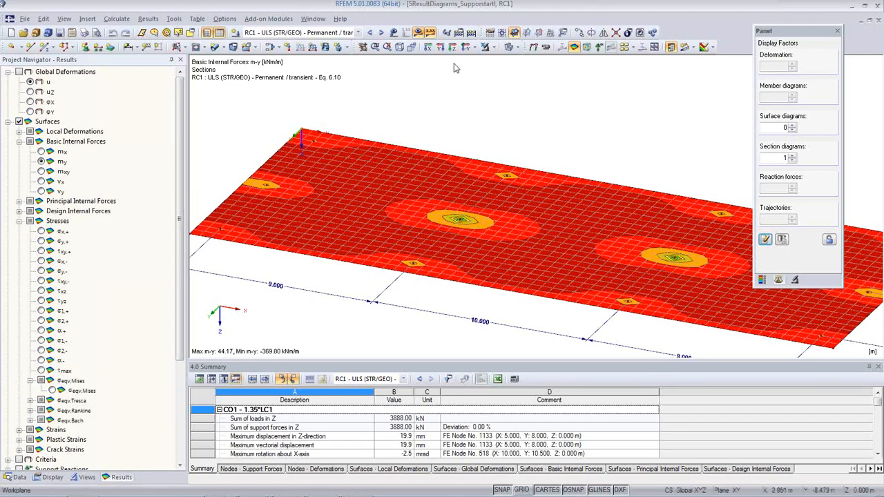
# - Display the slab's global deformations u for RC1 in the Z-direction view without the solid rendering
pyautogui.click(533, 47)
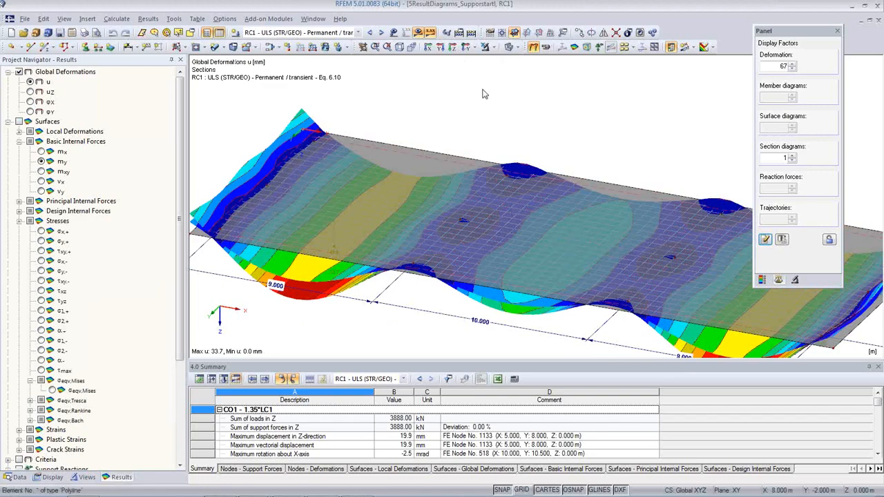
pyautogui.click(453, 49)
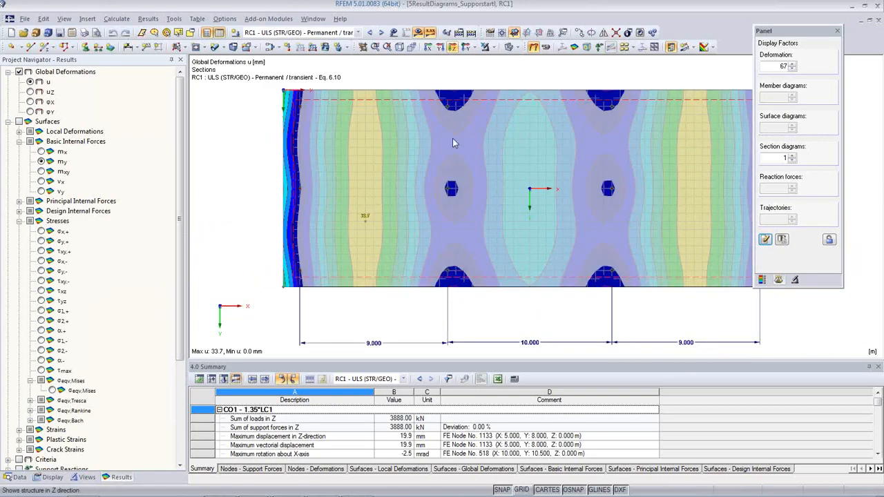
pyautogui.click(508, 48)
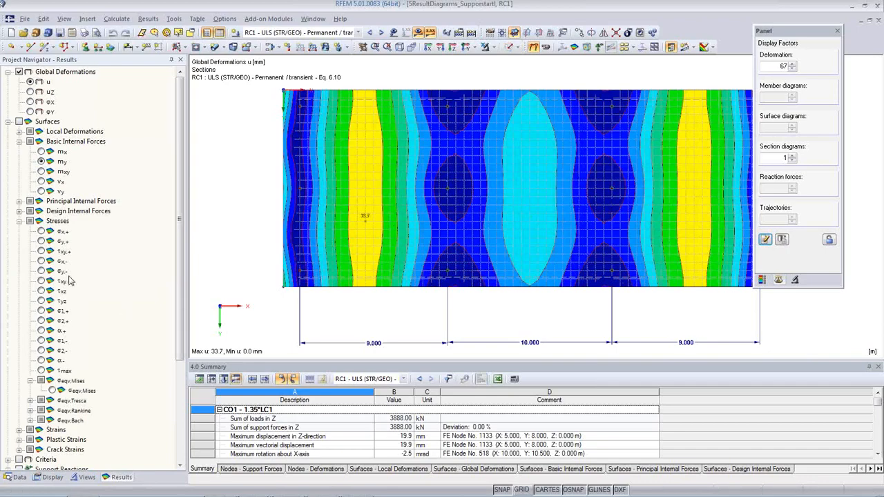
# - Display the slab's equivalent stresses σeqv,Mises for result combination RC1
pyautogui.scroll(-3, 58, 308)
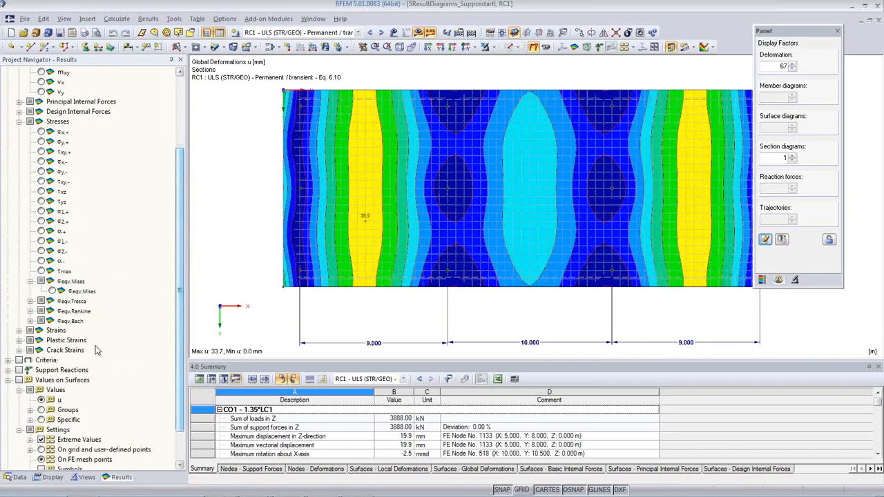
pyautogui.click(52, 290)
pyautogui.scroll(1, 599, 321)
pyautogui.moveTo(598, 320); pyautogui.dragTo(545, 318, button='middle')
pyautogui.scroll(2, 545, 317)
pyautogui.scroll(1, 424, 226)
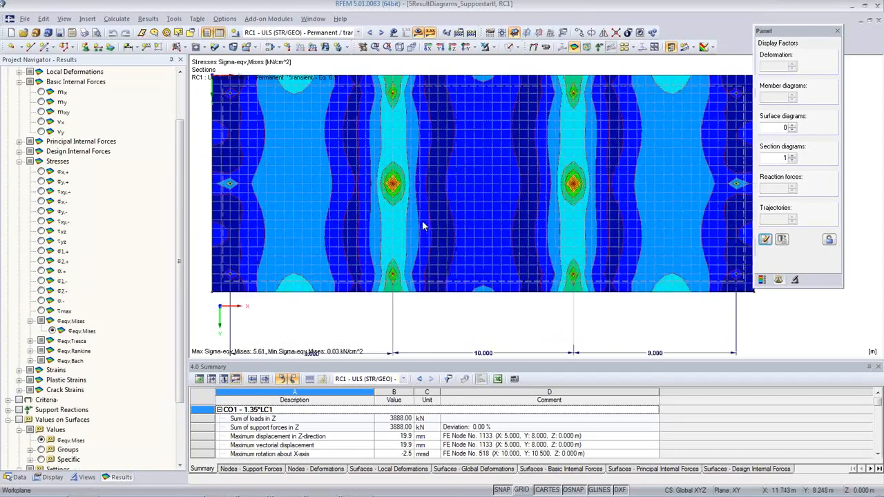
# - Show the stress colour scale and inspect the equivalent stress peaks around the slab's inner supports
pyautogui.scroll(3, 424, 226)
pyautogui.click(765, 279)
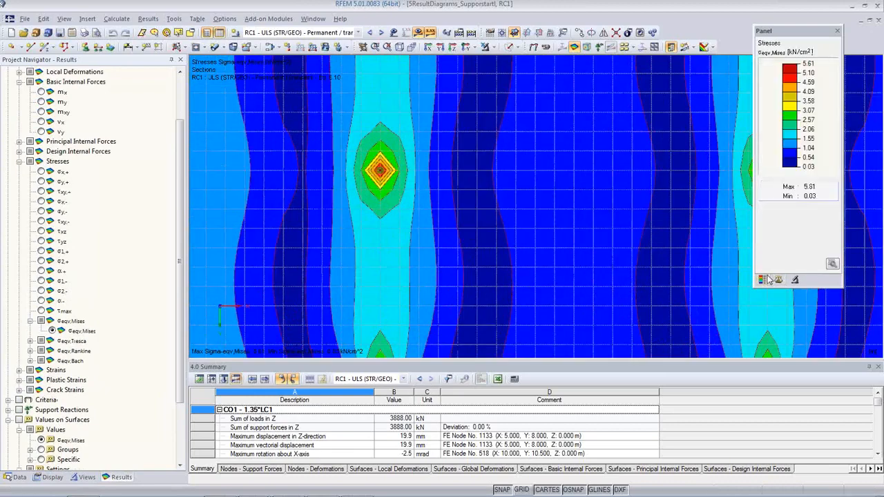
pyautogui.scroll(1, 397, 169)
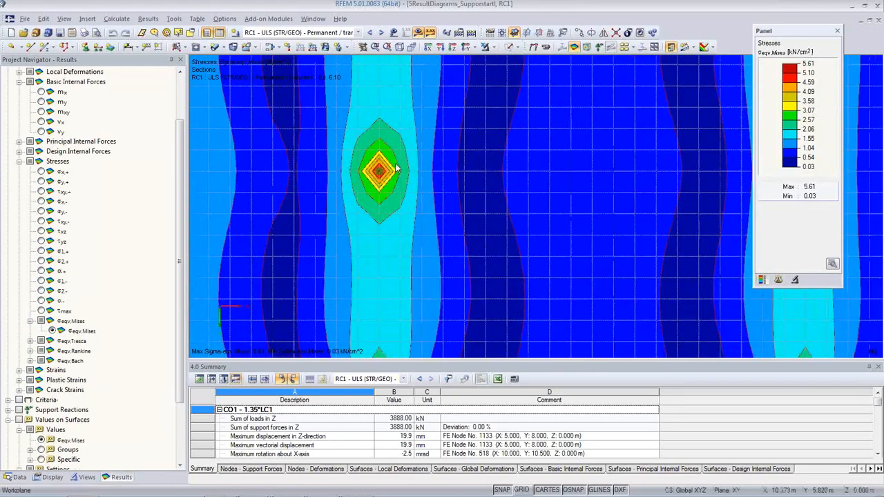
pyautogui.scroll(-2, 468, 186)
pyautogui.moveTo(529, 199); pyautogui.dragTo(423, 215, button='middle')
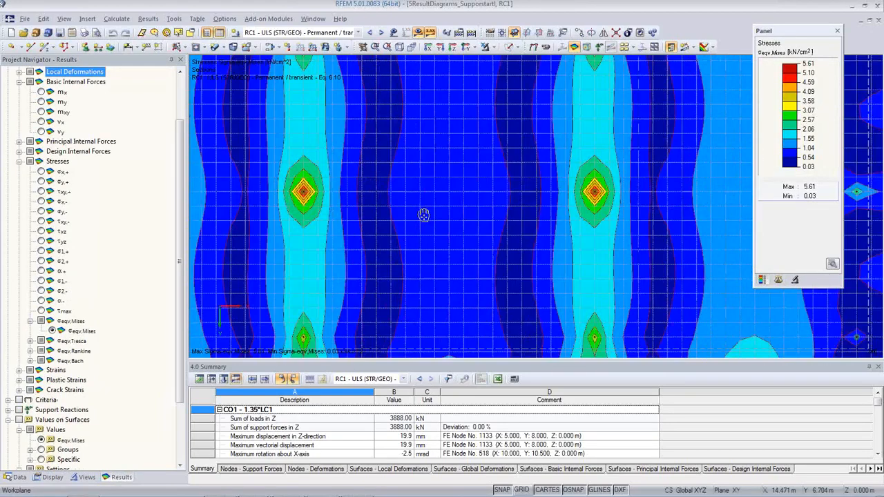
pyautogui.scroll(-3, 583, 217)
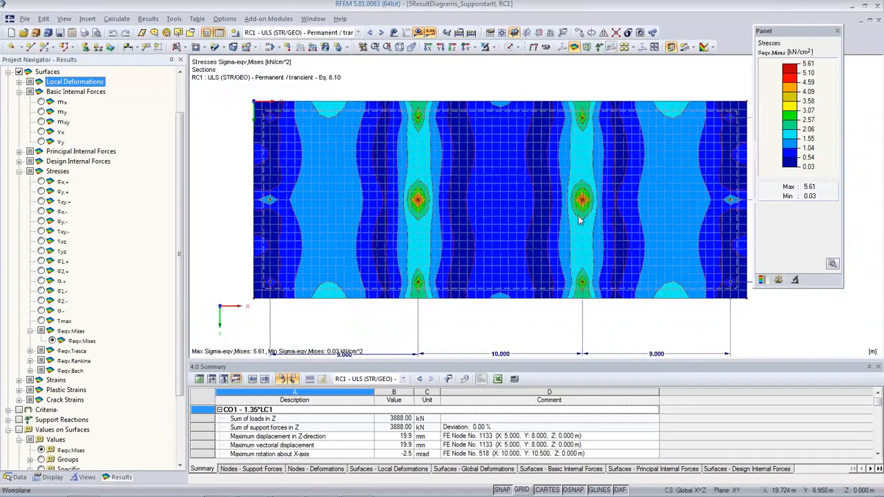
pyautogui.scroll(-1, 580, 220)
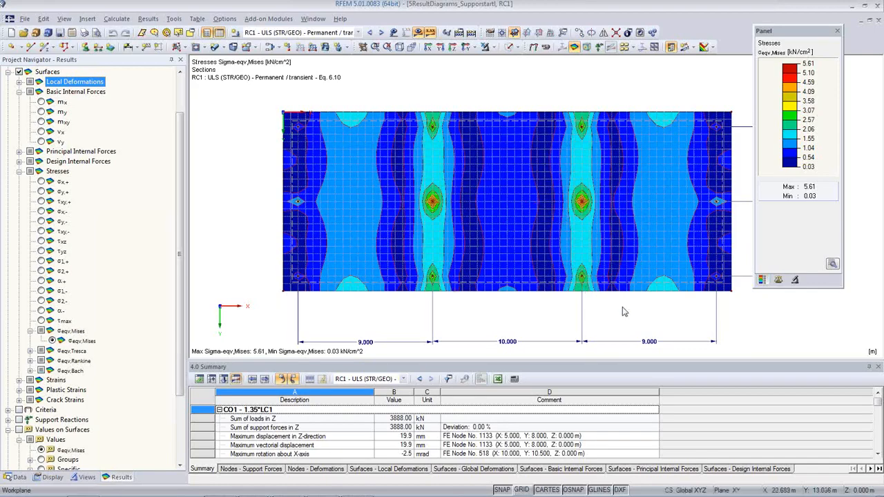
# - Turn on the grid and create a lengthwise section through the slab from (-1, 6, 0) to (31, 6, 0) m
pyautogui.keyDown('ctrl'); pyautogui.moveTo(600, 319); pyautogui.dragTo(605, 253, button='middle'); pyautogui.keyUp('ctrl')
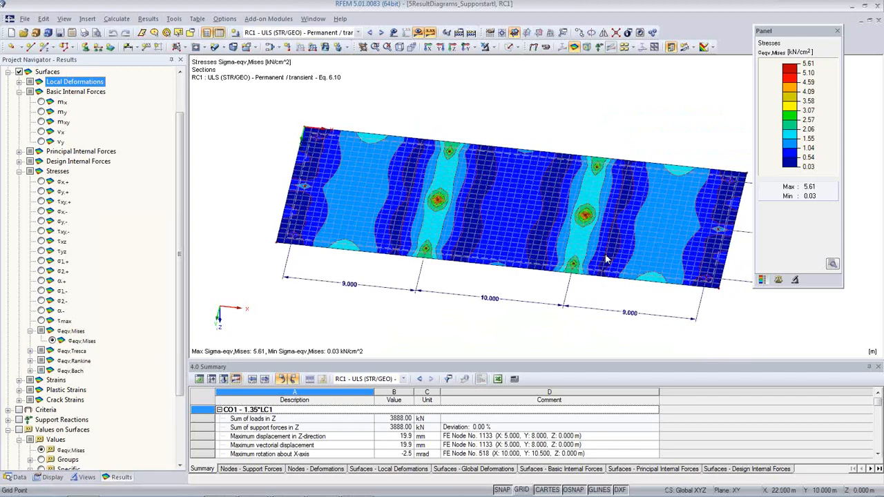
pyautogui.click(524, 490)
pyautogui.scroll(-2, 490, 292)
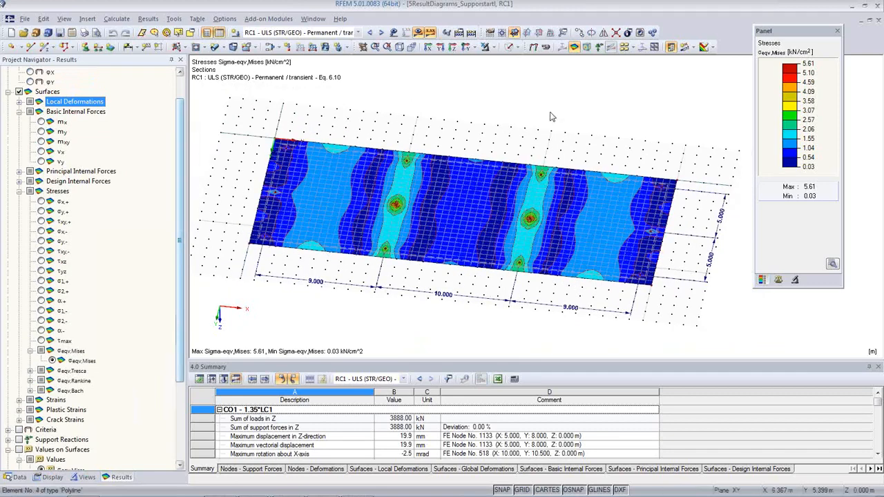
pyautogui.click(685, 49)
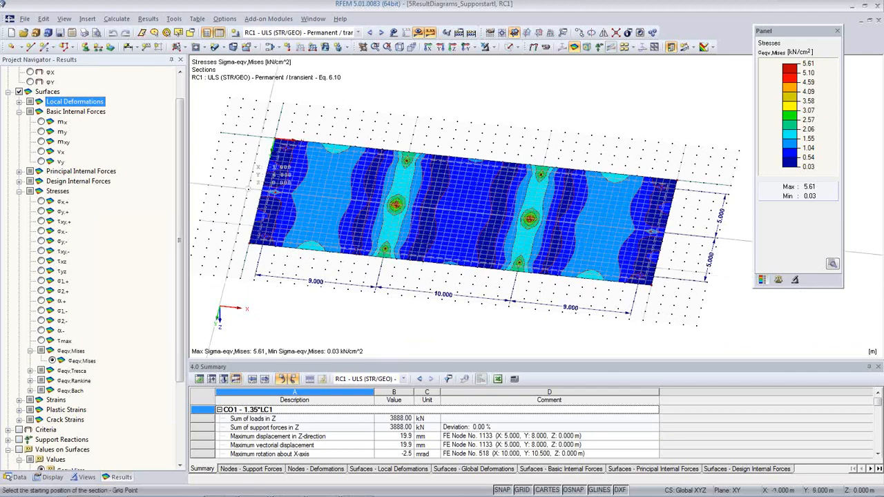
pyautogui.click(251, 189)
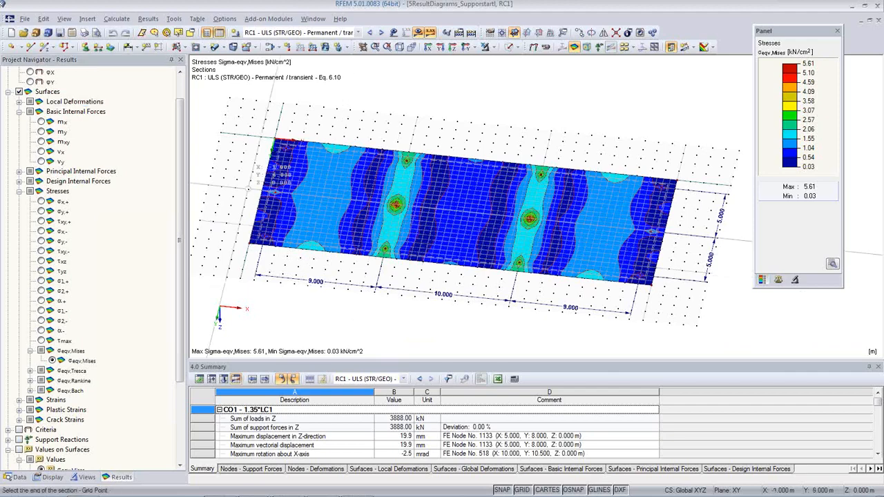
pyautogui.click(682, 243)
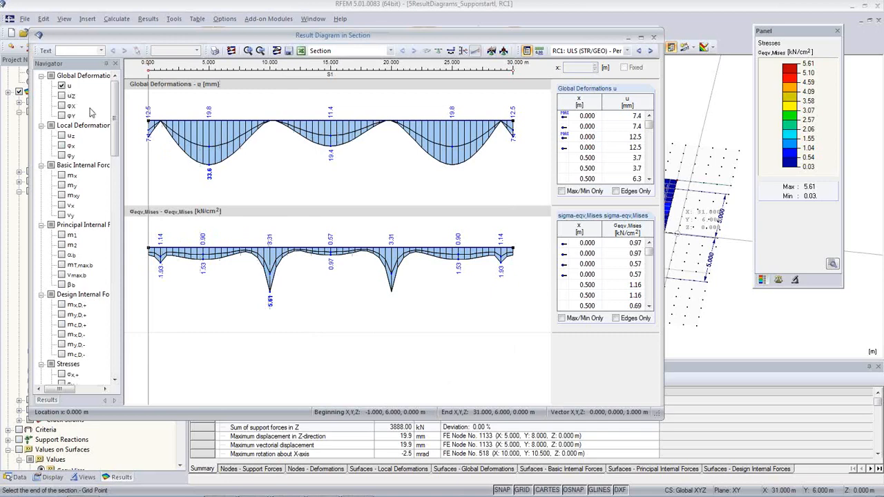
# - In the section's result diagrams, hide global deformation u, add mx and my, and switch to load combination CO2
pyautogui.click(62, 86)
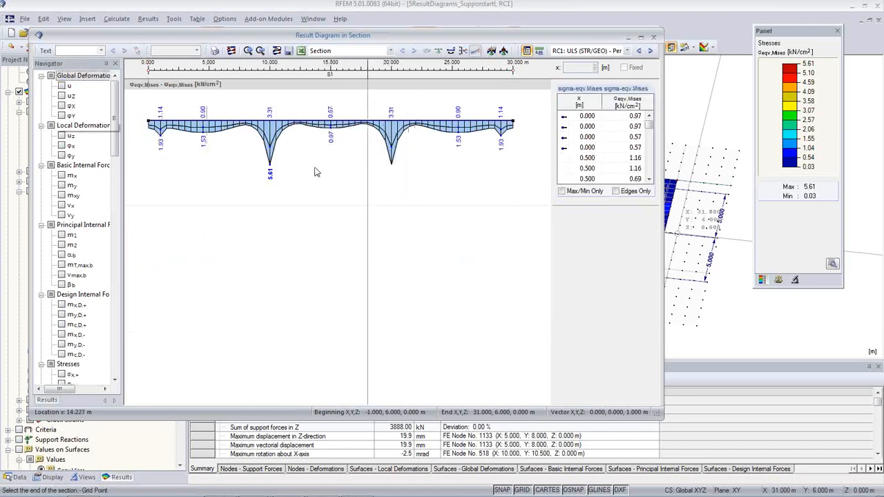
pyautogui.click(61, 176)
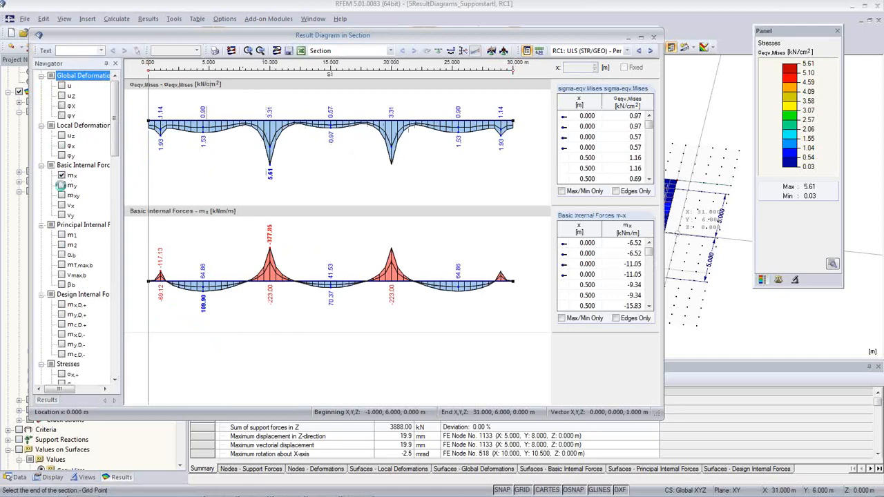
pyautogui.click(61, 185)
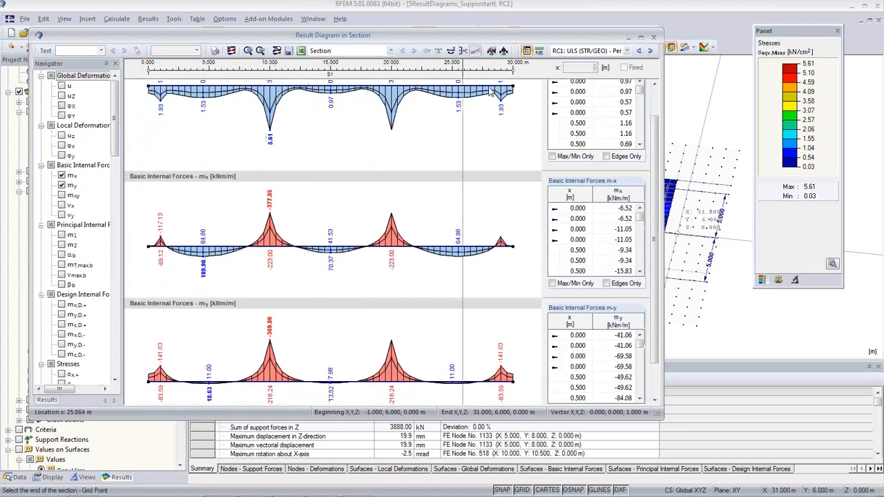
pyautogui.click(626, 51)
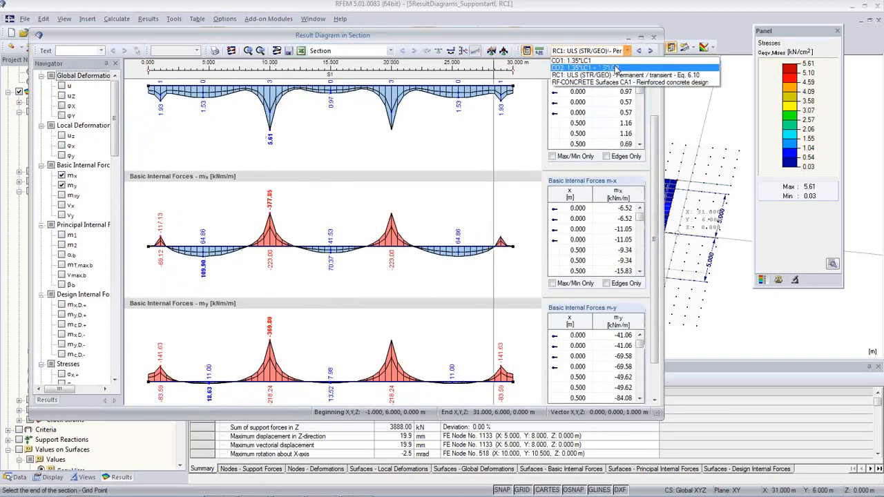
pyautogui.click(614, 68)
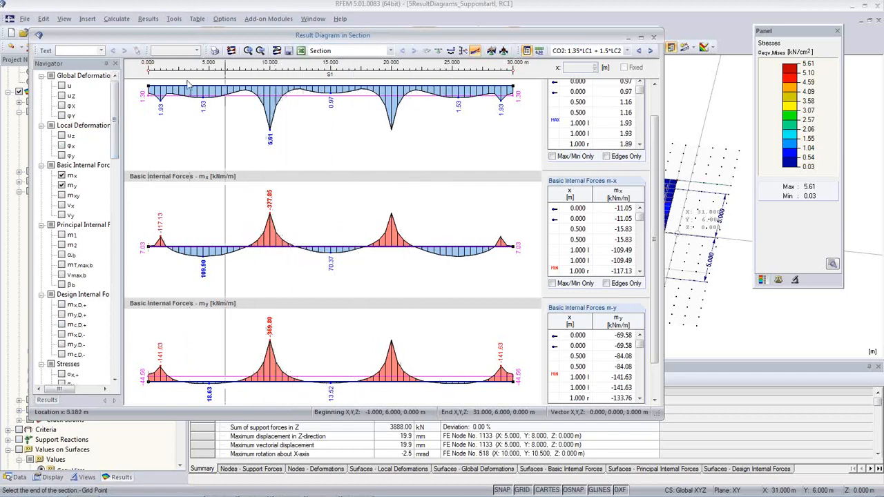
# - Save the section under the name Mid and close its result diagrams
pyautogui.click(288, 54)
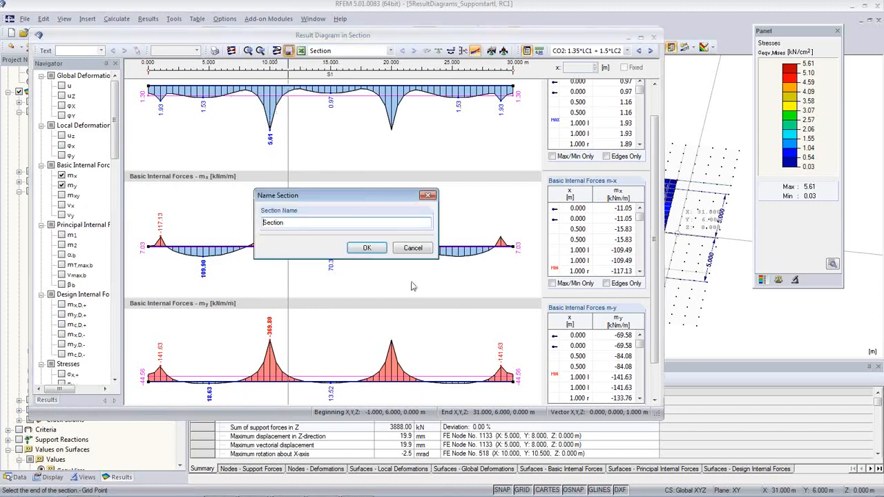
pyautogui.moveTo(292, 222); pyautogui.dragTo(98, 204)
pyautogui.write('Mid')
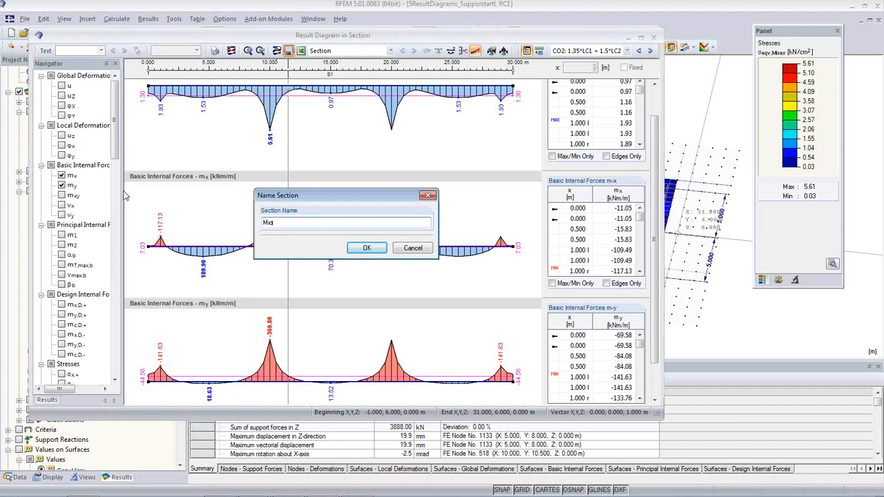
pyautogui.click(367, 248)
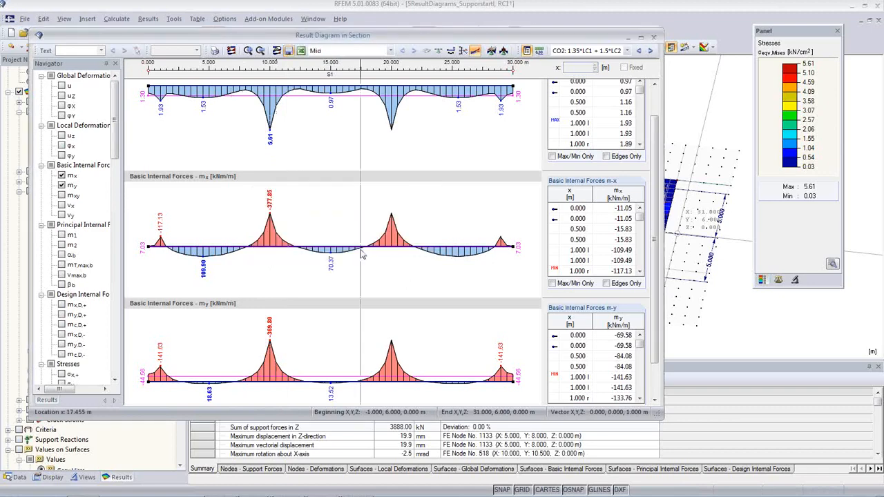
pyautogui.click(653, 37)
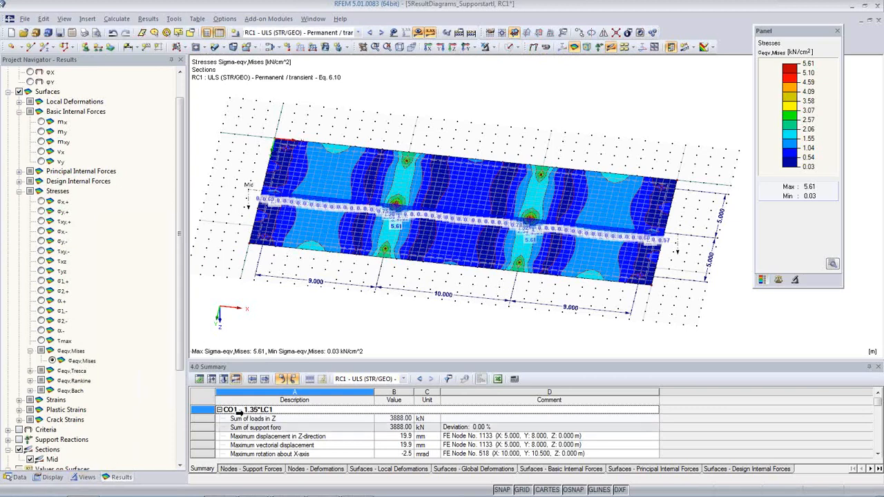
# - Try the Differences display for the surface stresses and turn the surface colouring off around the Mid section diagram
pyautogui.click(713, 47)
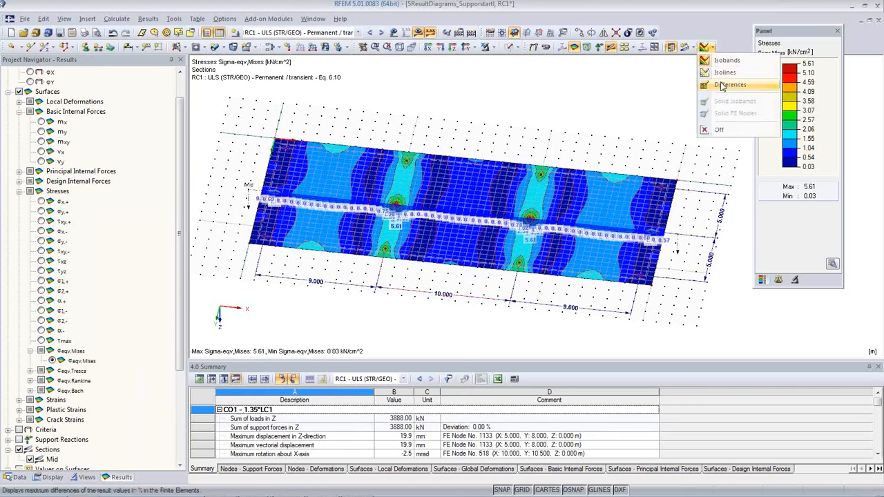
pyautogui.click(721, 85)
pyautogui.click(714, 48)
pyautogui.click(722, 131)
pyautogui.keyDown('ctrl'); pyautogui.moveTo(568, 276); pyautogui.dragTo(515, 225, button='middle'); pyautogui.keyUp('ctrl')
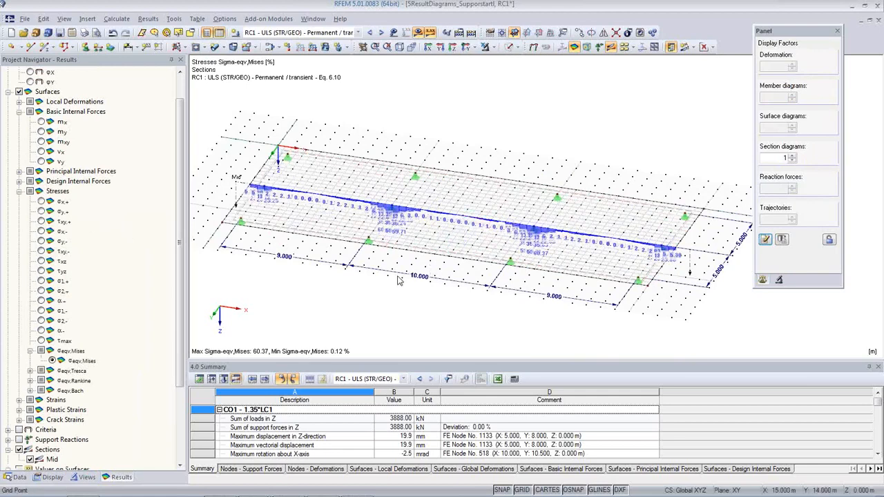
# - Turn off the display of all values for sections
pyautogui.click(53, 478)
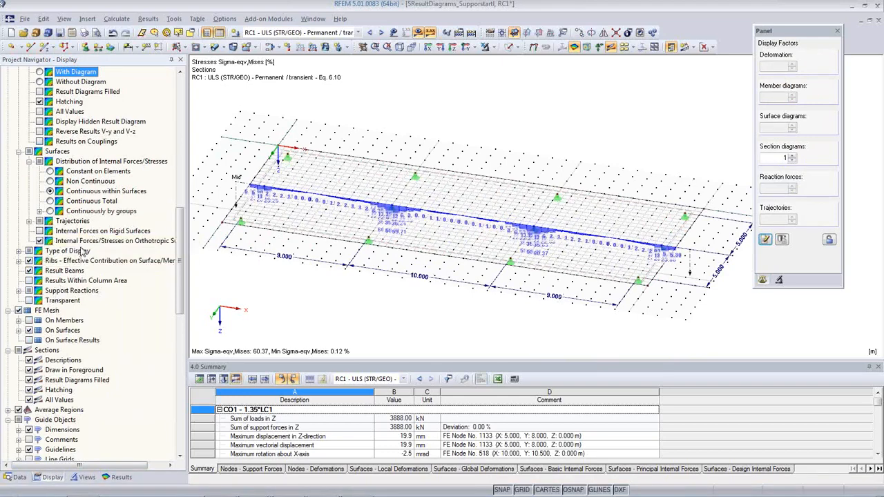
pyautogui.scroll(-2, 81, 263)
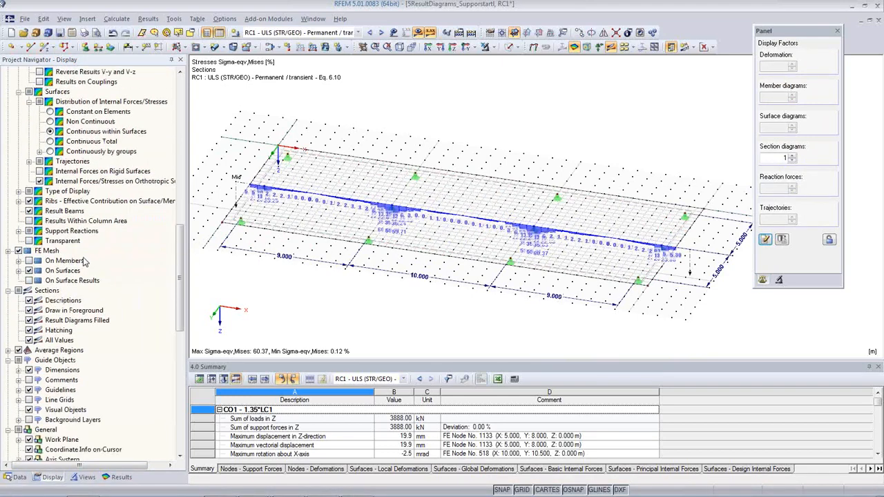
pyautogui.scroll(-1, 86, 260)
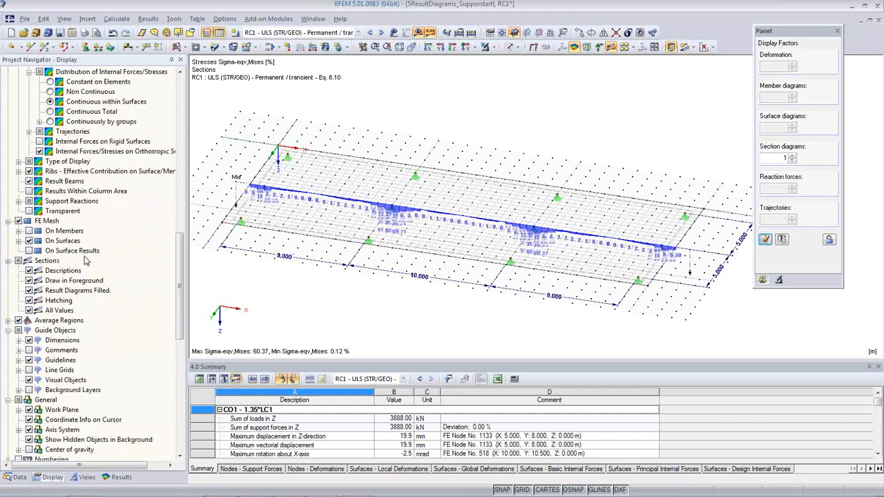
pyautogui.click(28, 311)
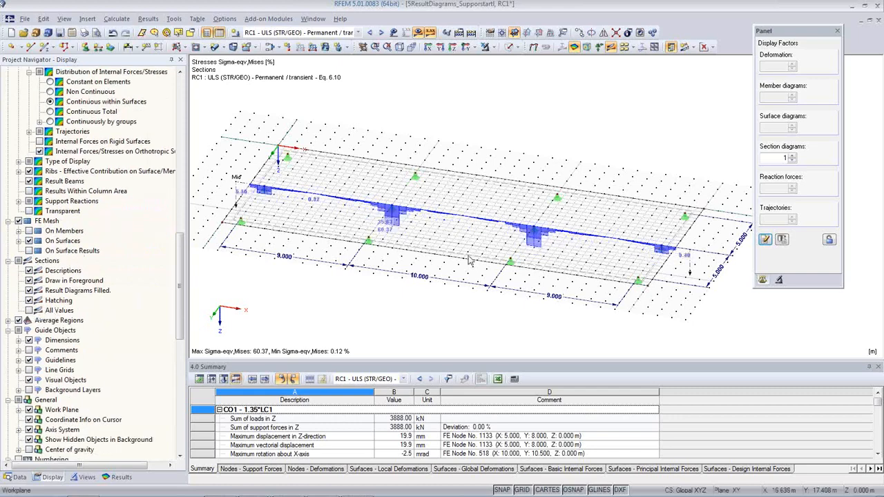
# - Restore the isobands display and hide the surface results so only the Mid section's stress diagram is drawn
pyautogui.click(710, 48)
pyautogui.click(722, 62)
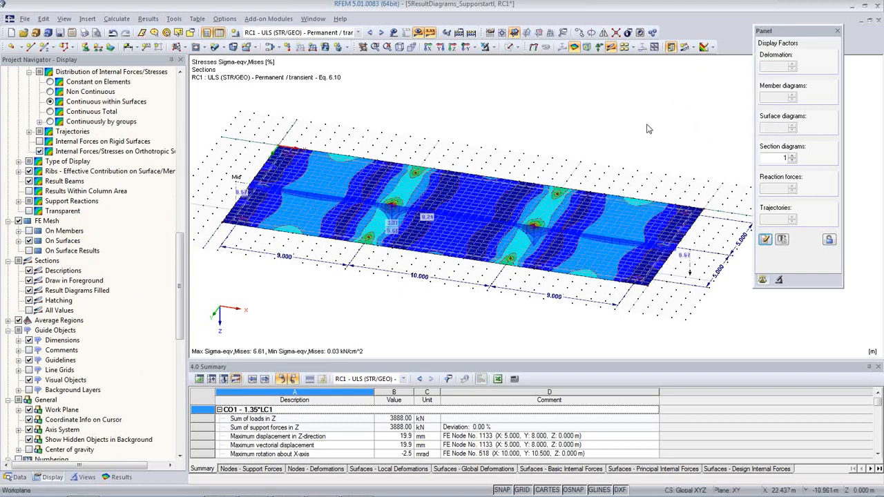
pyautogui.click(574, 47)
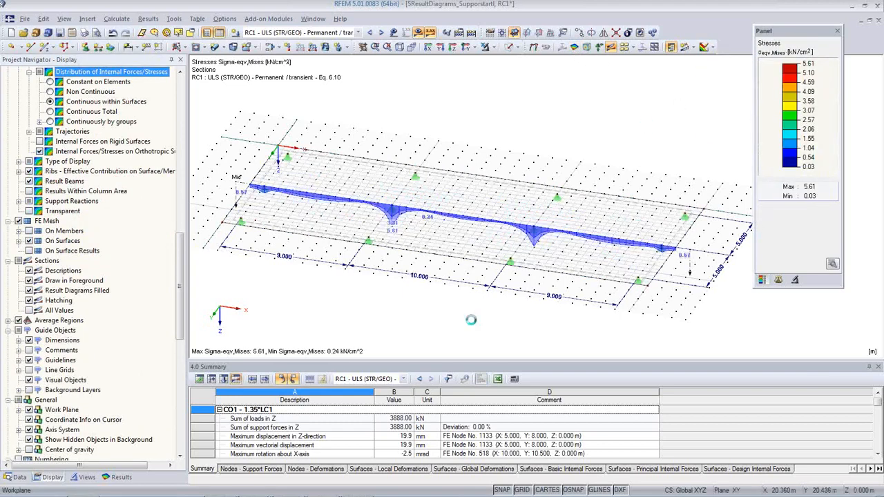
pyautogui.scroll(3, 390, 223)
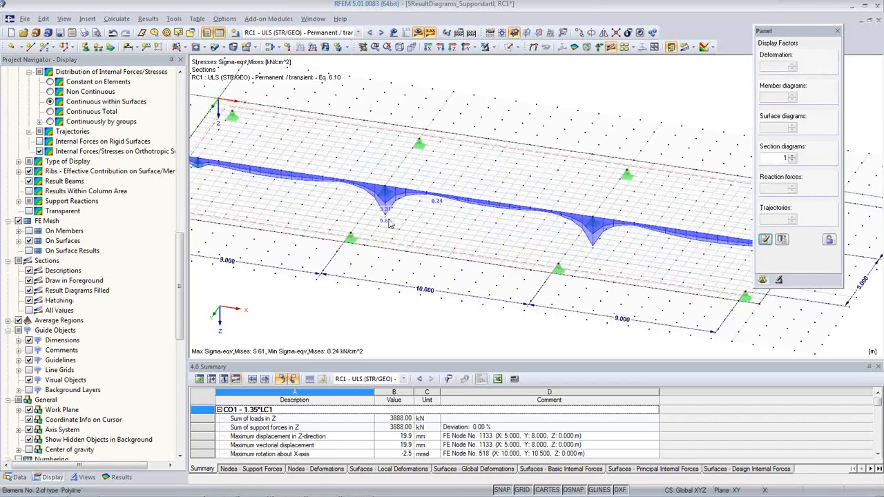
# - Switch to load combination CO2 with its loads hidden and display the stresses σx,+ on the slab
pyautogui.click(370, 33)
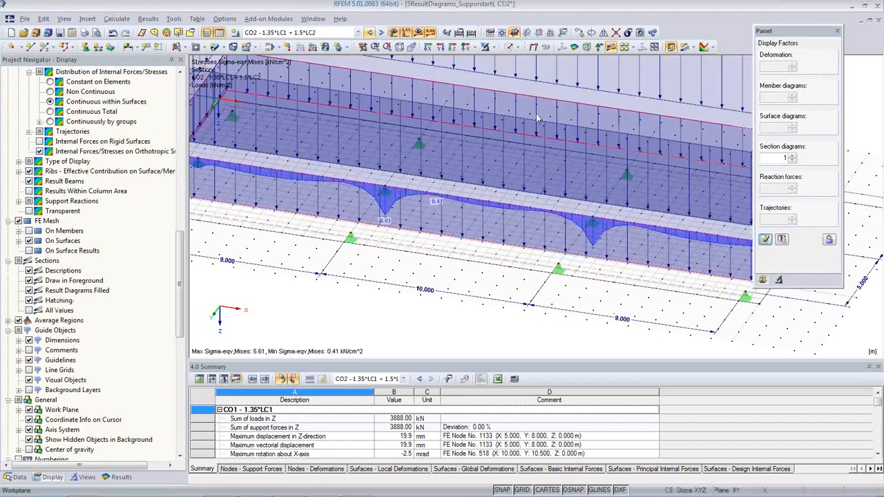
pyautogui.click(393, 33)
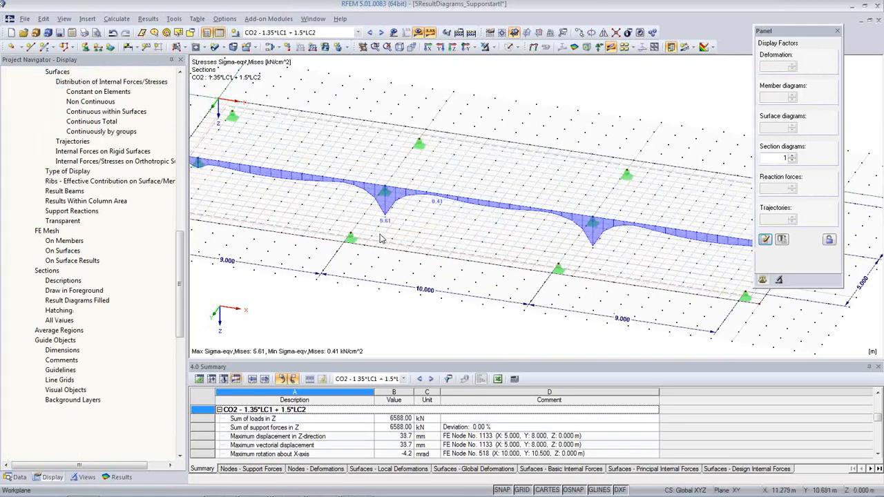
pyautogui.click(121, 477)
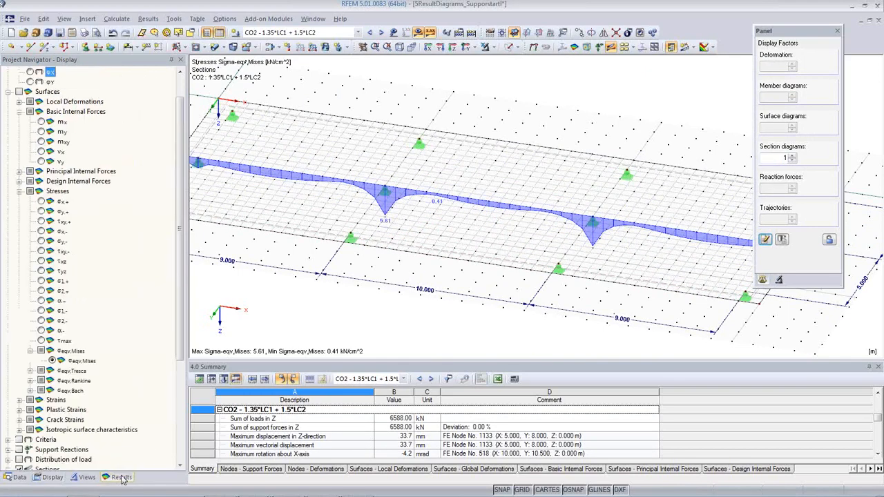
pyautogui.click(42, 202)
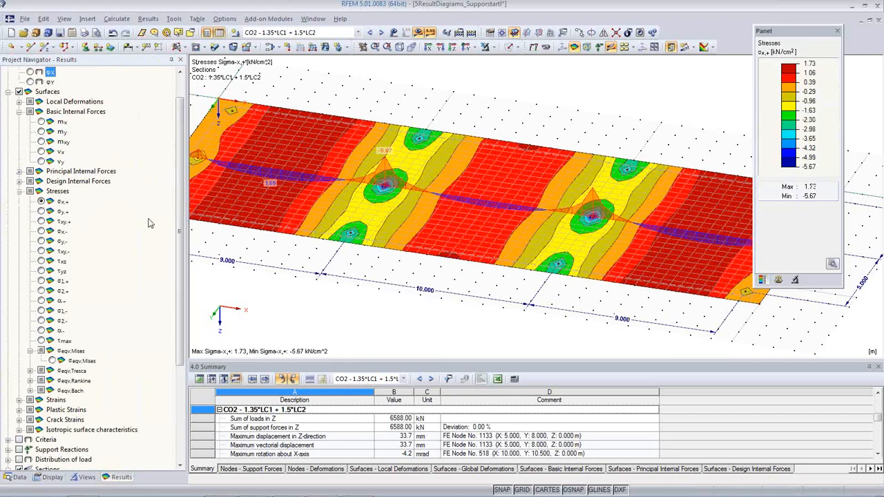
pyautogui.scroll(1, 180, 269)
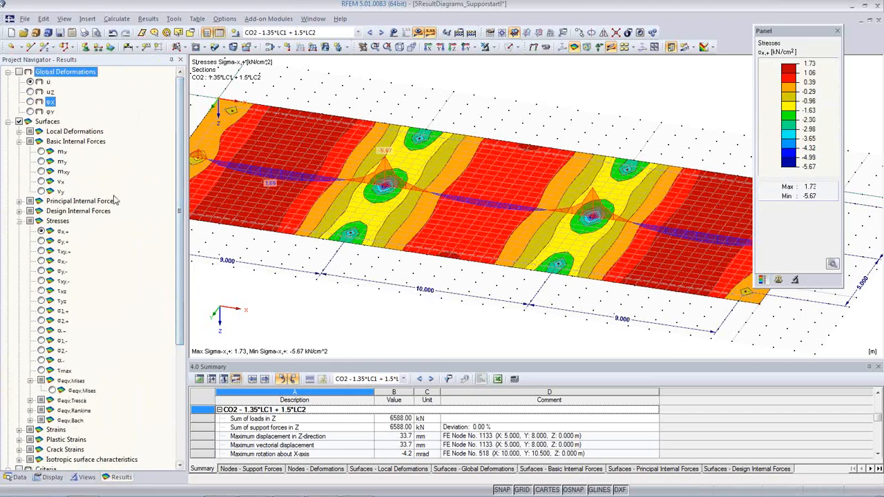
# - Display the basic internal force mx and turn off the surface colouring so only the Mid section's moment diagram is drawn
pyautogui.click(41, 151)
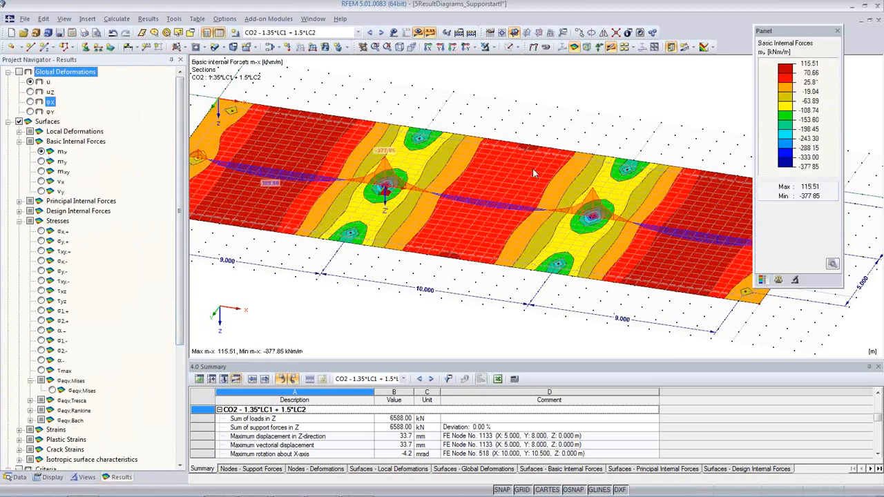
pyautogui.click(711, 47)
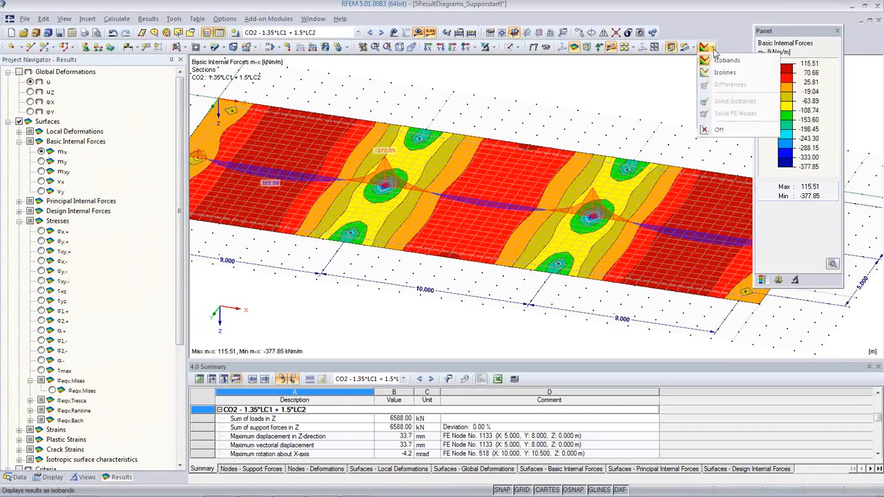
pyautogui.click(720, 130)
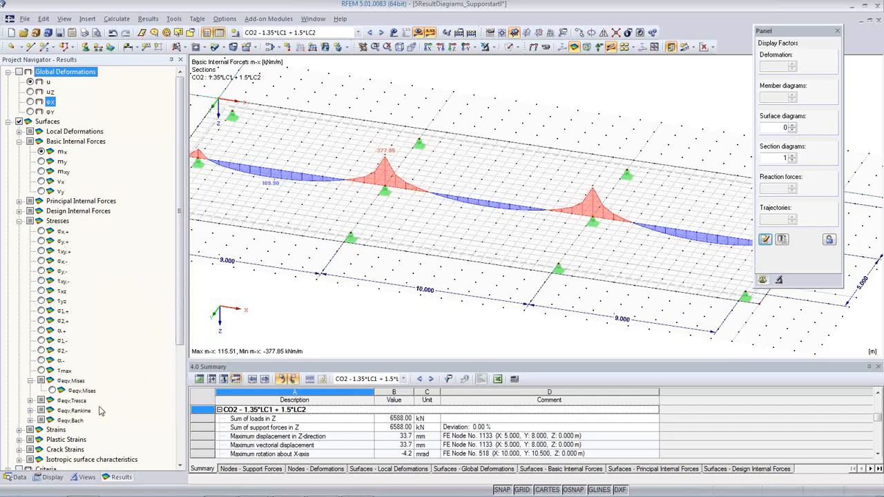
# - Display the equivalent stresses σeqv,Mises with the Differences display and examine their distribution over the whole slab in plan
pyautogui.click(52, 391)
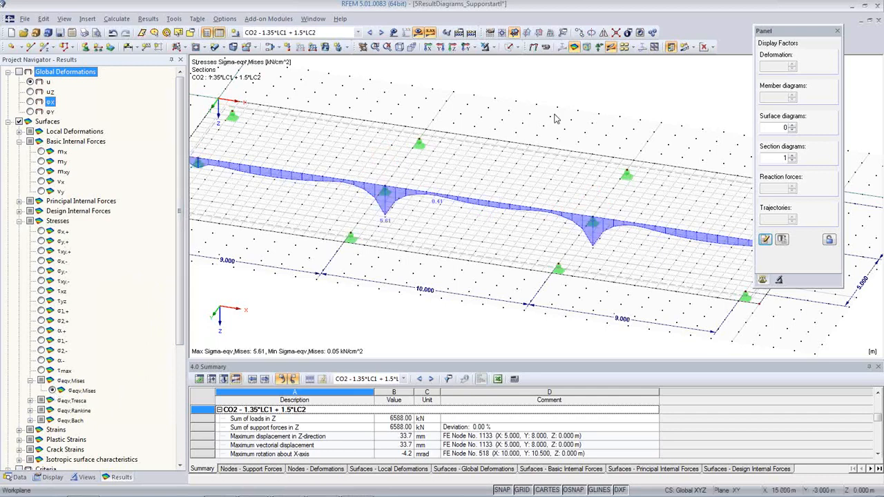
pyautogui.click(712, 47)
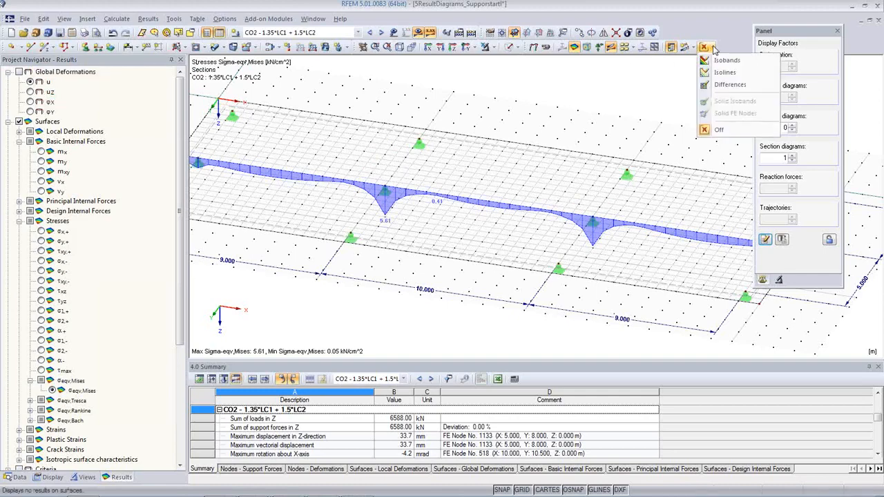
pyautogui.click(730, 86)
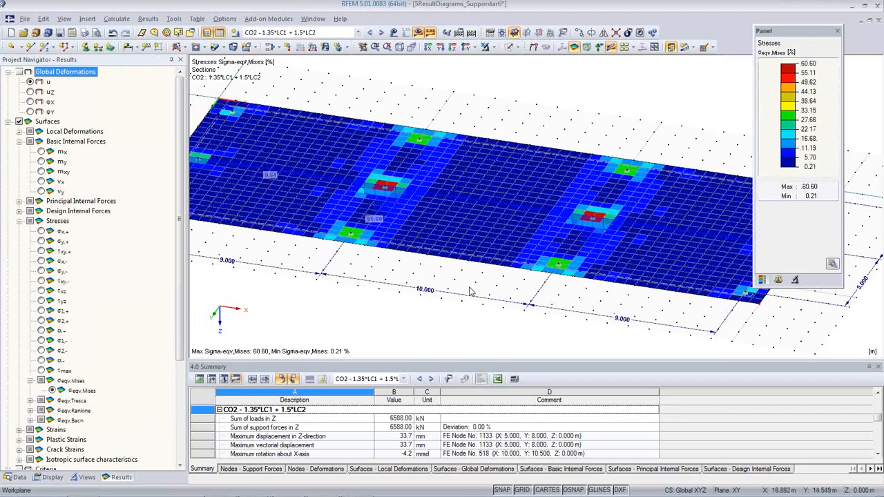
pyautogui.click(453, 48)
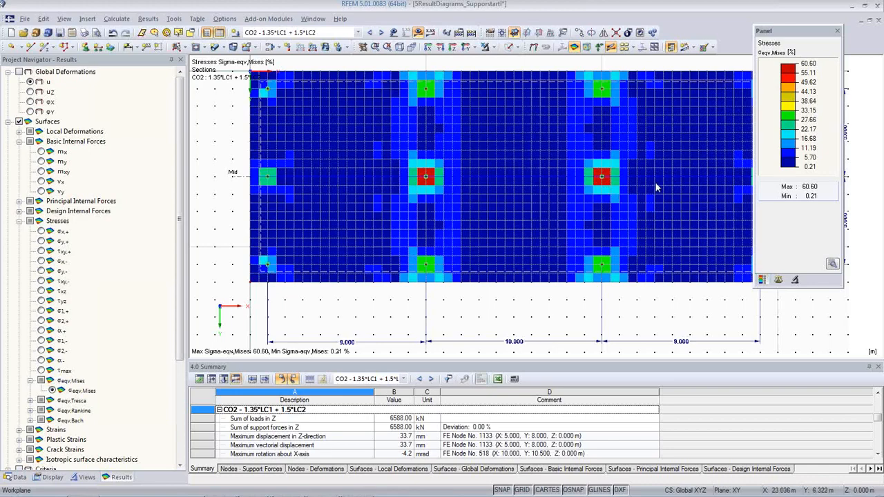
pyautogui.moveTo(616, 228); pyautogui.dragTo(578, 257, button='middle')
pyautogui.scroll(-1, 578, 257)
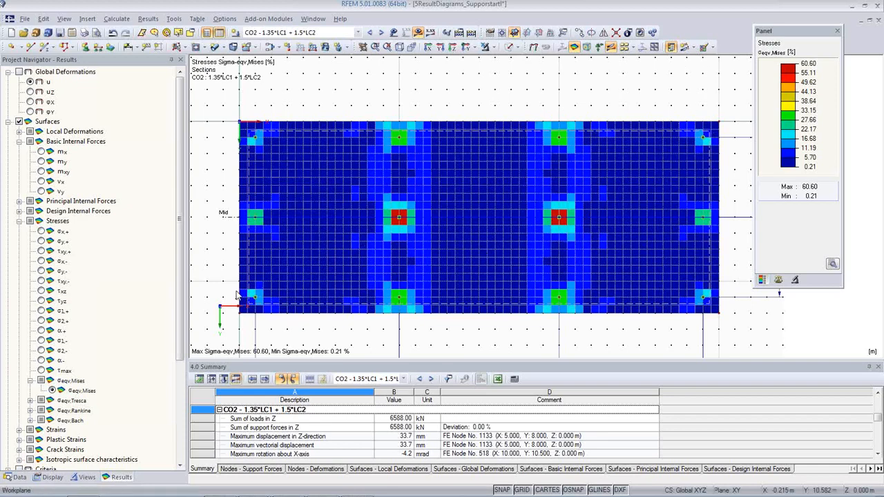
# - Restore the isobands display on the slab and show the basic internal force mx
pyautogui.click(711, 48)
pyautogui.click(721, 60)
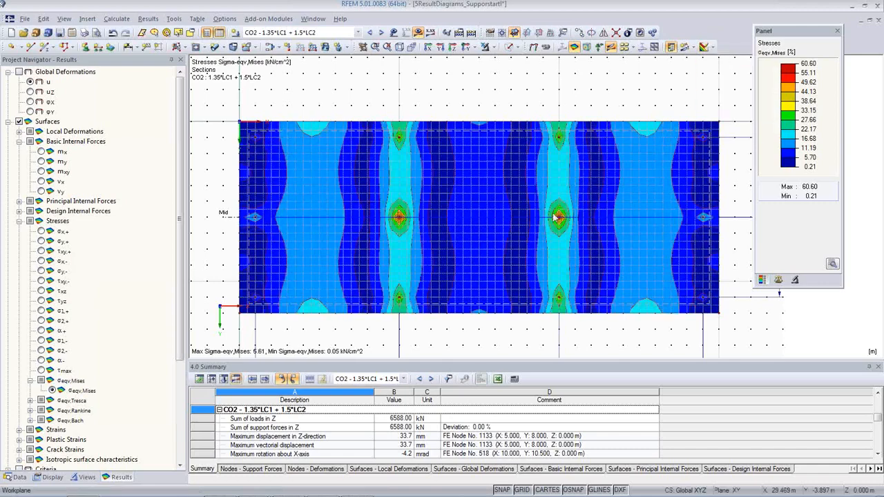
pyautogui.click(41, 151)
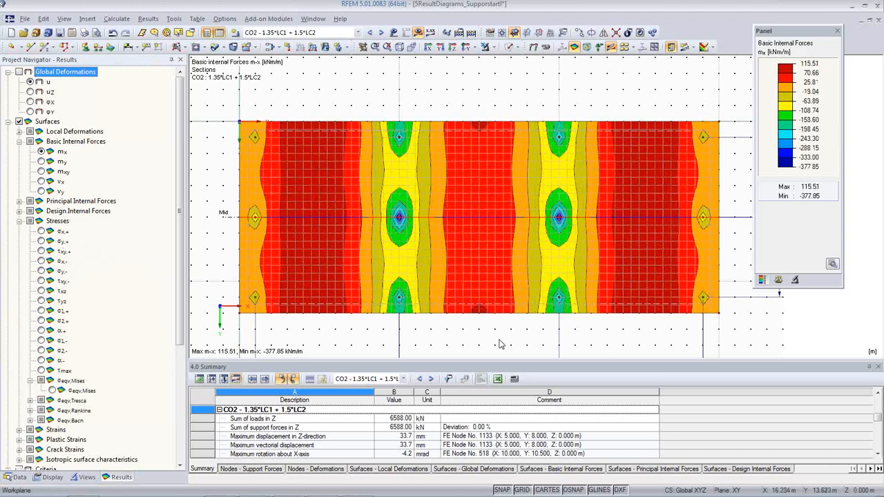
# - Open the nodal support at node 12, under the moment peak, for editing and start a new support type for it
pyautogui.keyDown('ctrl'); pyautogui.moveTo(479, 336); pyautogui.dragTo(427, 76, button='middle'); pyautogui.keyUp('ctrl')
pyautogui.keyDown('ctrl'); pyautogui.moveTo(464, 281); pyautogui.dragTo(458, 243, button='middle'); pyautogui.keyUp('ctrl')
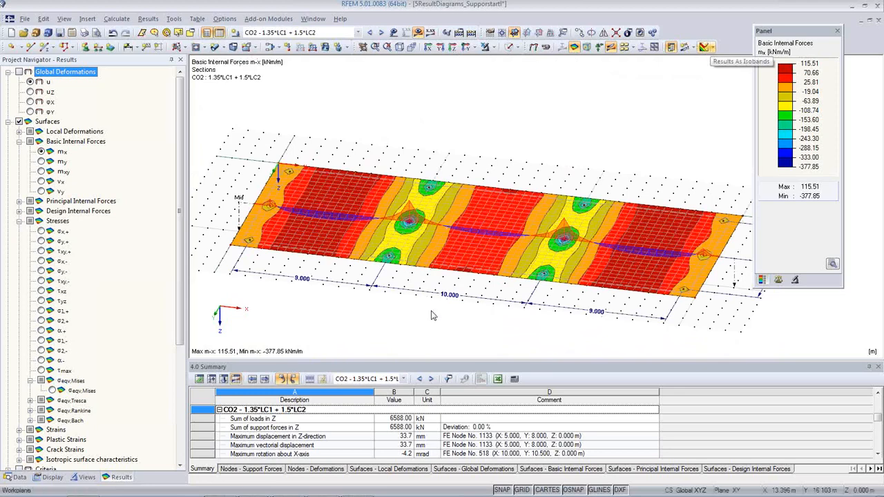
pyautogui.moveTo(510, 324); pyautogui.dragTo(503, 294, button='middle')
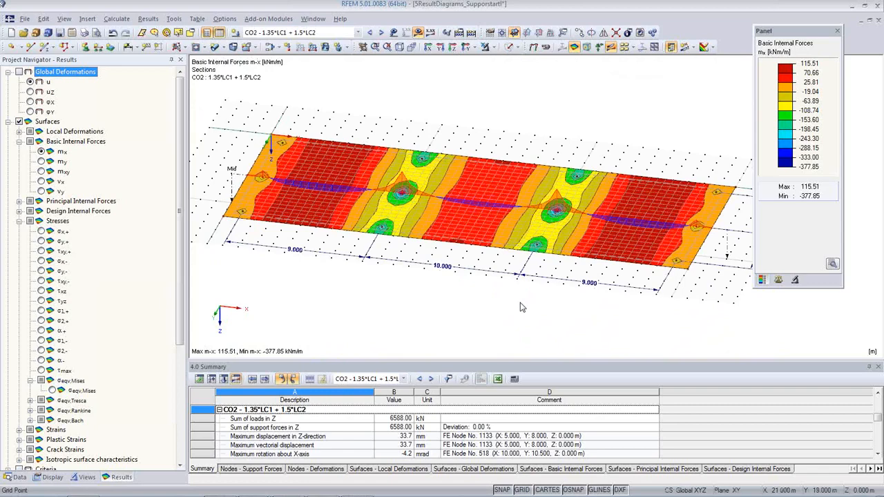
pyautogui.keyDown('ctrl'); pyautogui.moveTo(516, 310); pyautogui.dragTo(533, 187, button='middle'); pyautogui.keyUp('ctrl')
pyautogui.scroll(5, 573, 241)
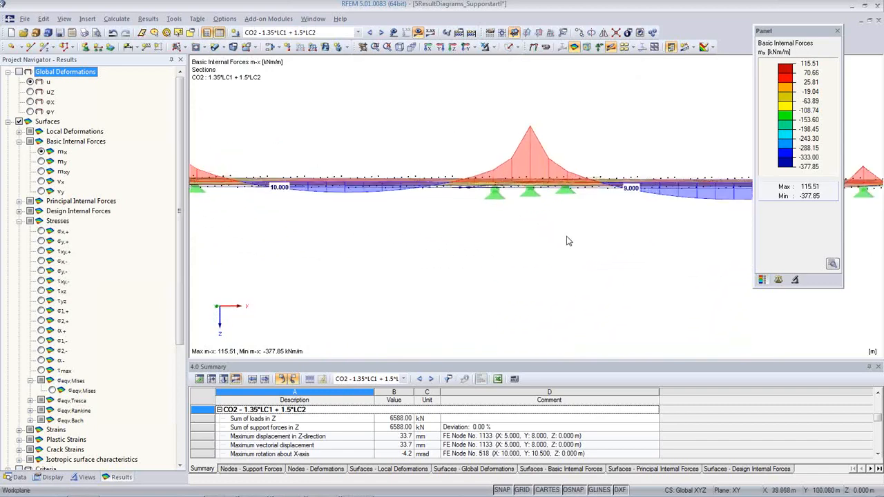
pyautogui.doubleClick(529, 193)
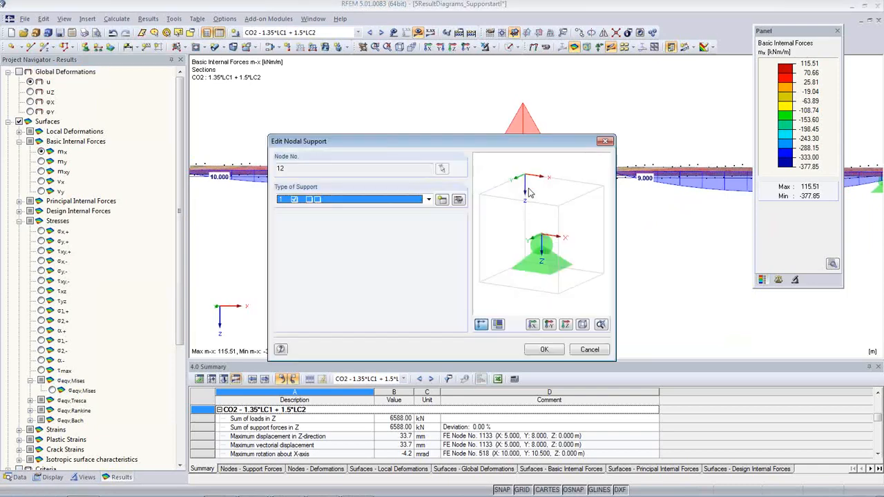
pyautogui.click(442, 200)
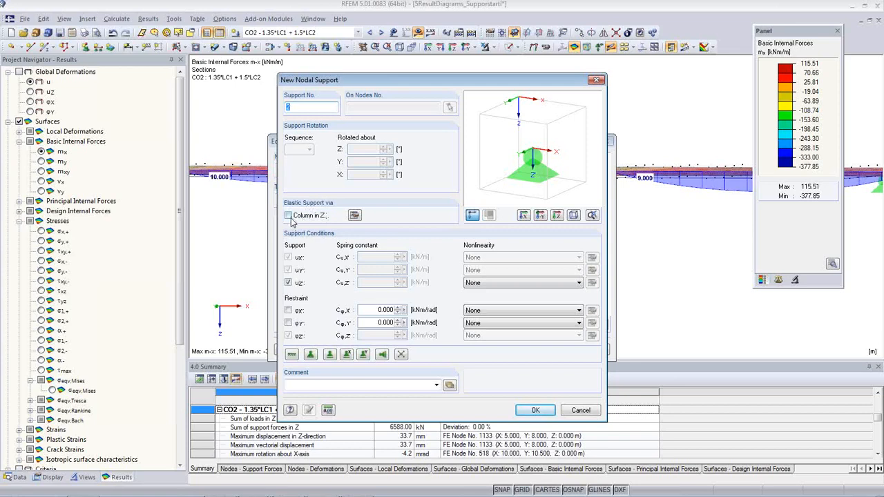
# - Enable elastic support via column in Z and define a circular column 500 mm in diameter and 5 m high
pyautogui.click(288, 215)
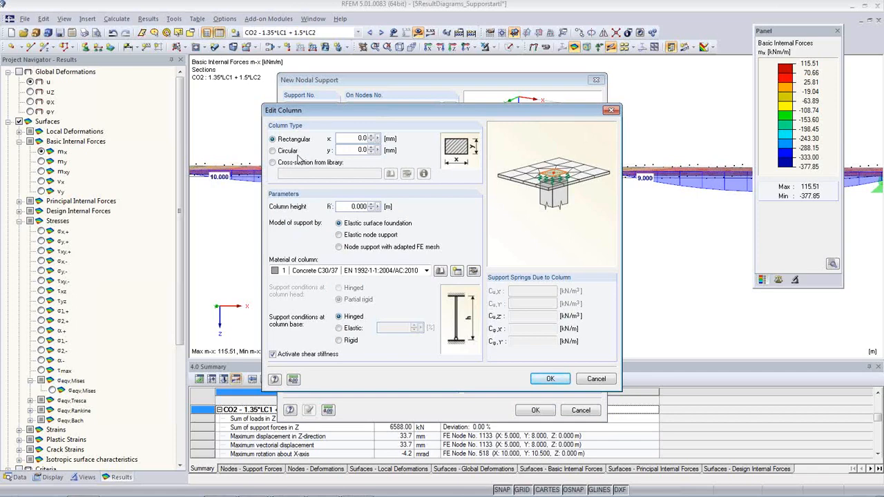
pyautogui.click(288, 152)
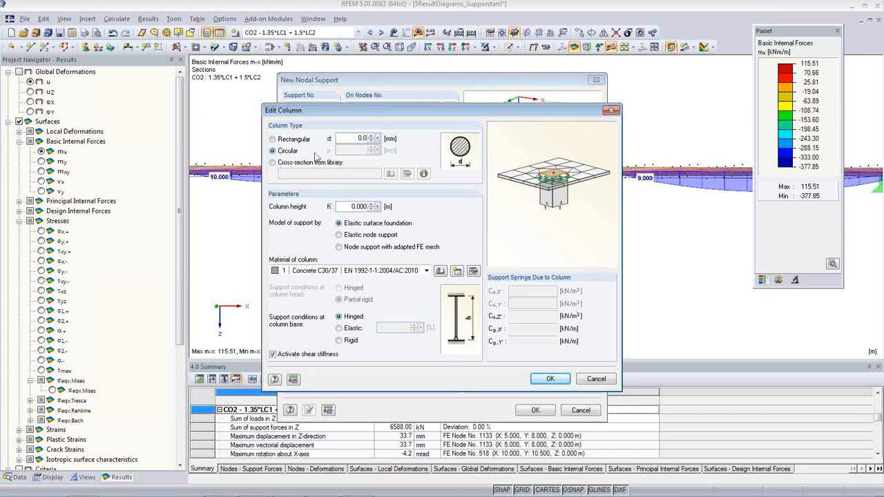
pyautogui.click(343, 139)
pyautogui.write('500')
pyautogui.click(350, 207)
pyautogui.write('5')
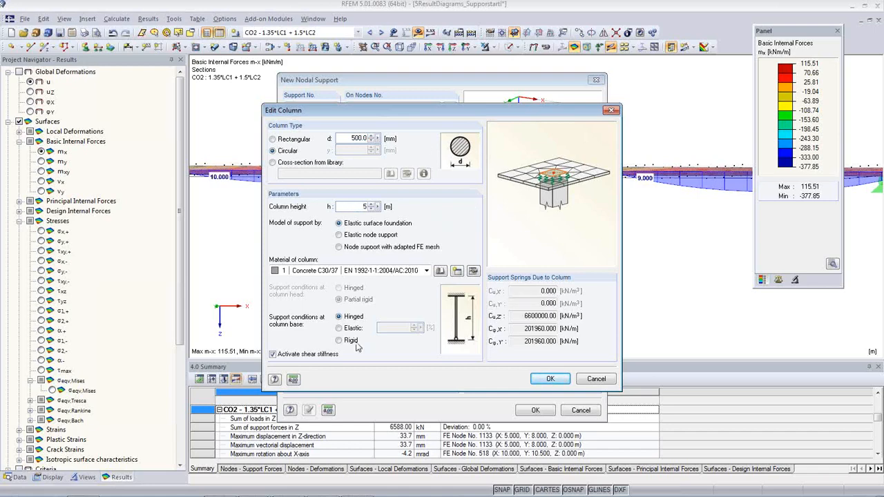
# - Preview the Elastic node support and Node support with adapted FE mesh models, then reselect Elastic surface foundation
pyautogui.click(368, 271)
pyautogui.click(367, 271)
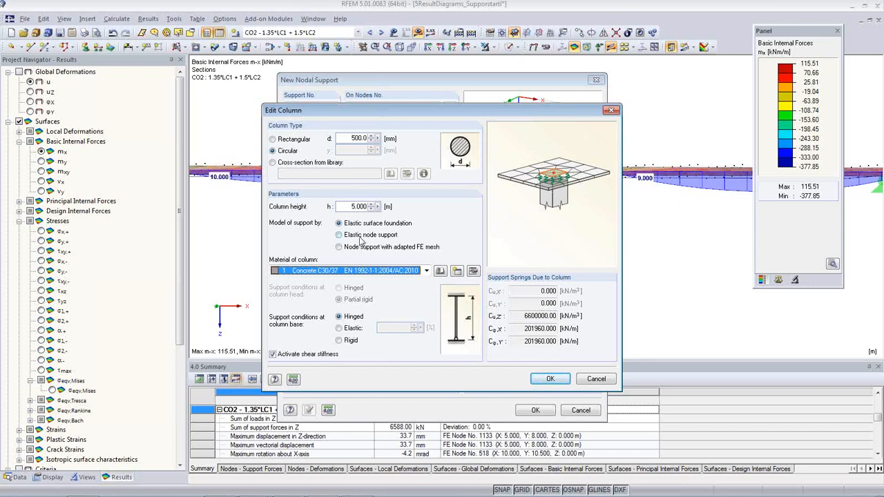
pyautogui.click(339, 235)
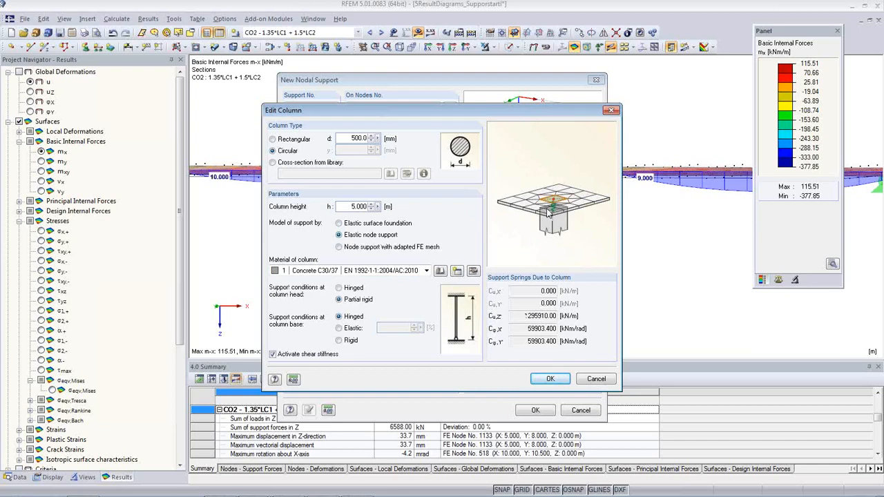
pyautogui.click(338, 247)
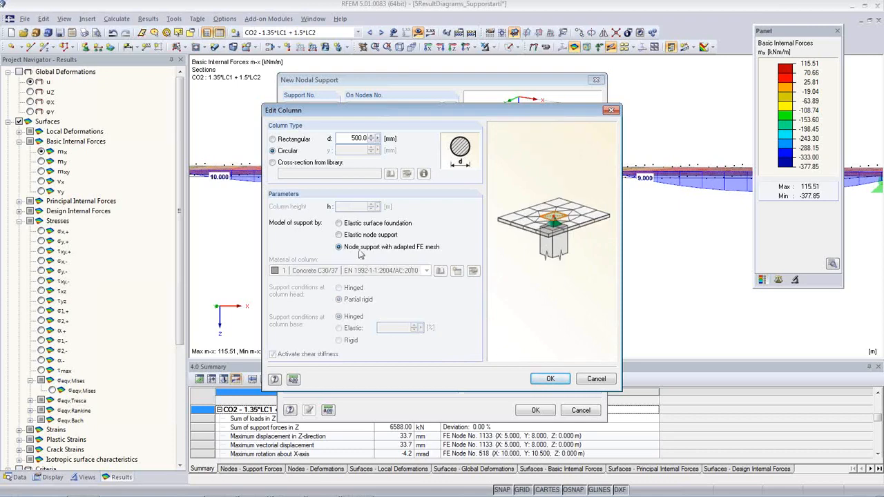
pyautogui.click(340, 224)
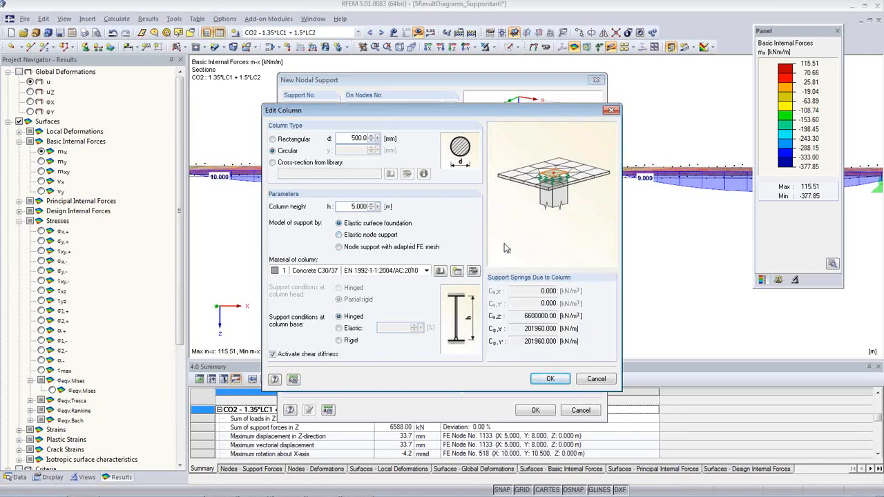
# - Accept the column settings and assign the new nodal support to node 12, allowing the existing results to be deleted
pyautogui.click(550, 380)
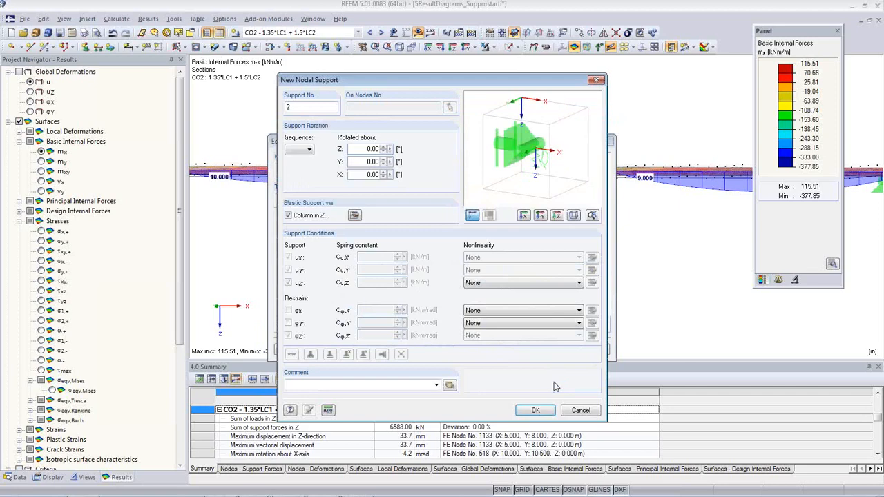
pyautogui.click(546, 412)
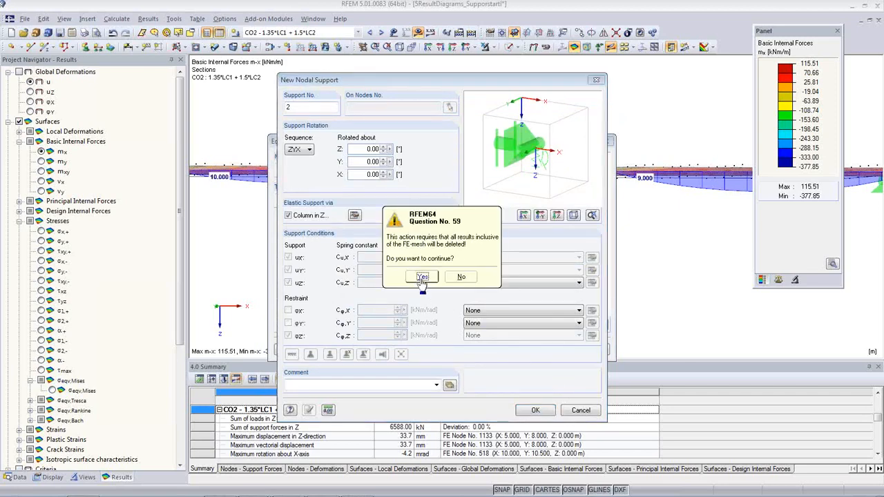
pyautogui.click(423, 282)
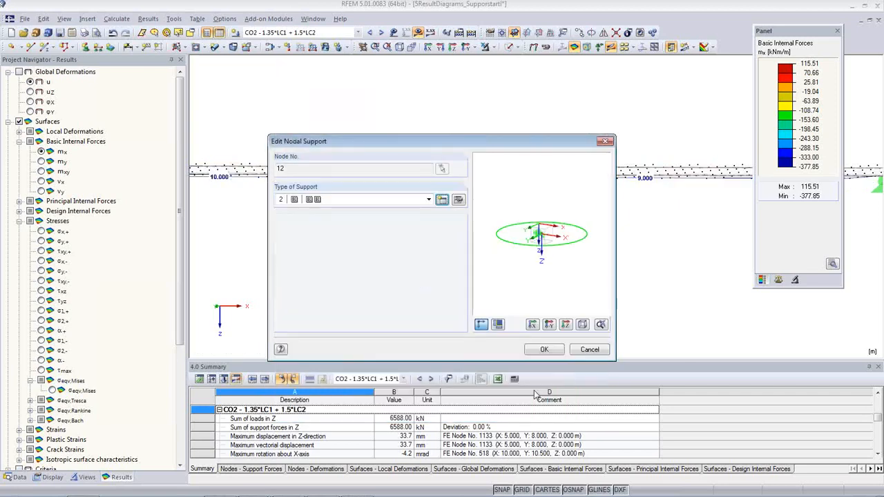
pyautogui.click(544, 349)
# - Recalculate CO2 and display the m-x moments around the new column support
pyautogui.keyDown('ctrl'); pyautogui.moveTo(456, 242); pyautogui.dragTo(442, 293, button='middle'); pyautogui.keyUp('ctrl')
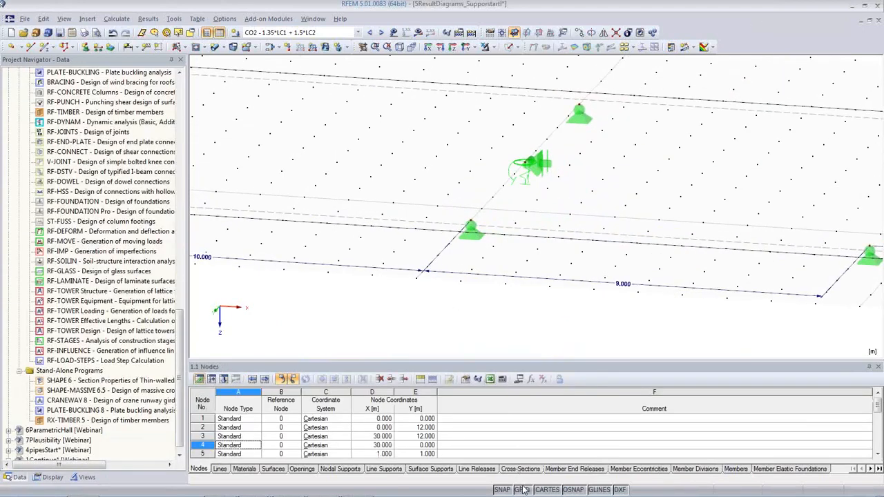
pyautogui.scroll(-4, 529, 176)
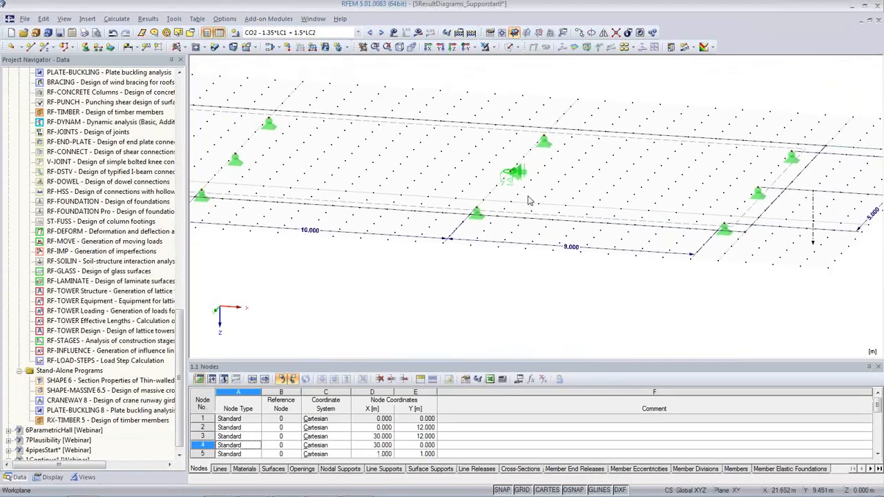
pyautogui.keyDown('ctrl'); pyautogui.moveTo(529, 200); pyautogui.dragTo(532, 257, button='middle'); pyautogui.keyUp('ctrl')
pyautogui.click(417, 32)
pyautogui.click(423, 278)
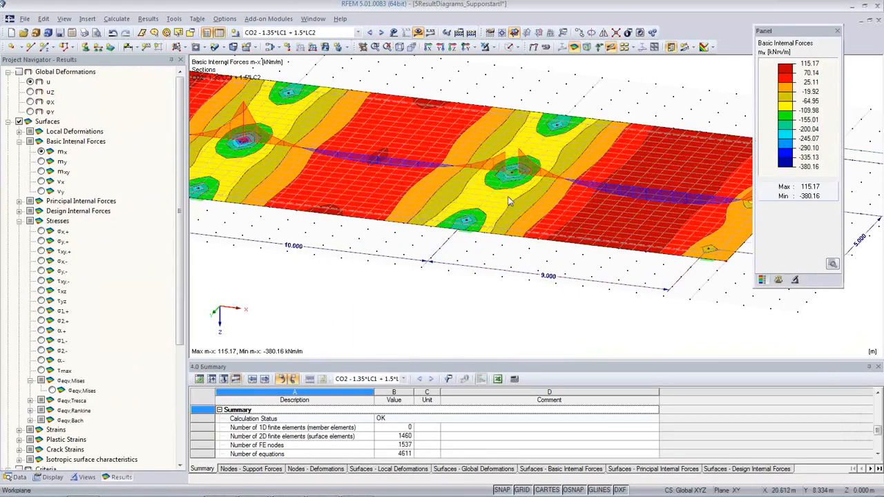
pyautogui.scroll(4, 530, 196)
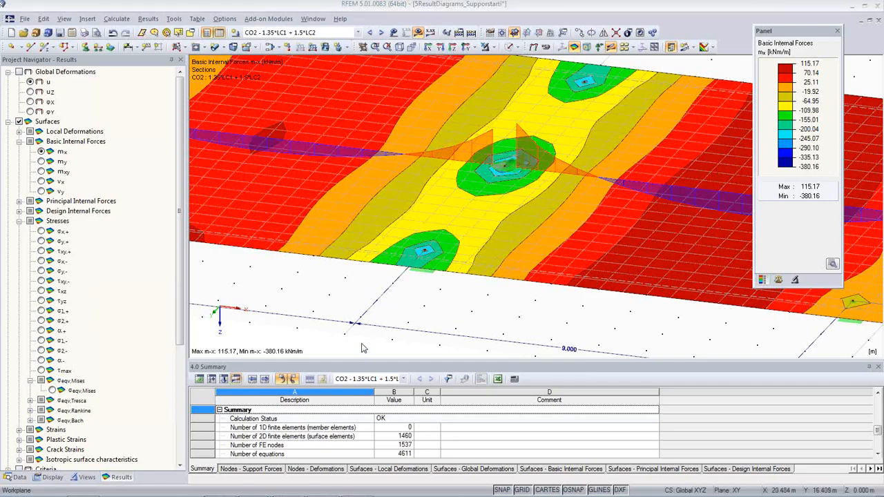
# - Run the RF-CONCRETE Surfaces calculation for design case CA1 and accept the required reinforcement results
pyautogui.click(357, 32)
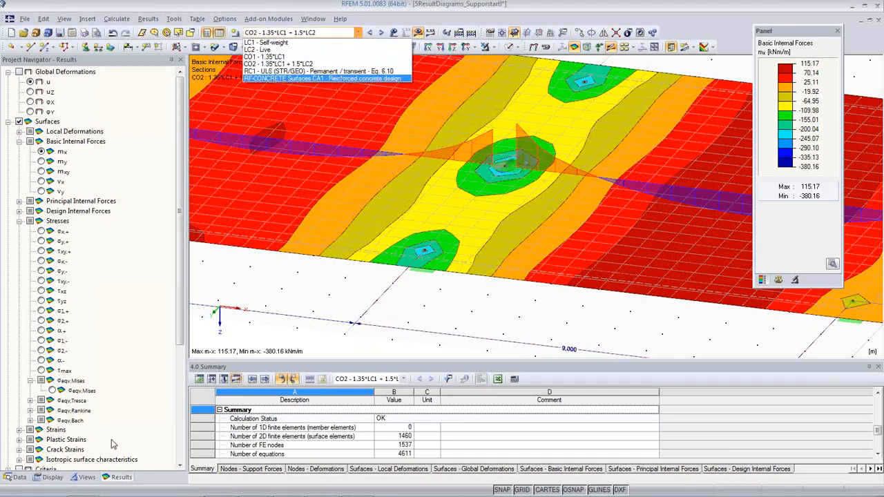
pyautogui.click(20, 477)
pyautogui.click(20, 477)
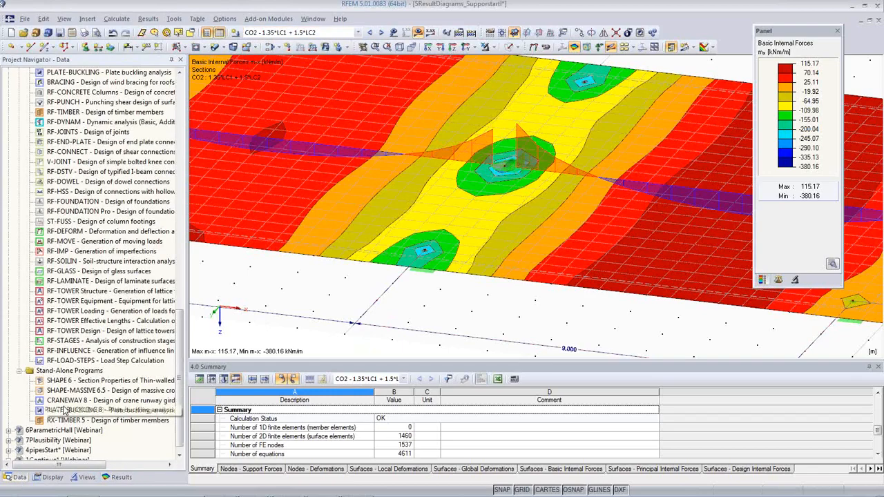
pyautogui.scroll(-1, 64, 412)
pyautogui.scroll(8, 70, 413)
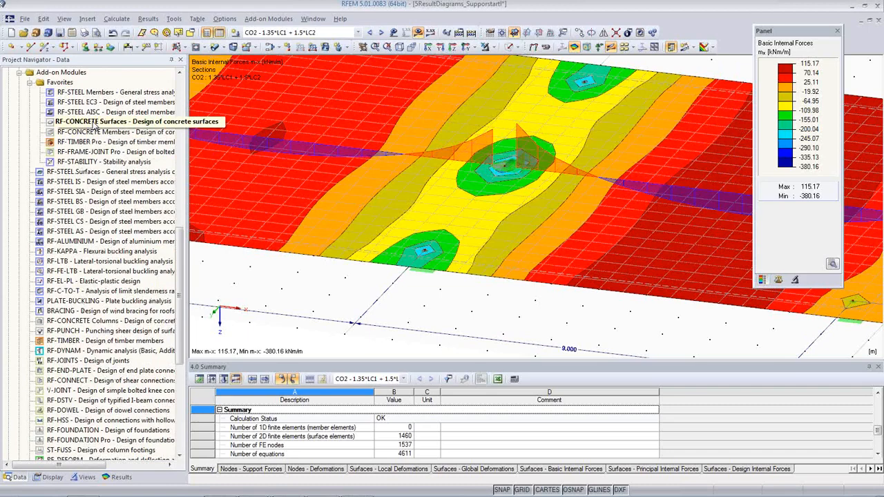
pyautogui.doubleClick(92, 122)
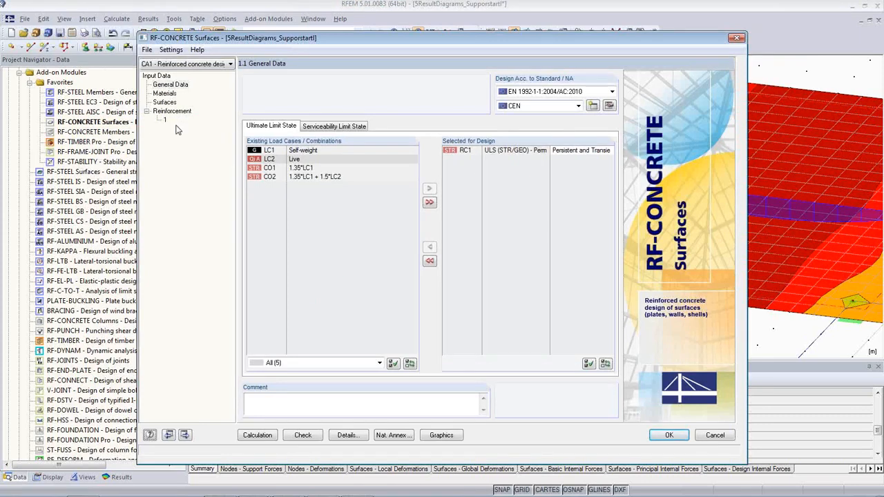
pyautogui.click(256, 435)
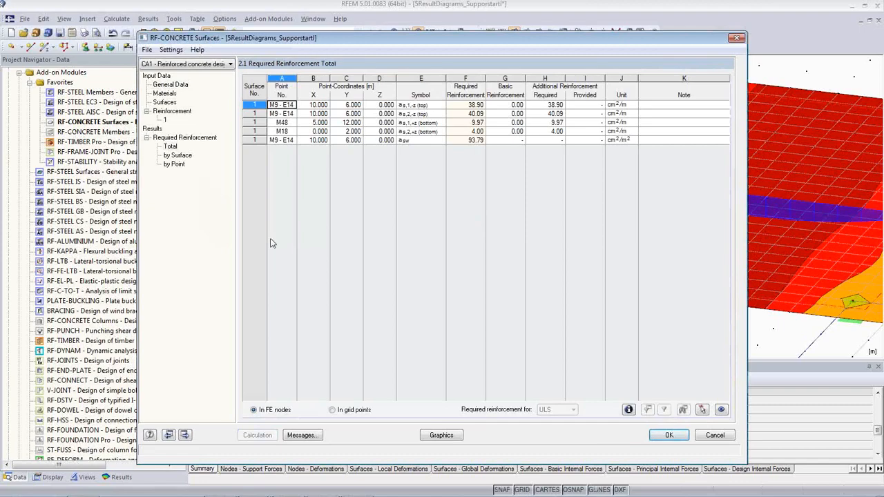
pyautogui.click(669, 435)
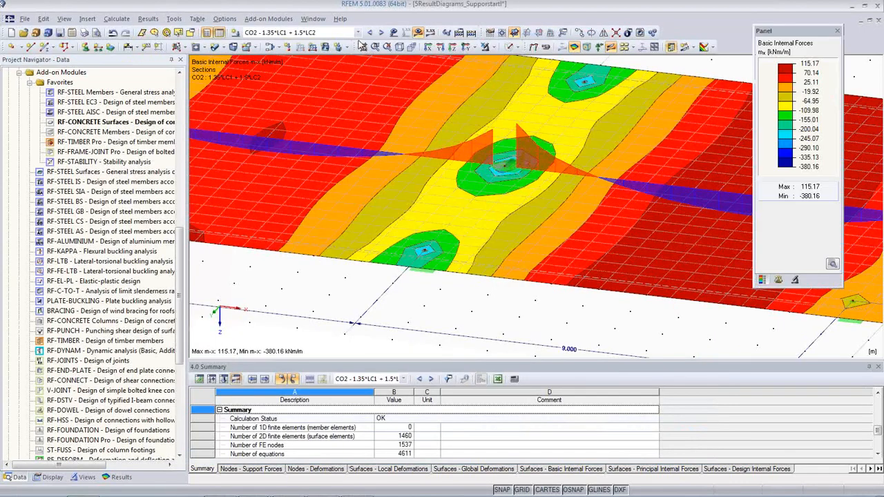
# - Show the RF-CONCRETE Surfaces CA1 results graphically and turn off the isobands, leaving only the section diagrams
pyautogui.click(358, 33)
pyautogui.click(324, 78)
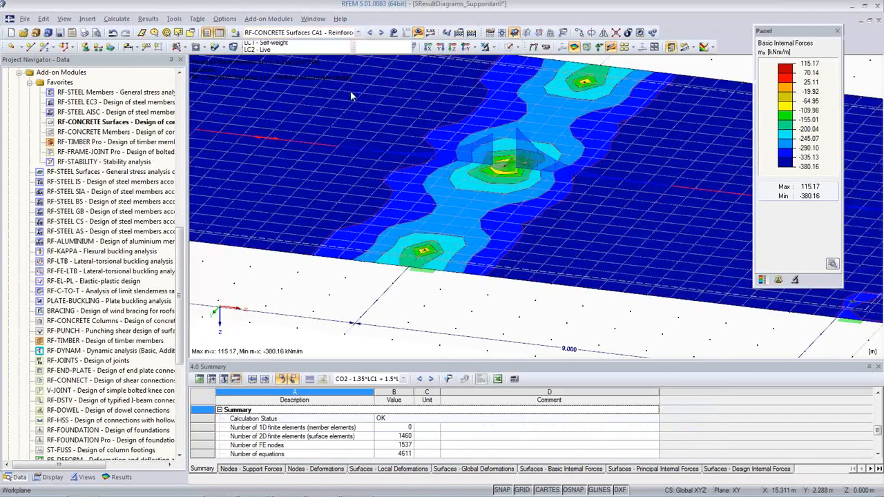
pyautogui.moveTo(487, 297); pyautogui.dragTo(511, 333, button='middle')
pyautogui.click(713, 48)
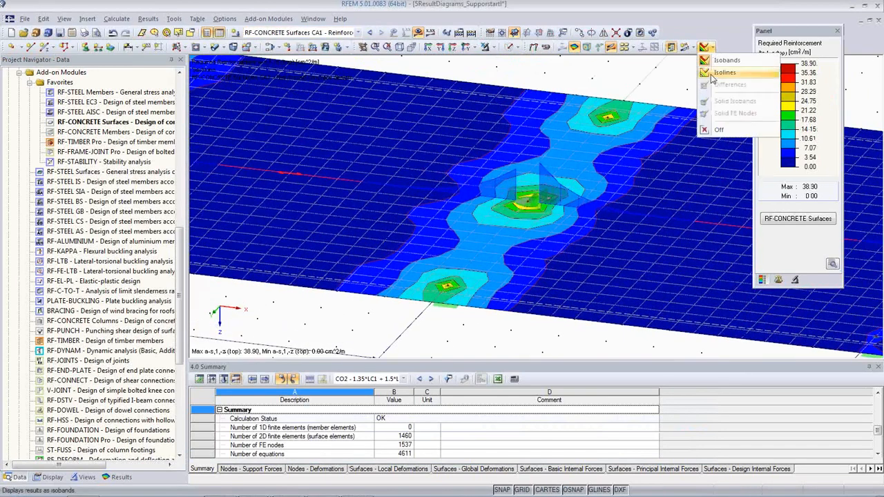
pyautogui.click(718, 130)
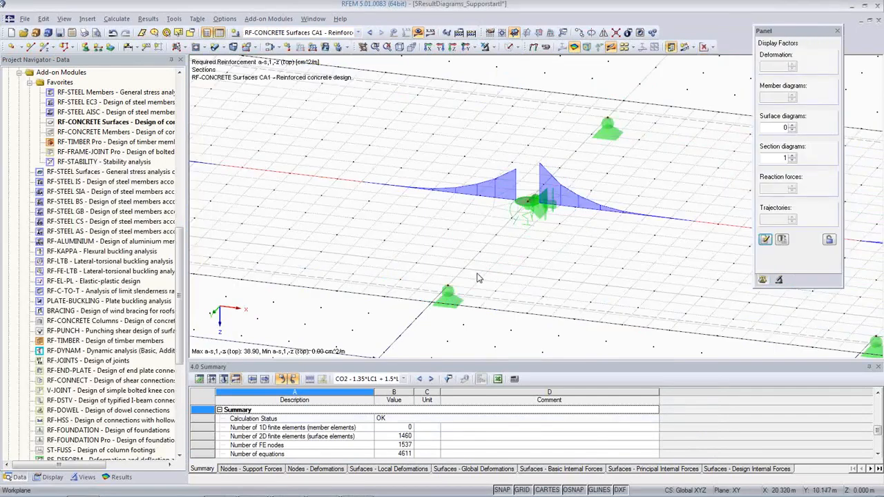
# - Compare the required top reinforcement values in the section diagrams at the two interior column supports
pyautogui.scroll(-3, 406, 263)
pyautogui.moveTo(405, 263); pyautogui.dragTo(474, 250, button='middle')
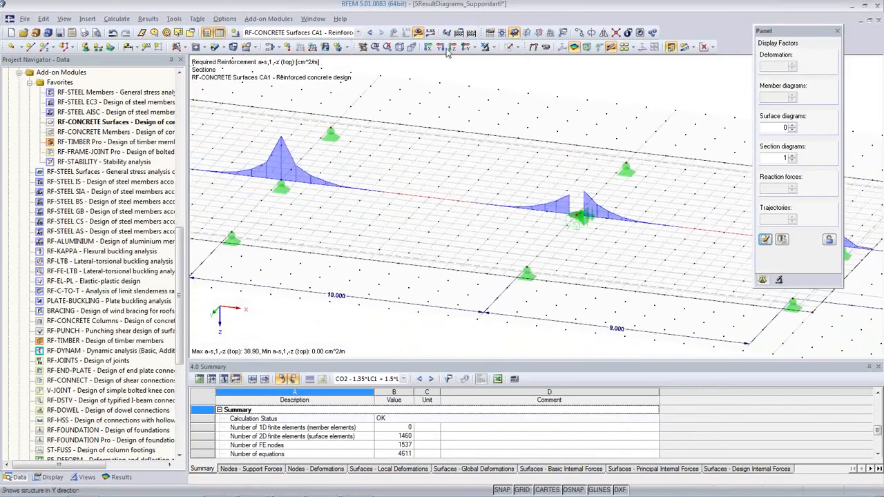
pyautogui.scroll(2, 286, 142)
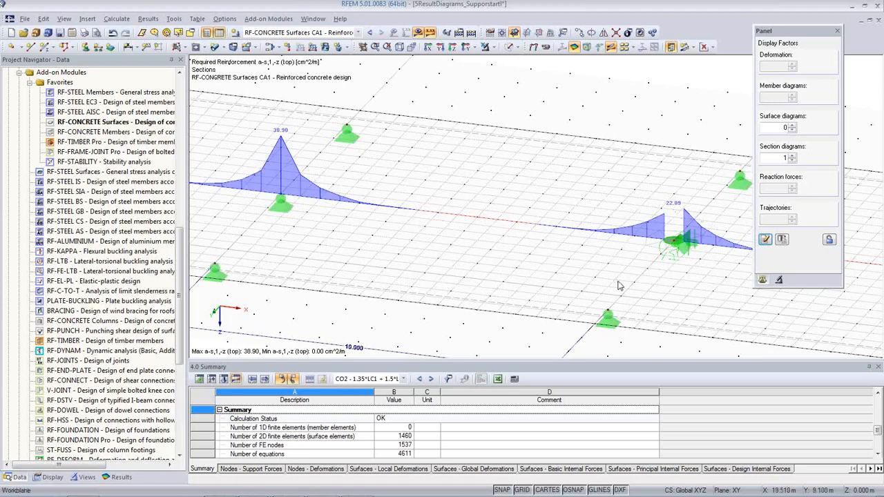
pyautogui.moveTo(661, 261); pyautogui.dragTo(587, 207, button='middle')
pyautogui.scroll(2, 587, 207)
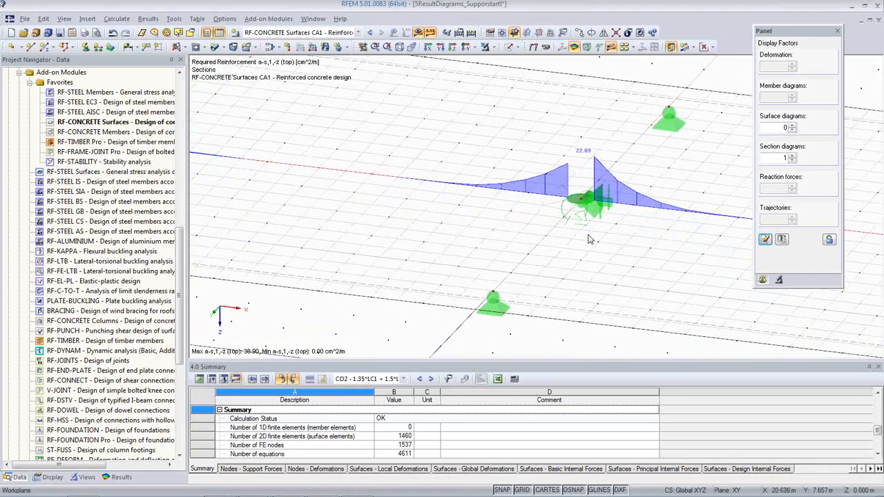
pyautogui.scroll(-4, 561, 242)
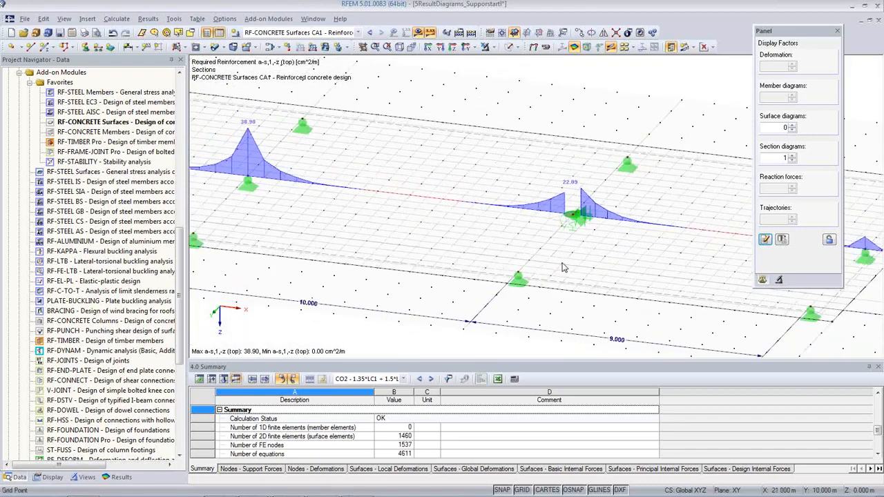
pyautogui.moveTo(447, 255); pyautogui.dragTo(496, 248, button='middle')
pyautogui.scroll(-1, 496, 248)
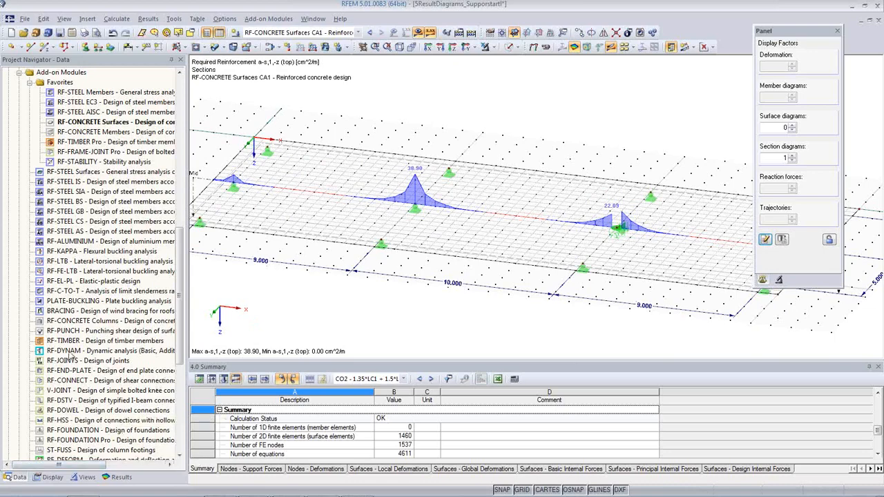
# - Start a new average region described as "Reg 1" and assign it to surface 1
pyautogui.scroll(3, 67, 321)
pyautogui.scroll(3, 66, 321)
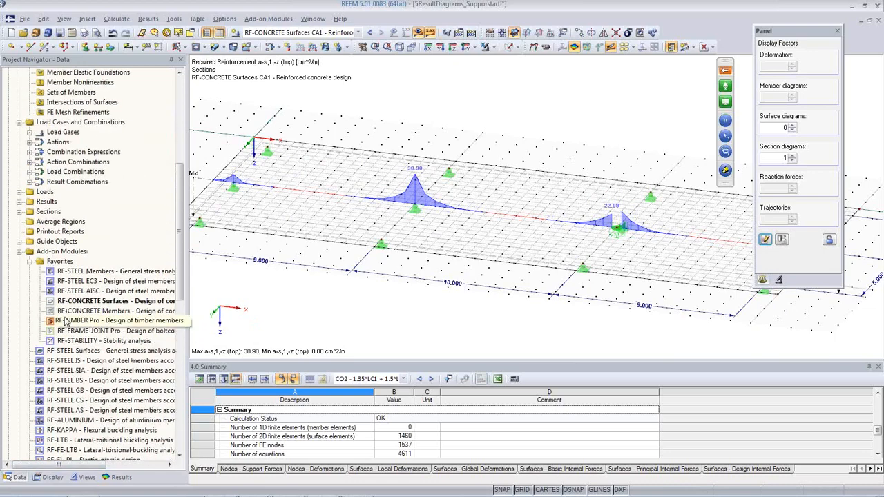
pyautogui.click(68, 222)
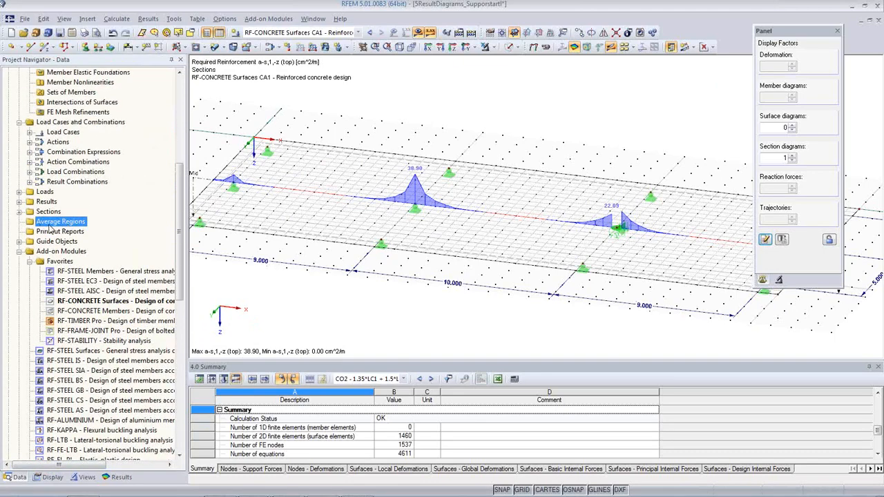
pyautogui.rightClick(53, 227)
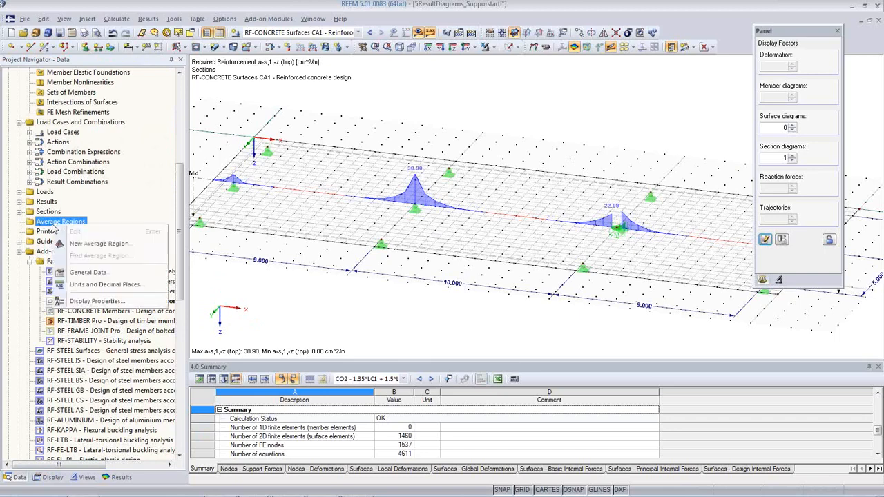
pyautogui.click(101, 244)
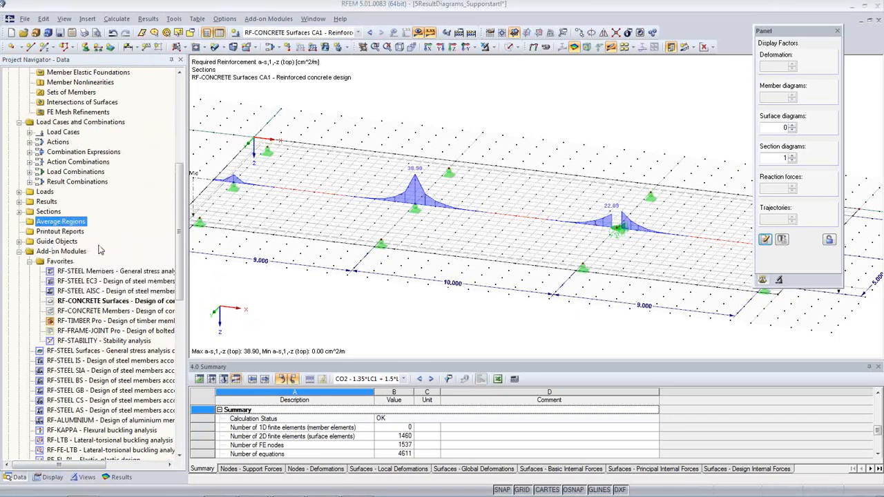
pyautogui.click(303, 116)
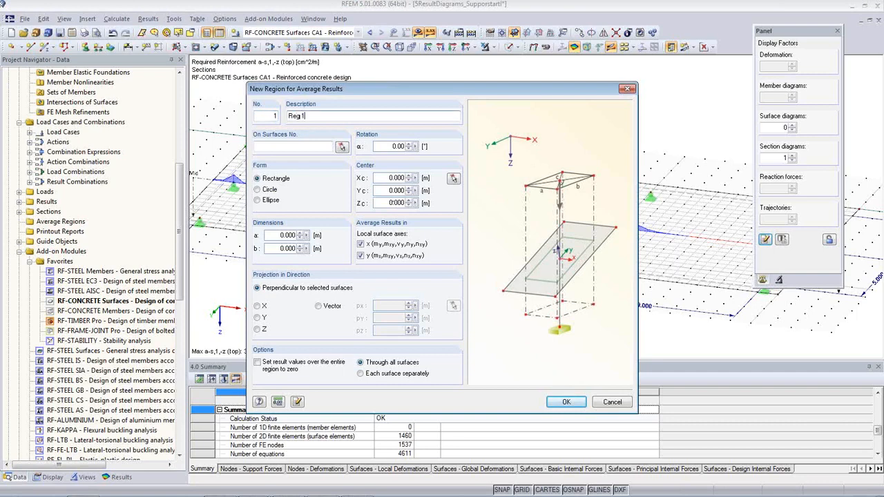
pyautogui.click(341, 147)
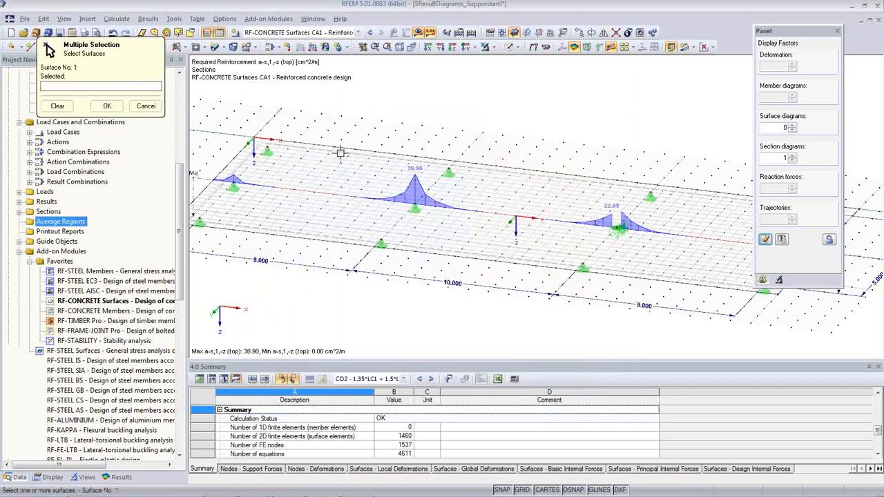
pyautogui.click(340, 152)
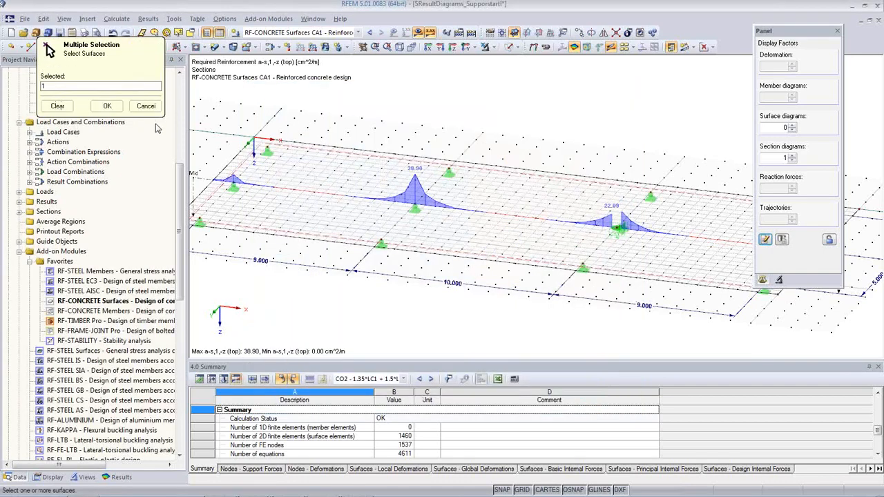
pyautogui.click(108, 107)
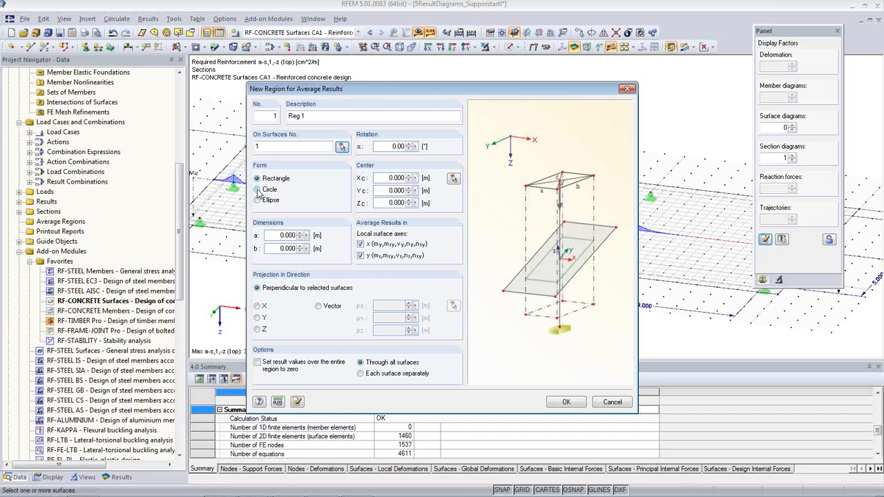
# - Make the average region a circle of radius 0.6 m, centred on the interior column support at X 10.000, Y 6.000, and create it
pyautogui.click(257, 191)
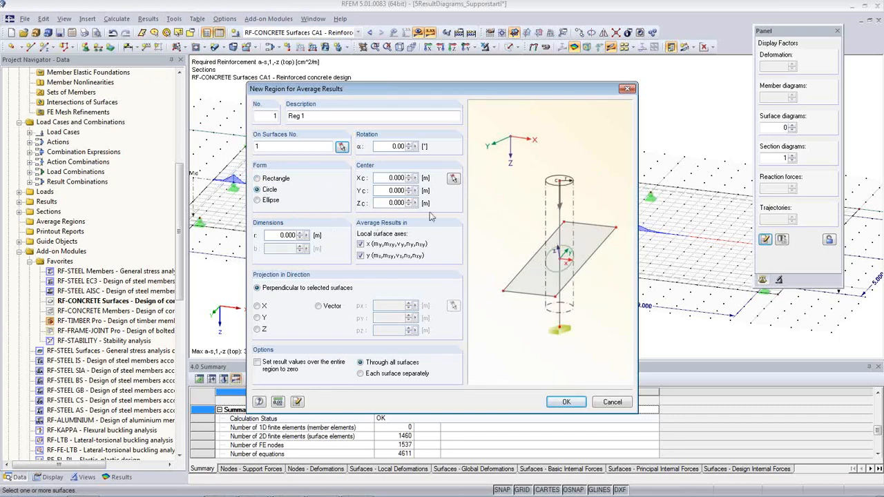
pyautogui.click(451, 179)
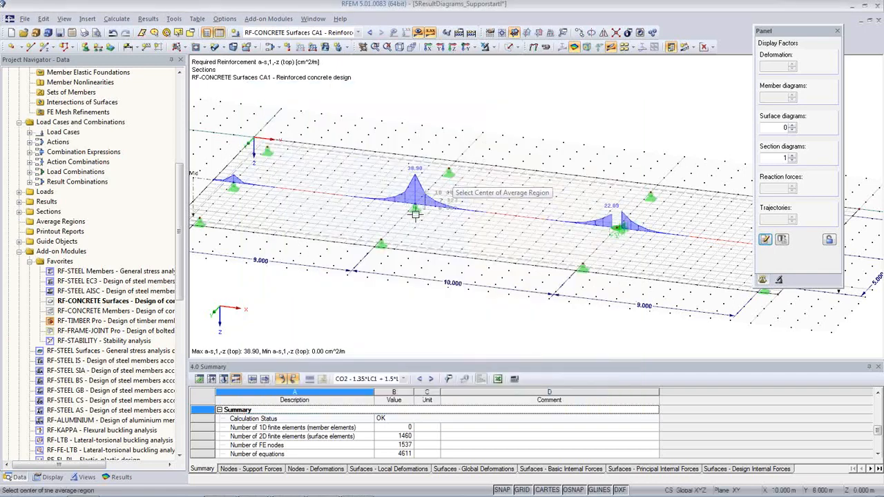
pyautogui.click(415, 206)
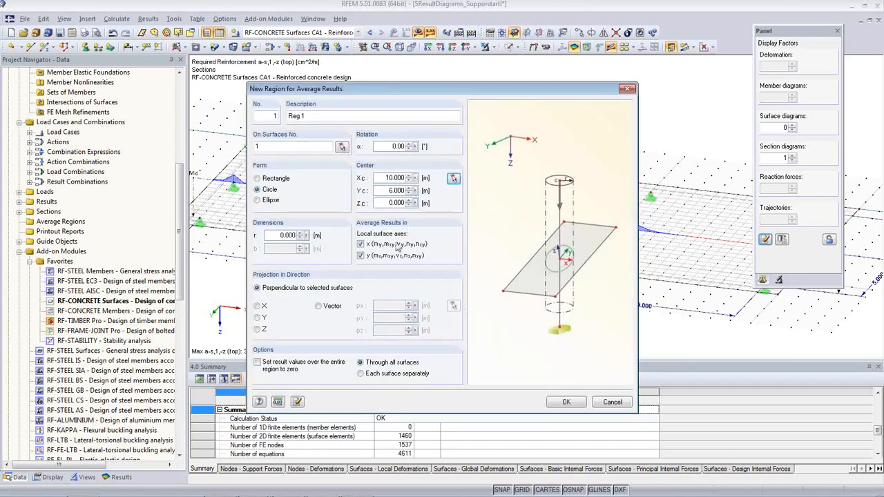
pyautogui.doubleClick(281, 235)
pyautogui.write('0.6')
pyautogui.click(565, 402)
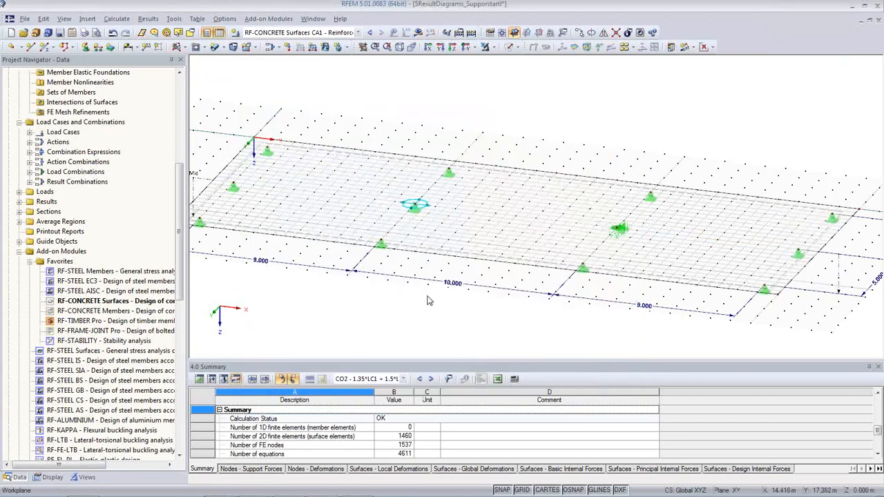
# - Recalculate RF-CONCRETE Surfaces CA1 with the average region and display the required reinforcement a-s,2,-z (top)
pyautogui.moveTo(456, 296); pyautogui.dragTo(442, 282, button='middle')
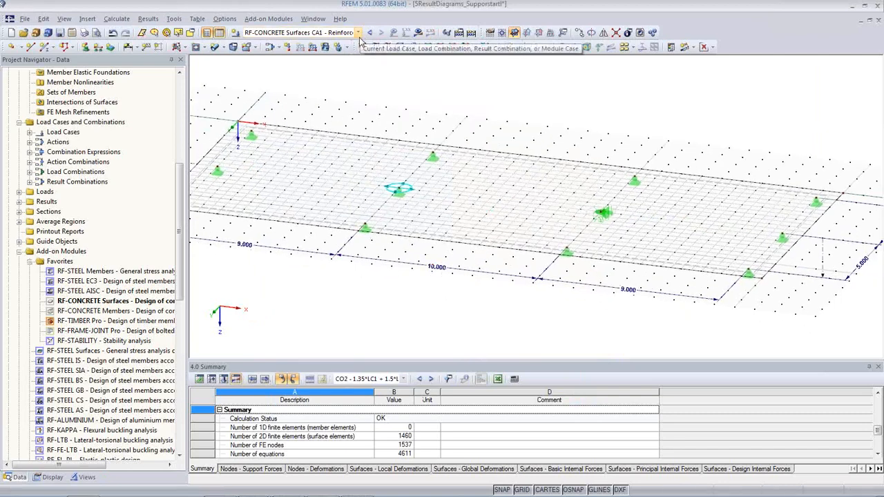
pyautogui.click(418, 32)
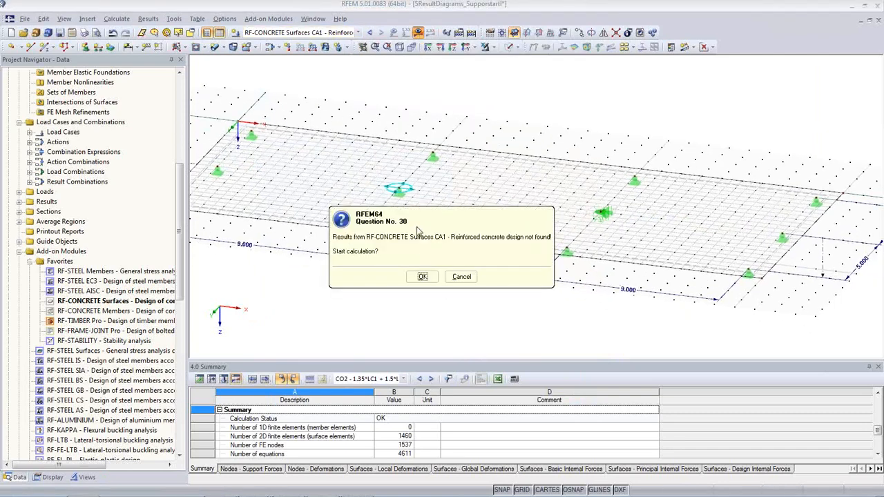
pyautogui.click(422, 277)
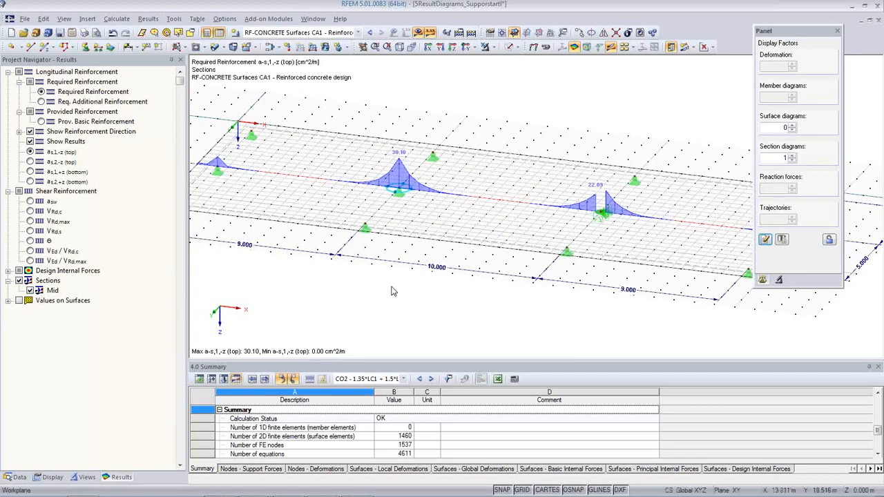
pyautogui.moveTo(368, 286); pyautogui.dragTo(407, 292, button='middle')
pyautogui.scroll(-1, 408, 292)
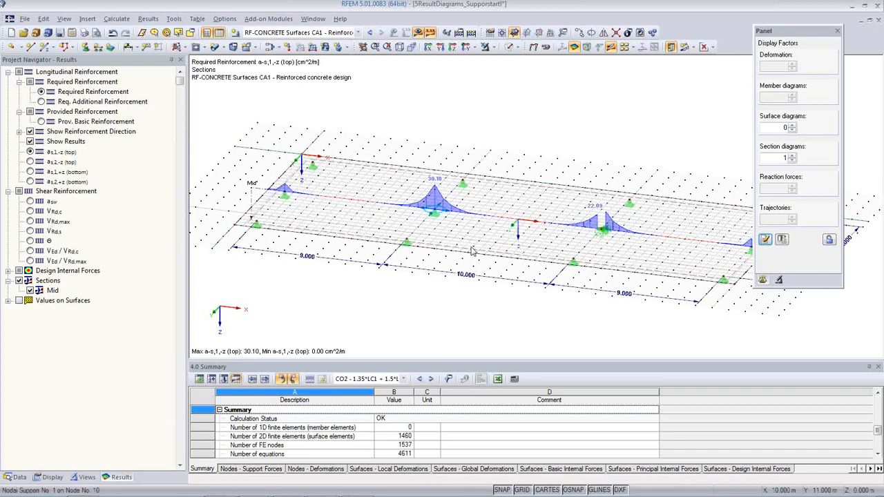
pyautogui.click(30, 161)
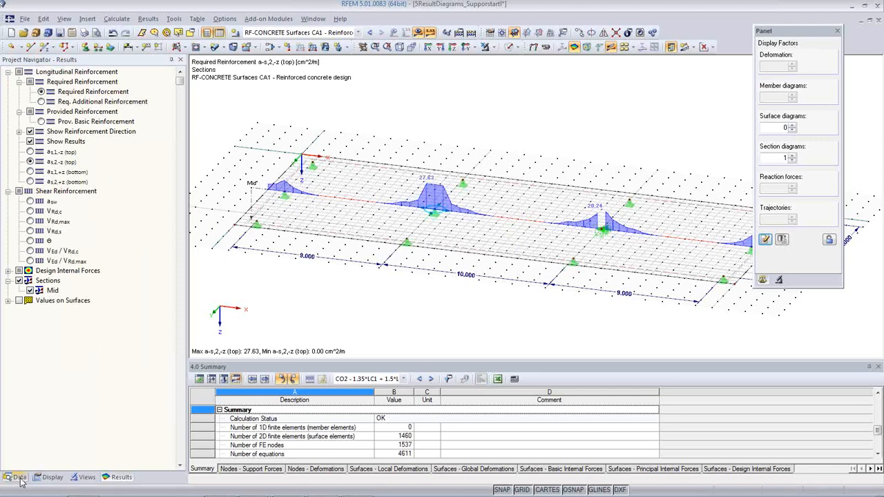
pyautogui.moveTo(327, 282); pyautogui.dragTo(321, 257, button='middle')
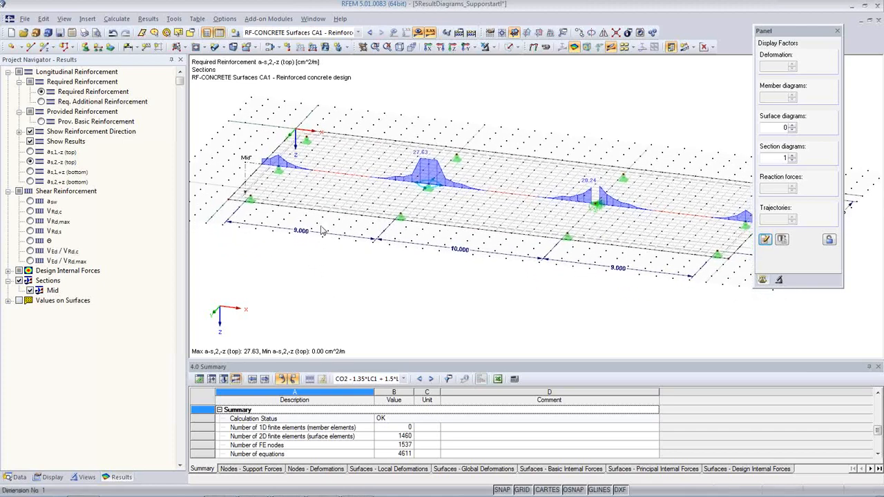
# - Display the m-x section diagrams for CO2 and try to lower their display factor to 0.5
pyautogui.click(358, 32)
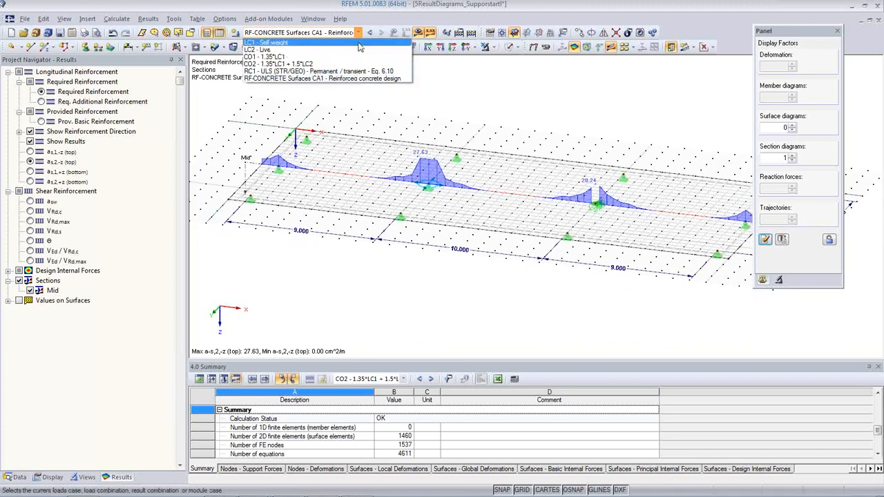
pyautogui.click(358, 63)
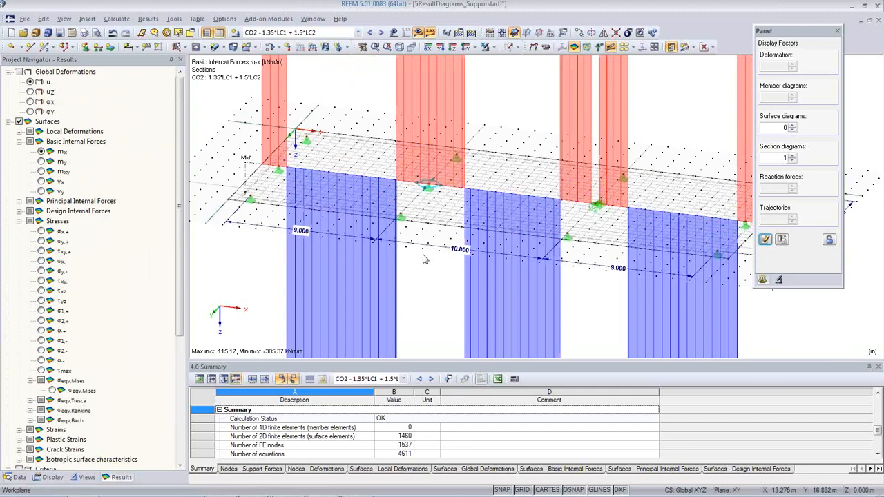
pyautogui.scroll(-3, 424, 259)
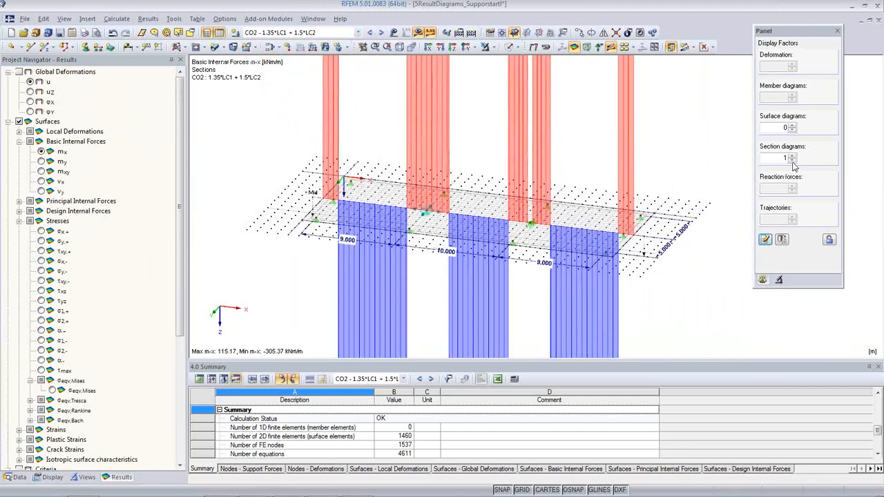
pyautogui.click(792, 161)
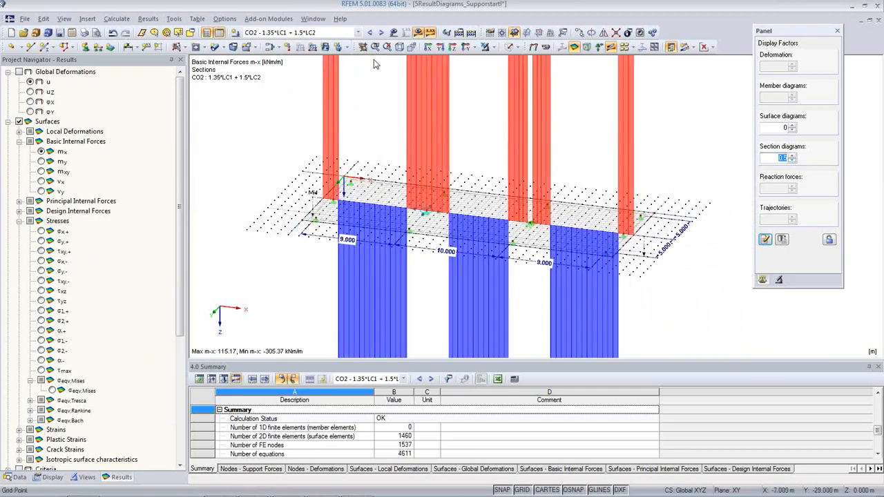
# - Switch the results to CO1 and display the sigma-x,+ surface stresses
pyautogui.click(371, 33)
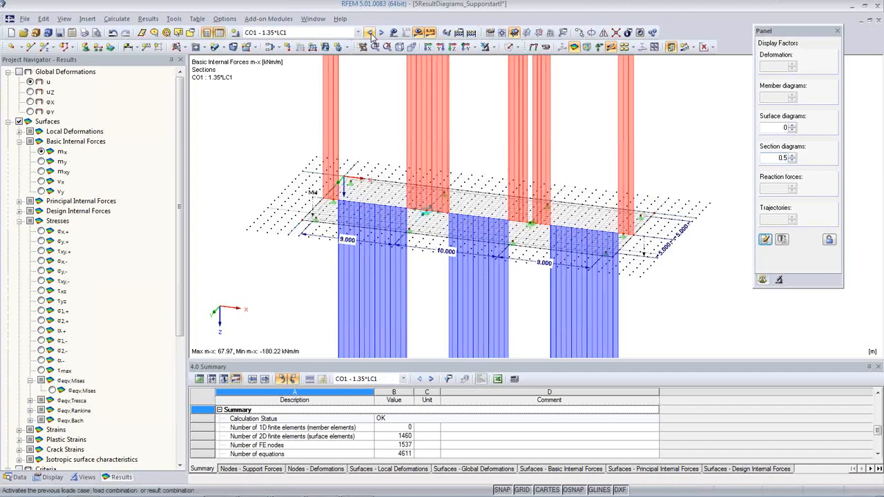
pyautogui.click(20, 477)
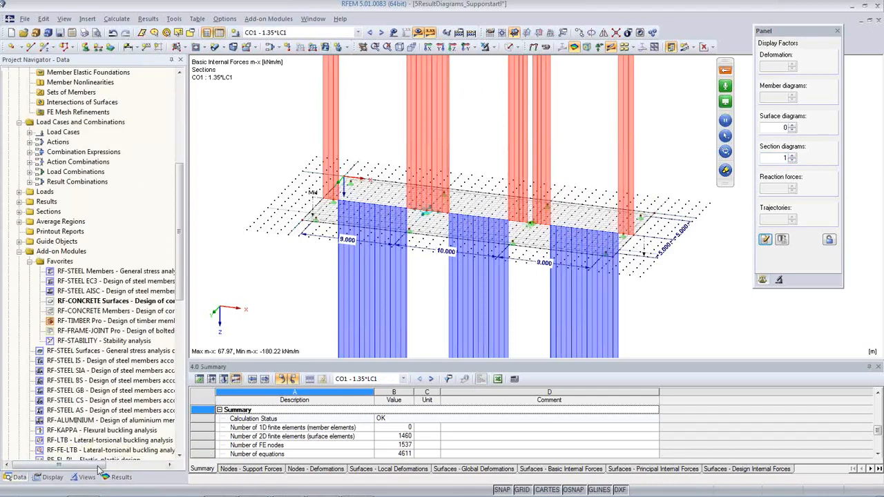
pyautogui.click(116, 477)
pyautogui.scroll(-5, 67, 315)
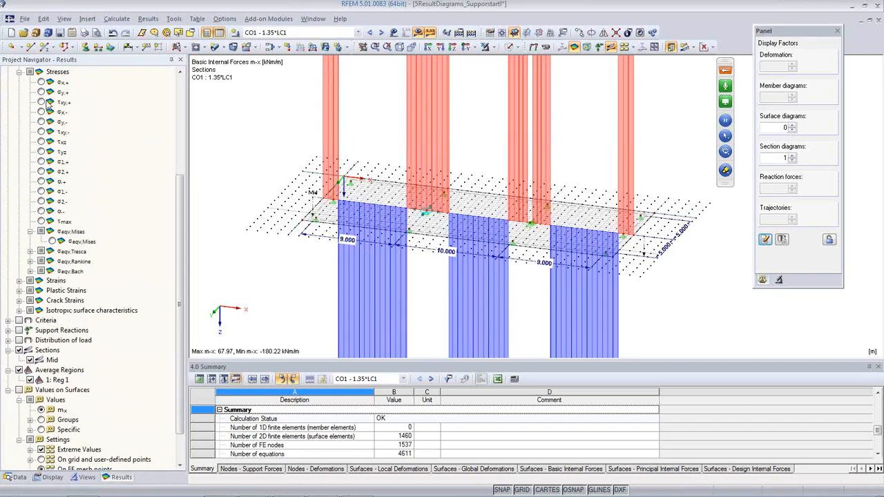
pyautogui.click(41, 82)
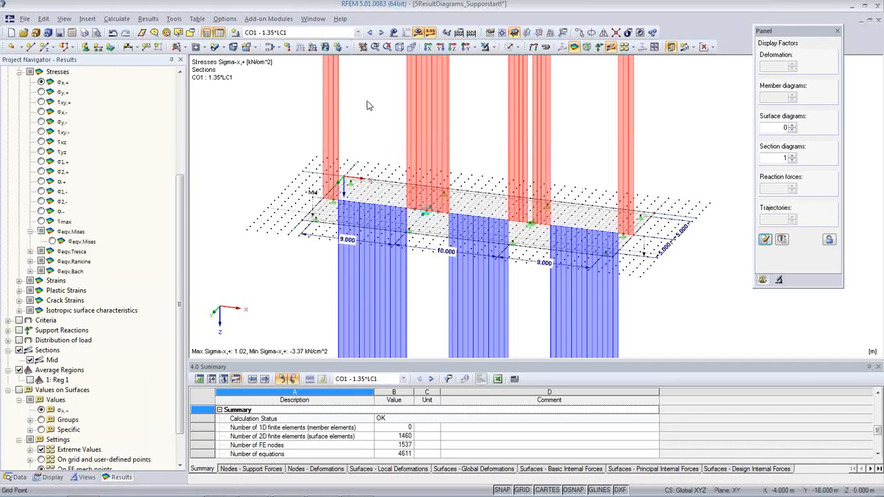
# - Switch to load case LC1 - Self-weight and recalculate the model's results
pyautogui.click(357, 33)
pyautogui.click(339, 80)
pyautogui.press('Up')
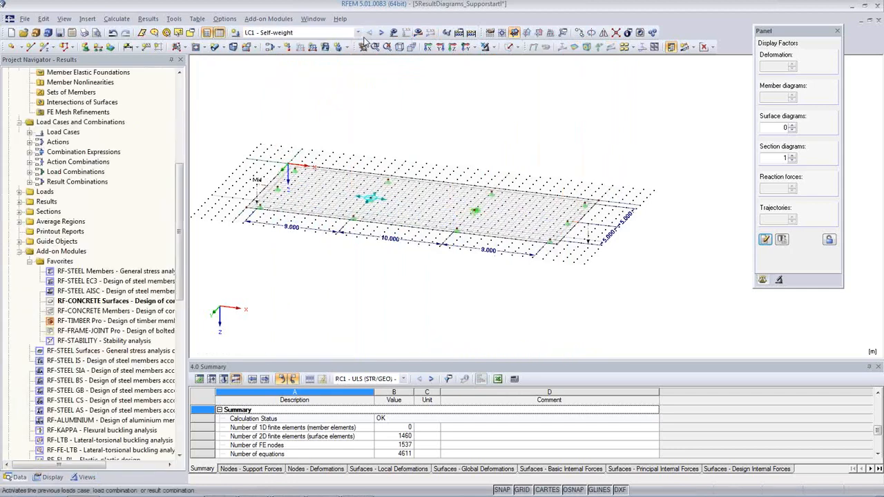
pyautogui.scroll(3, 474, 202)
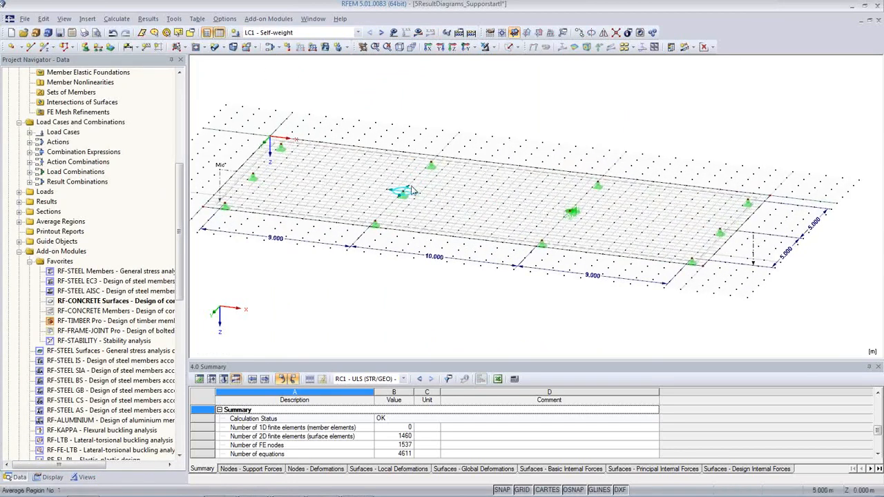
pyautogui.click(116, 19)
pyautogui.click(131, 31)
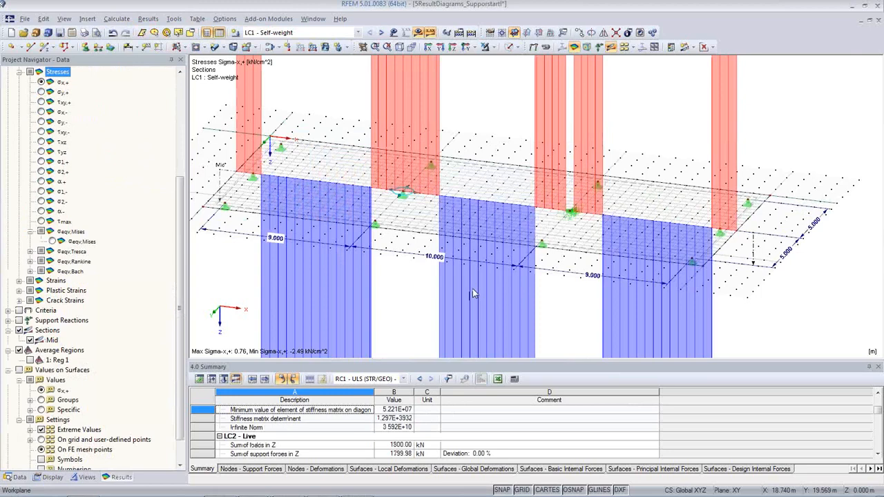
# - Set the section diagrams display factor to 0 and inspect the sigma-x,+ values around the average region's column support
pyautogui.scroll(-1, 440, 273)
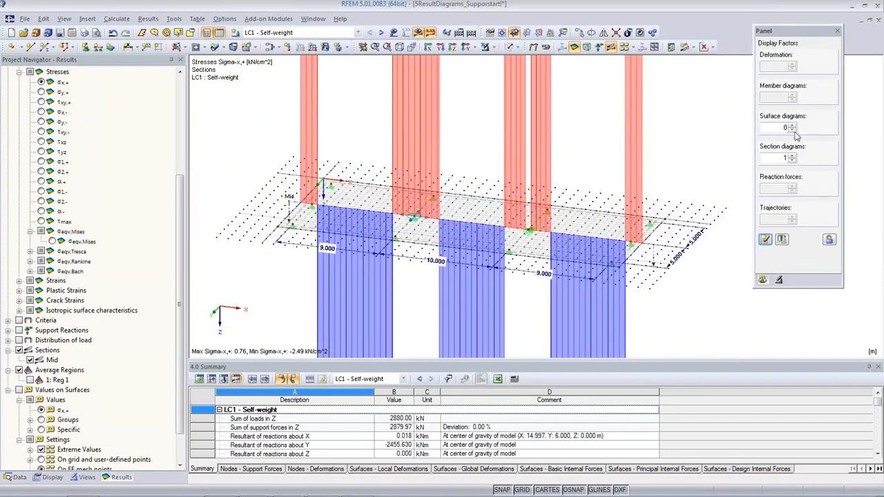
pyautogui.click(784, 159)
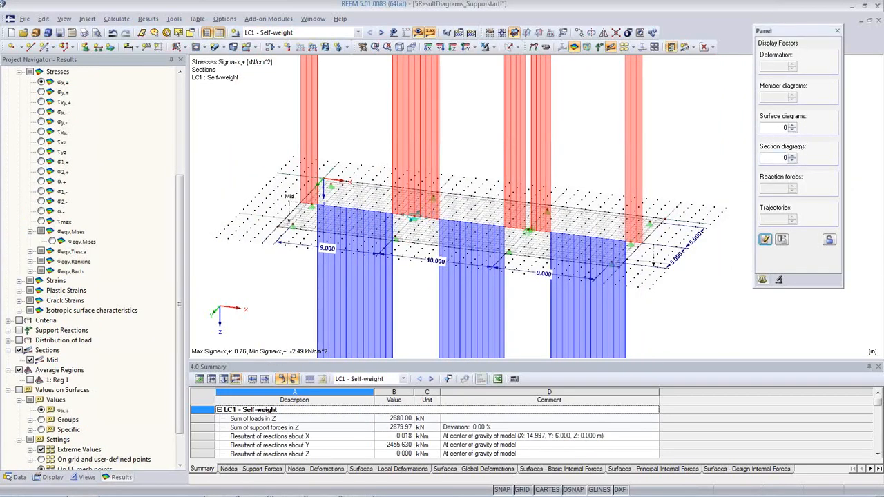
pyautogui.click(765, 239)
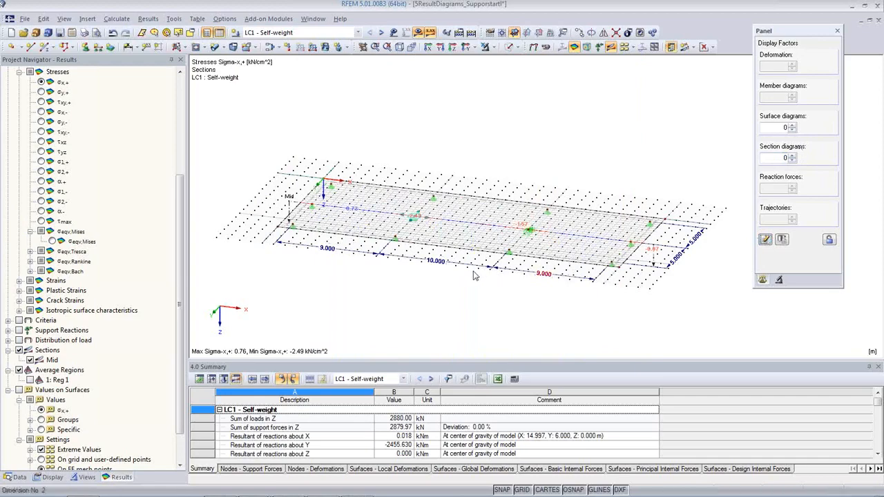
pyautogui.scroll(2, 430, 226)
pyautogui.scroll(3, 430, 226)
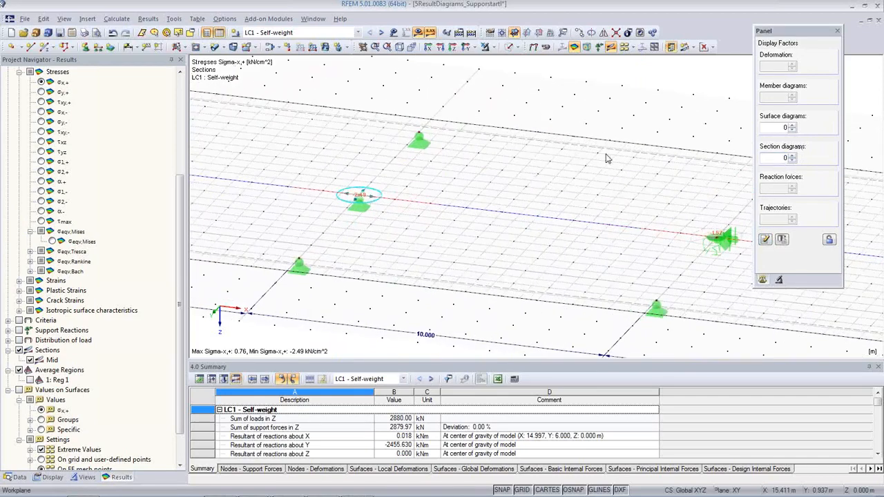
pyautogui.moveTo(393, 178); pyautogui.dragTo(448, 155, button='middle')
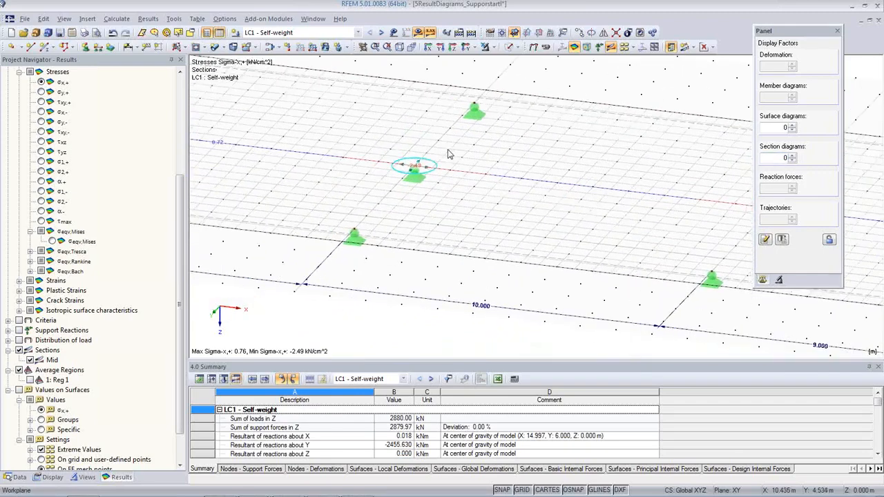
pyautogui.scroll(-3, 448, 156)
pyautogui.scroll(-1, 464, 179)
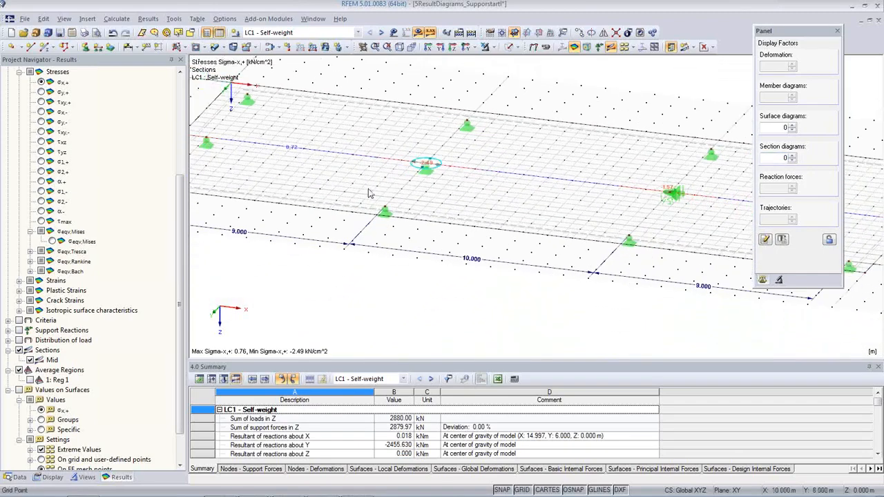
# - Display the basic internal forces m-x and raise the section diagrams display factor to 0.125, keeping the surface diagrams factor at 0
pyautogui.moveTo(176, 243); pyautogui.dragTo(181, 148)
pyautogui.click(42, 152)
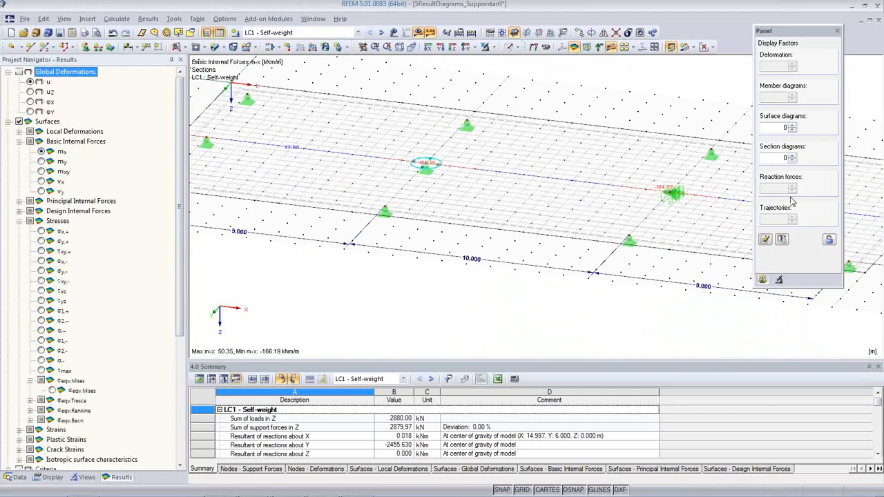
pyautogui.click(792, 157)
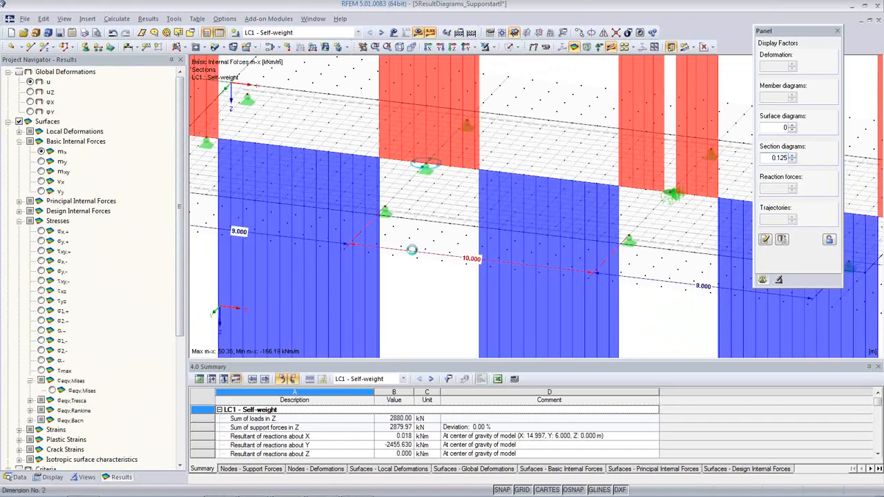
pyautogui.scroll(-5, 414, 248)
pyautogui.scroll(2, 414, 248)
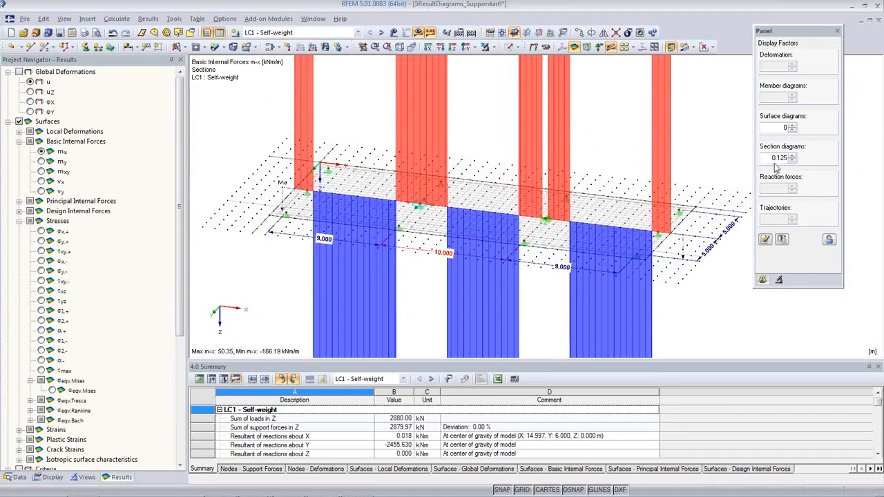
pyautogui.click(792, 128)
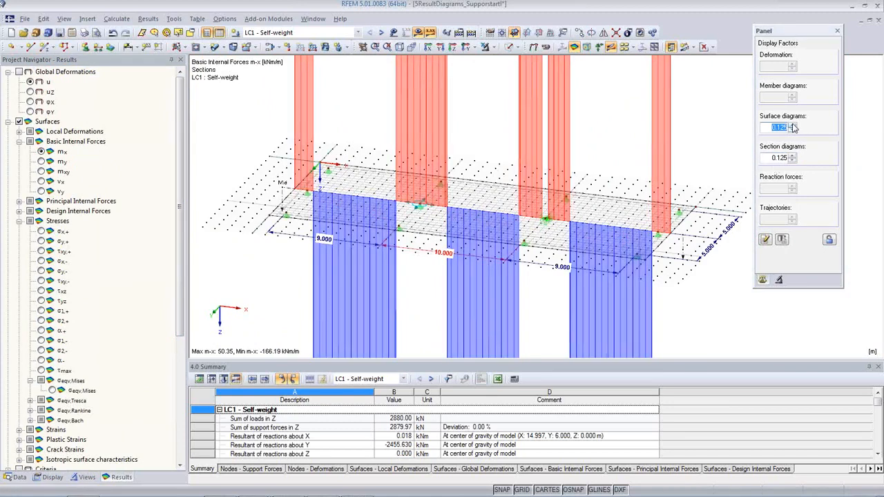
pyautogui.press('Tab')
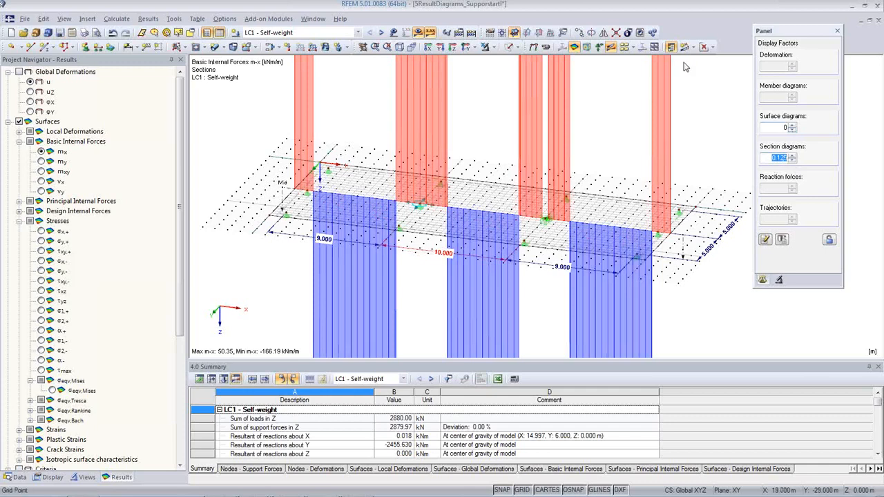
# - Hide the section results and display the slab's m-x moments as isobands around the column supports
pyautogui.click(610, 47)
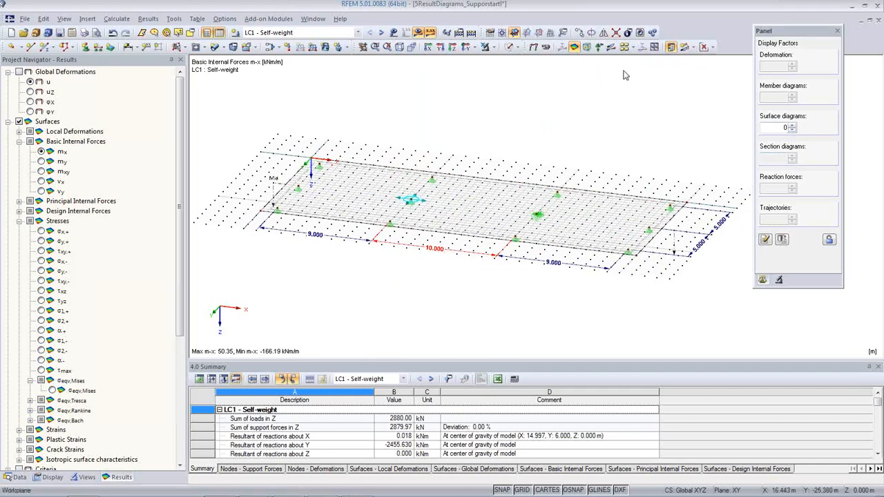
pyautogui.scroll(5, 410, 214)
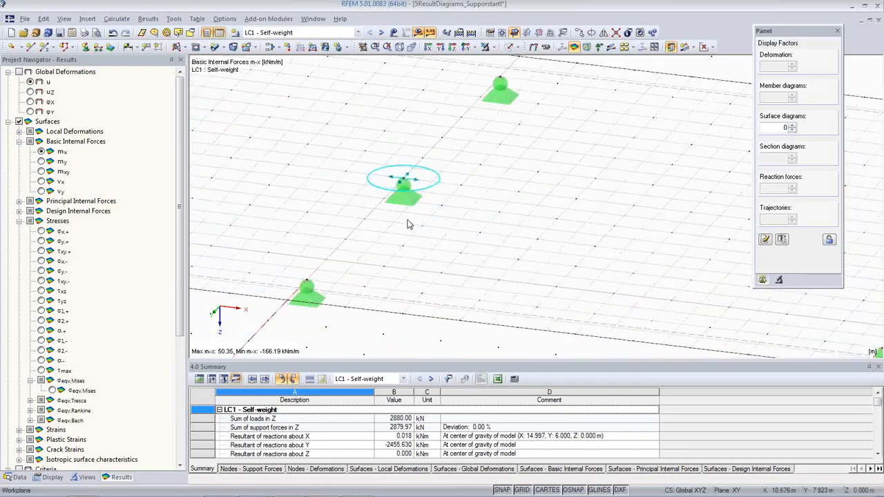
pyautogui.scroll(-2, 408, 223)
pyautogui.click(710, 47)
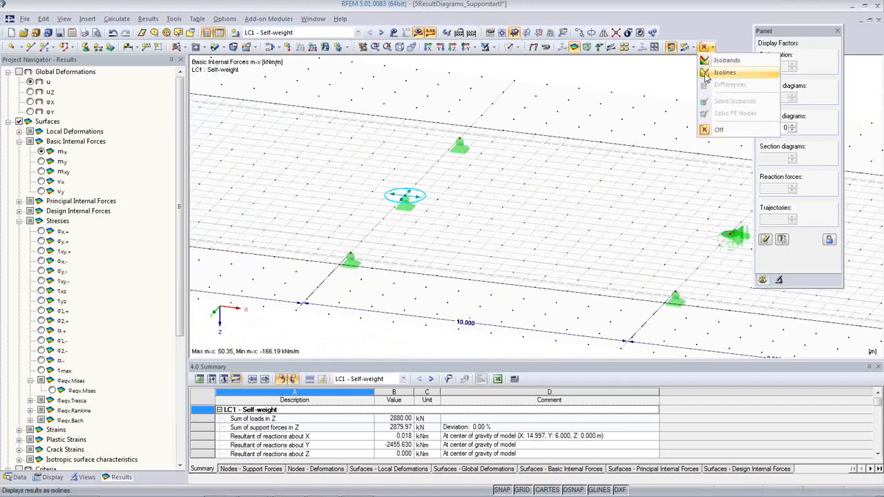
pyautogui.click(709, 61)
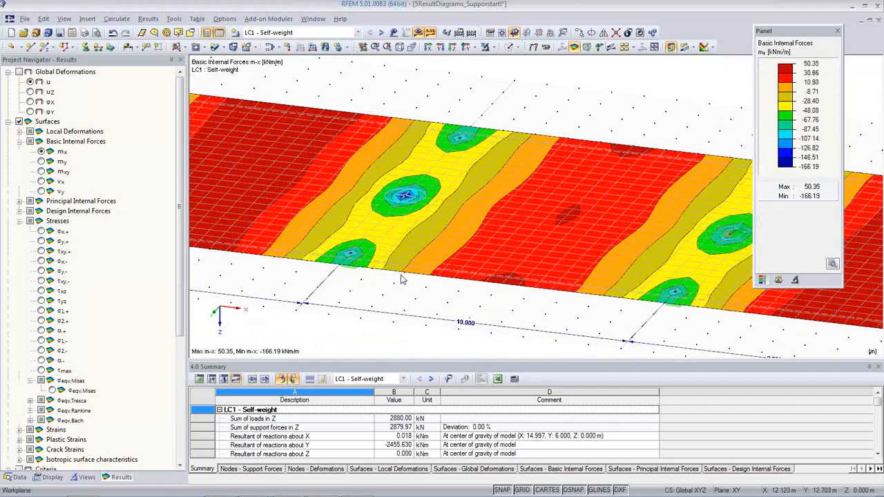
pyautogui.moveTo(535, 229); pyautogui.dragTo(453, 206, button='middle')
pyautogui.scroll(1, 453, 206)
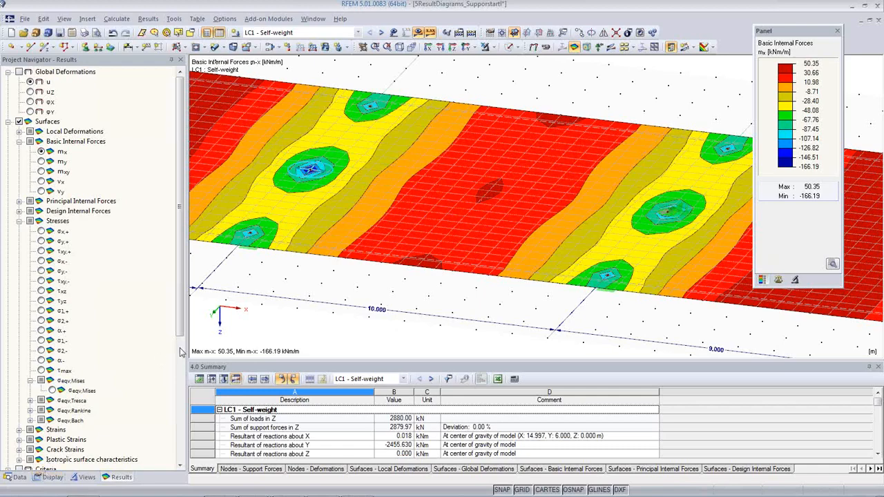
# - Look up the defined average region in the model data and hide average regions in the display settings
pyautogui.click(17, 477)
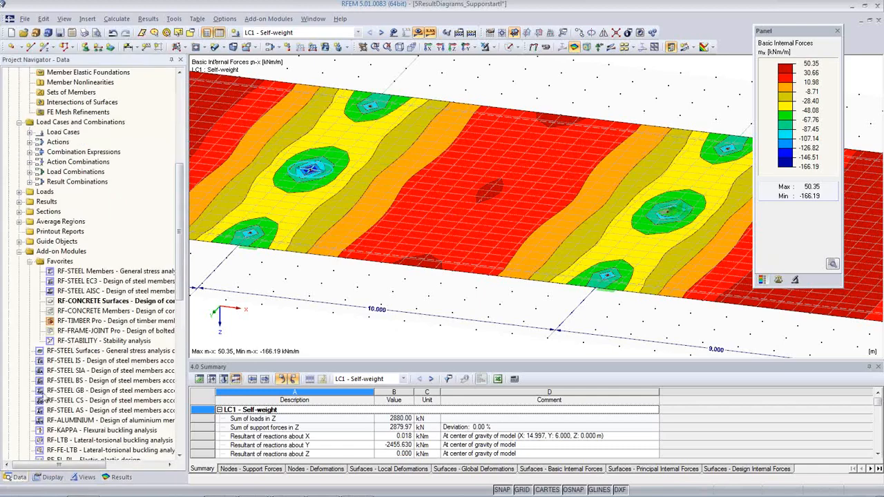
pyautogui.click(20, 222)
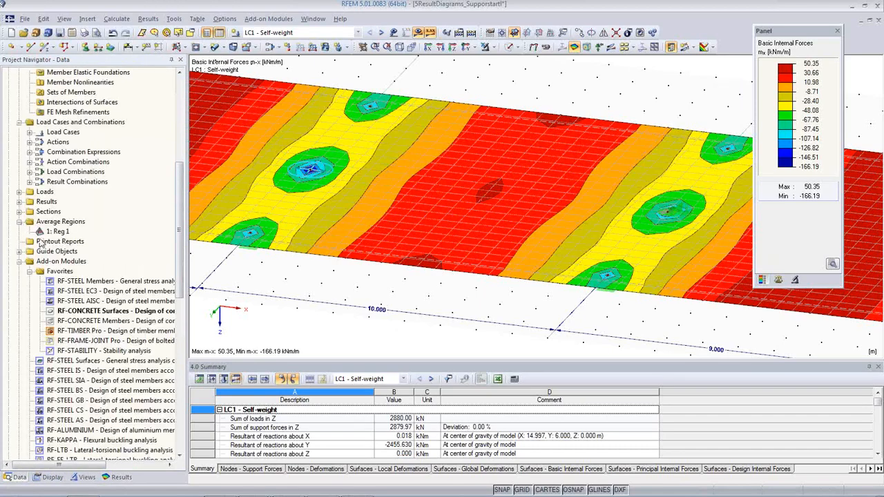
pyautogui.click(53, 477)
pyautogui.scroll(-5, 88, 328)
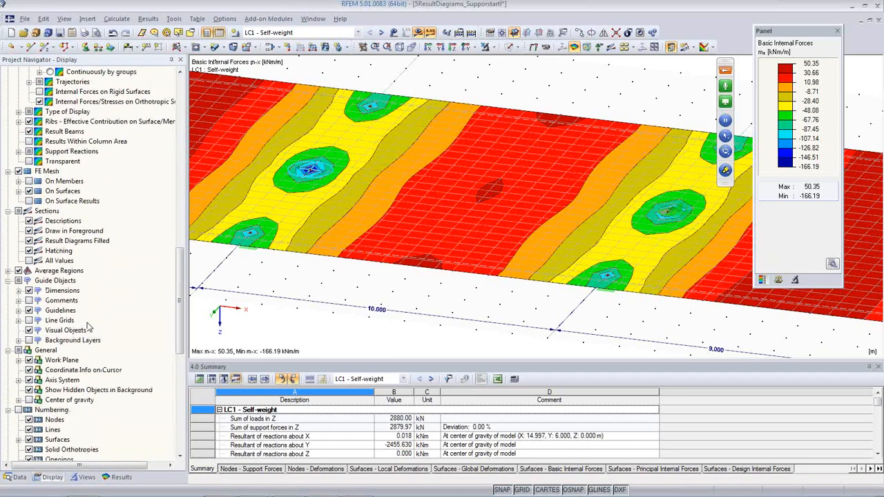
pyautogui.scroll(-1, 88, 326)
pyautogui.click(9, 240)
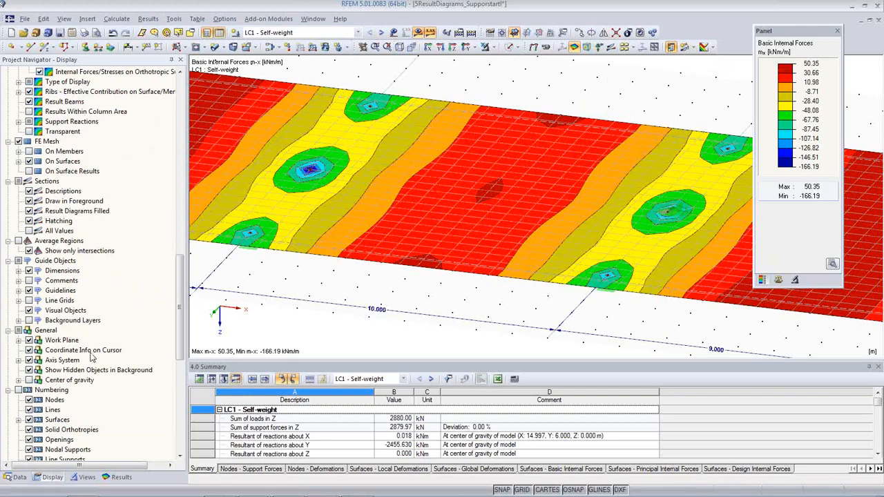
pyautogui.scroll(-1, 92, 353)
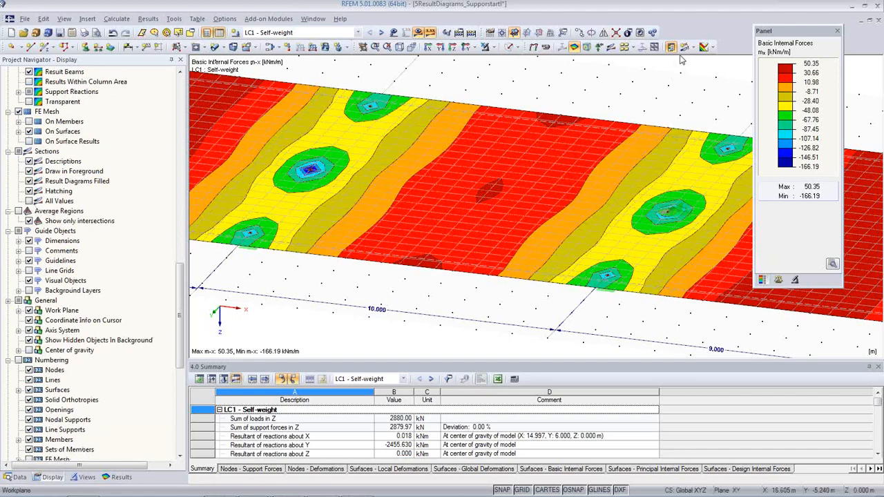
# - Show the section results over the isobands again and set the section diagrams display factor to 1
pyautogui.click(610, 46)
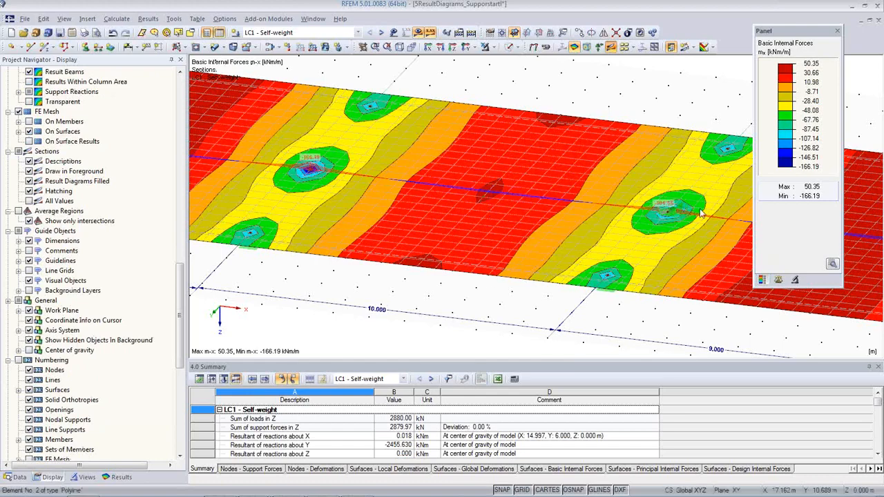
pyautogui.click(779, 279)
pyautogui.click(792, 156)
pyautogui.click(792, 156)
pyautogui.click(792, 156)
pyautogui.click(792, 156)
pyautogui.moveTo(532, 284); pyautogui.dragTo(503, 280, button='middle')
pyautogui.scroll(-2, 502, 279)
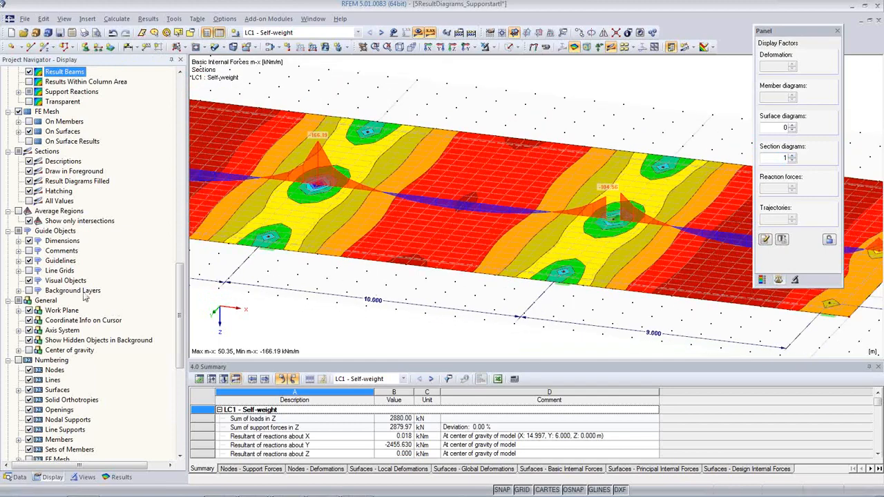
# - Switch the average regions display on and back off to compare the section diagram at the column support
pyautogui.click(27, 214)
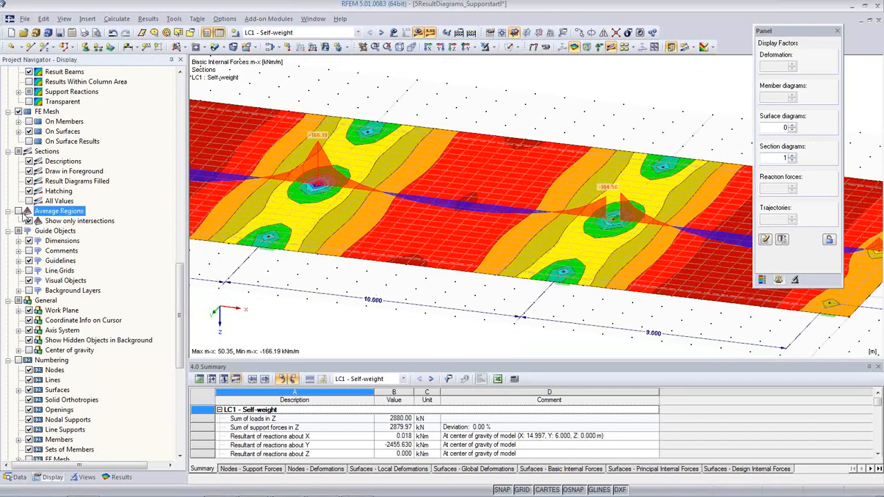
pyautogui.click(19, 210)
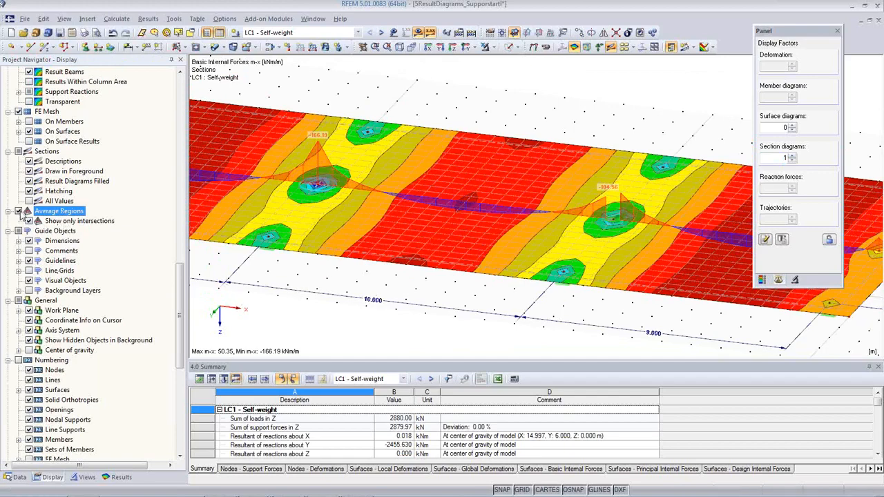
pyautogui.moveTo(345, 260); pyautogui.dragTo(409, 236, button='middle')
pyautogui.scroll(-5, 271, 290)
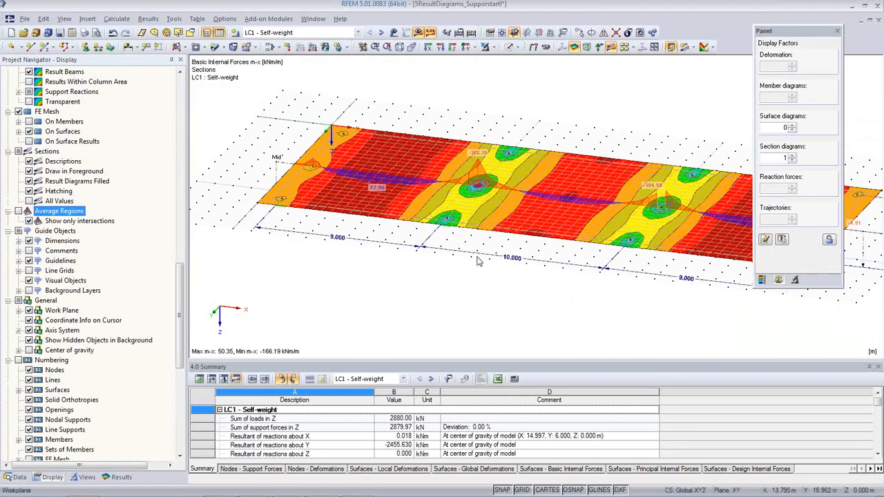
pyautogui.moveTo(488, 259); pyautogui.dragTo(435, 251, button='middle')
pyautogui.scroll(-1, 435, 251)
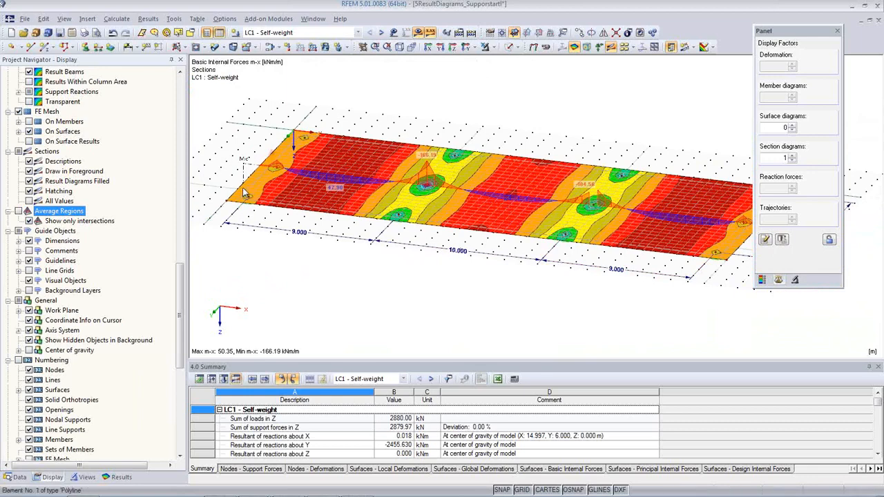
# - Copy the section Mid to both longitudinal edges of the slab to show m-x diagrams there too
pyautogui.scroll(2, 248, 172)
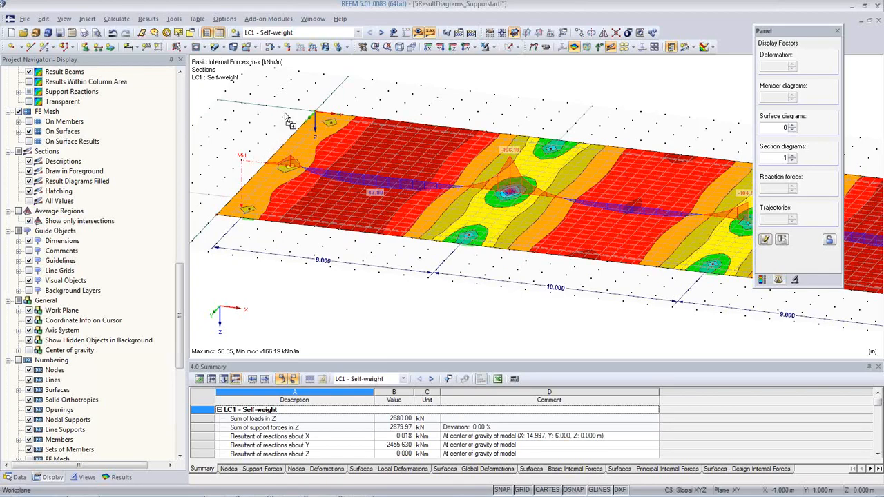
pyautogui.keyDown('ctrl'); pyautogui.moveTo(291, 110); pyautogui.dragTo(291, 112); pyautogui.keyUp('ctrl')
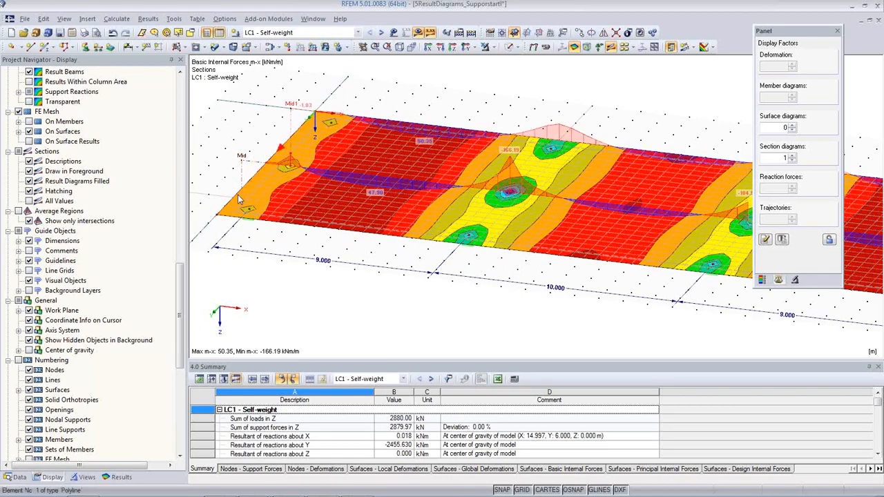
pyautogui.keyDown('ctrl'); pyautogui.moveTo(247, 164); pyautogui.dragTo(295, 220); pyautogui.keyUp('ctrl')
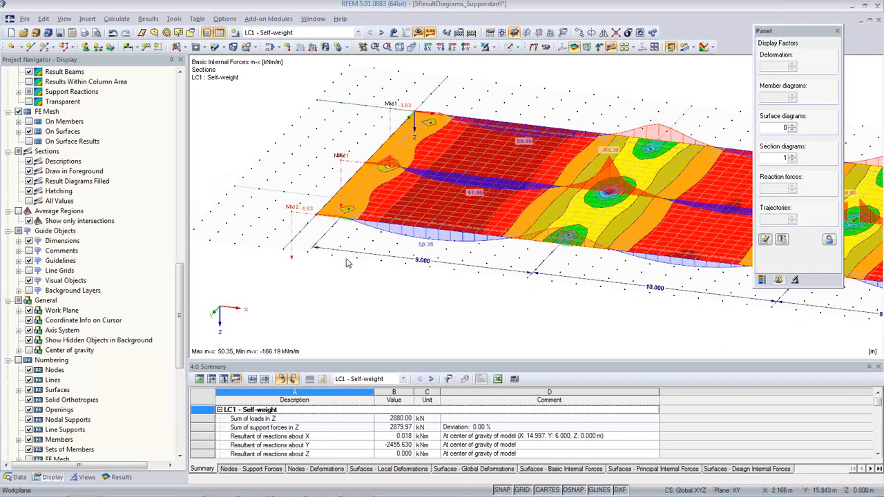
pyautogui.moveTo(328, 240); pyautogui.dragTo(280, 216, button='middle')
pyautogui.scroll(-2, 306, 227)
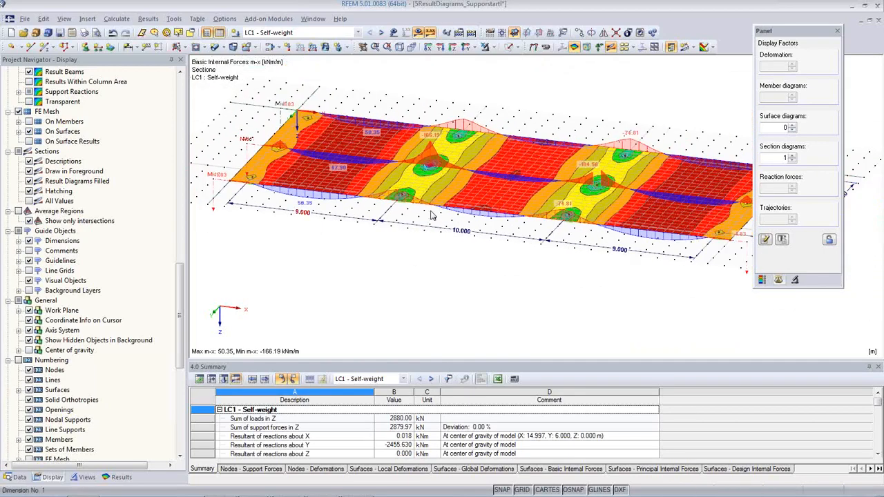
# - Create a transverse section through the column supports from about (10, 14, 0) to (10, -2, 0) and review its result diagrams
pyautogui.click(684, 49)
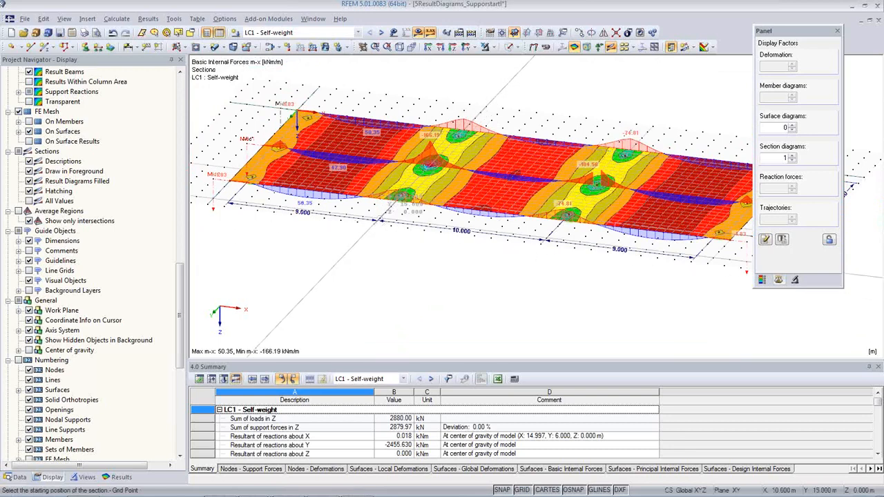
pyautogui.click(378, 220)
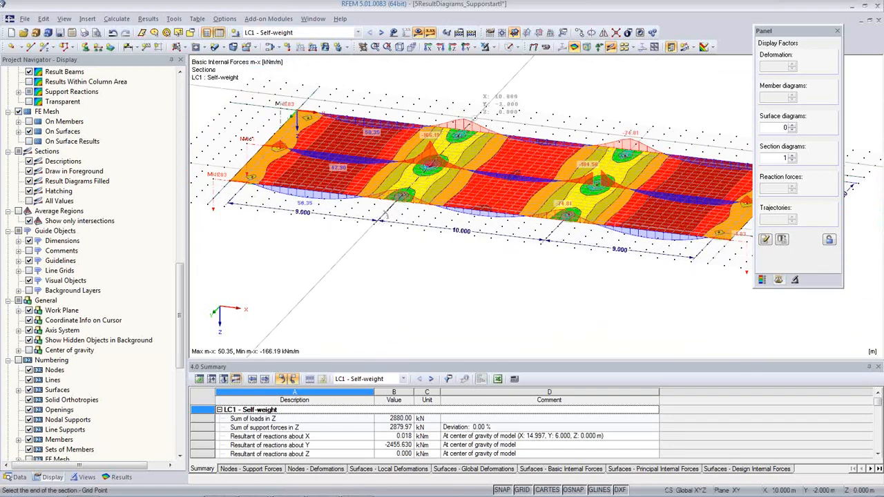
pyautogui.click(480, 123)
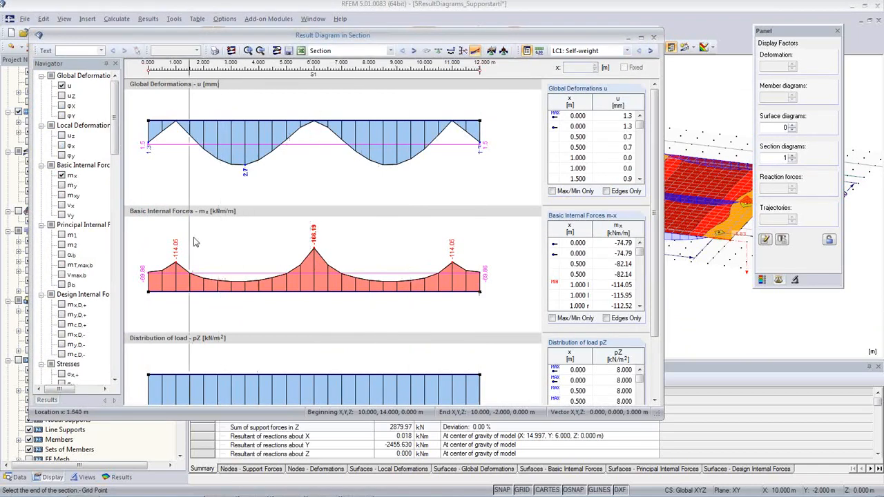
pyautogui.scroll(-3, 355, 232)
pyautogui.scroll(3, 353, 290)
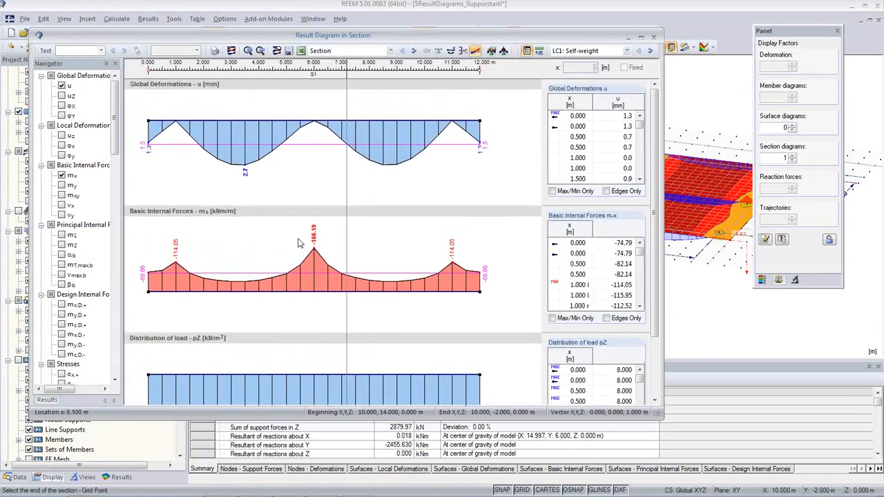
# - Save the transverse section under the name A, close its result diagram and inspect its m-x curve on the slab
pyautogui.click(289, 51)
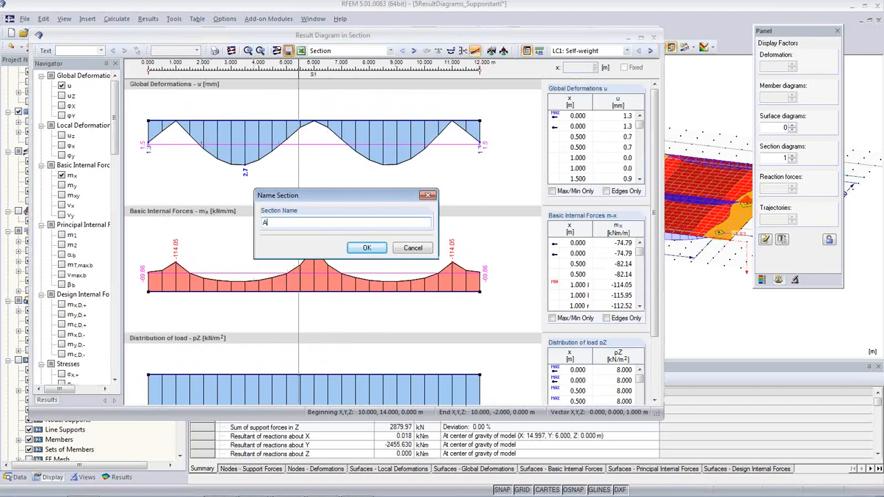
pyautogui.write('A')
pyautogui.click(359, 250)
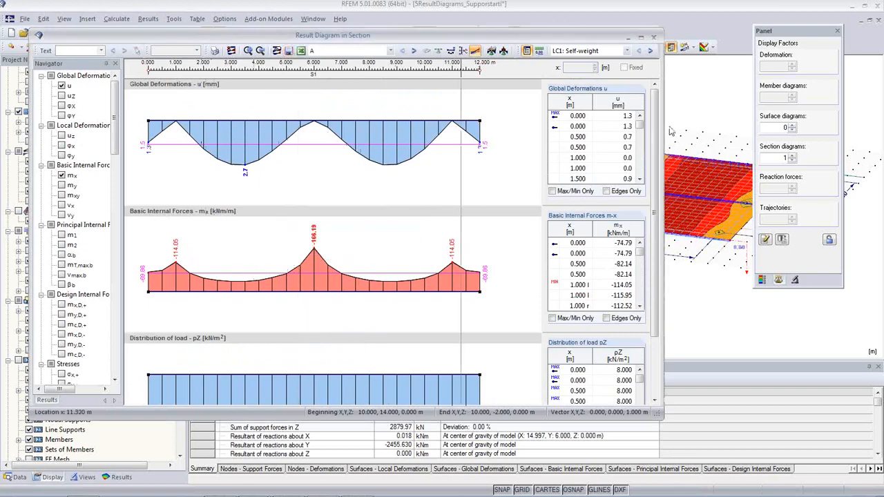
pyautogui.click(655, 38)
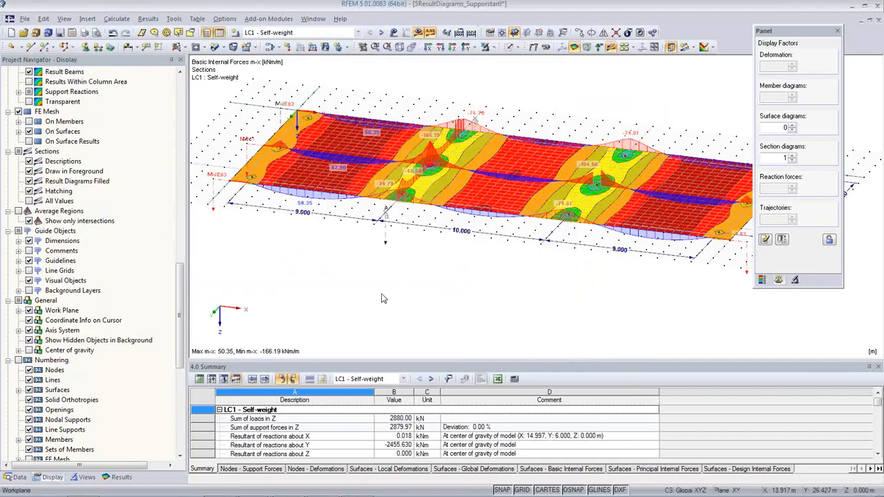
pyautogui.moveTo(407, 247)
pyautogui.keyDown('ctrl'); pyautogui.mouseDown(button='middle')
pyautogui.moveTo(344, 249)
pyautogui.moveTo(393, 249)
pyautogui.mouseUp(button='middle'); pyautogui.keyUp('ctrl')
pyautogui.scroll(5, 384, 221)
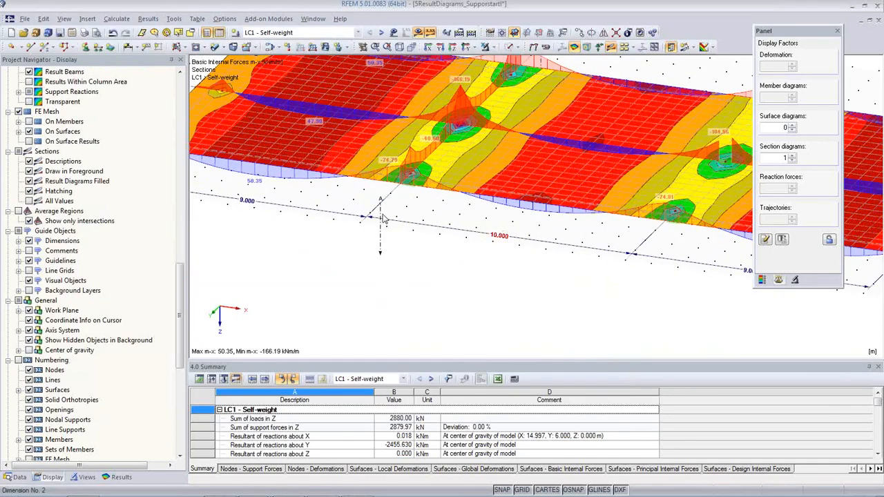
pyautogui.scroll(-4, 385, 217)
pyautogui.moveTo(385, 216); pyautogui.dragTo(428, 233, button='middle')
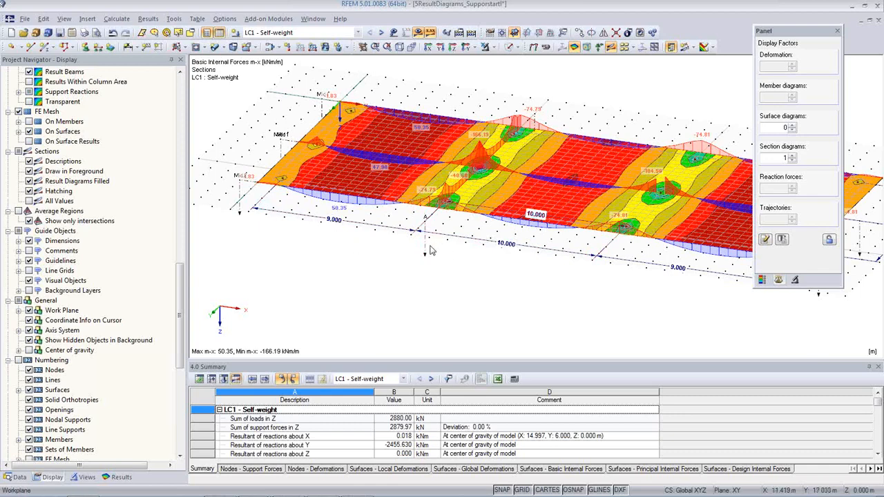
pyautogui.scroll(2, 431, 238)
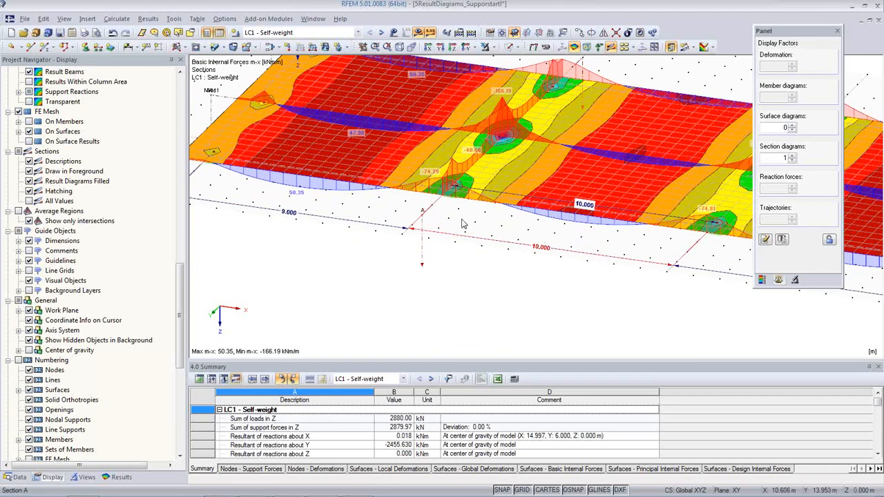
# - Copy section A once with a displacement of dx = -9 m to the slab's transverse end edge
pyautogui.scroll(2, 423, 242)
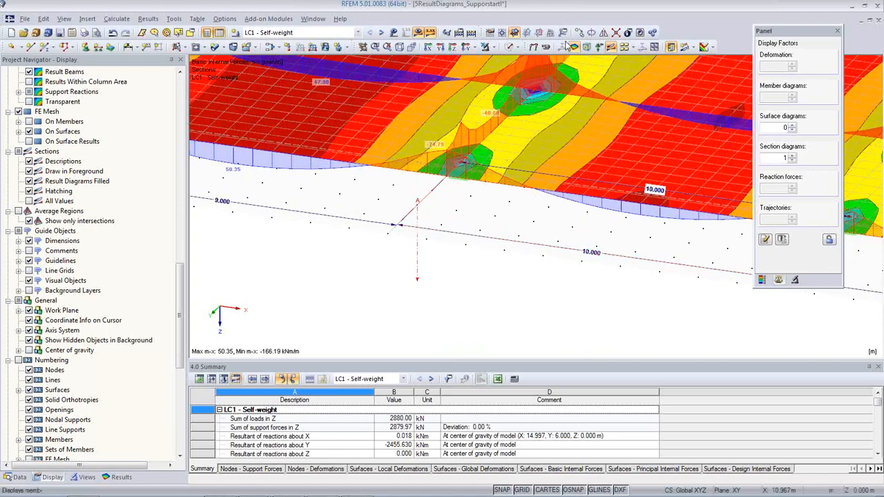
pyautogui.click(580, 34)
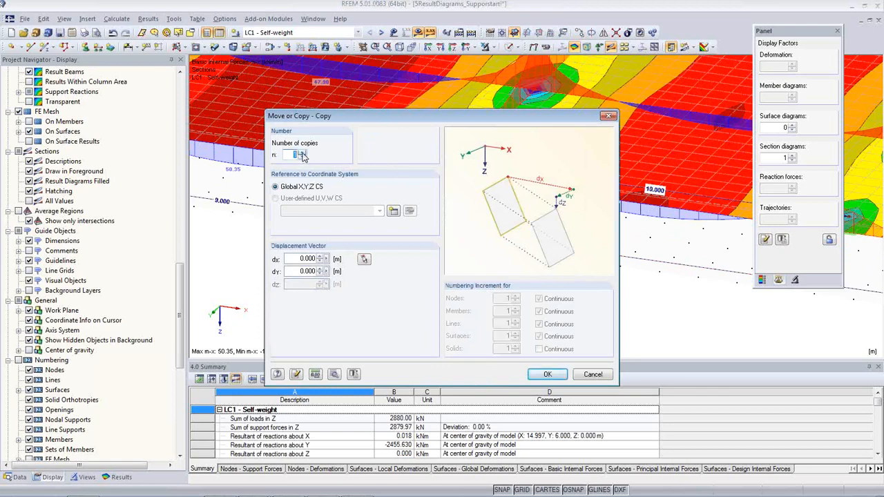
pyautogui.click(364, 258)
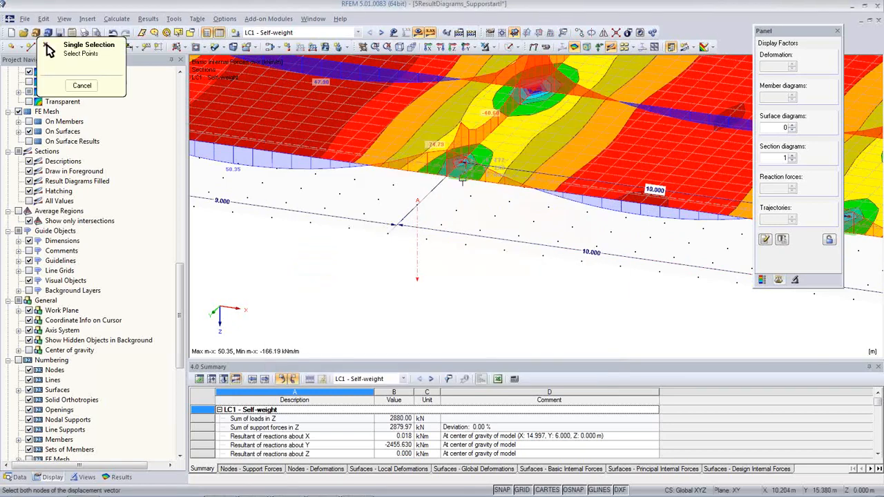
pyautogui.moveTo(345, 216); pyautogui.dragTo(568, 282, button='middle')
pyautogui.click(339, 179)
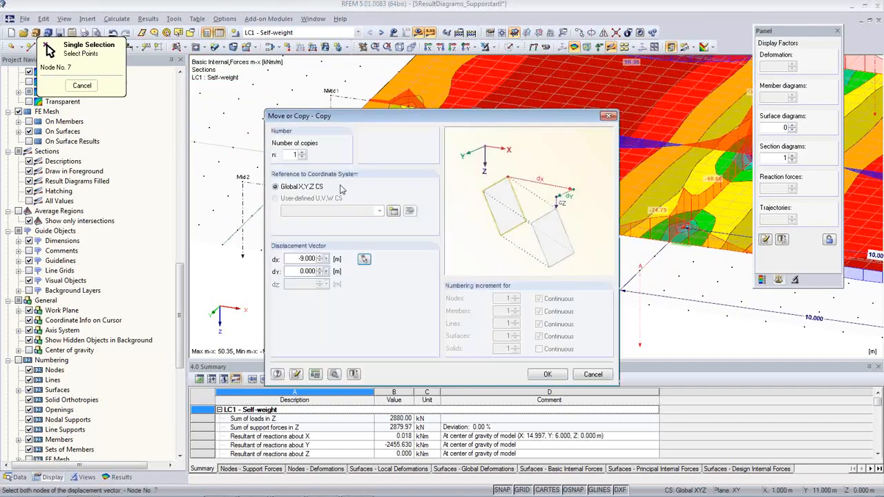
pyautogui.click(536, 377)
pyautogui.scroll(-5, 384, 266)
pyautogui.scroll(4, 451, 295)
pyautogui.moveTo(452, 295); pyautogui.dragTo(415, 272, button='middle')
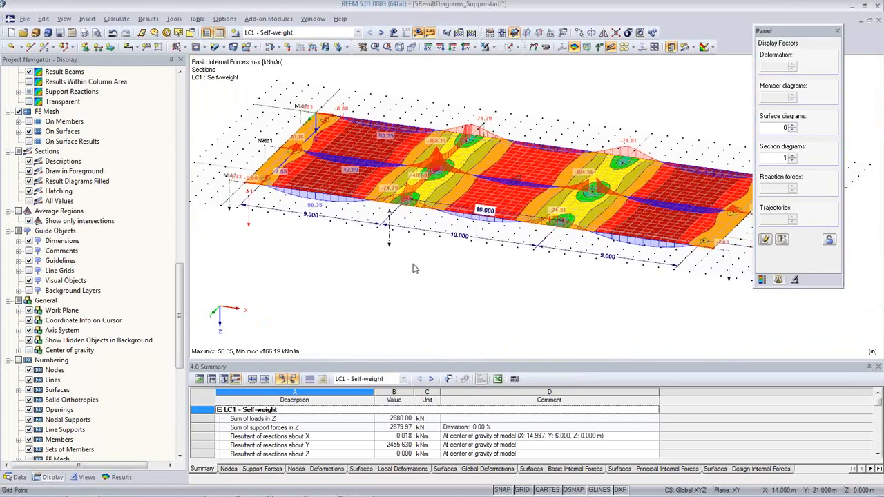
# - Copy section A into the first span and set the X coordinate of both edge points of the copy to 5 m
pyautogui.scroll(1, 393, 238)
pyautogui.scroll(1, 392, 238)
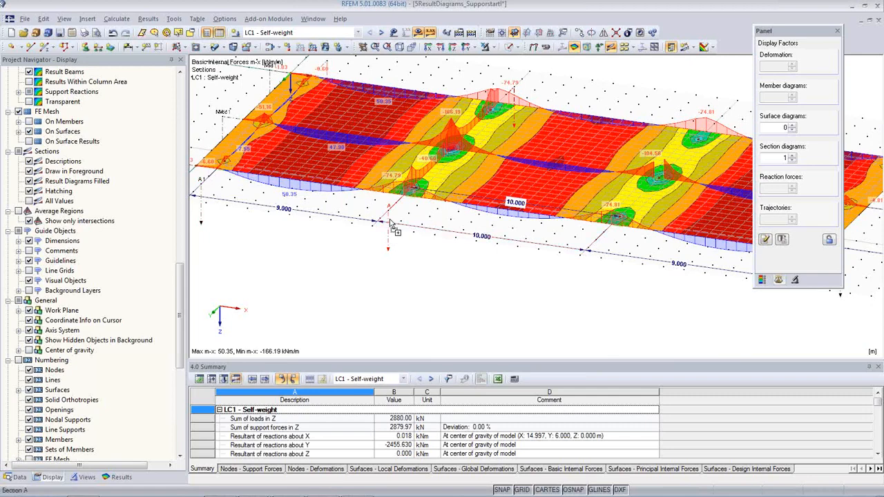
pyautogui.click(287, 209)
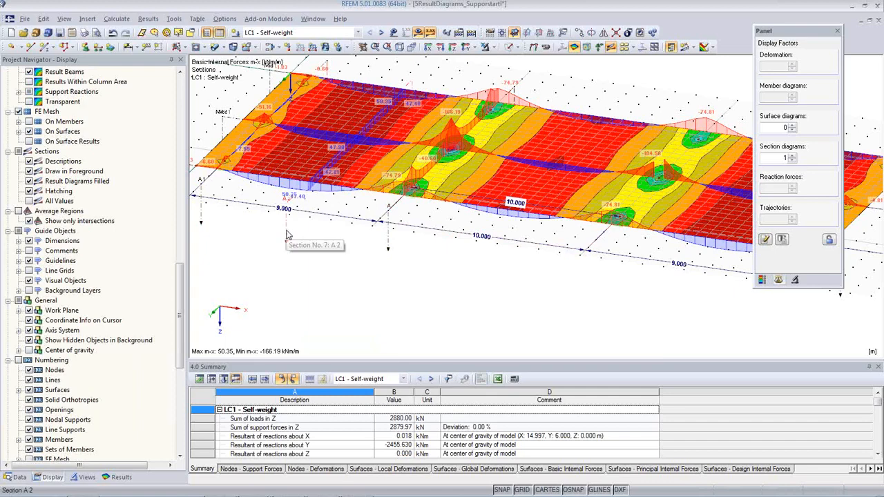
pyautogui.doubleClick(287, 235)
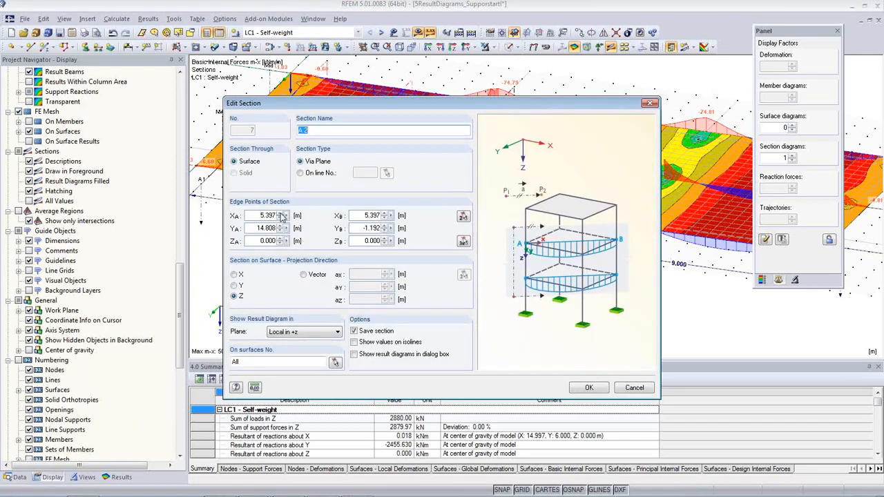
pyautogui.moveTo(257, 215); pyautogui.dragTo(292, 215)
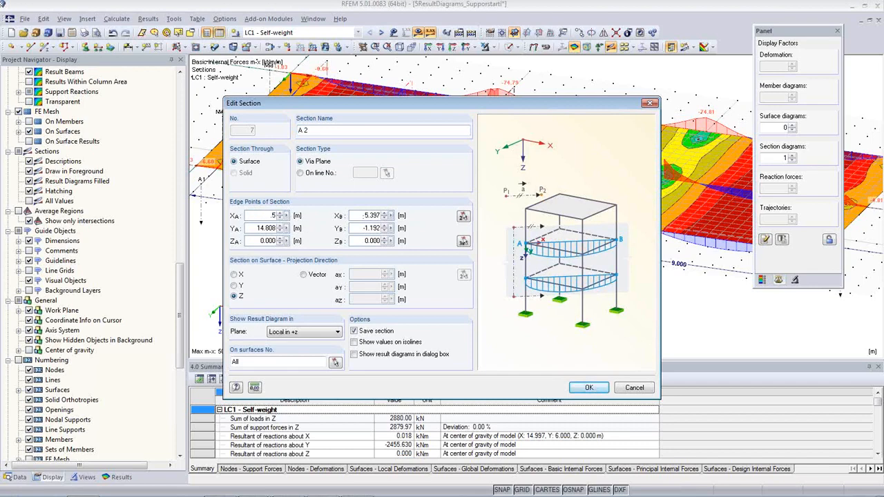
pyautogui.moveTo(362, 215); pyautogui.dragTo(384, 216)
pyautogui.click(590, 388)
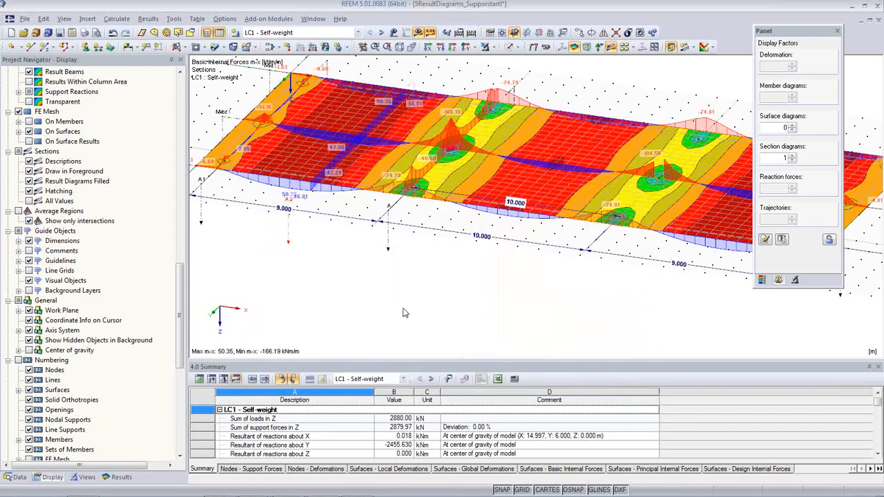
# - Turn off the isobands on the slab and display the average regions with the section diagrams
pyautogui.moveTo(331, 205); pyautogui.dragTo(310, 231, button='middle')
pyautogui.scroll(-2, 366, 259)
pyautogui.scroll(3, 373, 259)
pyautogui.moveTo(444, 283); pyautogui.dragTo(333, 247, button='middle')
pyautogui.scroll(2, 366, 223)
pyautogui.moveTo(376, 221); pyautogui.dragTo(341, 325, button='middle')
pyautogui.click(705, 47)
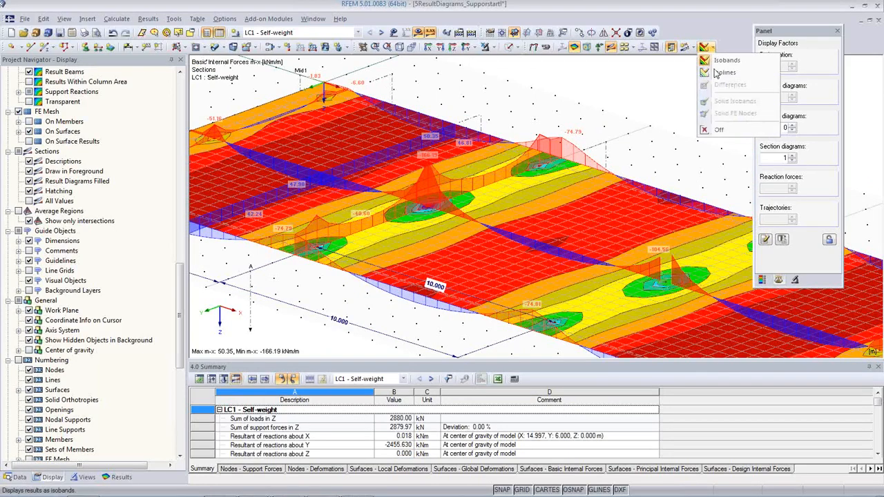
pyautogui.click(715, 130)
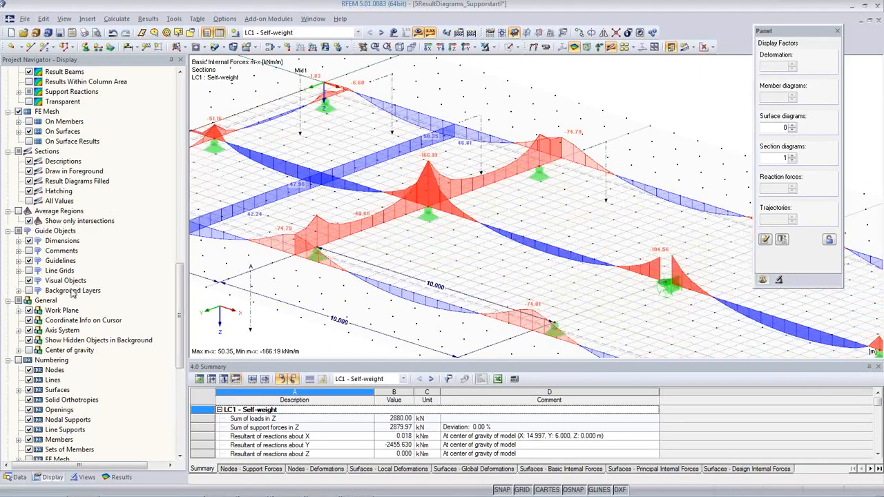
pyautogui.click(20, 211)
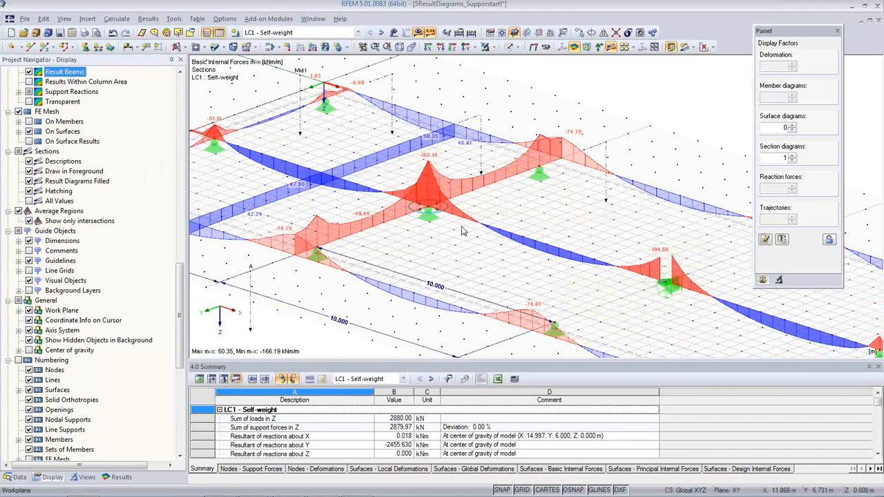
# - In RF-CONCRETE Surfaces case CA1, apply the averaged internal forces of the average region for the design and run the calculation
pyautogui.click(359, 33)
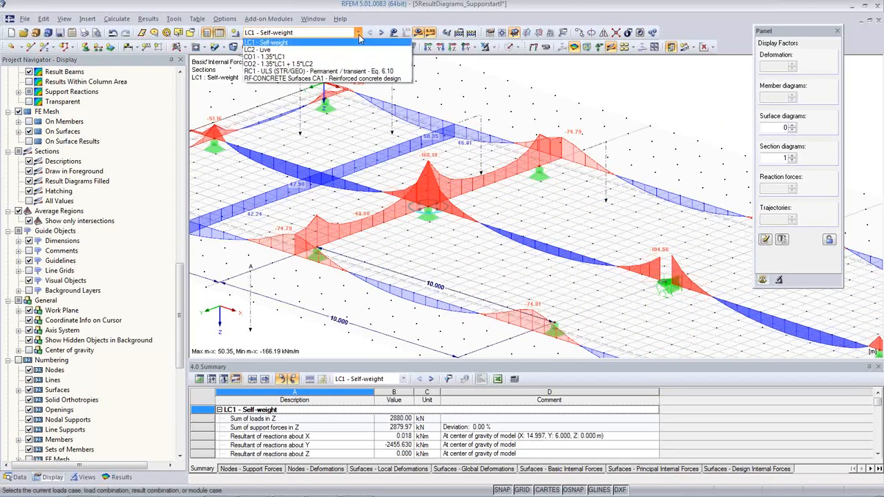
pyautogui.click(410, 59)
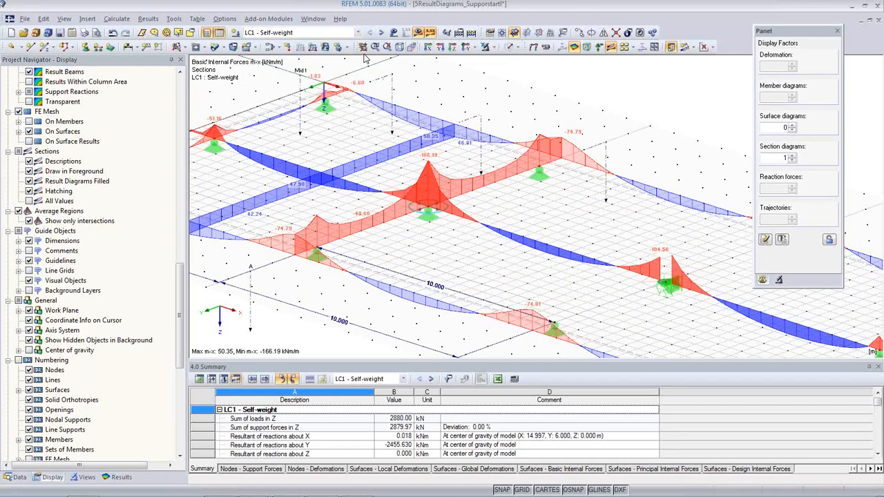
pyautogui.click(15, 476)
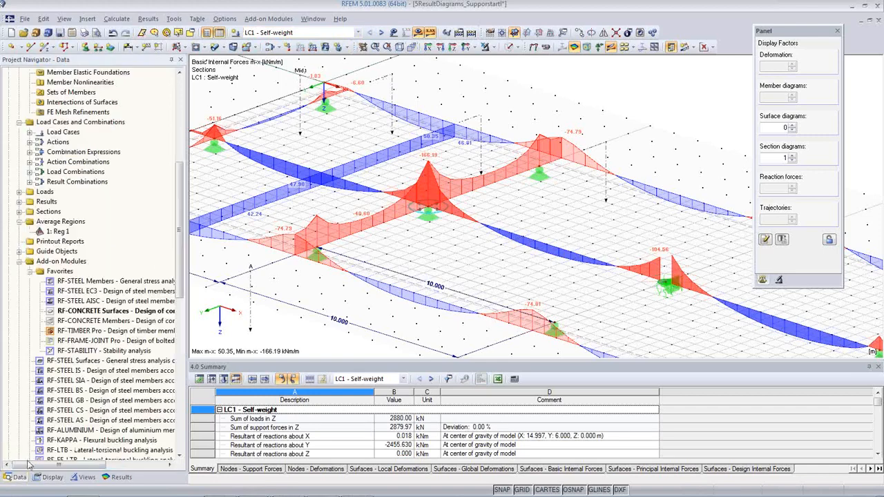
pyautogui.doubleClick(117, 314)
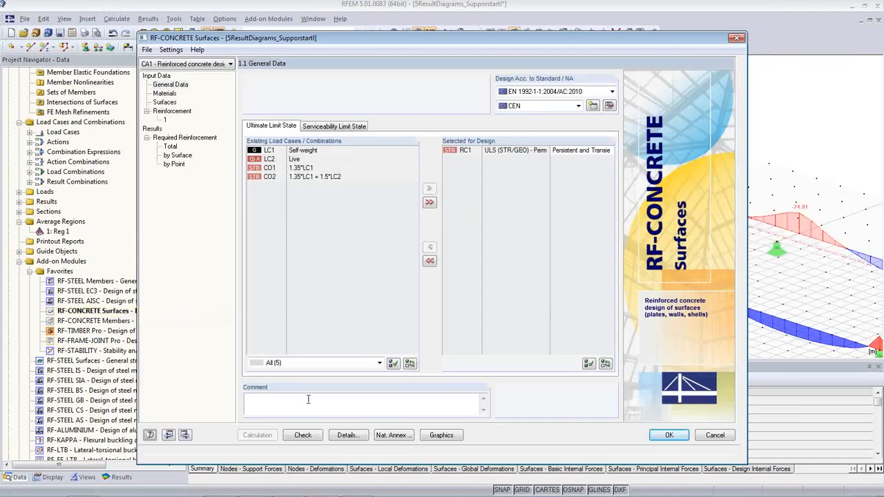
pyautogui.click(348, 435)
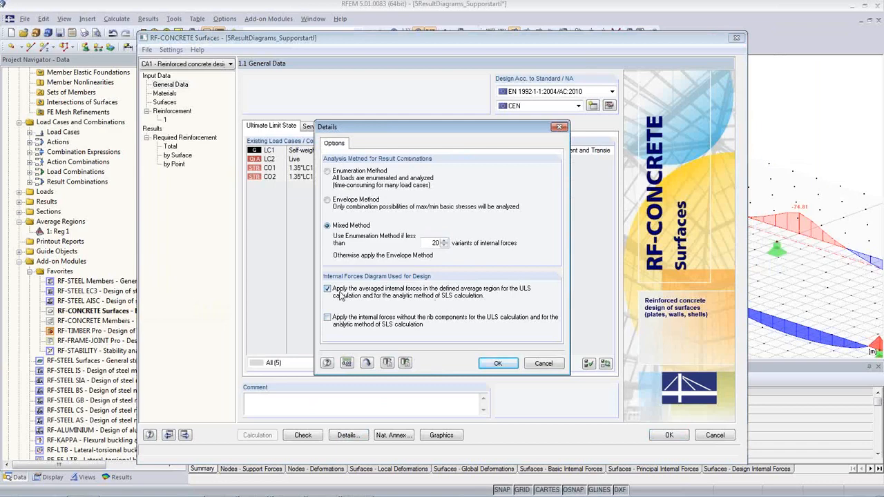
pyautogui.click(328, 289)
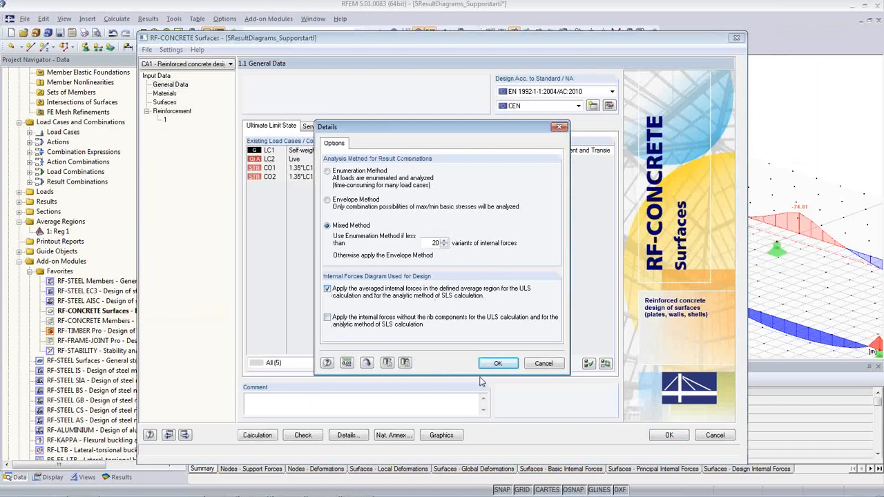
pyautogui.click(498, 363)
pyautogui.click(257, 435)
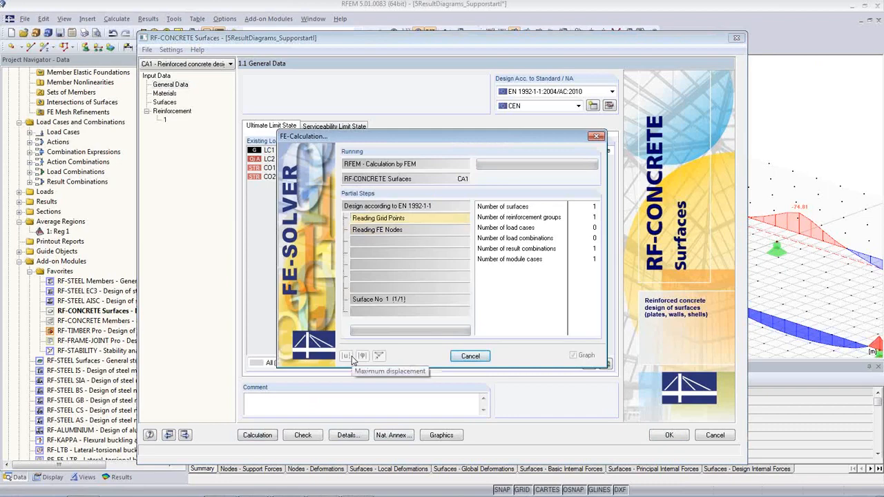
pyautogui.click(664, 436)
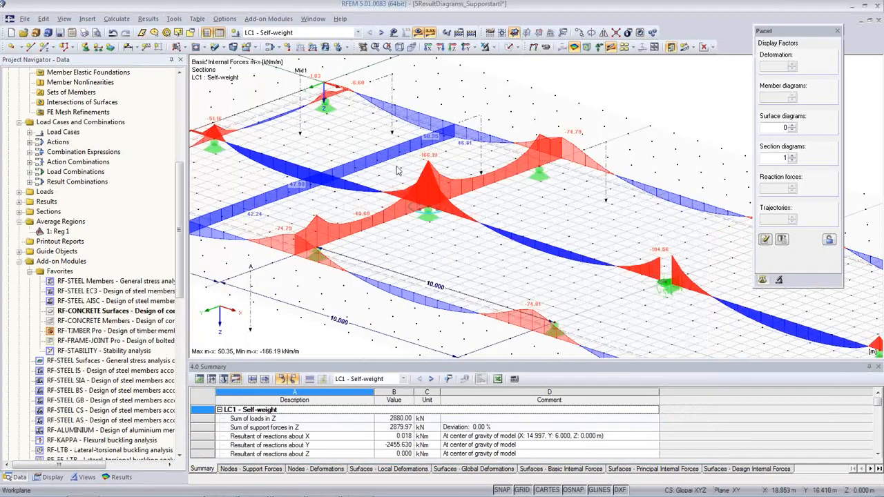
# - Switch the results to RF-CONCRETE Surfaces CA1 and show the required top reinforcement a-s,2,-z along the sections
pyautogui.click(357, 33)
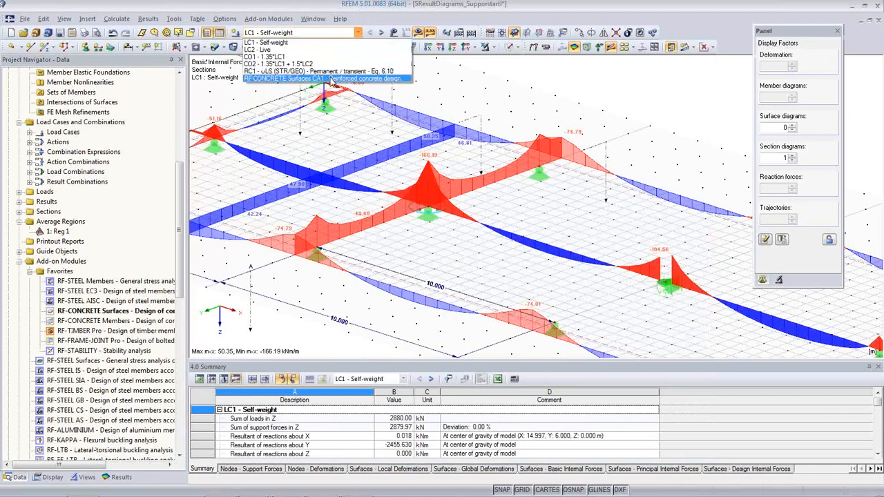
pyautogui.click(330, 80)
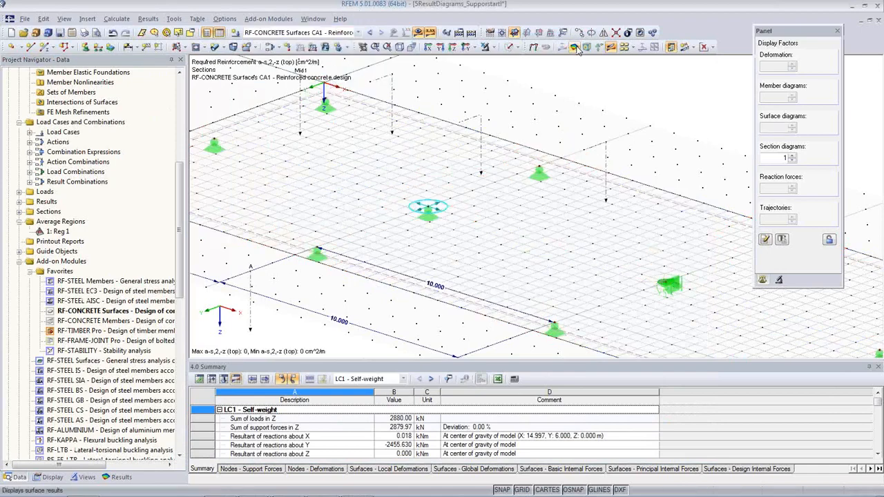
pyautogui.click(710, 47)
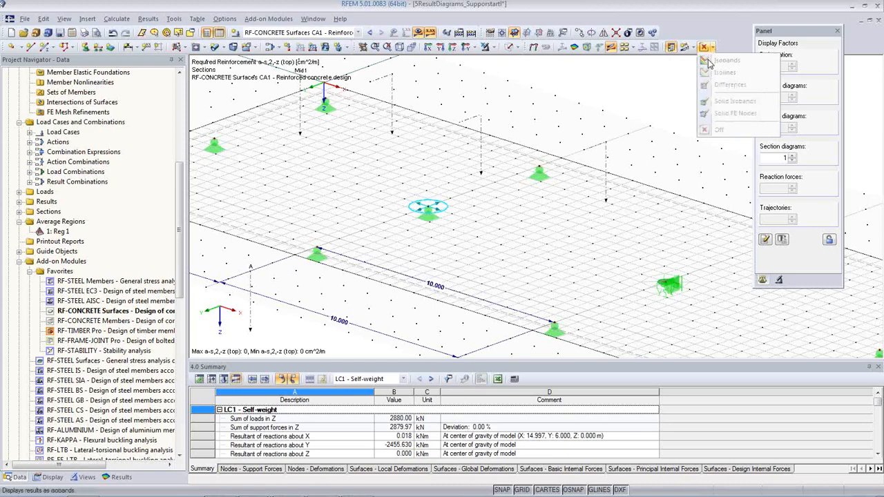
pyautogui.click(592, 58)
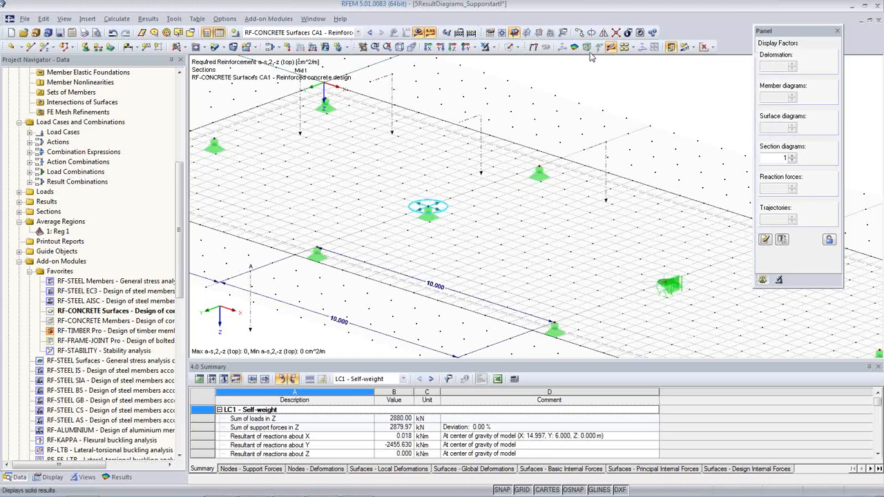
pyautogui.click(711, 48)
pyautogui.click(709, 62)
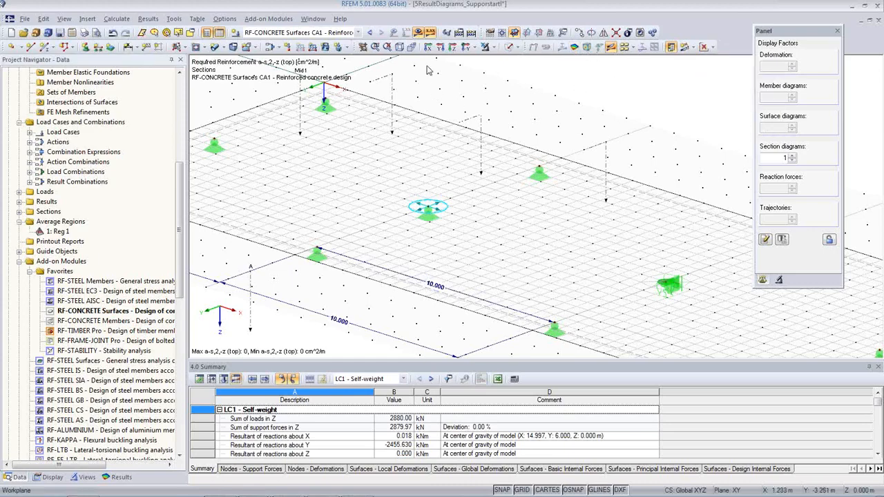
pyautogui.click(418, 34)
pyautogui.click(418, 34)
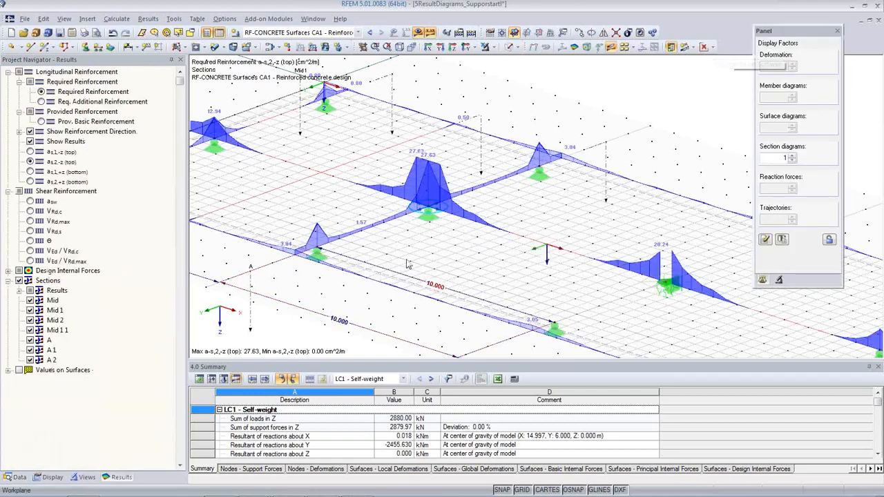
# - Examine the required top reinforcement diagrams at the column support with the average region and at the neighbouring supports
pyautogui.scroll(5, 439, 238)
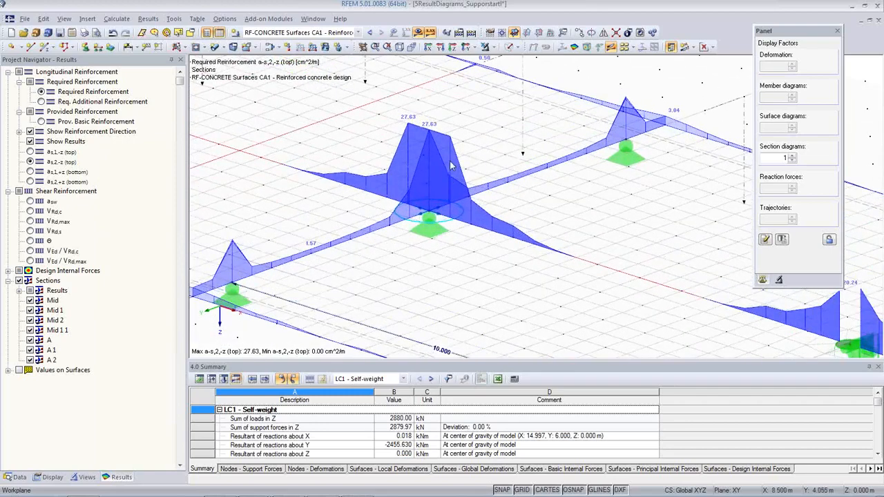
pyautogui.scroll(3, 408, 122)
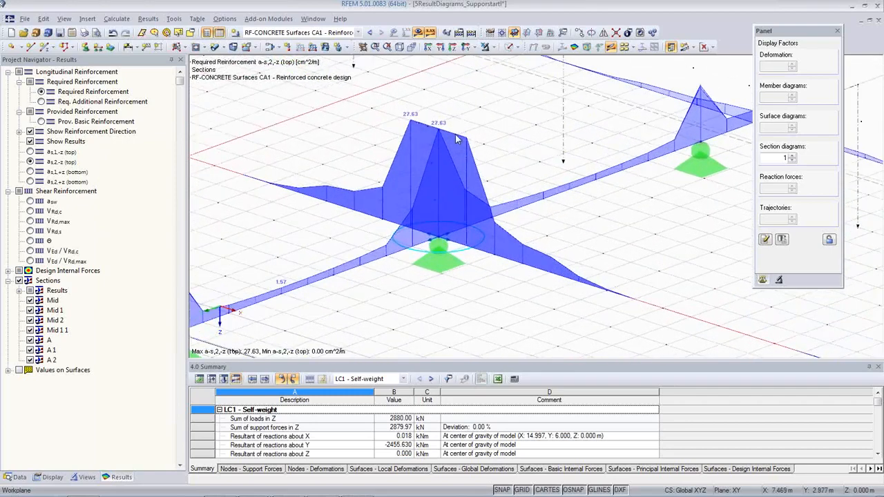
pyautogui.scroll(-1, 465, 156)
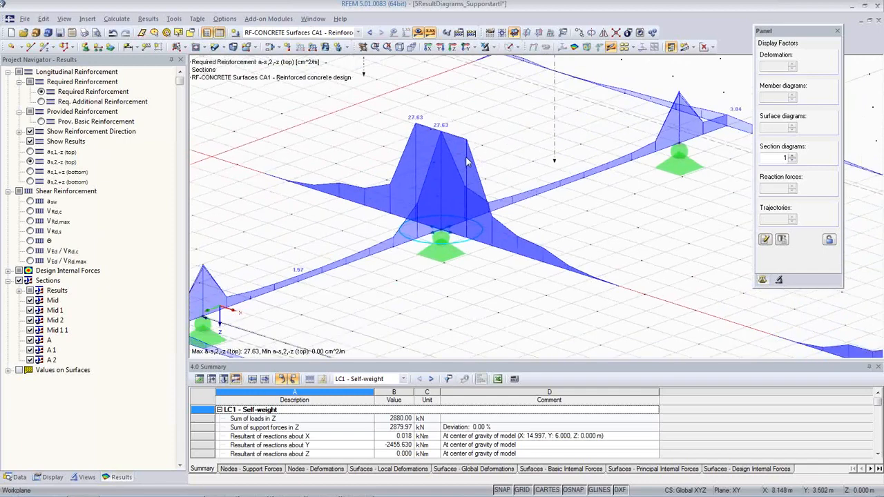
pyautogui.scroll(-3, 465, 156)
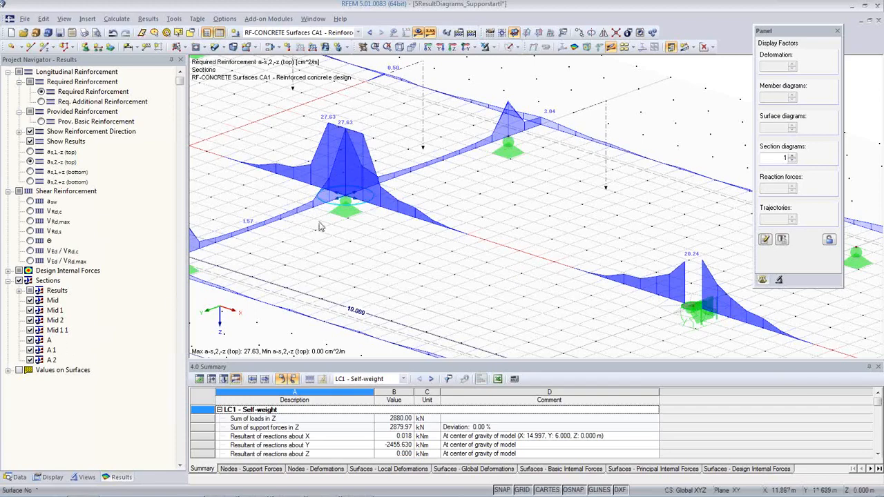
pyautogui.scroll(-5, 357, 269)
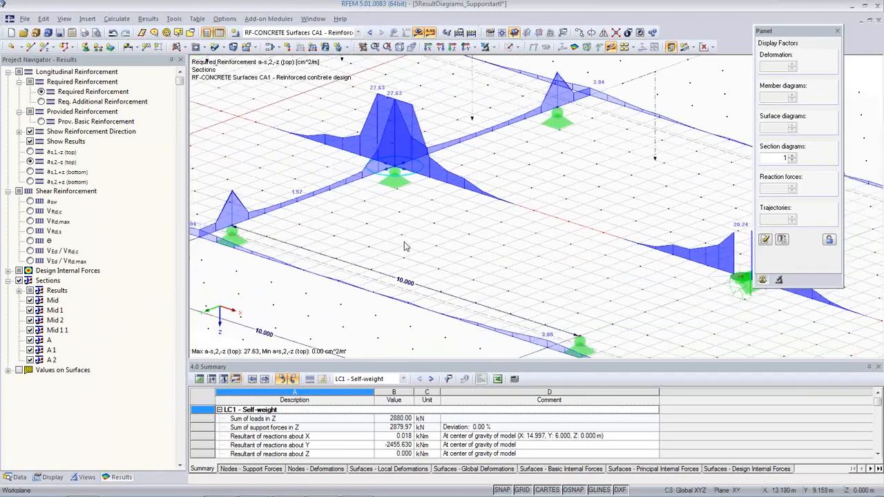
# - Copy section A to the second row of column supports to show its required reinforcement there too
pyautogui.moveTo(473, 296); pyautogui.dragTo(524, 260, button='middle')
pyautogui.scroll(1, 525, 261)
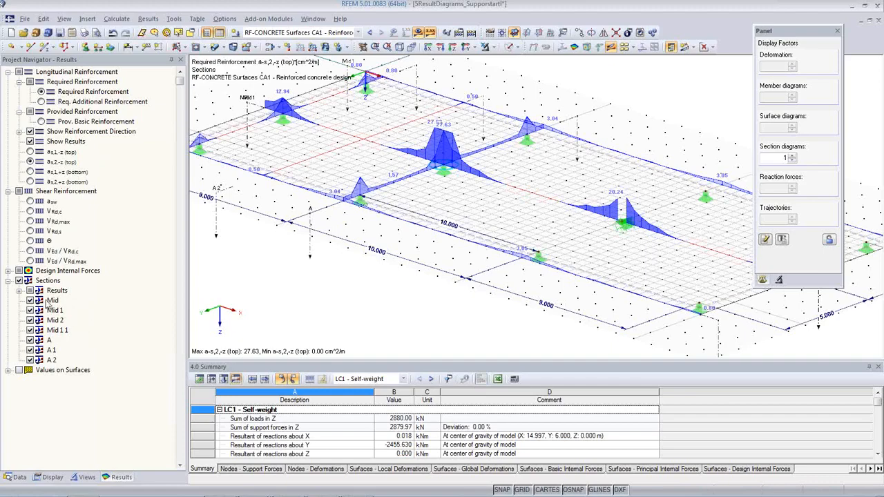
pyautogui.moveTo(448, 290); pyautogui.dragTo(424, 273, button='middle')
pyautogui.scroll(-2, 424, 273)
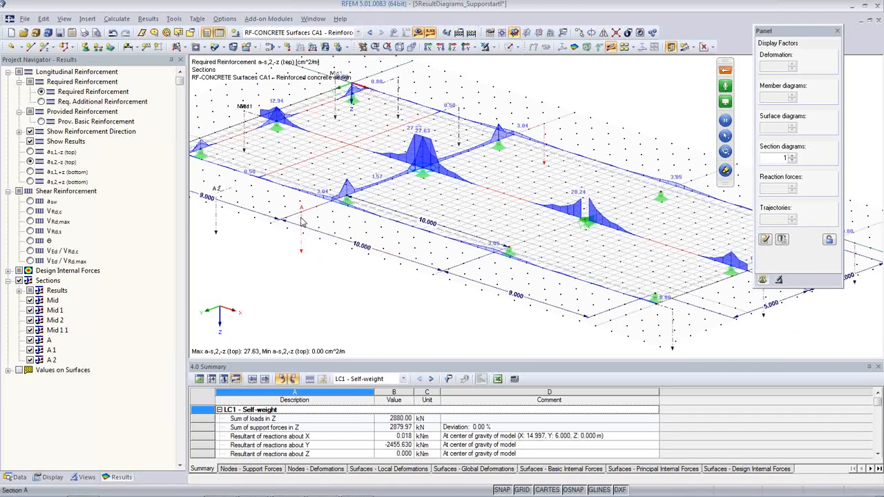
pyautogui.click(464, 271)
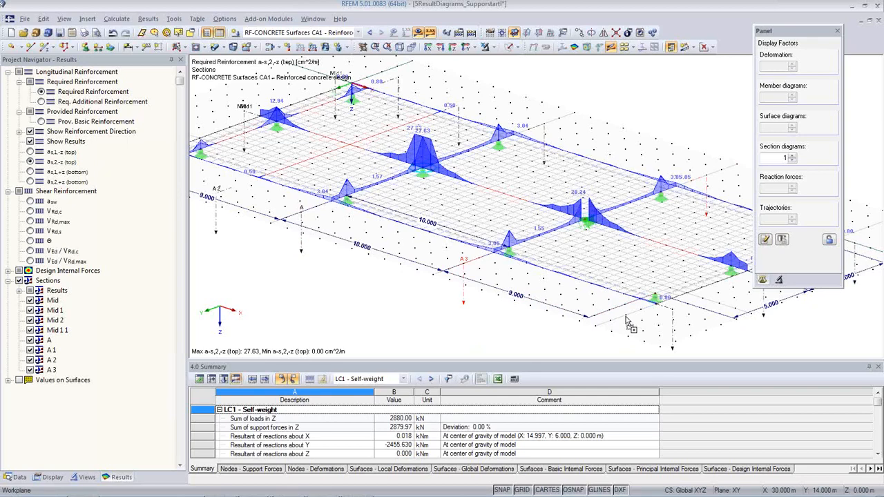
# - Copy section A 3 to the end row of column supports at the slab's far edge
pyautogui.keyDown('ctrl'); pyautogui.moveTo(610, 311); pyautogui.dragTo(610, 310); pyautogui.keyUp('ctrl')
pyautogui.click(588, 345)
pyautogui.keyDown('ctrl'); pyautogui.moveTo(560, 330); pyautogui.dragTo(435, 285, button='middle'); pyautogui.keyUp('ctrl')
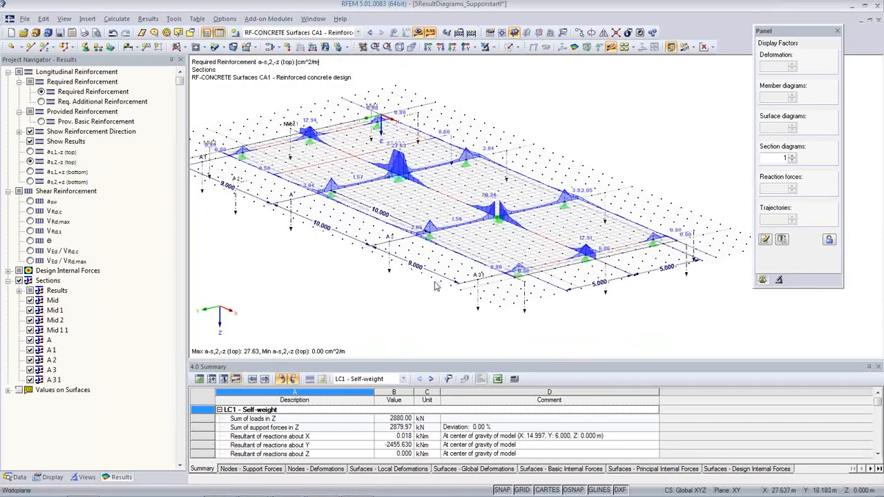
pyautogui.click(711, 47)
pyautogui.click(659, 104)
pyautogui.moveTo(400, 284); pyautogui.dragTo(481, 324, button='middle')
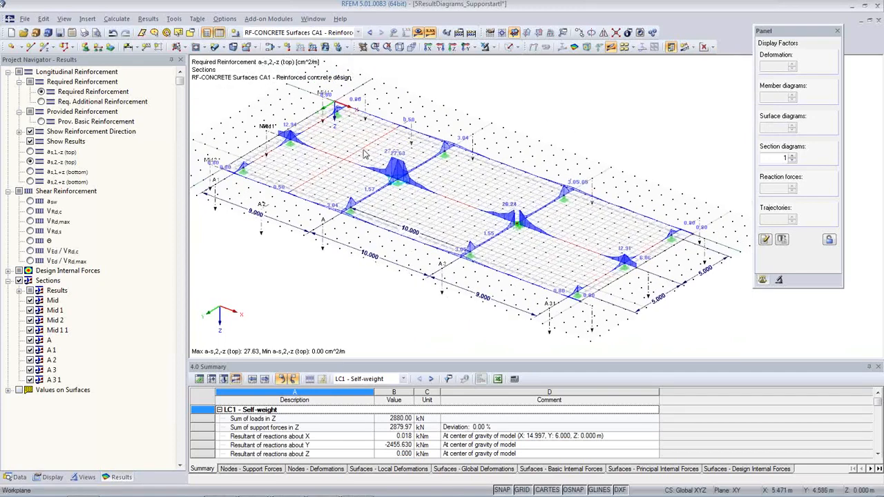
# - Switch the results to load case LC1 - Self-weight and display the surface moments m-x as isobands
pyautogui.click(356, 33)
pyautogui.click(266, 42)
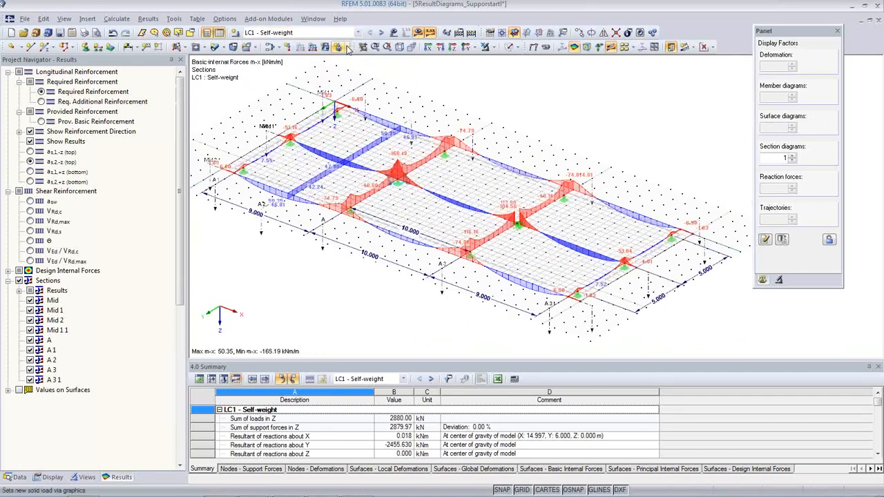
pyautogui.click(711, 48)
pyautogui.click(718, 61)
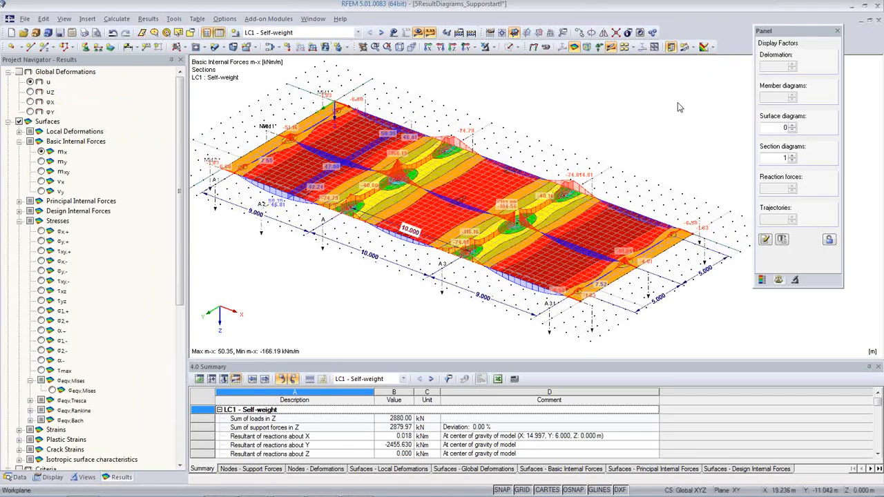
# - Show the m-x surface results as isolines and turn the surface result display off to leave only the section diagrams
pyautogui.click(710, 47)
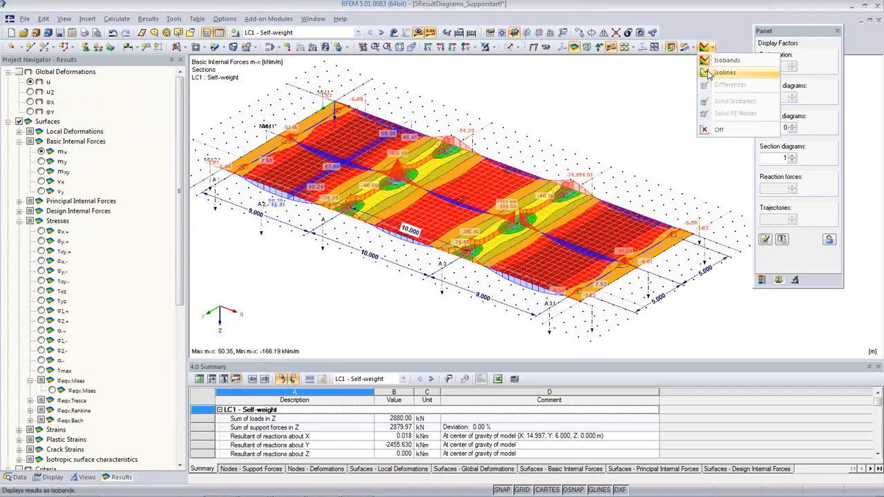
pyautogui.click(718, 71)
pyautogui.click(712, 47)
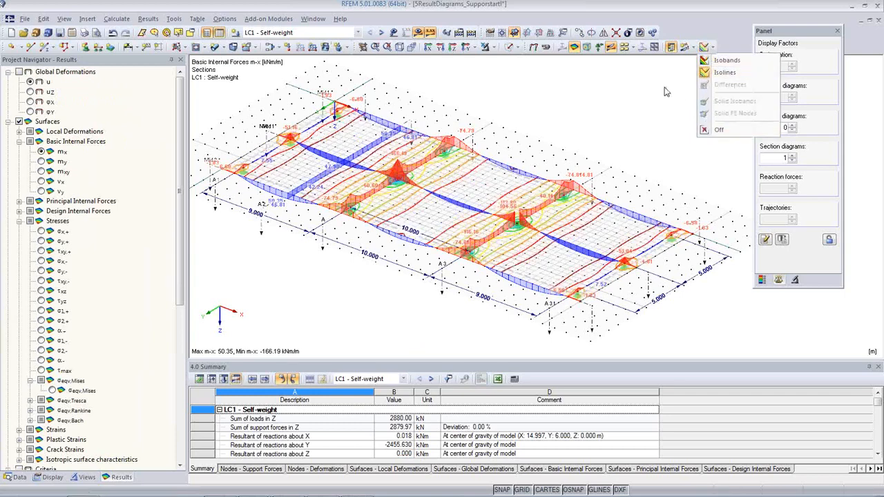
pyautogui.click(711, 48)
pyautogui.click(710, 48)
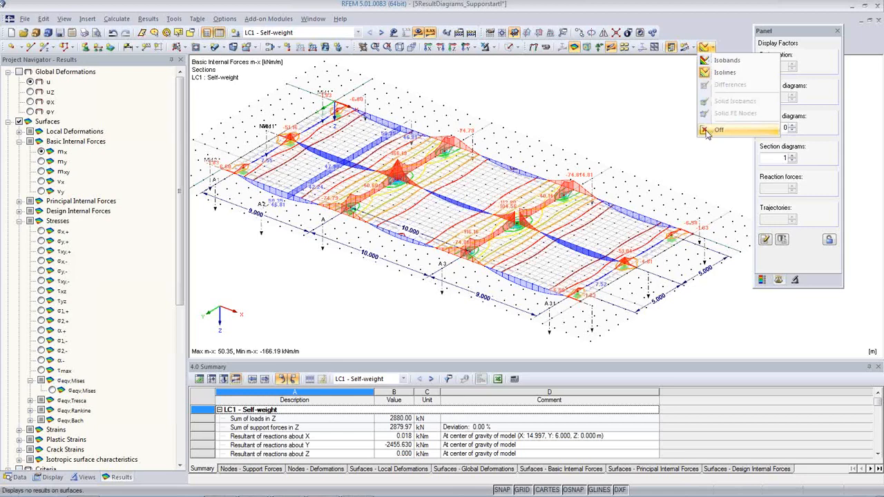
pyautogui.click(717, 129)
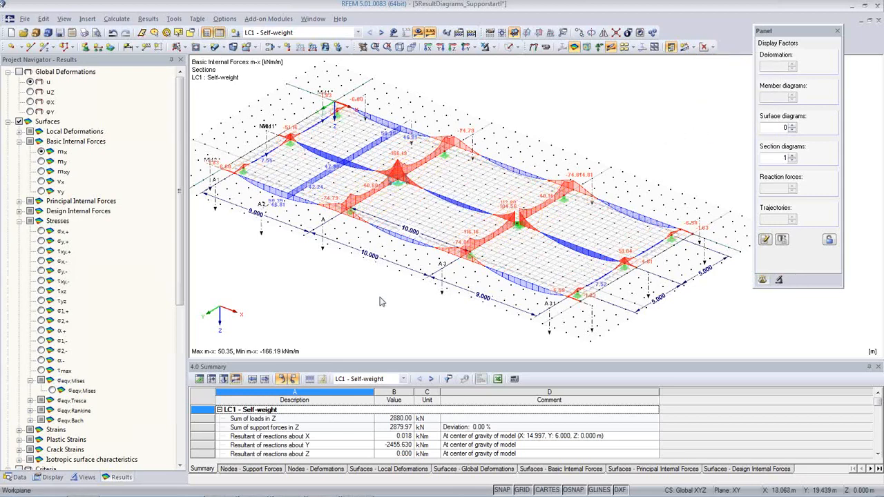
# - Hide the workplane grid around the slab model
pyautogui.click(521, 489)
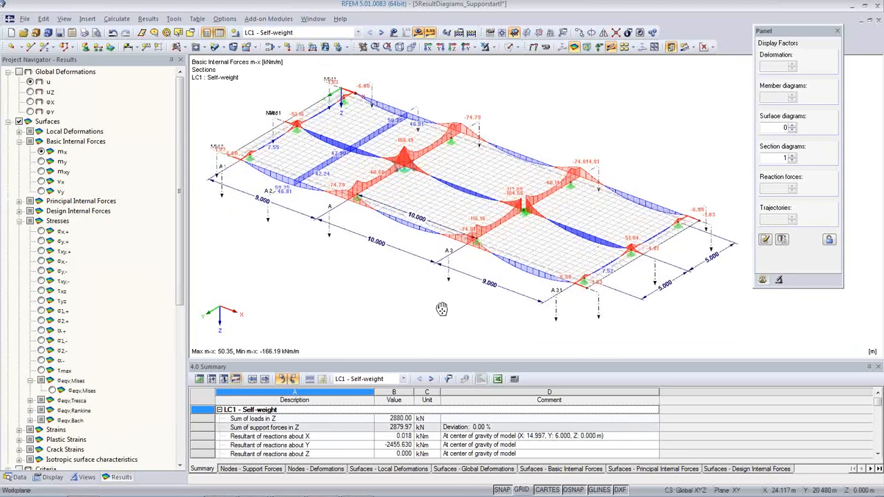
pyautogui.scroll(1, 442, 308)
pyautogui.scroll(1, 466, 298)
pyautogui.moveTo(465, 298)
pyautogui.mouseDown(button='middle')
pyautogui.moveTo(455, 289)
pyautogui.moveTo(475, 304)
pyautogui.mouseUp(button='middle')
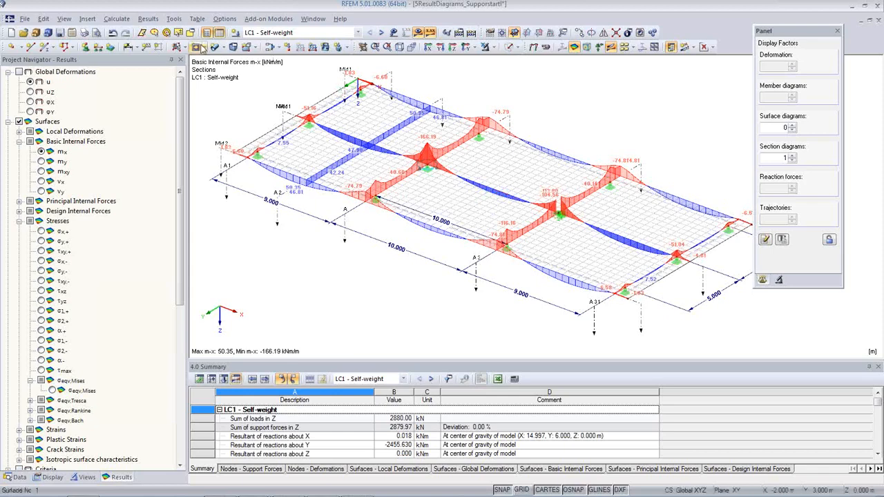
# - Set up a mass print of the surface internal forces mx, my, mxy, vx and vy for all load cases and combinations
pyautogui.click(84, 33)
pyautogui.click(425, 189)
pyautogui.click(487, 190)
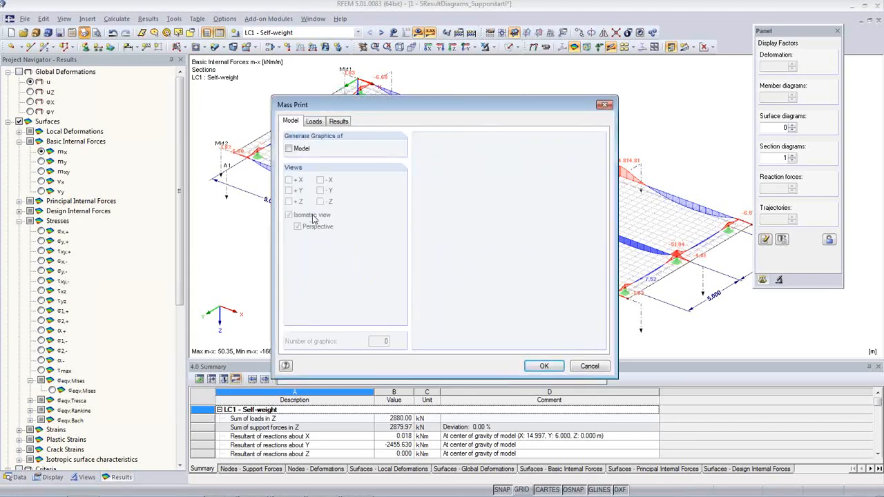
pyautogui.click(338, 121)
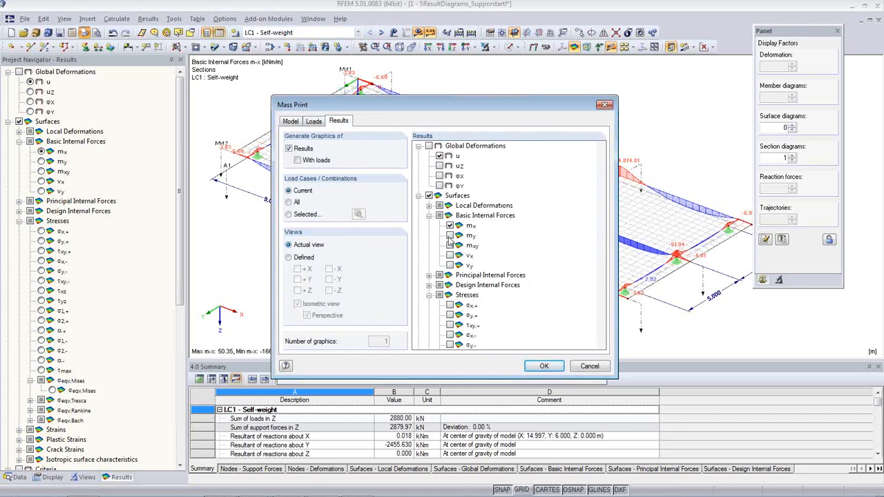
pyautogui.click(450, 236)
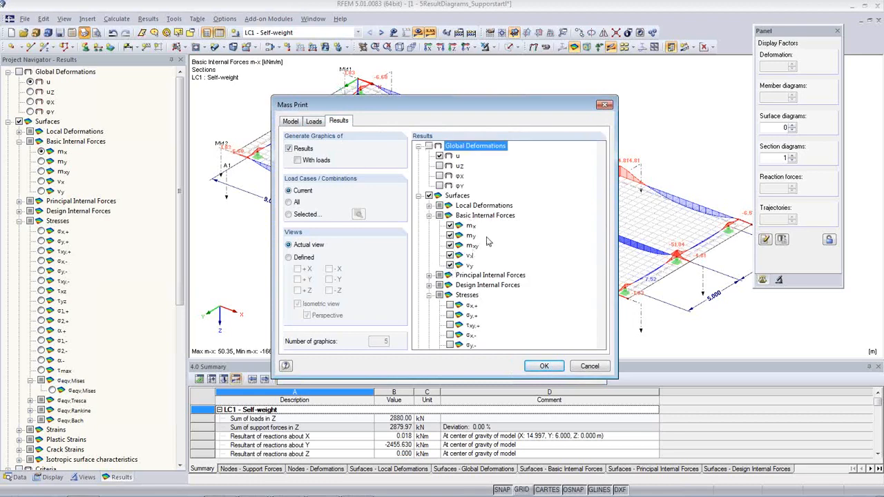
pyautogui.click(295, 217)
pyautogui.click(291, 202)
pyautogui.click(543, 367)
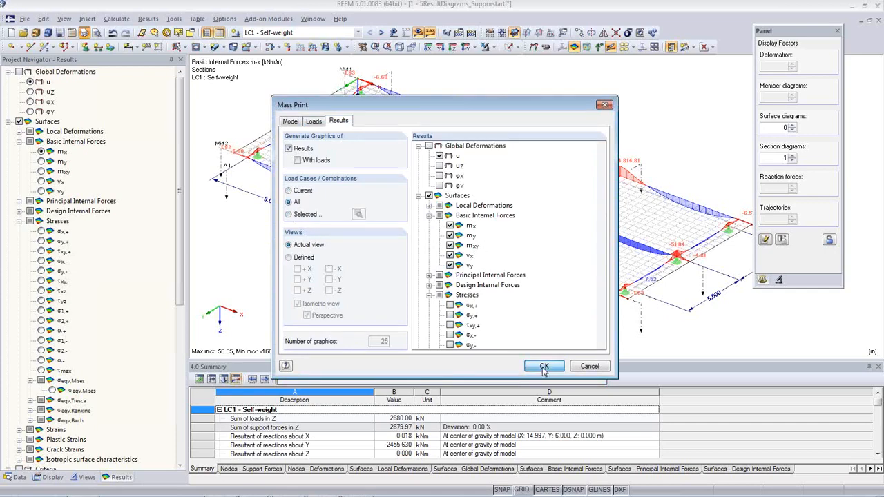
# - Set the graphic height to 50% of the page and create a printout report from the template Input data and reduced results
pyautogui.doubleClick(347, 275)
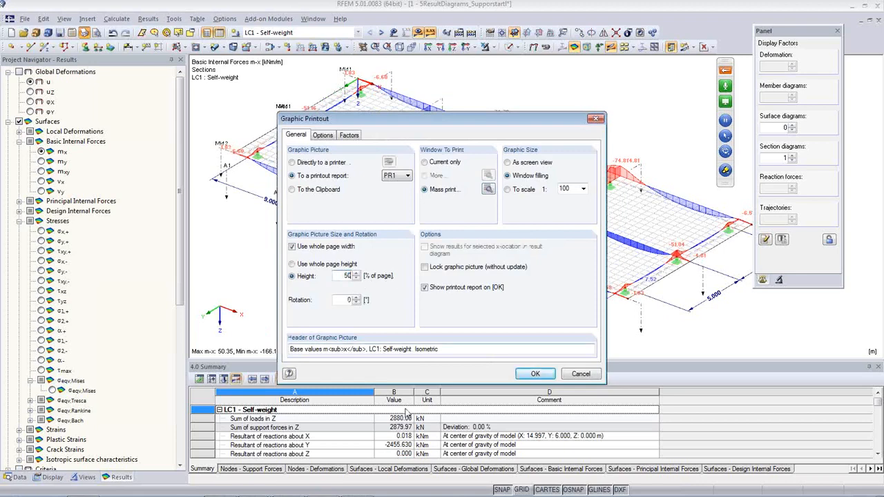
pyautogui.click(533, 374)
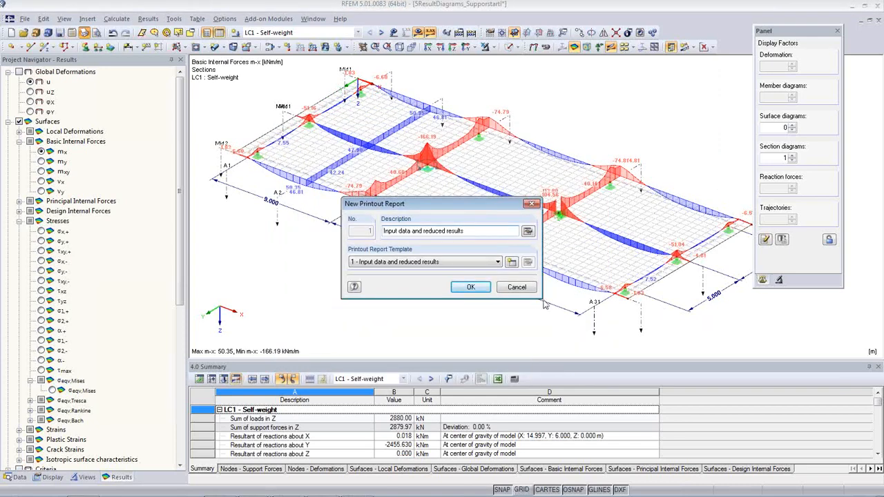
pyautogui.click(475, 288)
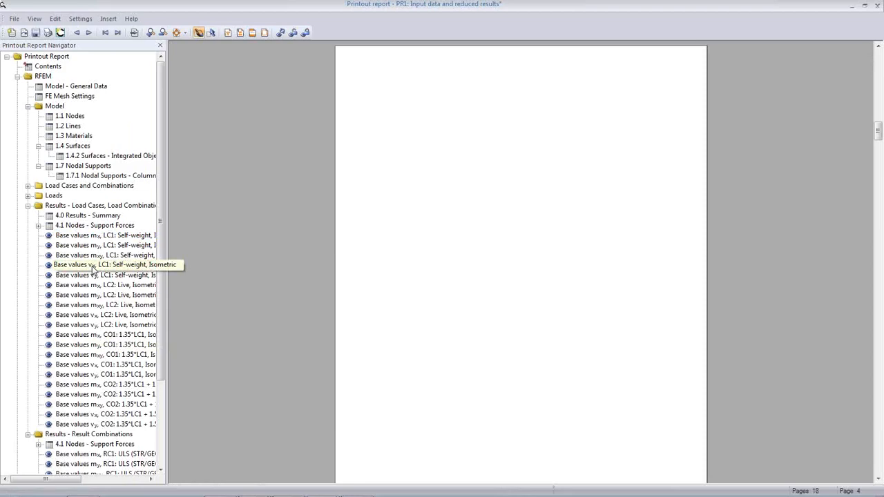
# - Review the internal force graphics of LC1 and LC2 in the printout report and close the report without saving
pyautogui.click(91, 266)
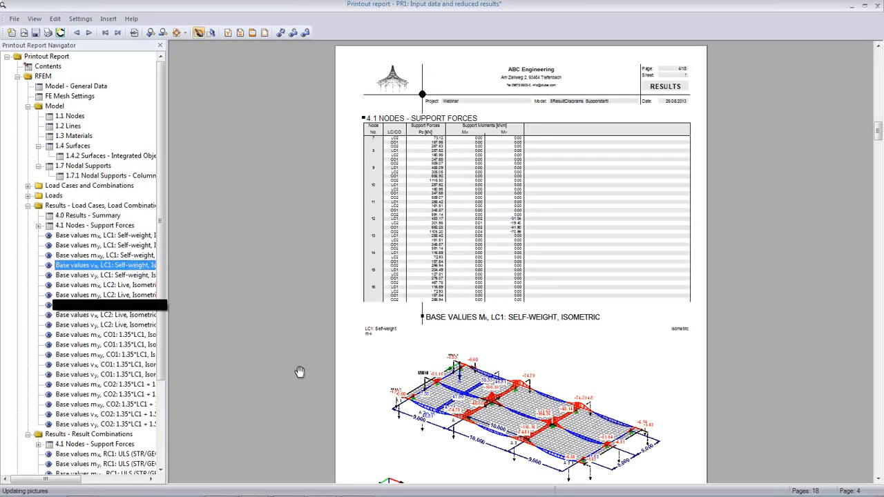
pyautogui.scroll(-10, 487, 379)
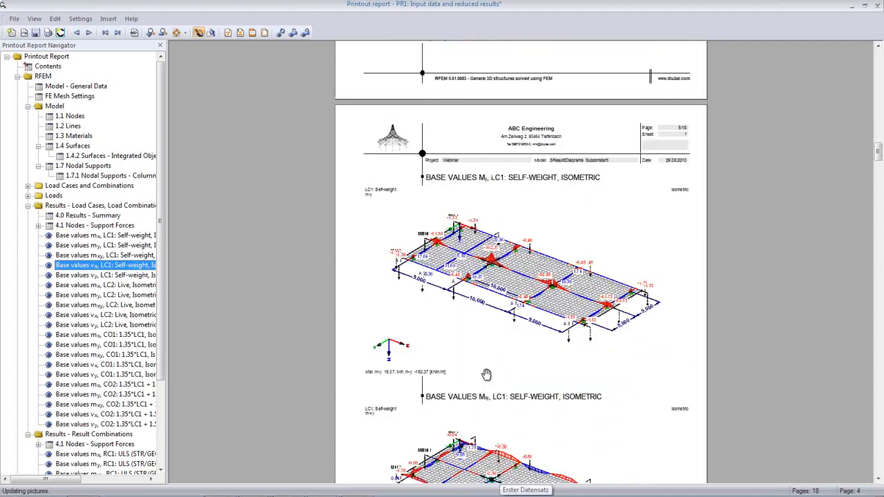
pyautogui.scroll(-5, 487, 376)
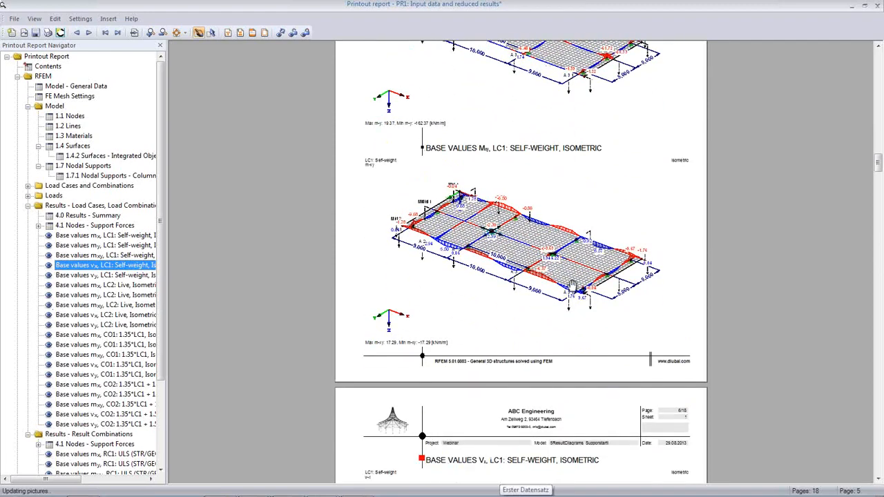
pyautogui.scroll(-4, 566, 328)
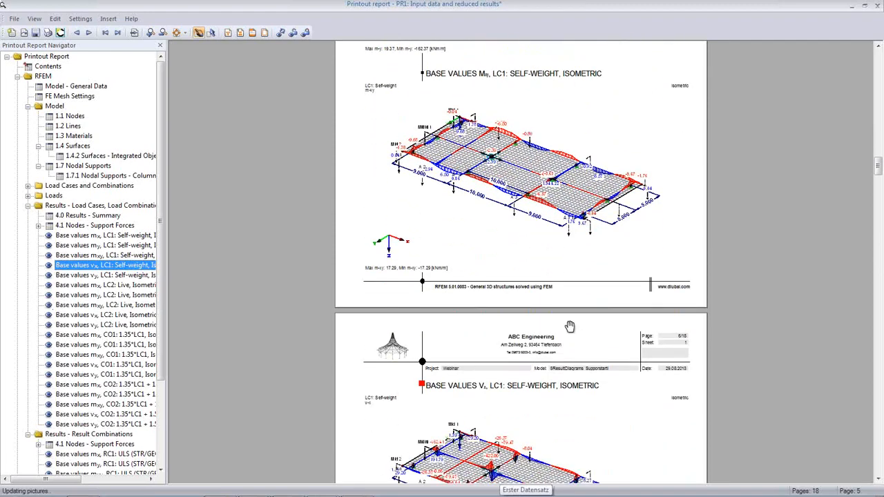
pyautogui.scroll(-1, 547, 350)
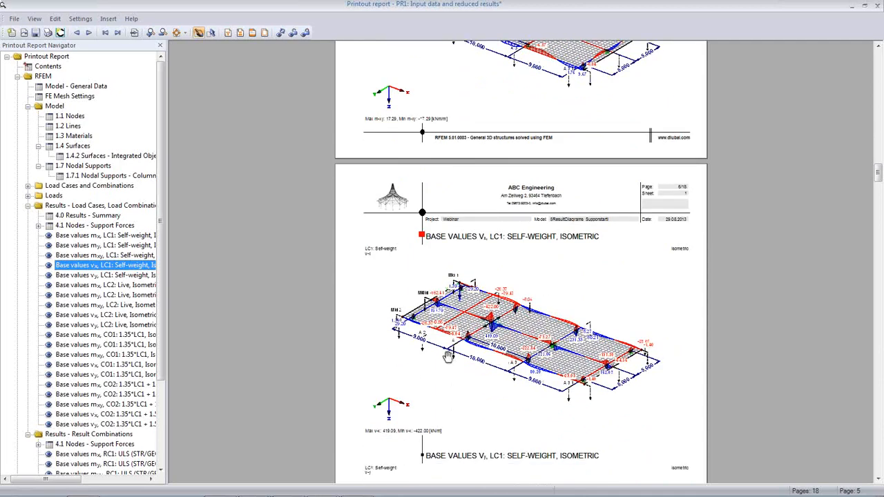
pyautogui.scroll(-1, 563, 337)
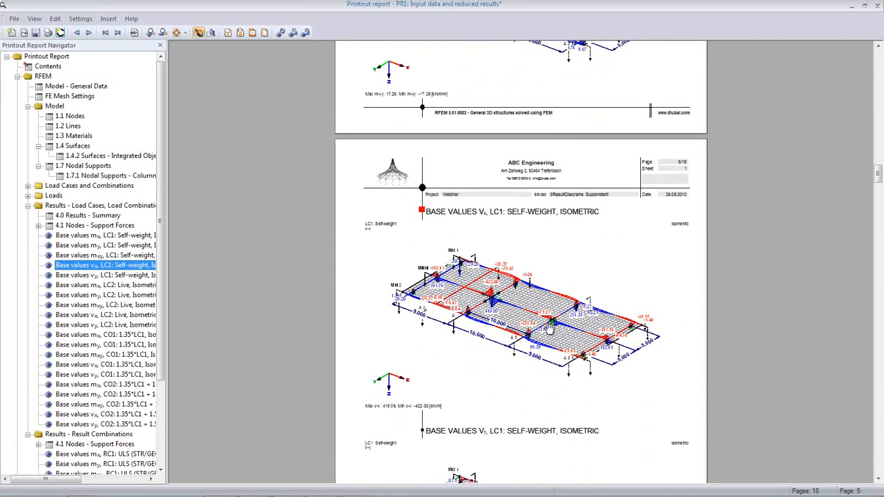
pyautogui.scroll(-5, 496, 301)
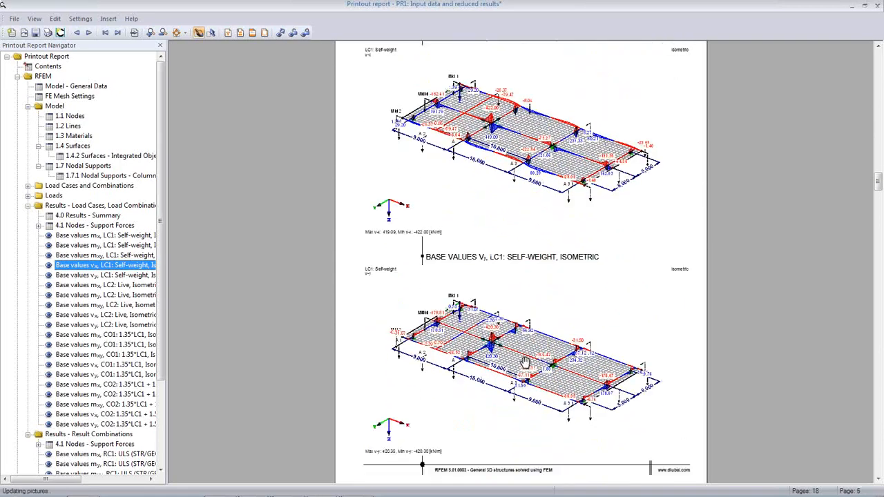
pyautogui.scroll(-5, 525, 353)
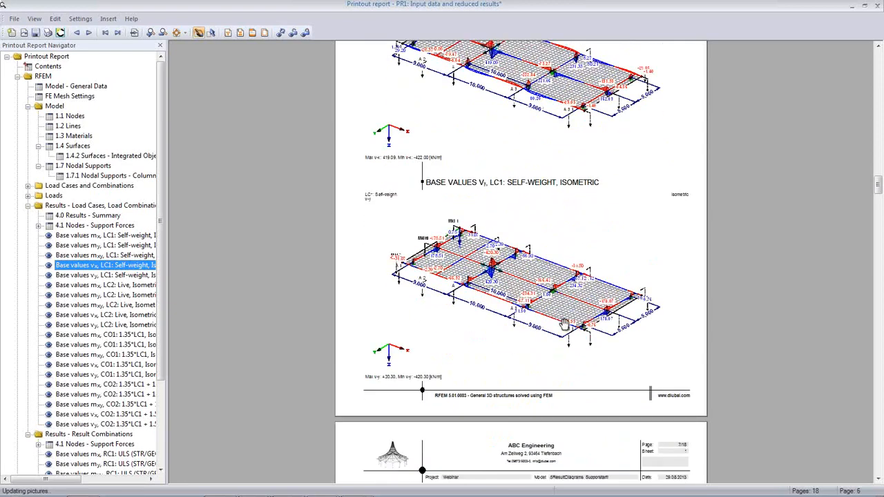
pyautogui.scroll(-2, 591, 306)
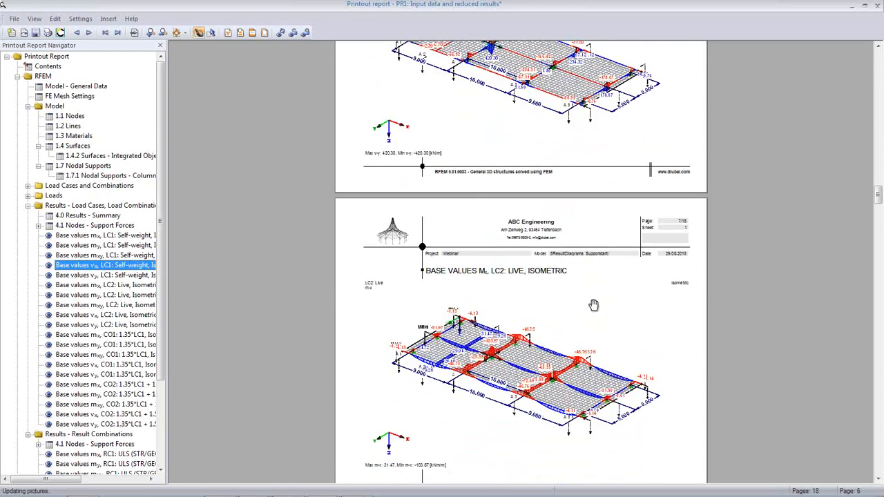
pyautogui.scroll(-3, 593, 307)
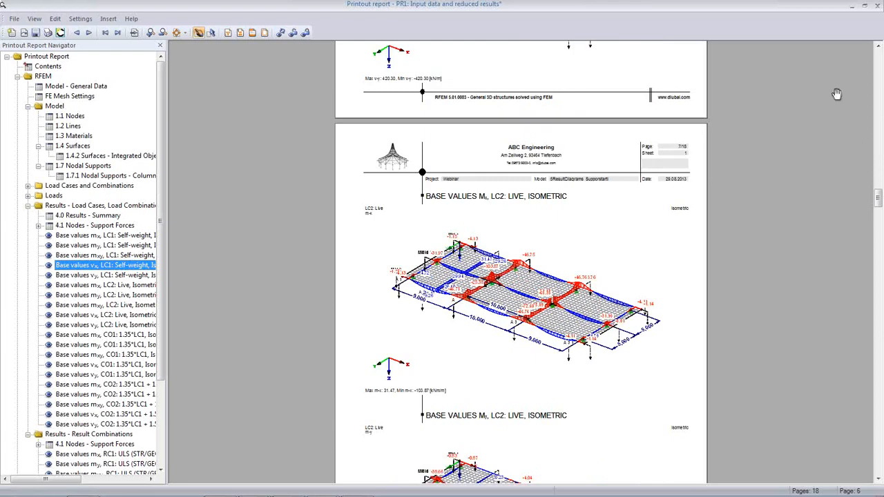
pyautogui.click(876, 9)
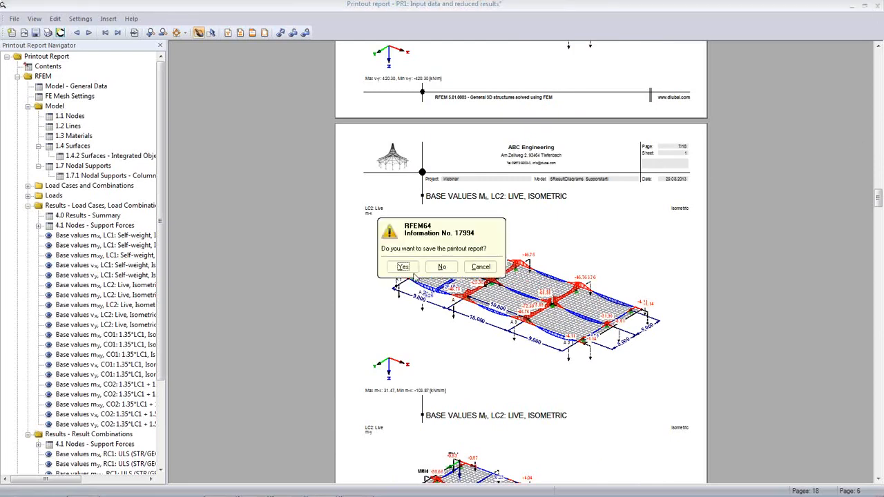
pyautogui.click(441, 267)
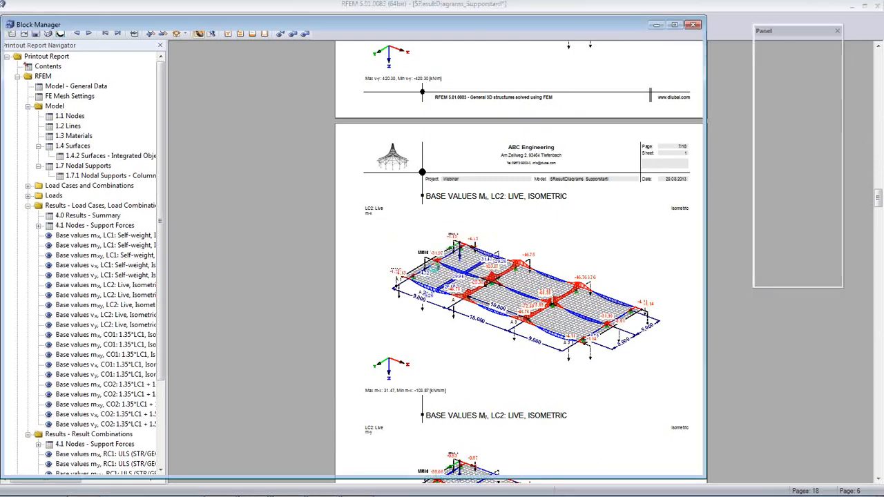
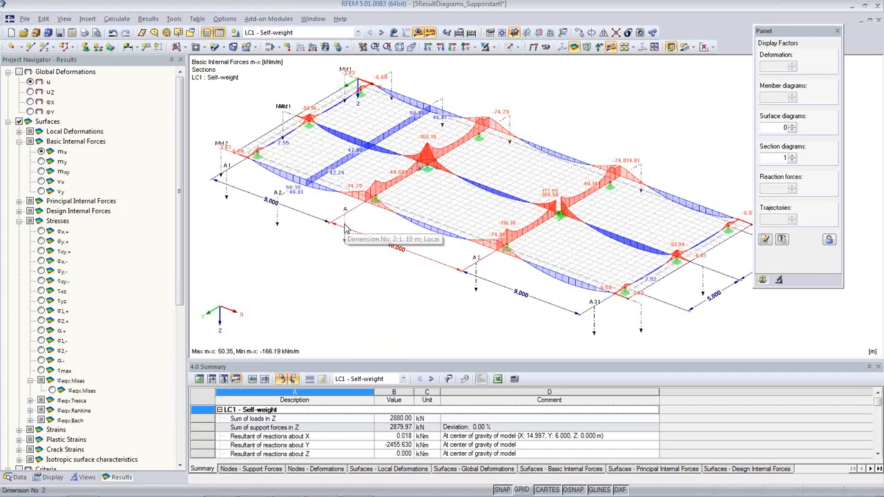
# - Compare the m-x section diagrams at the inner column supports with and without averaging, and display the m-y moments
pyautogui.scroll(3, 570, 216)
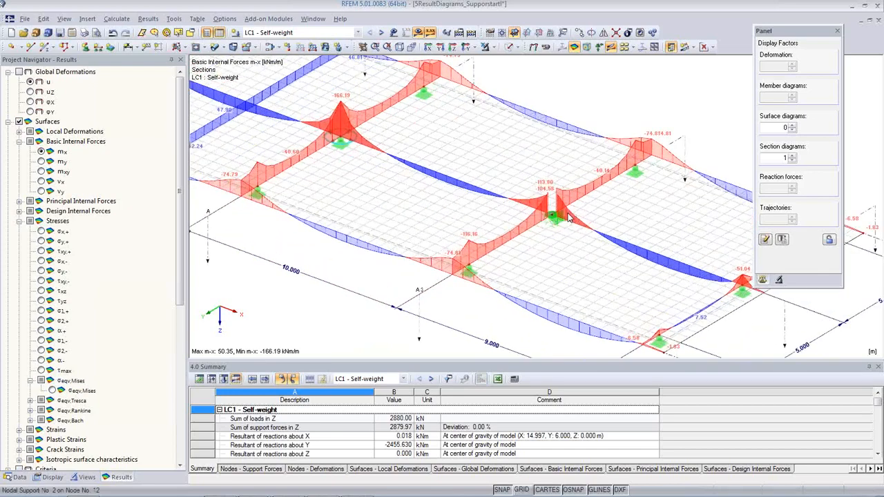
pyautogui.scroll(2, 570, 215)
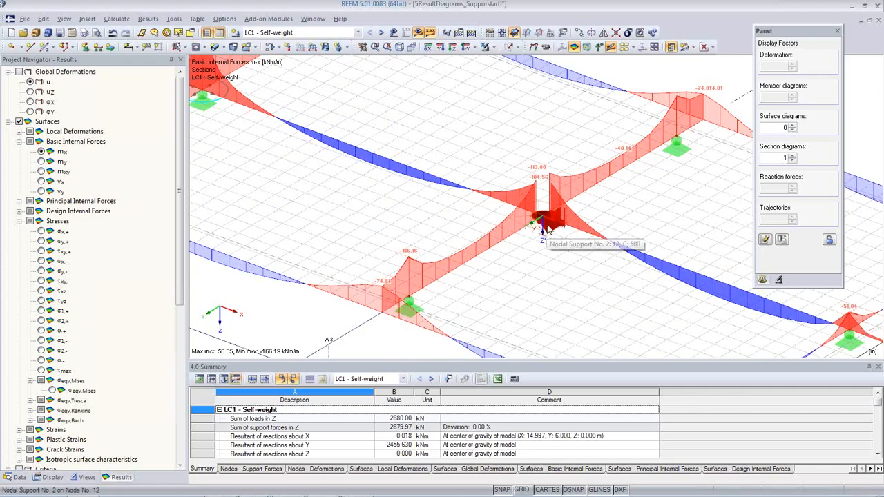
pyautogui.scroll(-3, 359, 199)
pyautogui.moveTo(266, 187); pyautogui.dragTo(407, 199, button='middle')
pyautogui.scroll(1, 403, 183)
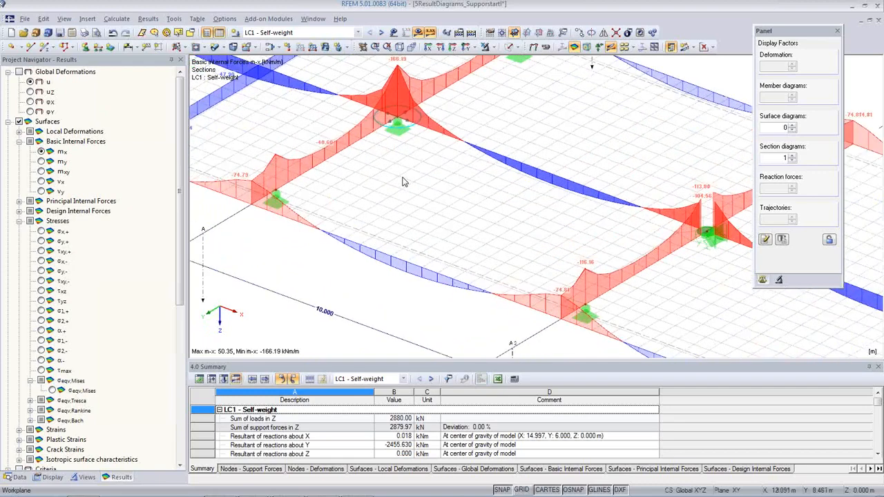
pyautogui.scroll(-1, 404, 182)
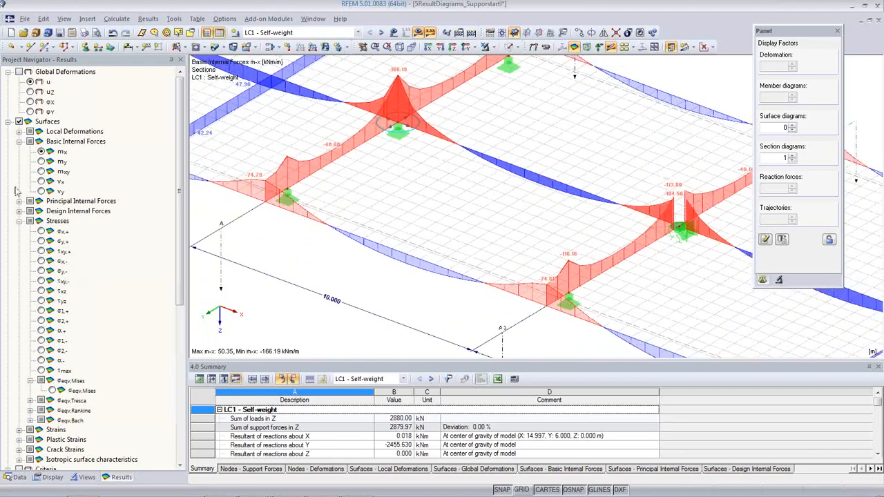
pyautogui.click(41, 160)
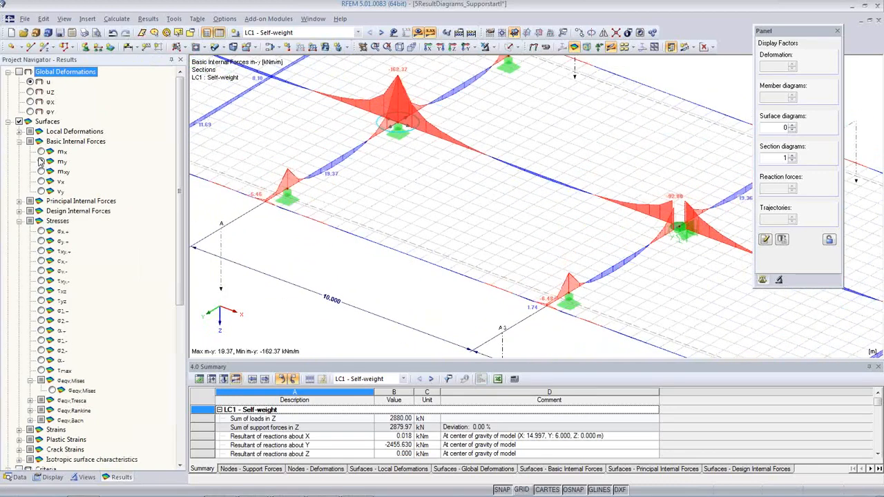
# - Switch from the slab model to the open model 6ParametricHall and orient the hall frame in 3D from its gable end
pyautogui.click(84, 476)
pyautogui.click(45, 477)
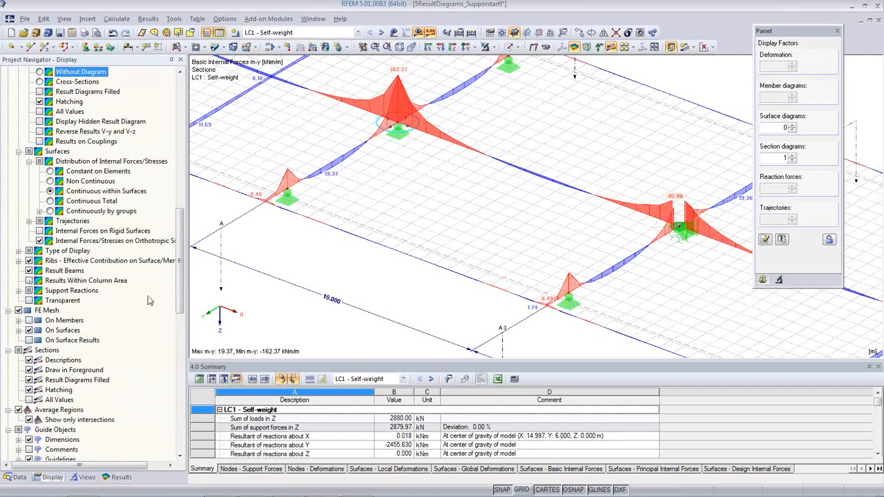
pyautogui.click(19, 476)
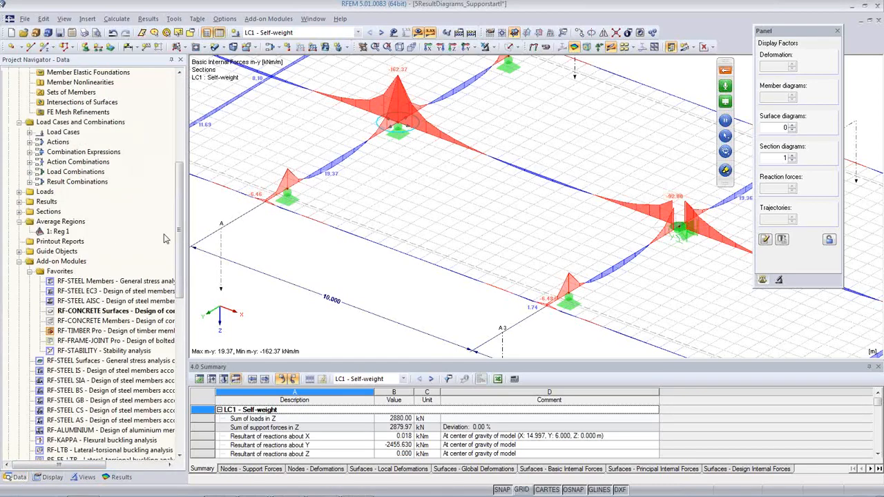
pyautogui.moveTo(179, 269); pyautogui.dragTo(179, 172)
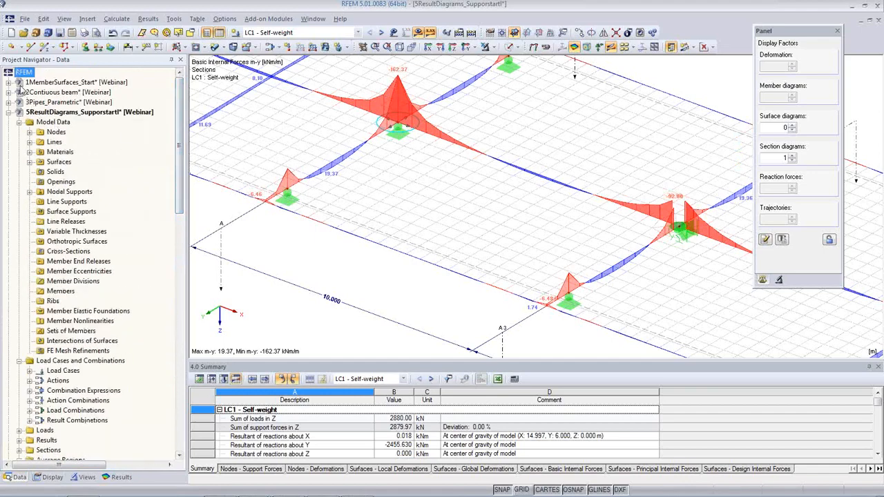
pyautogui.click(9, 112)
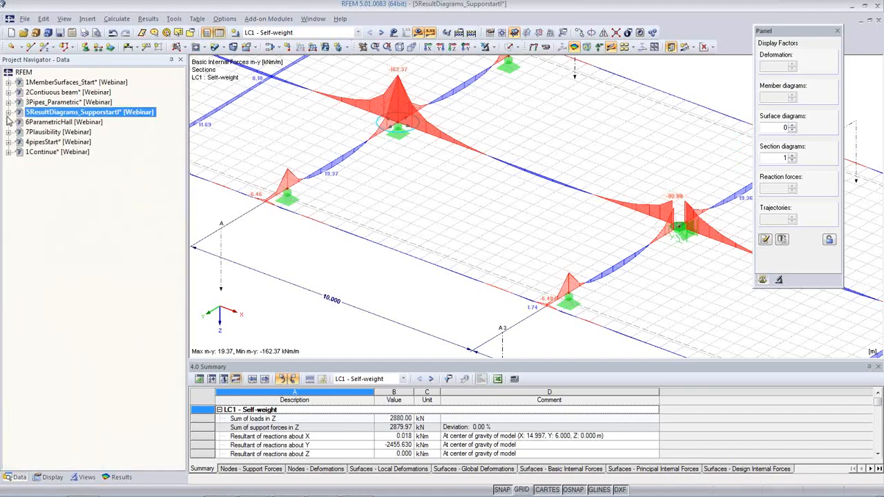
pyautogui.rightClick(50, 122)
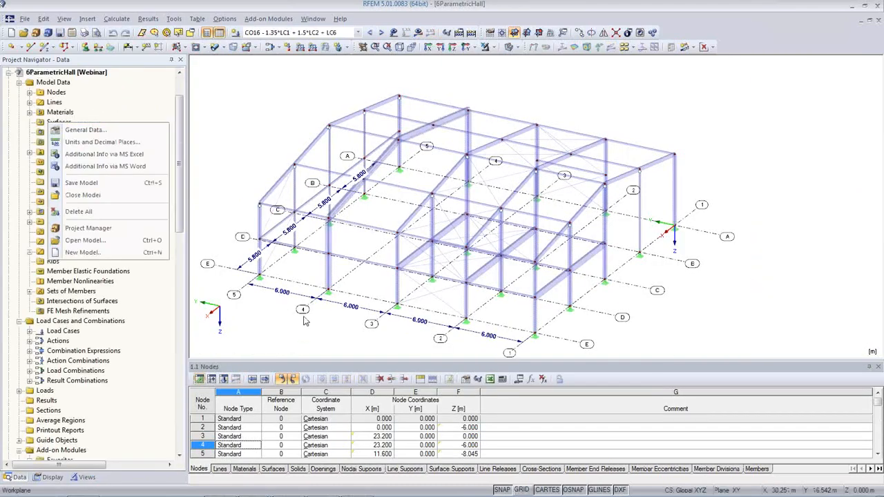
pyautogui.click(301, 337)
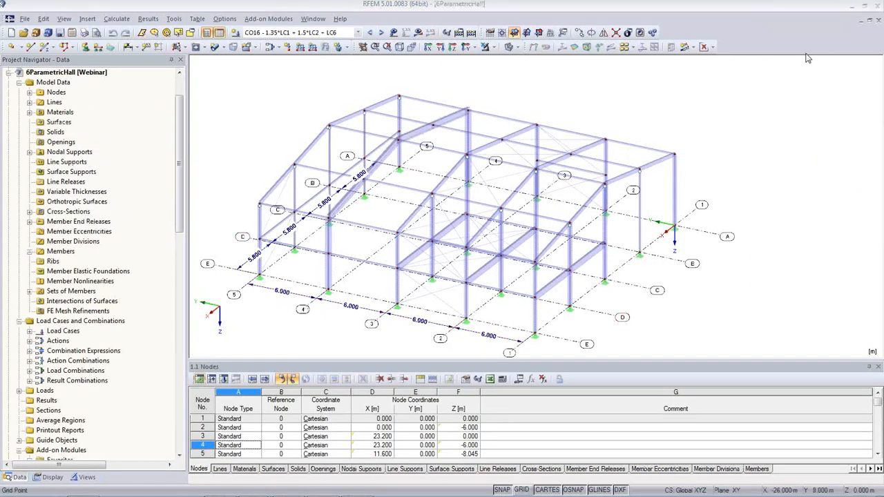
pyautogui.moveTo(373, 305); pyautogui.dragTo(408, 281, button='middle')
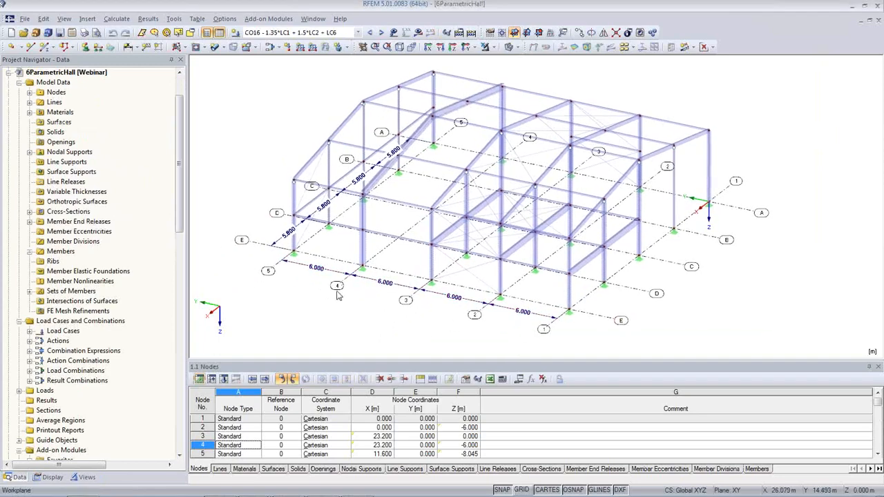
pyautogui.keyDown('ctrl'); pyautogui.moveTo(303, 293); pyautogui.dragTo(578, 345, button='middle'); pyautogui.keyUp('ctrl')
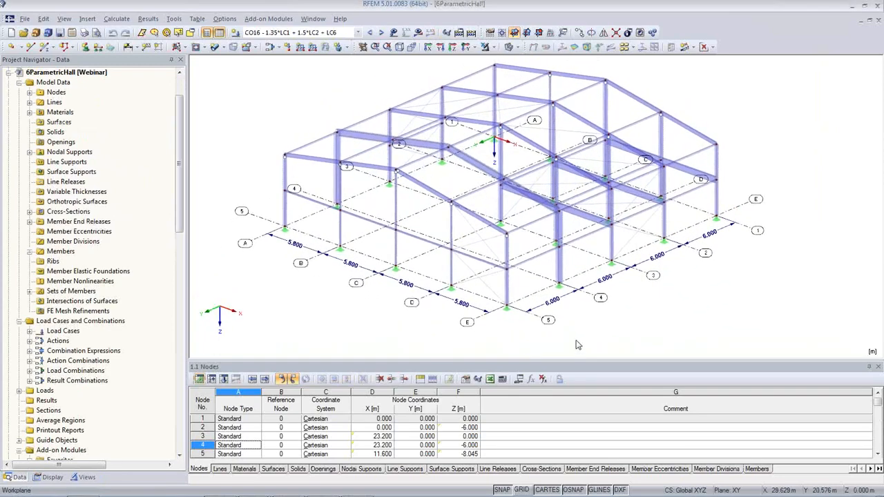
# - In the hall's parameter list, set Spacing_a to 7 m and Spacing_b to 6 m
pyautogui.click(518, 380)
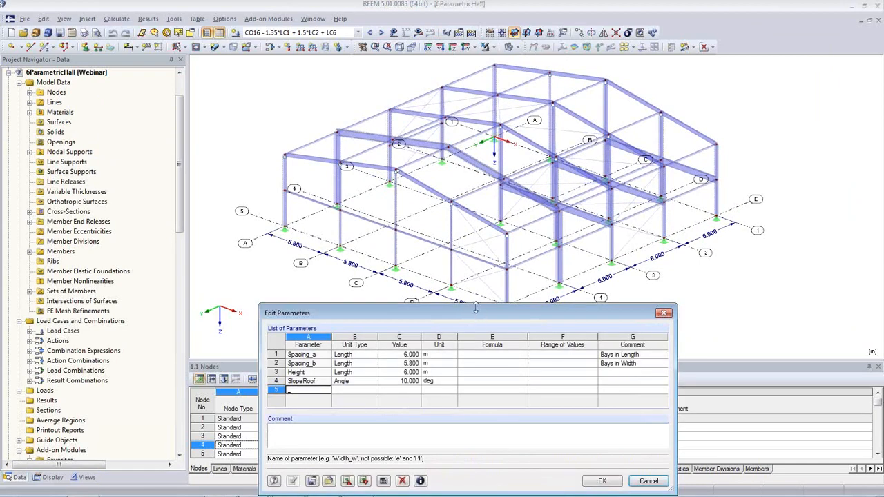
pyautogui.moveTo(475, 308); pyautogui.dragTo(474, 323)
pyautogui.click(388, 366)
pyautogui.doubleClick(388, 366)
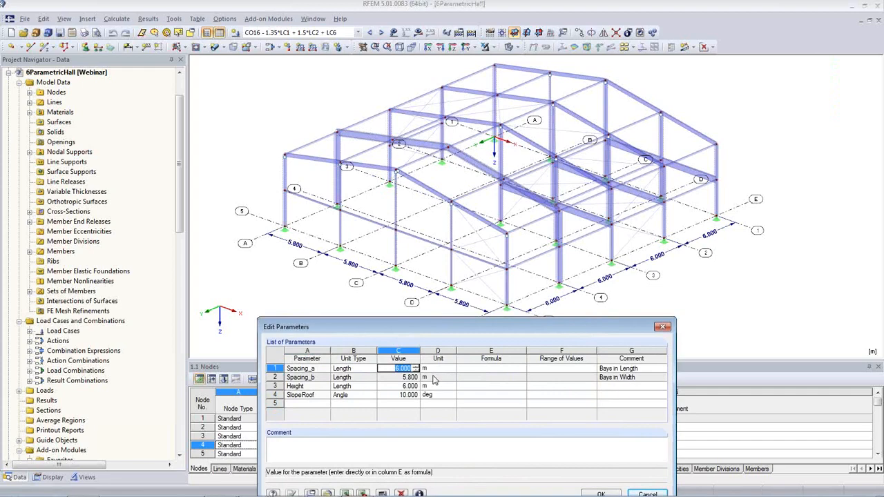
pyautogui.write('7')
pyautogui.press('Return')
pyautogui.click(400, 377)
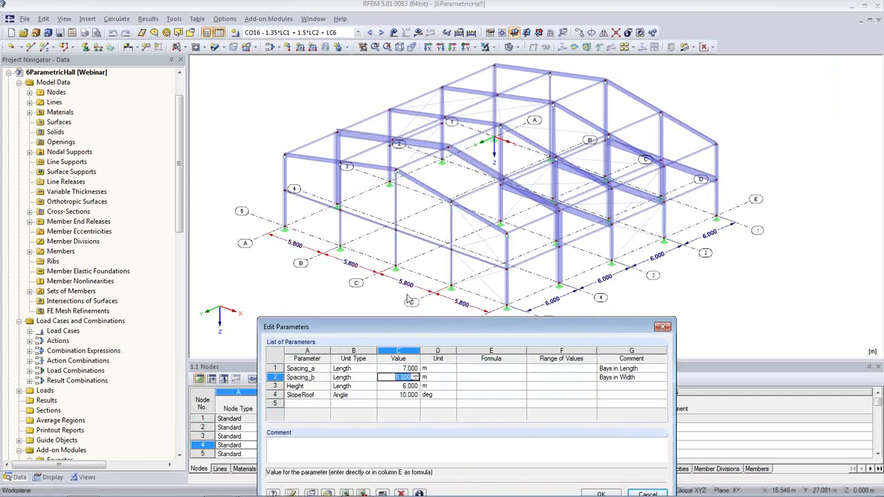
pyautogui.write('6')
pyautogui.press('Return')
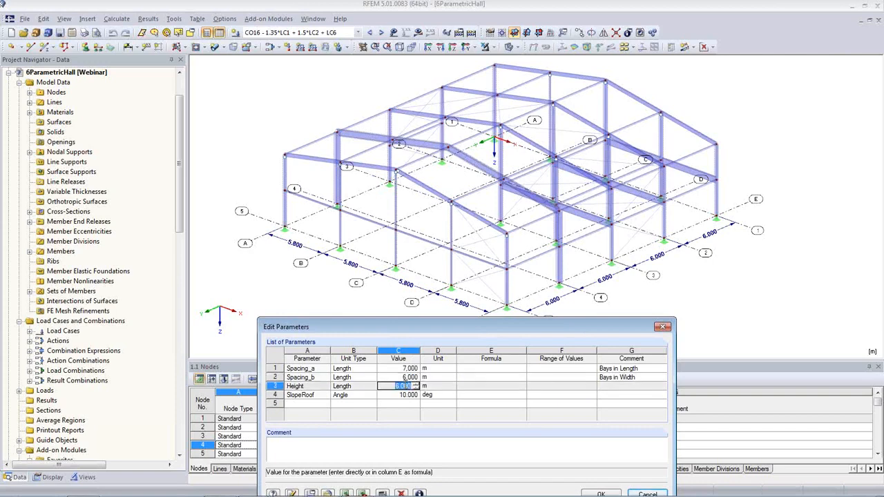
# - Set the SlopeRoof parameter to 20 degrees, apply the parameters to the hall, and close the parameter list
pyautogui.click(399, 387)
pyautogui.click(398, 395)
pyautogui.click(398, 394)
pyautogui.write('20')
pyautogui.press('Tab')
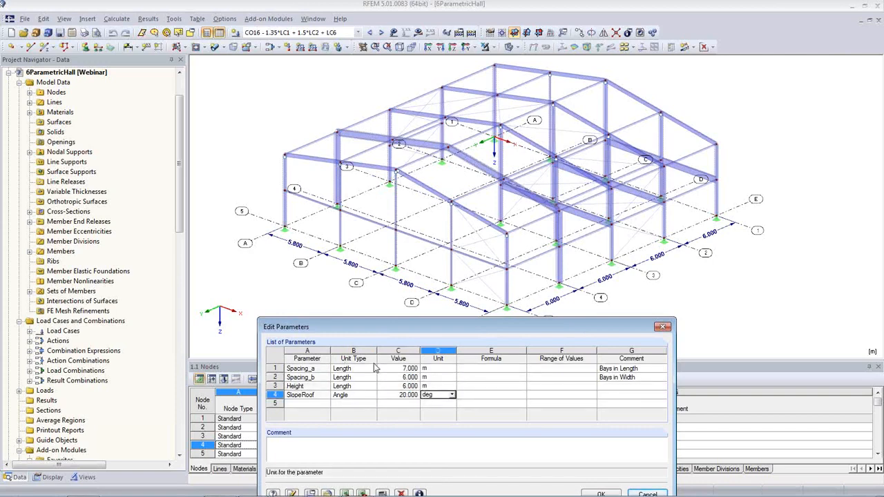
pyautogui.press('Return')
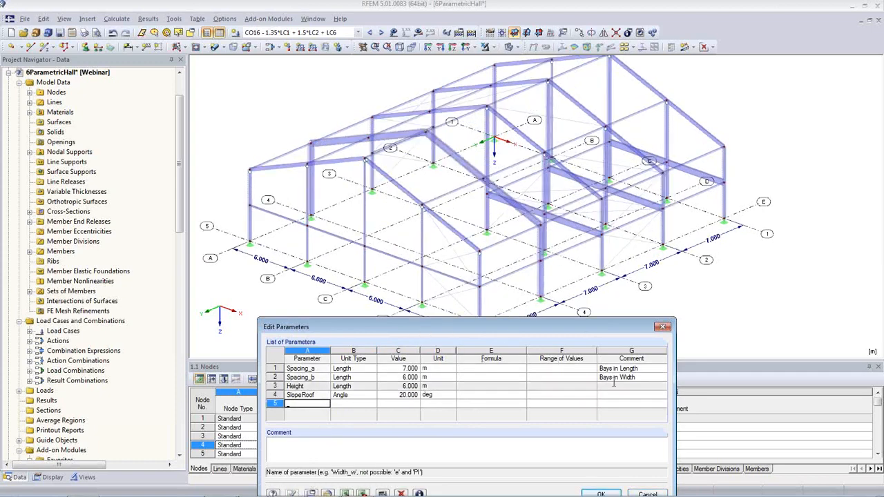
pyautogui.click(663, 327)
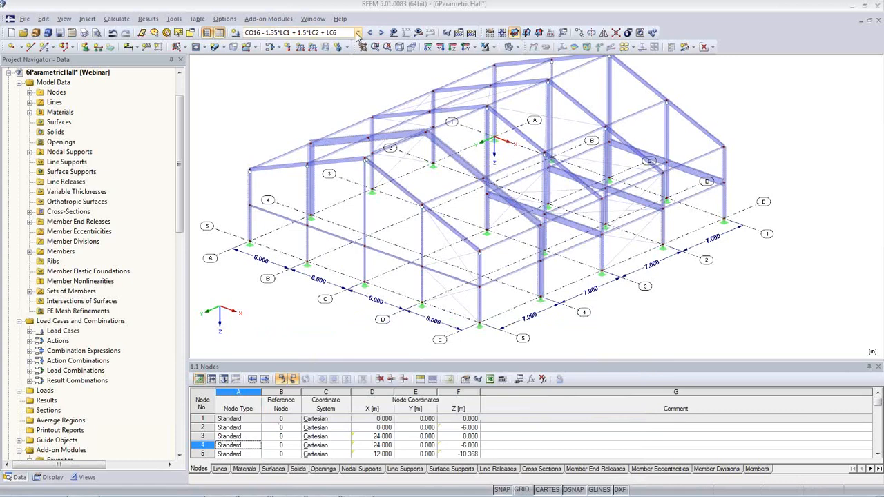
# - Display the loads on the modified hall and examine the load cases LC1 Self-weight, LC2 Snow and LC3 Wind in x
pyautogui.click(353, 33)
pyautogui.click(349, 50)
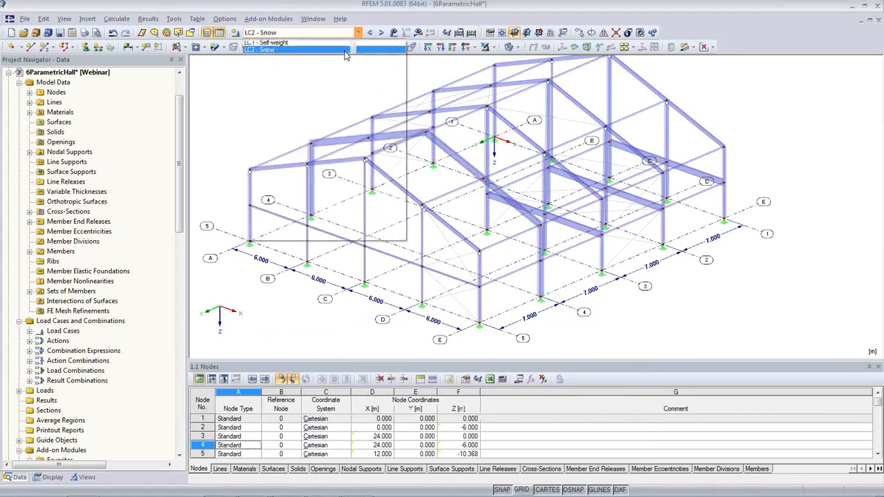
pyautogui.click(392, 33)
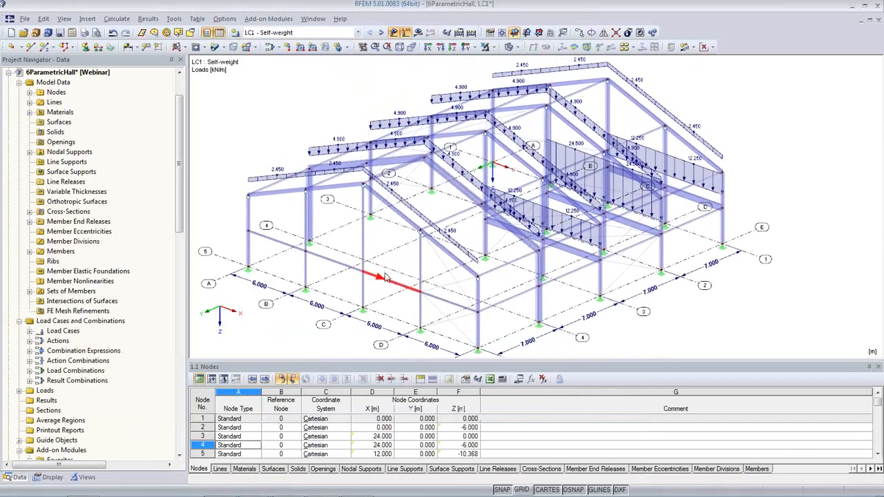
pyautogui.click(382, 34)
pyautogui.click(382, 33)
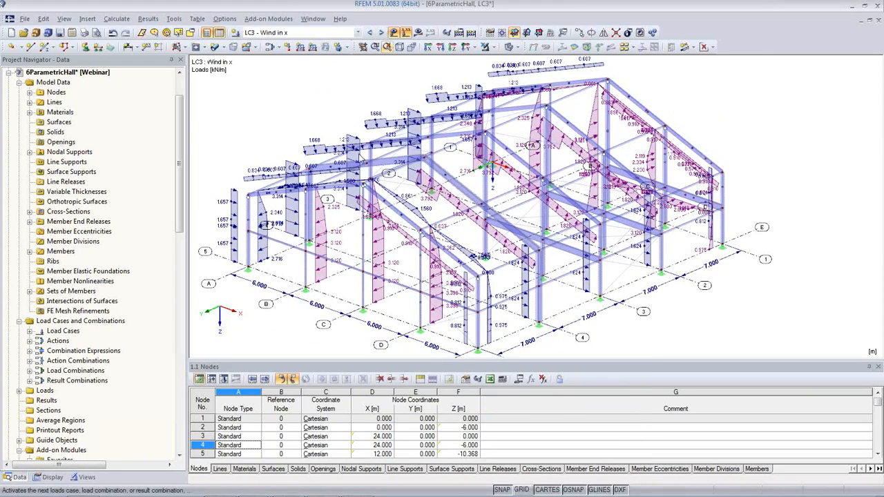
pyautogui.click(369, 33)
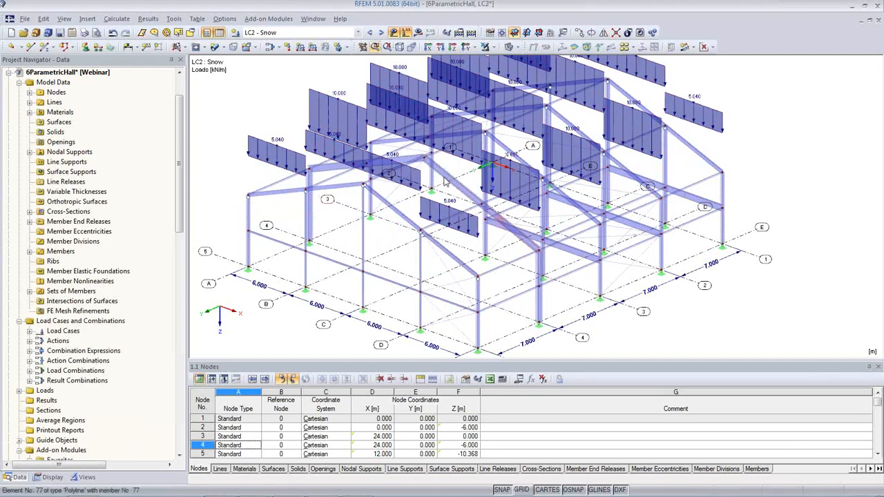
pyautogui.scroll(-3, 387, 173)
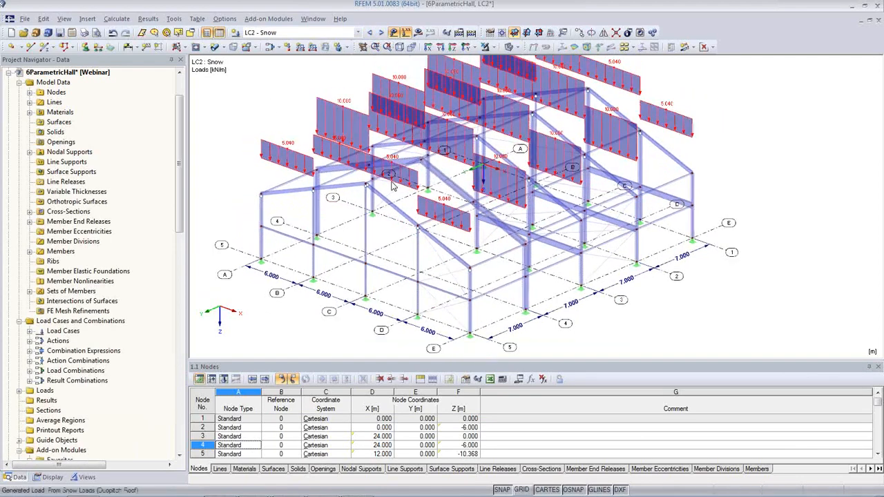
pyautogui.click(373, 35)
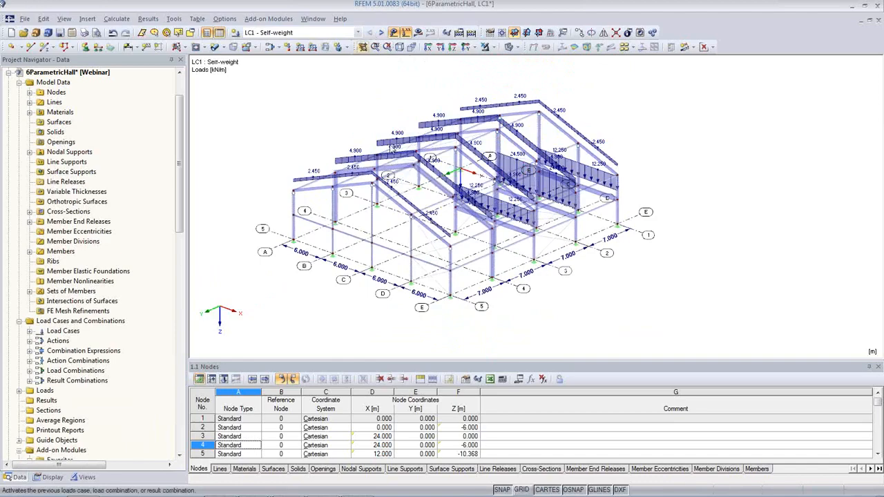
pyautogui.keyDown('ctrl'); pyautogui.moveTo(484, 245); pyautogui.dragTo(462, 239, button='middle'); pyautogui.keyUp('ctrl')
pyautogui.scroll(3, 439, 209)
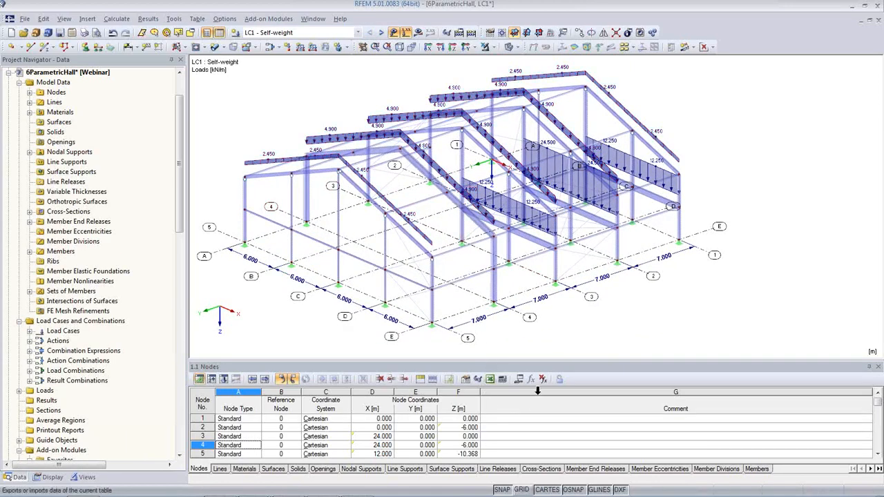
# - Set the Spacing_a parameter to 6 m and apply it to the hall model
pyautogui.click(519, 379)
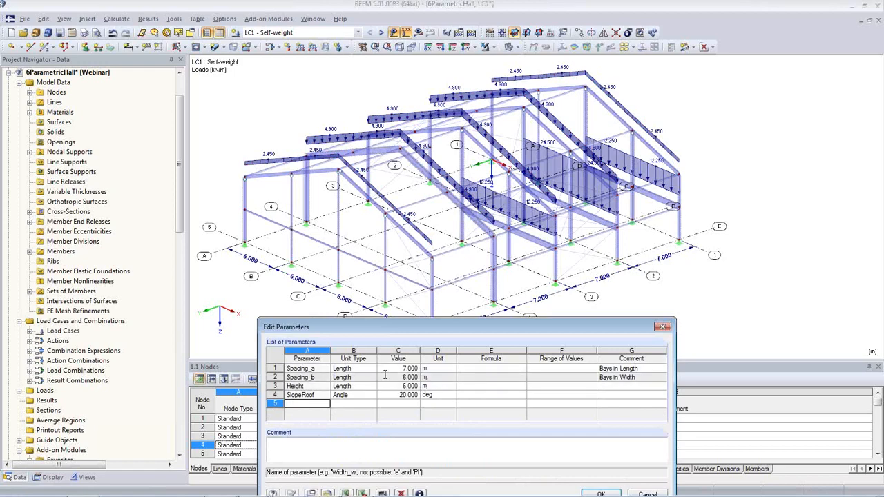
pyautogui.click(400, 370)
pyautogui.click(399, 372)
pyautogui.write('6')
pyautogui.press('Return')
pyautogui.click(292, 494)
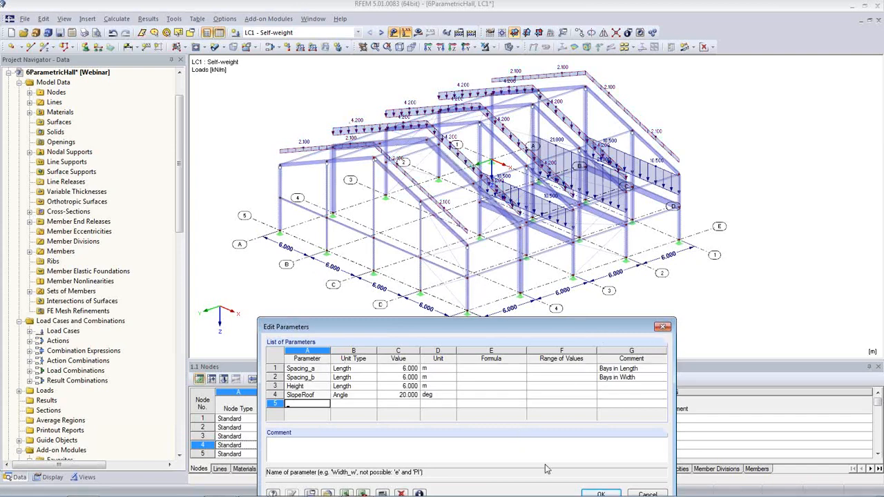
pyautogui.click(615, 495)
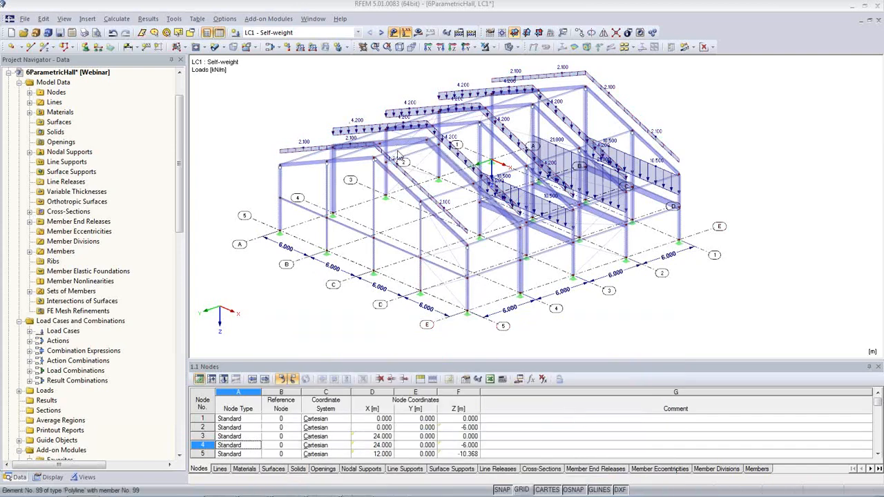
# - Try to calculate load combination CO16 (1.35*LC1 + 1.5*LC2 + LC6), decline displaying its results and close the calculation messages
pyautogui.click(357, 33)
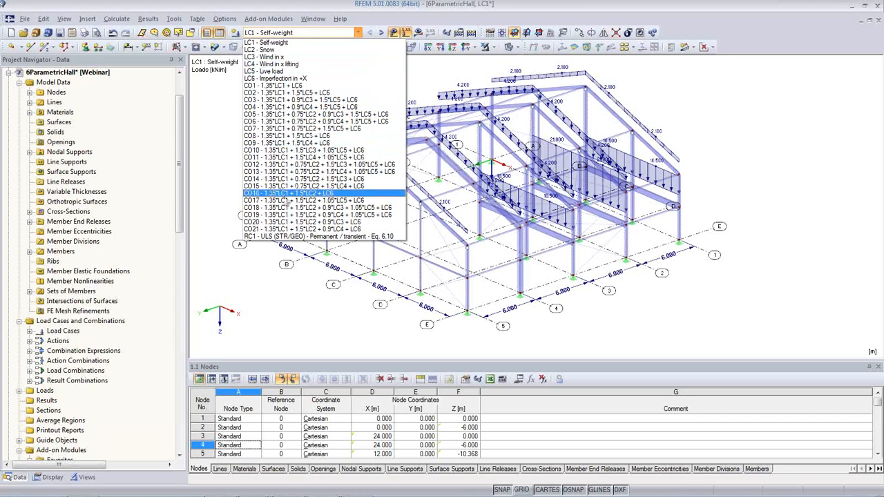
pyautogui.click(297, 194)
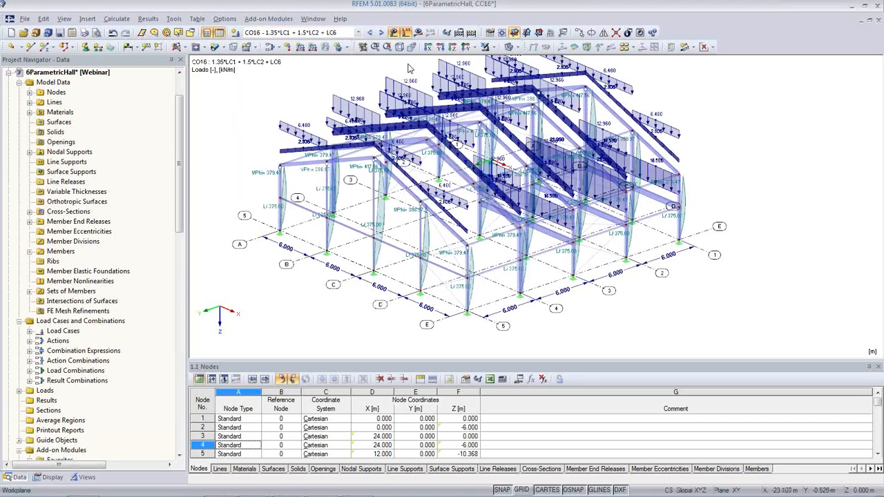
pyautogui.click(418, 34)
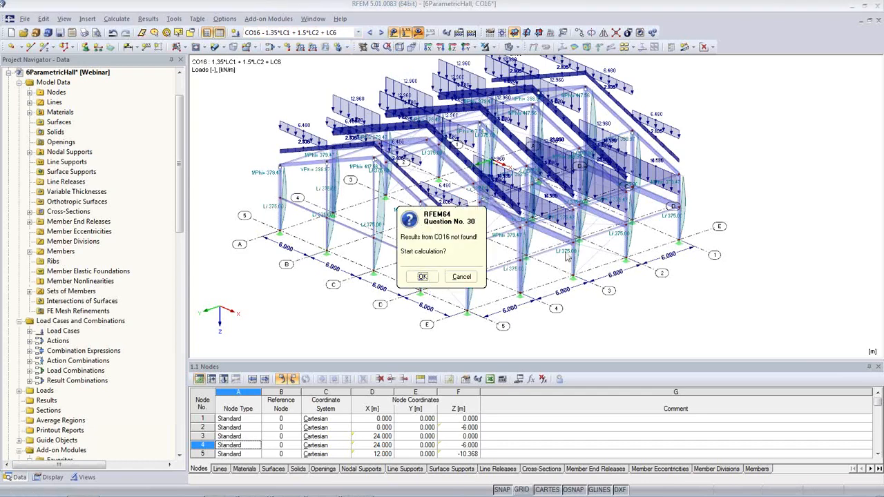
pyautogui.click(421, 276)
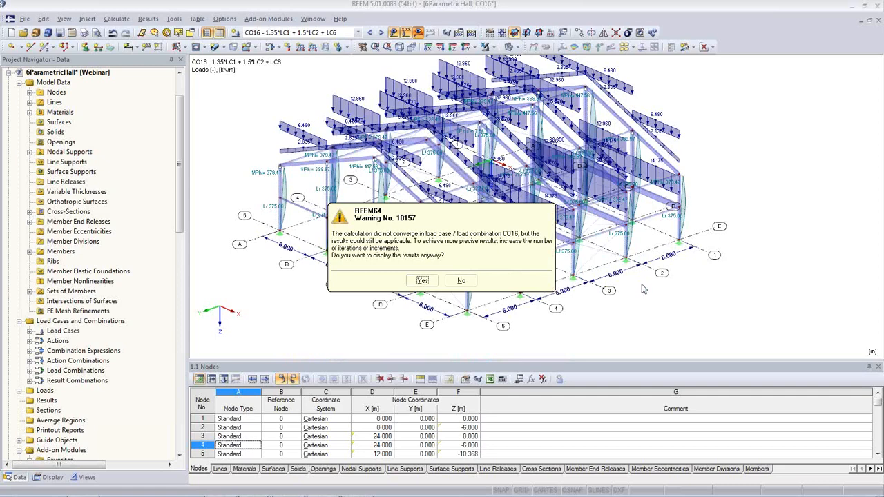
pyautogui.click(459, 281)
pyautogui.click(460, 281)
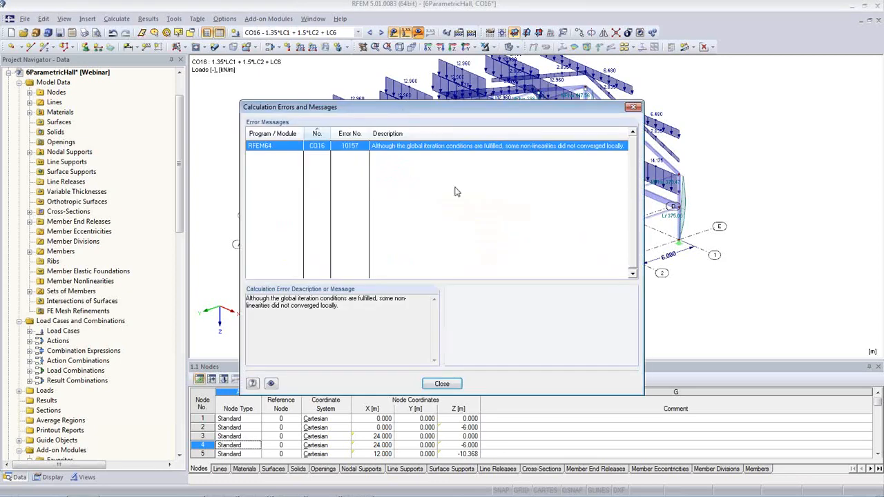
pyautogui.click(442, 383)
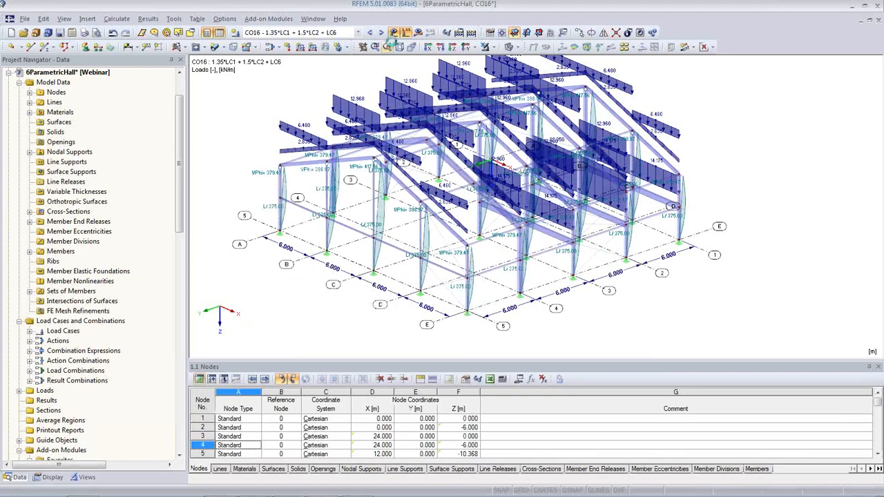
# - Hide the loads, make LC1 Self-weight the current load case and calculate its results
pyautogui.click(393, 34)
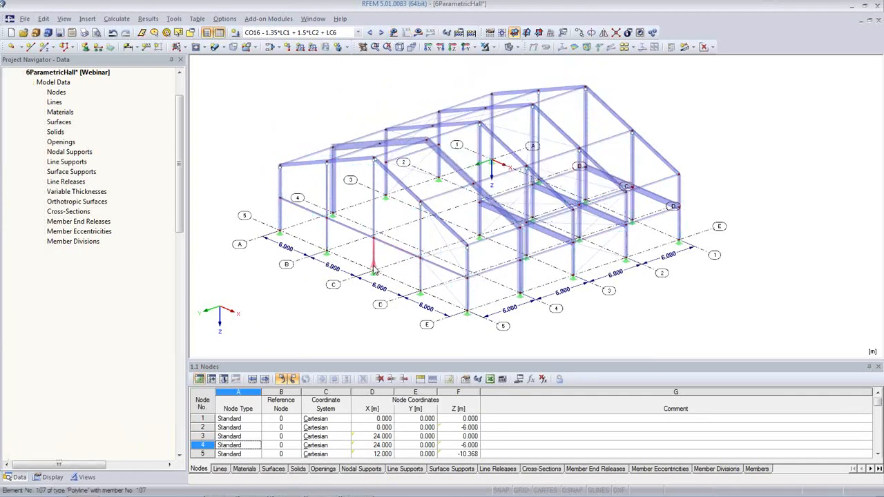
pyautogui.click(359, 33)
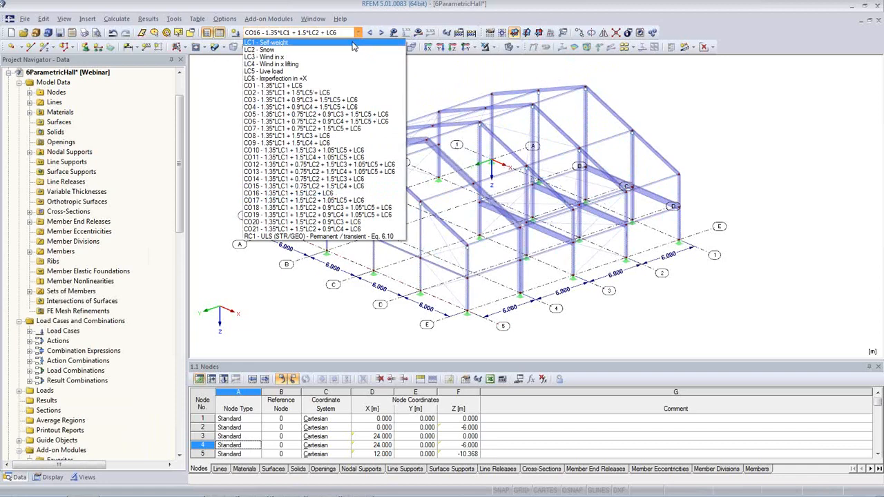
pyautogui.click(352, 42)
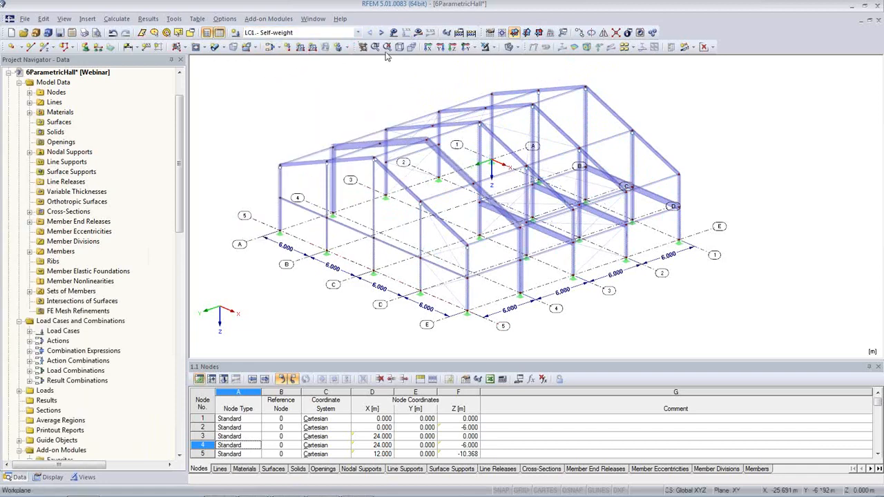
pyautogui.click(420, 35)
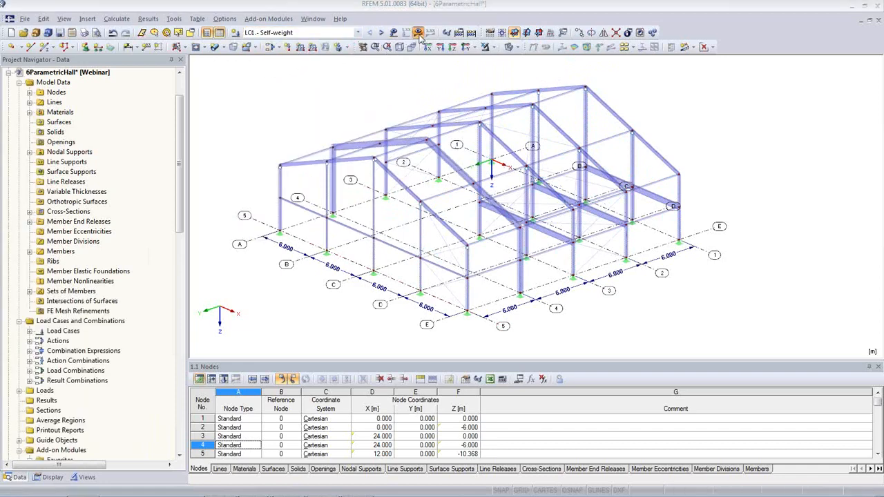
pyautogui.click(423, 278)
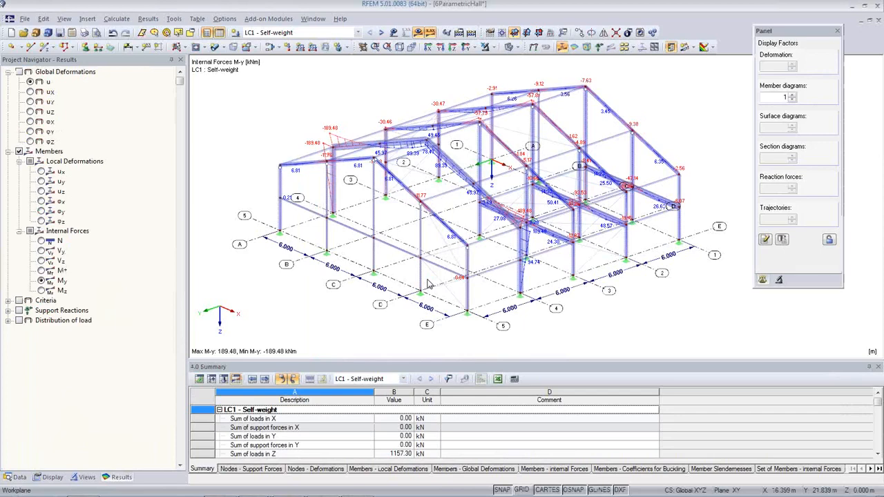
# - Examine the method of analysis in the calculation parameters of load case LC1 Self-weight and close the load case settings
pyautogui.click(16, 477)
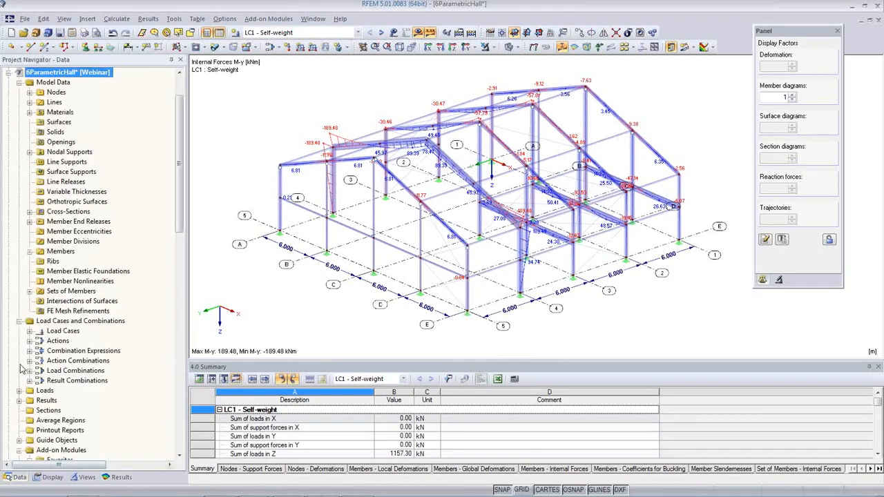
pyautogui.click(29, 331)
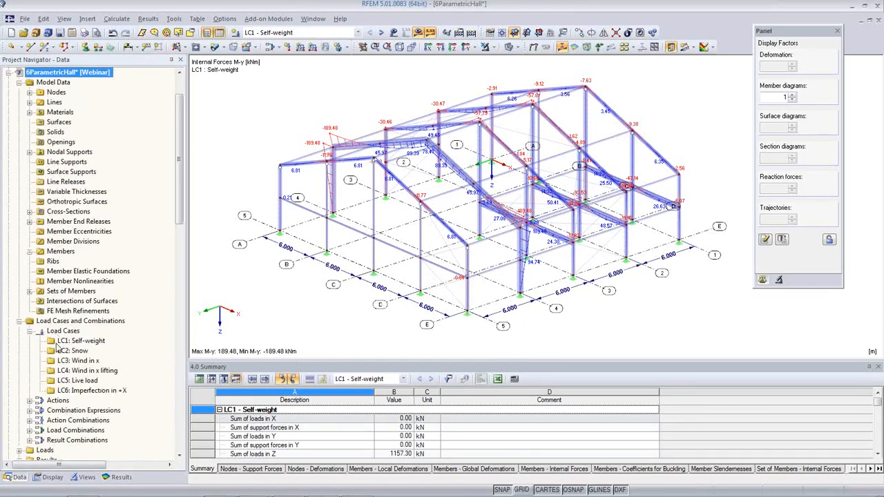
pyautogui.rightClick(61, 341)
pyautogui.click(89, 352)
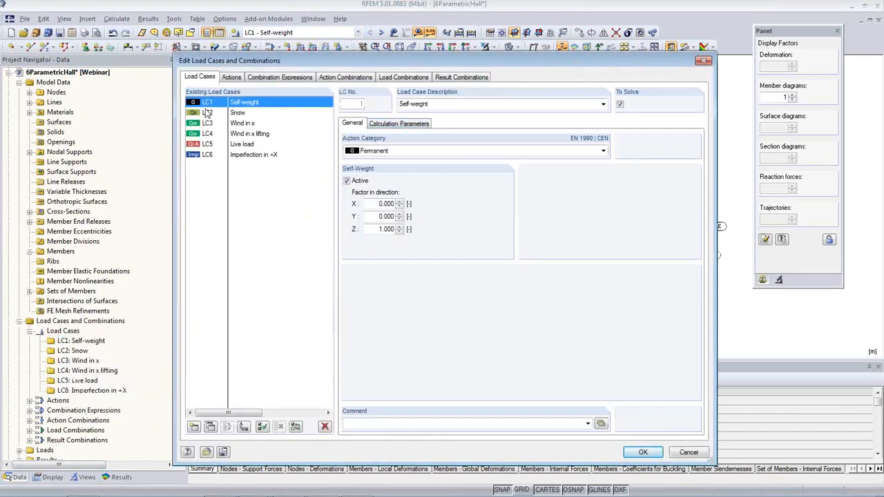
pyautogui.click(398, 125)
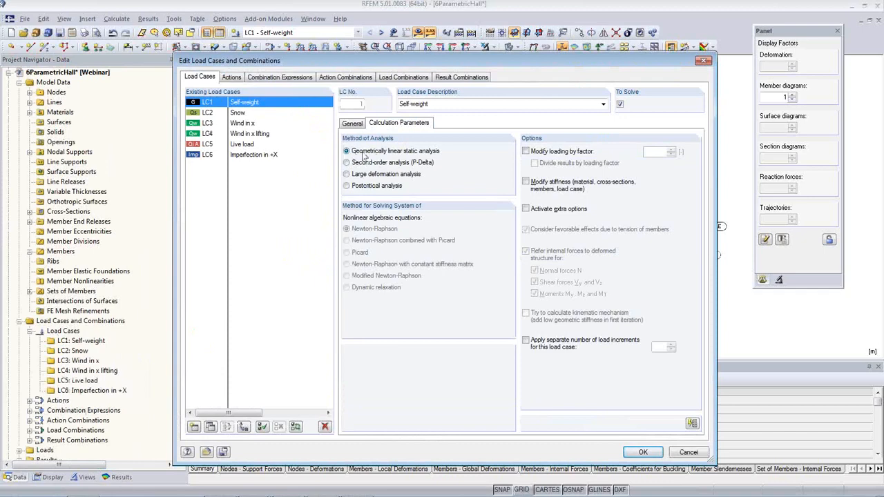
pyautogui.click(706, 62)
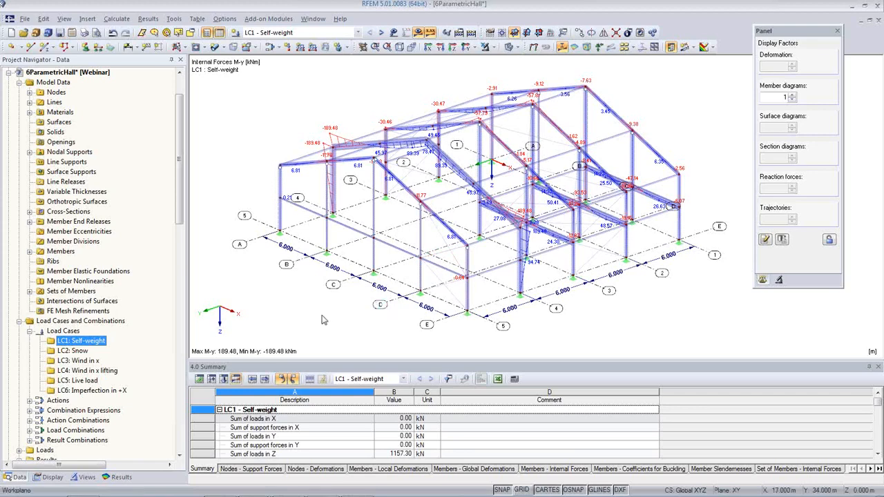
# - Run an RF-STABILITY eigenvalue analysis for the four lowest eigenvalues with axial forces from LC1, and return to the model
pyautogui.scroll(-8, 155, 384)
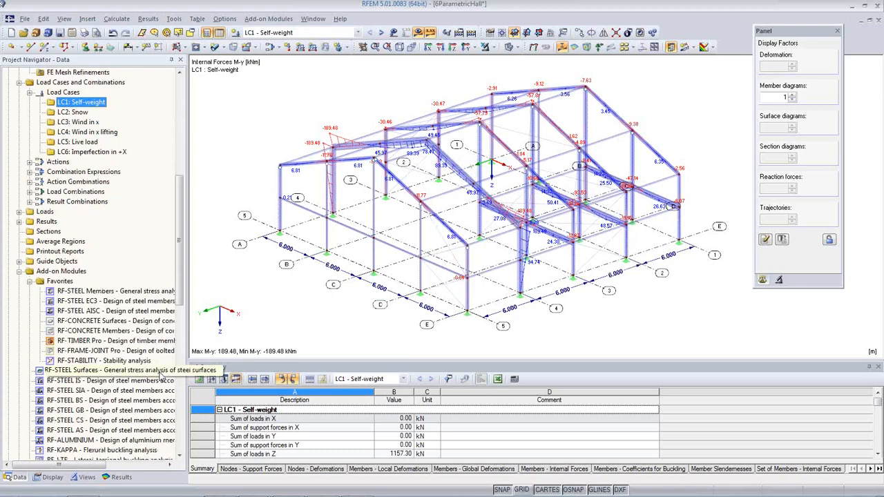
pyautogui.click(93, 362)
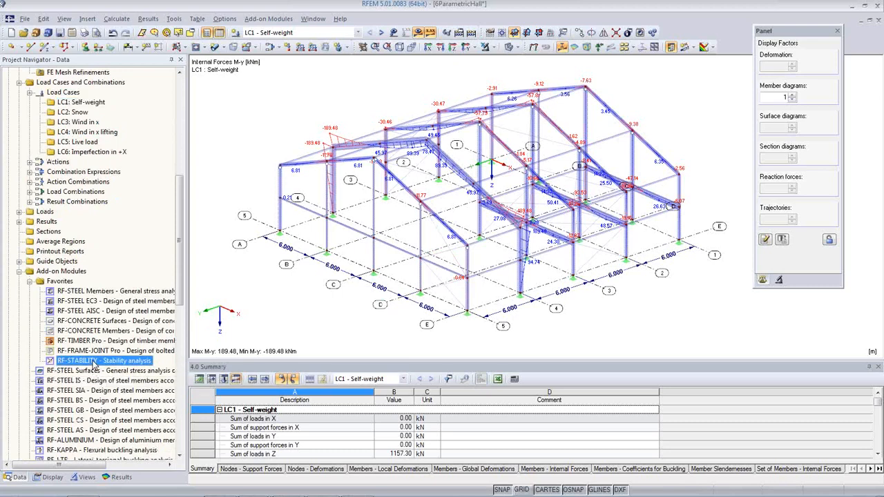
pyautogui.doubleClick(102, 361)
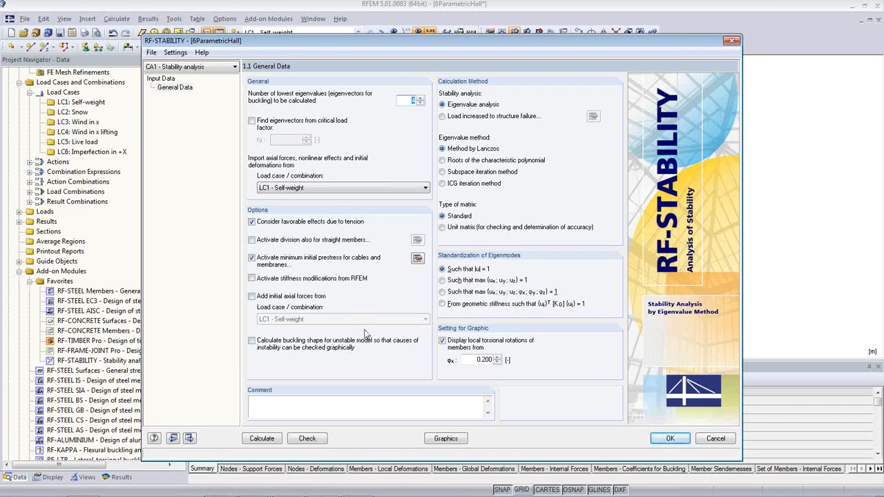
pyautogui.click(262, 440)
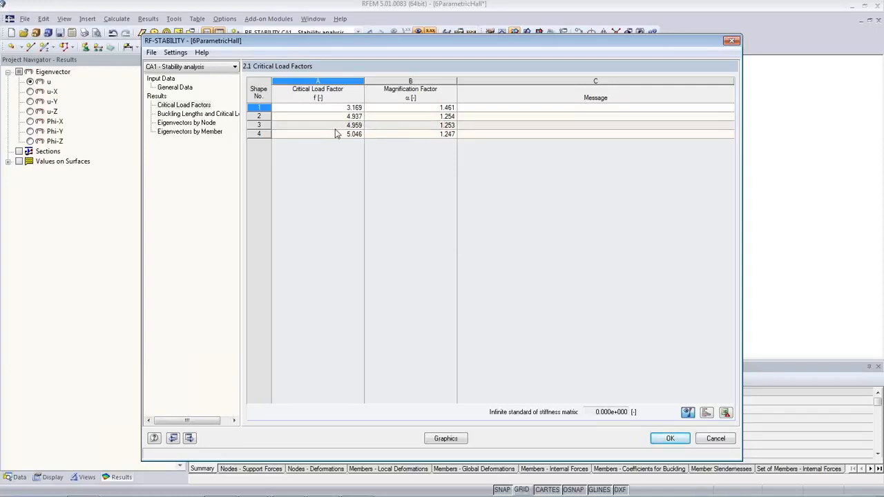
pyautogui.click(667, 439)
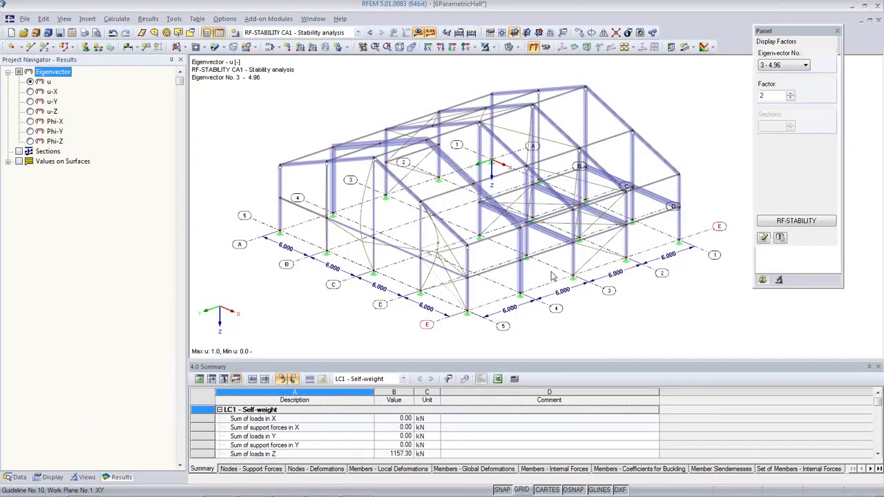
# - Show eigenvector 1 with a display factor of 3.5 and animate its buckling shape
pyautogui.click(784, 65)
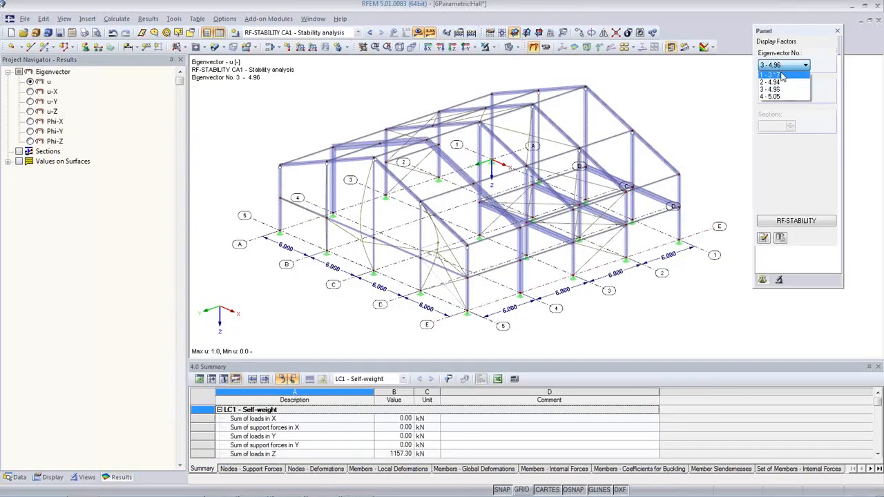
pyautogui.click(777, 72)
pyautogui.doubleClick(764, 96)
pyautogui.write('3.5')
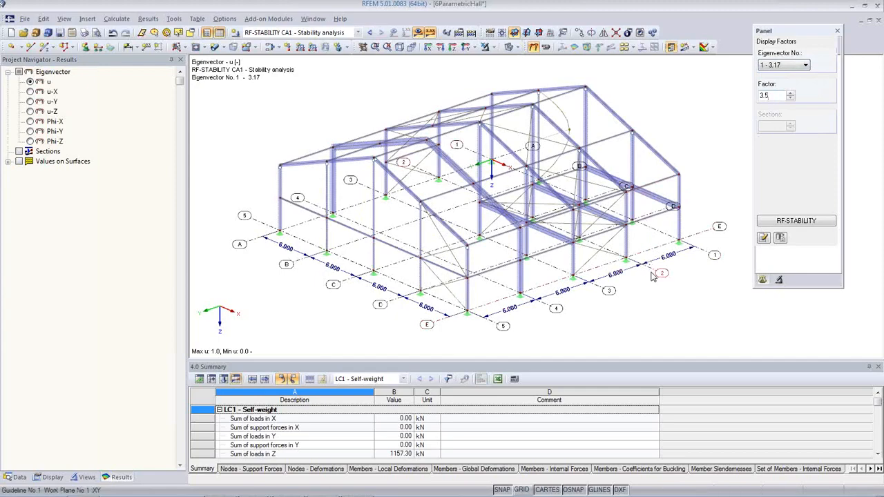
pyautogui.keyDown('ctrl'); pyautogui.moveTo(657, 286); pyautogui.dragTo(357, 277, button='middle'); pyautogui.keyUp('ctrl')
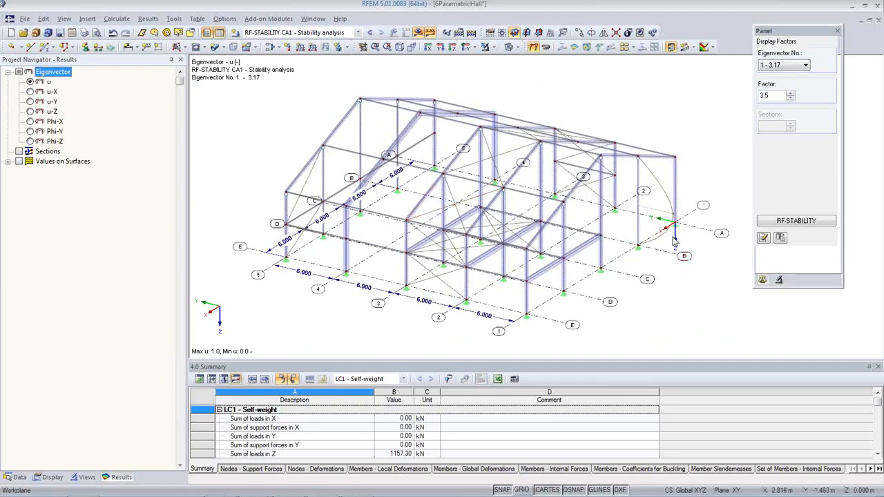
pyautogui.click(545, 47)
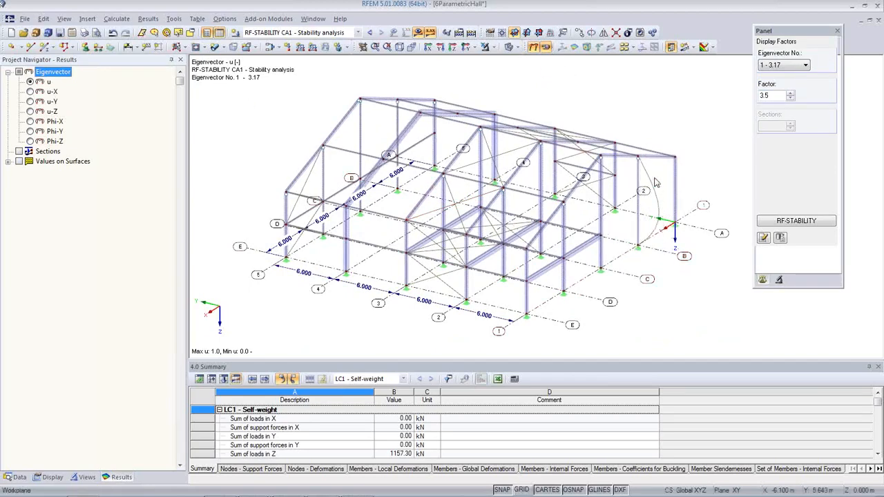
# - Examine the buckling shapes of eigenvectors 2, 3 and 4, animating the second one
pyautogui.click(787, 66)
pyautogui.click(786, 83)
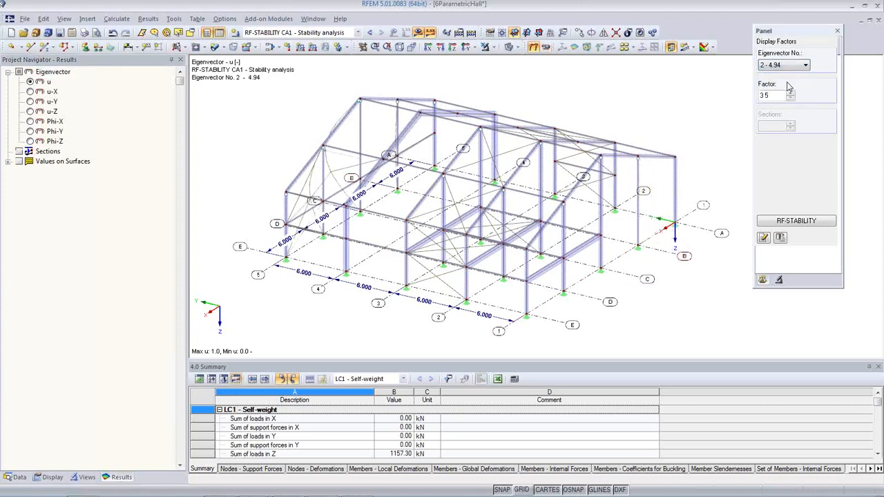
pyautogui.click(545, 47)
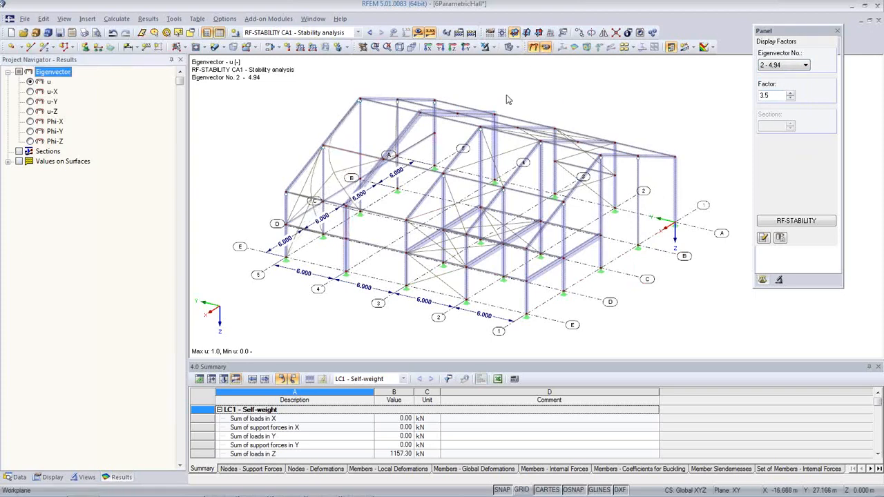
pyautogui.click(794, 67)
pyautogui.click(789, 91)
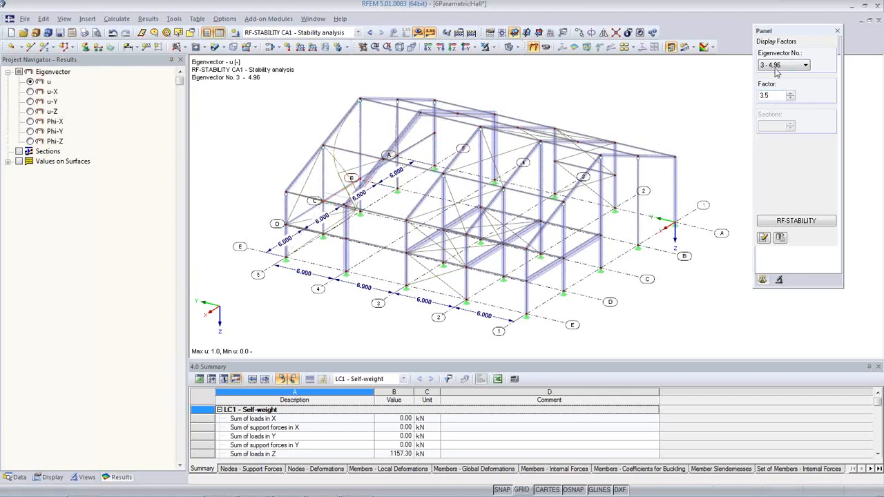
pyautogui.click(787, 64)
pyautogui.click(771, 96)
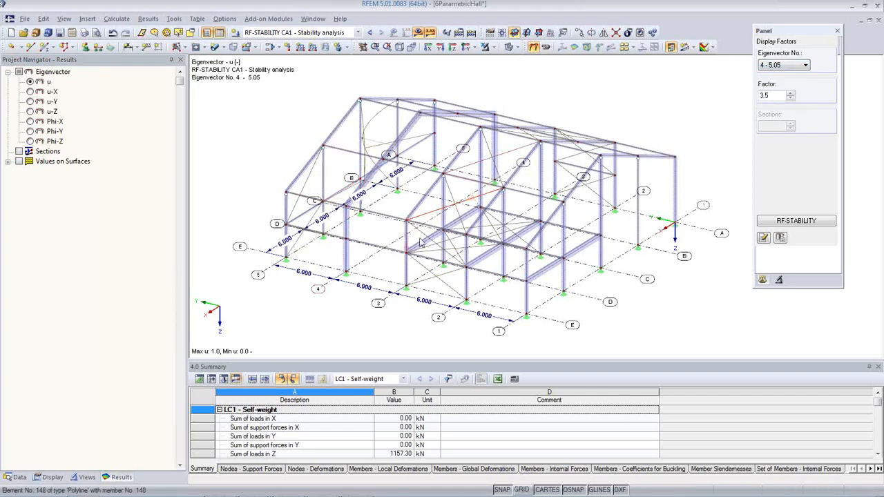
pyautogui.keyDown('ctrl'); pyautogui.moveTo(461, 293); pyautogui.dragTo(576, 270, button='middle'); pyautogui.keyUp('ctrl')
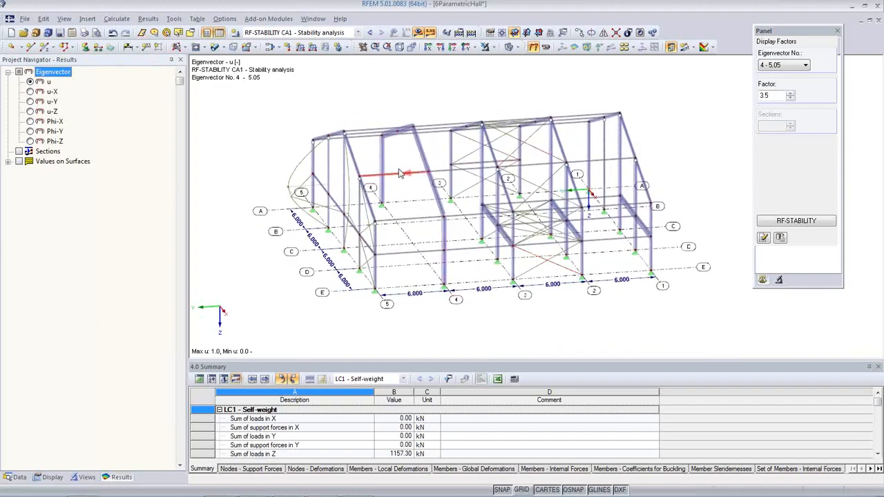
pyautogui.keyDown('ctrl'); pyautogui.moveTo(449, 253); pyautogui.dragTo(518, 279, button='middle'); pyautogui.keyUp('ctrl')
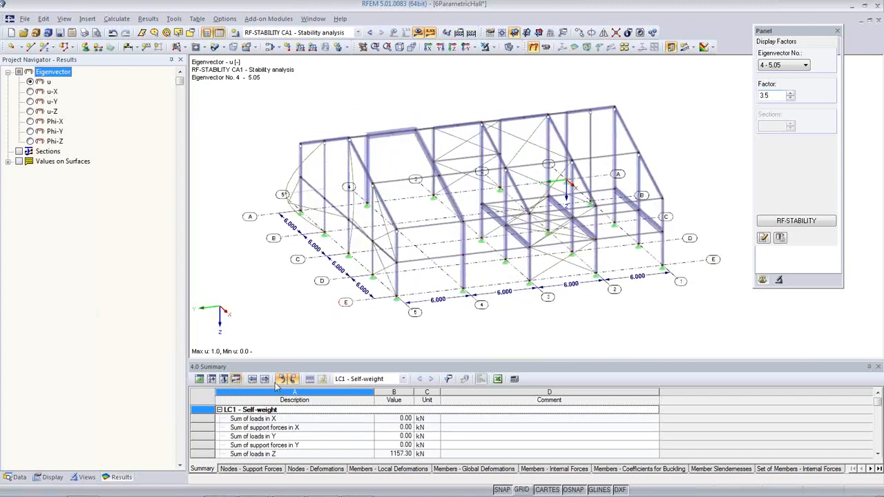
# - Change the cross-section of the internal gable columns to HE A 200 in the cross-sections table
pyautogui.click(199, 379)
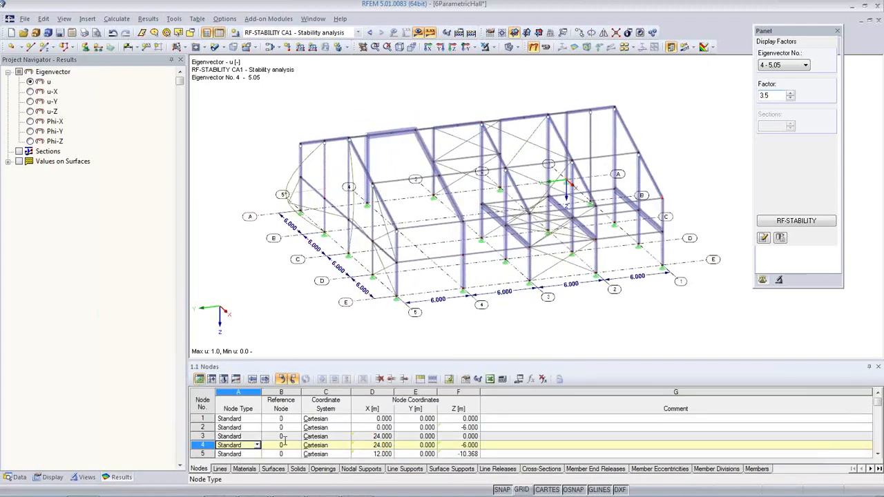
pyautogui.click(539, 470)
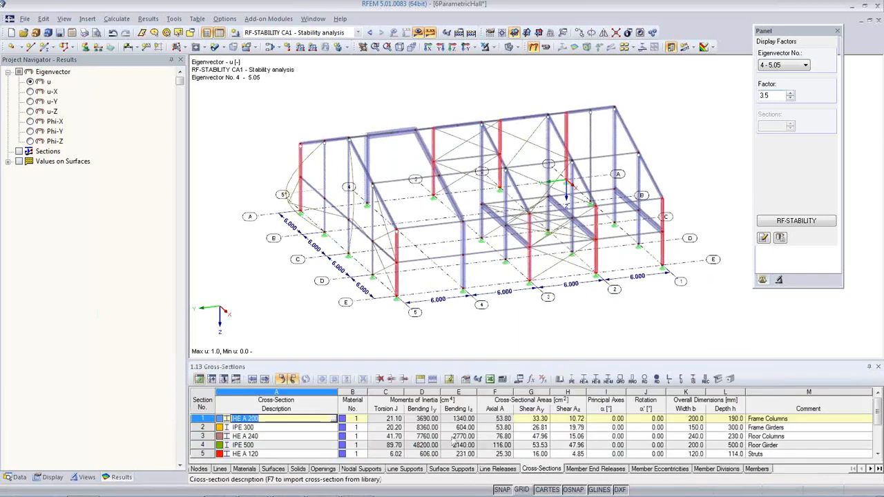
pyautogui.moveTo(407, 359); pyautogui.dragTo(407, 323)
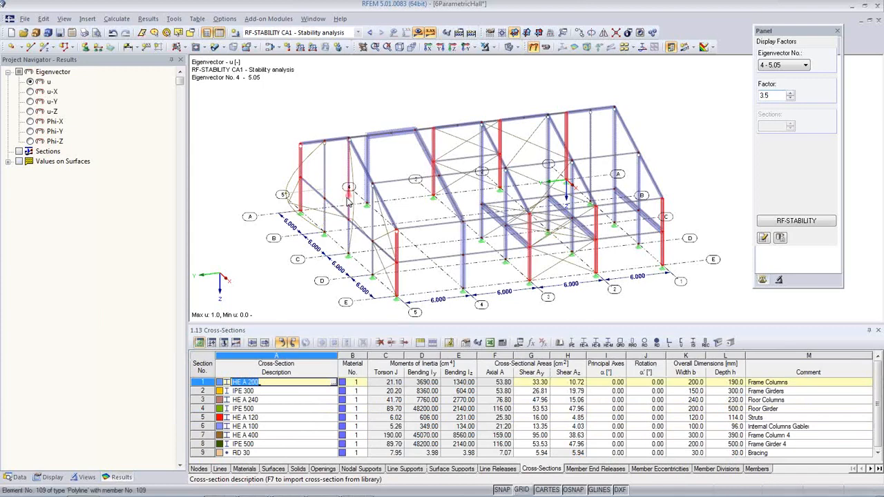
pyautogui.keyDown('ctrl'); pyautogui.moveTo(350, 253); pyautogui.dragTo(304, 241, button='middle'); pyautogui.keyUp('ctrl')
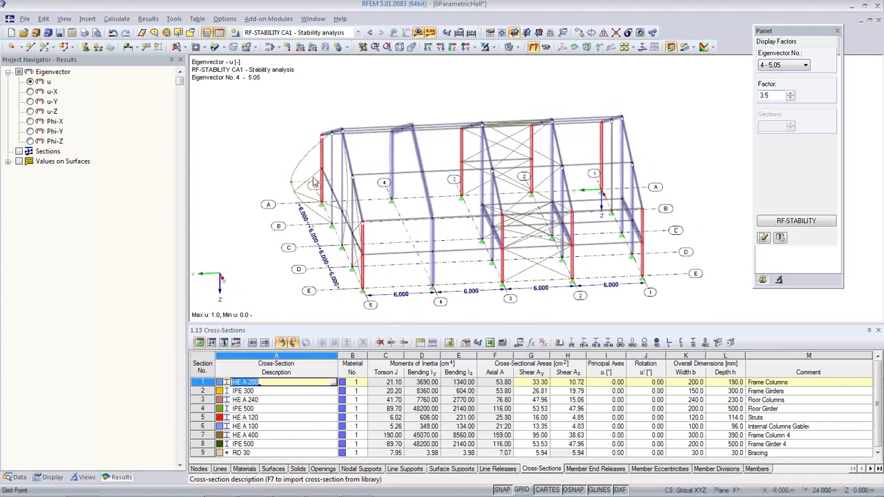
pyautogui.click(266, 427)
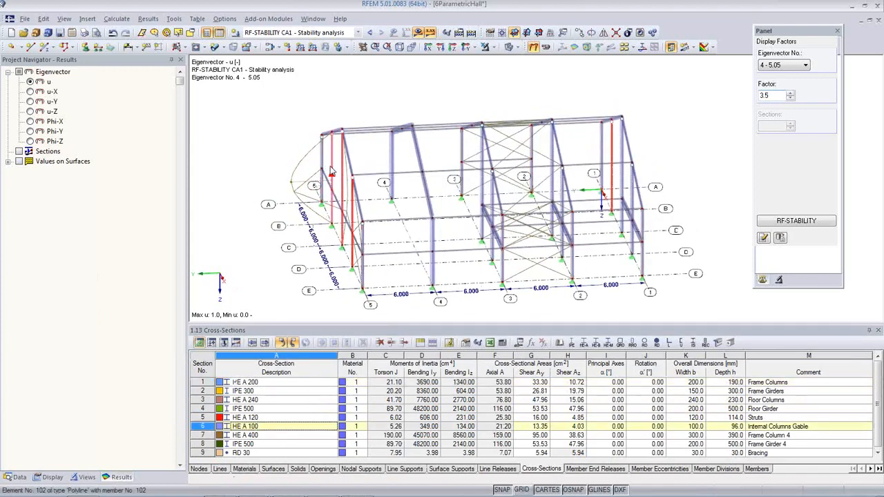
pyautogui.click(268, 426)
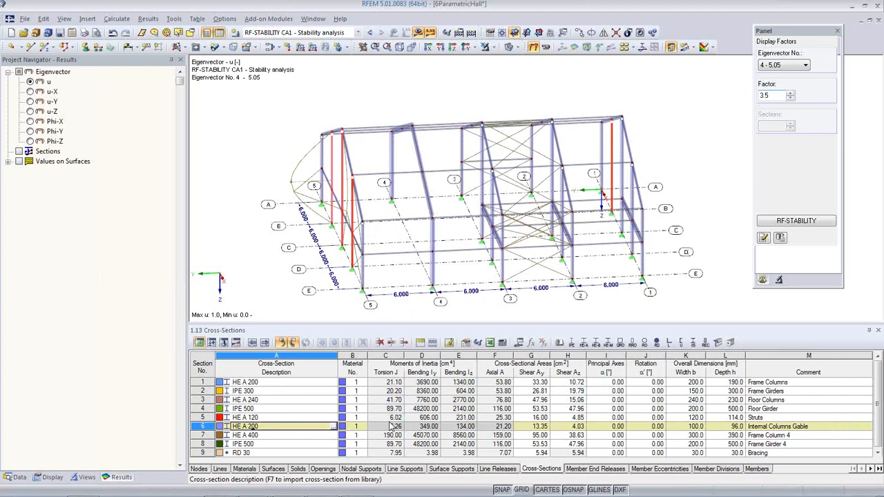
pyautogui.press('Tab')
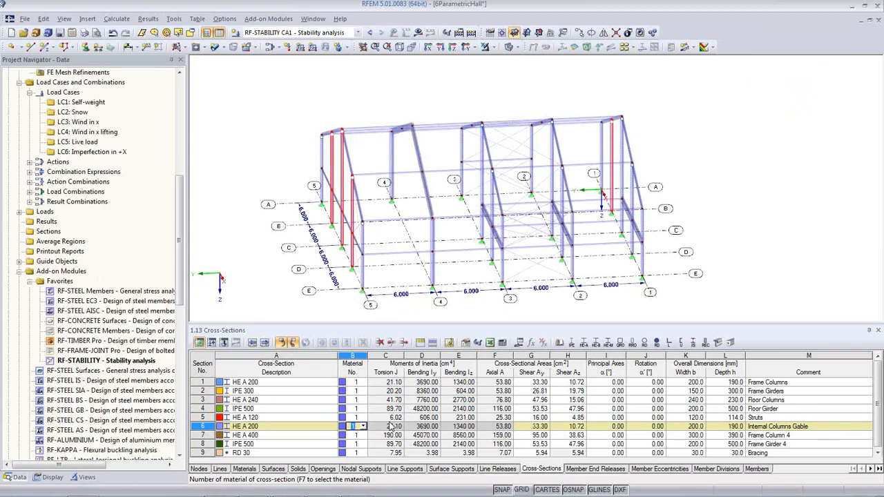
# - Recalculate the RF-STABILITY case with the strengthened gable columns and display its results
pyautogui.moveTo(280, 271); pyautogui.dragTo(327, 173, button='middle')
pyautogui.click(307, 248)
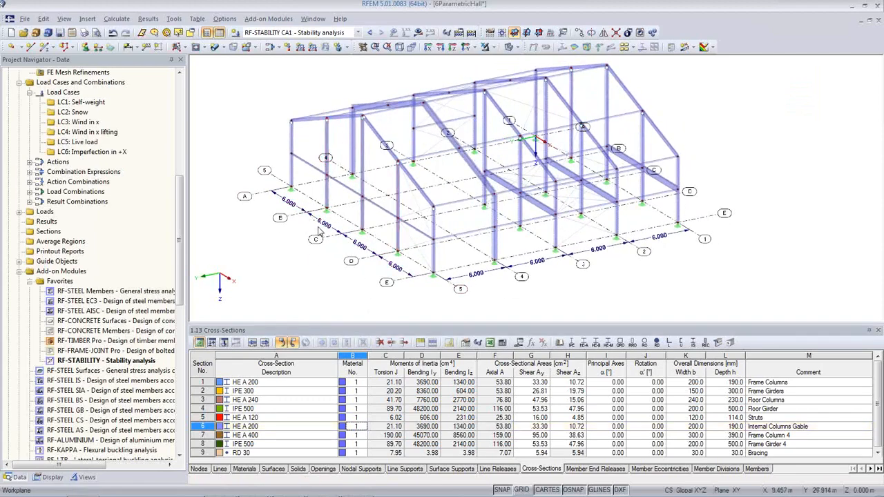
pyautogui.click(418, 32)
pyautogui.click(427, 279)
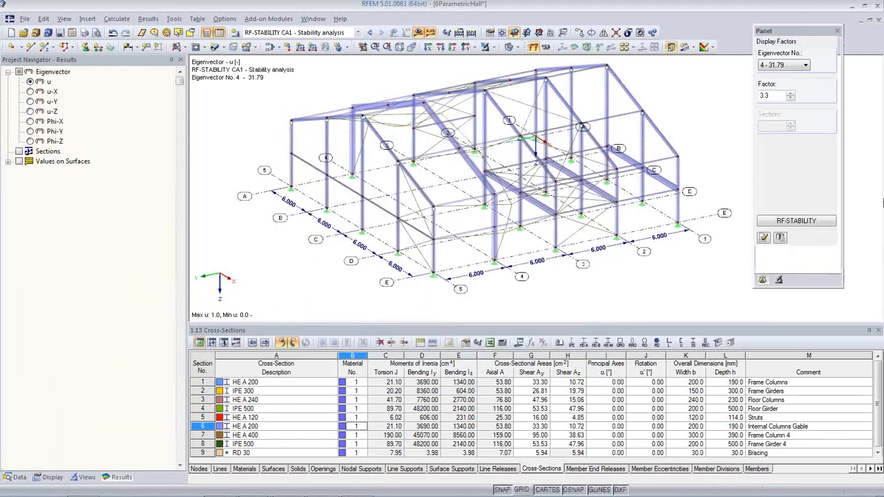
# - Show eigenvector 1 of the new stability results and animate its buckling shape
pyautogui.click(784, 65)
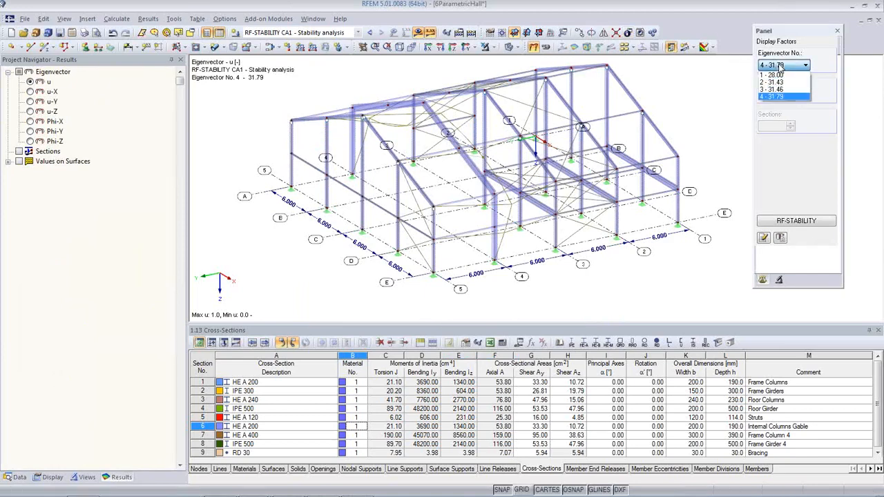
pyautogui.click(781, 75)
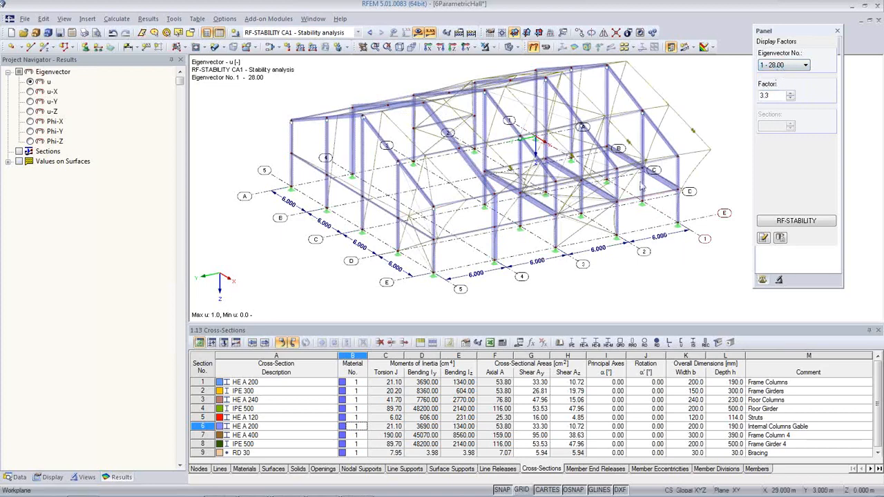
pyautogui.click(546, 46)
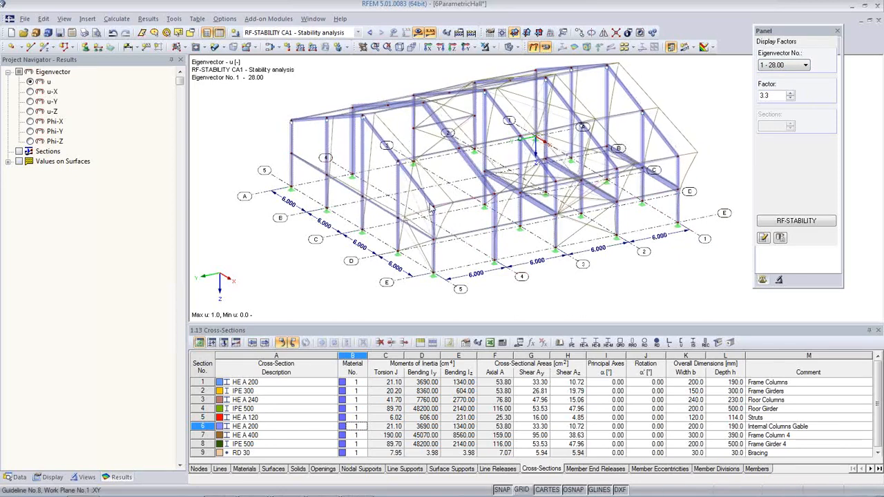
# - Examine the buckling shapes of eigenvectors 2 and 3 from several viewing directions
pyautogui.click(787, 66)
pyautogui.click(787, 85)
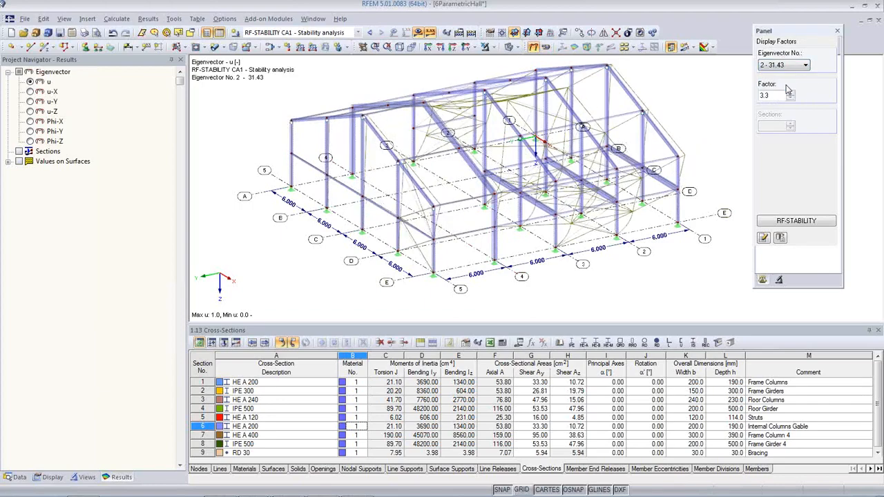
pyautogui.keyDown('ctrl'); pyautogui.moveTo(635, 223); pyautogui.dragTo(288, 203, button='middle'); pyautogui.keyUp('ctrl')
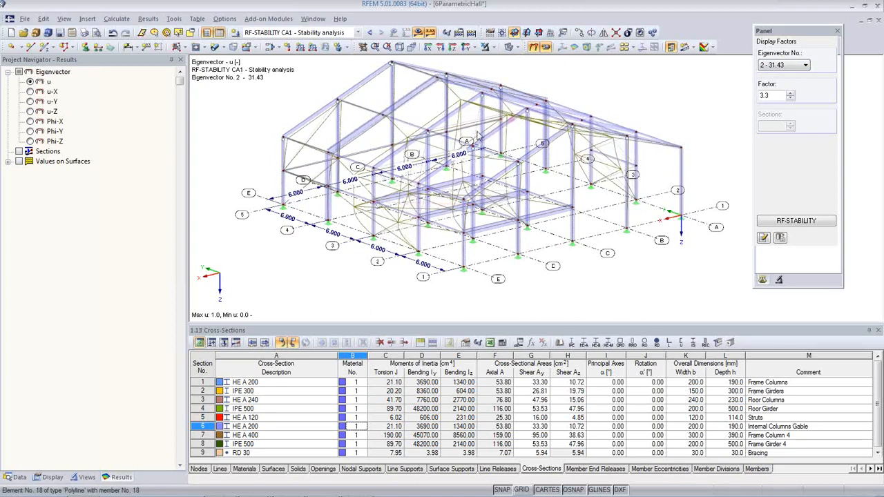
pyautogui.click(787, 65)
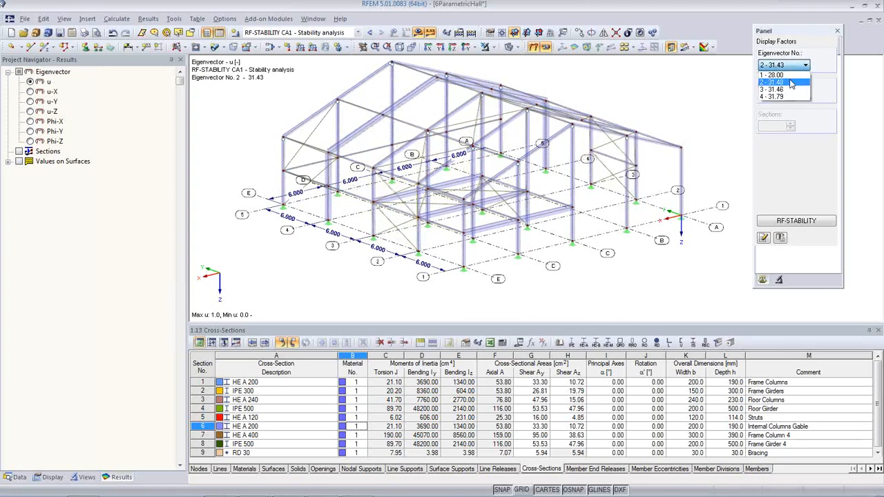
pyautogui.click(790, 90)
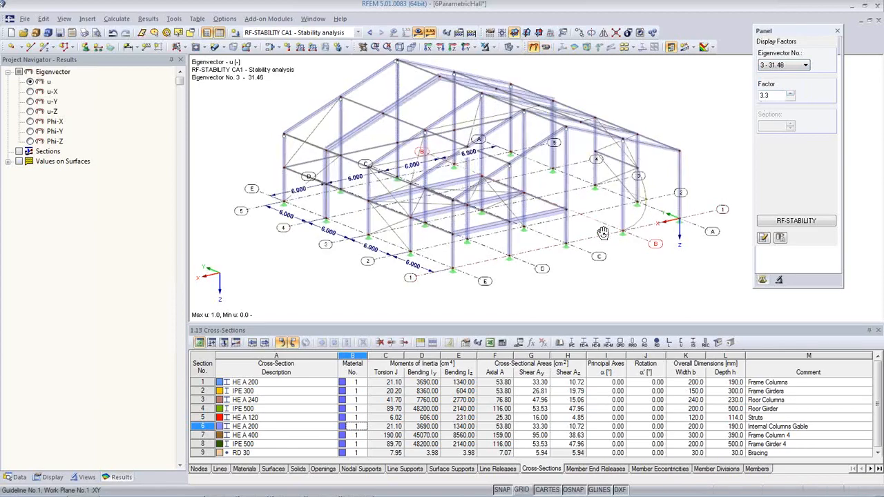
pyautogui.keyDown('ctrl'); pyautogui.moveTo(610, 212); pyautogui.dragTo(707, 202, button='middle'); pyautogui.keyUp('ctrl')
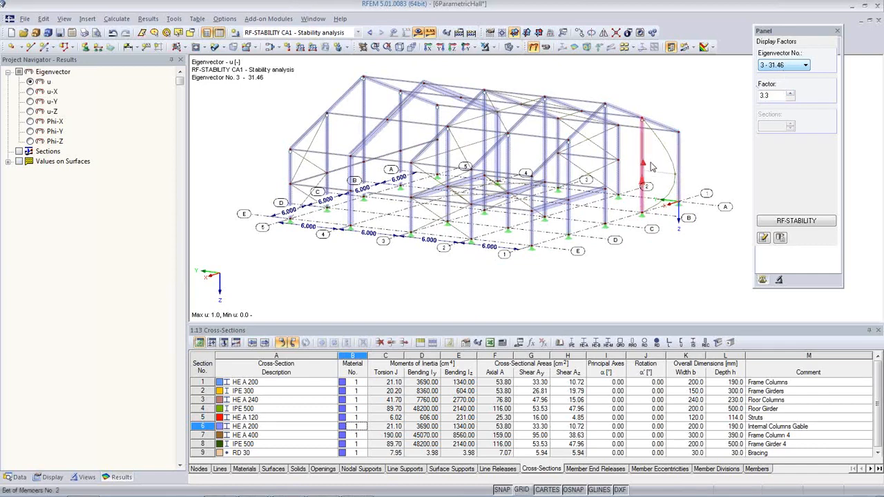
pyautogui.keyDown('ctrl'); pyautogui.moveTo(383, 241); pyautogui.dragTo(395, 296, button='middle'); pyautogui.keyUp('ctrl')
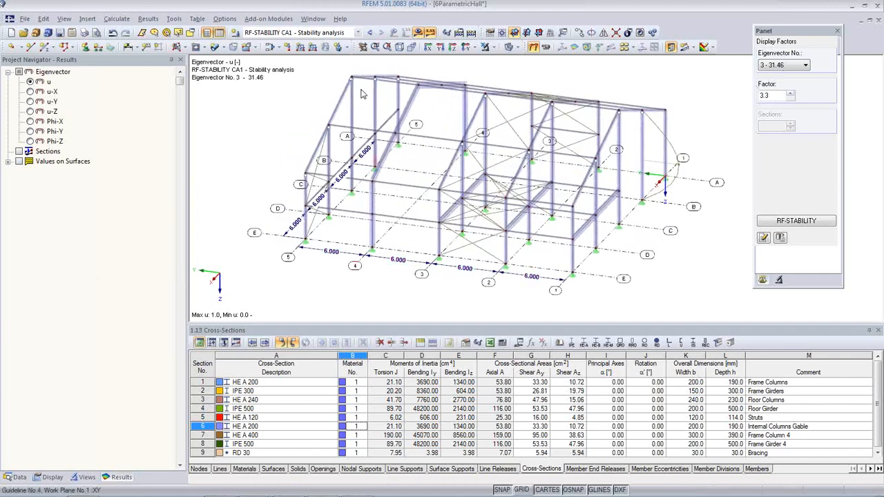
# - Calculate load combination CO16 (1.35*LC1 + 1.5*LC2 + LC6) and display its results
pyautogui.click(358, 33)
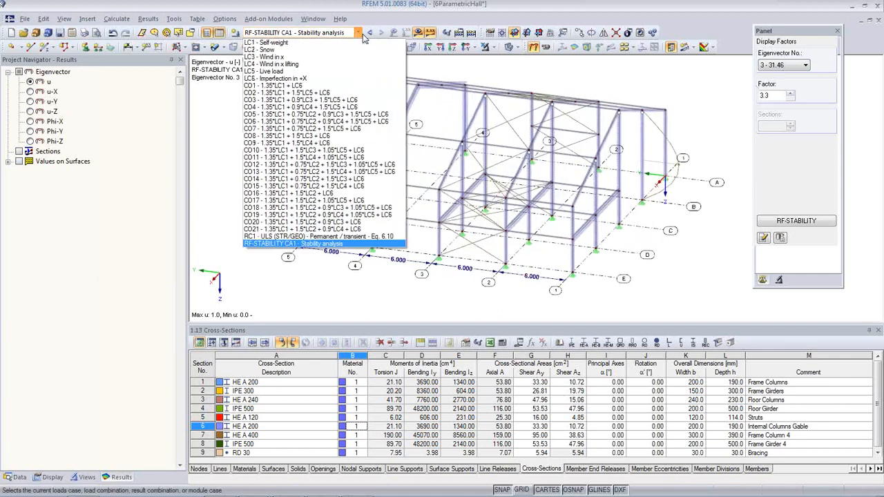
pyautogui.click(342, 199)
pyautogui.click(417, 33)
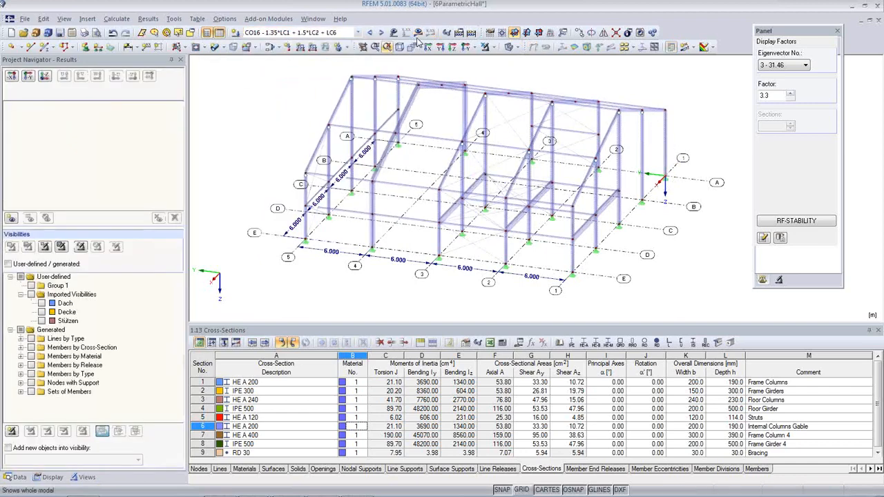
pyautogui.click(419, 279)
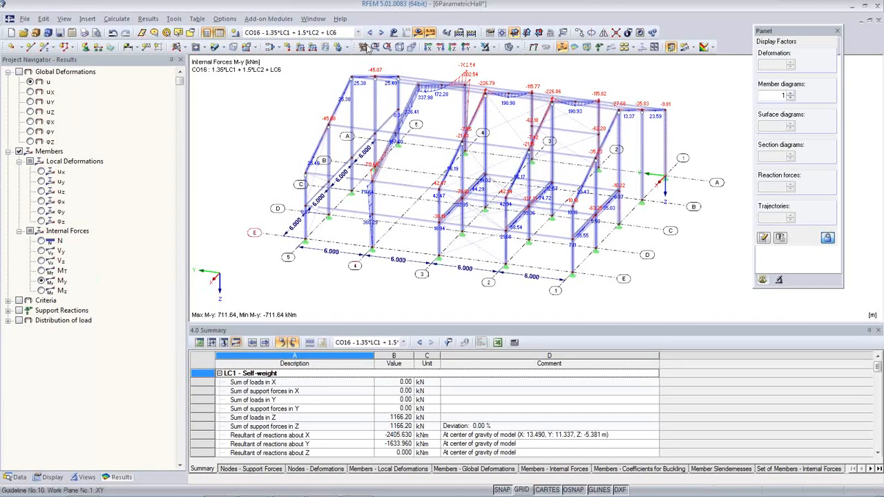
# - Set the member diagram factor to 1.5 and show the hall as wireframe to examine its My moment diagrams
pyautogui.click(403, 47)
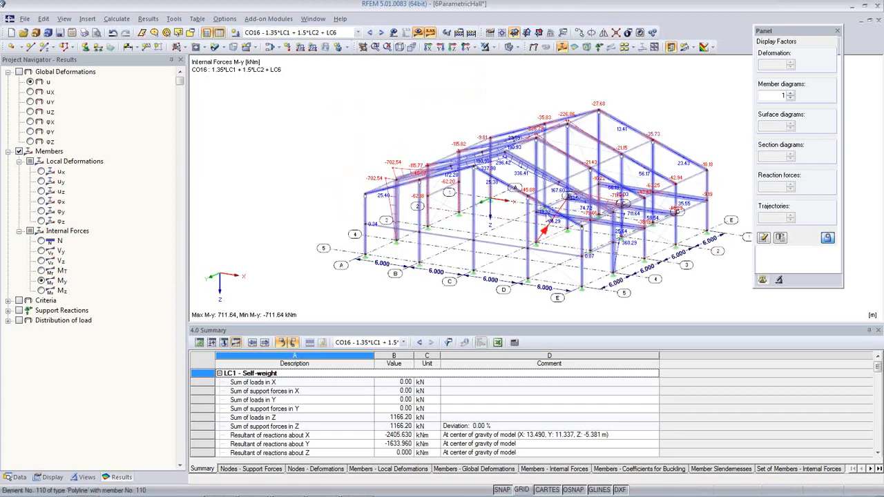
pyautogui.moveTo(579, 213)
pyautogui.keyDown('ctrl'); pyautogui.mouseDown(button='middle')
pyautogui.moveTo(528, 246)
pyautogui.moveTo(505, 221)
pyautogui.mouseUp(button='middle'); pyautogui.keyUp('ctrl')
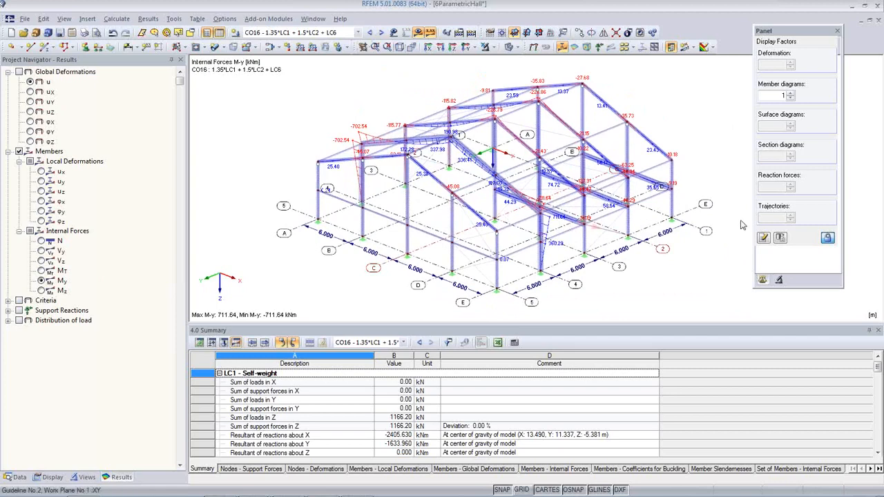
pyautogui.click(791, 93)
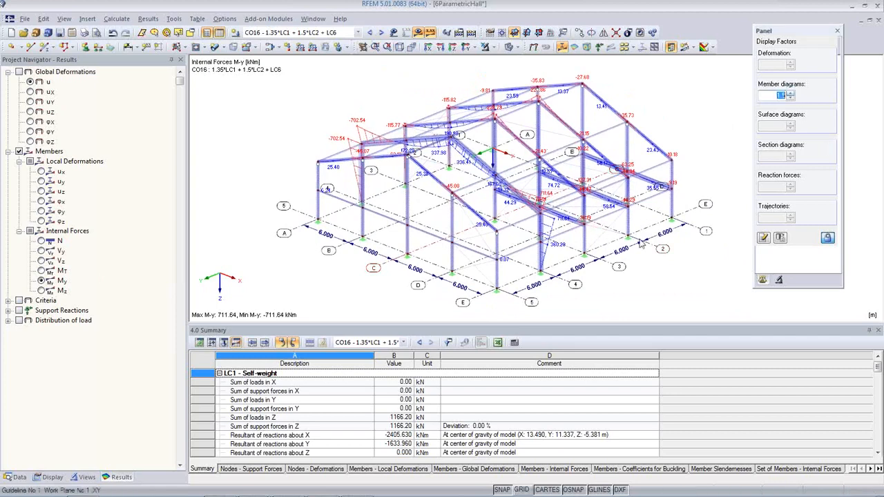
pyautogui.click(508, 46)
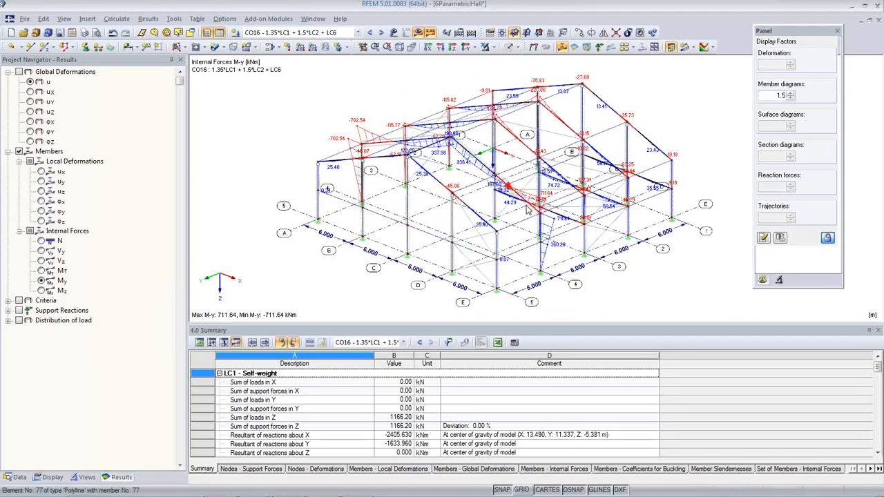
pyautogui.keyDown('ctrl'); pyautogui.moveTo(615, 243); pyautogui.dragTo(567, 271, button='middle'); pyautogui.keyUp('ctrl')
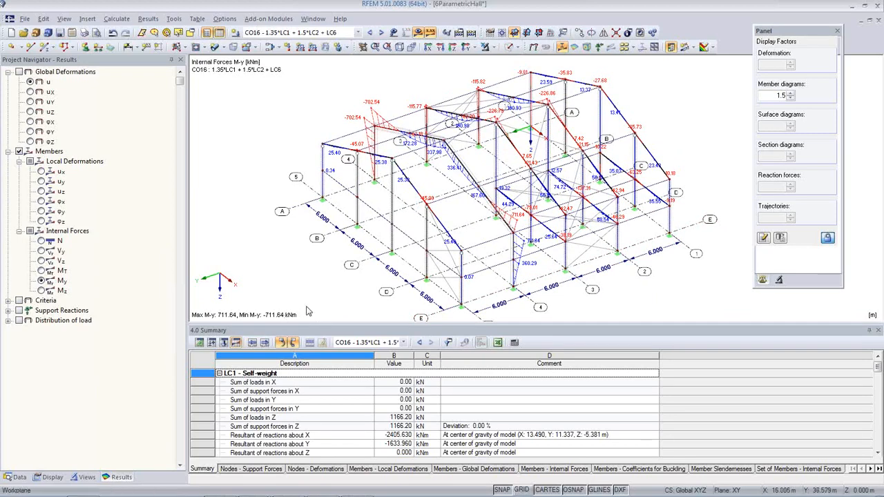
# - Switch from the 6ParametricHall model to the 7Plausibility model and shrink the table area to enlarge the model view
pyautogui.click(25, 19)
pyautogui.click(241, 198)
pyautogui.click(17, 476)
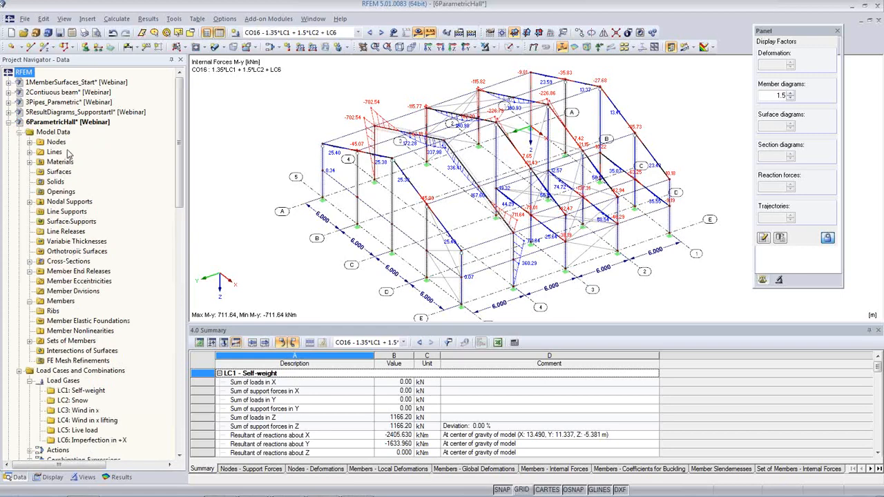
pyautogui.click(9, 122)
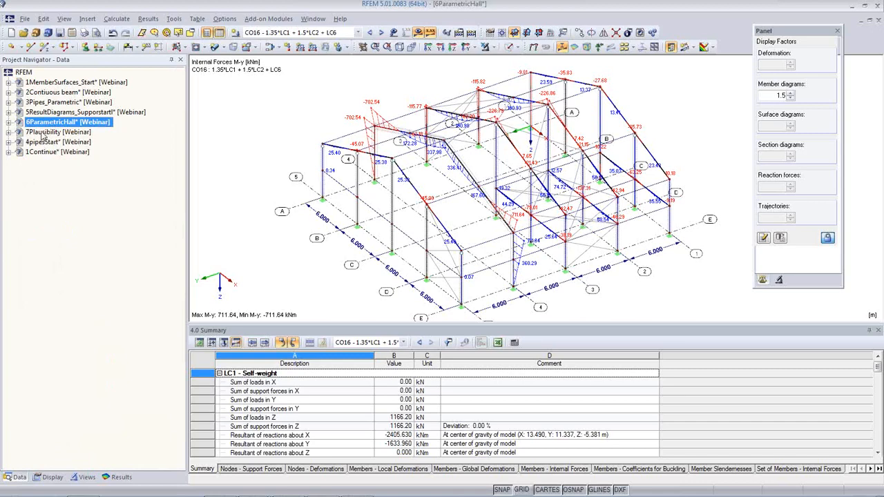
pyautogui.rightClick(42, 132)
pyautogui.click(388, 249)
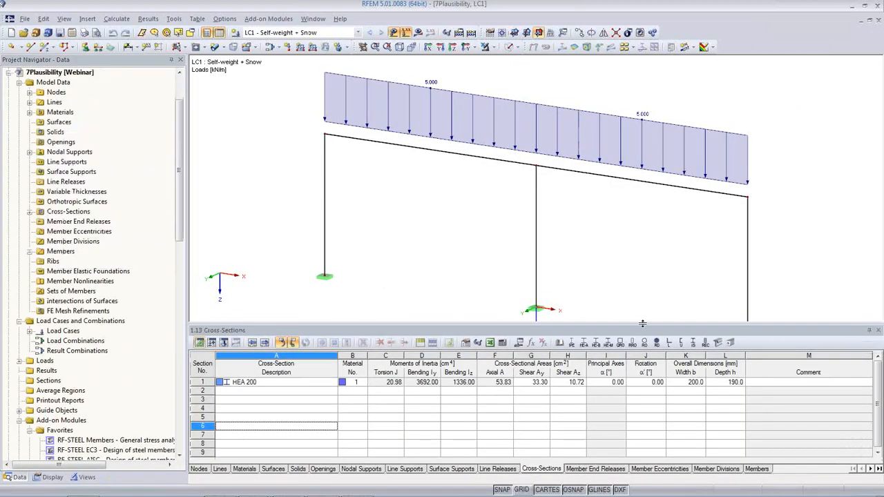
pyautogui.moveTo(643, 323); pyautogui.dragTo(642, 391)
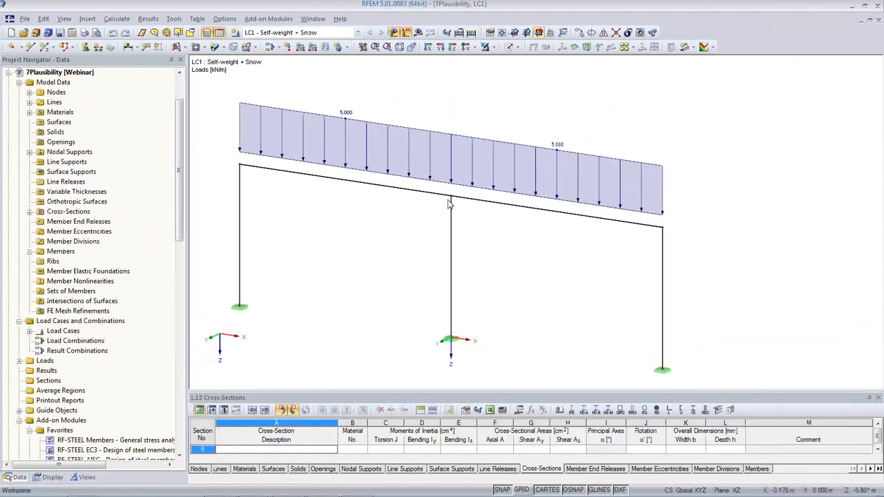
# - Calculate load case LC1 (Self-weight + Snow) of the frame, review the calculation error details and close them
pyautogui.keyDown('ctrl'); pyautogui.moveTo(501, 236); pyautogui.dragTo(516, 256, button='middle'); pyautogui.keyUp('ctrl')
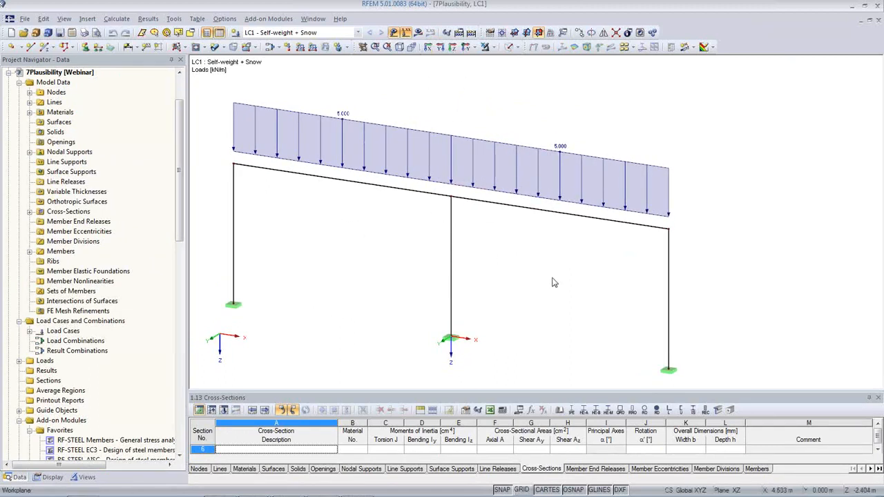
pyautogui.scroll(1, 555, 276)
pyautogui.scroll(-2, 555, 276)
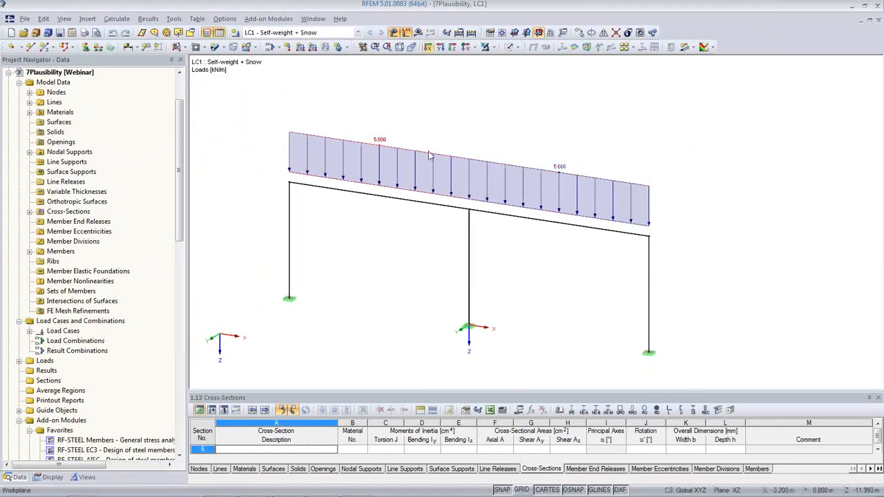
pyautogui.click(419, 33)
pyautogui.click(422, 276)
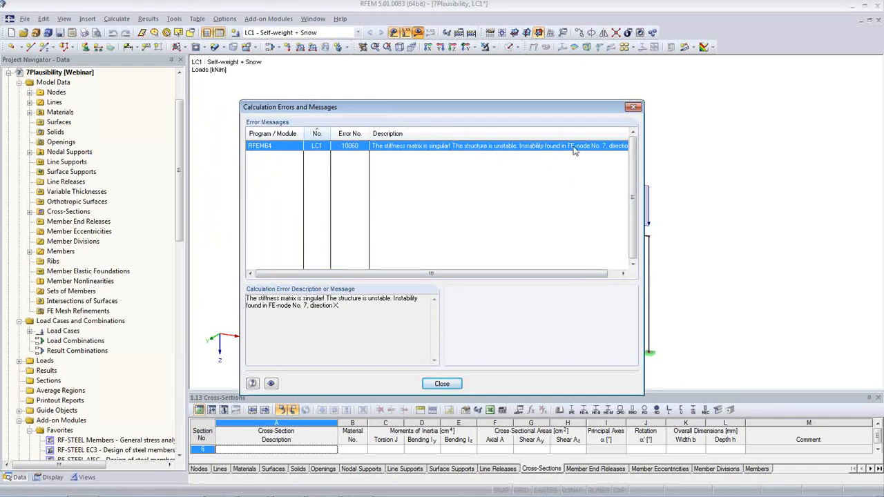
pyautogui.moveTo(477, 106); pyautogui.dragTo(276, 162)
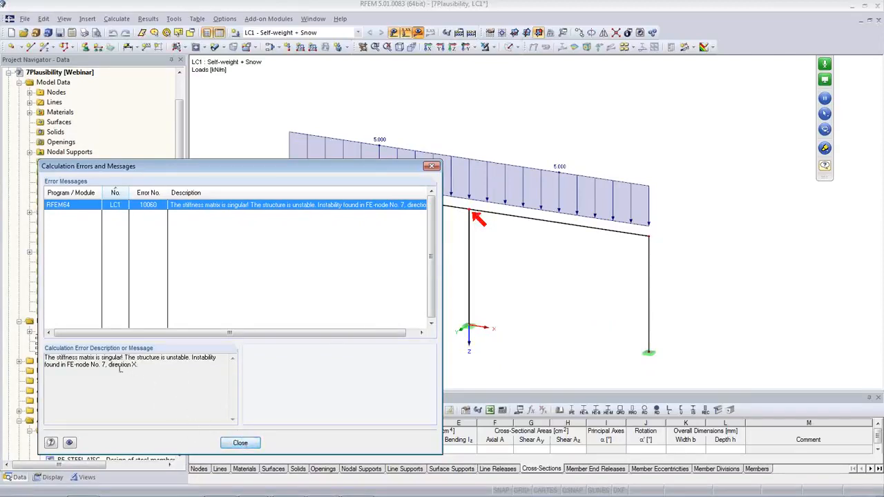
pyautogui.click(239, 442)
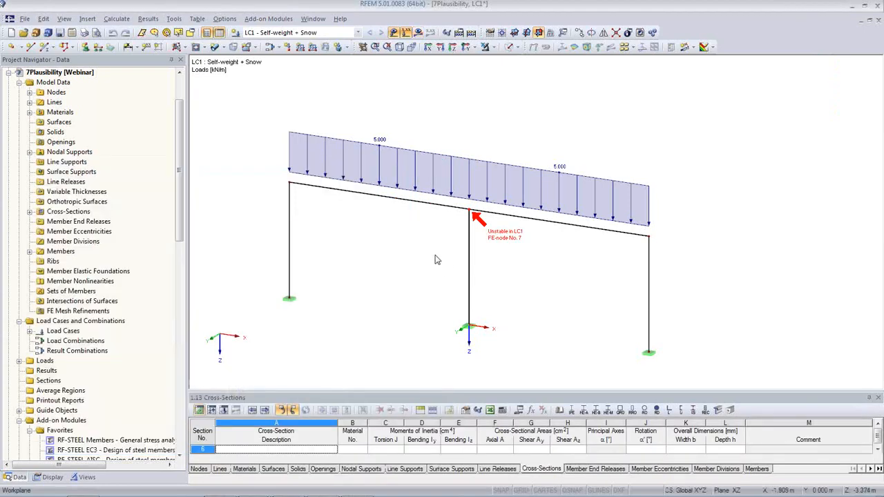
# - Examine closely the joints between the sloped girder and the tops of the columns
pyautogui.scroll(5, 476, 205)
pyautogui.scroll(-5, 477, 205)
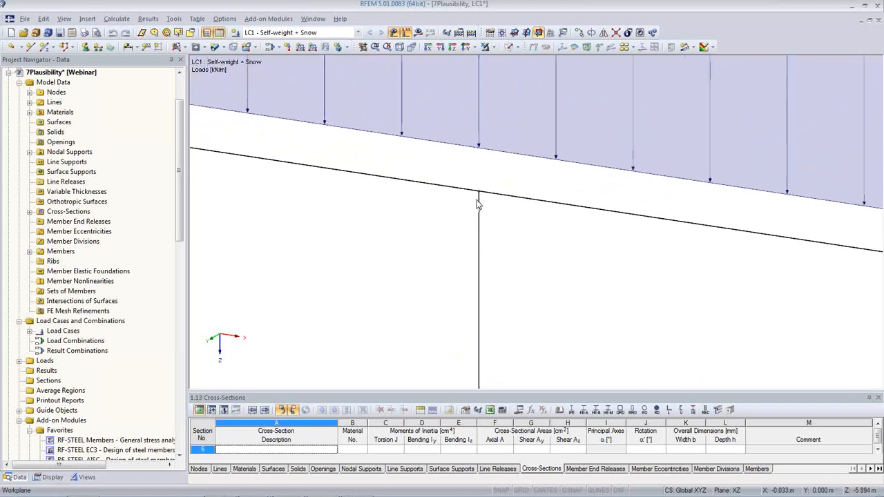
pyautogui.scroll(3, 345, 214)
pyautogui.moveTo(345, 214); pyautogui.dragTo(711, 284, button='middle')
pyautogui.scroll(3, 529, 213)
pyautogui.scroll(-3, 525, 210)
pyautogui.scroll(-5, 524, 213)
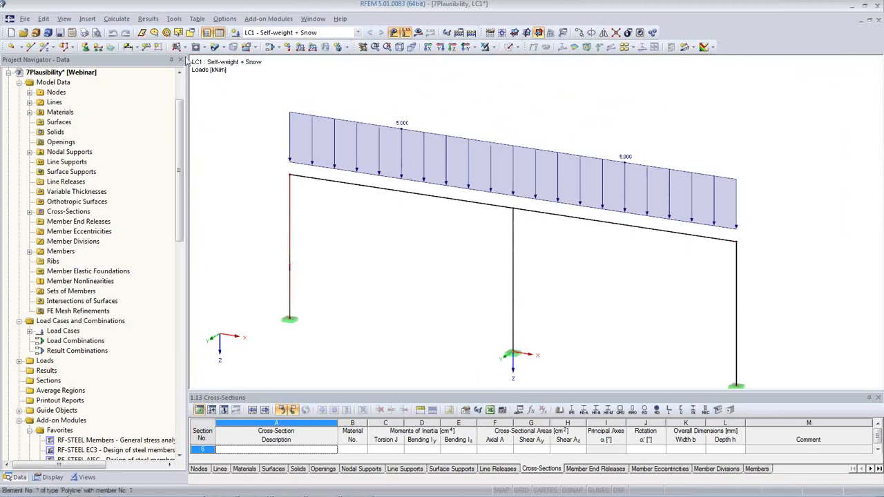
# - Run the Identical Nodes model check on the frame with a tolerance of 0.005 m
pyautogui.click(174, 21)
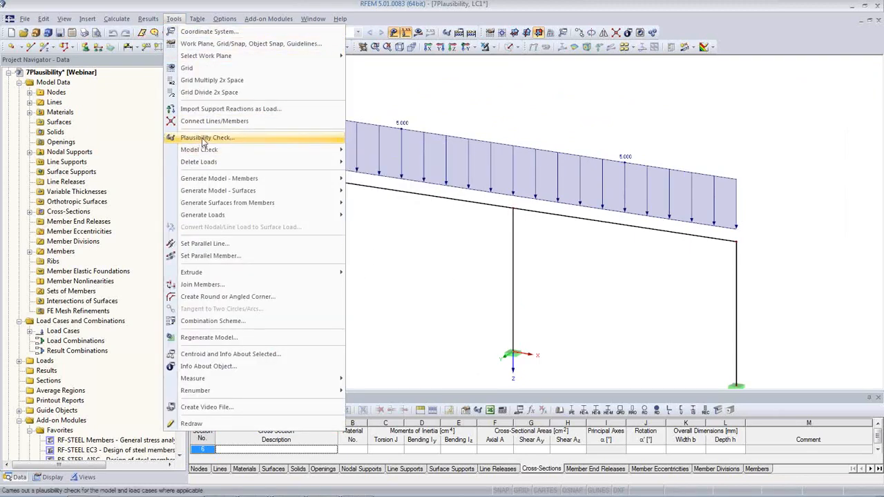
pyautogui.moveTo(204, 151)
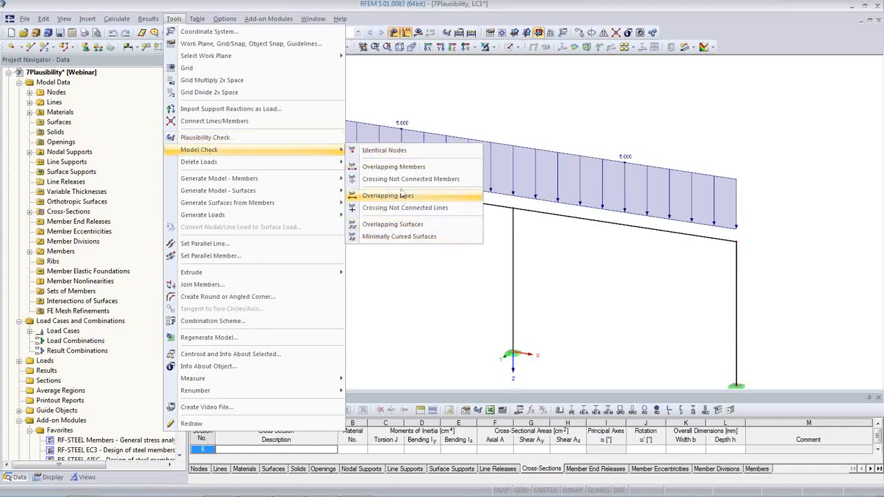
pyautogui.click(392, 154)
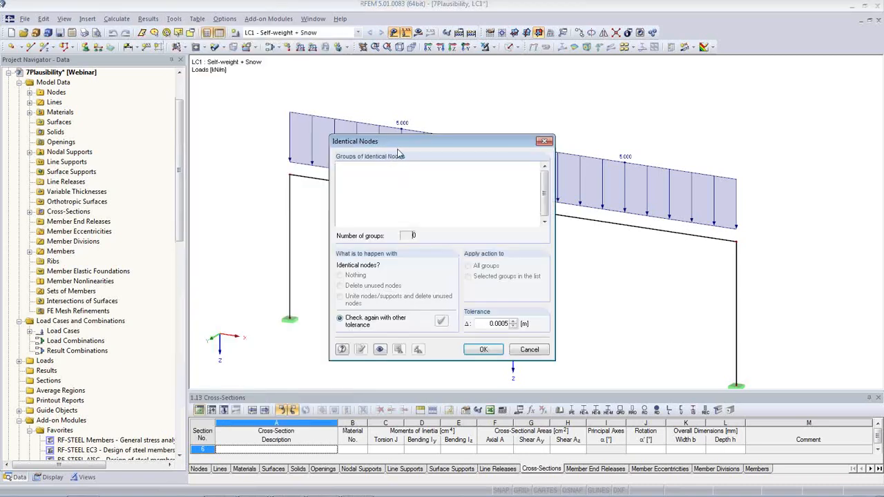
pyautogui.moveTo(398, 153); pyautogui.dragTo(169, 102)
pyautogui.doubleClick(263, 274)
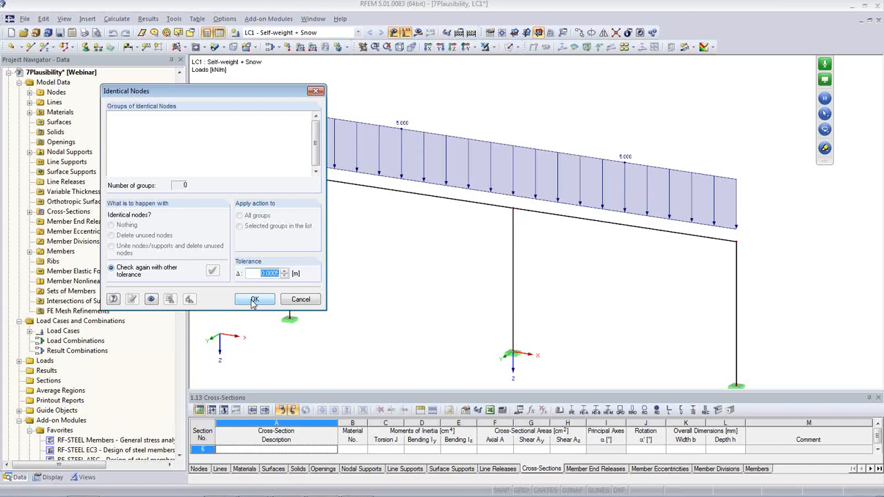
pyautogui.click(273, 274)
pyautogui.press('BackSpace')
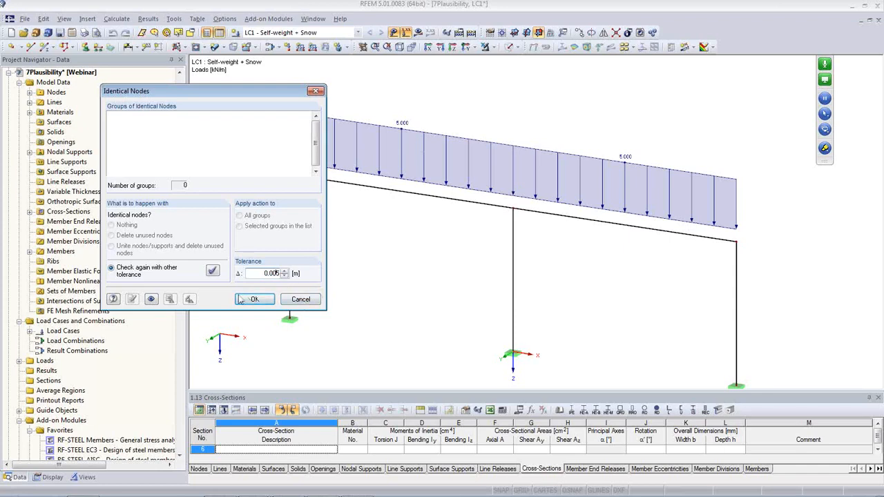
pyautogui.click(212, 272)
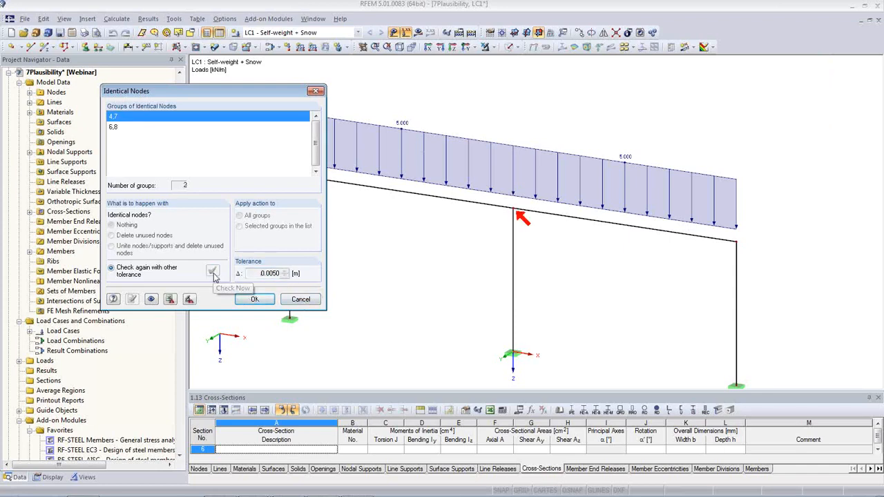
# - Highlight the identical node groups 4,7 and 6,8 alternately to locate them in the frame
pyautogui.click(117, 128)
pyautogui.click(116, 118)
pyautogui.click(116, 127)
pyautogui.click(118, 119)
pyautogui.click(119, 129)
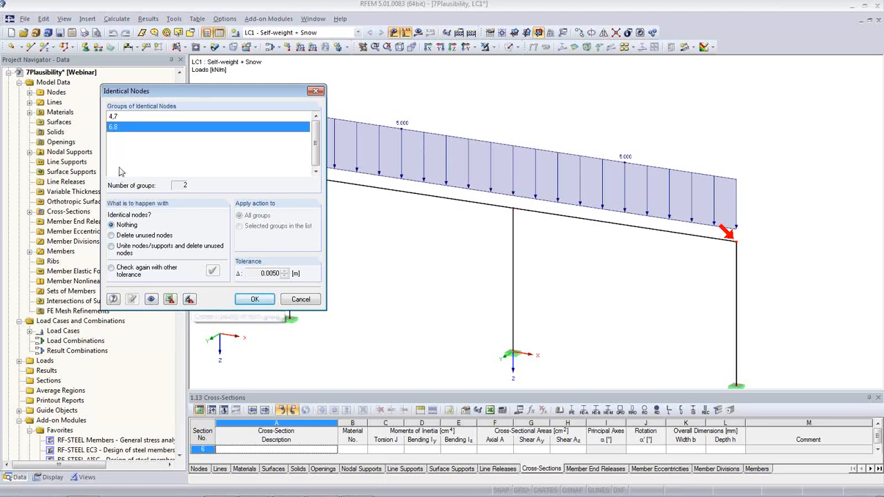
pyautogui.click(118, 118)
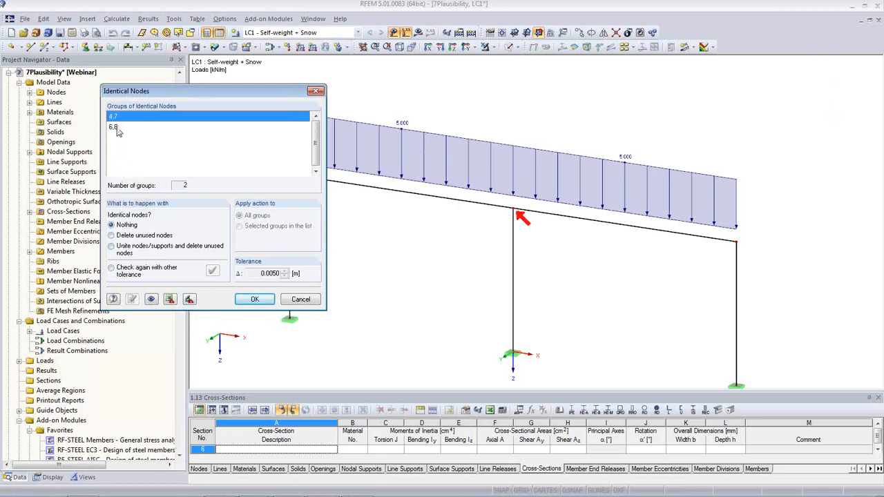
pyautogui.click(118, 128)
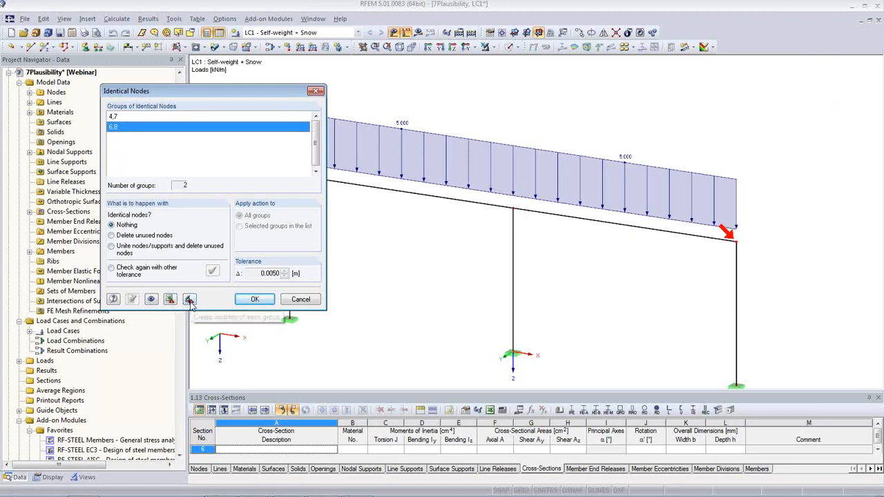
# - Create a visibility for each group of identical nodes and leave the model check without altering the nodes
pyautogui.click(190, 300)
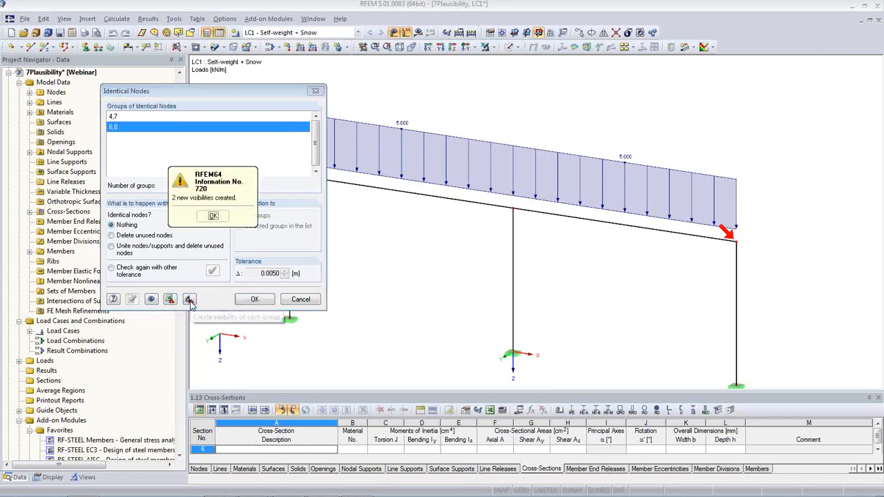
pyautogui.click(213, 216)
pyautogui.click(301, 299)
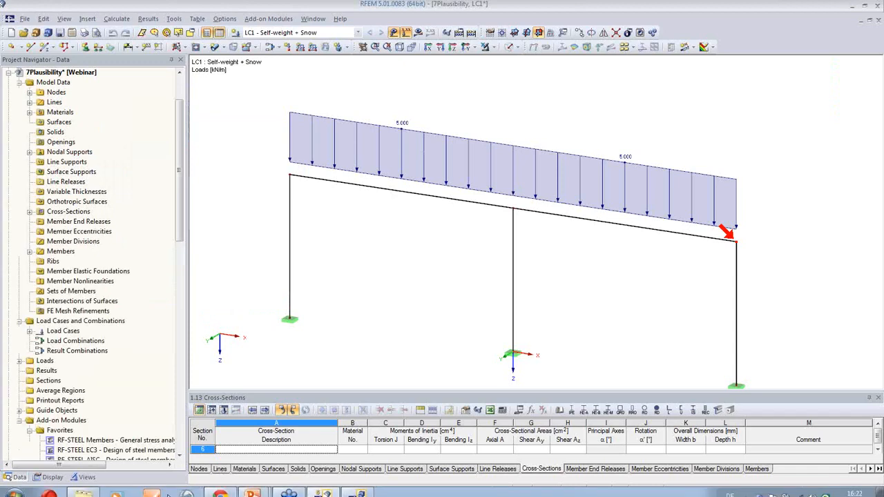
# - Display only the Identical Nodes 4,7 visibility and examine the top of the middle column
pyautogui.scroll(-8, 159, 421)
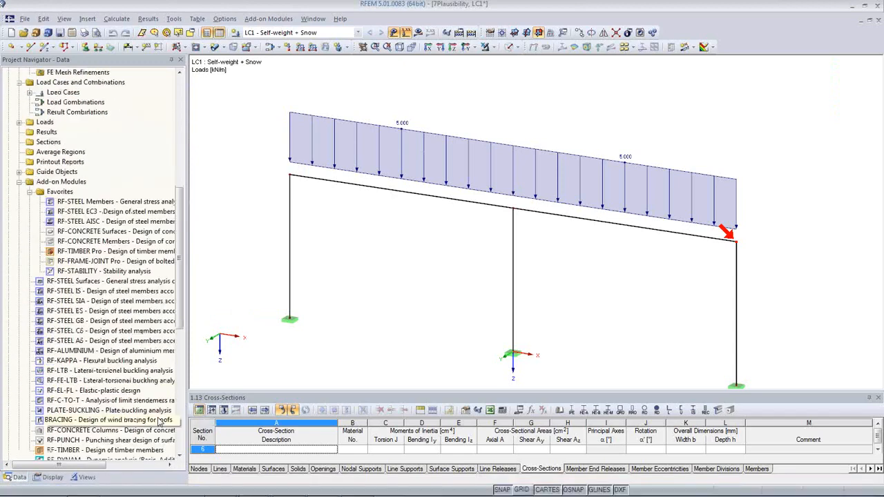
pyautogui.click(84, 477)
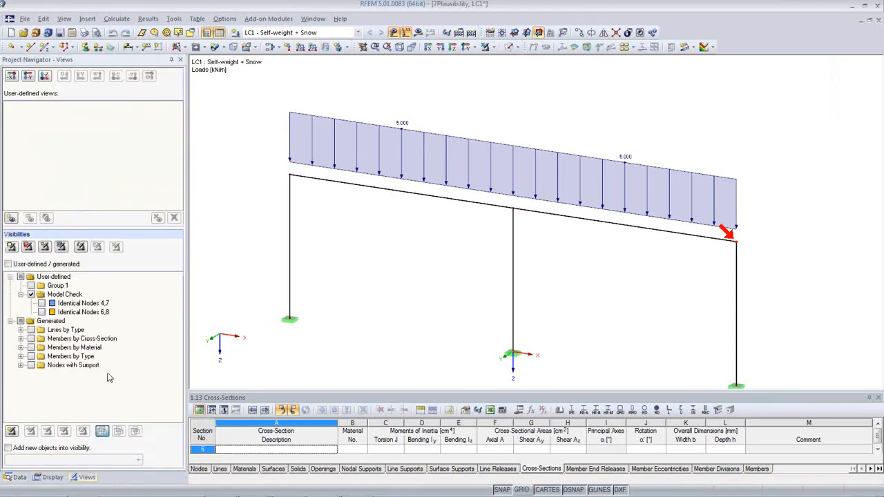
pyautogui.click(41, 303)
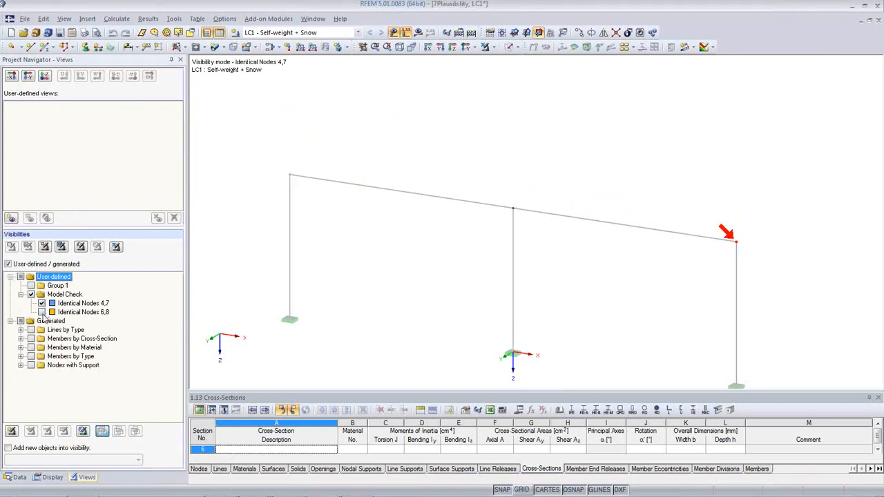
pyautogui.click(682, 258)
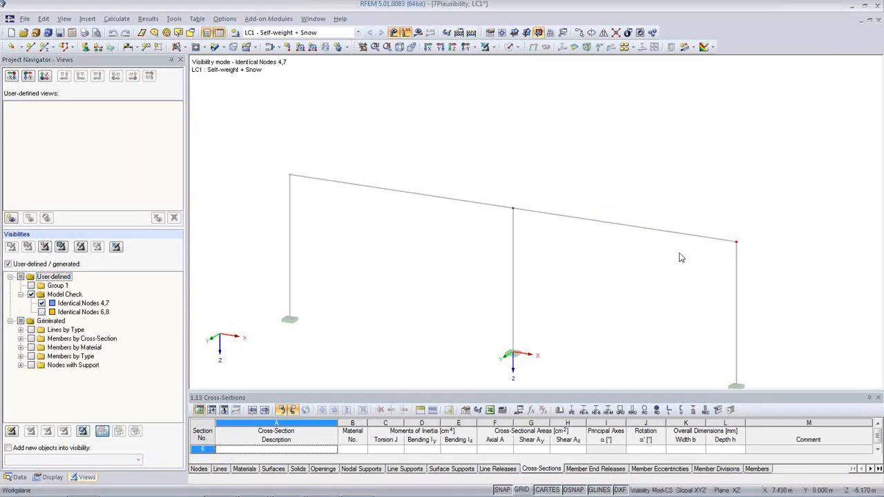
pyautogui.scroll(5, 516, 209)
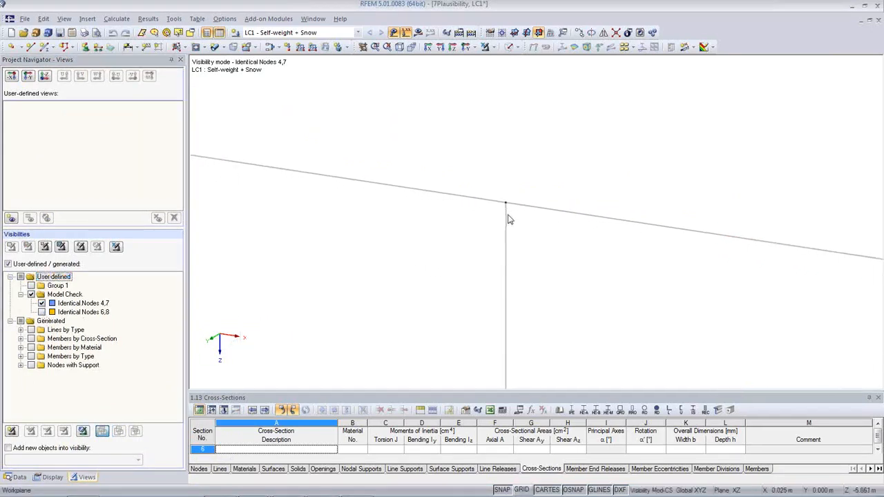
# - Cancel the visibility mode to show the whole loaded frame and deselect the Identical Nodes 4,7 visibility
pyautogui.click(400, 48)
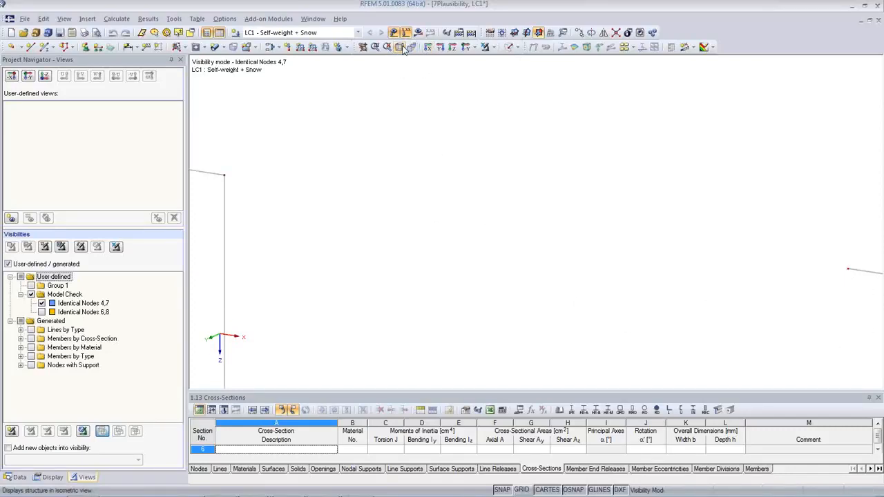
pyautogui.click(485, 47)
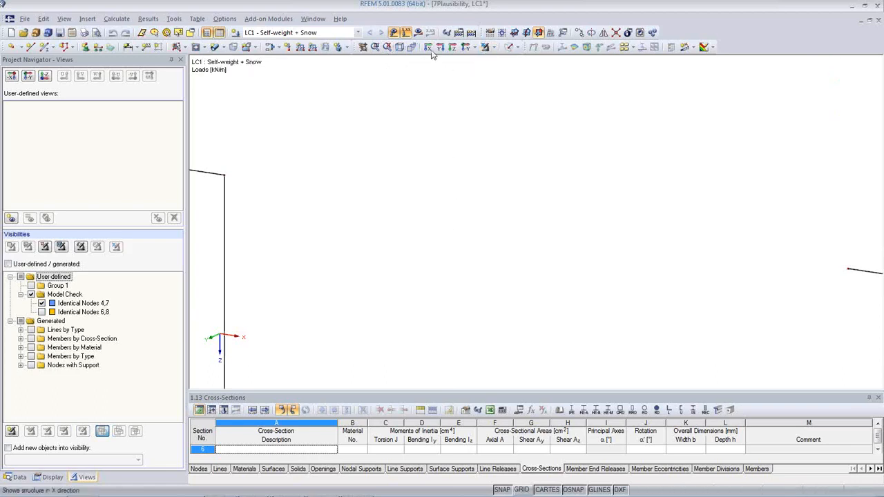
pyautogui.click(410, 47)
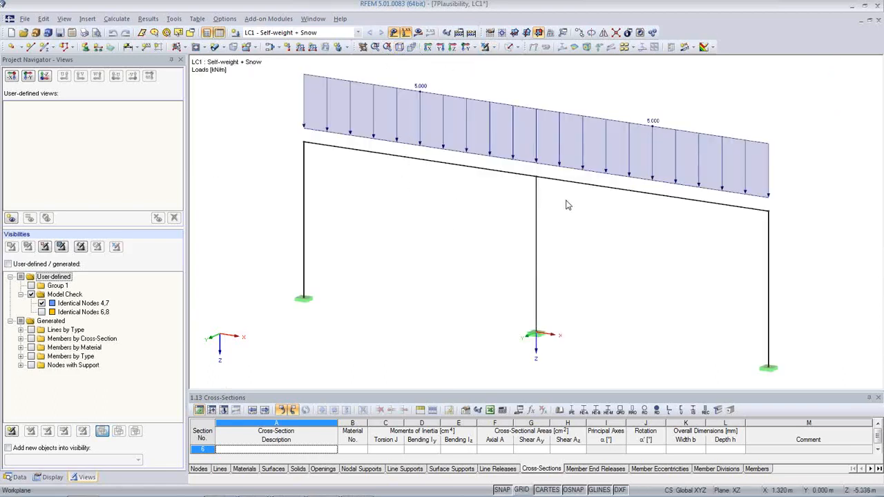
pyautogui.scroll(-2, 539, 207)
pyautogui.scroll(4, 484, 215)
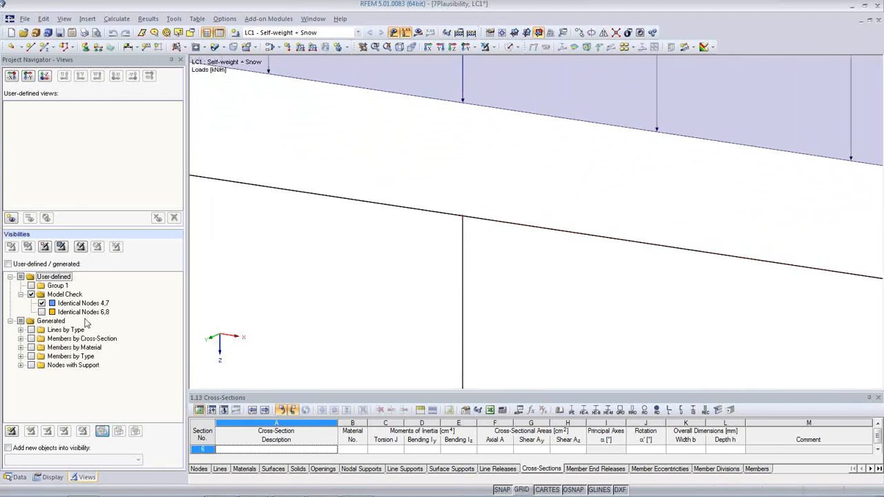
pyautogui.click(42, 304)
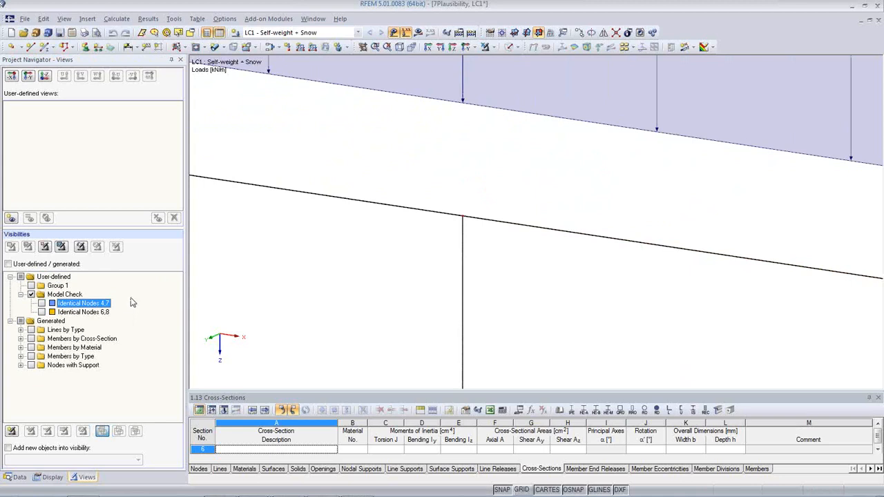
# - Inspect the coordinates of the detached girder node beside the middle column's top without changing them
pyautogui.scroll(4, 475, 223)
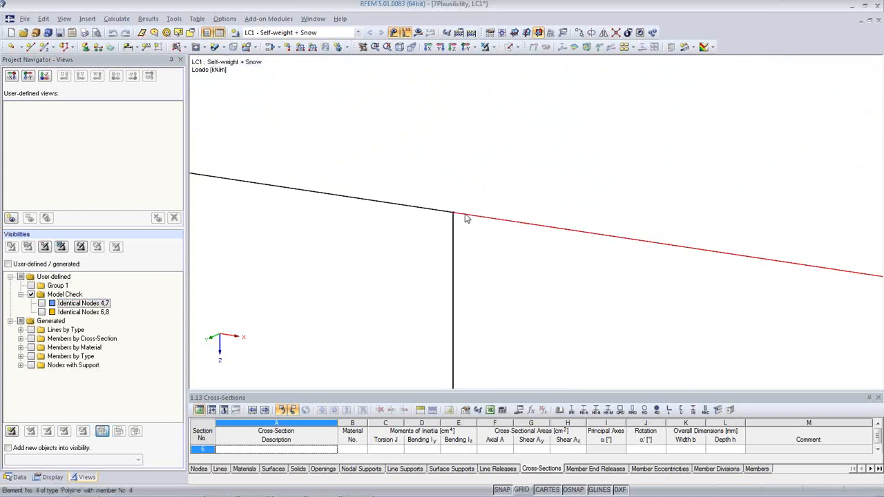
pyautogui.scroll(5, 450, 221)
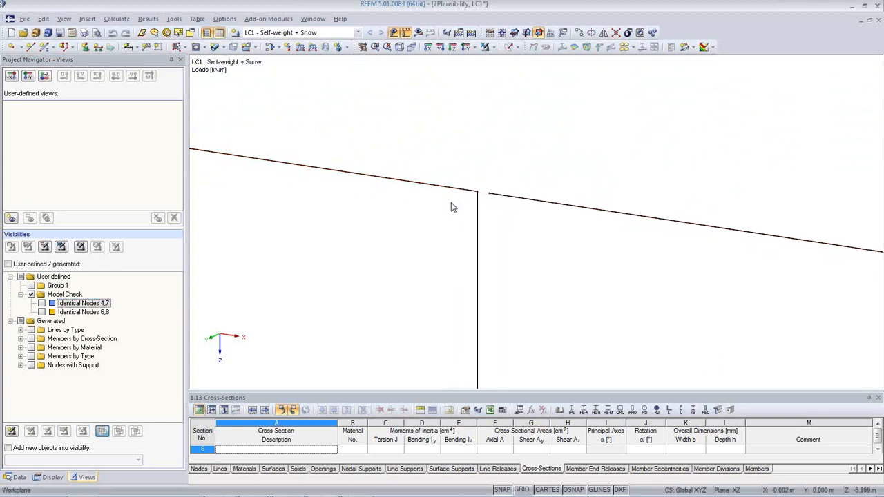
pyautogui.doubleClick(489, 198)
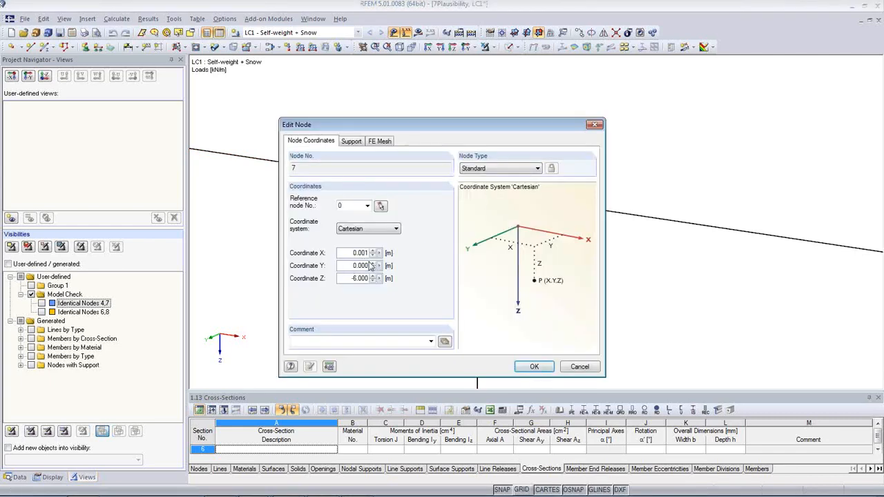
pyautogui.click(533, 366)
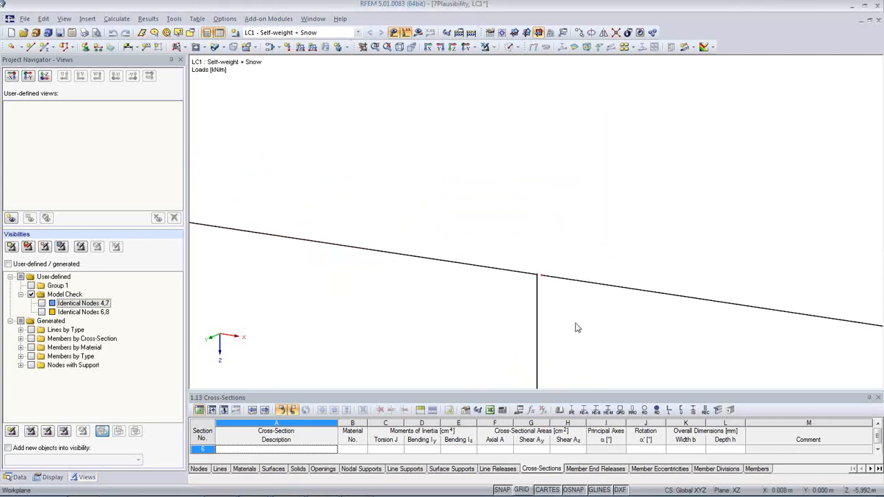
# - Move node 6 at the girder's lower end onto the top node of the outer column to join them
pyautogui.moveTo(705, 323); pyautogui.dragTo(313, 170, button='middle')
pyautogui.scroll(-5, 634, 256)
pyautogui.moveTo(765, 301); pyautogui.dragTo(299, 197, button='middle')
pyautogui.scroll(-3, 300, 197)
pyautogui.scroll(5, 759, 259)
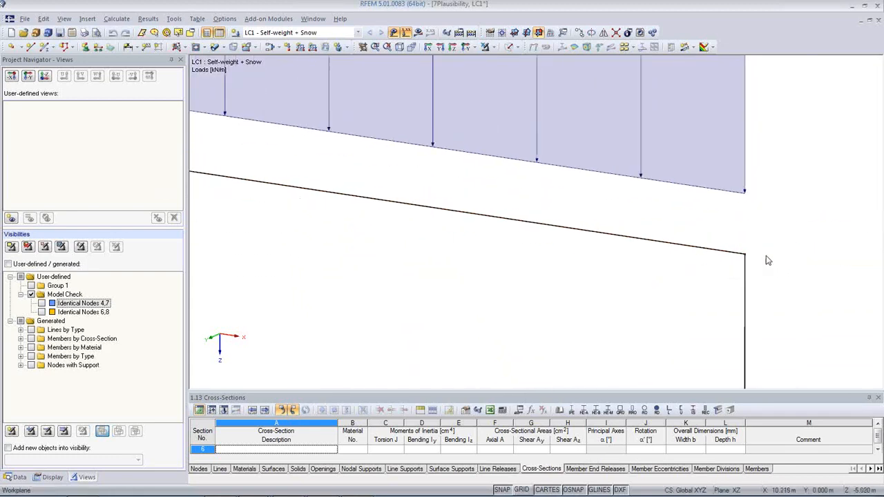
pyautogui.scroll(15, 743, 260)
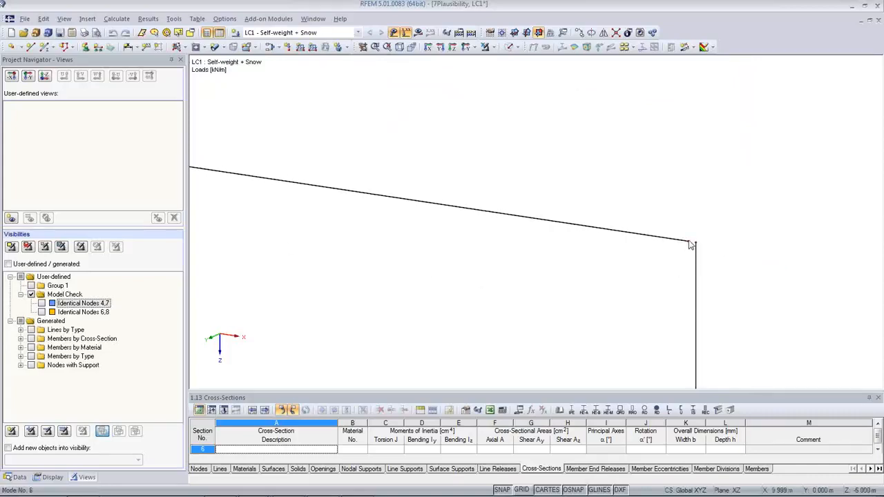
pyautogui.moveTo(690, 241); pyautogui.dragTo(696, 243)
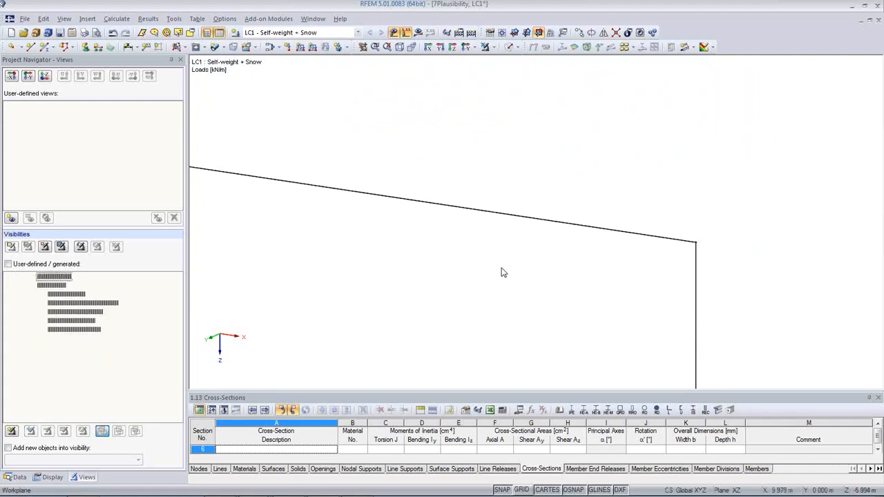
# - Repeat the Identical Nodes model check with a tolerance of 0.005 m for the gap at the middle column
pyautogui.scroll(-2, 406, 236)
pyautogui.click(399, 46)
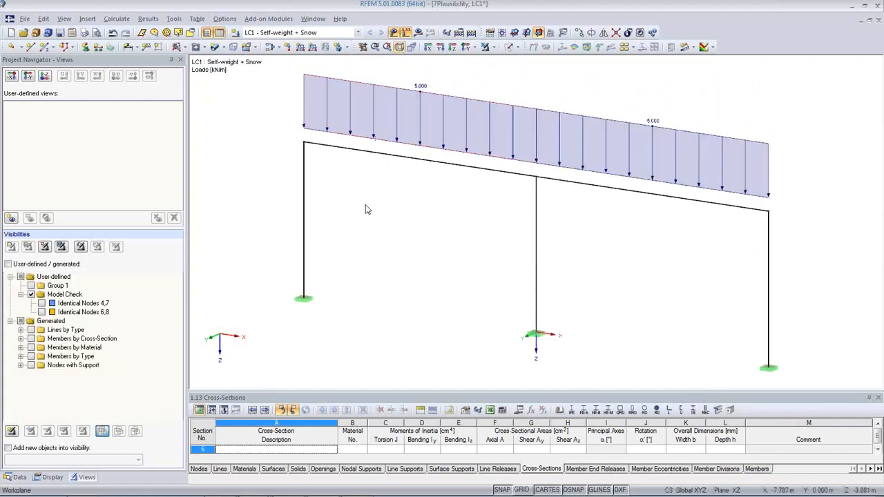
pyautogui.scroll(4, 540, 183)
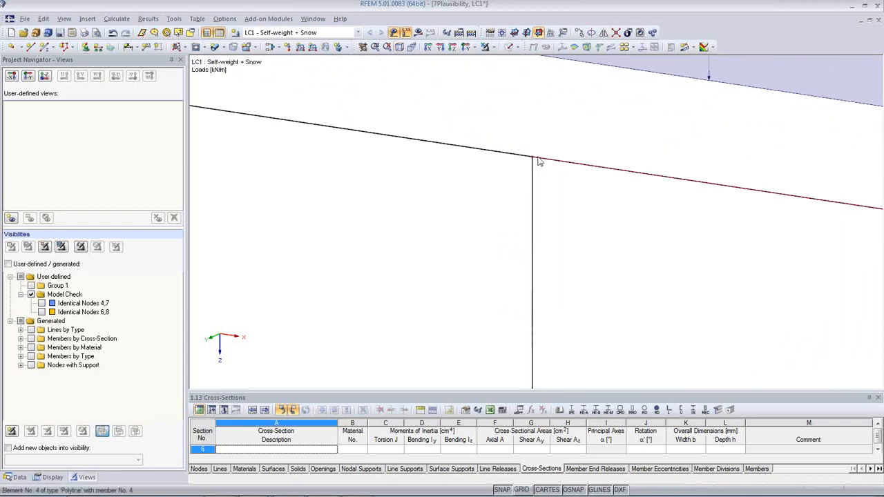
pyautogui.scroll(8, 486, 183)
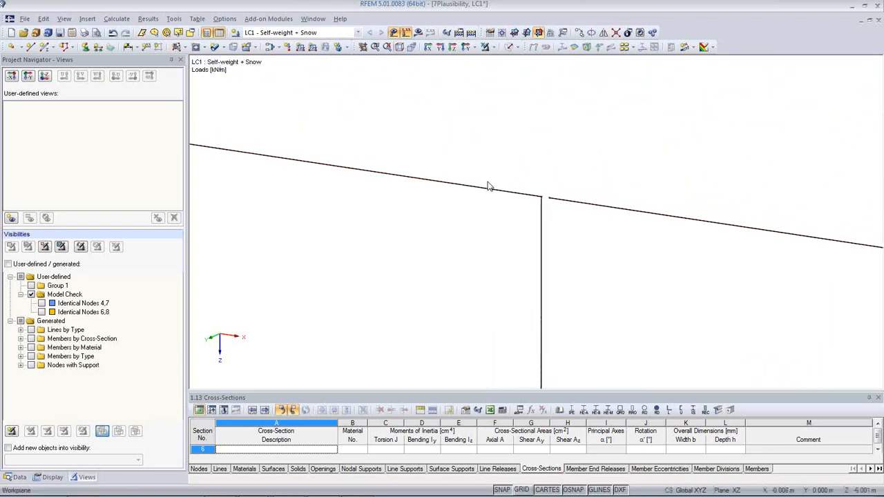
pyautogui.click(173, 18)
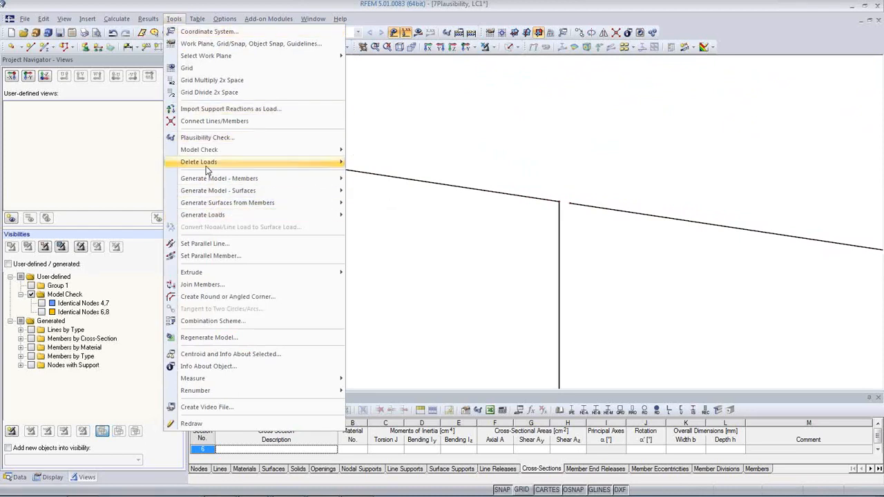
pyautogui.moveTo(207, 152)
pyautogui.click(375, 152)
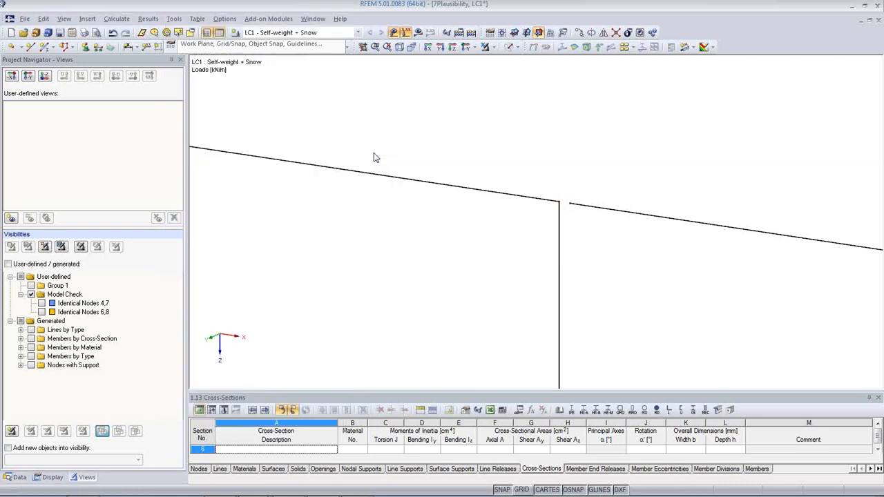
pyautogui.moveTo(428, 150); pyautogui.dragTo(280, 151)
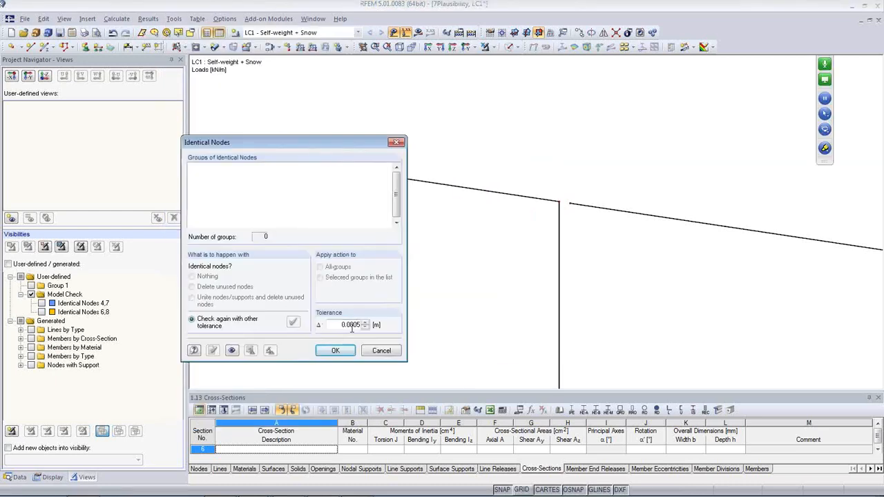
pyautogui.click(296, 325)
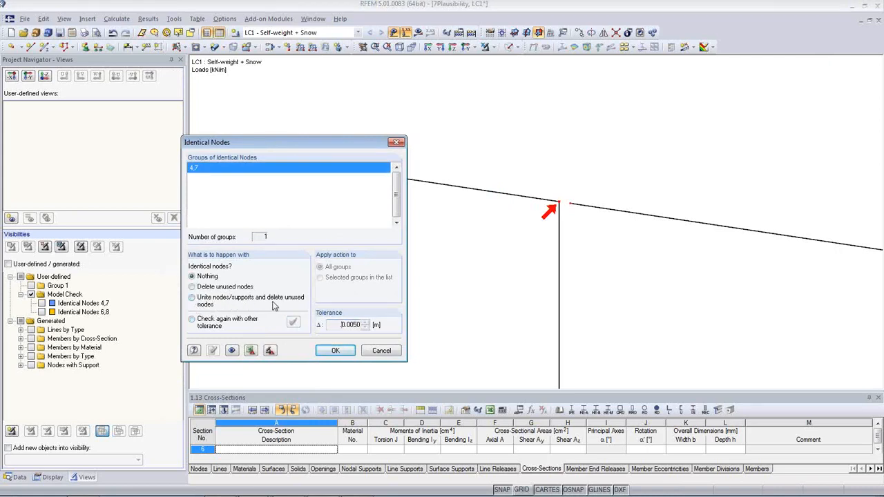
# - Unite the identical nodes 4 and 7 at the middle column's top, delete the unused node and close the check
pyautogui.click(192, 297)
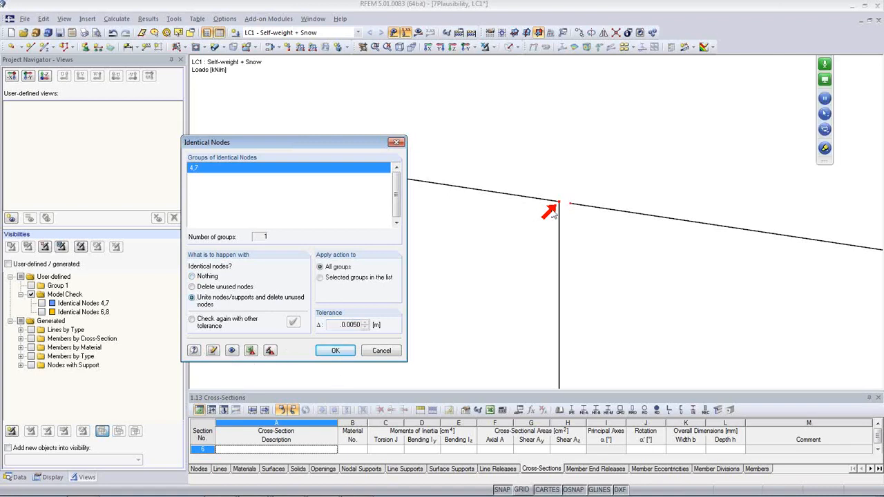
pyautogui.click(212, 350)
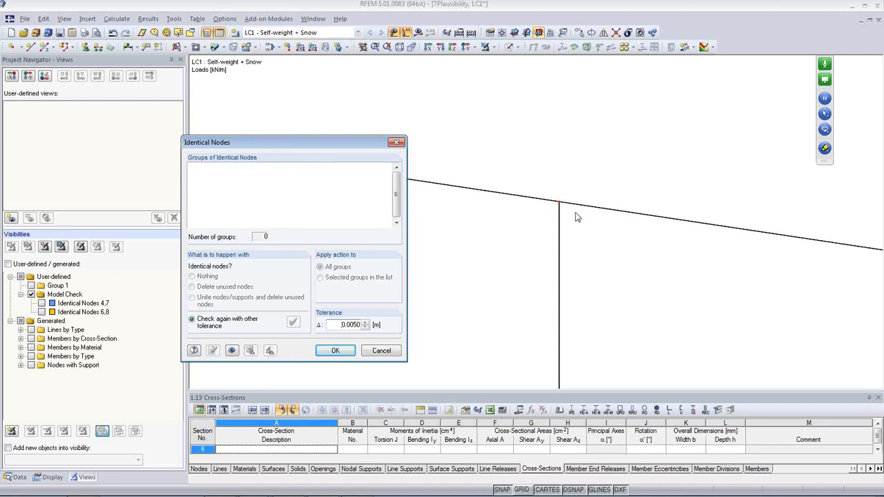
pyautogui.click(336, 351)
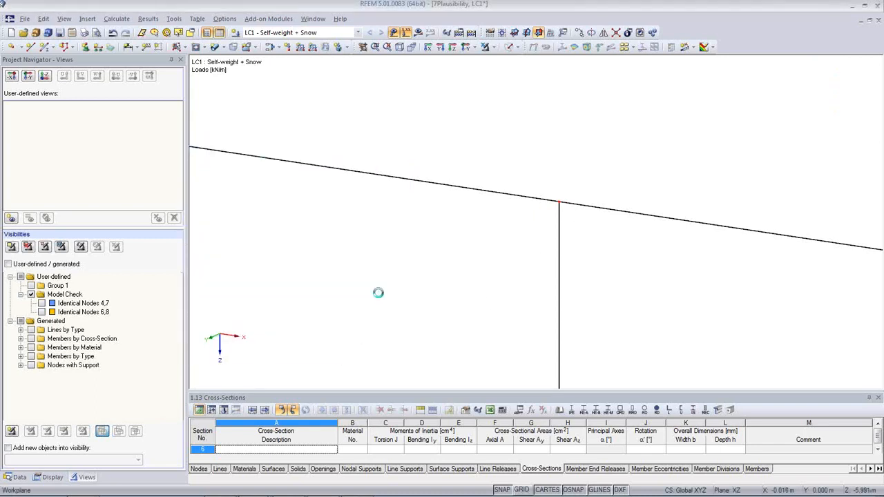
# - Examine the whole joined frame together with its line load and supports
pyautogui.scroll(-1, 391, 283)
pyautogui.moveTo(491, 315); pyautogui.dragTo(533, 298, button='middle')
pyautogui.scroll(-6, 502, 240)
pyautogui.scroll(-4, 533, 298)
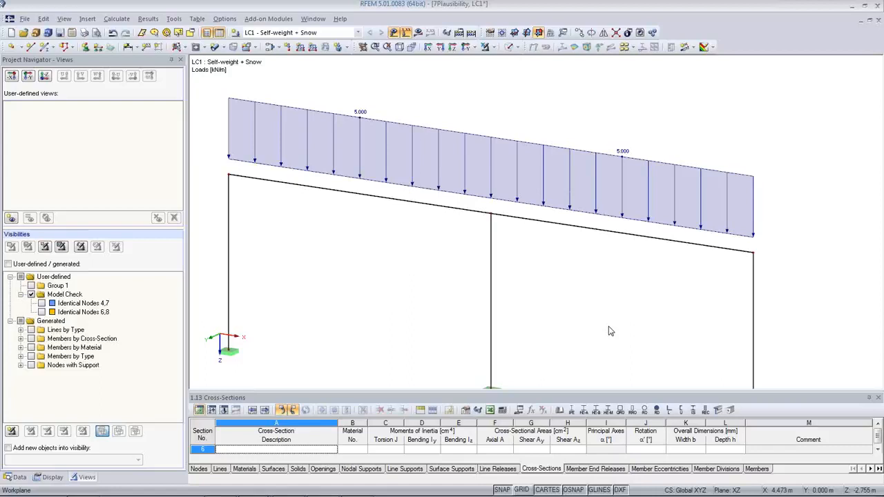
pyautogui.scroll(-2, 474, 290)
pyautogui.moveTo(471, 295); pyautogui.dragTo(480, 264, button='middle')
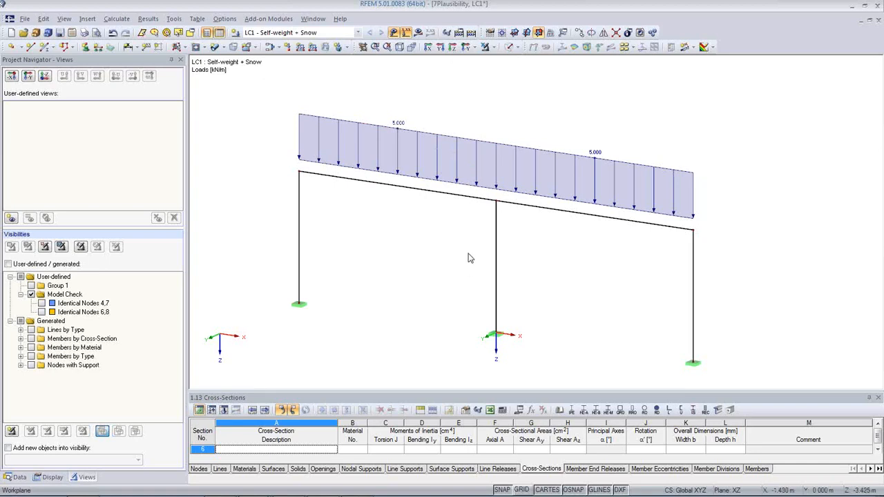
pyautogui.scroll(-1, 470, 257)
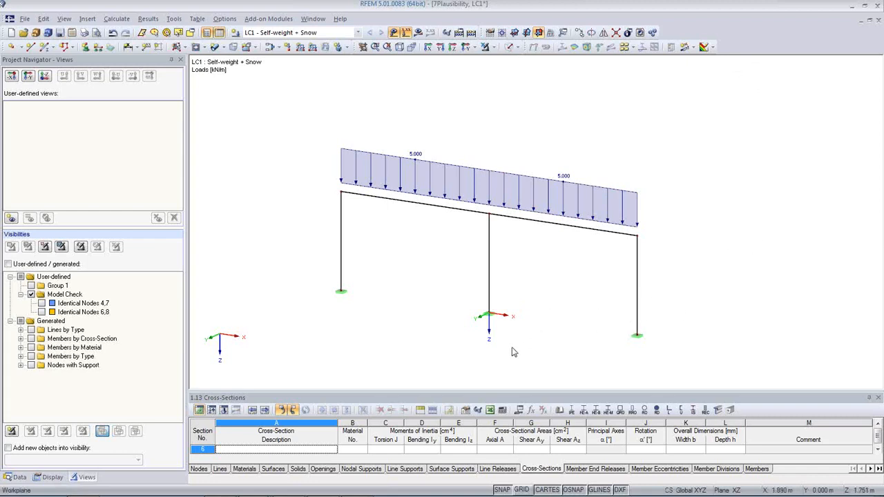
# - Switch to the running PowerPoint slide show and open the Dlubal website linked on the More Information slide
pyautogui.moveTo(392, 496)
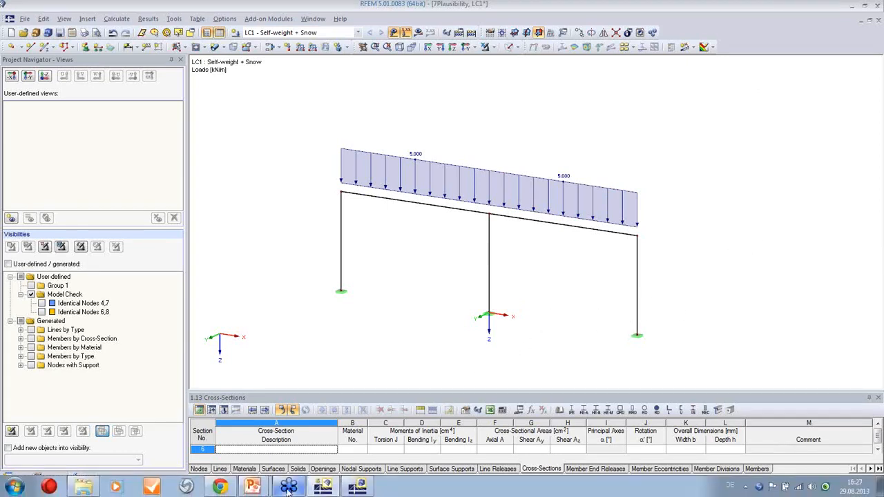
pyautogui.moveTo(253, 487)
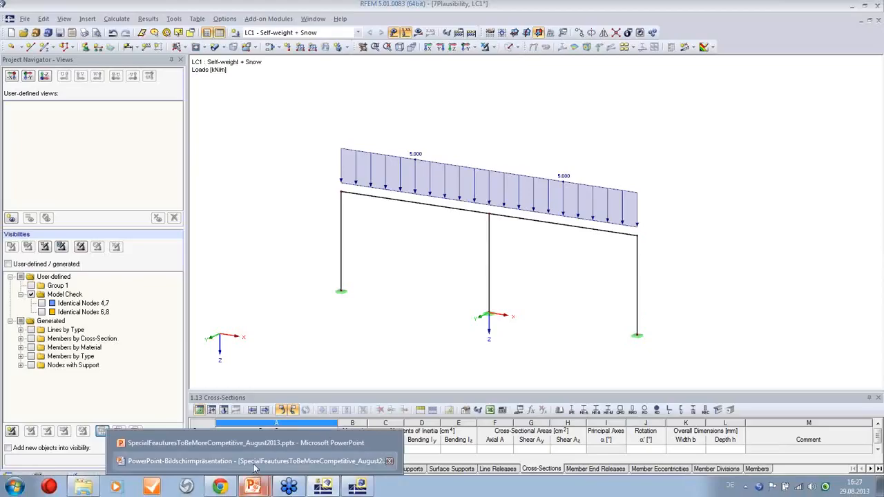
pyautogui.click(255, 461)
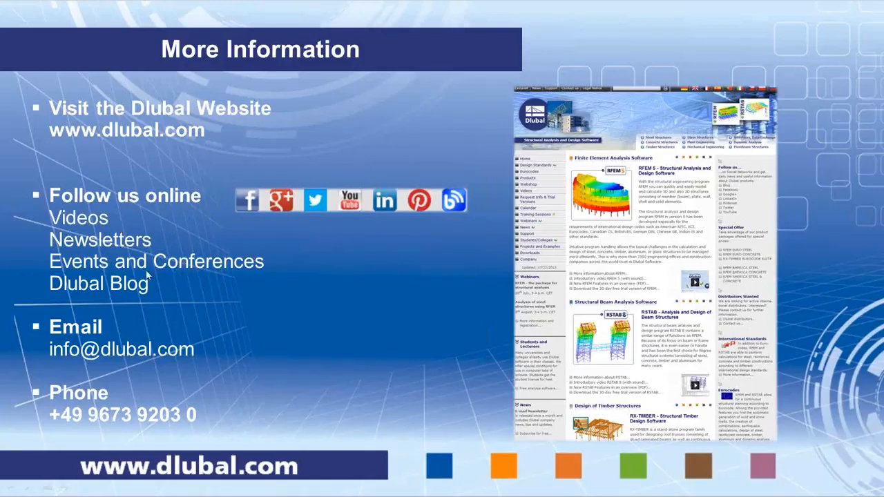
pyautogui.click(605, 281)
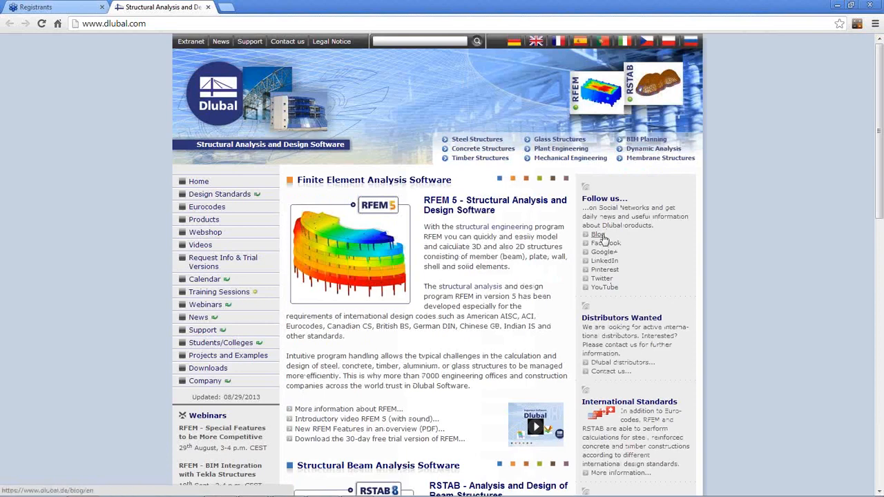
# - Open the Dlubal Blog, search it for "intersection" and look through the articles found
pyautogui.click(598, 235)
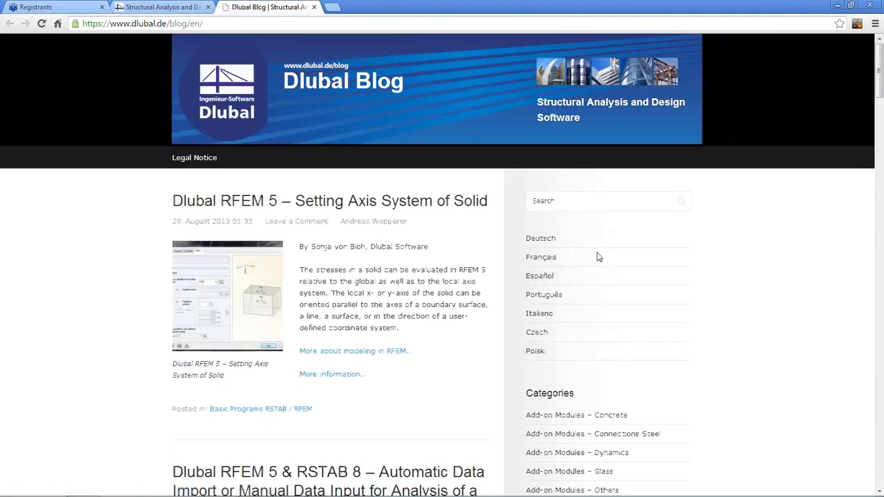
pyautogui.click(576, 205)
pyautogui.write('intersection')
pyautogui.press('Return')
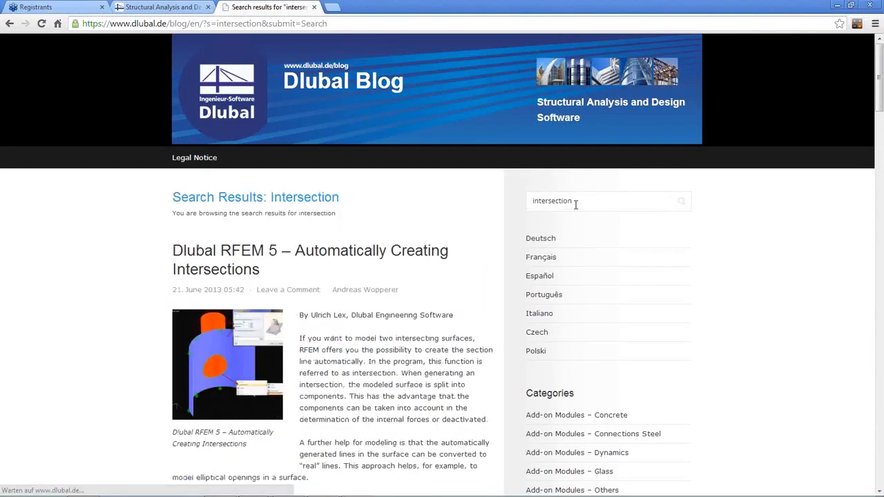
pyautogui.scroll(-1, 332, 284)
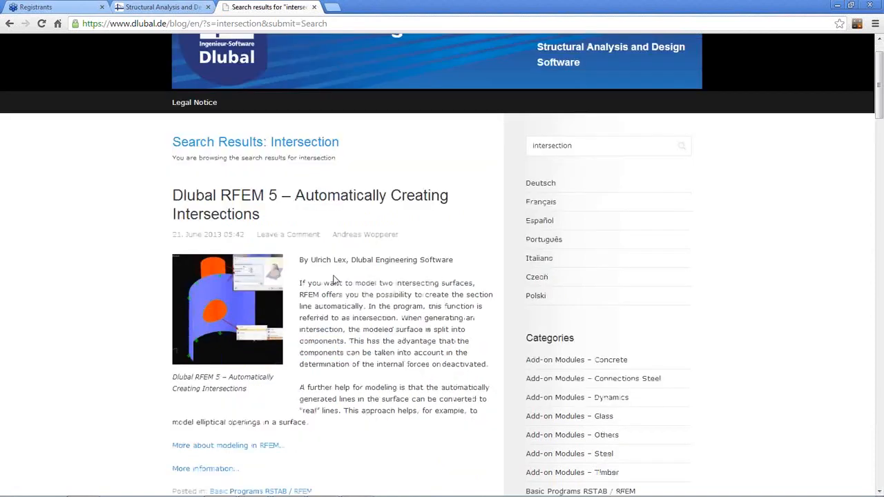
pyautogui.scroll(-1, 327, 256)
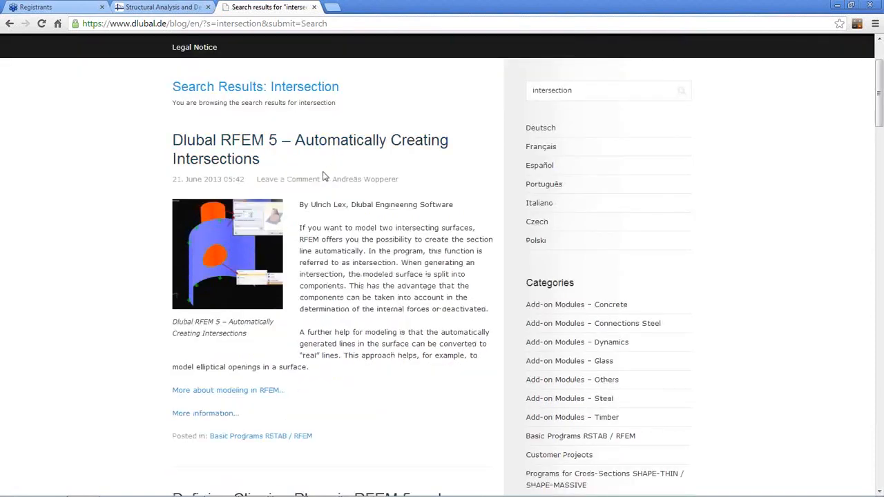
pyautogui.scroll(-3, 452, 317)
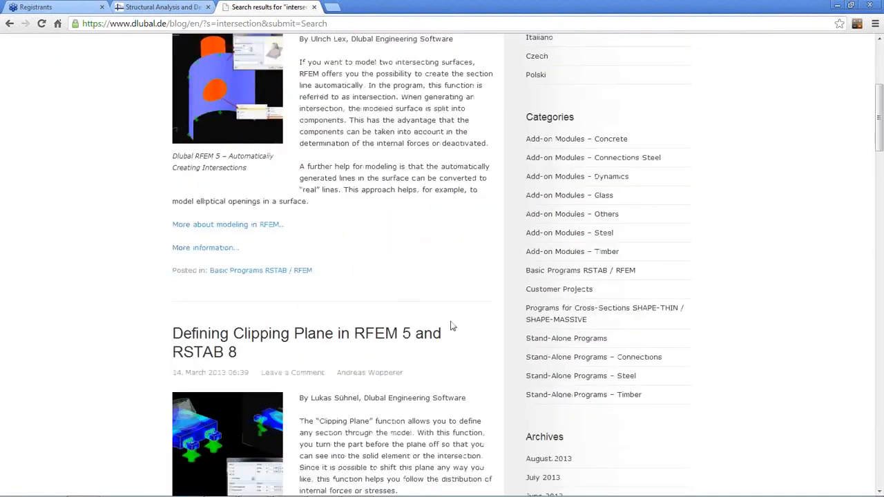
pyautogui.scroll(5, 453, 325)
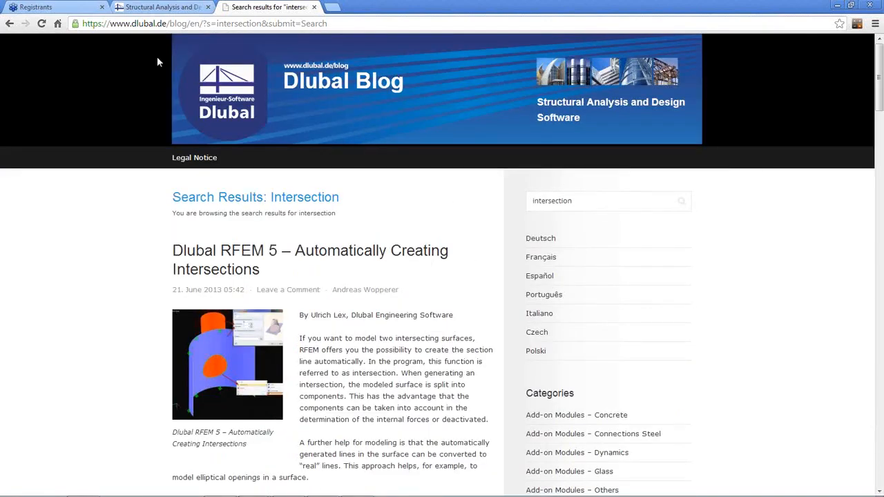
# - Return to the Dlubal website and look through the trial versions on its Downloads page
pyautogui.click(176, 8)
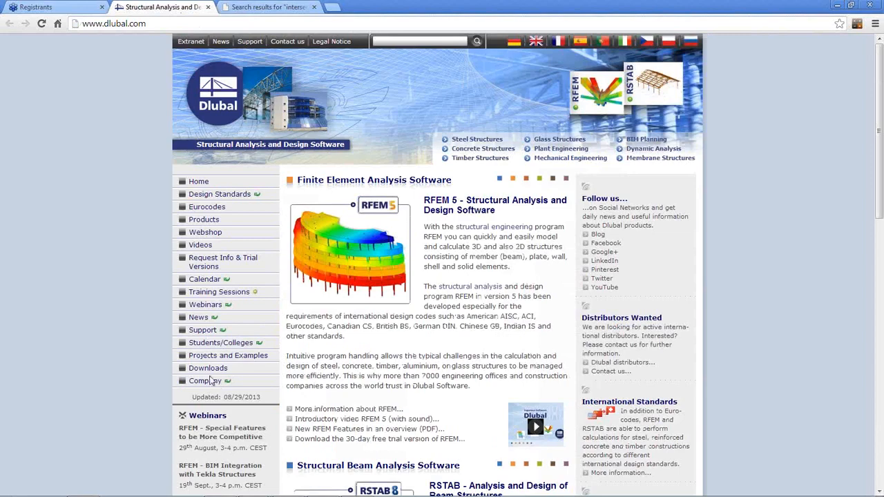
pyautogui.click(209, 369)
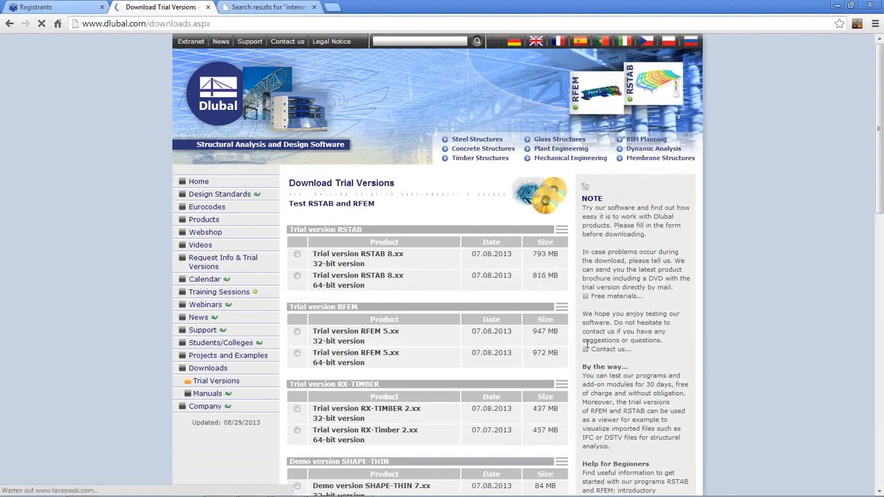
pyautogui.scroll(-2, 383, 362)
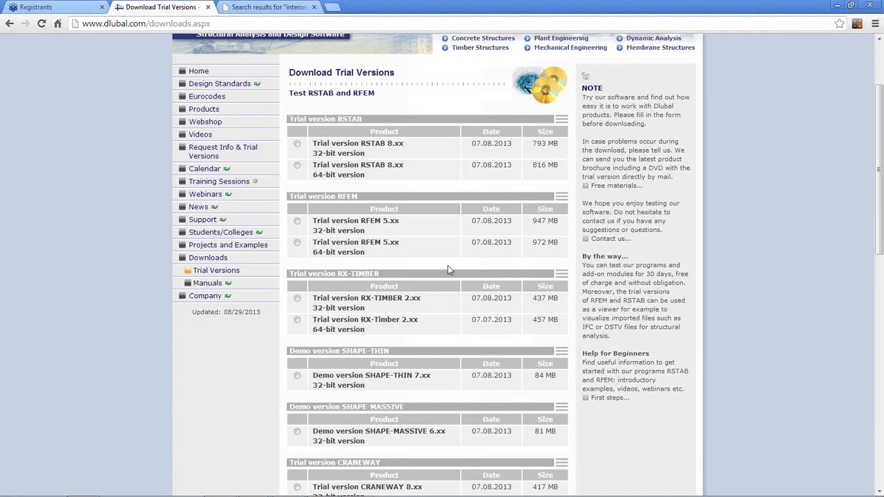
# - Open the First Steps page for beginners and look through its introductory examples, videos and manuals
pyautogui.click(603, 400)
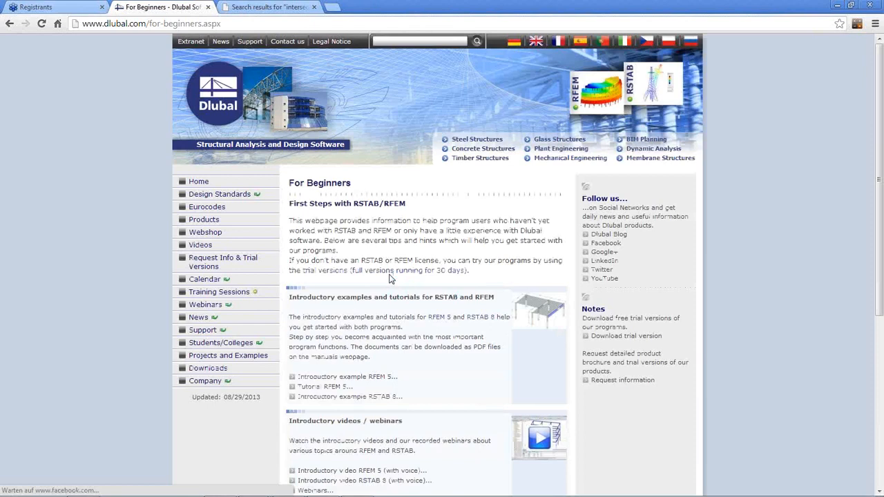
pyautogui.scroll(-1, 391, 280)
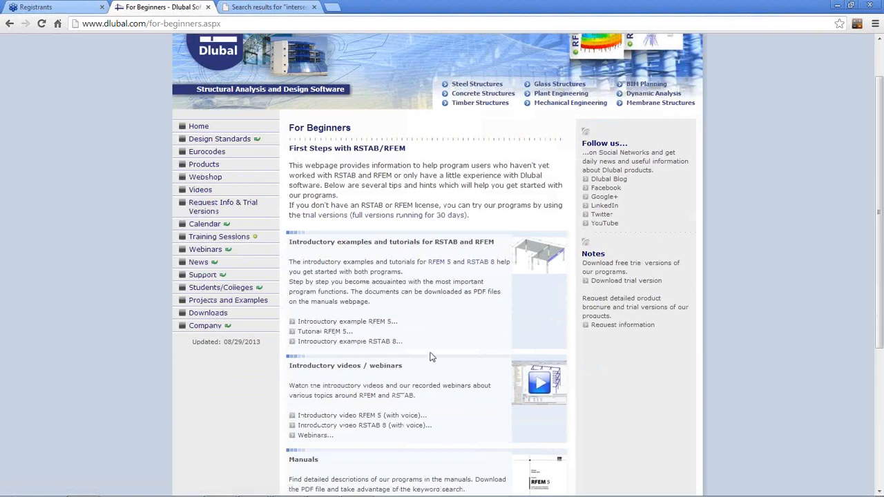
pyautogui.scroll(-3, 429, 357)
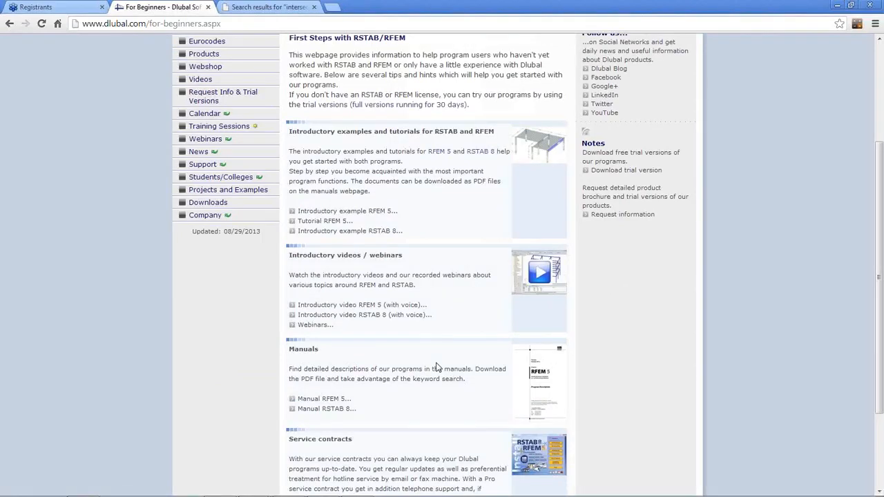
pyautogui.scroll(3, 493, 334)
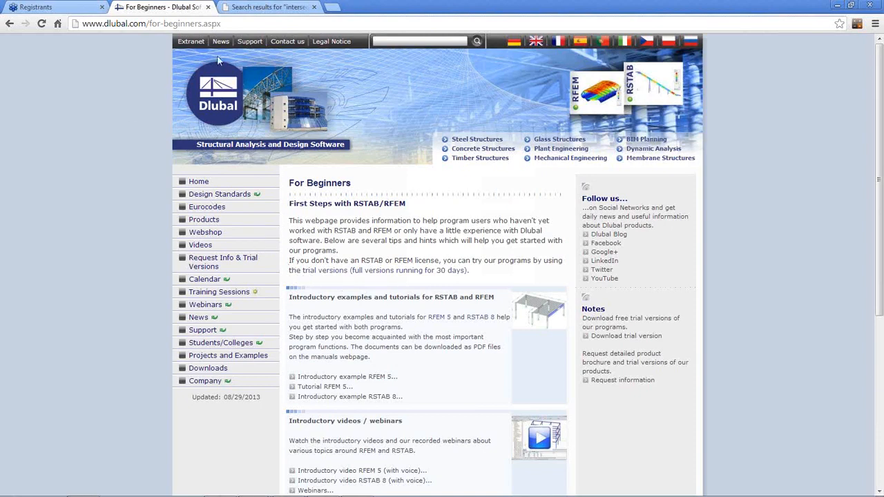
# - Switch back to the running PowerPoint slide show with the More Information slide
pyautogui.moveTo(354, 493)
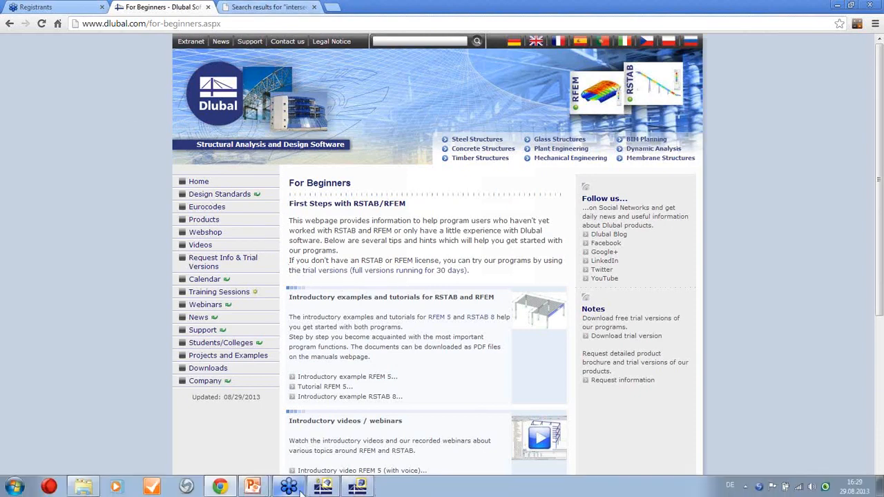
pyautogui.moveTo(255, 487)
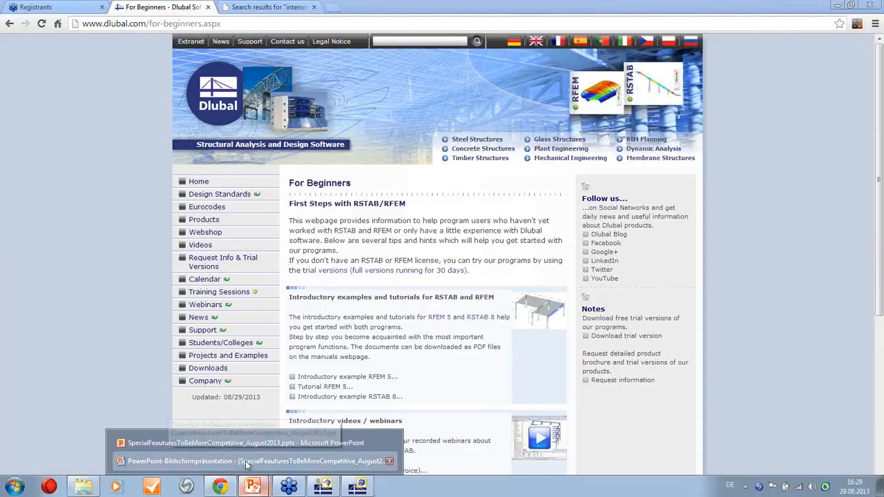
pyautogui.click(245, 461)
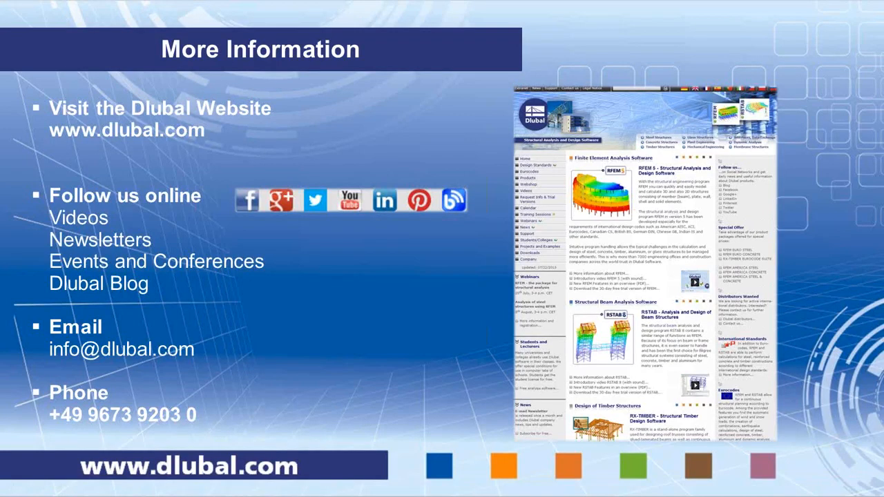
pyautogui.click(366, 302)
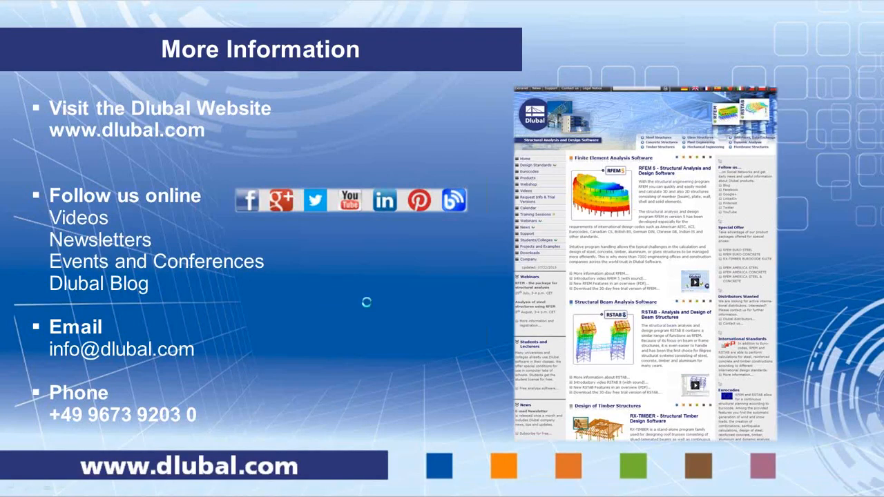